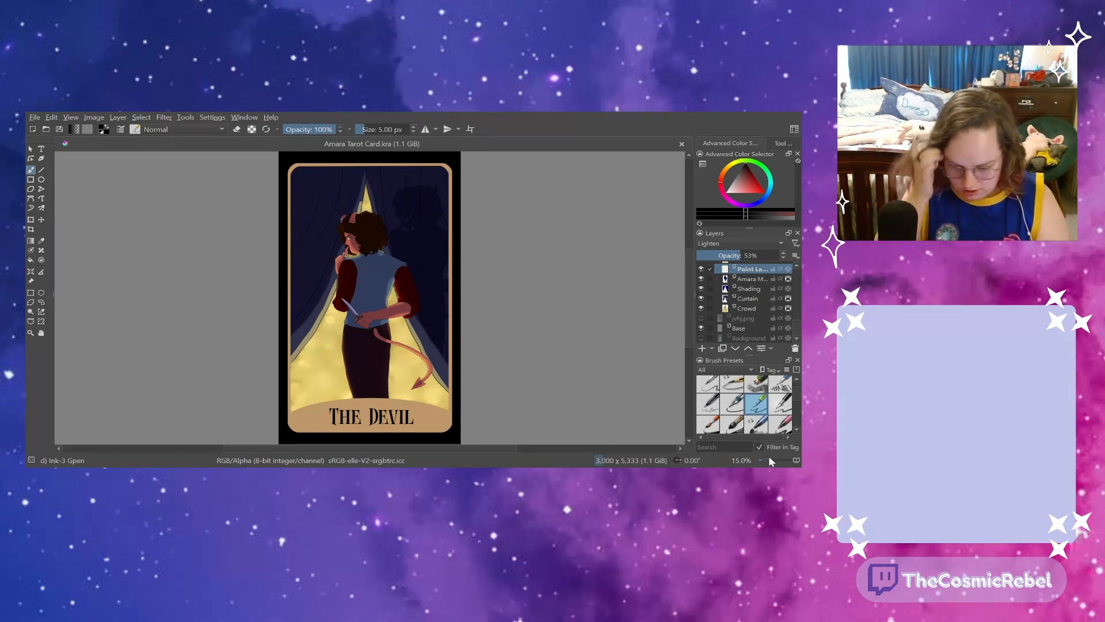
- Try to erase the stray orange highlight spot on the forearm's upper edge in eraser mode, and save the file
{"action": "left_click_drag", "start_coordinate": [765, 460], "coordinate": [768, 461]}
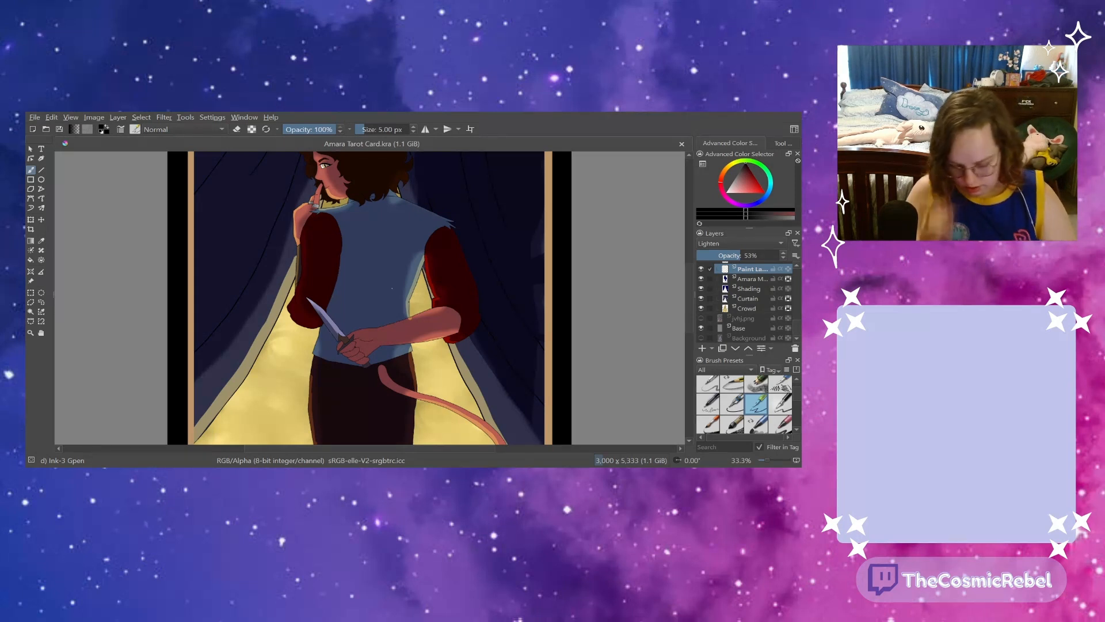
{"action": "left_click_drag", "start_coordinate": [767, 460], "coordinate": [774, 455]}
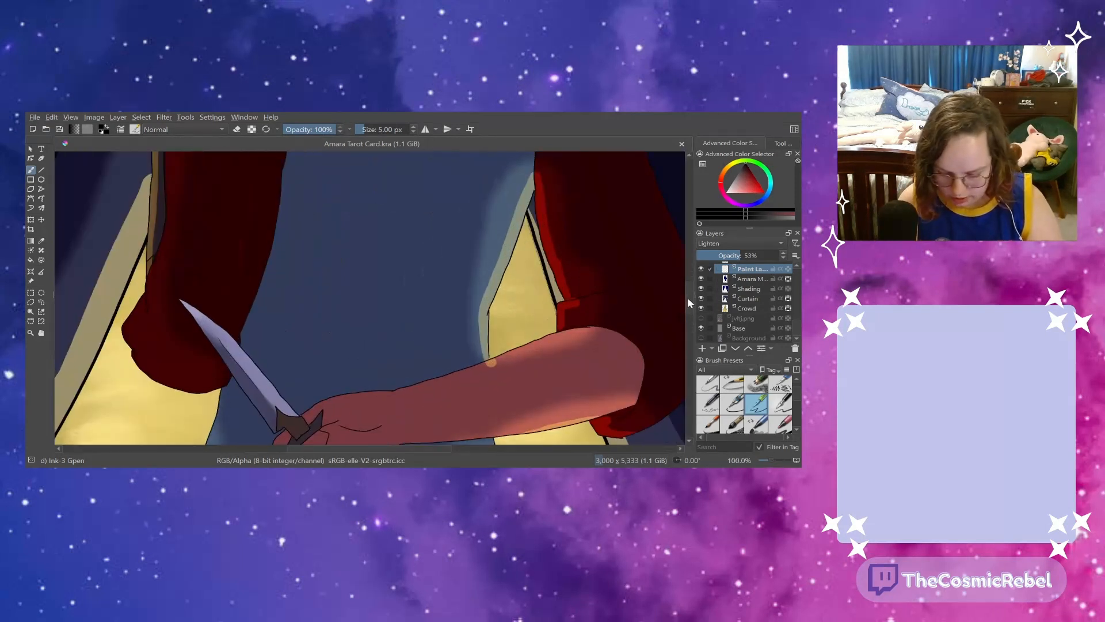
{"action": "left_click_drag", "start_coordinate": [688, 297], "coordinate": [688, 310]}
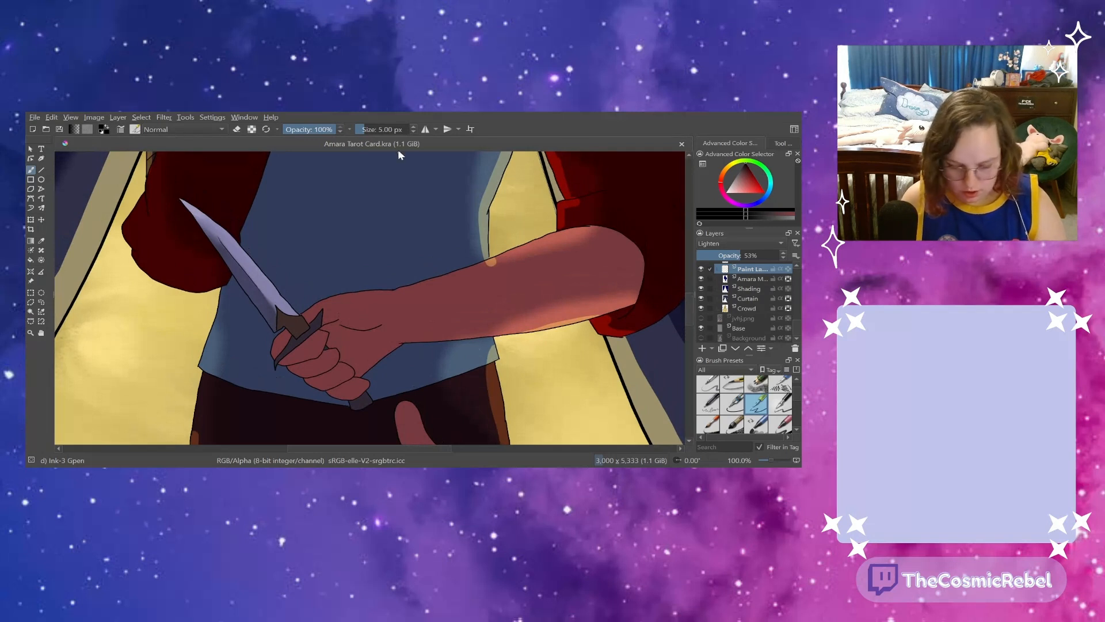
{"action": "key", "text": "e"}
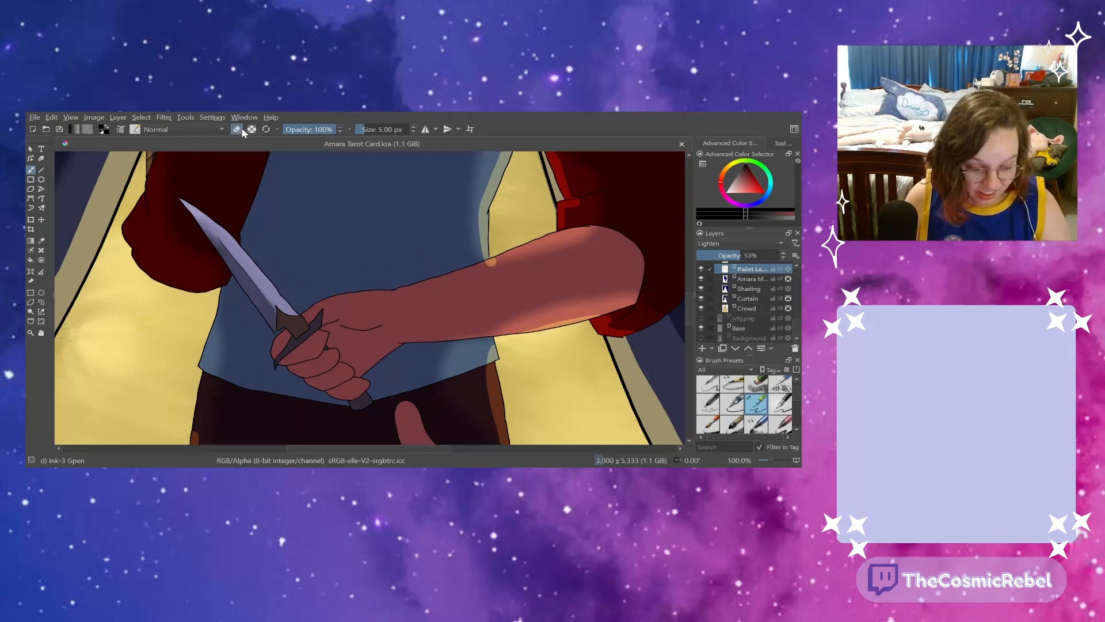
{"action": "left_click", "coordinate": [485, 275]}
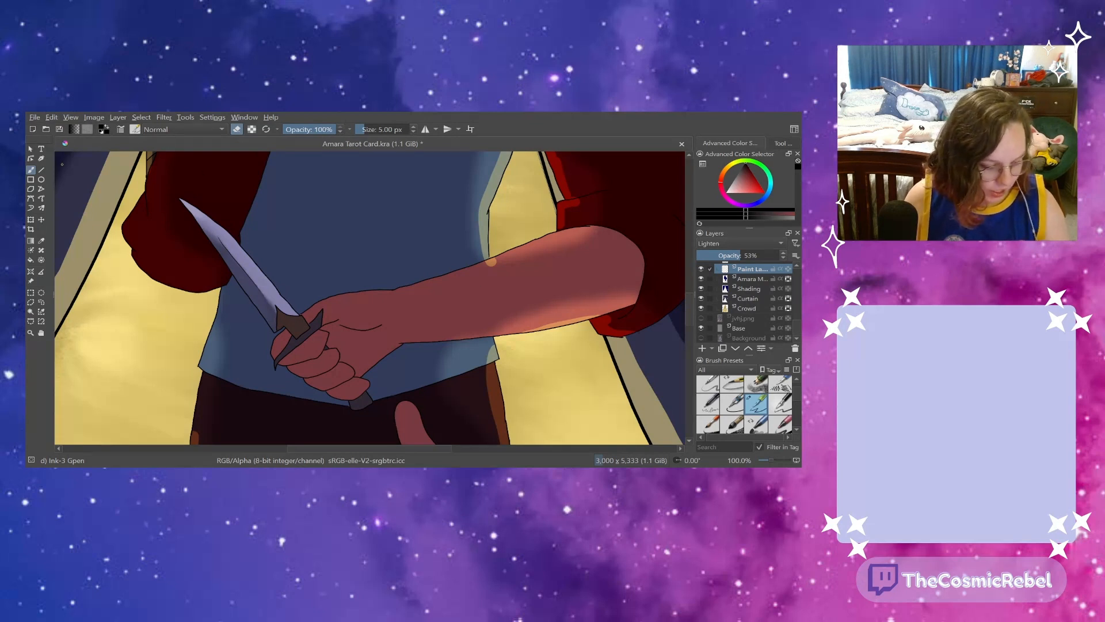
{"action": "key", "text": "ctrl+s"}
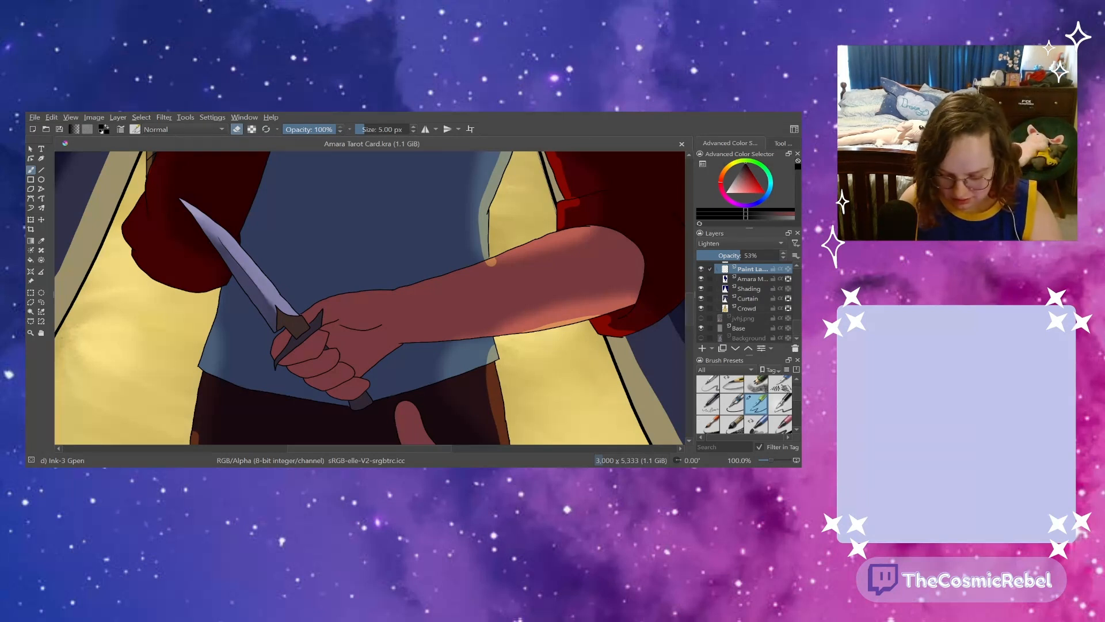
- Activate the unnamed paint layer in the Amara group and erase the stray orange highlight spot on the forearm's upper edge
{"action": "scroll", "coordinate": [743, 305], "scroll_direction": "up", "scroll_amount": 3}
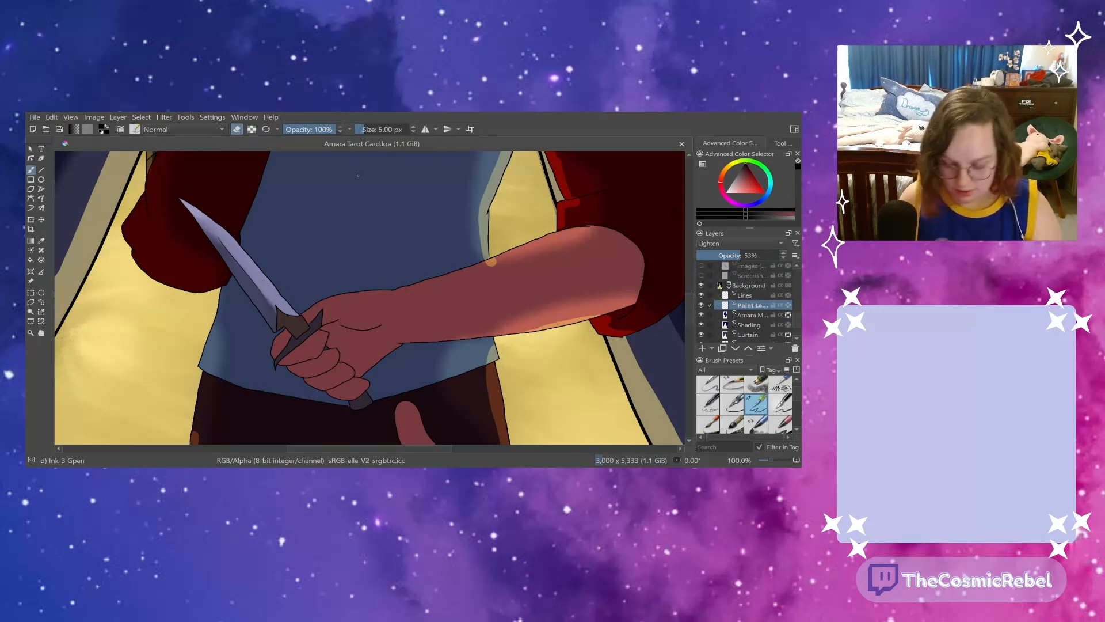
{"action": "scroll", "coordinate": [795, 321], "scroll_direction": "up", "scroll_amount": 1}
{"action": "scroll", "coordinate": [795, 320], "scroll_direction": "down", "scroll_amount": 5}
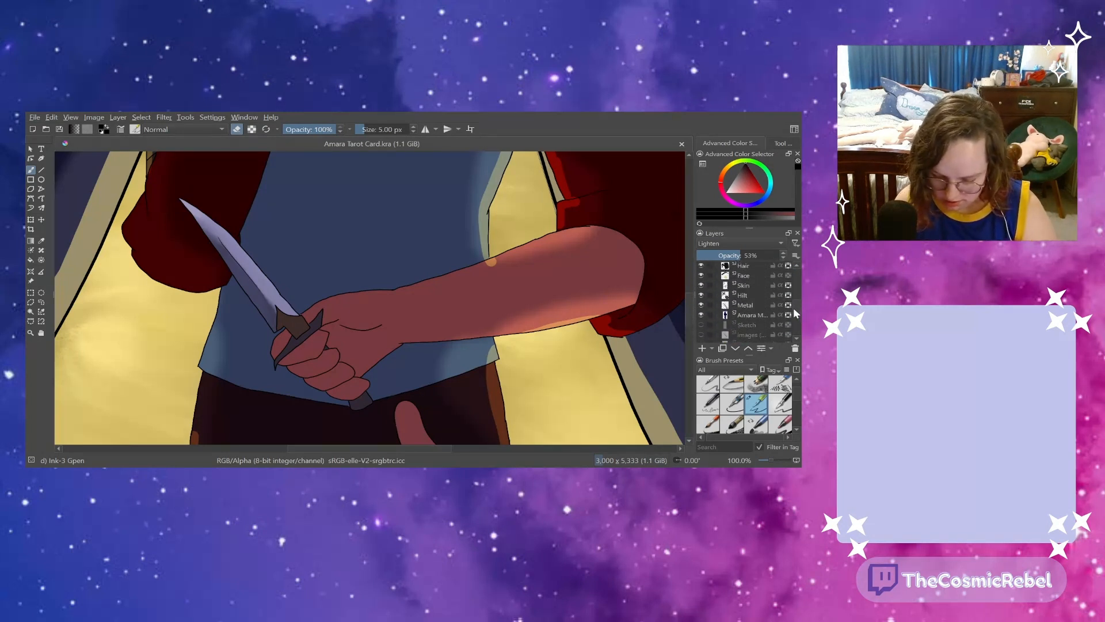
{"action": "scroll", "coordinate": [790, 304], "scroll_direction": "up", "scroll_amount": 4}
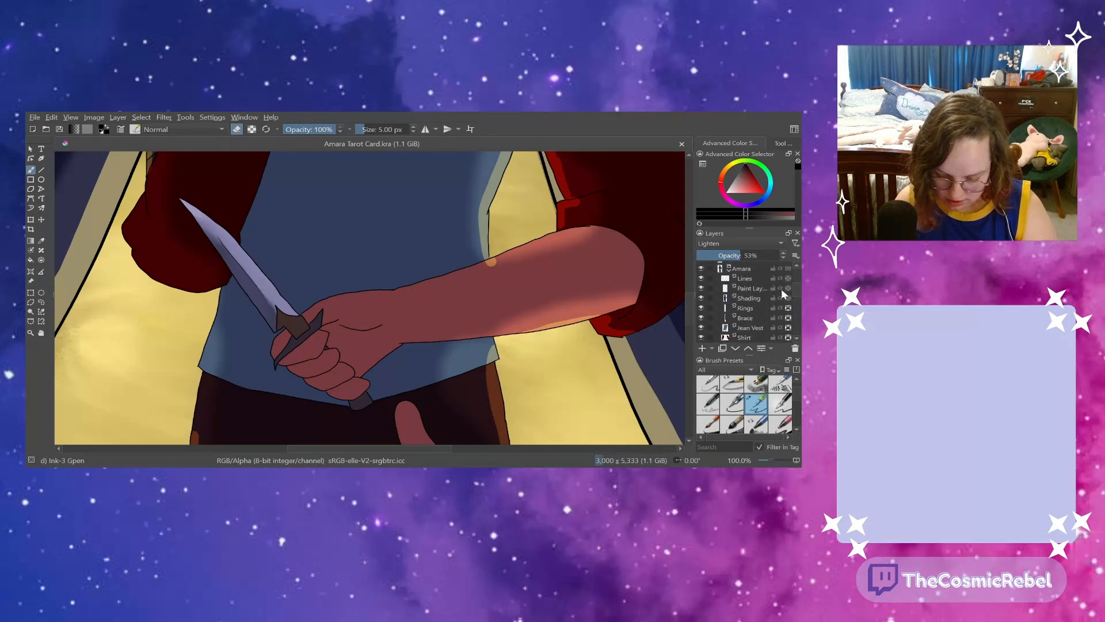
{"action": "left_click", "coordinate": [743, 290]}
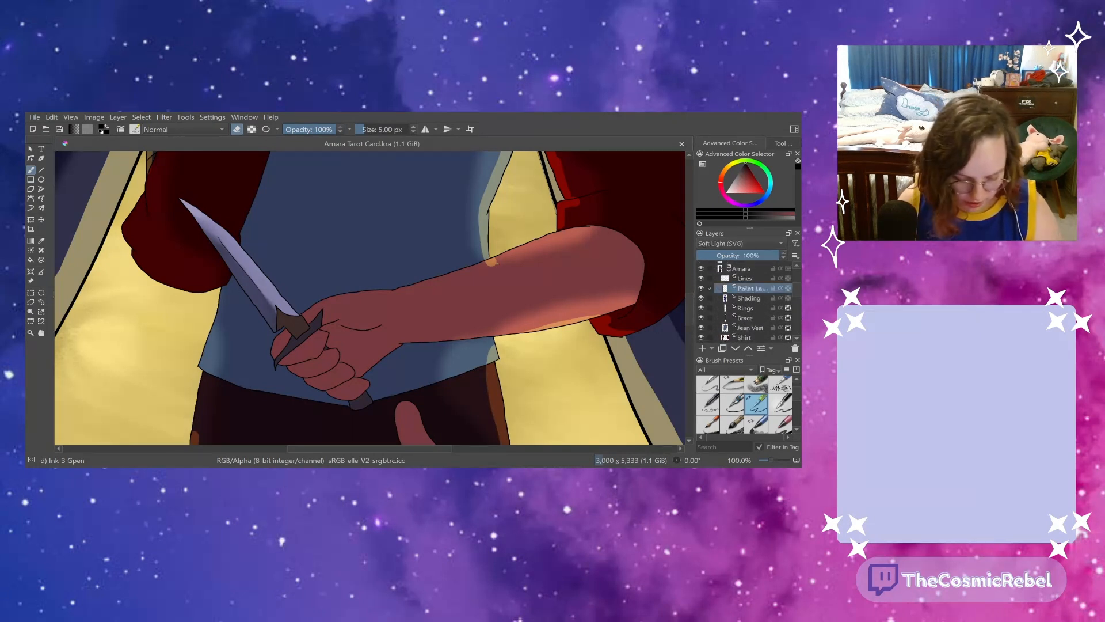
{"action": "left_click", "coordinate": [491, 261]}
{"action": "left_click", "coordinate": [771, 455]}
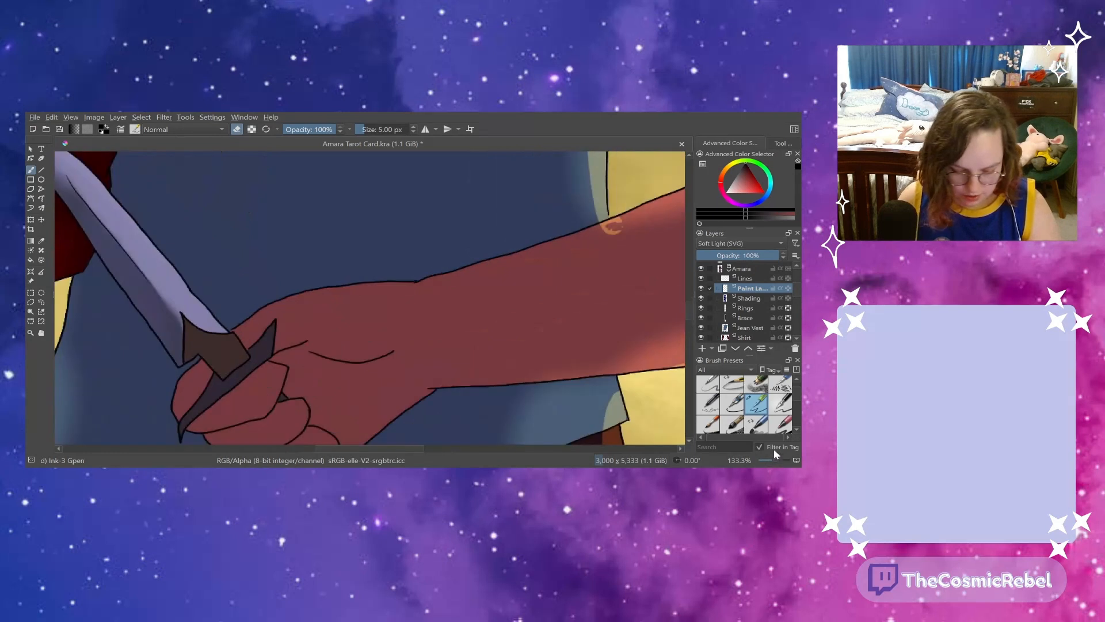
{"action": "mouse_move", "coordinate": [614, 228]}
{"action": "left_mouse_down"}
{"action": "mouse_move", "coordinate": [643, 227]}
{"action": "mouse_move", "coordinate": [592, 246]}
{"action": "mouse_move", "coordinate": [617, 243]}
{"action": "mouse_move", "coordinate": [599, 233]}
{"action": "mouse_move", "coordinate": [617, 220]}
{"action": "left_mouse_up"}
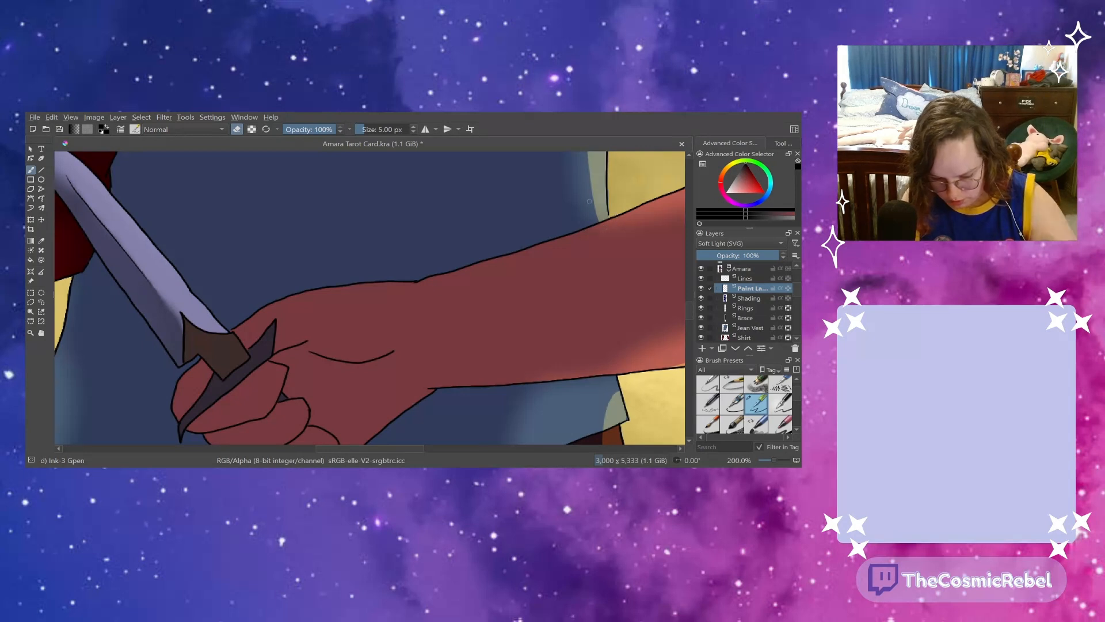
- Erase the pale highlight patch from the corner of the vest's lower hem beside the trousers
{"action": "scroll", "coordinate": [675, 281], "scroll_direction": "down", "scroll_amount": 5}
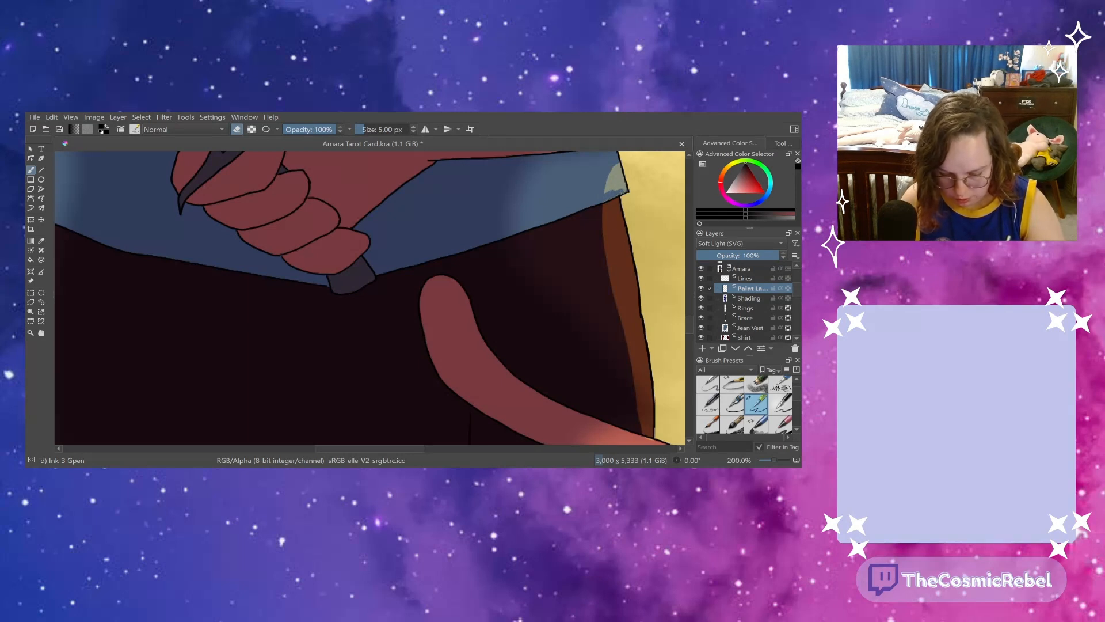
{"action": "left_click_drag", "start_coordinate": [624, 188], "coordinate": [611, 190]}
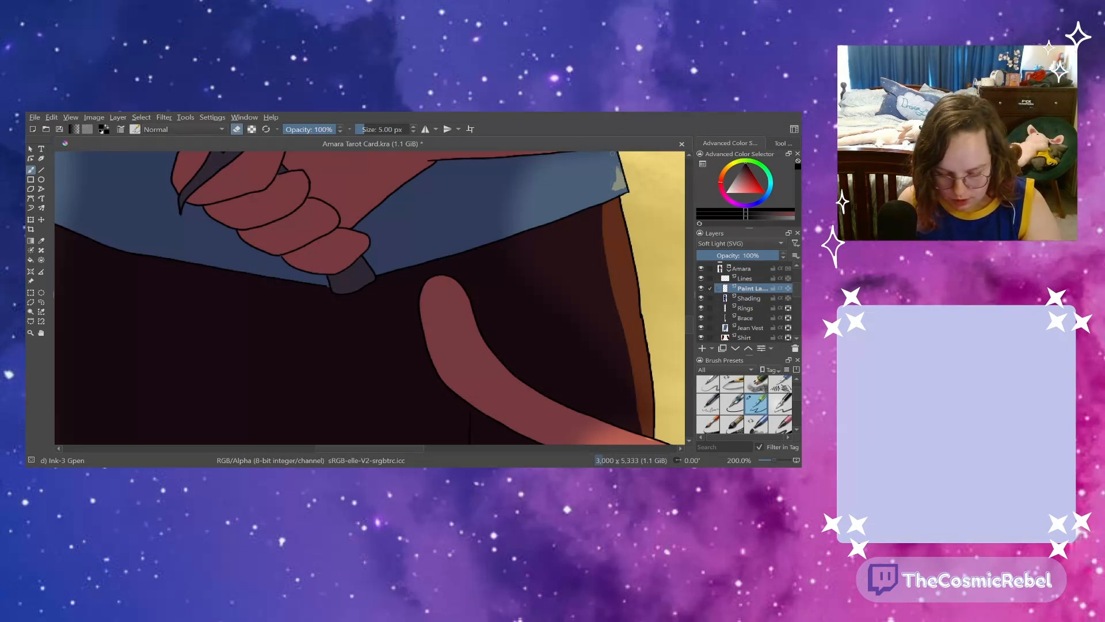
{"action": "left_click_drag", "start_coordinate": [618, 168], "coordinate": [614, 182]}
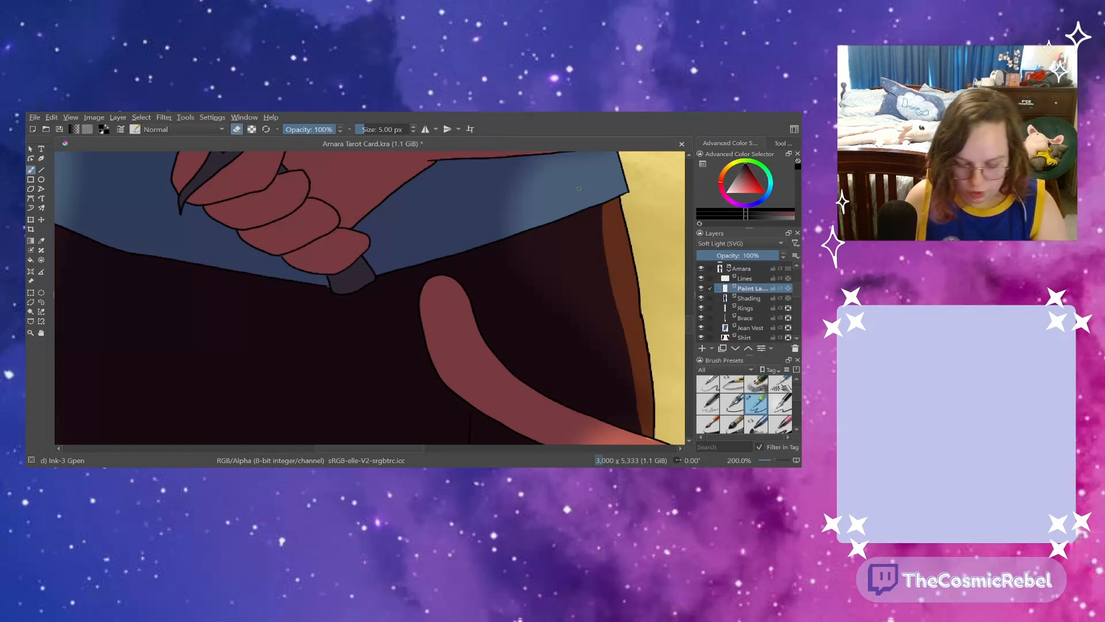
{"action": "scroll", "coordinate": [688, 326], "scroll_direction": "down", "scroll_amount": 5}
{"action": "scroll", "coordinate": [686, 328], "scroll_direction": "up", "scroll_amount": 6}
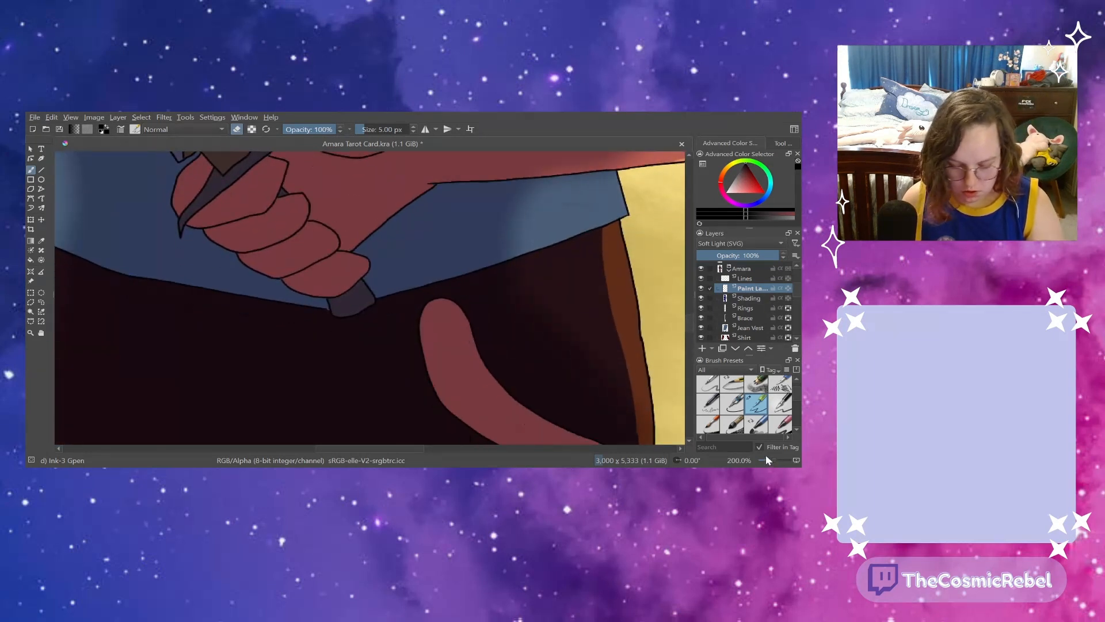
{"action": "scroll", "coordinate": [771, 461], "scroll_direction": "down", "scroll_amount": 5}
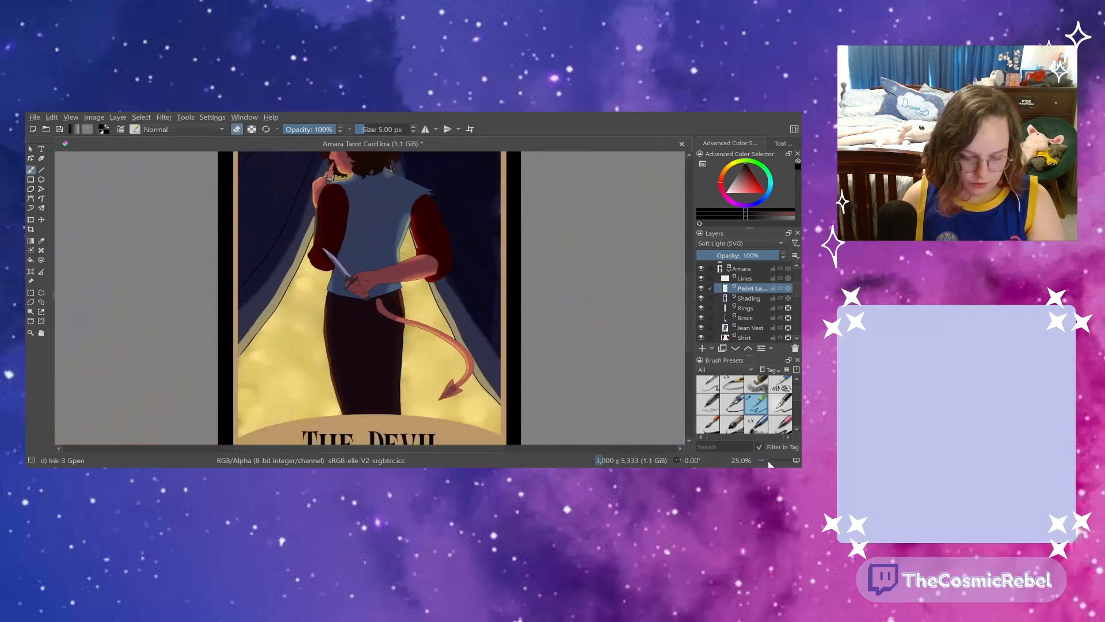
{"action": "scroll", "coordinate": [772, 461], "scroll_direction": "up", "scroll_amount": 5}
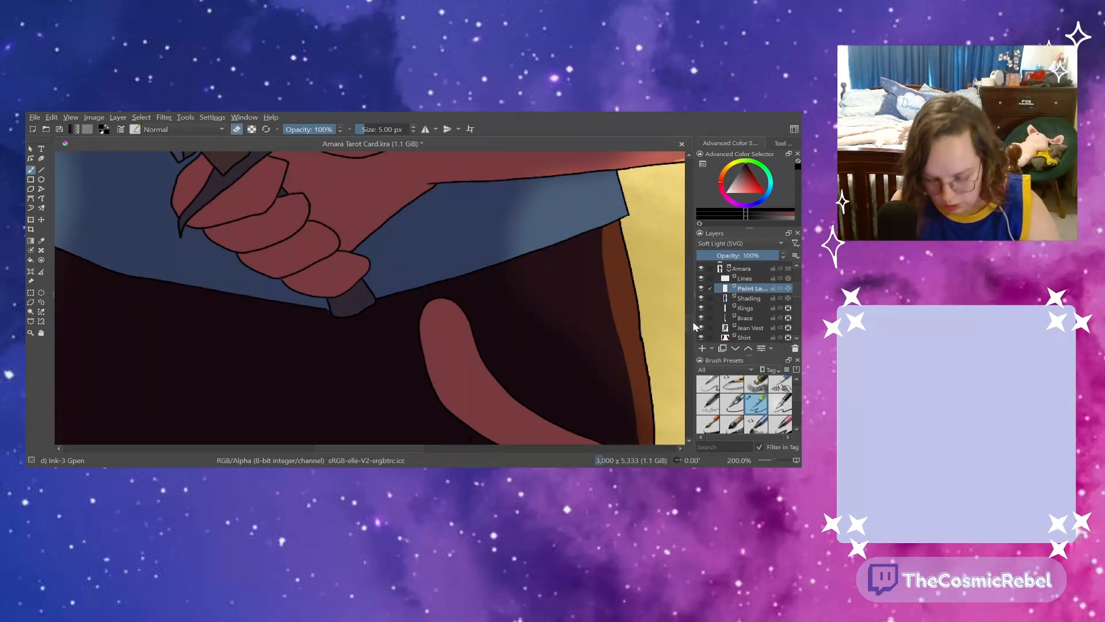
- Erase the excess highlight at the vest's upper side edge near the armpit and thin the highlight along the sleeve cuff
{"action": "scroll", "coordinate": [687, 301], "scroll_direction": "up", "scroll_amount": 10}
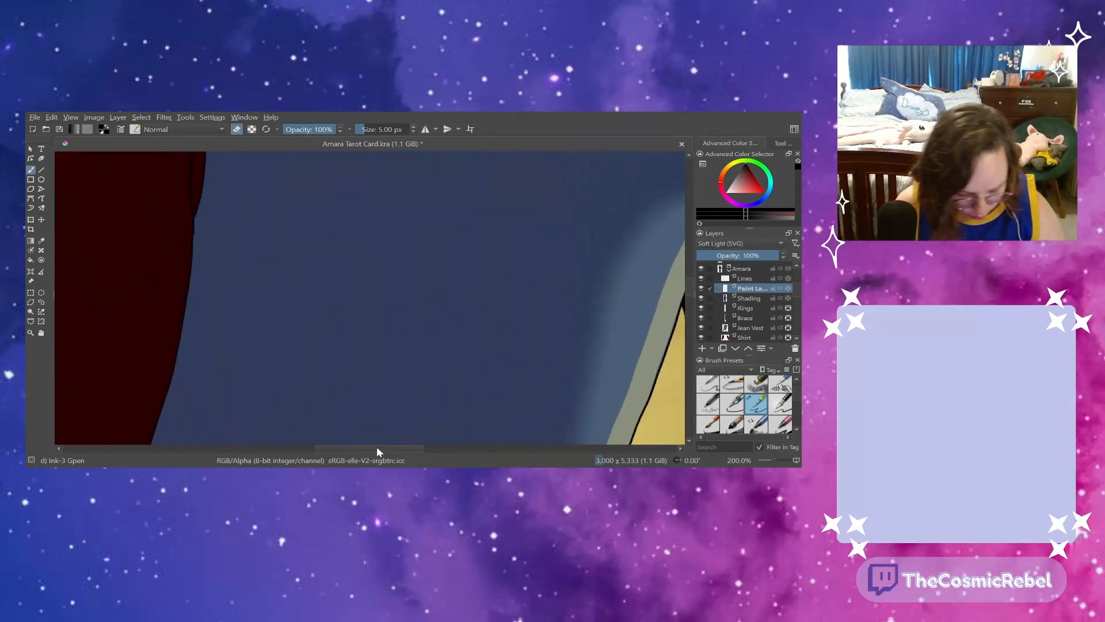
{"action": "left_click_drag", "start_coordinate": [377, 449], "coordinate": [435, 463]}
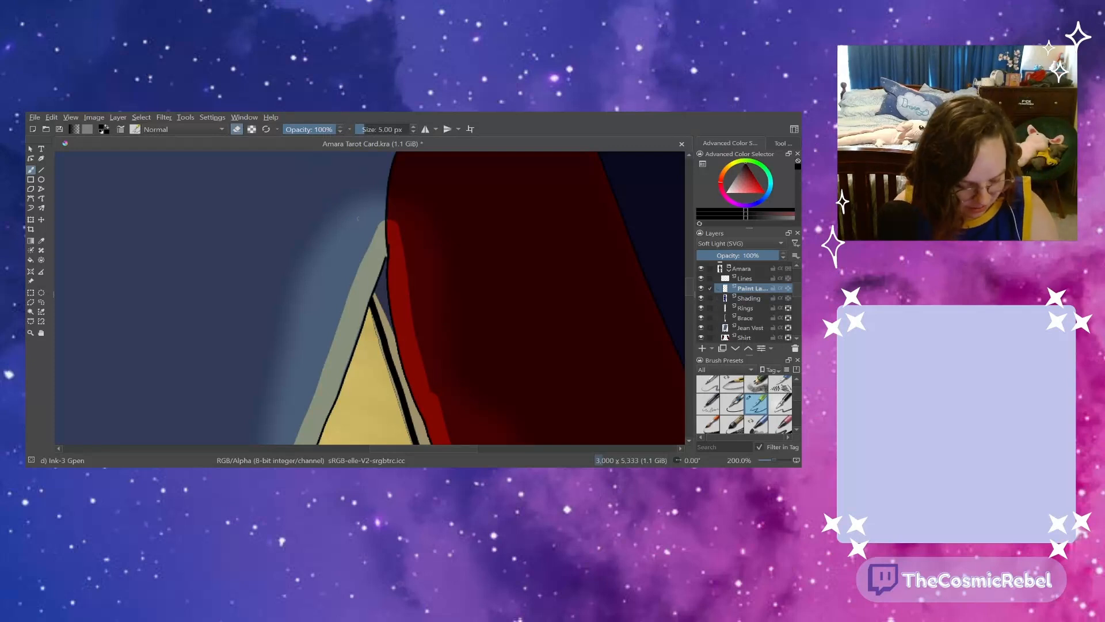
{"action": "left_click_drag", "start_coordinate": [384, 218], "coordinate": [357, 267]}
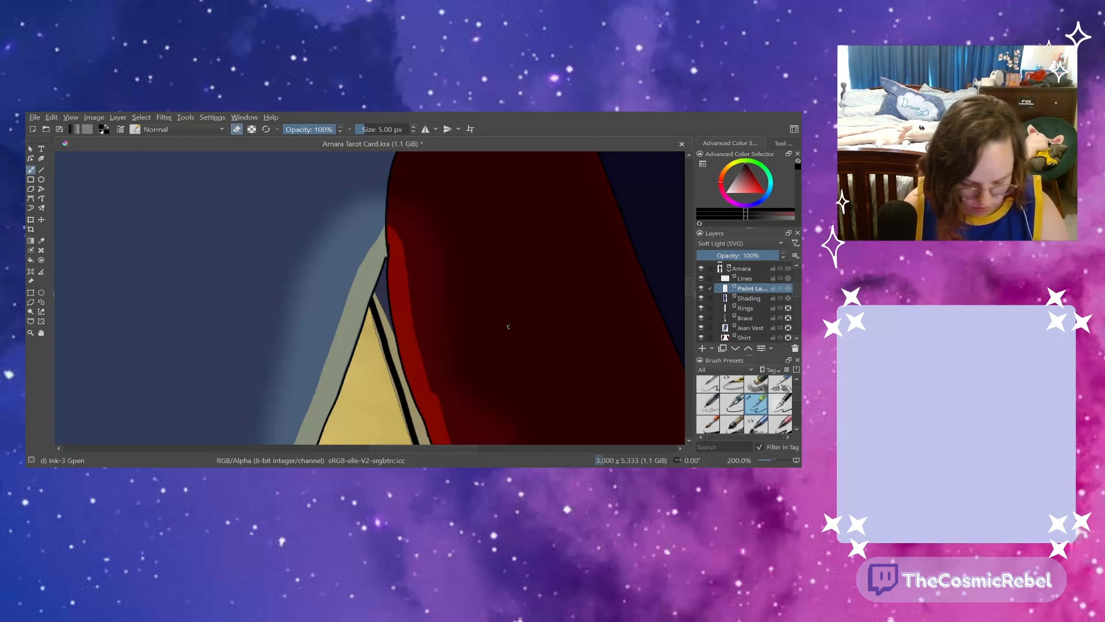
{"action": "scroll", "coordinate": [689, 289], "scroll_direction": "down", "scroll_amount": 5}
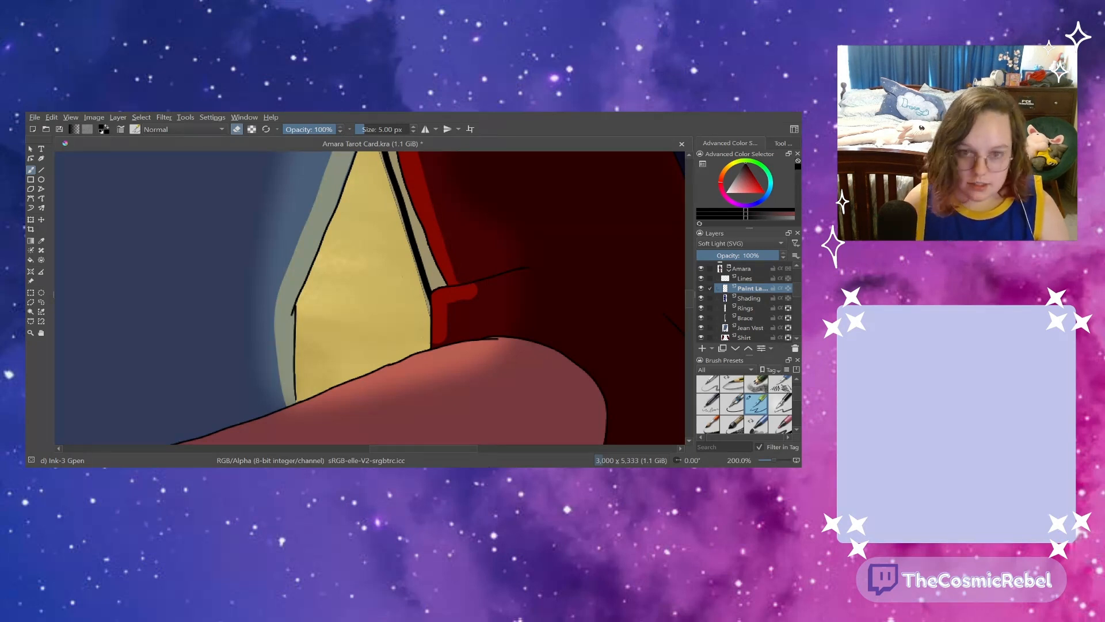
{"action": "mouse_move", "coordinate": [478, 282]}
{"action": "left_mouse_down"}
{"action": "mouse_move", "coordinate": [473, 300]}
{"action": "mouse_move", "coordinate": [450, 306]}
{"action": "mouse_move", "coordinate": [440, 342]}
{"action": "left_mouse_up"}
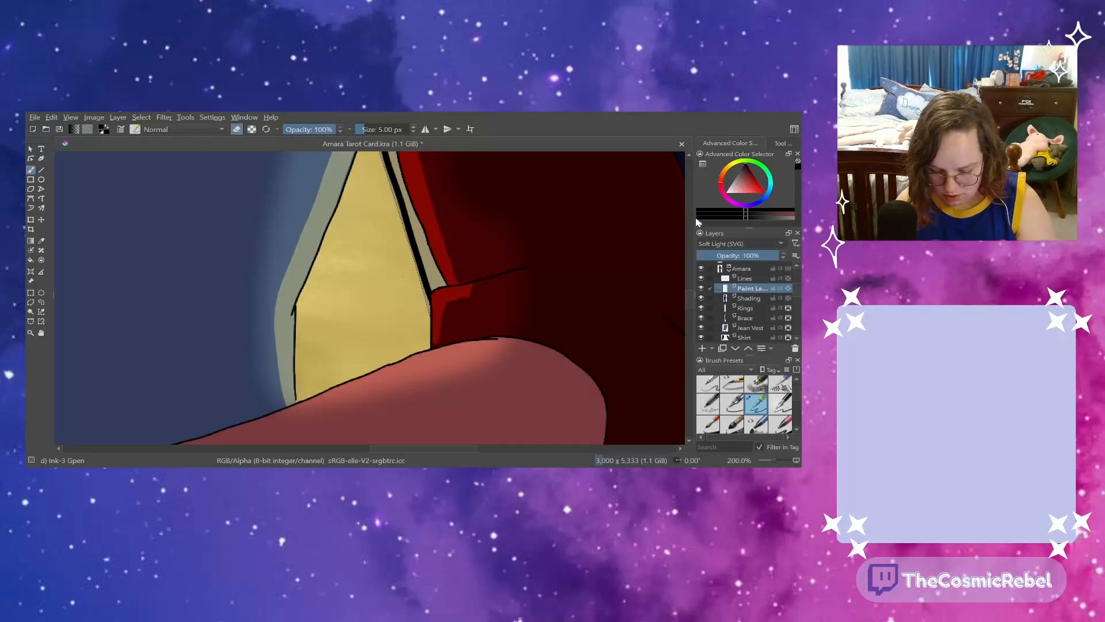
- Sample the pale yellow highlight colour for the brush with the layer in Normal blending, and return the layer to Soft Light (SVG)
{"action": "key", "text": "alt+shift+n"}
{"action": "left_click", "coordinate": [41, 241]}
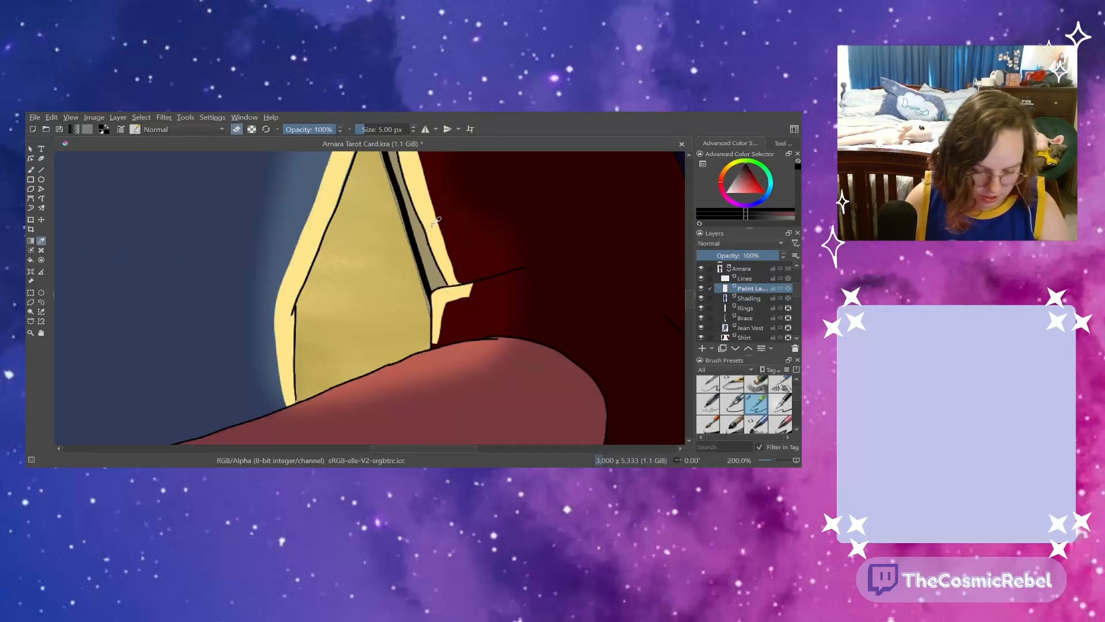
{"action": "left_click", "coordinate": [402, 272]}
{"action": "left_click", "coordinate": [31, 171]}
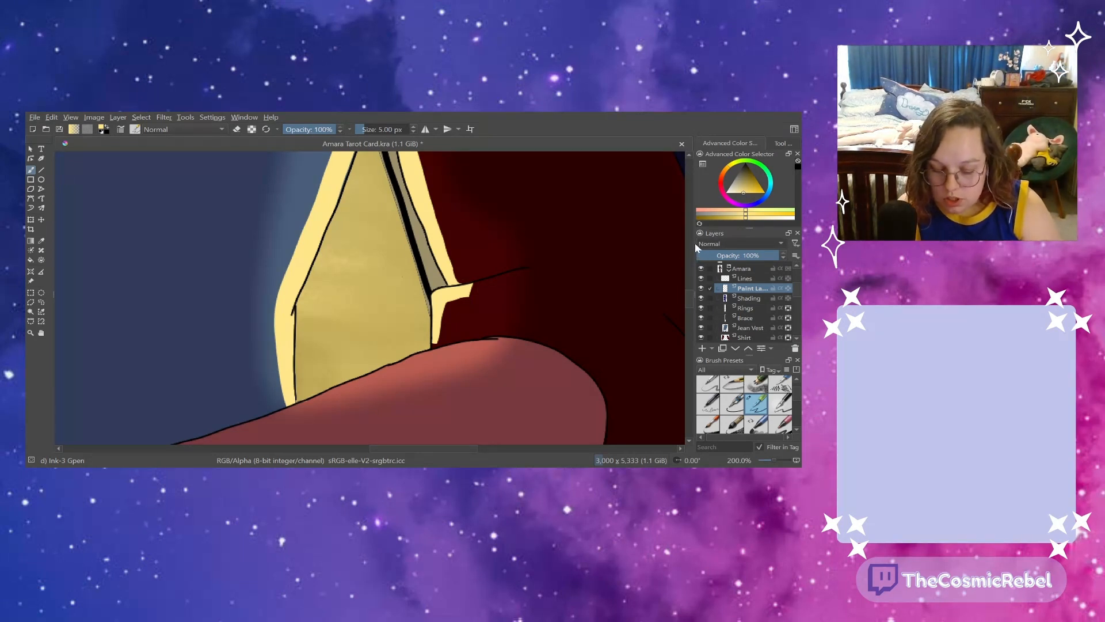
{"action": "left_click", "coordinate": [696, 260]}
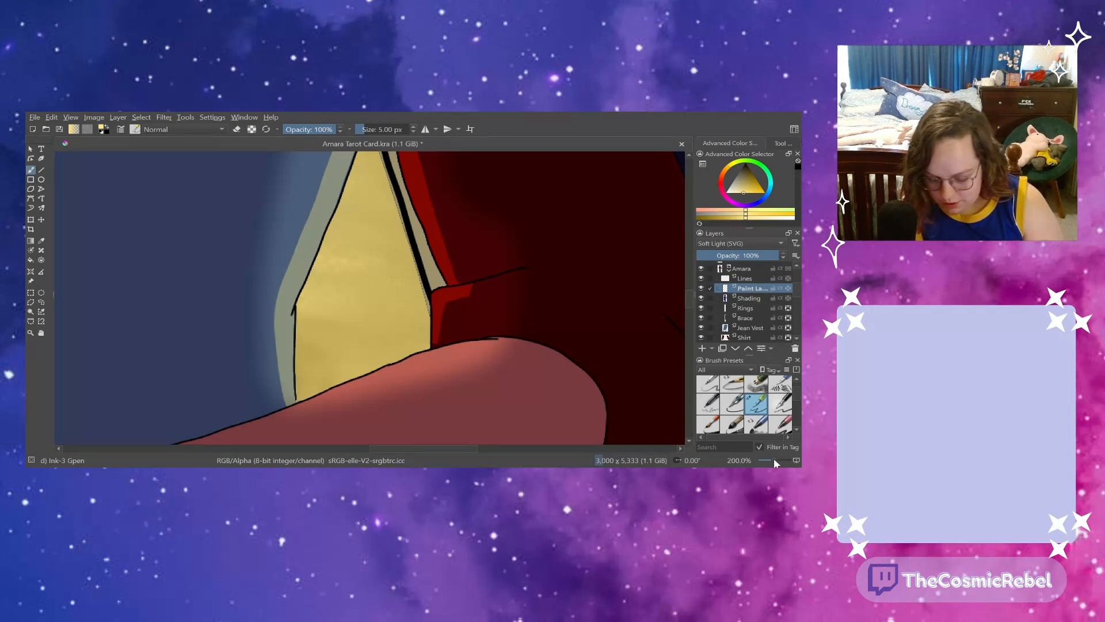
- Rename the active Soft Light paint layer in the Amara group as Highlights
{"action": "left_click_drag", "start_coordinate": [774, 458], "coordinate": [772, 458]}
{"action": "mouse_move", "coordinate": [299, 449]}
{"action": "left_mouse_down"}
{"action": "mouse_move", "coordinate": [255, 445]}
{"action": "mouse_move", "coordinate": [283, 461]}
{"action": "left_mouse_up"}
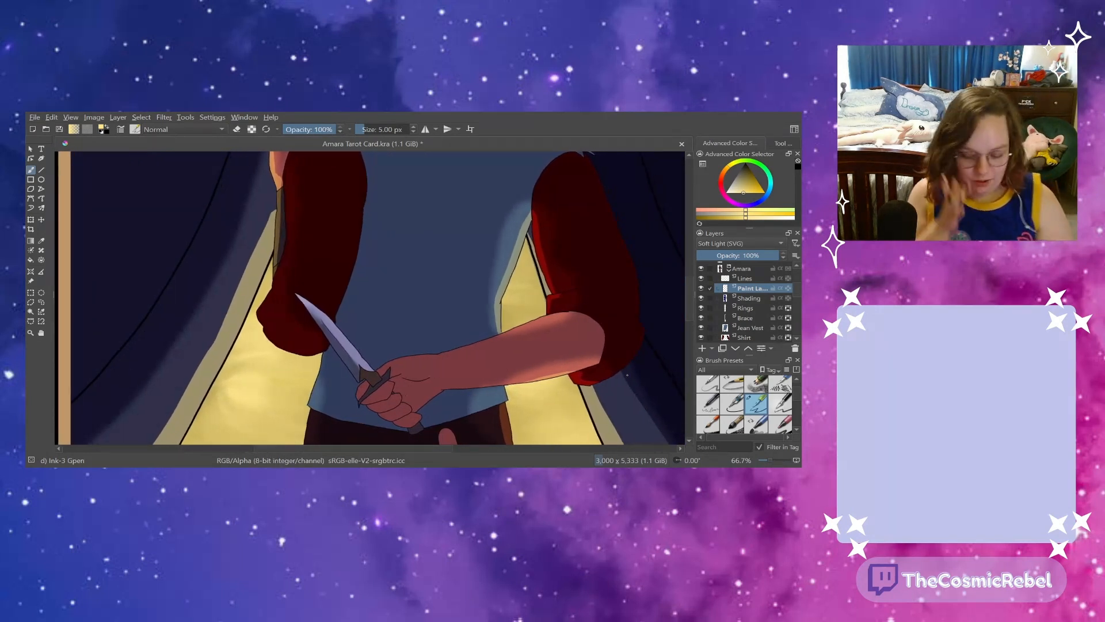
{"action": "left_click_drag", "start_coordinate": [689, 306], "coordinate": [685, 278]}
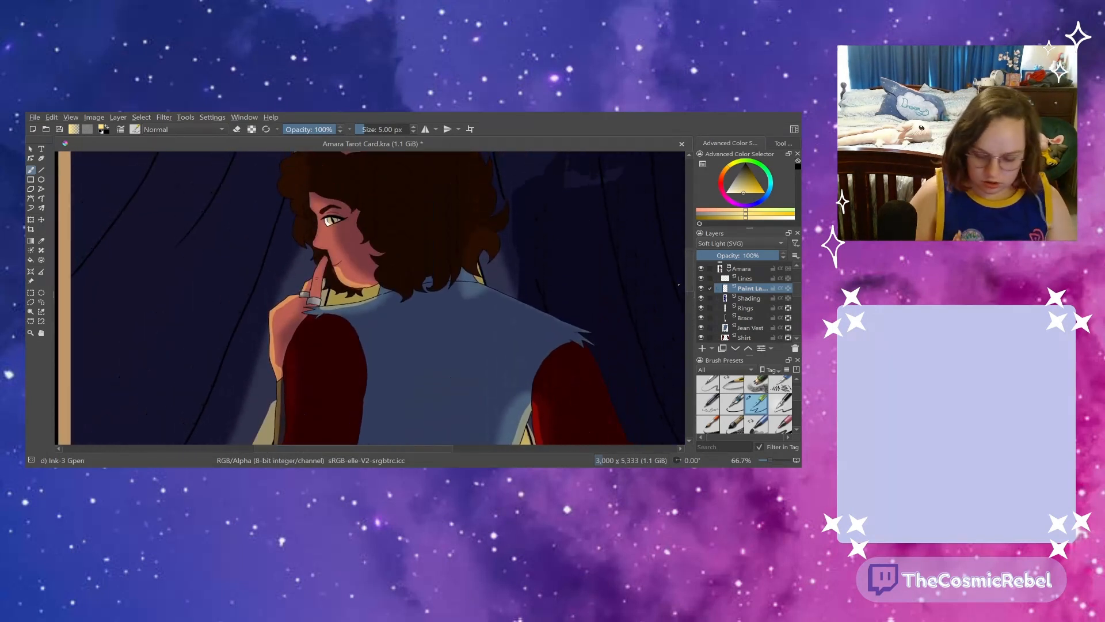
{"action": "double_click", "coordinate": [749, 289]}
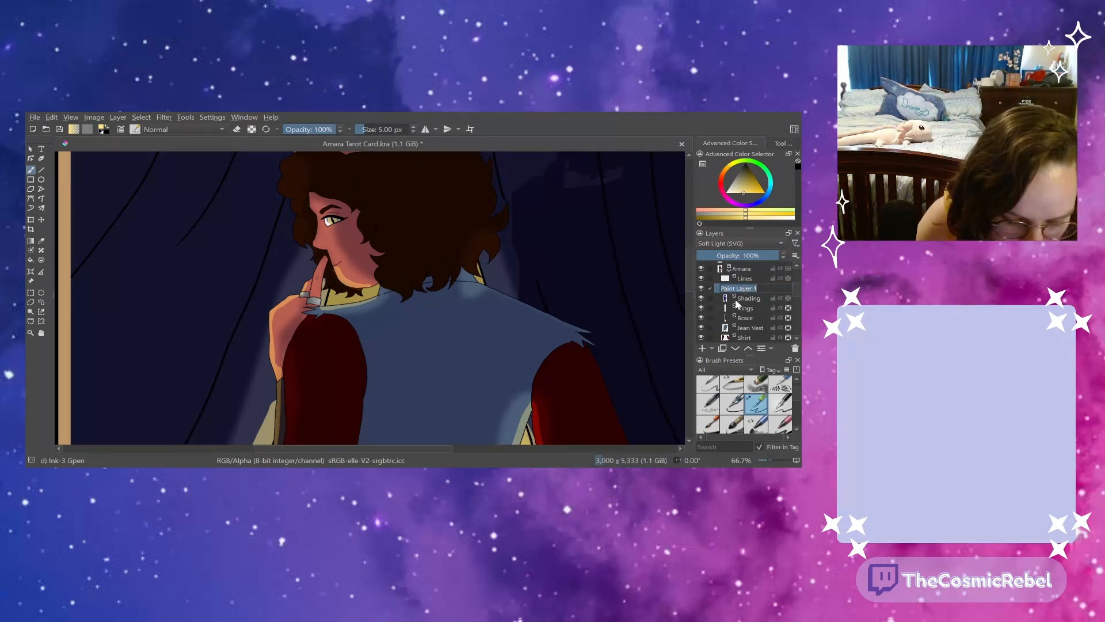
{"action": "type", "text": "Highlights"}
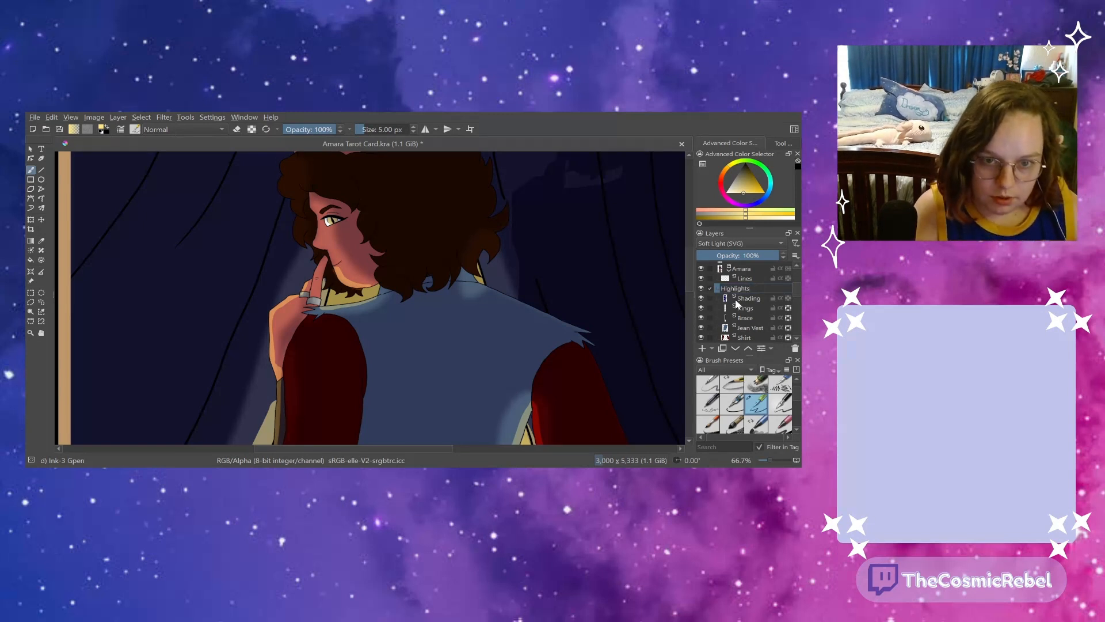
{"action": "key", "text": "Return"}
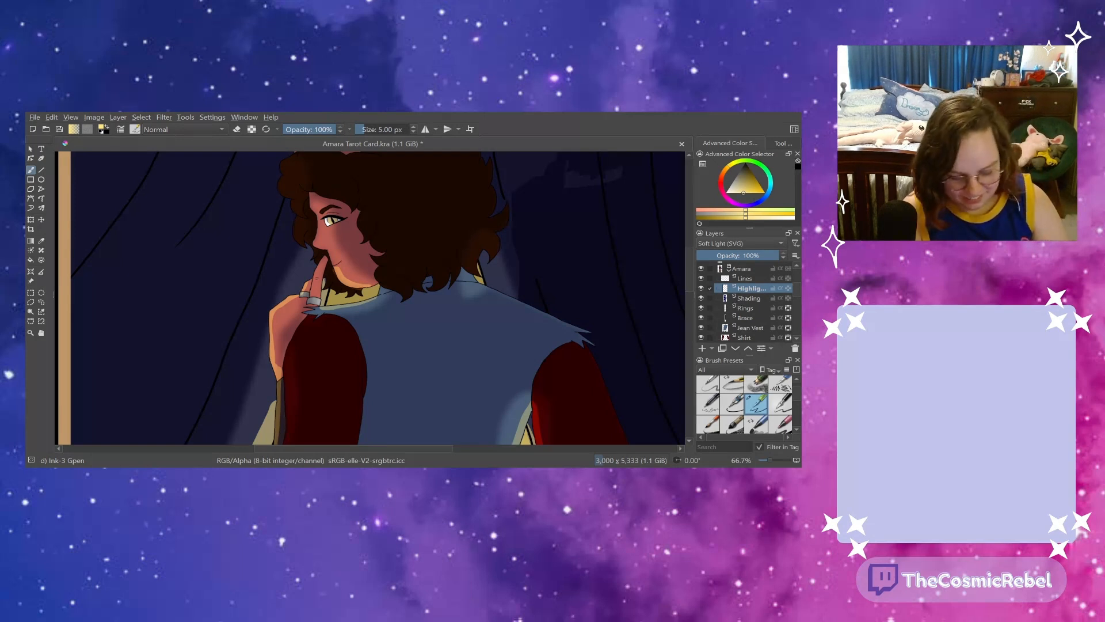
{"action": "scroll", "coordinate": [689, 278], "scroll_direction": "up", "scroll_amount": 1}
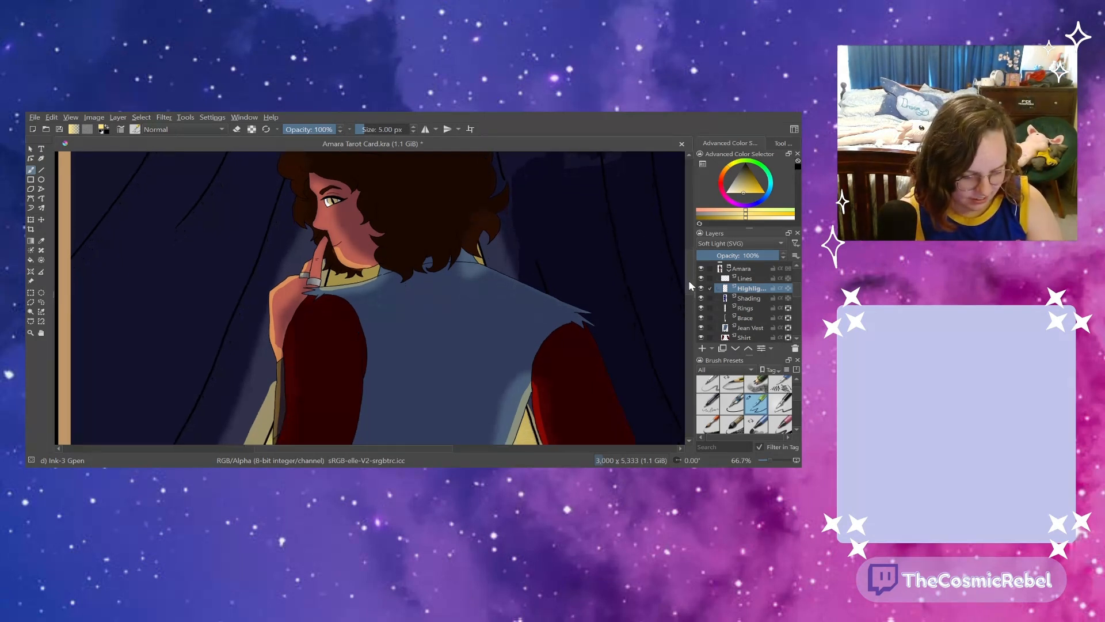
{"action": "scroll", "coordinate": [689, 275], "scroll_direction": "up", "scroll_amount": 6}
{"action": "scroll", "coordinate": [690, 267], "scroll_direction": "down", "scroll_amount": 5}
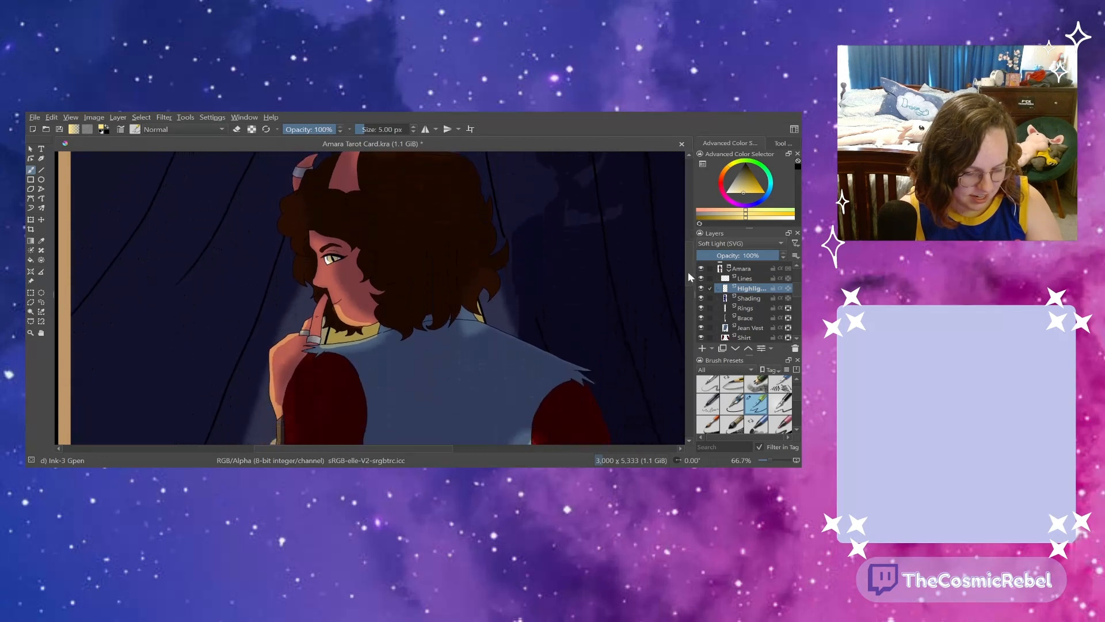
{"action": "scroll", "coordinate": [687, 272], "scroll_direction": "down", "scroll_amount": 8}
{"action": "scroll", "coordinate": [687, 287], "scroll_direction": "up", "scroll_amount": 6}
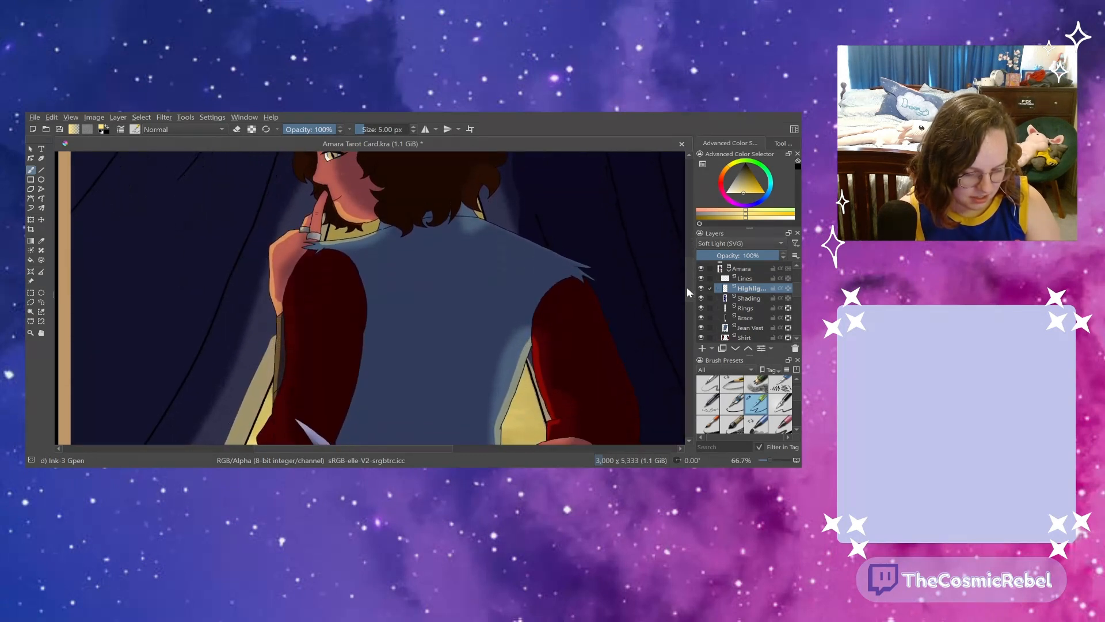
{"action": "scroll", "coordinate": [688, 279], "scroll_direction": "up", "scroll_amount": 1}
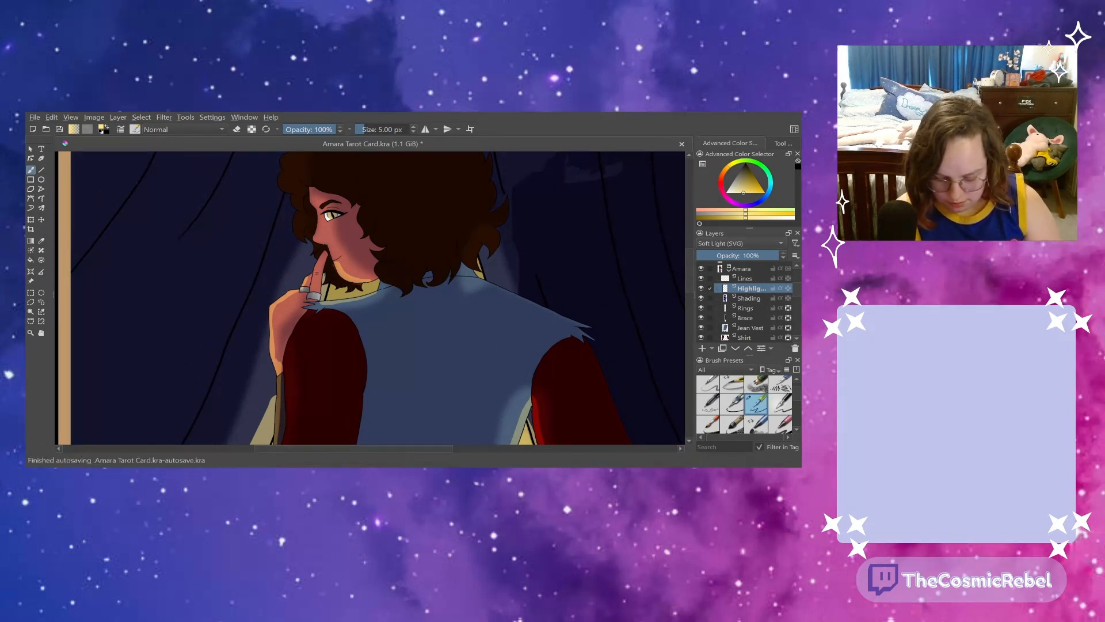
- Erase the highlight spill on the beard edge beneath the finger and thin the highlight along the character's jawline
{"action": "left_click_drag", "start_coordinate": [770, 459], "coordinate": [775, 460]}
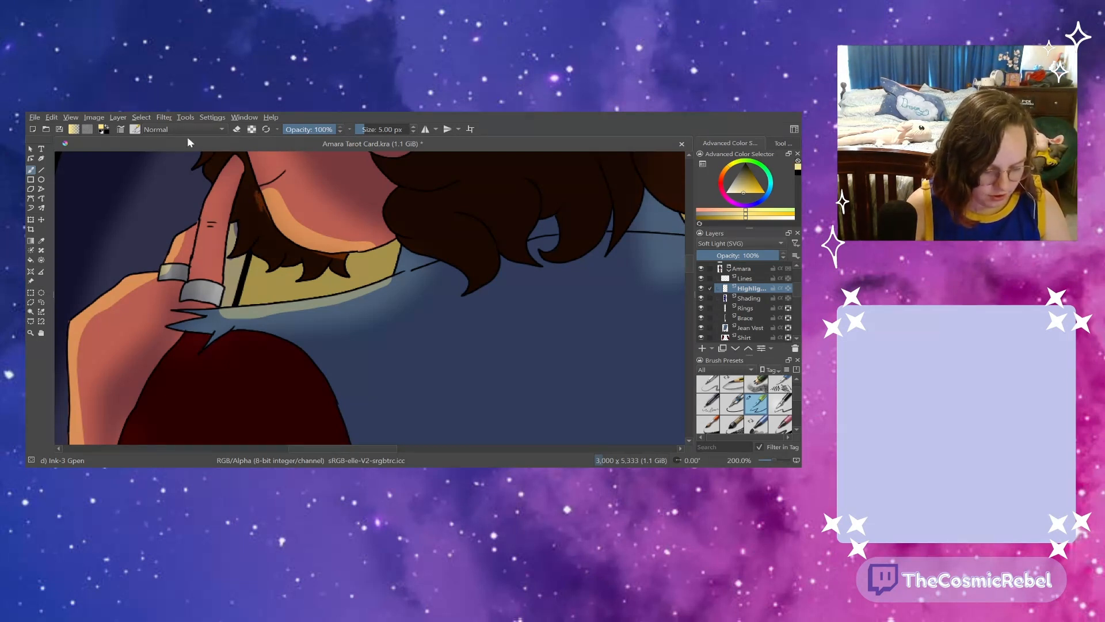
{"action": "left_click", "coordinate": [236, 129]}
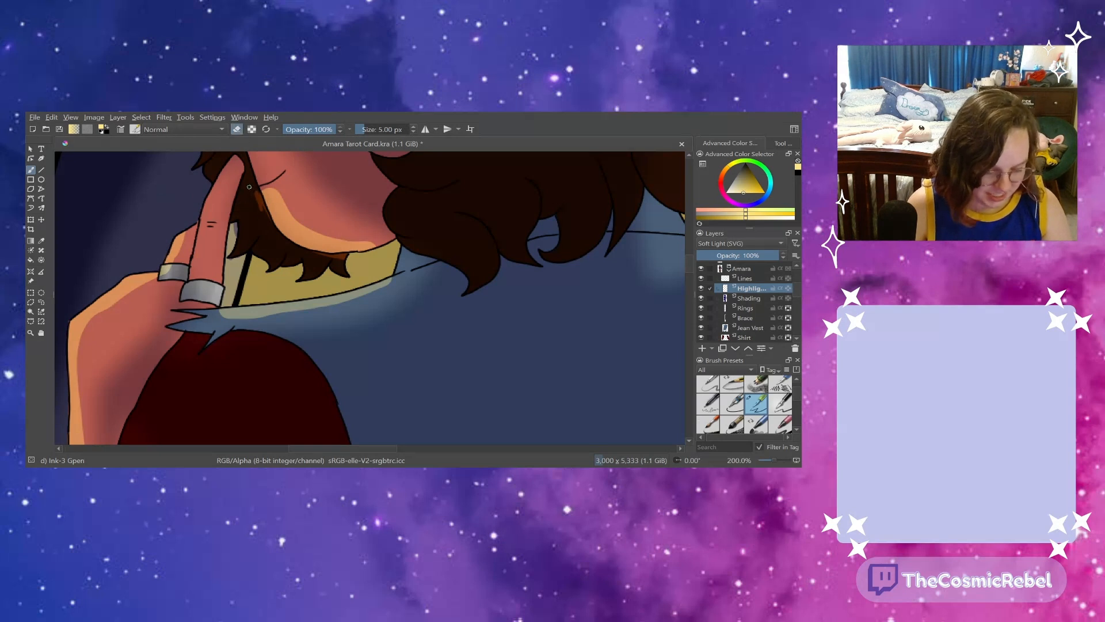
{"action": "left_click_drag", "start_coordinate": [249, 187], "coordinate": [263, 207]}
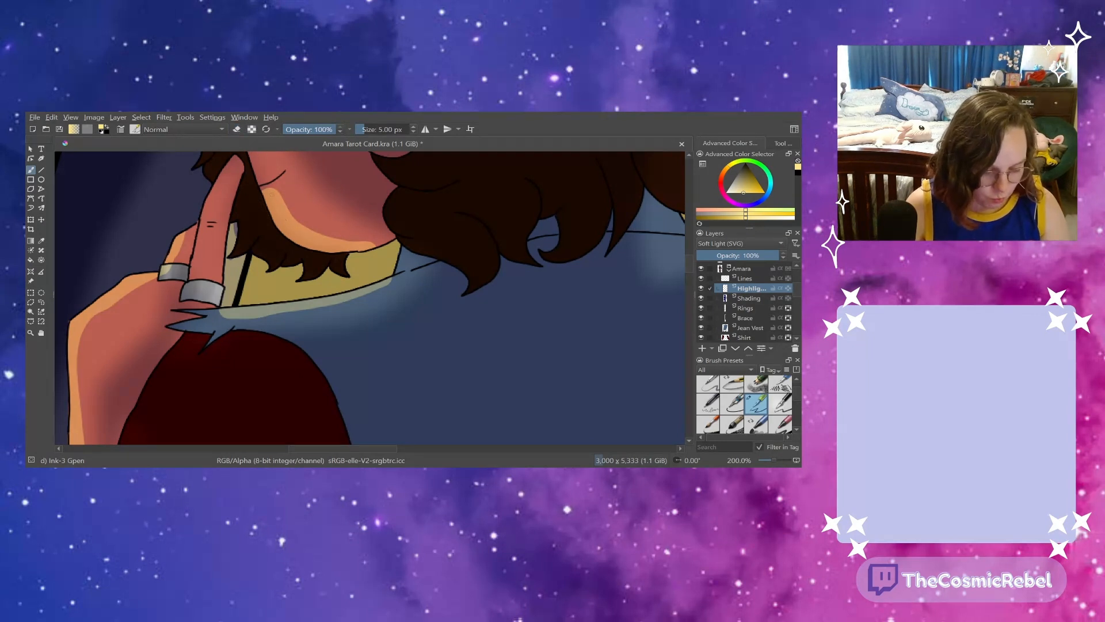
{"action": "key", "text": "e"}
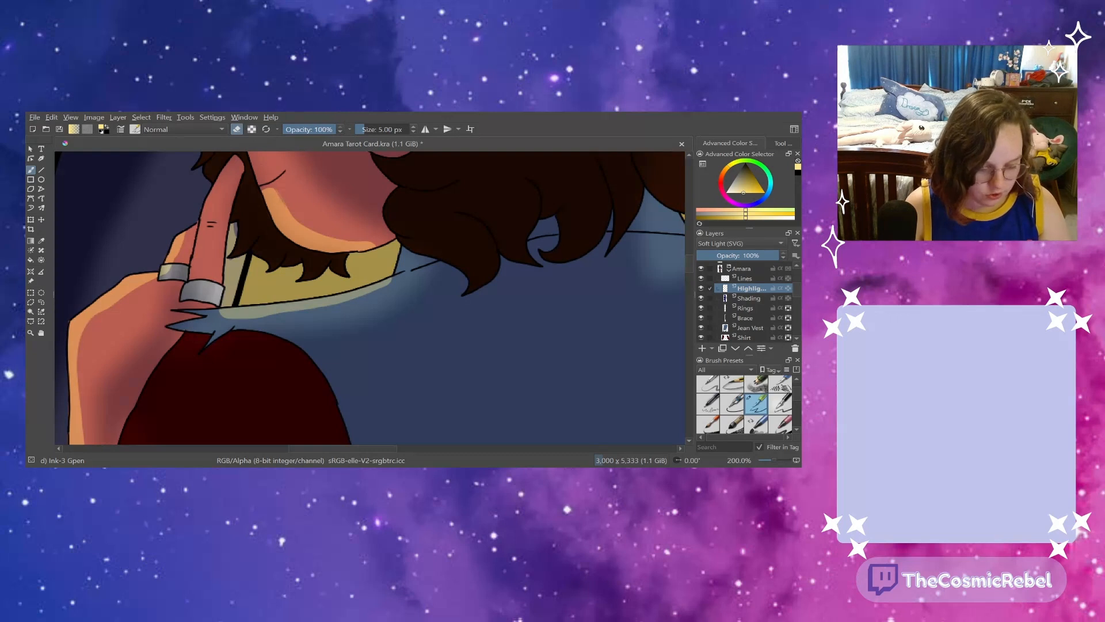
{"action": "mouse_move", "coordinate": [271, 189]}
{"action": "left_mouse_down"}
{"action": "mouse_move", "coordinate": [290, 220]}
{"action": "mouse_move", "coordinate": [373, 244]}
{"action": "left_mouse_up"}
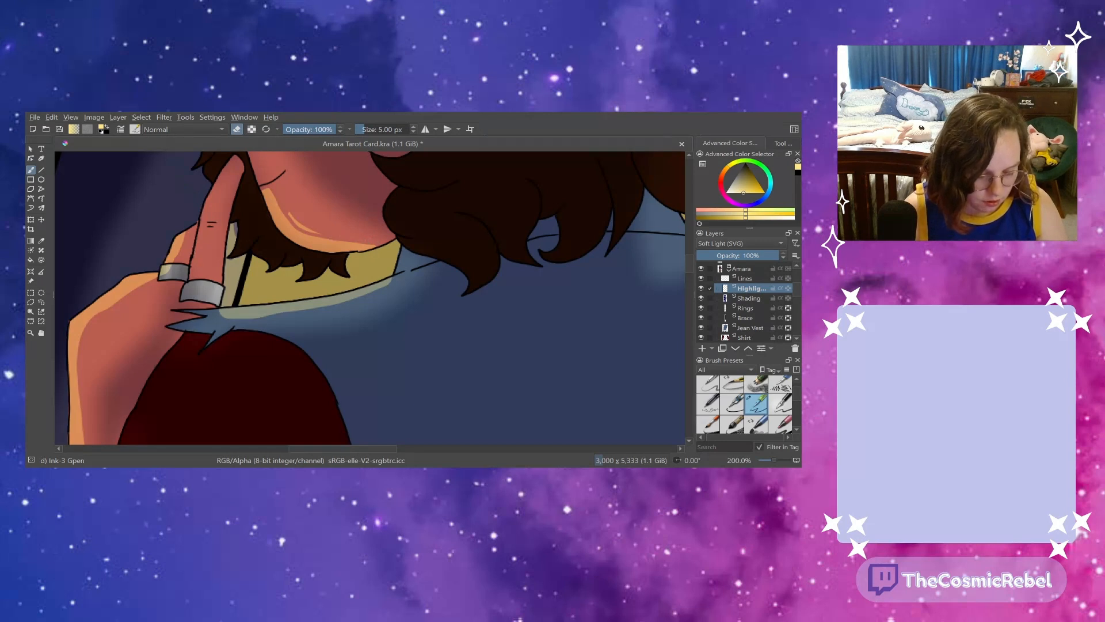
{"action": "mouse_move", "coordinate": [340, 242]}
{"action": "left_mouse_down"}
{"action": "mouse_move", "coordinate": [323, 238]}
{"action": "mouse_move", "coordinate": [363, 246]}
{"action": "left_mouse_up"}
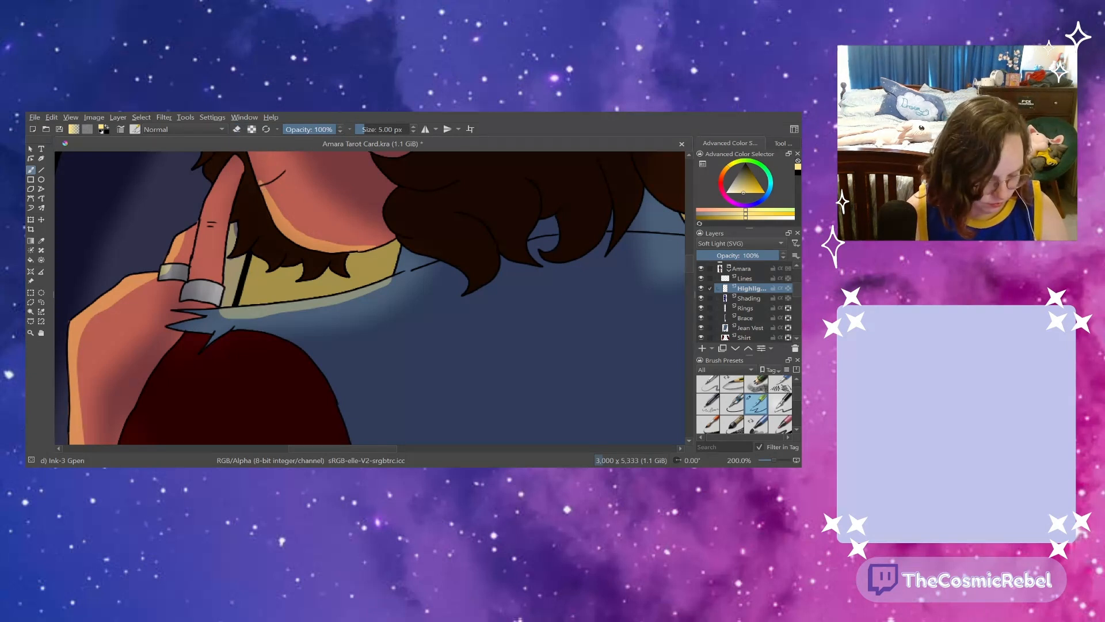
- Examine the background curtains and light with the Amara group temporarily hidden, and review the whole card with it shown
{"action": "scroll", "coordinate": [689, 267], "scroll_direction": "up", "scroll_amount": 3}
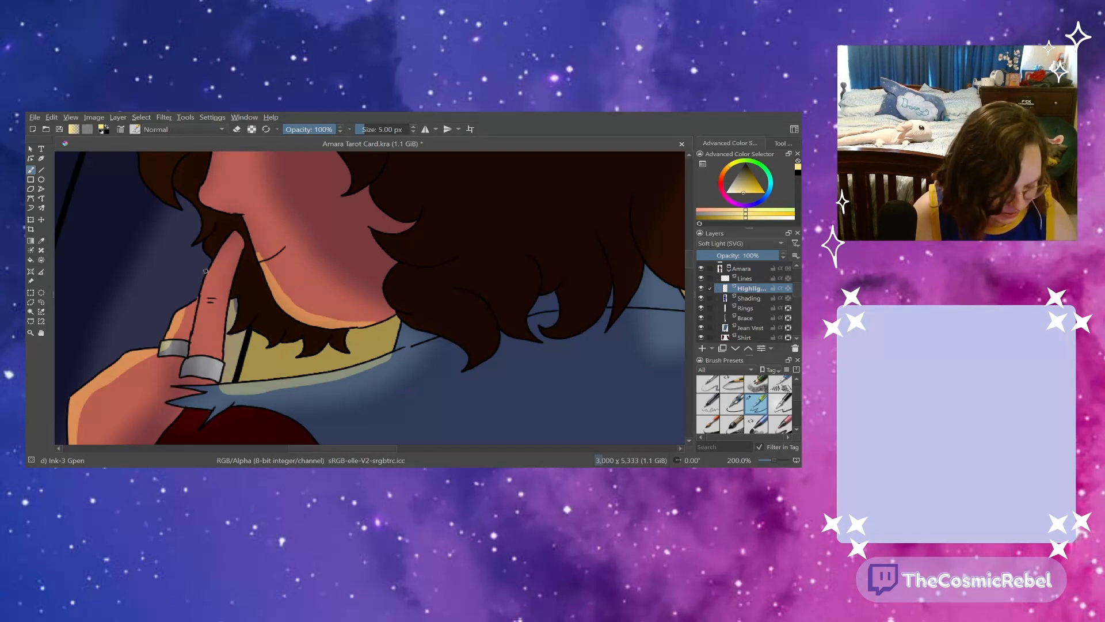
{"action": "left_click", "coordinate": [730, 268]}
{"action": "left_click", "coordinate": [703, 269]}
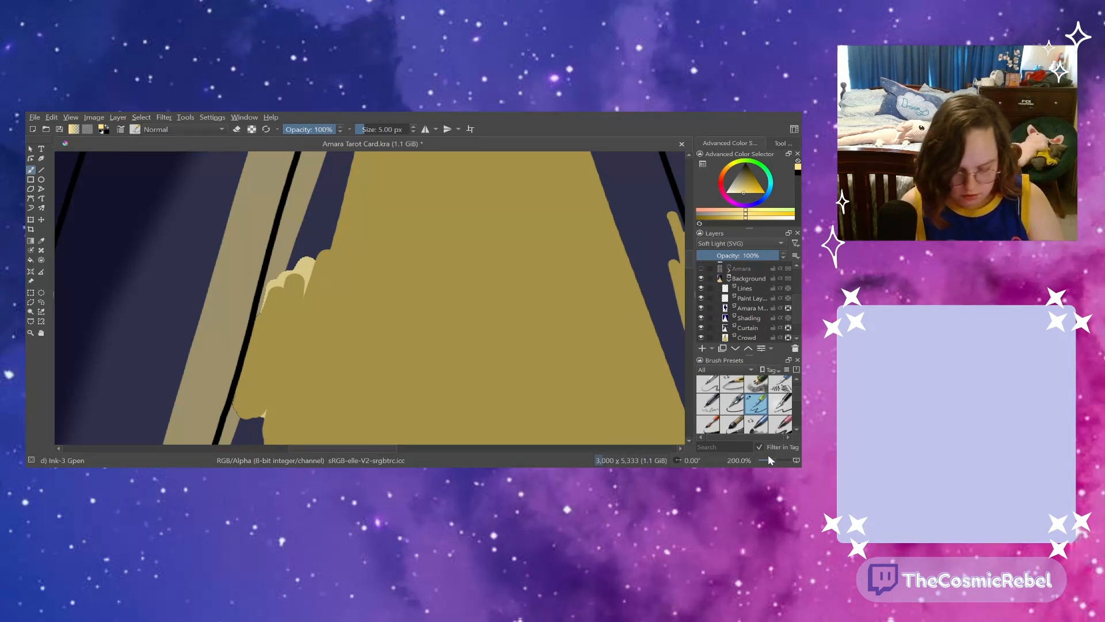
{"action": "left_click_drag", "start_coordinate": [774, 458], "coordinate": [768, 457]}
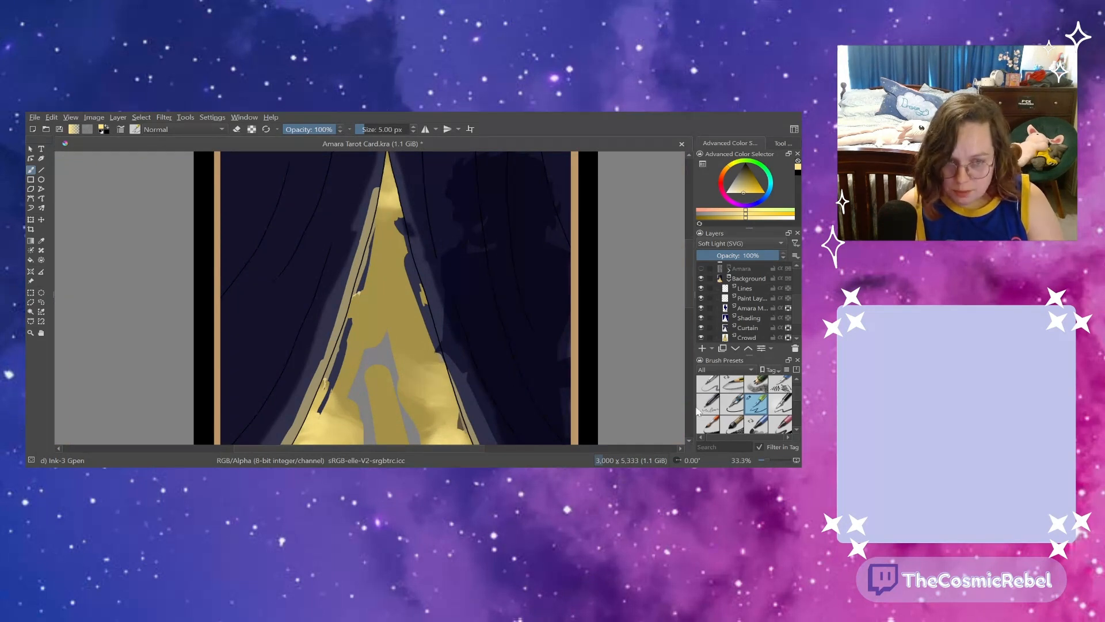
{"action": "left_click", "coordinate": [701, 269]}
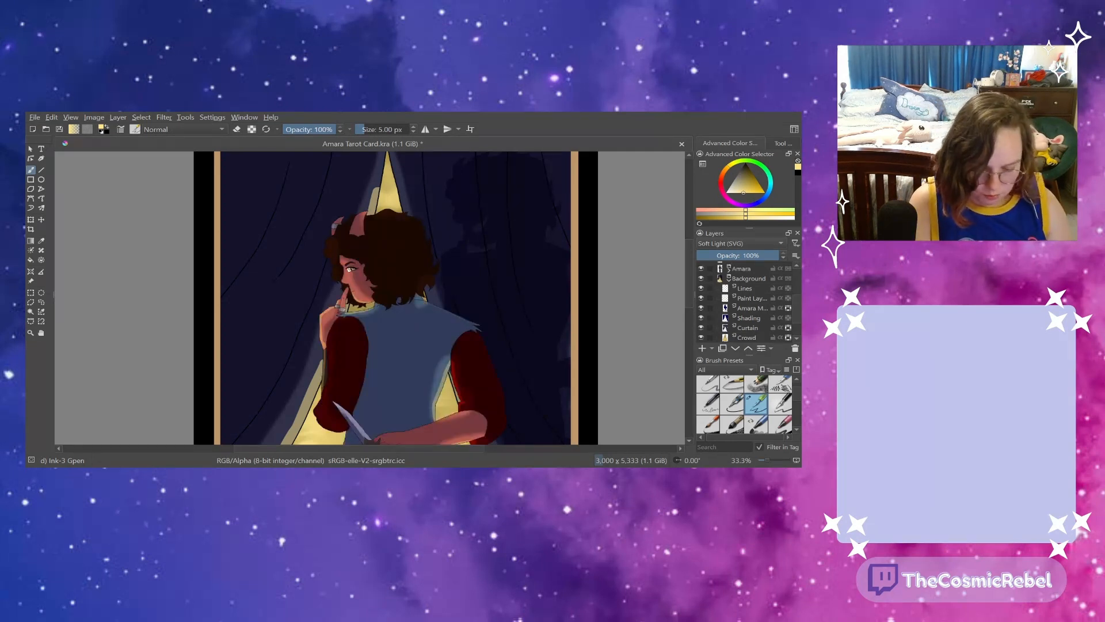
{"action": "left_click", "coordinate": [237, 129]}
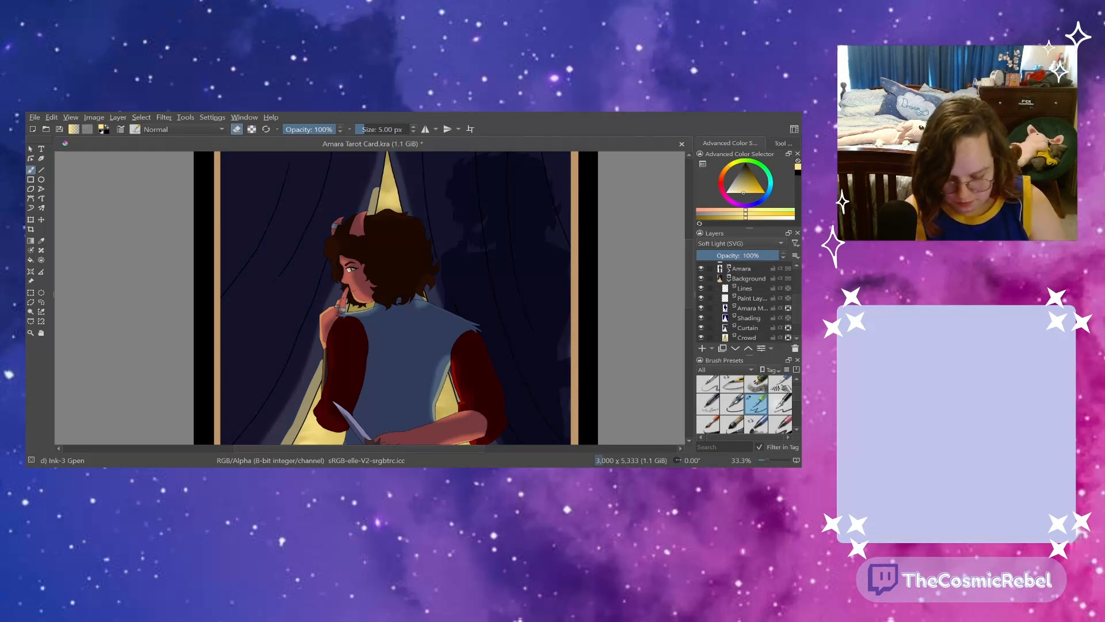
{"action": "scroll", "coordinate": [687, 303], "scroll_direction": "down", "scroll_amount": 10}
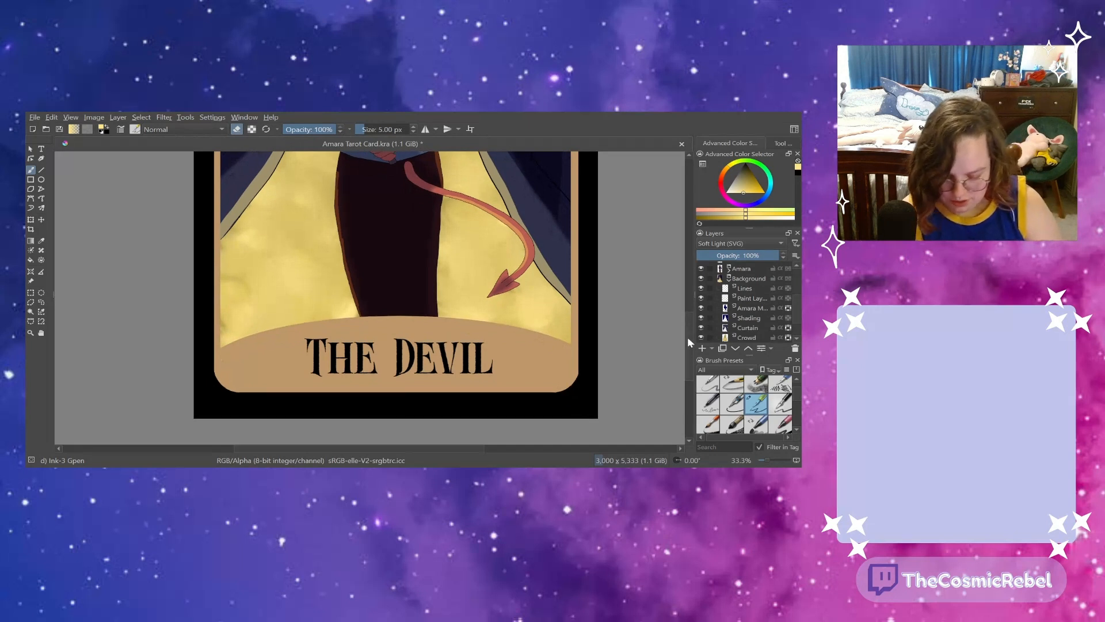
{"action": "scroll", "coordinate": [688, 337], "scroll_direction": "up", "scroll_amount": 5}
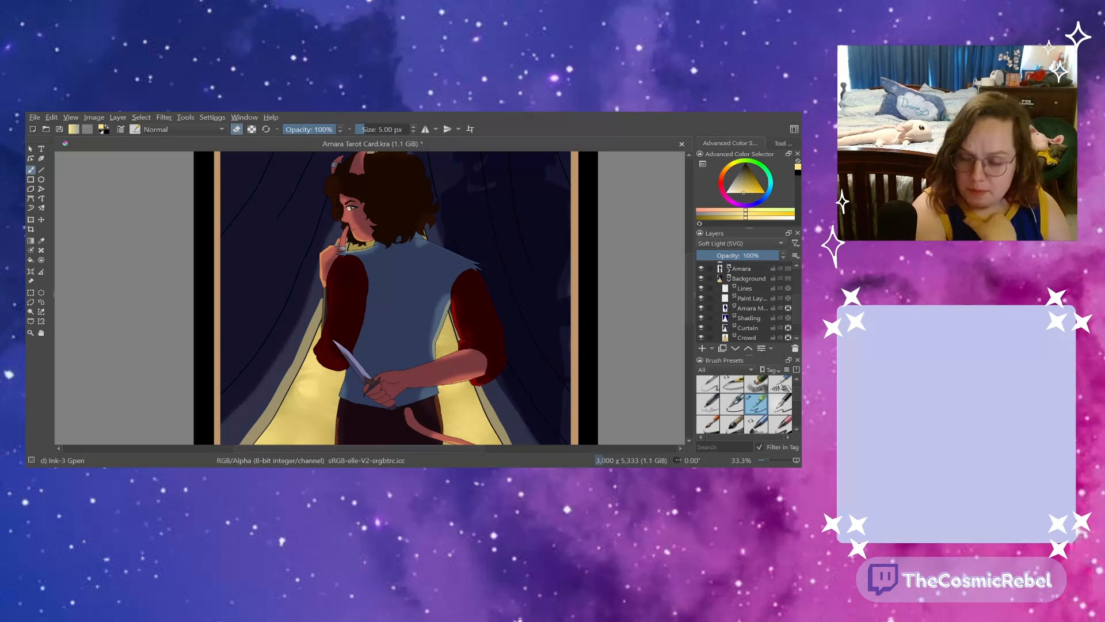
{"action": "left_click", "coordinate": [729, 279]}
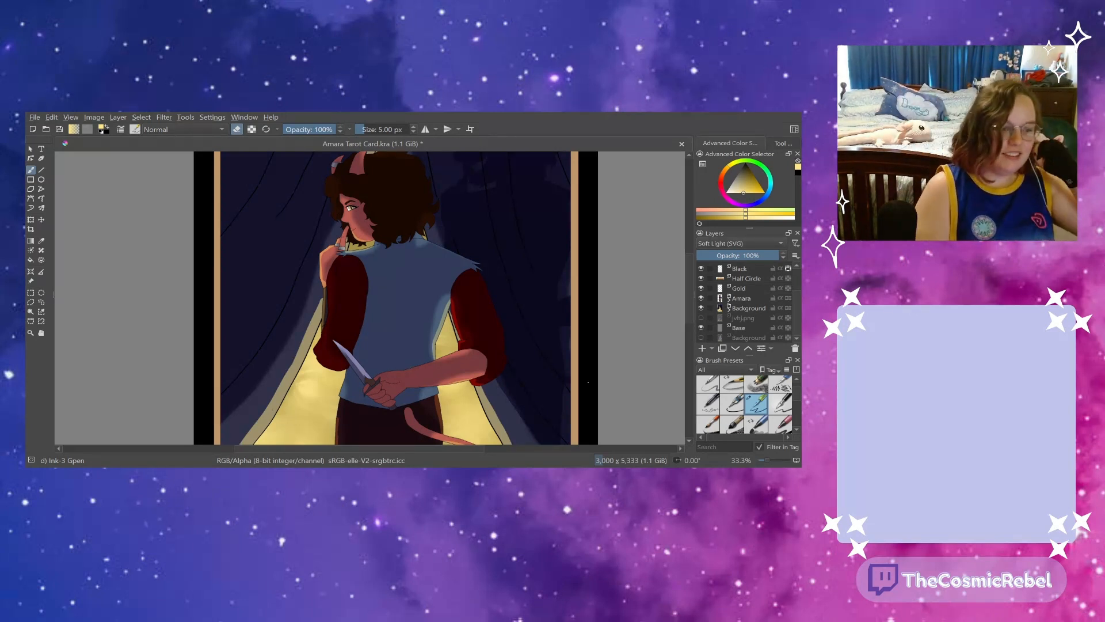
{"action": "scroll", "coordinate": [688, 278], "scroll_direction": "up", "scroll_amount": 5}
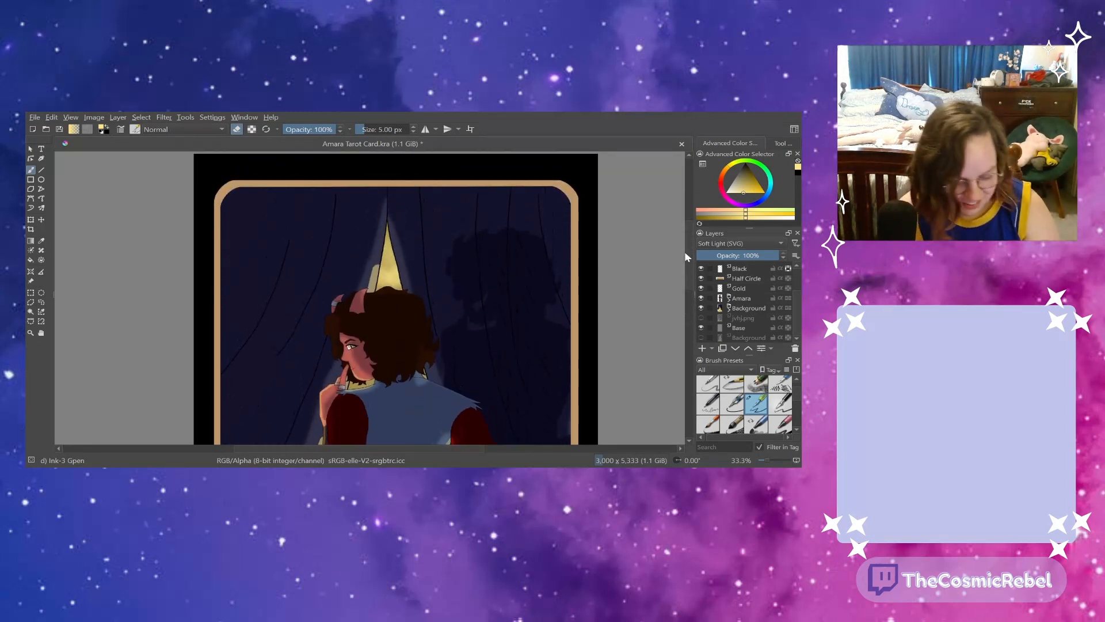
- On the Background group's Lighten paint layer, erase the rounded end and excess width of the light strip beside the horns, using a 13.63 px eraser
{"action": "key", "text": "1"}
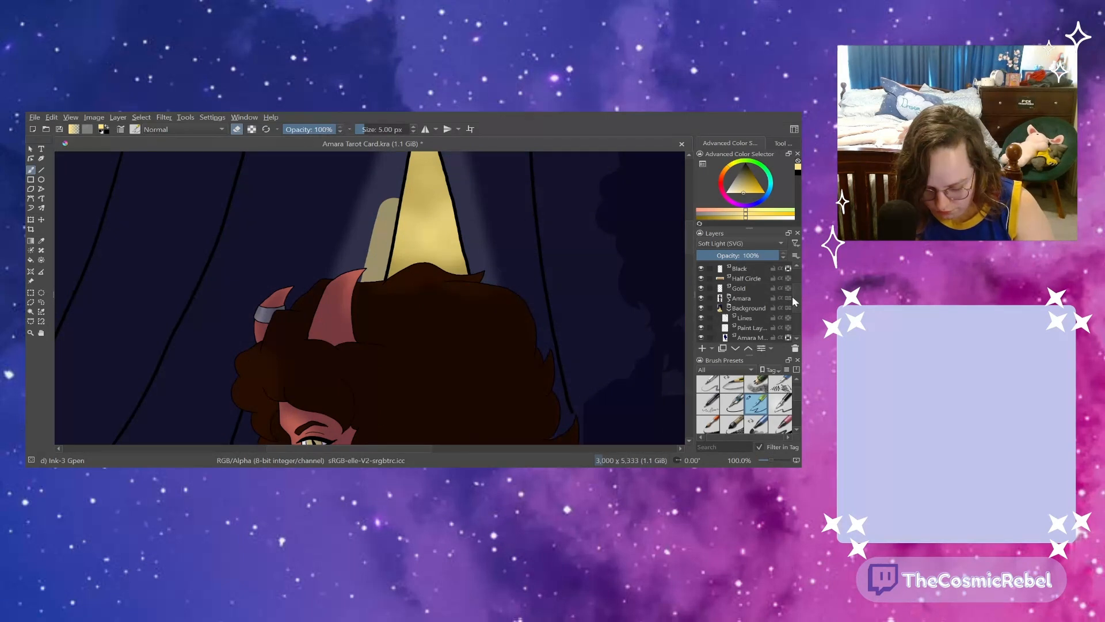
{"action": "left_click", "coordinate": [729, 308]}
{"action": "left_click", "coordinate": [742, 309]}
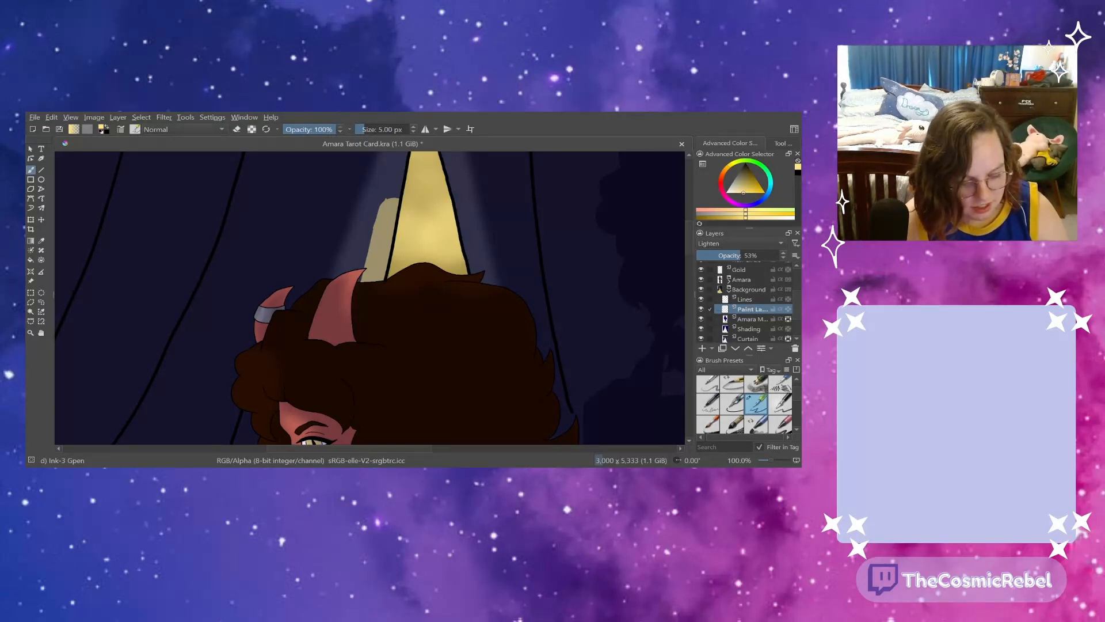
{"action": "left_click", "coordinate": [237, 129]}
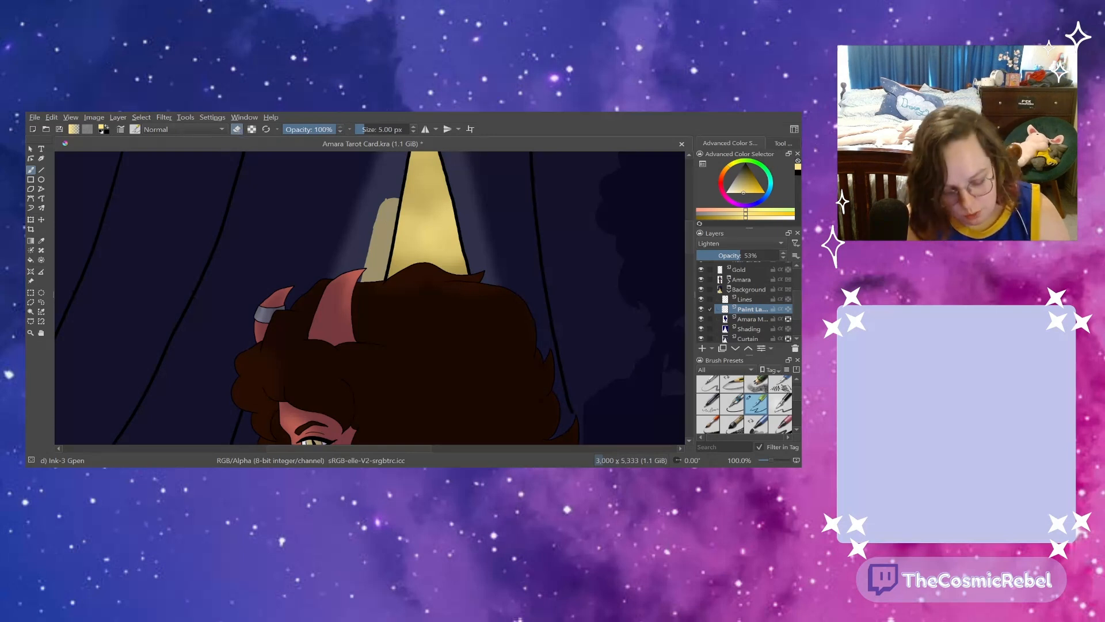
{"action": "mouse_move", "coordinate": [390, 198]}
{"action": "left_mouse_down"}
{"action": "mouse_move", "coordinate": [371, 228]}
{"action": "mouse_move", "coordinate": [382, 204]}
{"action": "left_mouse_up"}
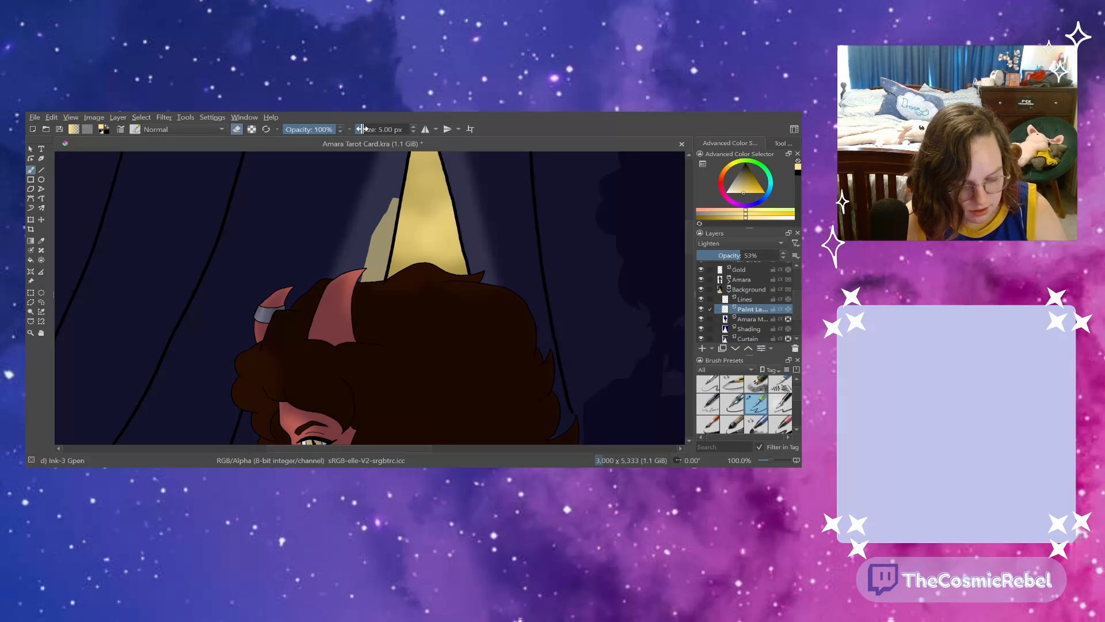
{"action": "left_click_drag", "start_coordinate": [365, 129], "coordinate": [369, 129]}
{"action": "left_click_drag", "start_coordinate": [392, 201], "coordinate": [374, 237]}
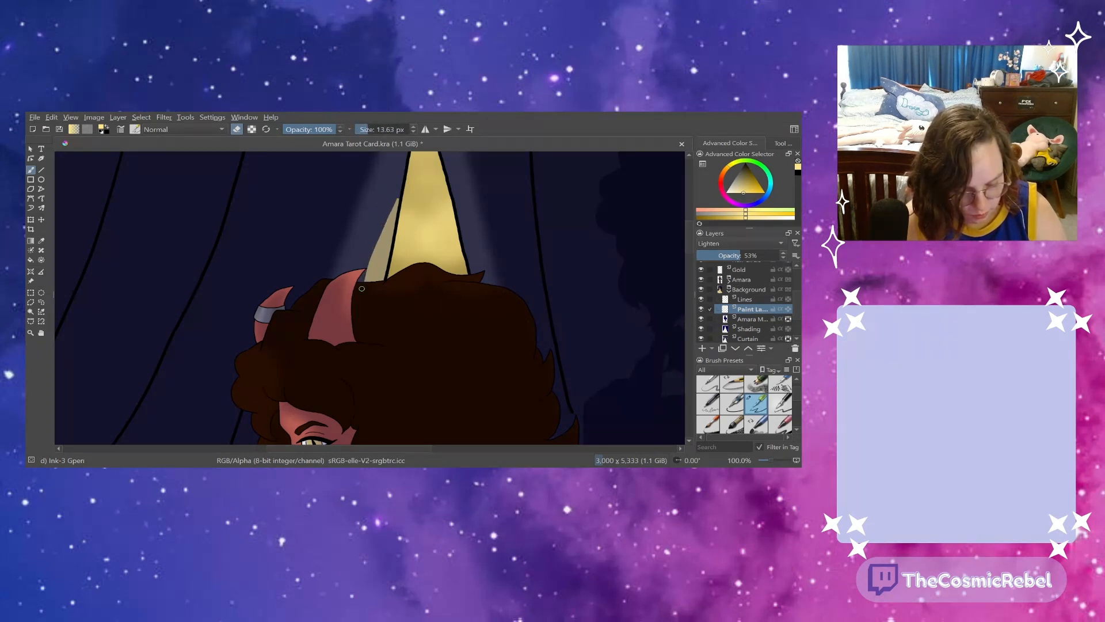
{"action": "left_click_drag", "start_coordinate": [361, 288], "coordinate": [395, 204]}
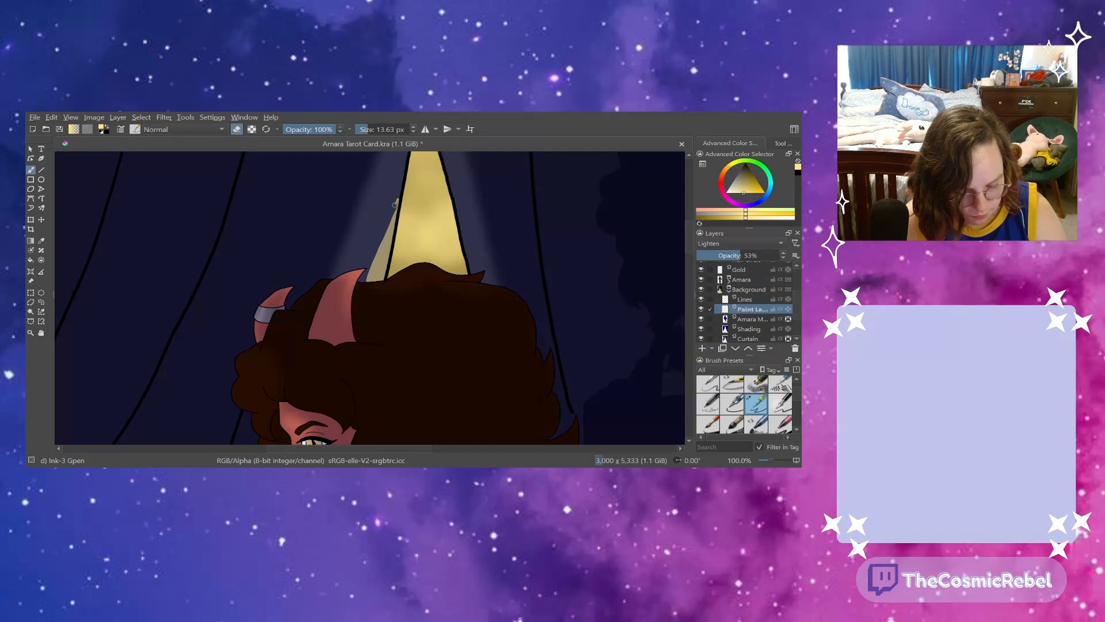
- Repaint the pale light strip along the curtain edge above the horns and trim its outer side into a narrow taper
{"action": "left_click", "coordinate": [237, 129]}
{"action": "left_click_drag", "start_coordinate": [367, 280], "coordinate": [401, 184]}
{"action": "left_click_drag", "start_coordinate": [376, 249], "coordinate": [360, 287]}
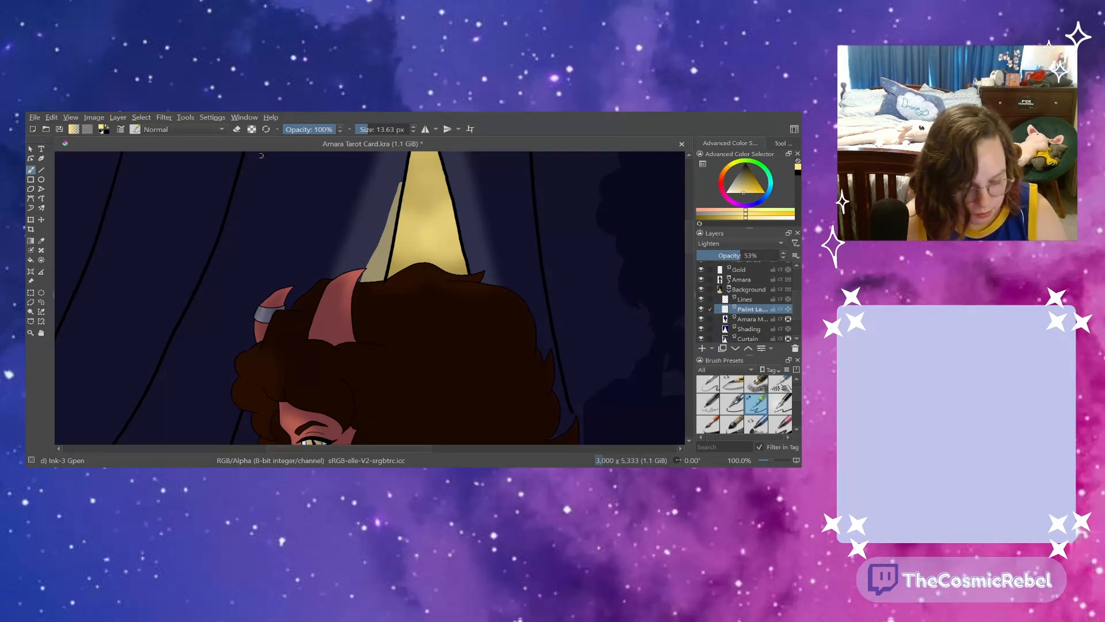
{"action": "left_click", "coordinate": [238, 130]}
{"action": "left_click_drag", "start_coordinate": [380, 233], "coordinate": [363, 282]}
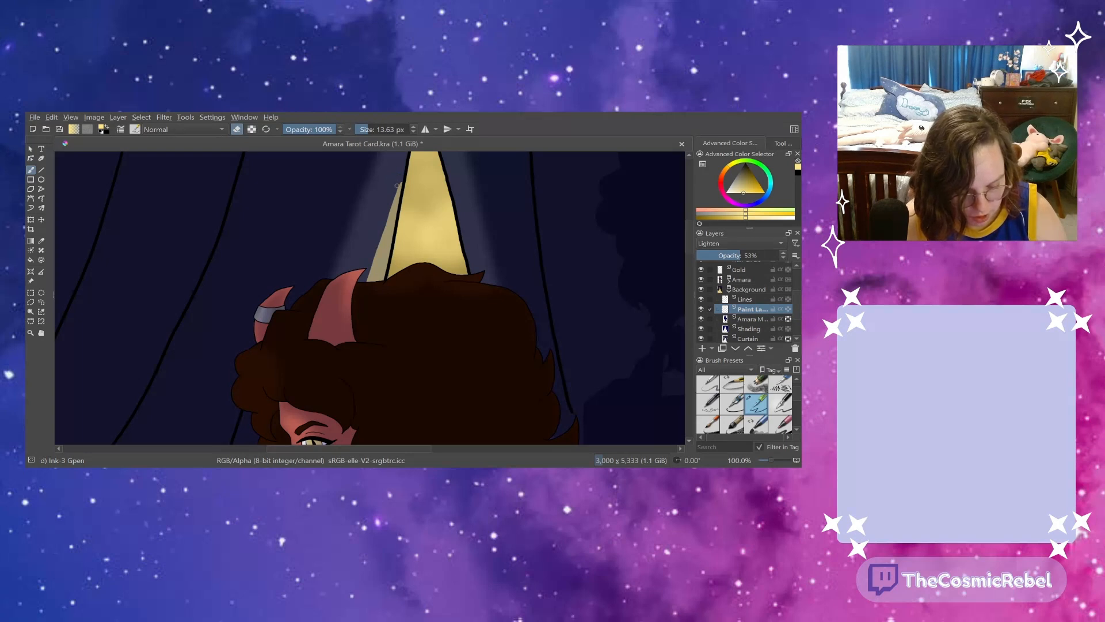
{"action": "left_click_drag", "start_coordinate": [399, 182], "coordinate": [355, 283]}
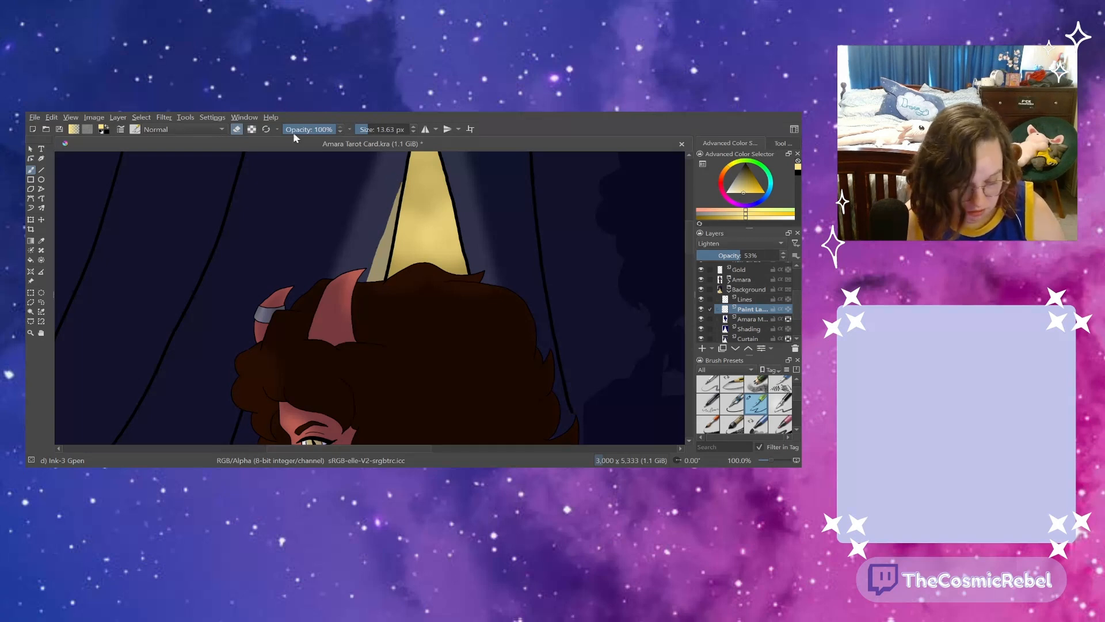
- Paint a matching pale yellow light strip along the opposite curtain edge above the hair and trim its outer side
{"action": "left_click", "coordinate": [236, 129]}
{"action": "mouse_move", "coordinate": [459, 213]}
{"action": "left_mouse_down"}
{"action": "mouse_move", "coordinate": [452, 189]}
{"action": "mouse_move", "coordinate": [474, 276]}
{"action": "mouse_move", "coordinate": [462, 236]}
{"action": "left_mouse_up"}
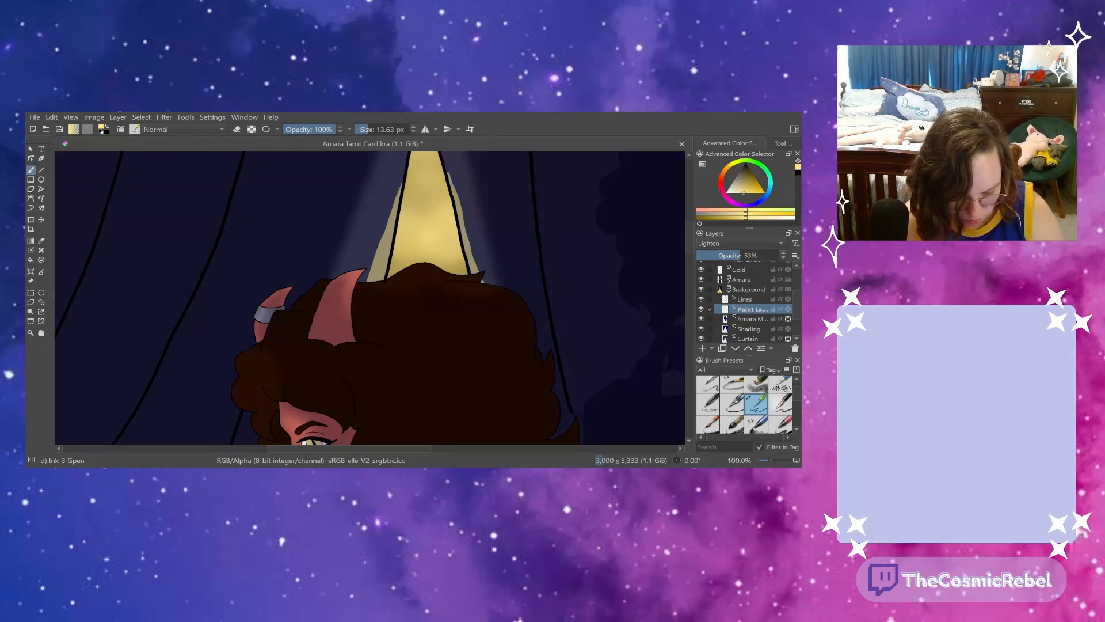
{"action": "left_click_drag", "start_coordinate": [443, 164], "coordinate": [483, 281]}
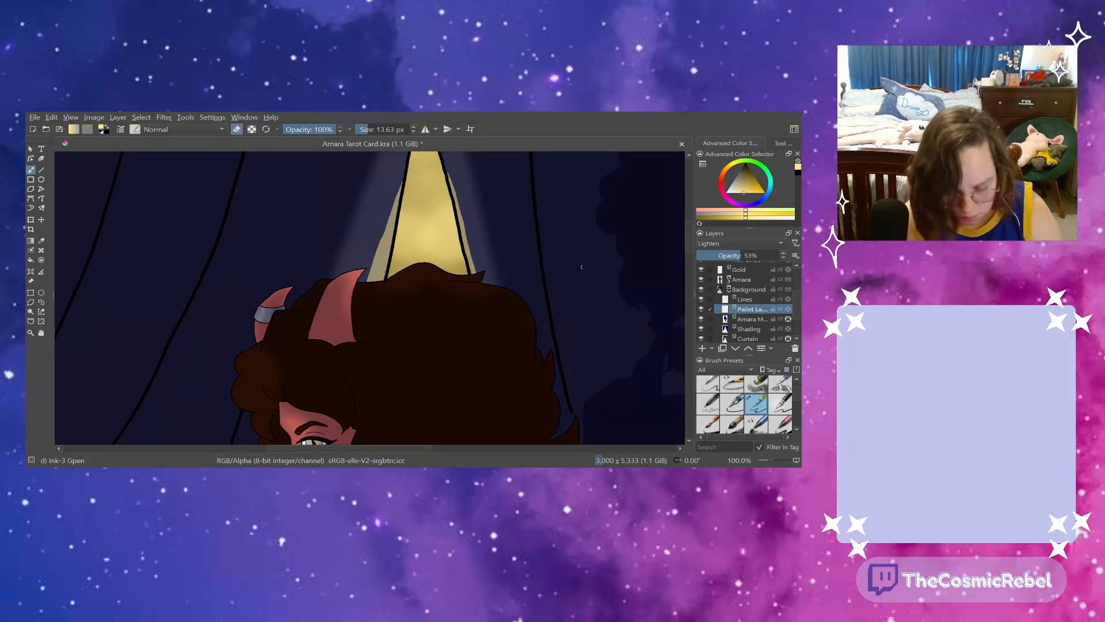
- Check the curtain light strips behind the character's shoulders by briefly hiding the Amara group
{"action": "left_click_drag", "start_coordinate": [690, 252], "coordinate": [681, 285]}
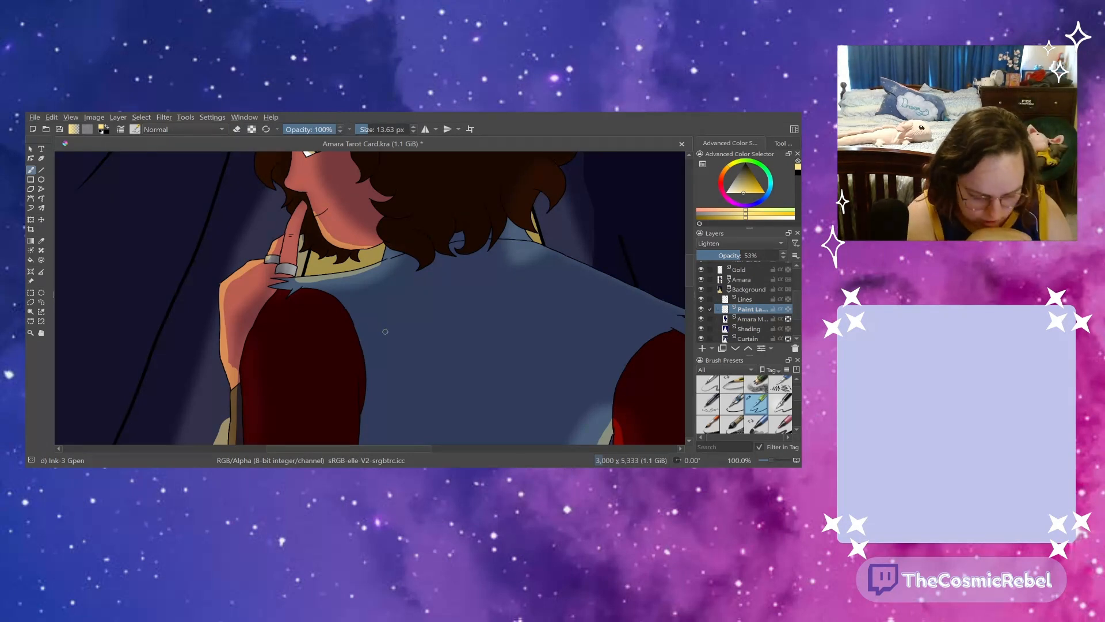
{"action": "left_click", "coordinate": [701, 279]}
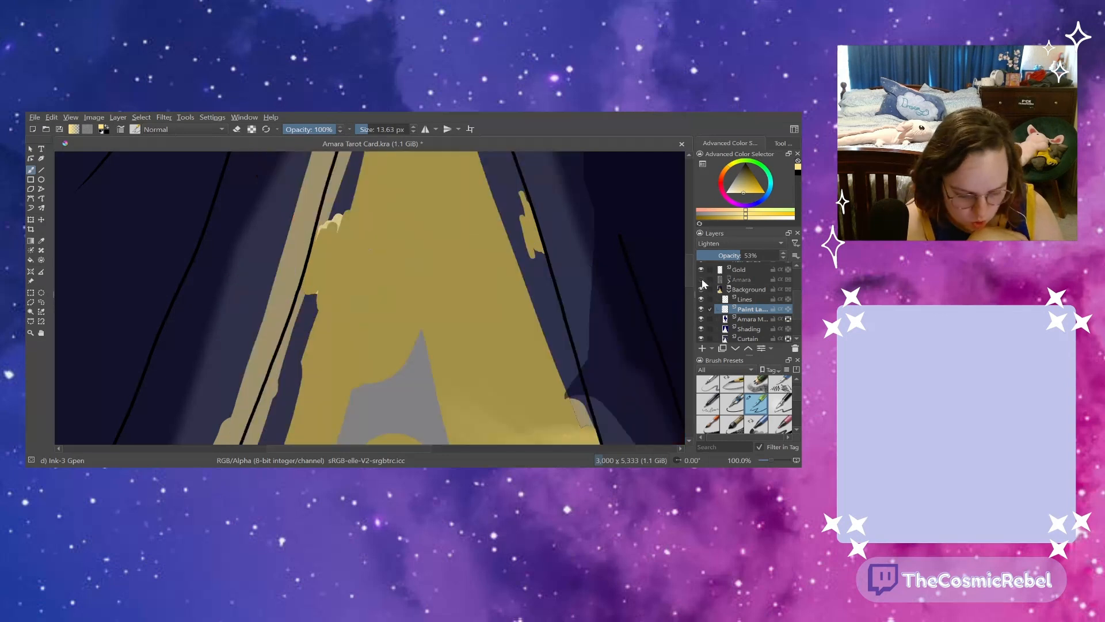
{"action": "left_click", "coordinate": [702, 279]}
{"action": "left_click", "coordinate": [739, 280]}
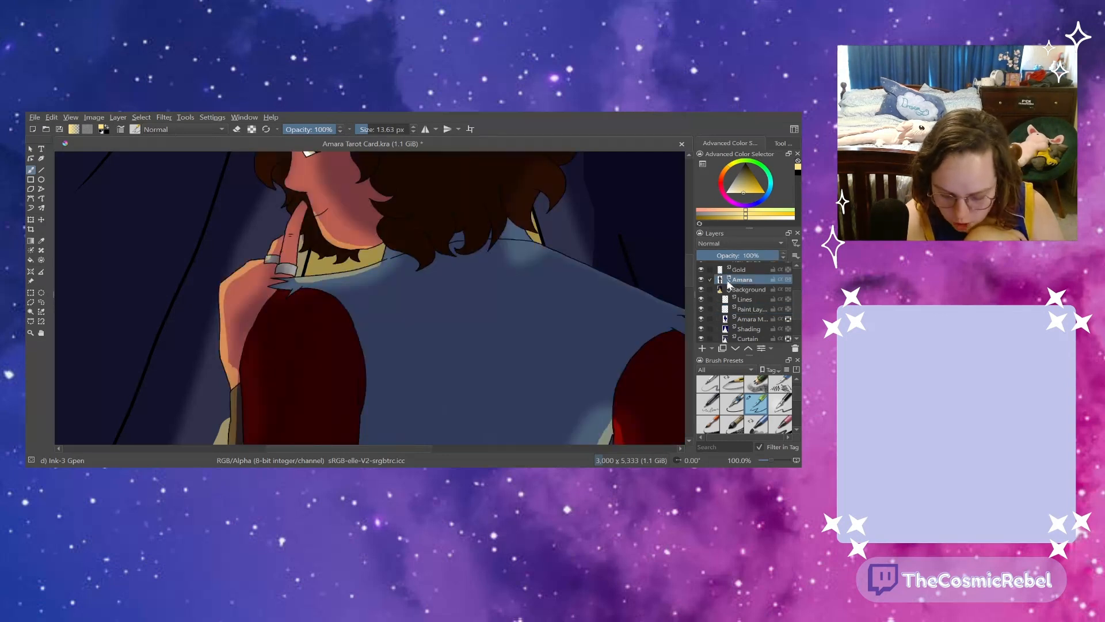
{"action": "left_click", "coordinate": [729, 279]}
{"action": "left_click", "coordinate": [741, 309]}
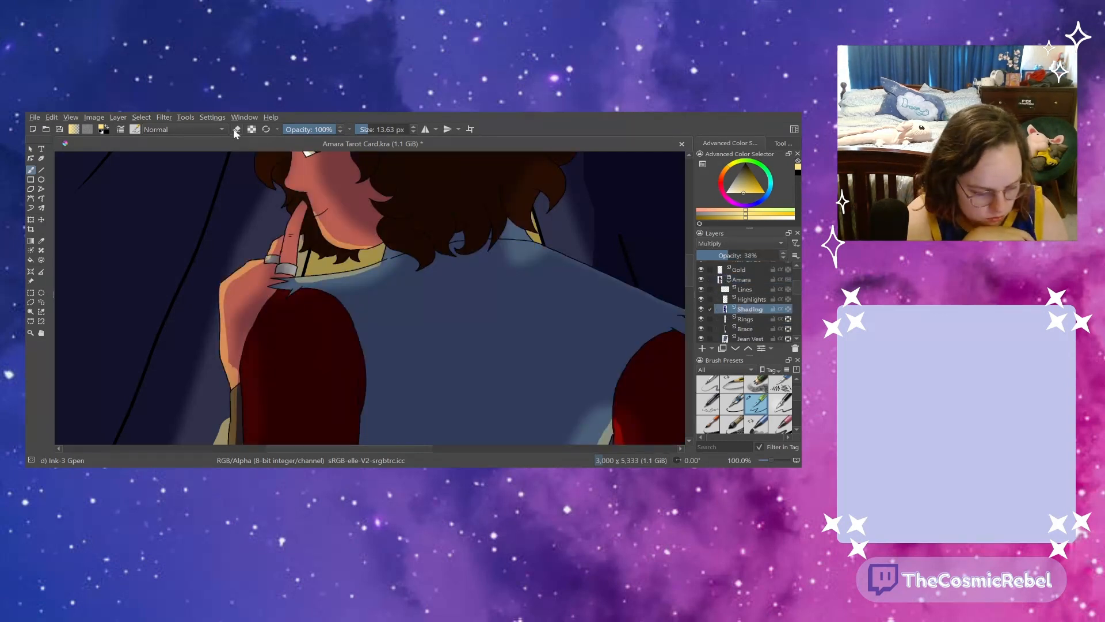
{"action": "key", "text": "e"}
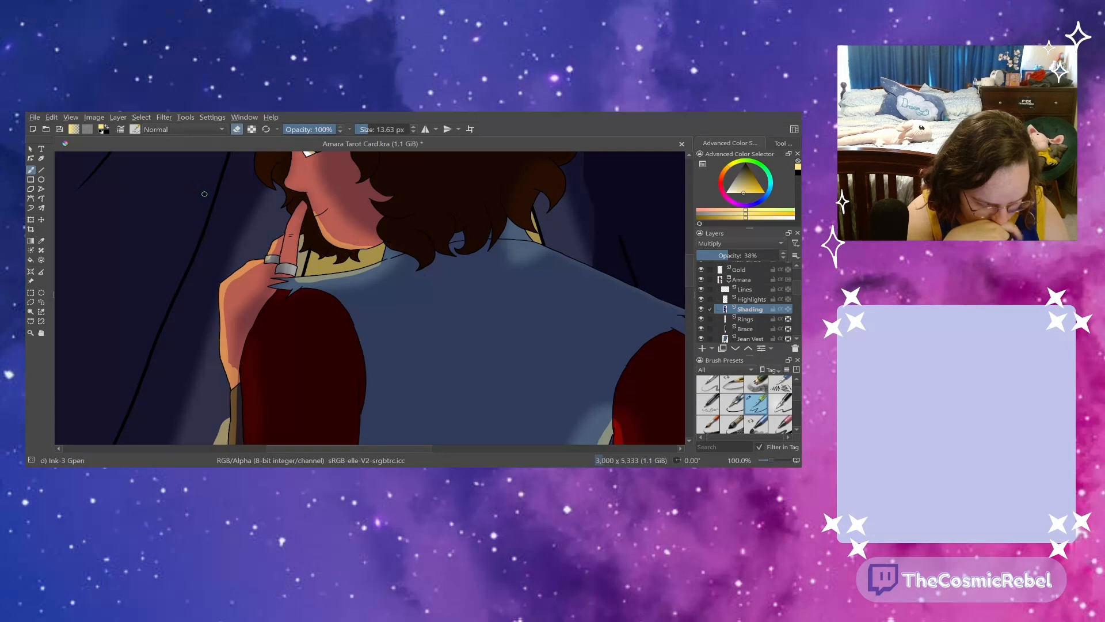
{"action": "left_click", "coordinate": [723, 281]}
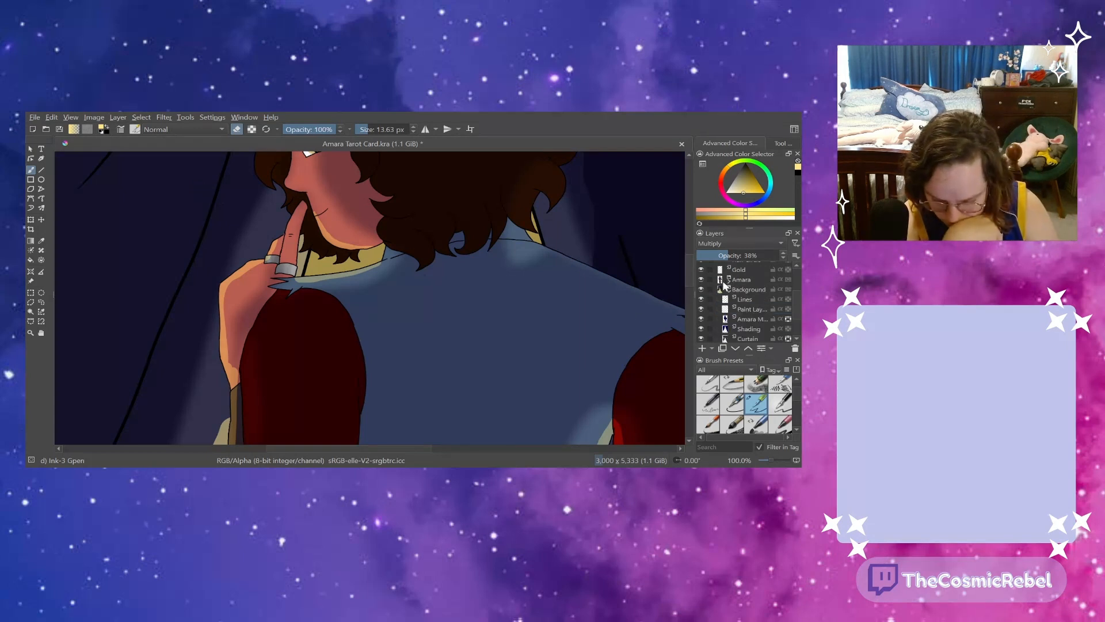
- Select the Lighten paint layer in the Background group and examine the curtain light around the arms and across the whole card
{"action": "left_click", "coordinate": [743, 309]}
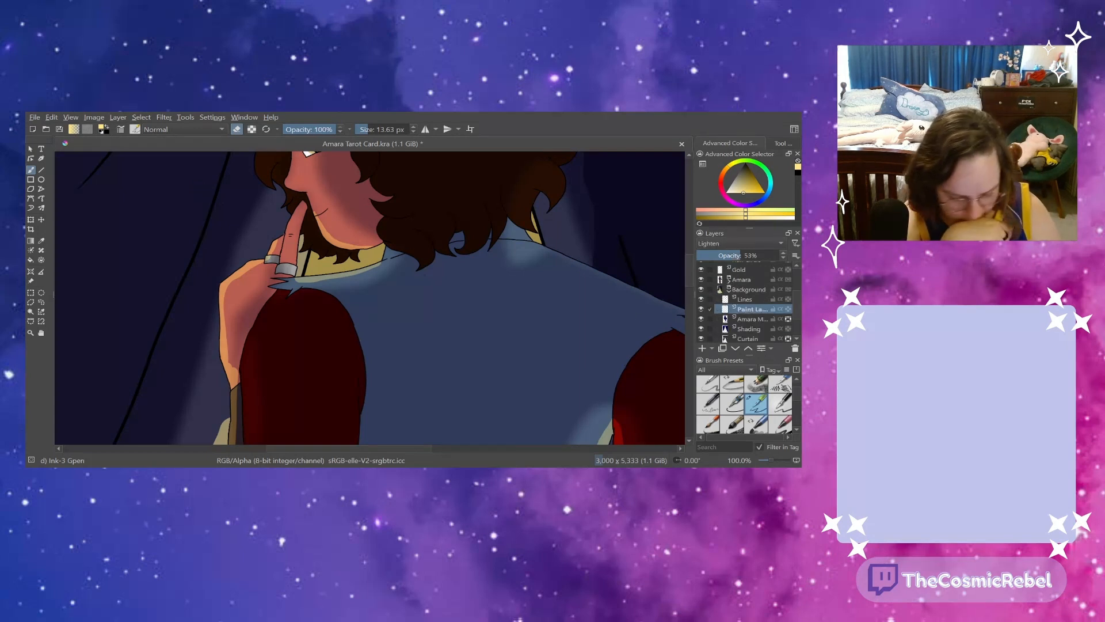
{"action": "scroll", "coordinate": [690, 277], "scroll_direction": "down", "scroll_amount": 5}
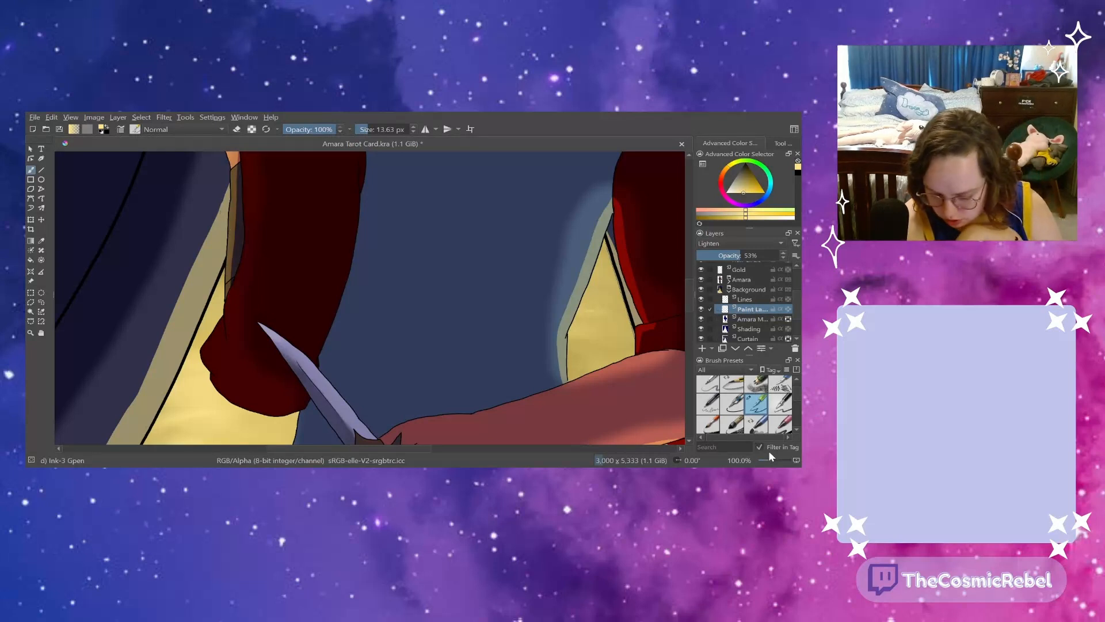
{"action": "left_click_drag", "start_coordinate": [770, 456], "coordinate": [765, 458]}
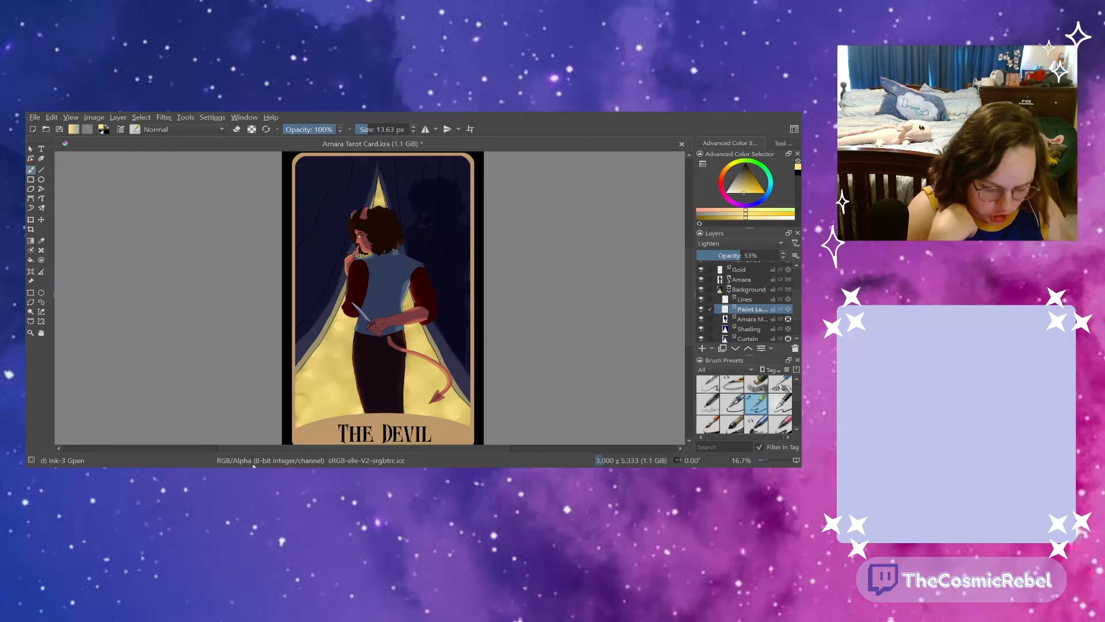
- Hide the Lighten paint layer in the Background group after examining the card at reduced and full size
{"action": "key", "text": "minus"}
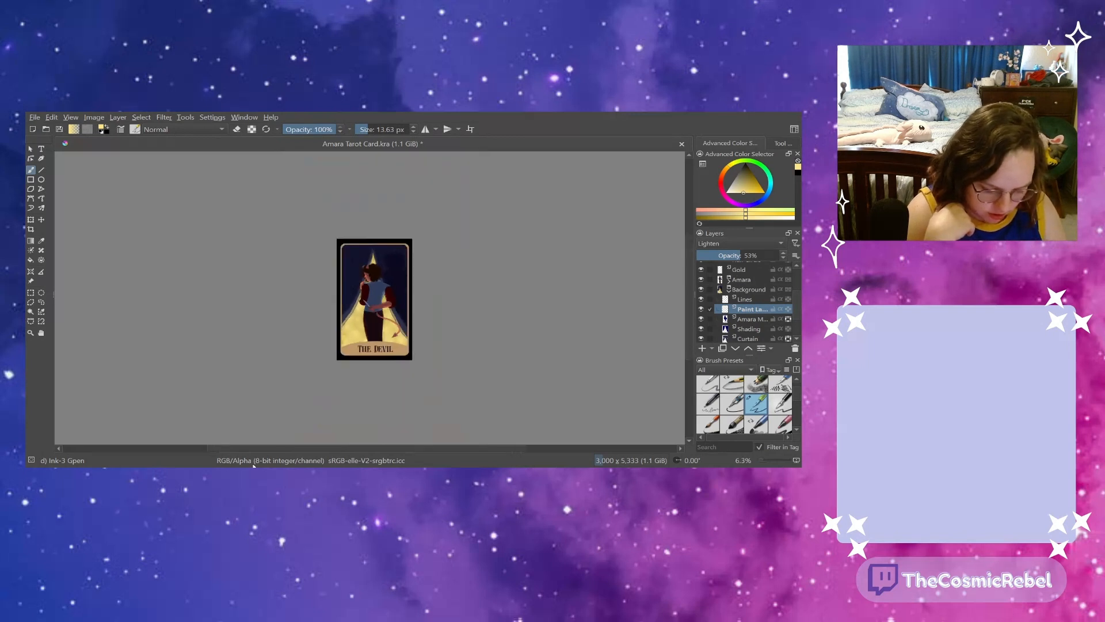
{"action": "key", "text": "minus"}
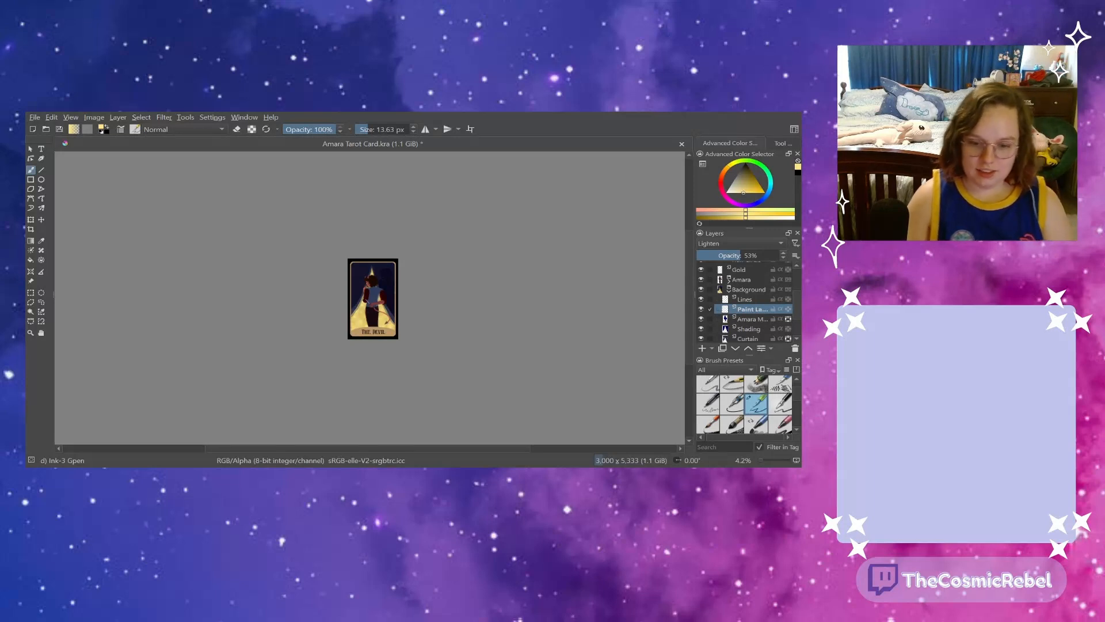
{"action": "left_click_drag", "start_coordinate": [762, 459], "coordinate": [773, 459]}
{"action": "left_click_drag", "start_coordinate": [341, 453], "coordinate": [439, 466]}
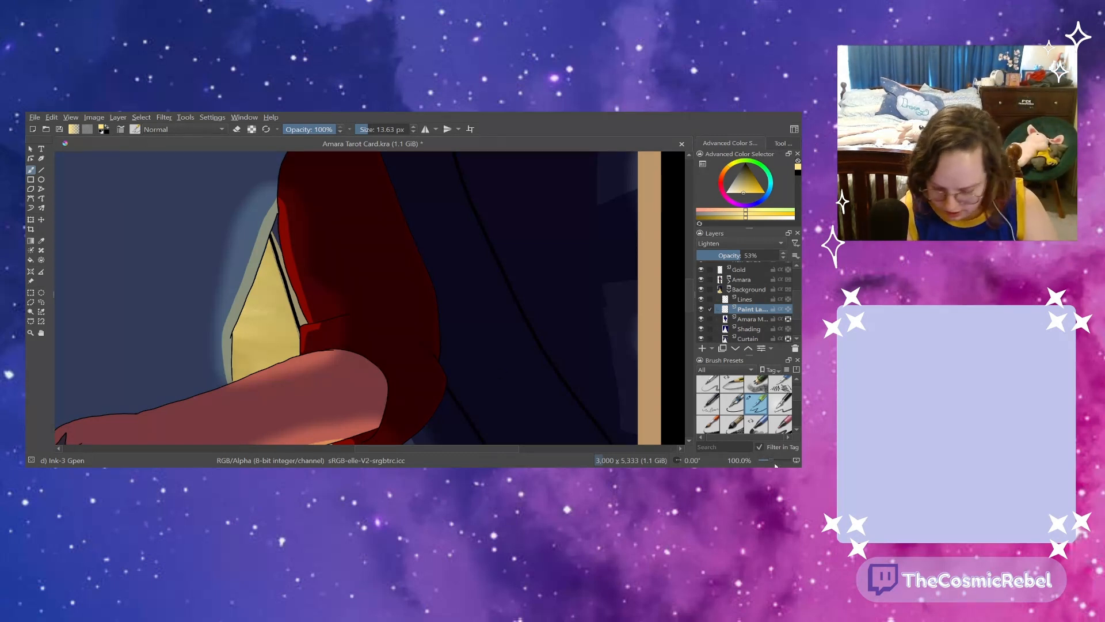
{"action": "left_click_drag", "start_coordinate": [771, 458], "coordinate": [766, 458]}
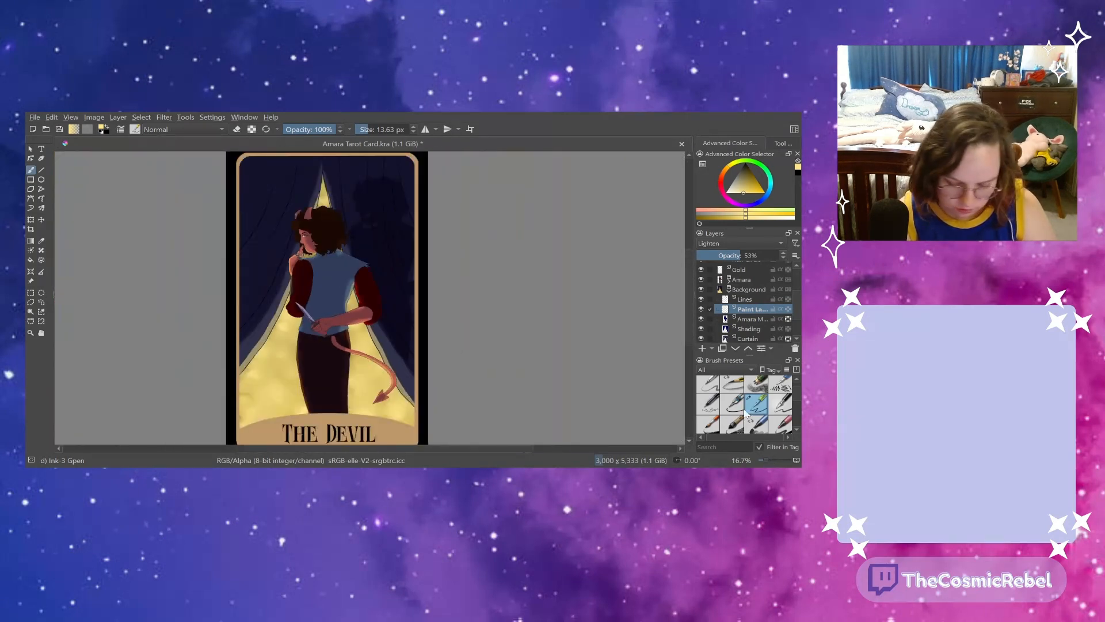
{"action": "left_click", "coordinate": [701, 309]}
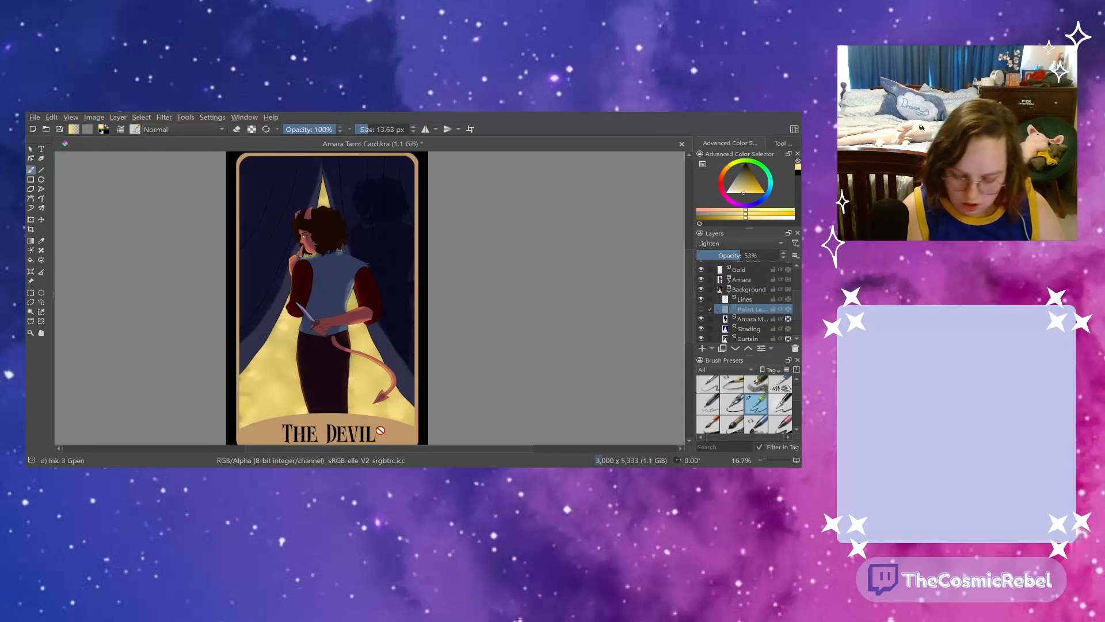
- Add a new paint layer directly above the Curtain layer in the Background group
{"action": "left_click", "coordinate": [738, 338]}
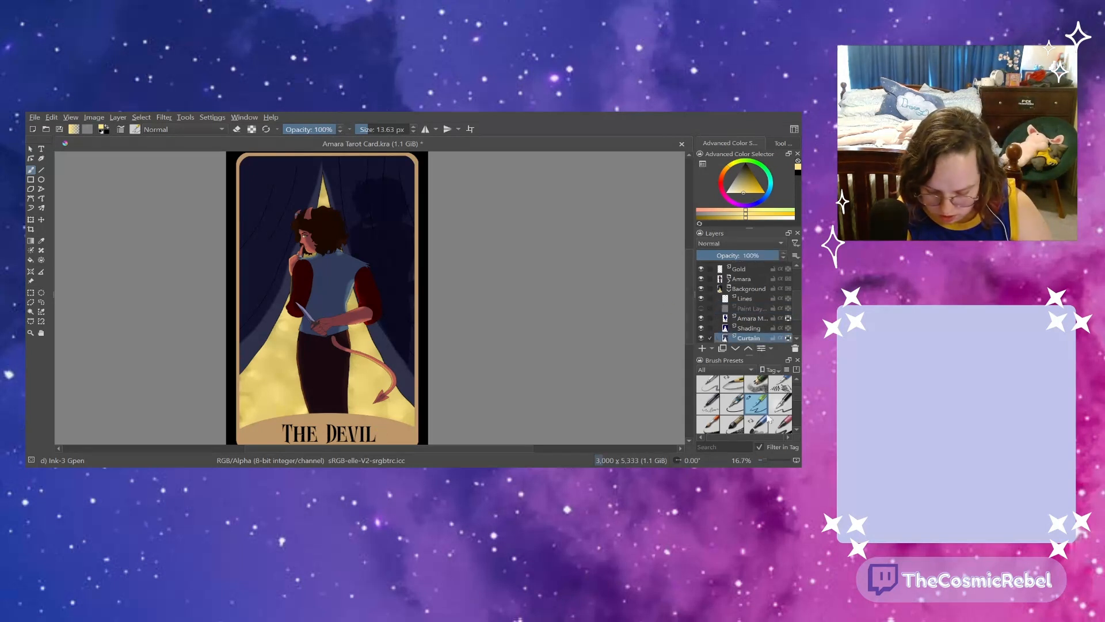
{"action": "left_click", "coordinate": [702, 349]}
{"action": "left_click_drag", "start_coordinate": [796, 304], "coordinate": [796, 318]}
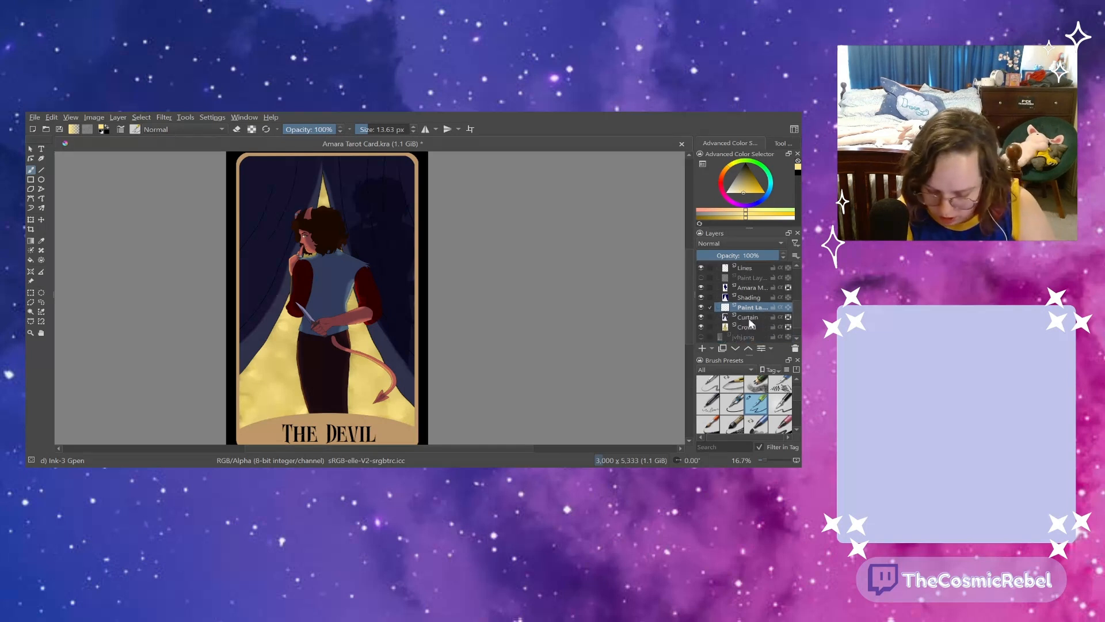
- Select the Curtain layer and choose the Stamp Leaves brush preset
{"action": "left_click", "coordinate": [748, 317]}
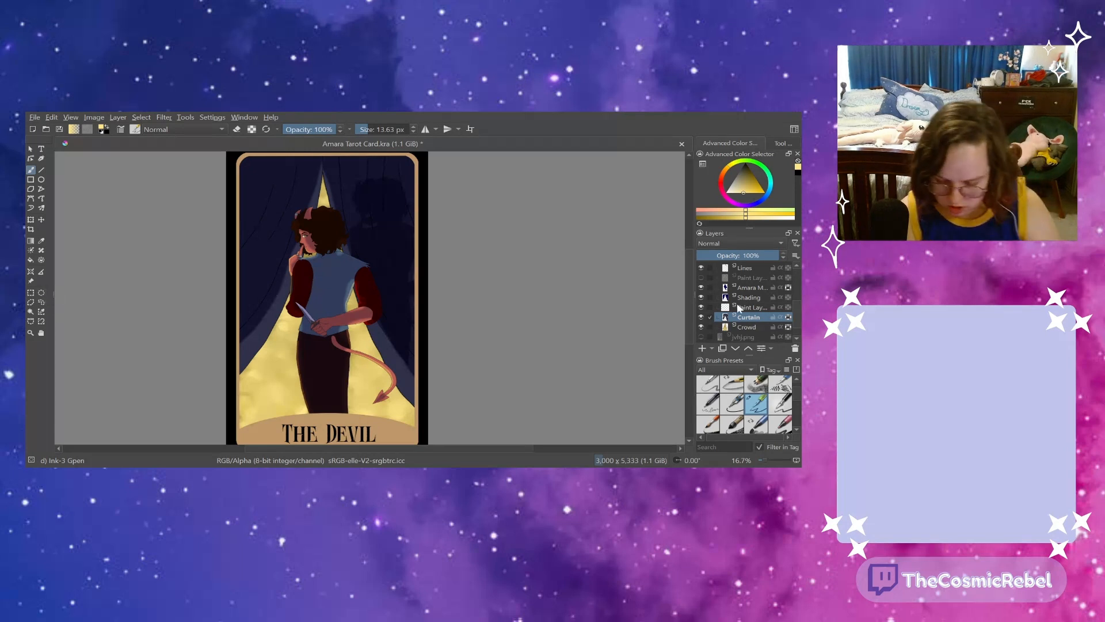
{"action": "scroll", "coordinate": [795, 392], "scroll_direction": "down", "scroll_amount": 10}
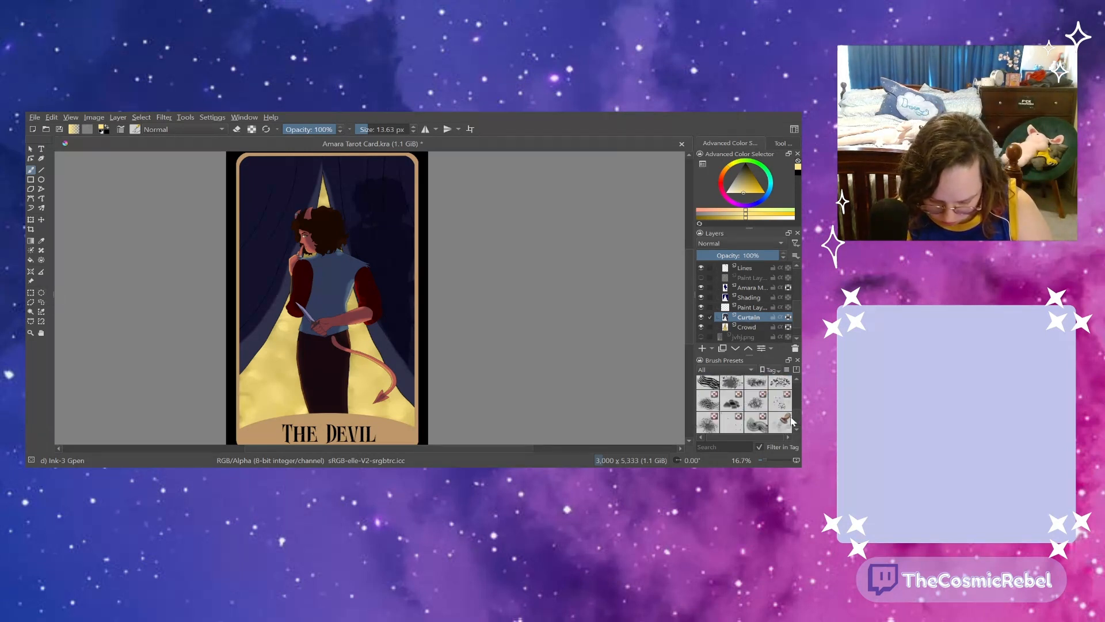
{"action": "scroll", "coordinate": [790, 420], "scroll_direction": "down", "scroll_amount": 5}
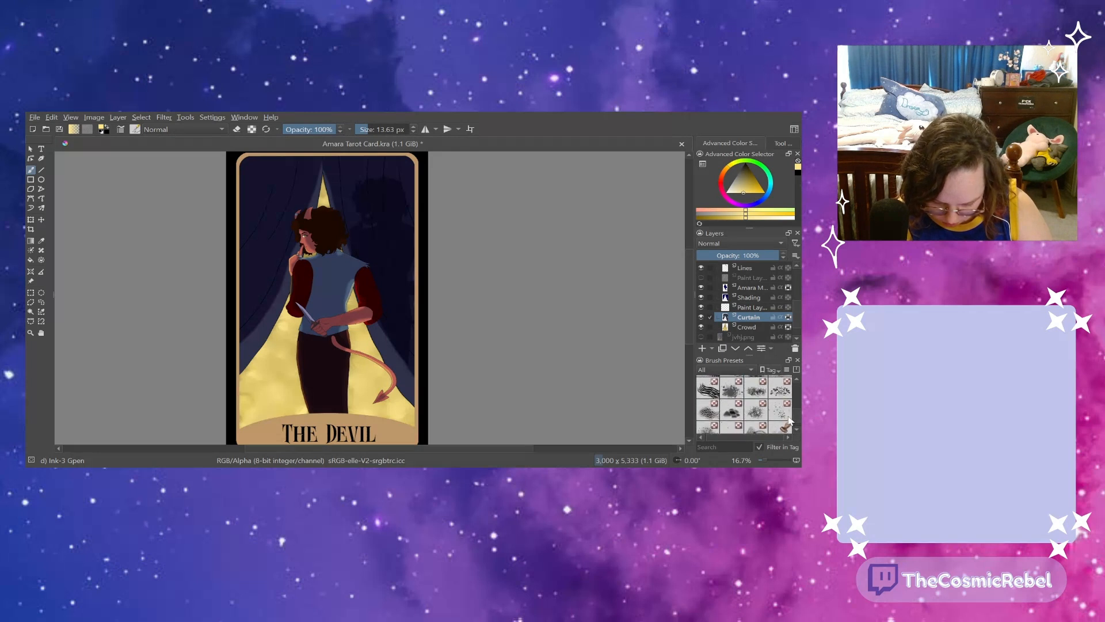
{"action": "scroll", "coordinate": [789, 422], "scroll_direction": "down", "scroll_amount": 2}
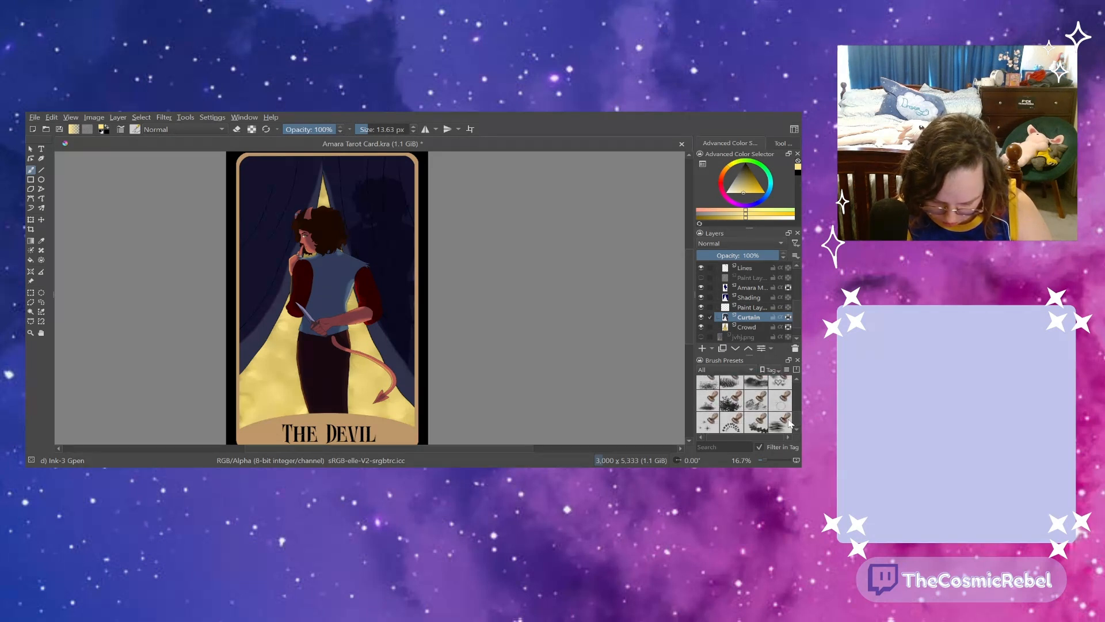
{"action": "left_click", "coordinate": [731, 400]}
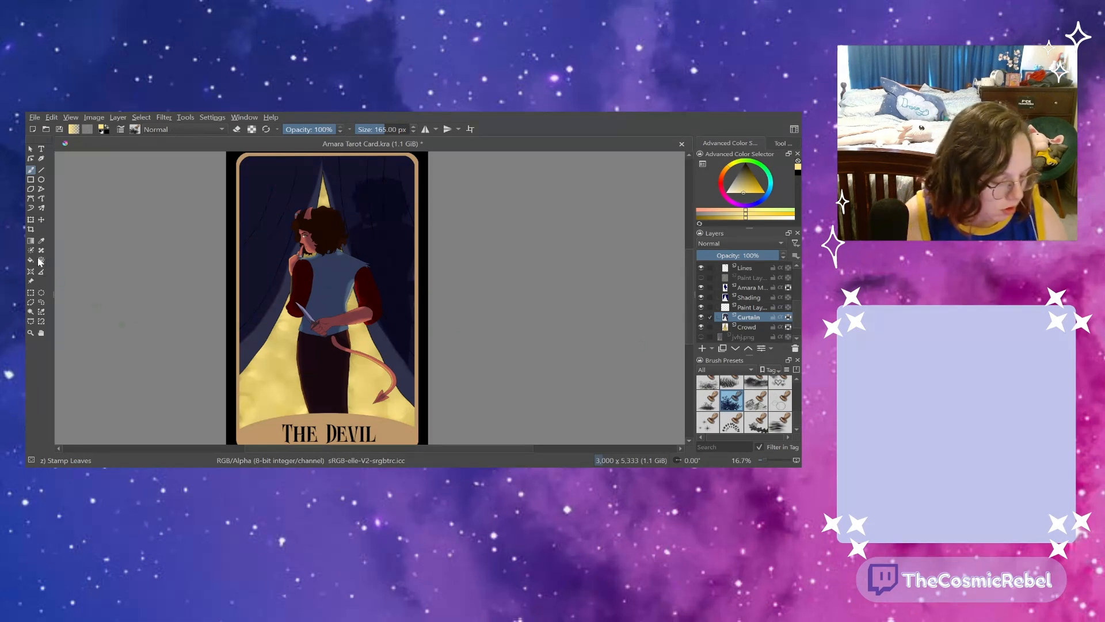
- Try stamping a leaf texture on the curtain with a dark blue based on its sampled colour and a 467.51 px brush
{"action": "left_click", "coordinate": [41, 241]}
{"action": "left_click", "coordinate": [253, 316]}
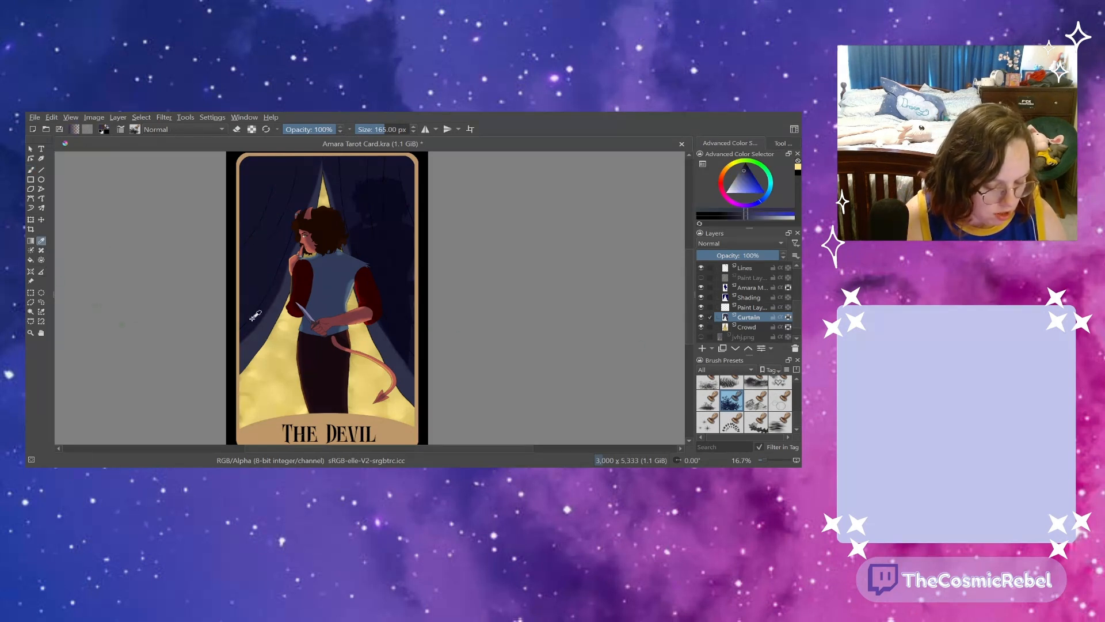
{"action": "left_click", "coordinate": [31, 170]}
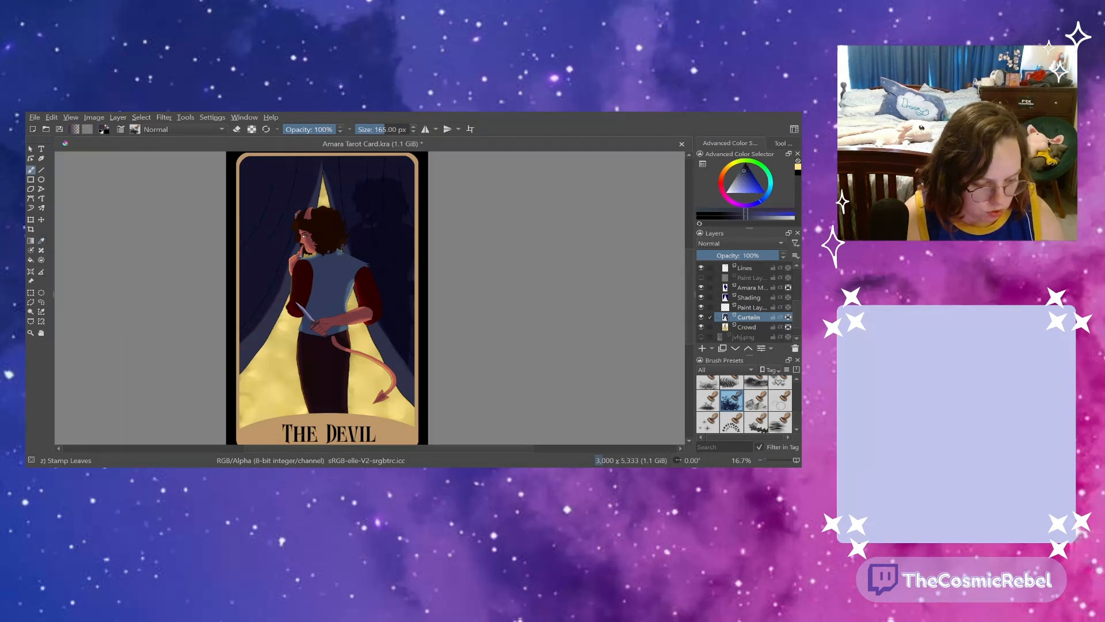
{"action": "left_click", "coordinate": [736, 219]}
{"action": "left_click_drag", "start_coordinate": [375, 127], "coordinate": [397, 129]}
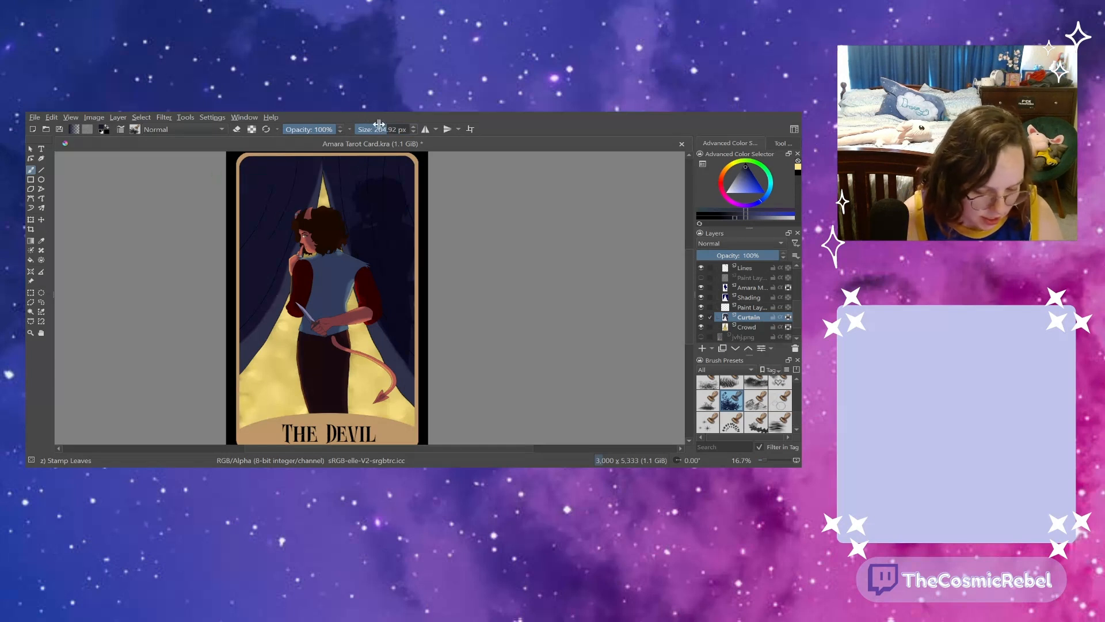
{"action": "left_click_drag", "start_coordinate": [379, 127], "coordinate": [394, 128]}
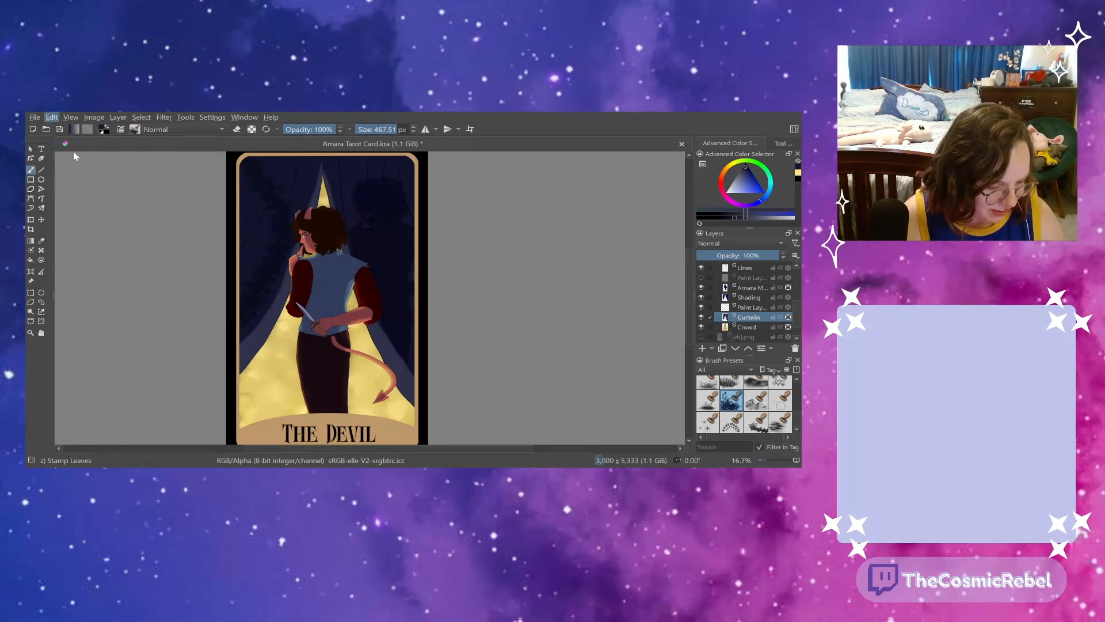
{"action": "left_click", "coordinate": [387, 395]}
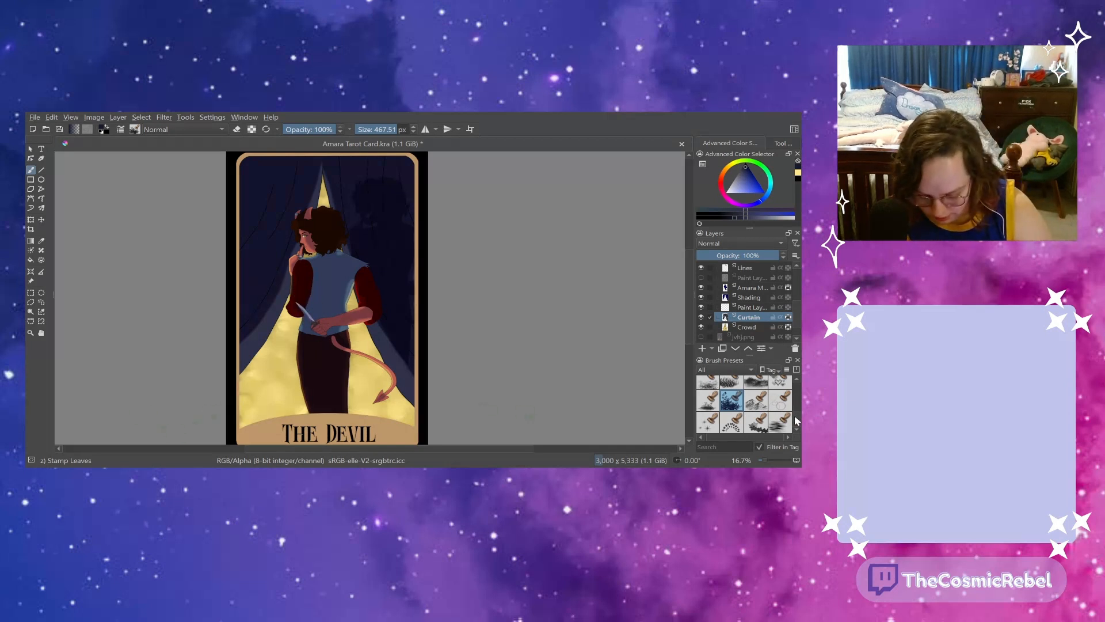
- Switch back to the Ink-3 Gpen brush preset and the previous pale yellow painting colour
{"action": "scroll", "coordinate": [795, 394], "scroll_direction": "up", "scroll_amount": 5}
{"action": "scroll", "coordinate": [796, 397], "scroll_direction": "up", "scroll_amount": 5}
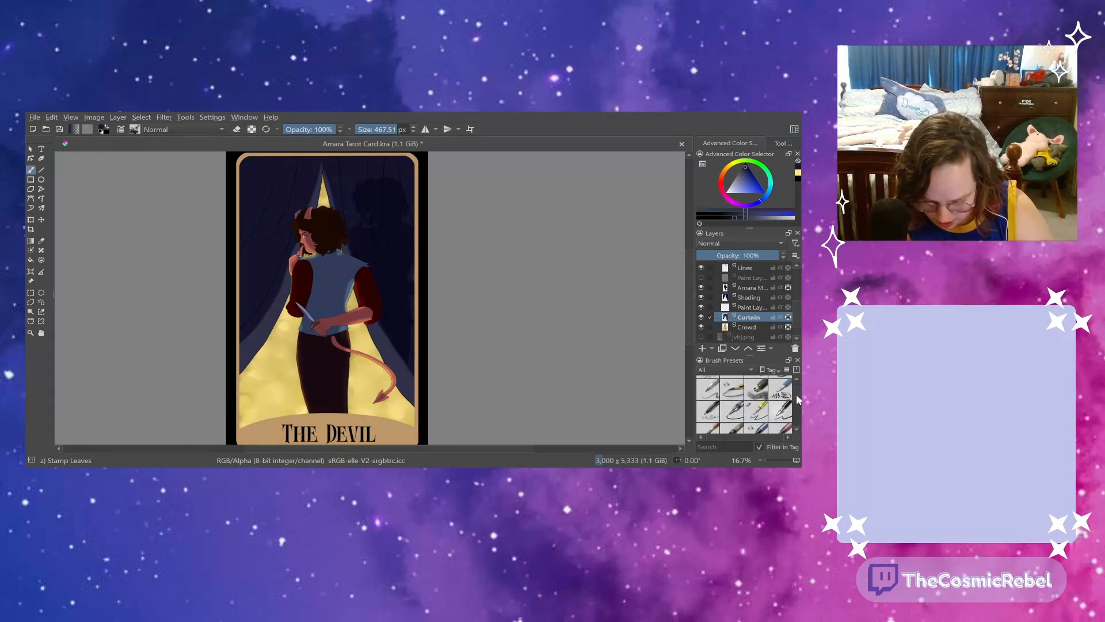
{"action": "left_click", "coordinate": [756, 411]}
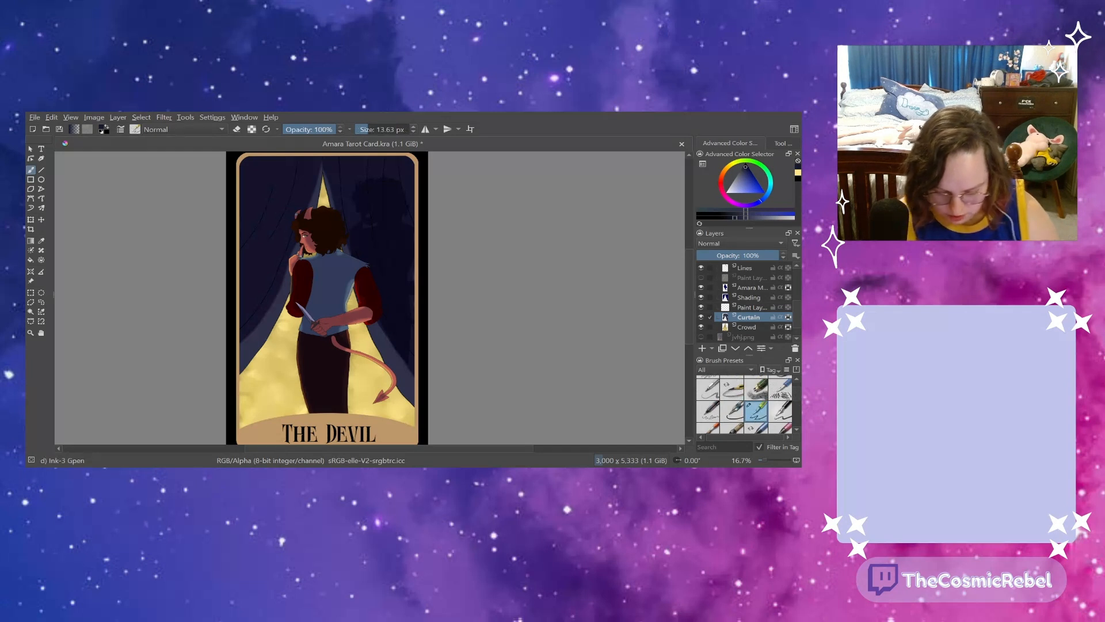
{"action": "left_click", "coordinate": [797, 173]}
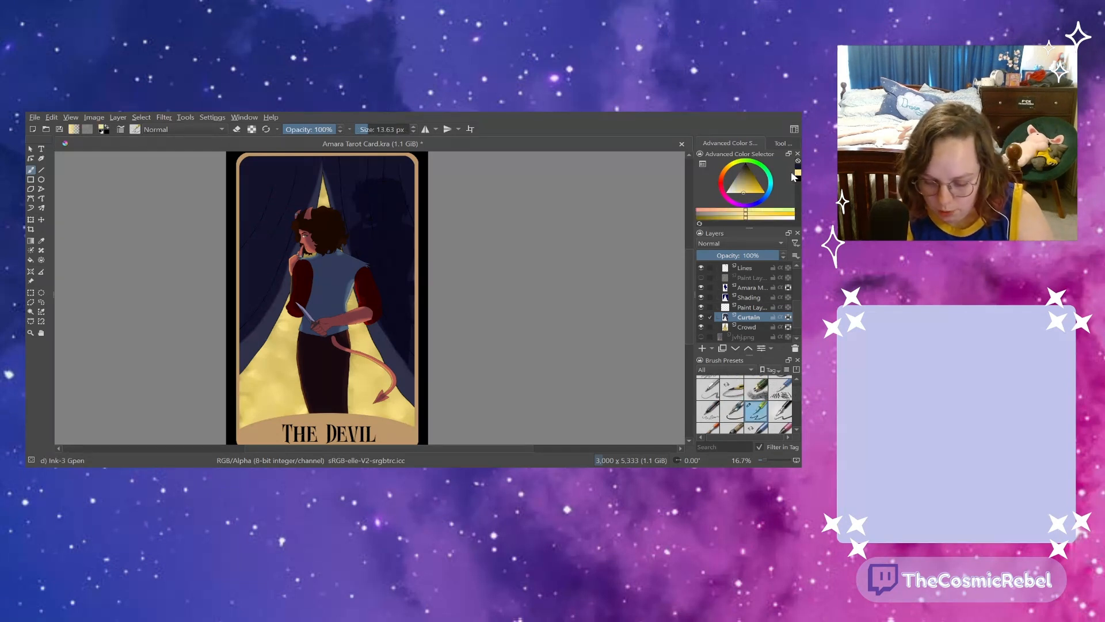
{"action": "left_click", "coordinate": [797, 173]}
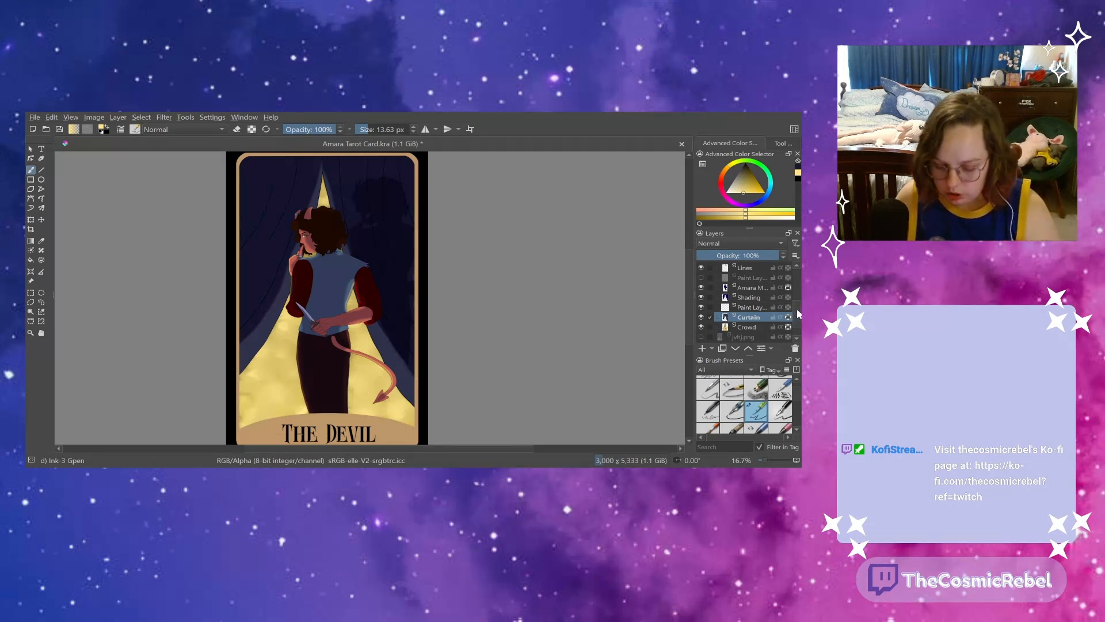
- Select the Soft Light highlight layer inside the Amara group
{"action": "scroll", "coordinate": [795, 298], "scroll_direction": "up", "scroll_amount": 5}
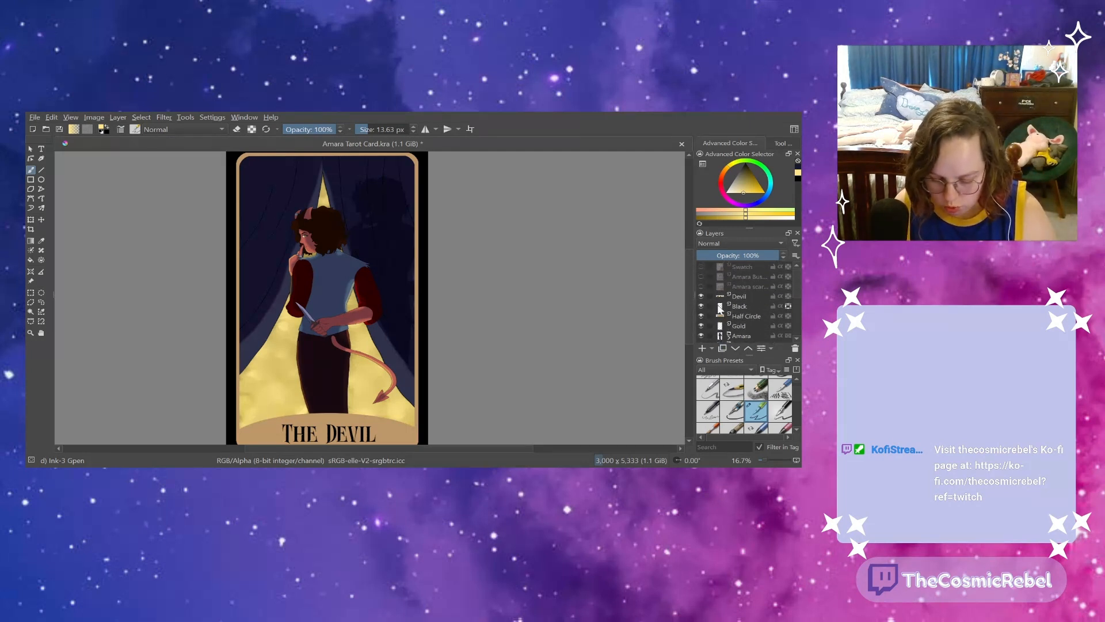
{"action": "left_click", "coordinate": [741, 336]}
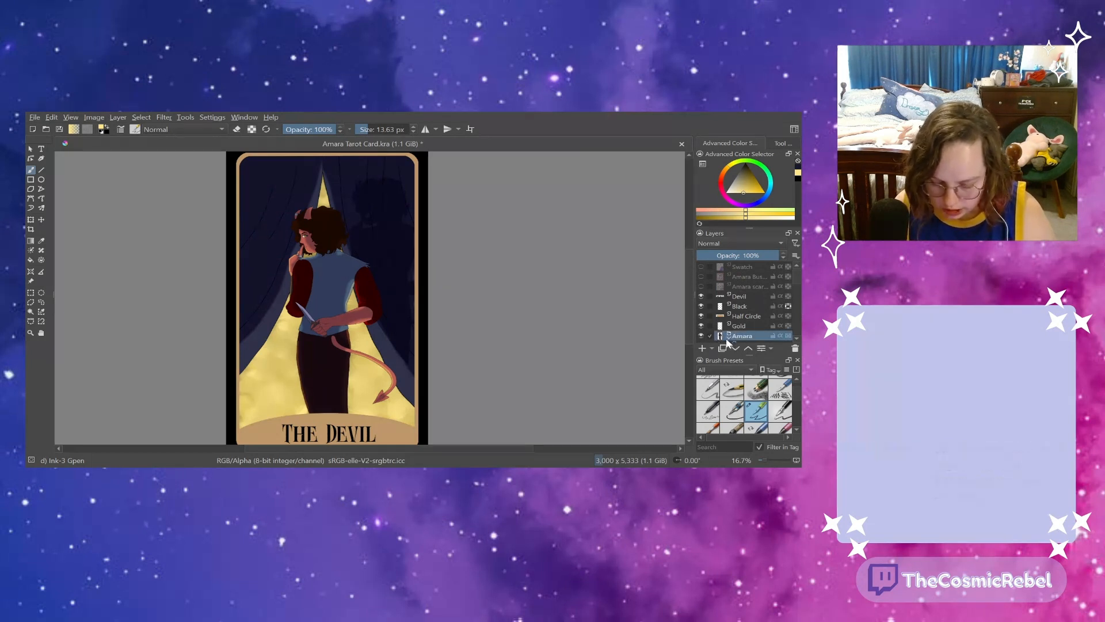
{"action": "scroll", "coordinate": [795, 298], "scroll_direction": "down", "scroll_amount": 8}
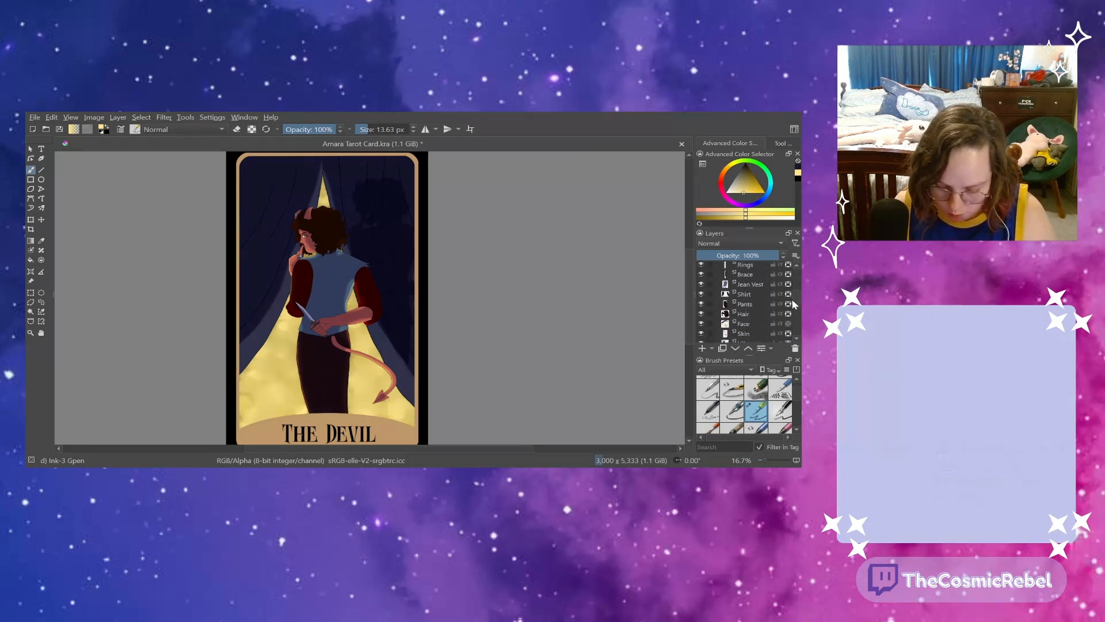
{"action": "scroll", "coordinate": [794, 303], "scroll_direction": "up", "scroll_amount": 3}
{"action": "left_click", "coordinate": [749, 280]}
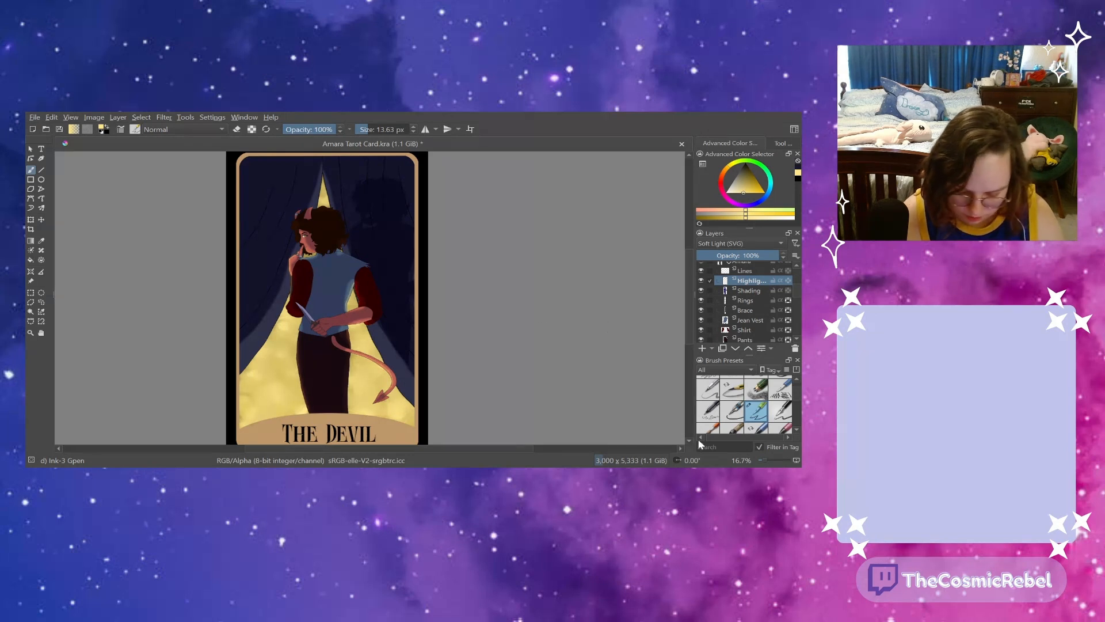
- Touch up the highlight at the red sleeve's cuff beside the yellow gap between vest and arm
{"action": "left_click_drag", "start_coordinate": [764, 459], "coordinate": [771, 460]}
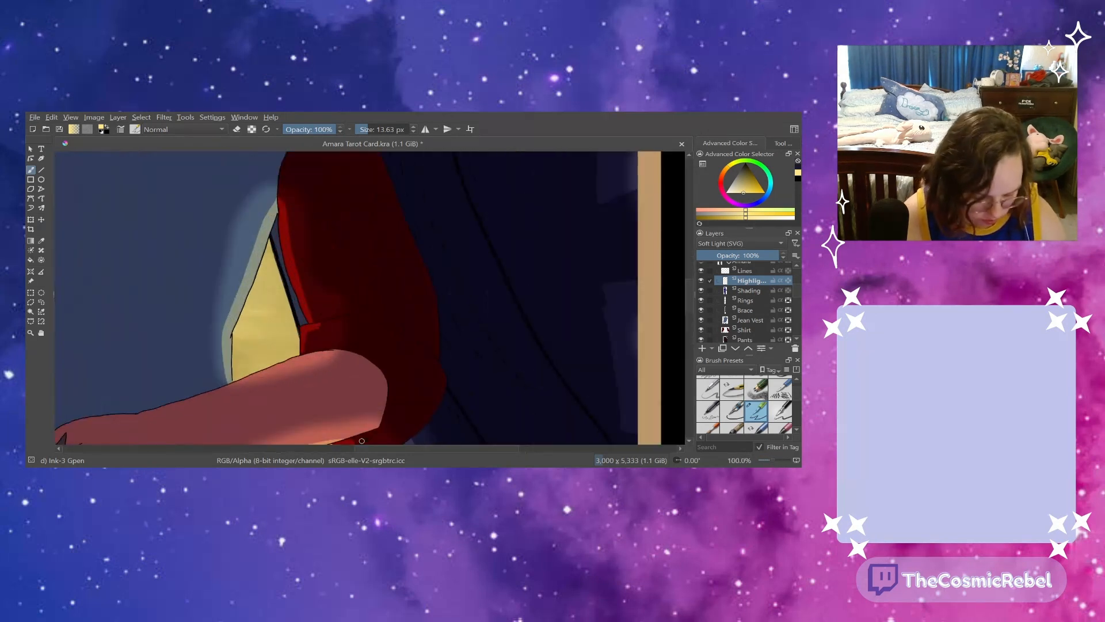
{"action": "left_click_drag", "start_coordinate": [361, 448], "coordinate": [337, 449]}
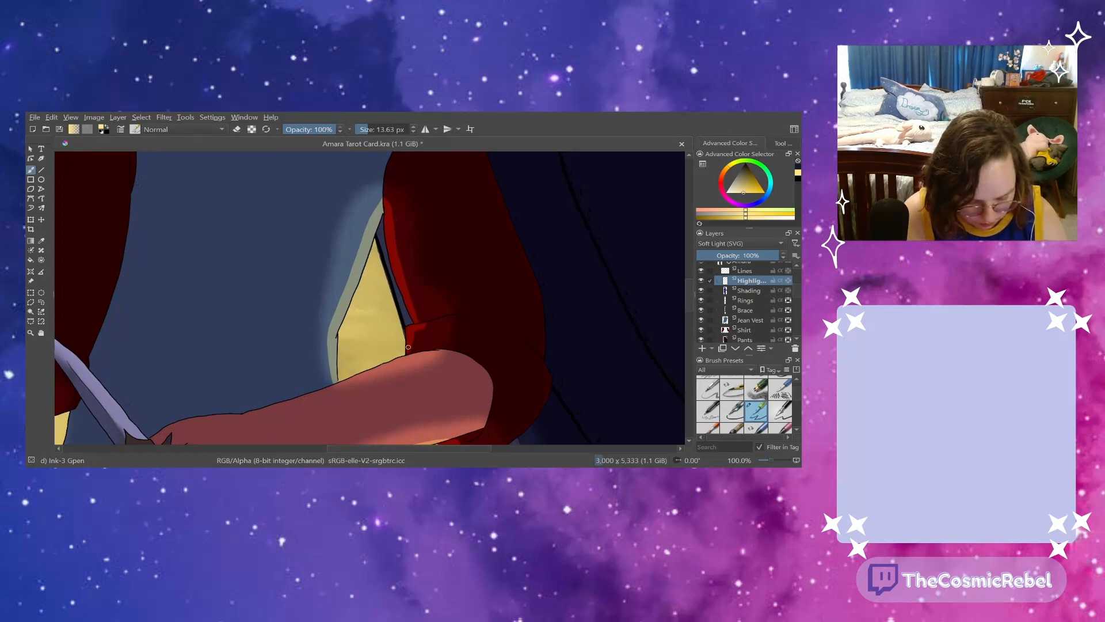
{"action": "left_click_drag", "start_coordinate": [409, 347], "coordinate": [408, 346]}
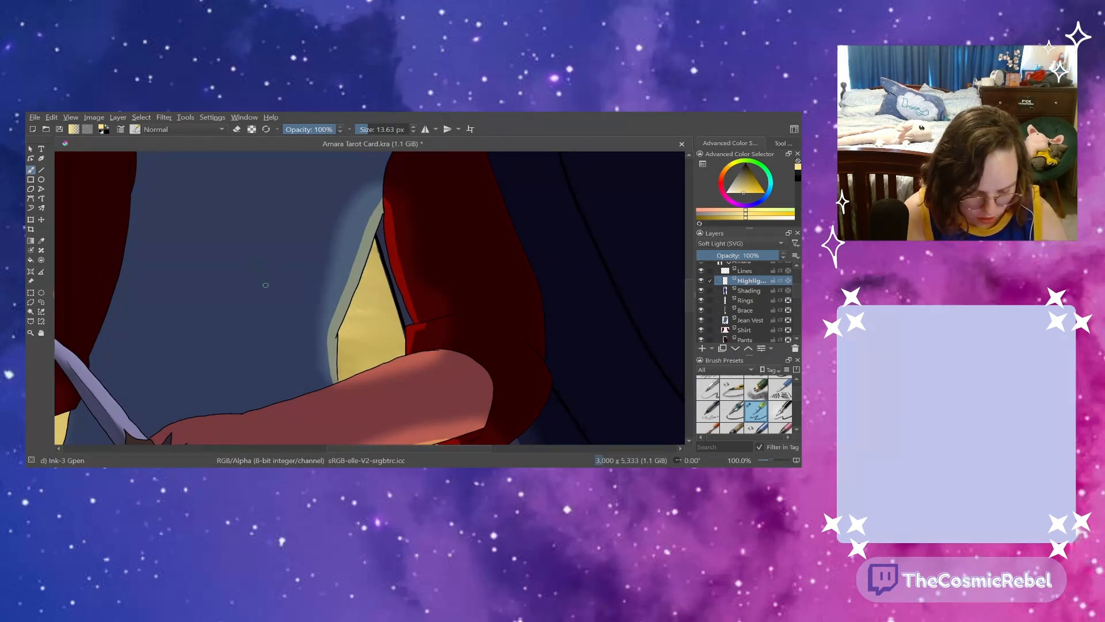
- Erase the uneven inner edge of the orange highlight along the left side of the dark trousers to thin it
{"action": "left_click_drag", "start_coordinate": [358, 450], "coordinate": [289, 451]}
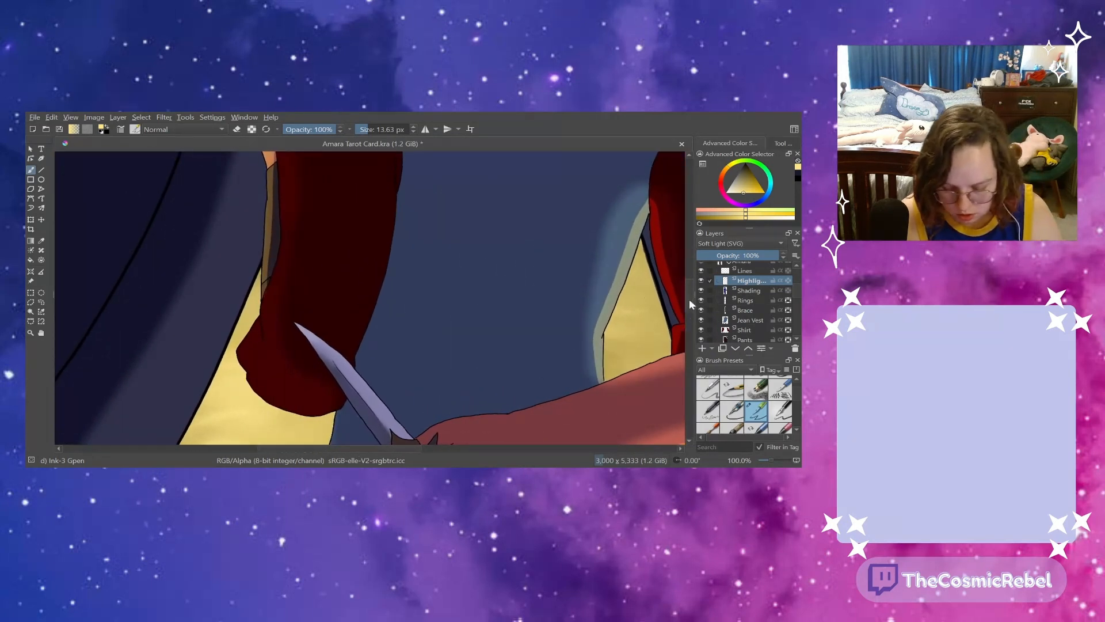
{"action": "left_click_drag", "start_coordinate": [689, 299], "coordinate": [682, 260]}
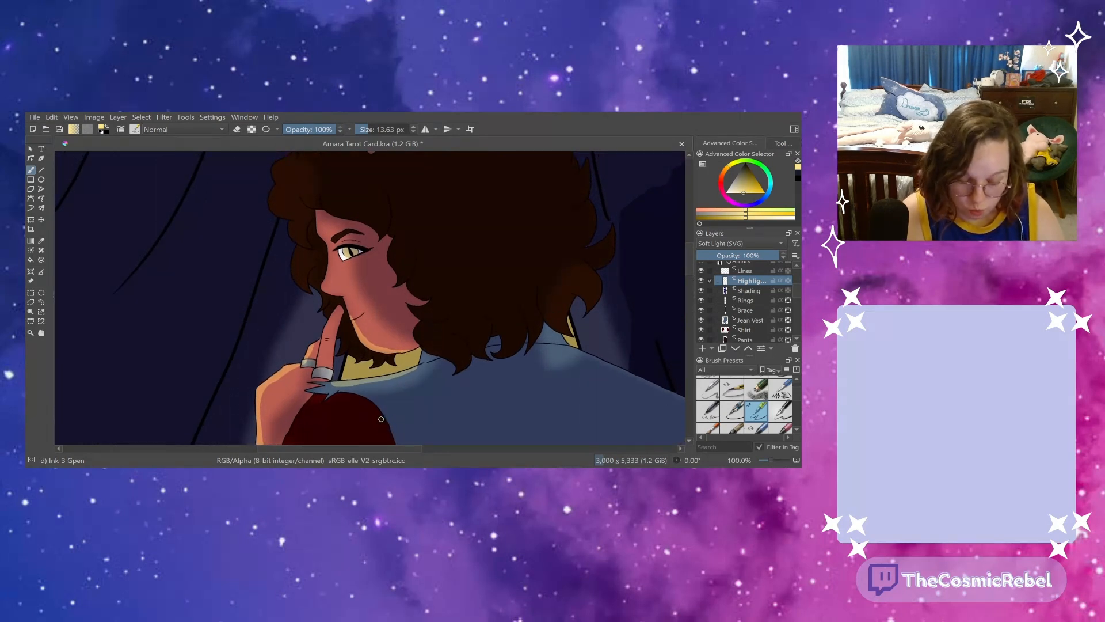
{"action": "mouse_move", "coordinate": [687, 245]}
{"action": "left_mouse_down"}
{"action": "mouse_move", "coordinate": [687, 229]}
{"action": "mouse_move", "coordinate": [687, 258]}
{"action": "mouse_move", "coordinate": [687, 243]}
{"action": "left_mouse_up"}
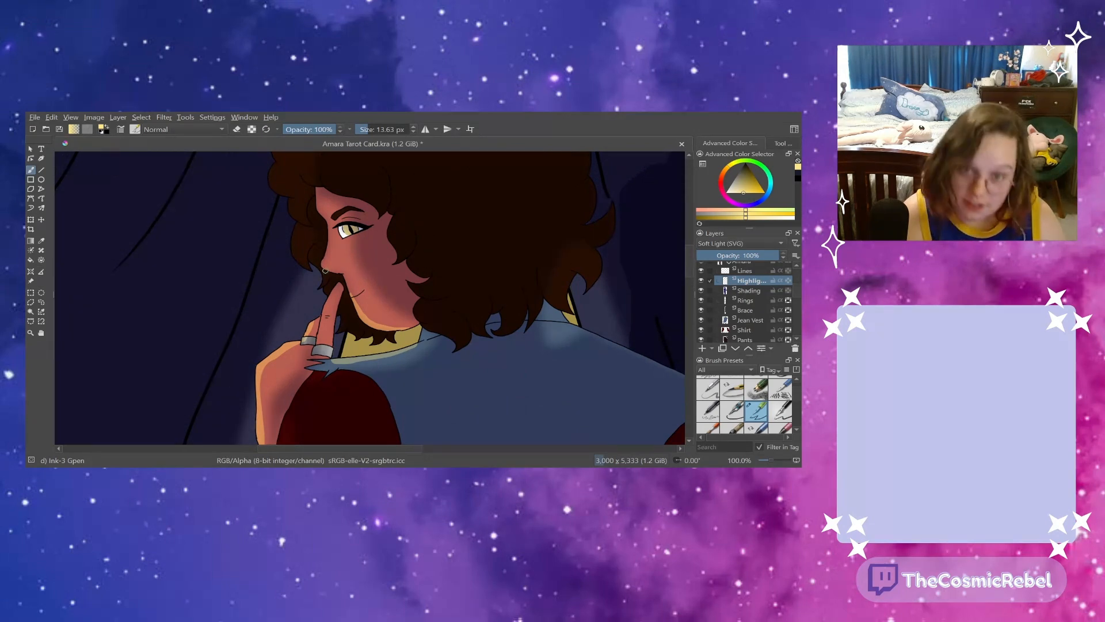
{"action": "left_click_drag", "start_coordinate": [684, 248], "coordinate": [685, 330]}
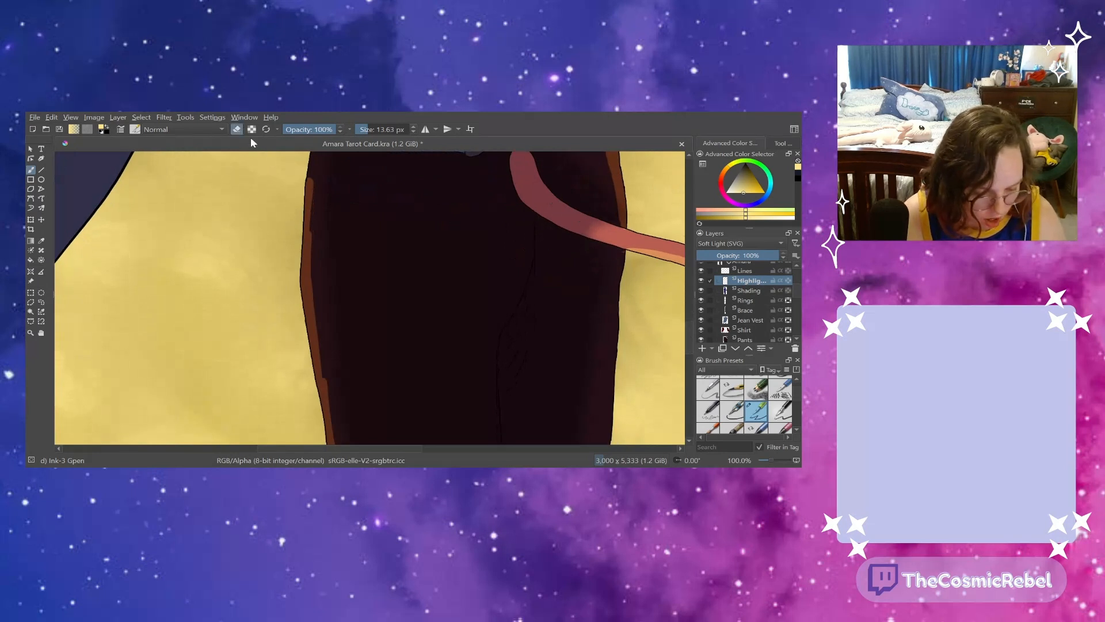
{"action": "left_click_drag", "start_coordinate": [314, 217], "coordinate": [305, 282]}
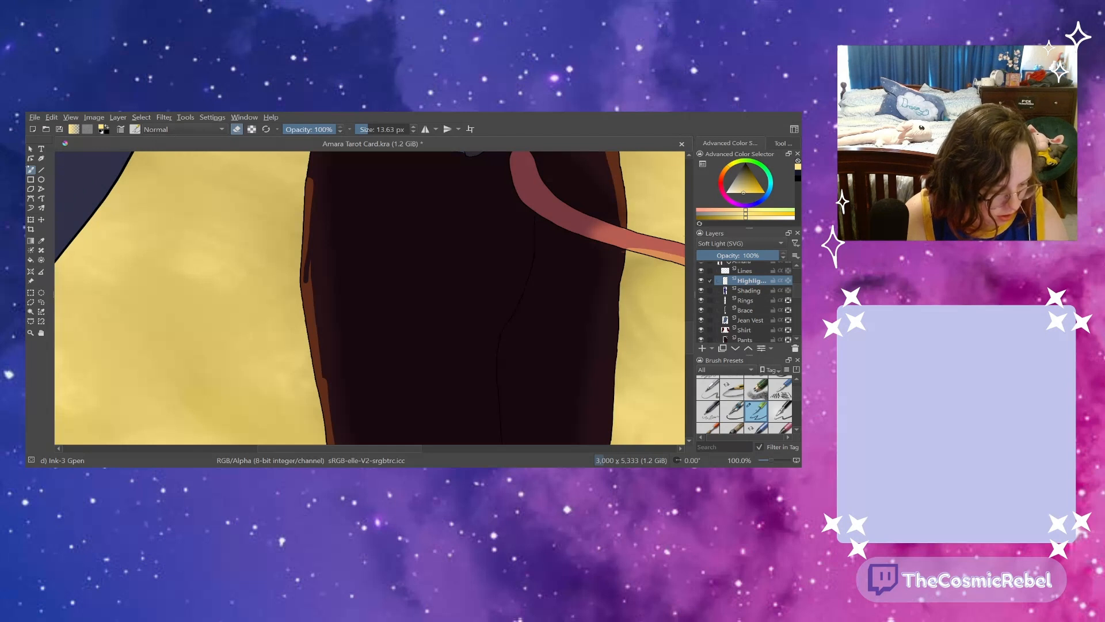
{"action": "key", "text": "ctrl+z"}
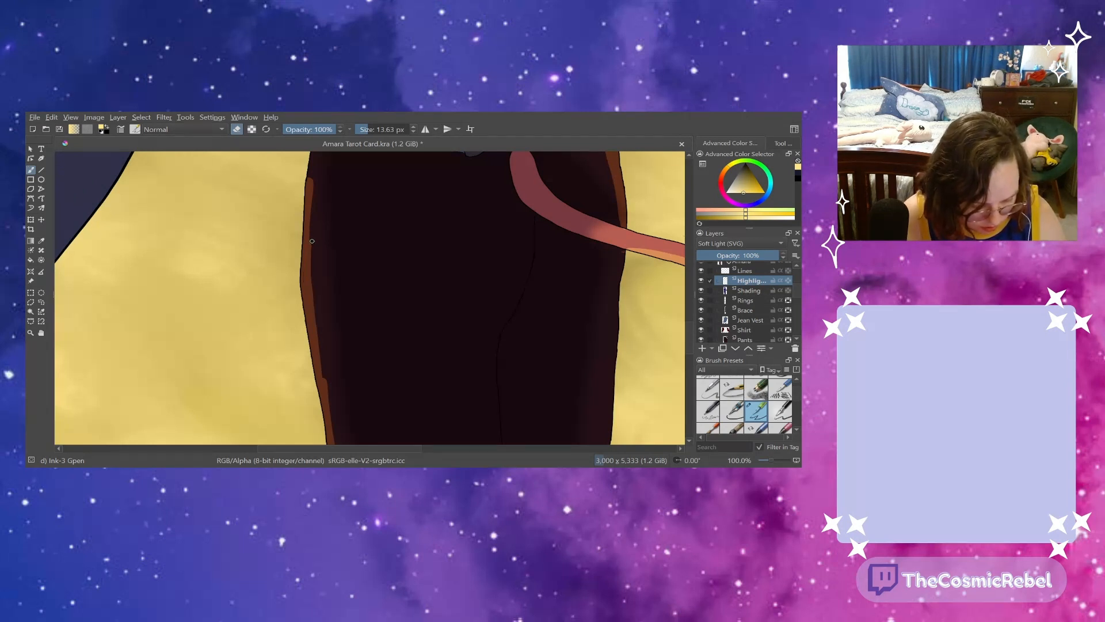
{"action": "left_click_drag", "start_coordinate": [310, 272], "coordinate": [325, 378]}
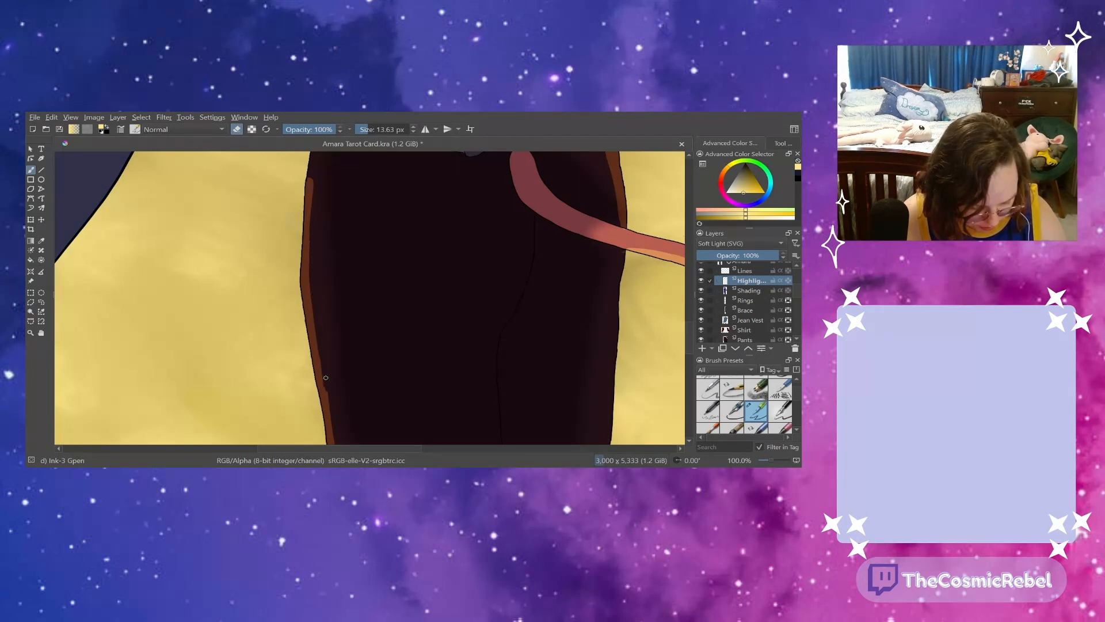
{"action": "left_click_drag", "start_coordinate": [326, 378], "coordinate": [323, 399]}
{"action": "scroll", "coordinate": [679, 322], "scroll_direction": "down", "scroll_amount": 5}
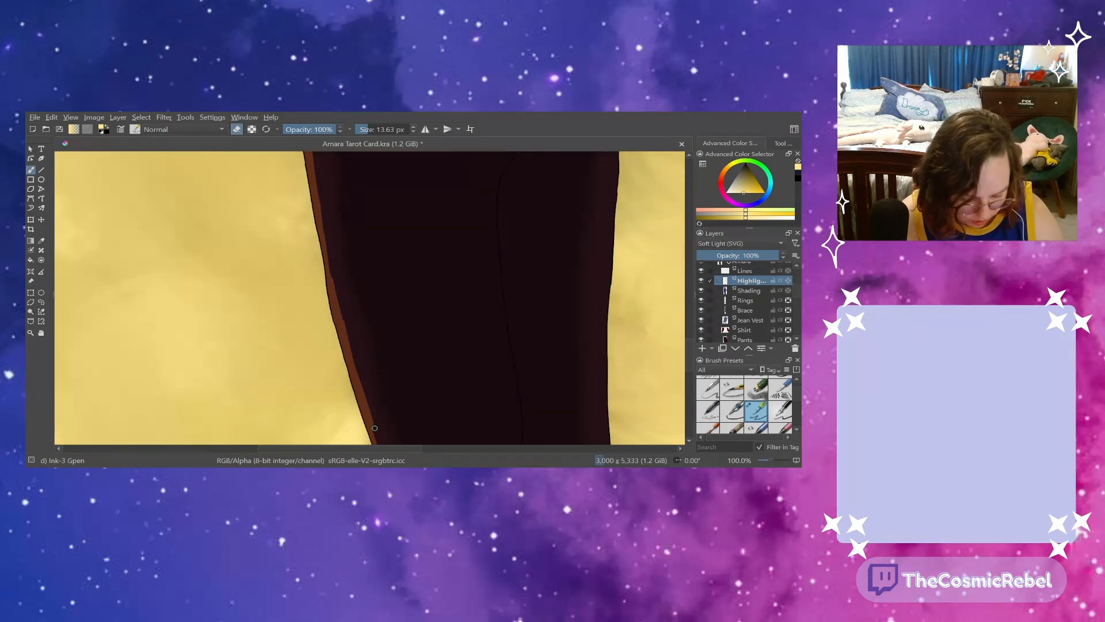
- Turn erasing off and repaint the edge highlight down the left side of the trousers to the title banner
{"action": "left_click", "coordinate": [237, 129]}
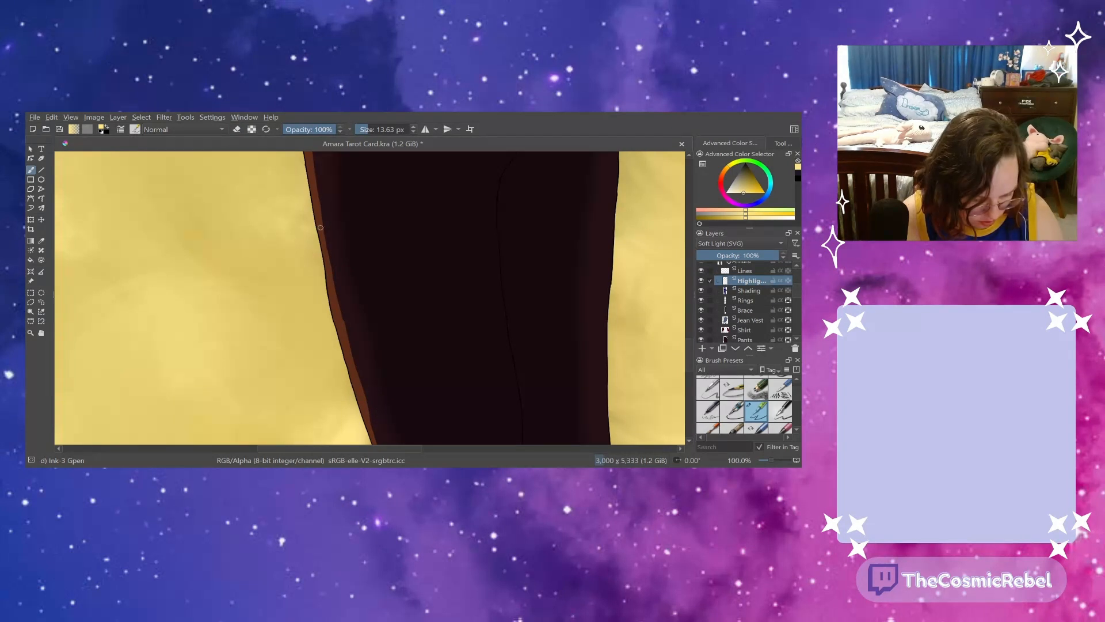
{"action": "mouse_move", "coordinate": [332, 274]}
{"action": "left_mouse_down"}
{"action": "mouse_move", "coordinate": [343, 334]}
{"action": "mouse_move", "coordinate": [323, 236]}
{"action": "left_mouse_up"}
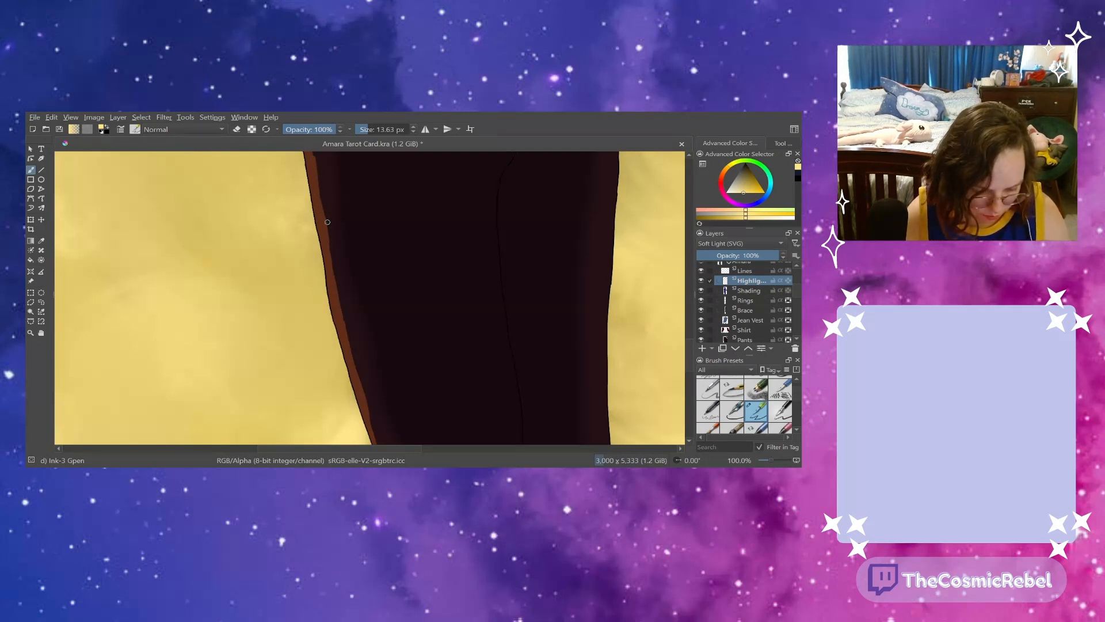
{"action": "left_click_drag", "start_coordinate": [319, 203], "coordinate": [337, 303]}
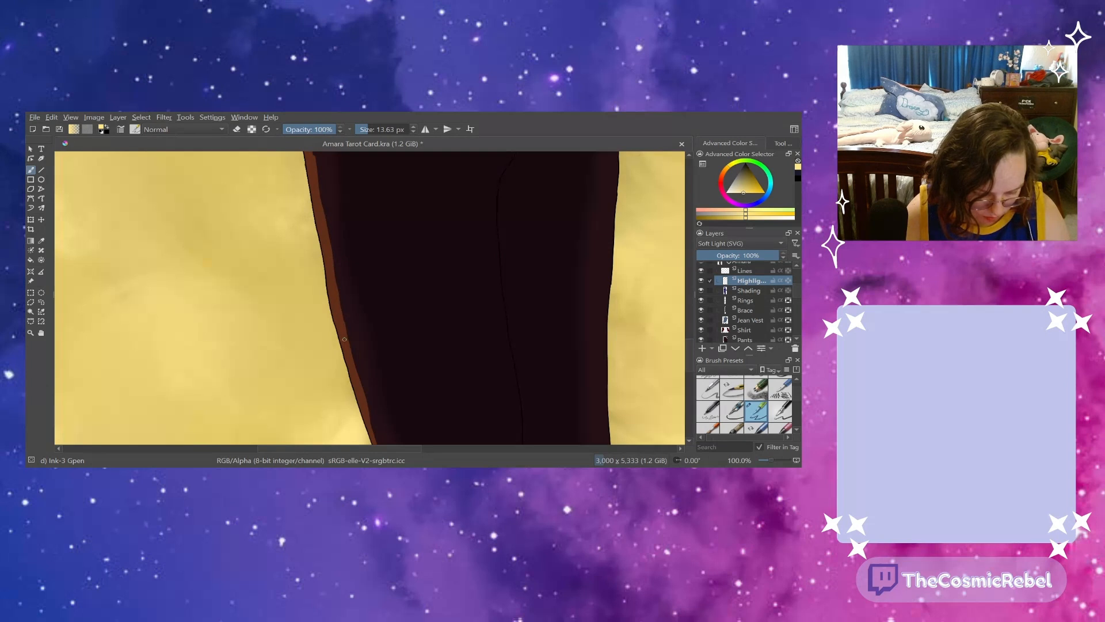
{"action": "scroll", "coordinate": [685, 365], "scroll_direction": "down", "scroll_amount": 5}
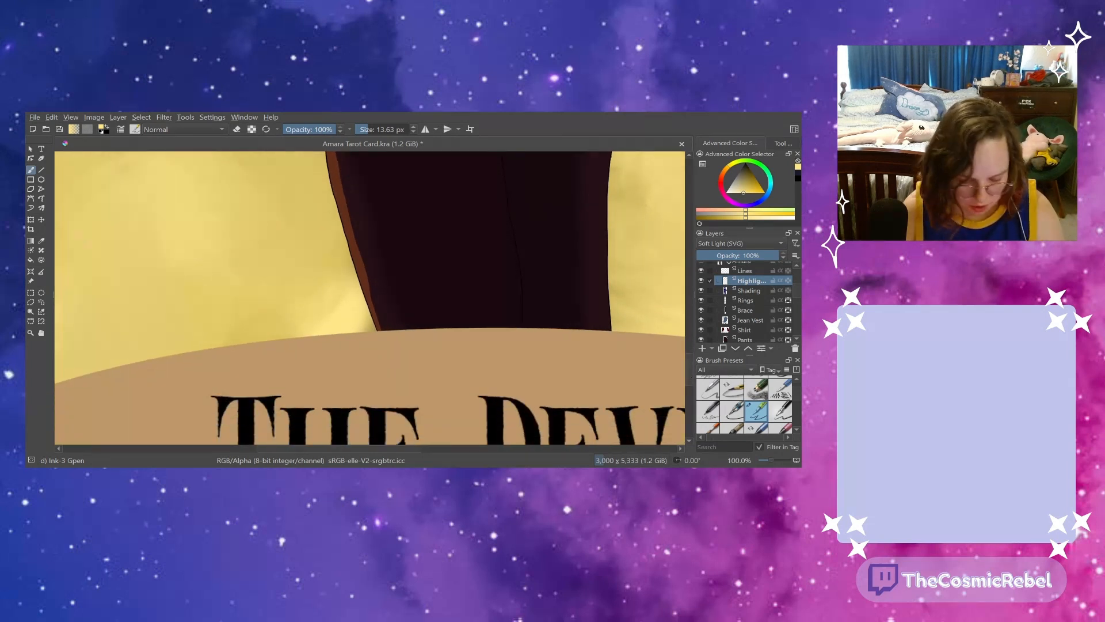
{"action": "left_click_drag", "start_coordinate": [342, 199], "coordinate": [380, 327]}
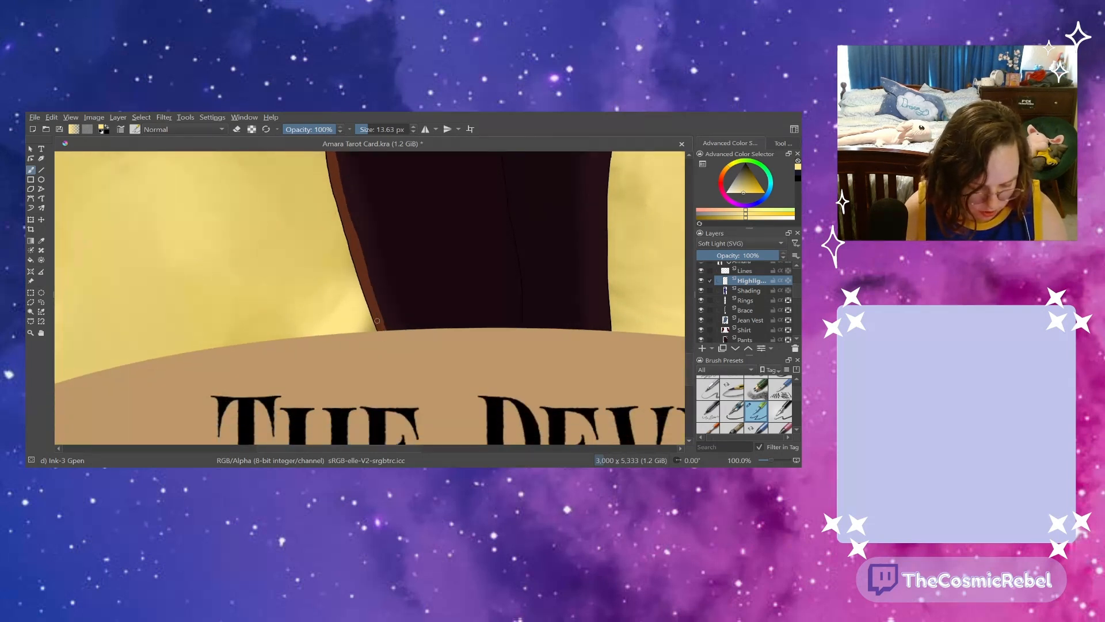
{"action": "scroll", "coordinate": [686, 370], "scroll_direction": "up", "scroll_amount": 10}
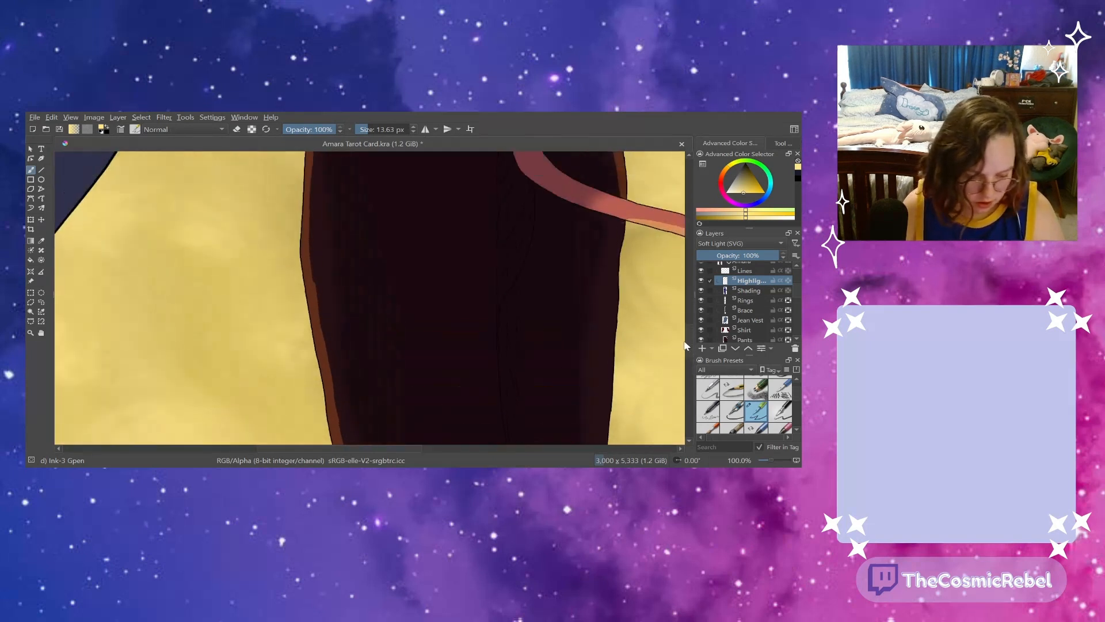
{"action": "left_click_drag", "start_coordinate": [312, 375], "coordinate": [309, 250]}
- Erase the highlight glow spilling above the vest collar and outside the outline of the raised hand and wrist
{"action": "left_click", "coordinate": [237, 129]}
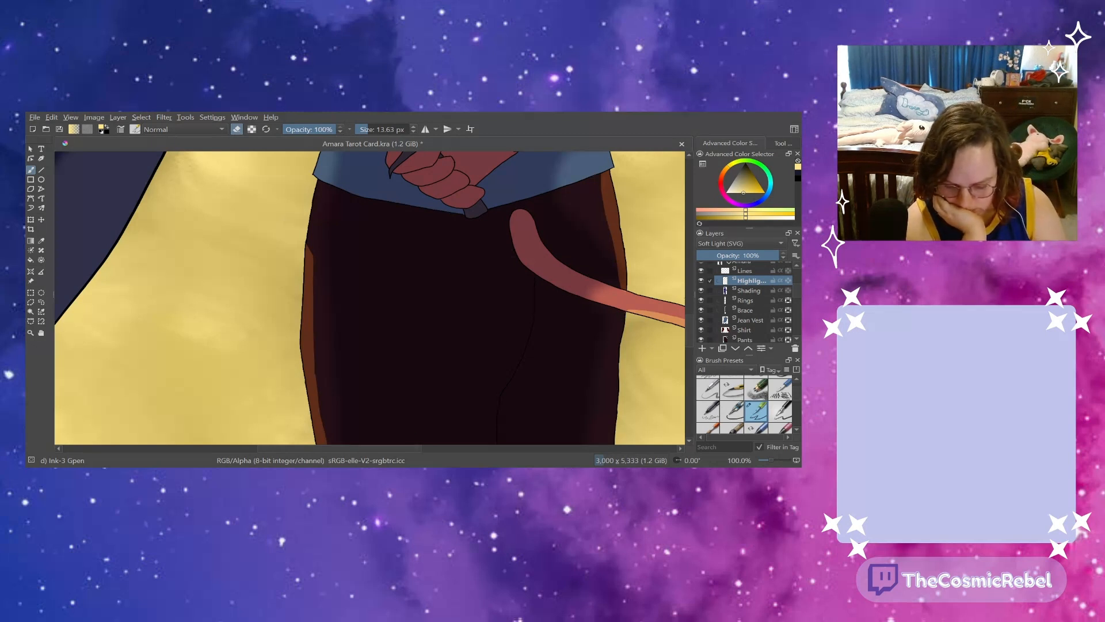
{"action": "mouse_move", "coordinate": [389, 448]}
{"action": "left_mouse_down"}
{"action": "mouse_move", "coordinate": [428, 448]}
{"action": "mouse_move", "coordinate": [392, 449]}
{"action": "left_mouse_up"}
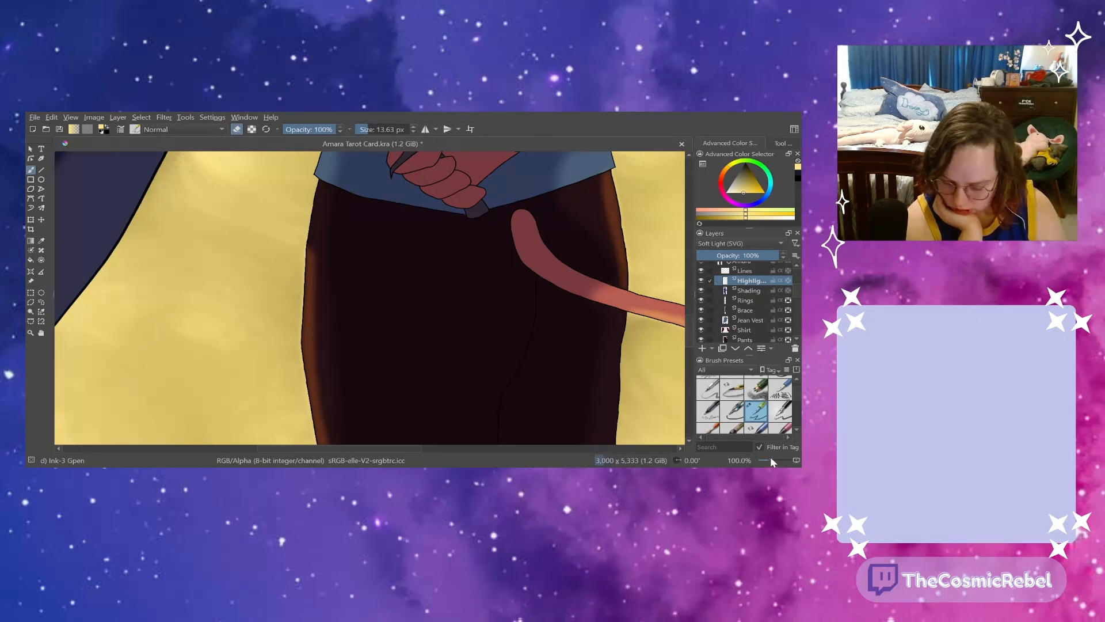
{"action": "left_click_drag", "start_coordinate": [771, 458], "coordinate": [770, 457]}
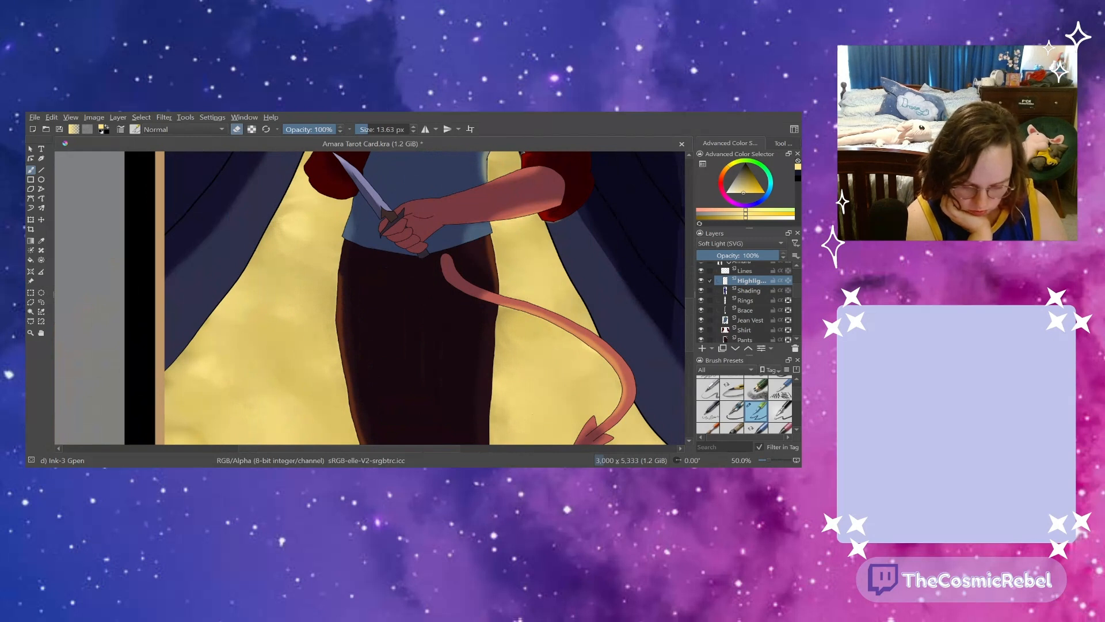
{"action": "left_click_drag", "start_coordinate": [689, 328], "coordinate": [685, 291]}
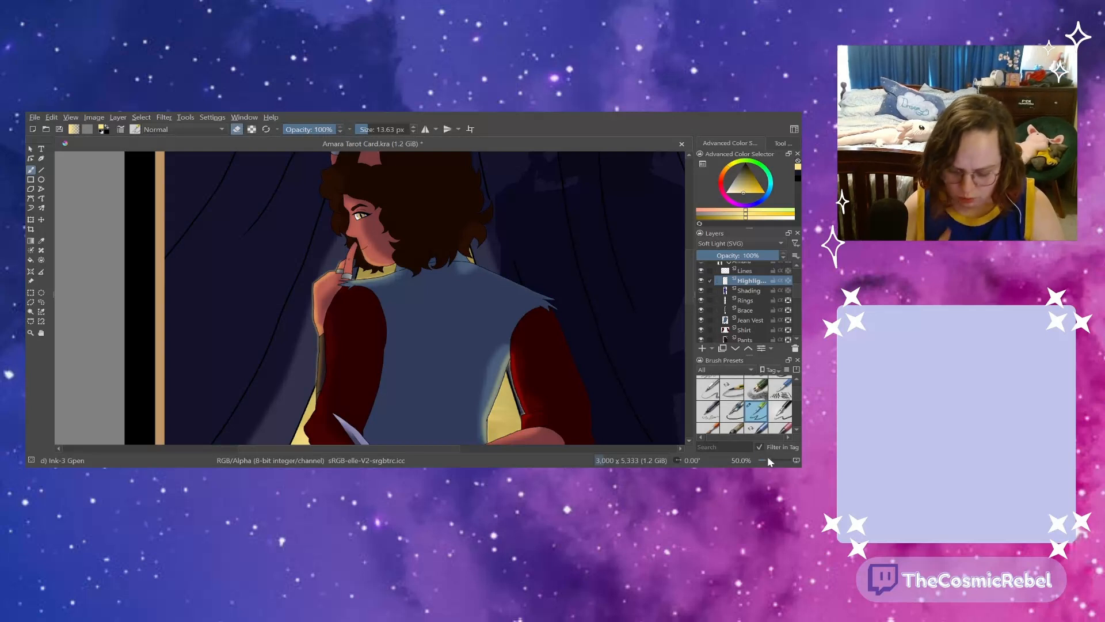
{"action": "left_click_drag", "start_coordinate": [768, 459], "coordinate": [775, 459]}
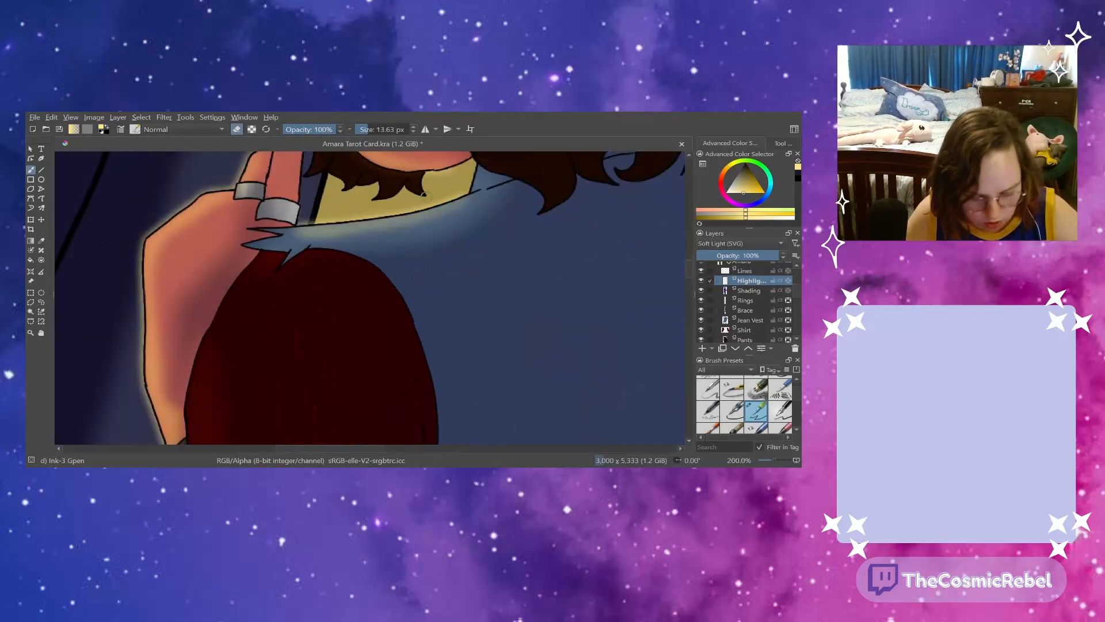
{"action": "mouse_move", "coordinate": [424, 195]}
{"action": "left_mouse_down"}
{"action": "mouse_move", "coordinate": [471, 174]}
{"action": "mouse_move", "coordinate": [457, 156]}
{"action": "mouse_move", "coordinate": [429, 184]}
{"action": "mouse_move", "coordinate": [465, 168]}
{"action": "mouse_move", "coordinate": [402, 203]}
{"action": "mouse_move", "coordinate": [417, 208]}
{"action": "mouse_move", "coordinate": [349, 211]}
{"action": "mouse_move", "coordinate": [345, 196]}
{"action": "mouse_move", "coordinate": [375, 216]}
{"action": "mouse_move", "coordinate": [299, 220]}
{"action": "left_mouse_up"}
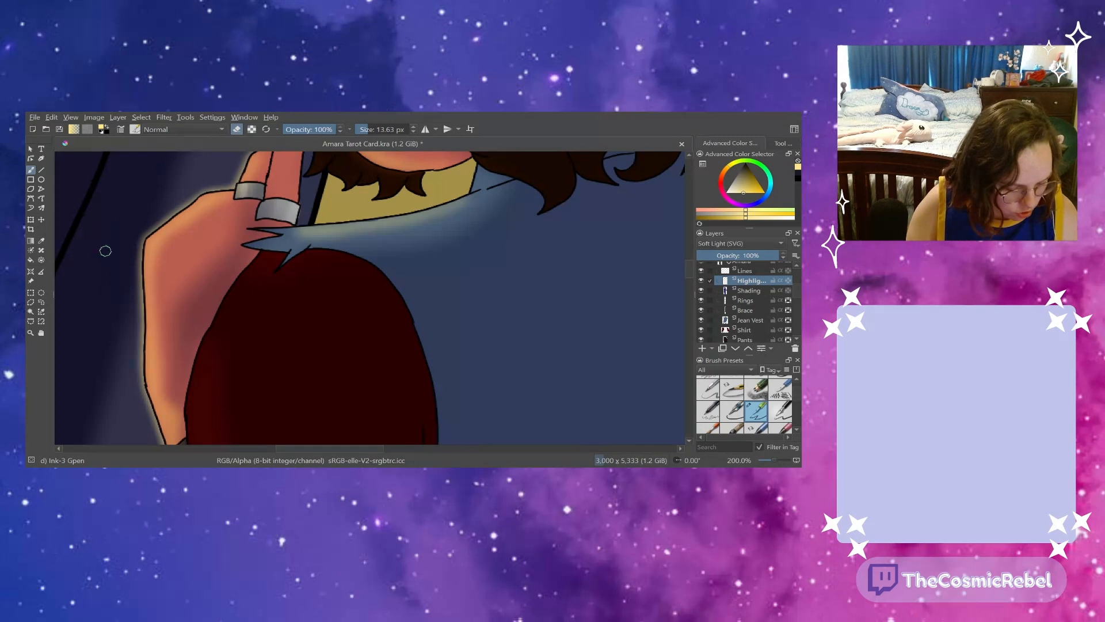
{"action": "left_click_drag", "start_coordinate": [136, 231], "coordinate": [139, 386]}
{"action": "left_click_drag", "start_coordinate": [146, 407], "coordinate": [163, 443]}
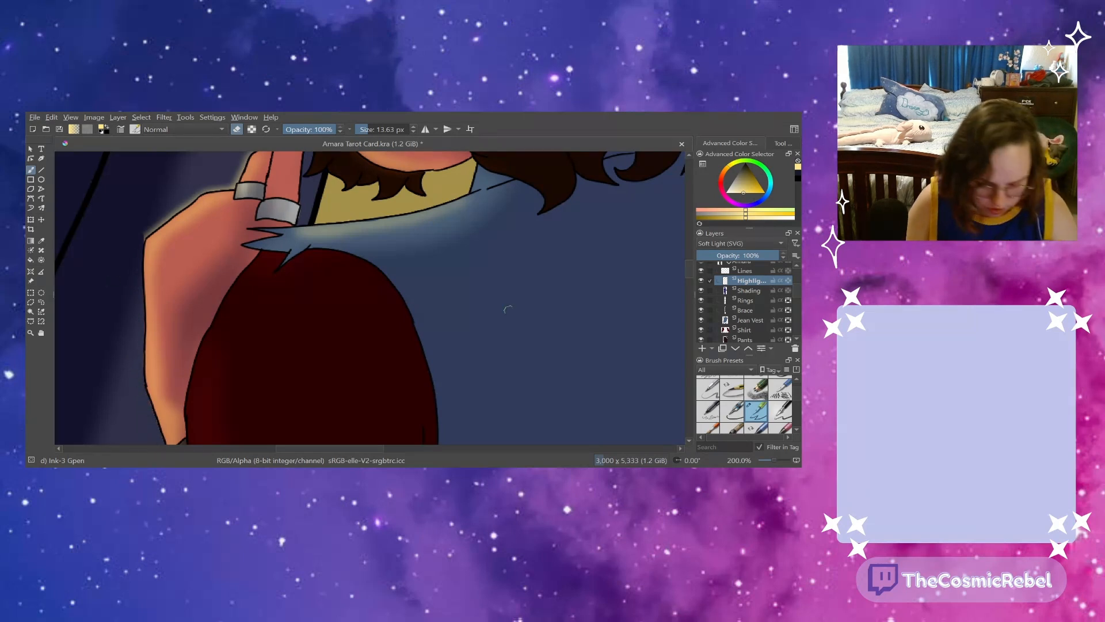
- Erase the highlight glow spilling onto the curtain along the outer edge of the forearm brace
{"action": "scroll", "coordinate": [688, 263], "scroll_direction": "up", "scroll_amount": 4}
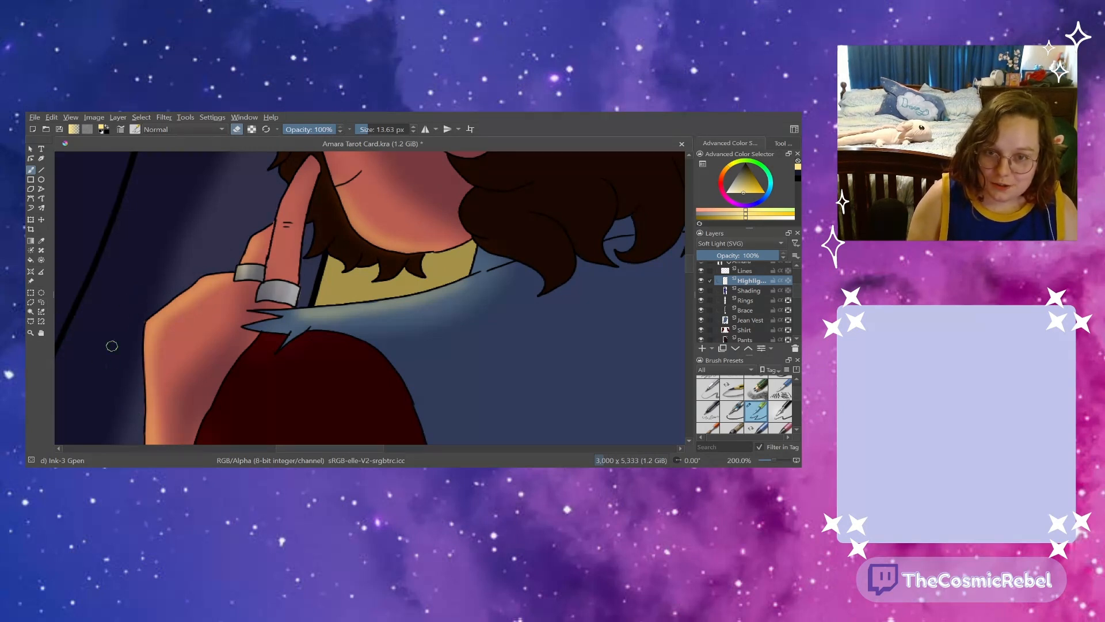
{"action": "left_click_drag", "start_coordinate": [686, 257], "coordinate": [687, 274]}
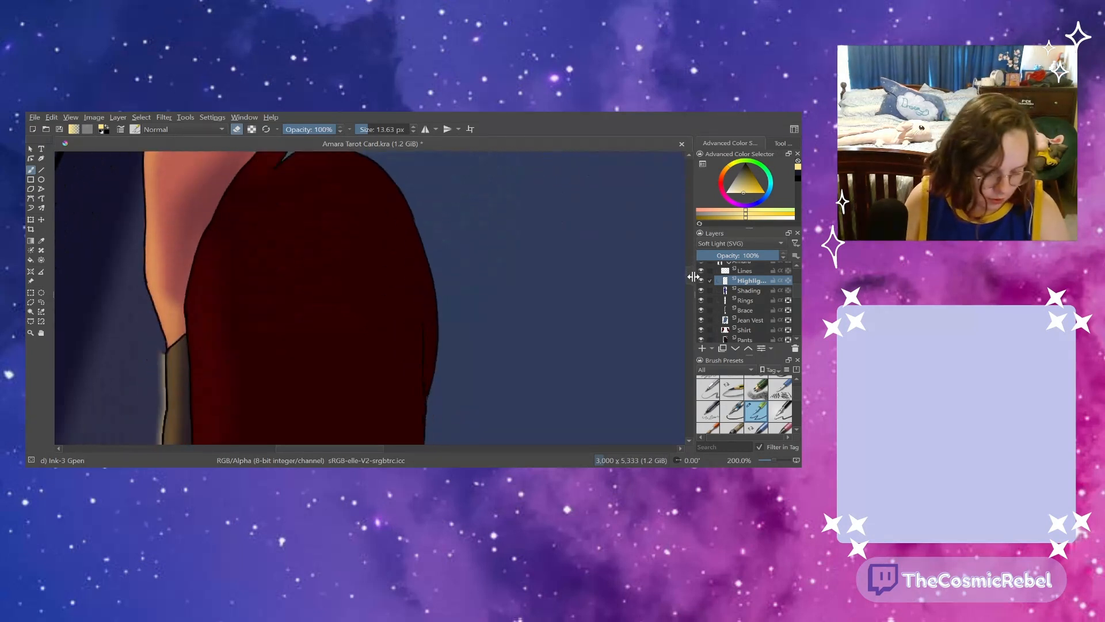
{"action": "left_click_drag", "start_coordinate": [157, 350], "coordinate": [159, 432]}
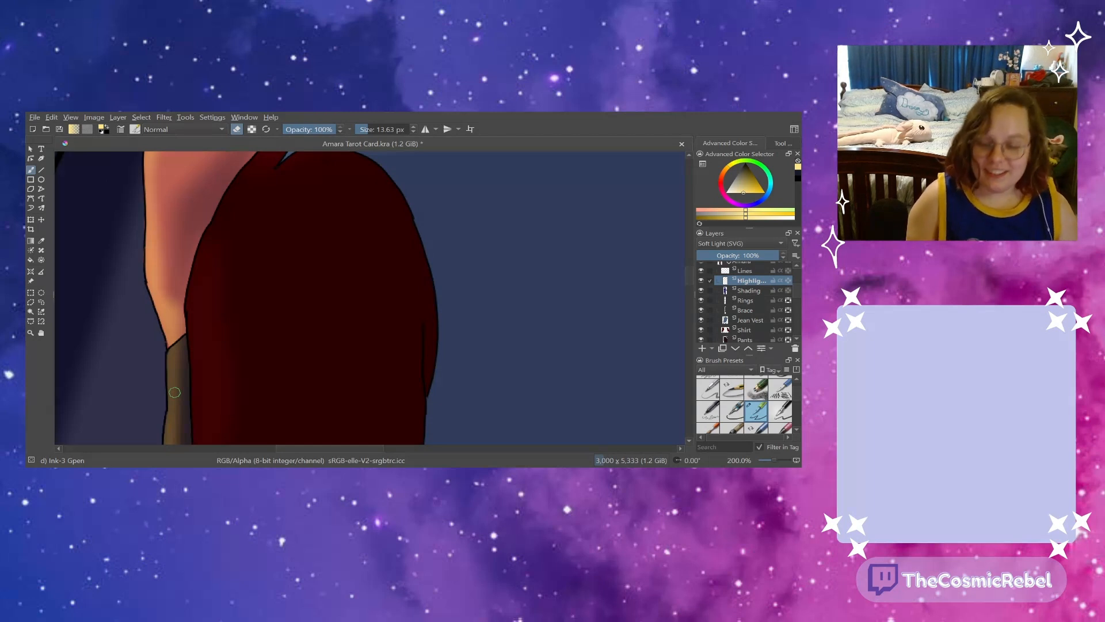
{"action": "left_click_drag", "start_coordinate": [688, 275], "coordinate": [683, 288]}
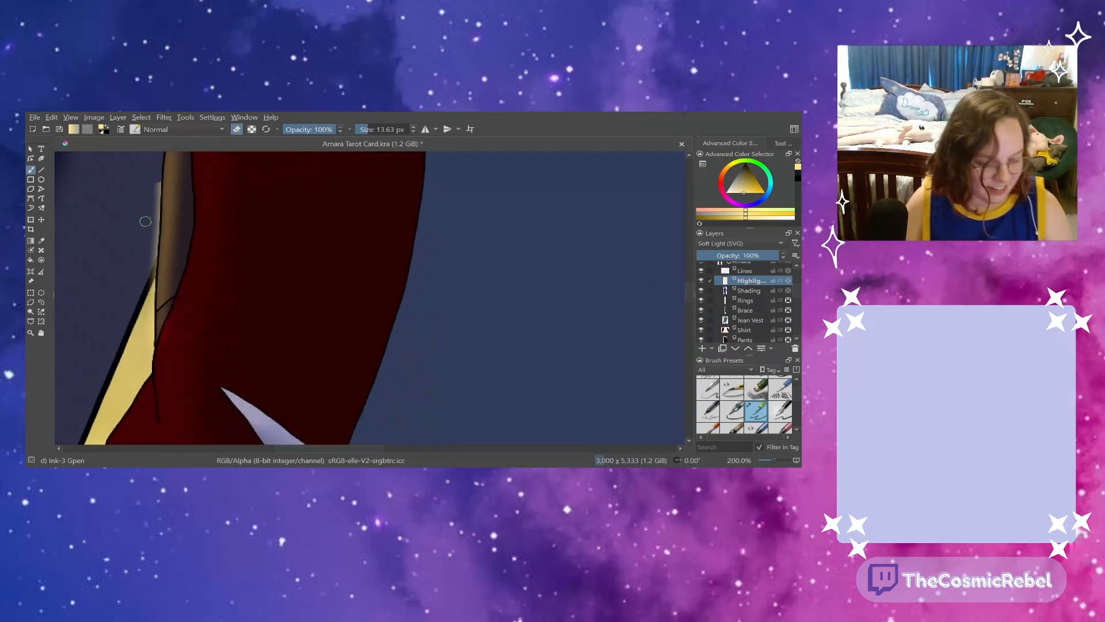
{"action": "mouse_move", "coordinate": [145, 221]}
{"action": "left_mouse_down"}
{"action": "mouse_move", "coordinate": [153, 176]}
{"action": "mouse_move", "coordinate": [150, 278]}
{"action": "left_mouse_up"}
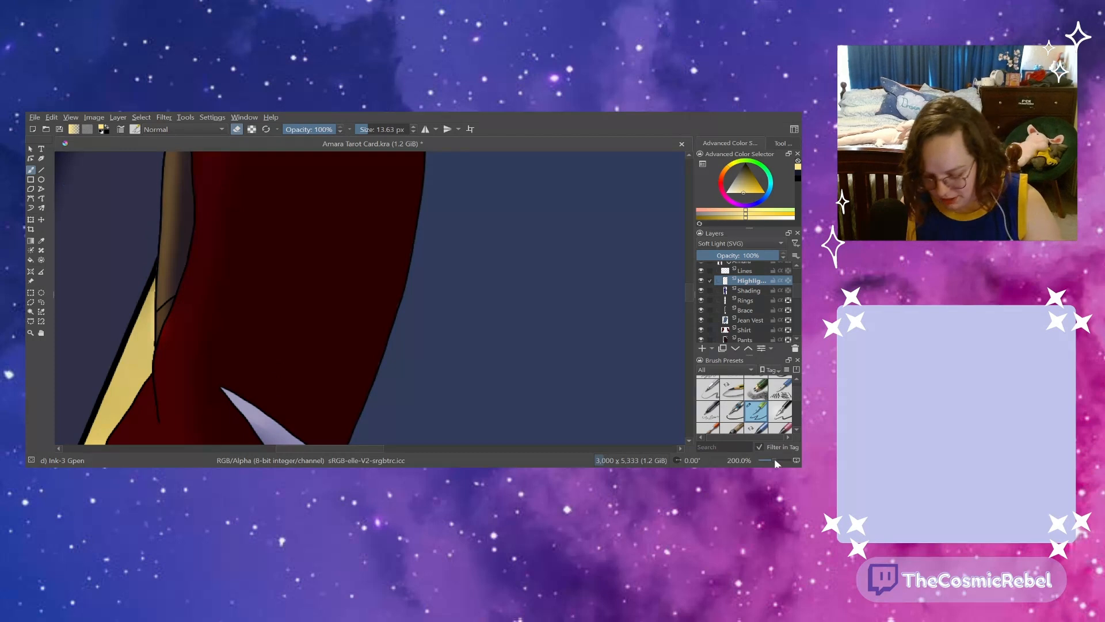
- Erase the highlight spill on the curtain sliver between the yellow gap and the red sleeve of the bent arm
{"action": "left_click_drag", "start_coordinate": [775, 461], "coordinate": [766, 460]}
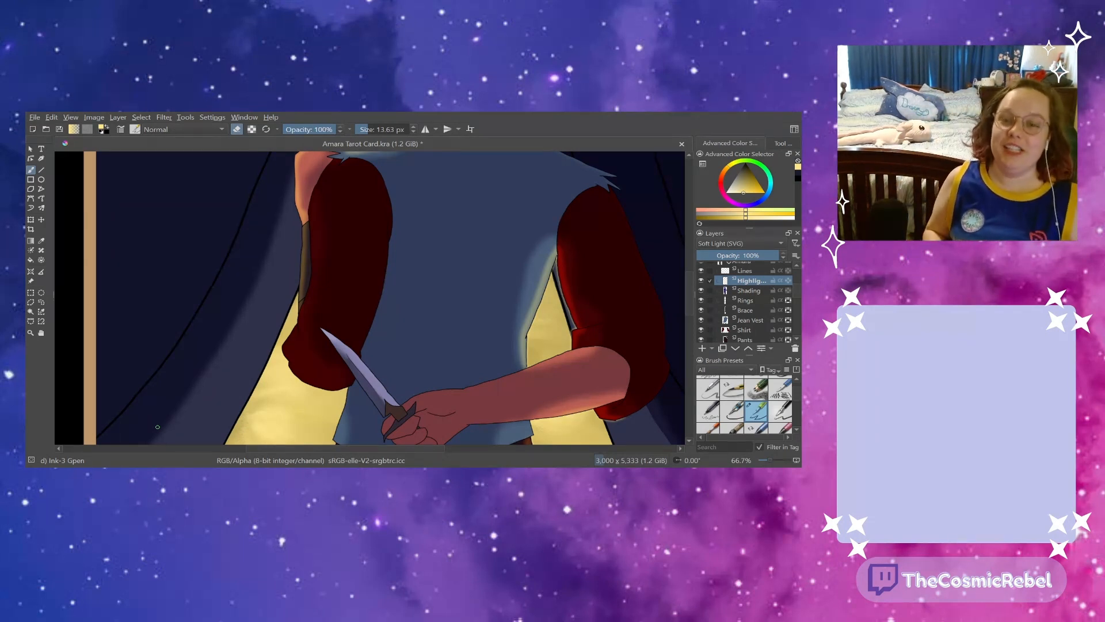
{"action": "left_click_drag", "start_coordinate": [303, 449], "coordinate": [366, 449]}
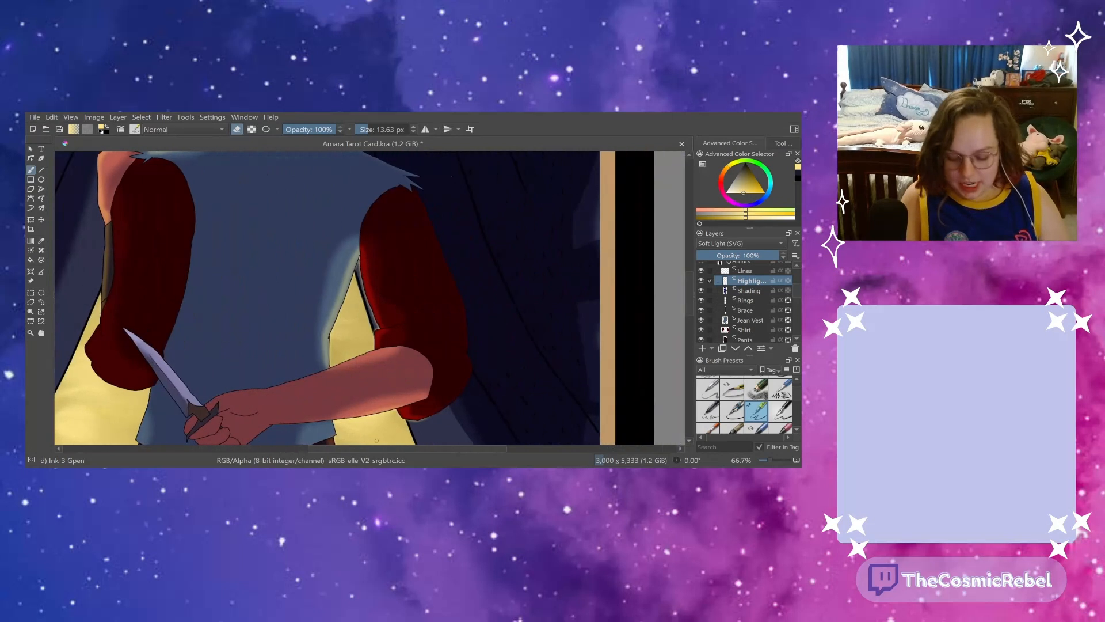
{"action": "left_click_drag", "start_coordinate": [771, 460], "coordinate": [776, 456]}
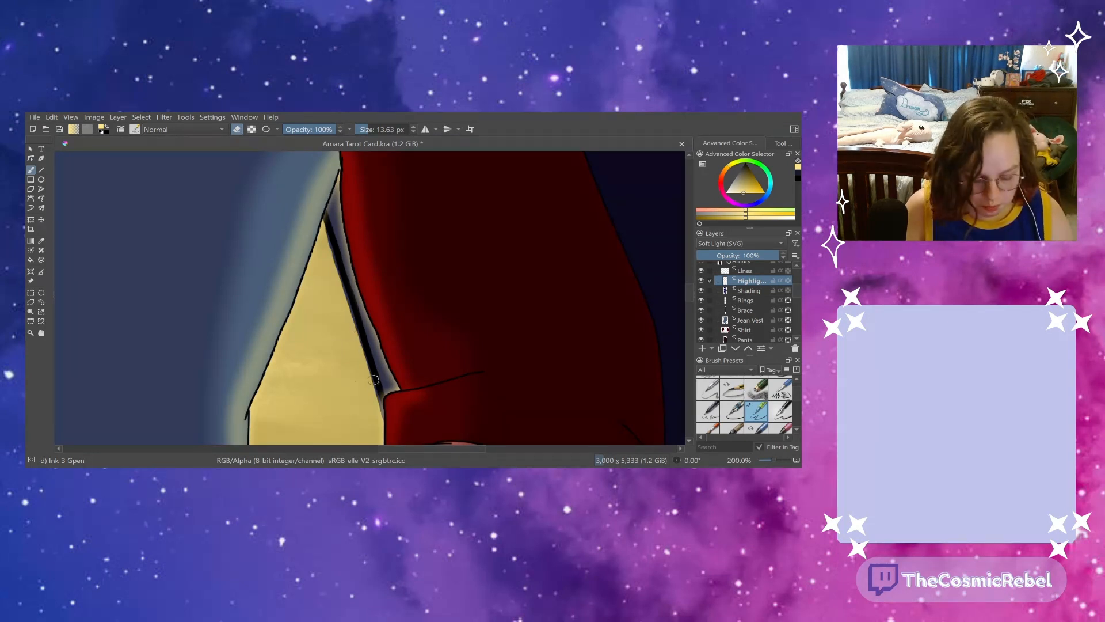
{"action": "mouse_move", "coordinate": [369, 340]}
{"action": "left_mouse_down"}
{"action": "mouse_move", "coordinate": [395, 388]}
{"action": "mouse_move", "coordinate": [378, 419]}
{"action": "left_mouse_up"}
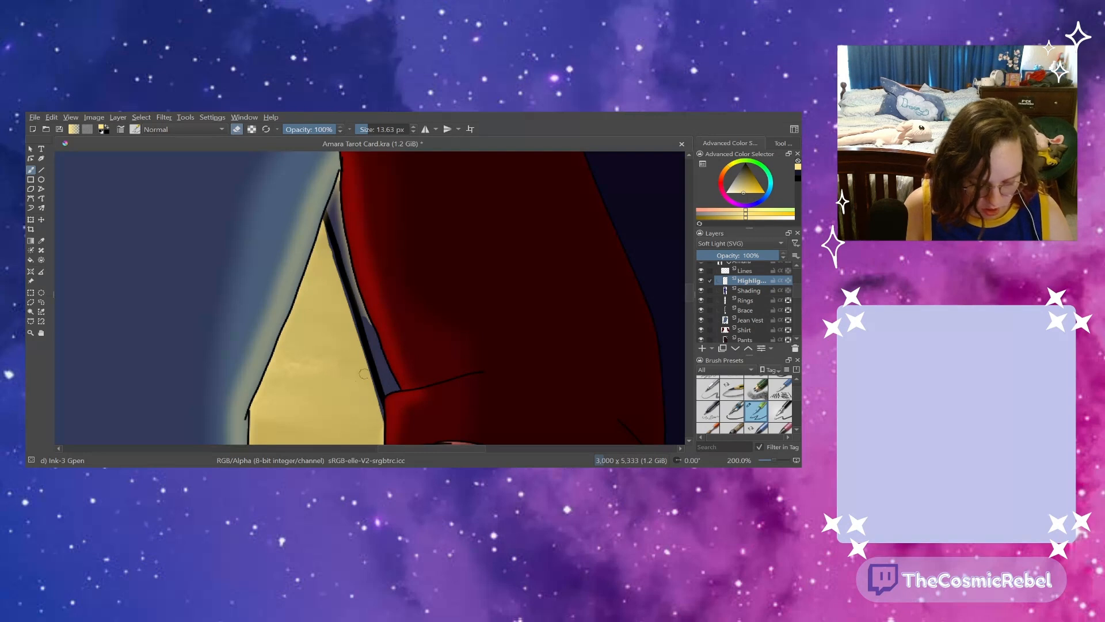
{"action": "scroll", "coordinate": [683, 289], "scroll_direction": "down", "scroll_amount": 3}
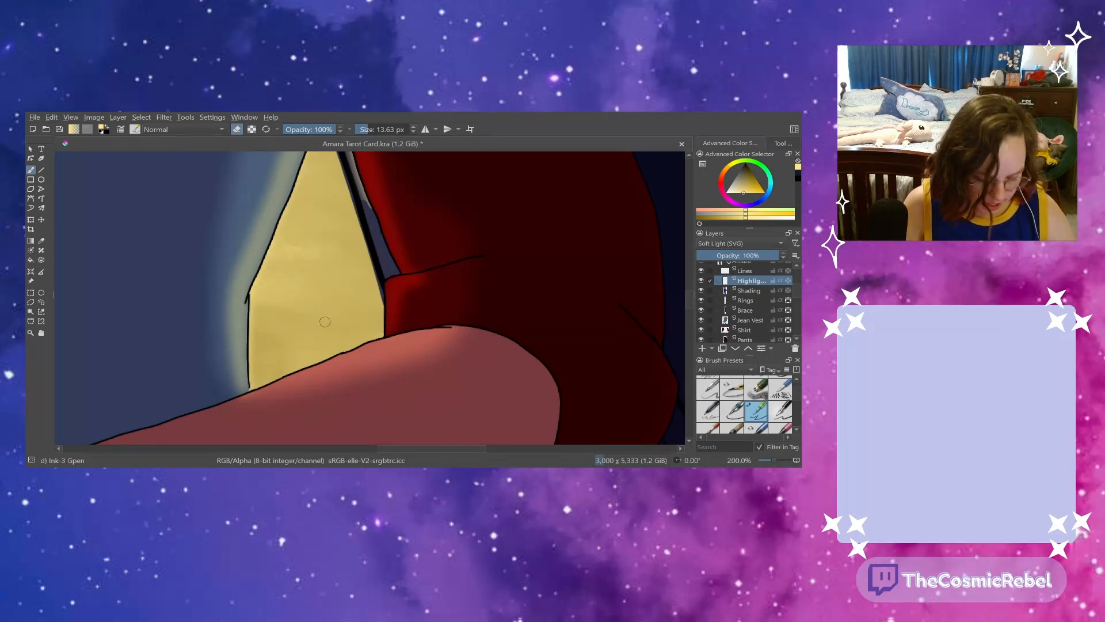
- Hide the Background group and erase the highlight spilling past the vest's edge into the gap beside the arm
{"action": "scroll", "coordinate": [798, 290], "scroll_direction": "down", "scroll_amount": 2}
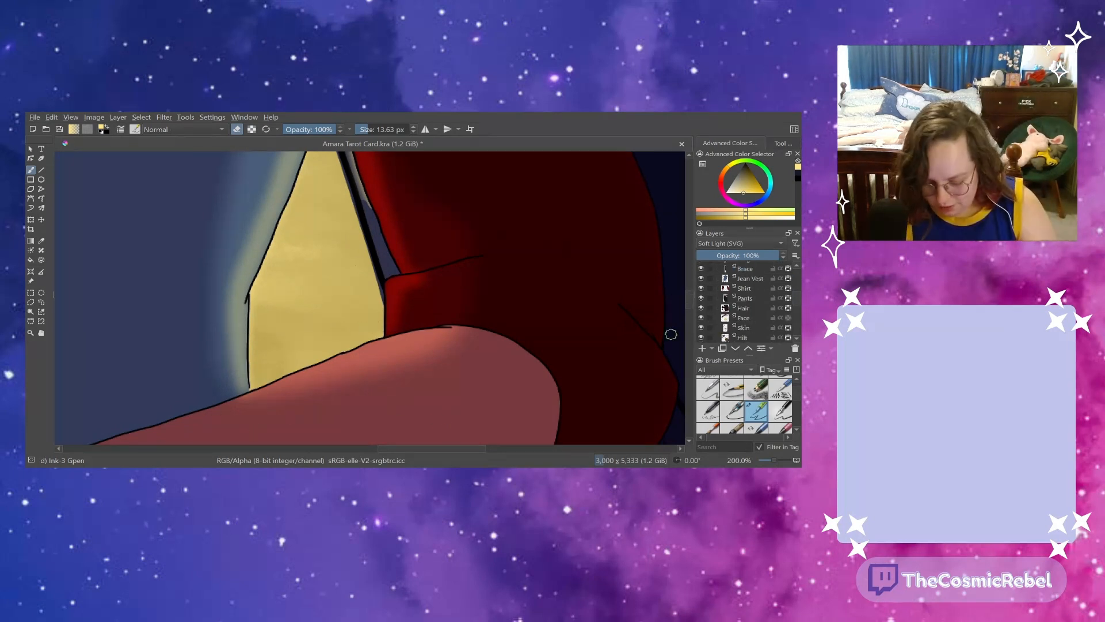
{"action": "scroll", "coordinate": [792, 302], "scroll_direction": "down", "scroll_amount": 4}
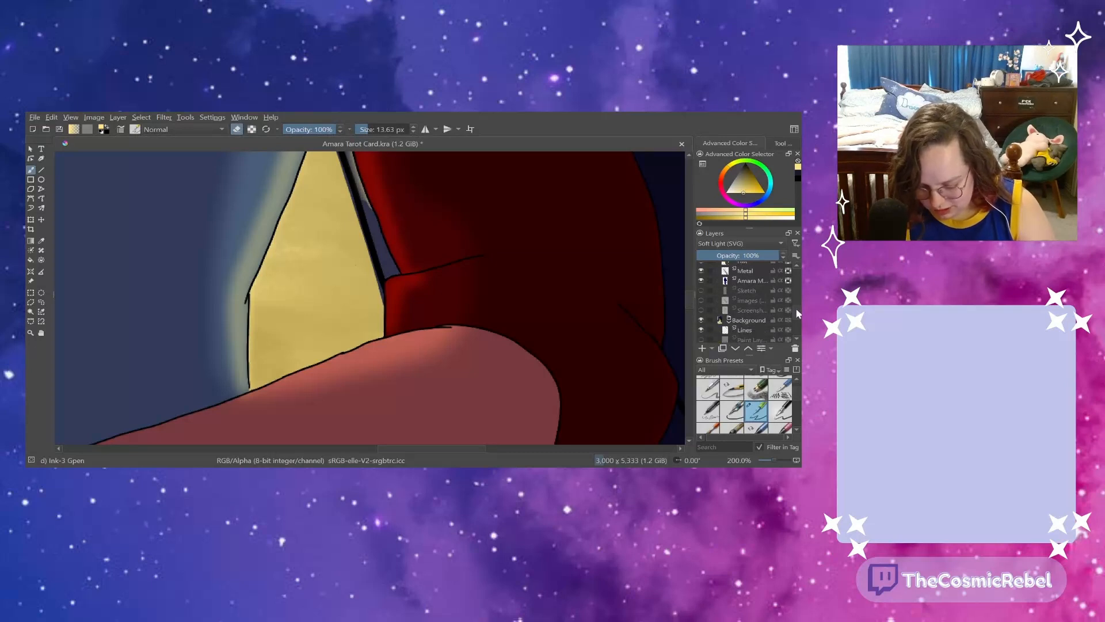
{"action": "left_click", "coordinate": [701, 320]}
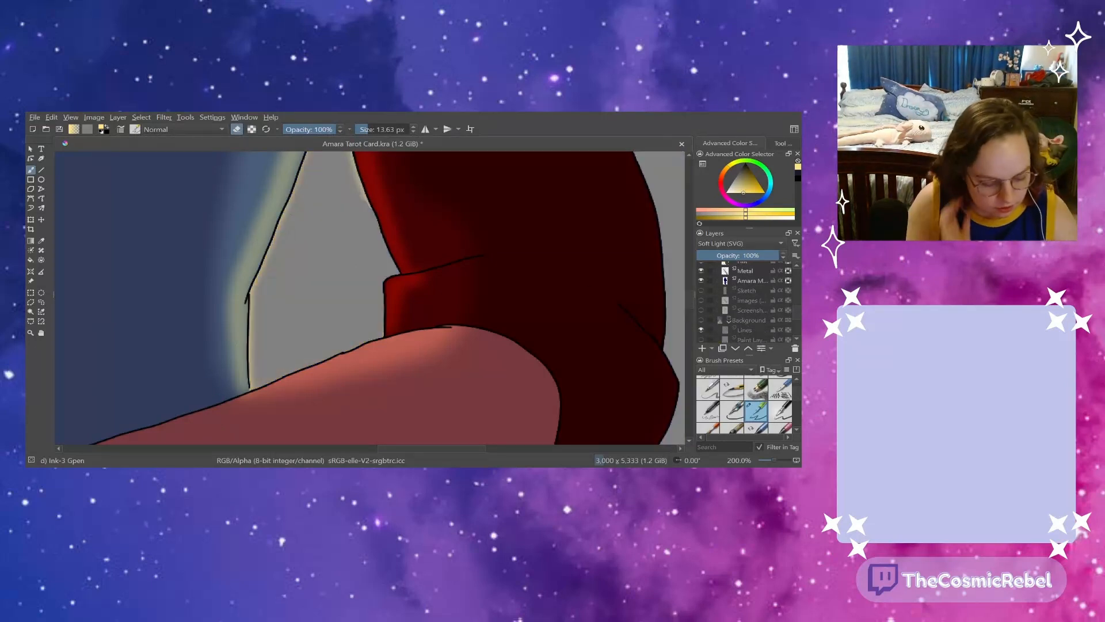
{"action": "mouse_move", "coordinate": [298, 189]}
{"action": "left_mouse_down"}
{"action": "mouse_move", "coordinate": [251, 304]}
{"action": "mouse_move", "coordinate": [248, 374]}
{"action": "left_mouse_up"}
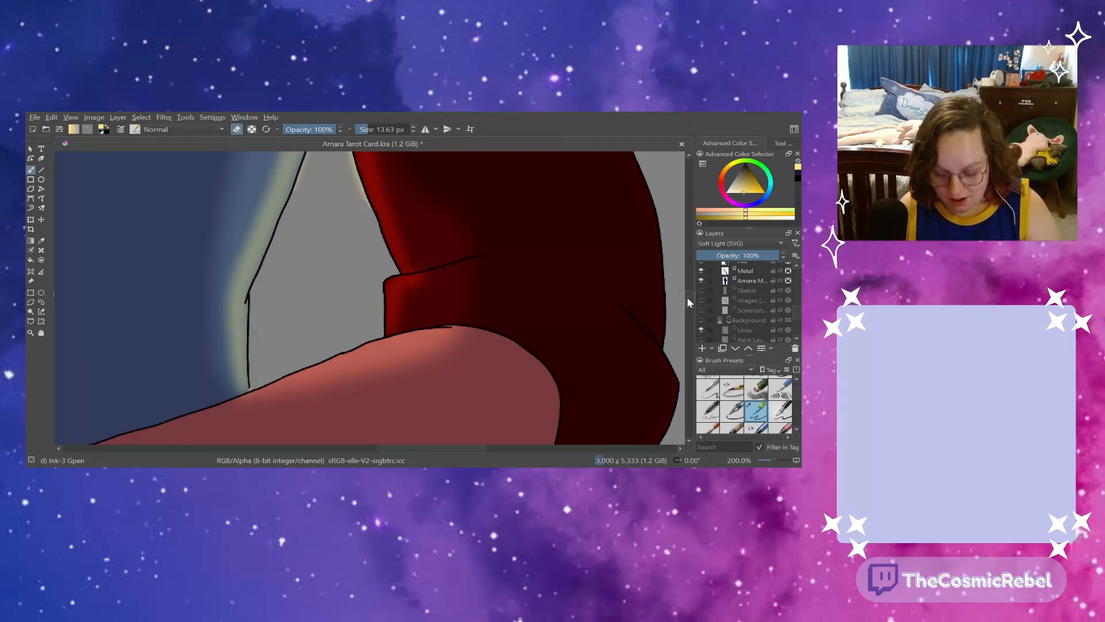
- Erase the highlight spill in the upper part of the gap between the vest and red sleeve, reducing the eraser to 4.44 px and setting 7.31 px
{"action": "scroll", "coordinate": [688, 298], "scroll_direction": "up", "scroll_amount": 5}
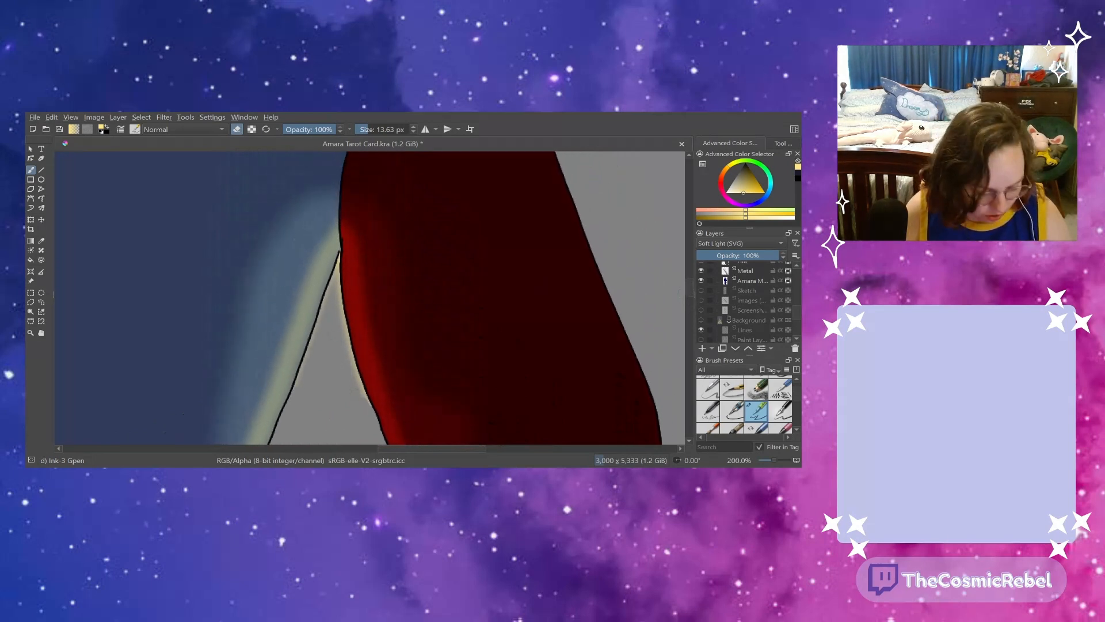
{"action": "left_click_drag", "start_coordinate": [369, 403], "coordinate": [342, 311]}
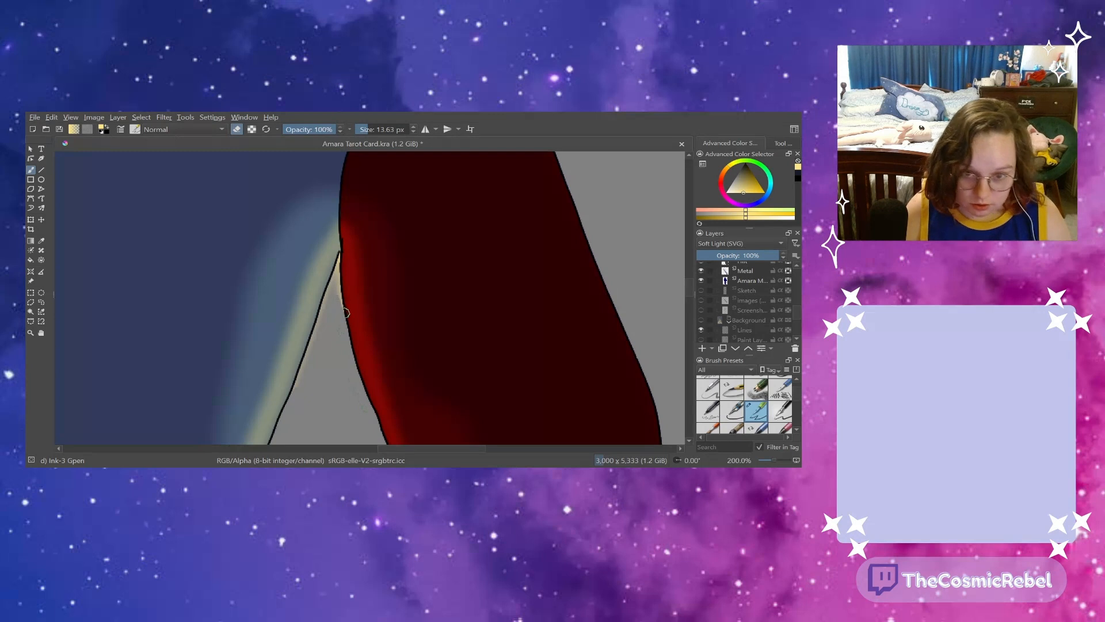
{"action": "left_click", "coordinate": [362, 130]}
{"action": "left_click_drag", "start_coordinate": [338, 258], "coordinate": [340, 299]}
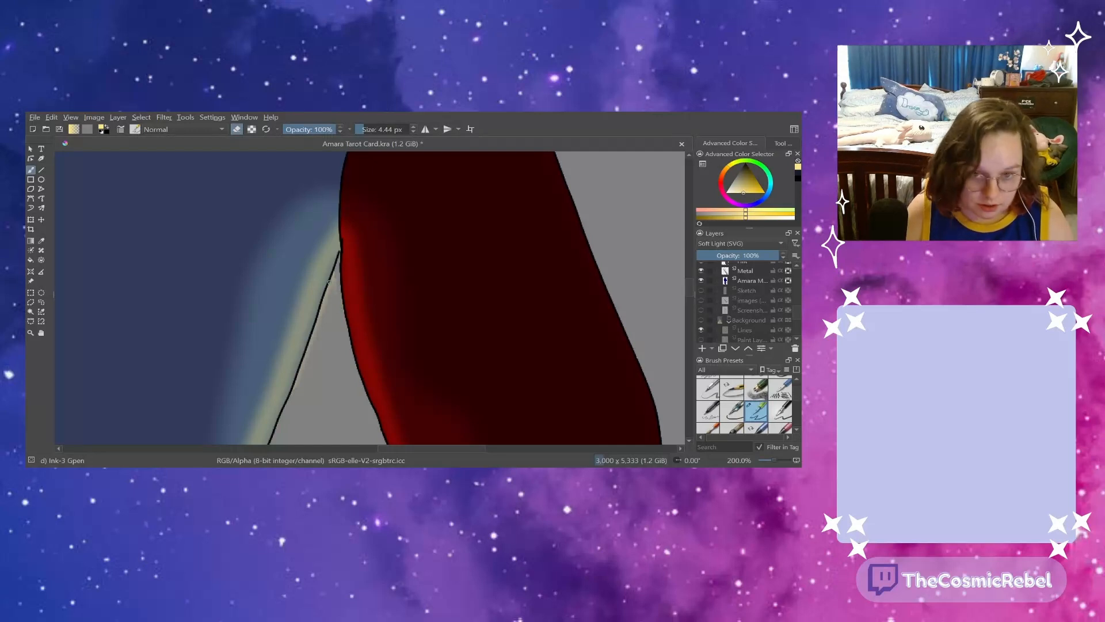
{"action": "left_click", "coordinate": [365, 130]}
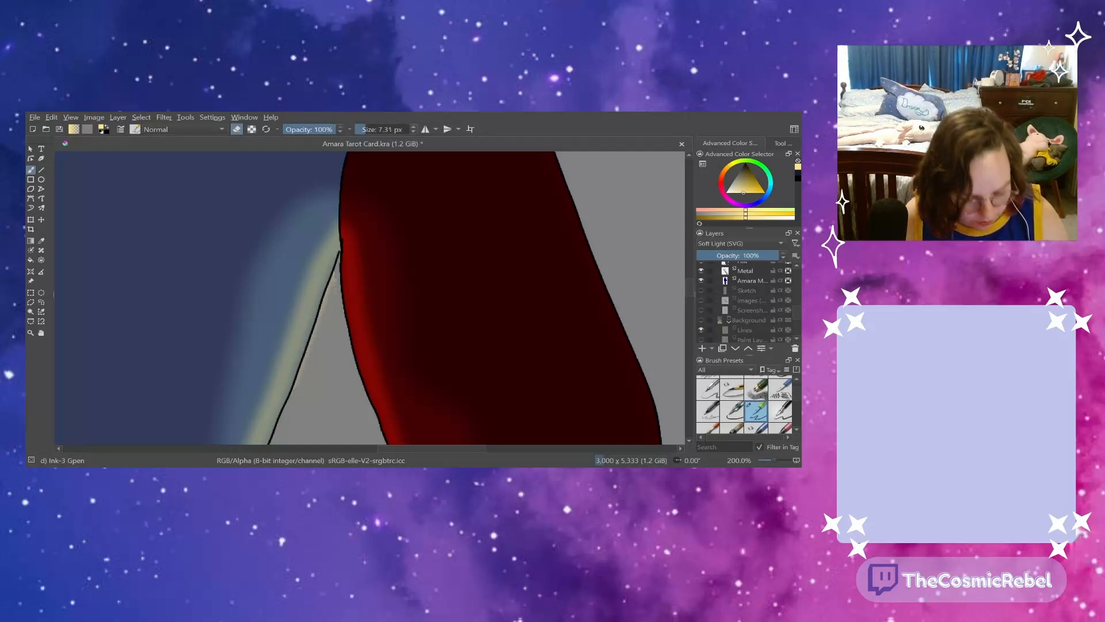
{"action": "left_click_drag", "start_coordinate": [335, 272], "coordinate": [294, 384]}
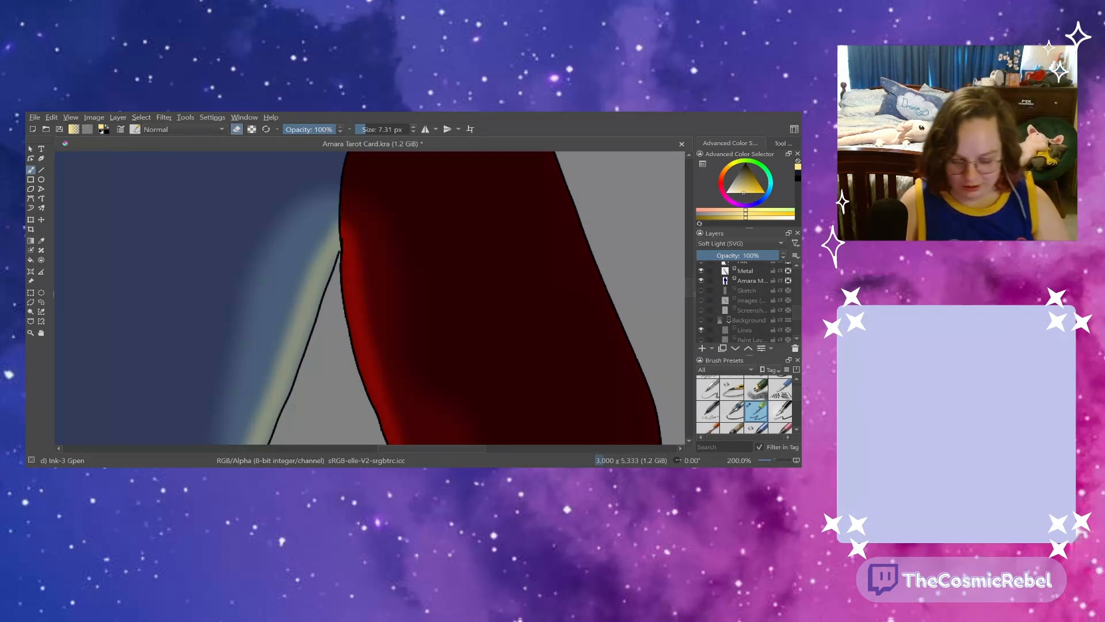
- Erase the highlight glow spilling beneath the forearm and along the outer edge of the pants down to the tail
{"action": "left_click_drag", "start_coordinate": [688, 289], "coordinate": [679, 325]}
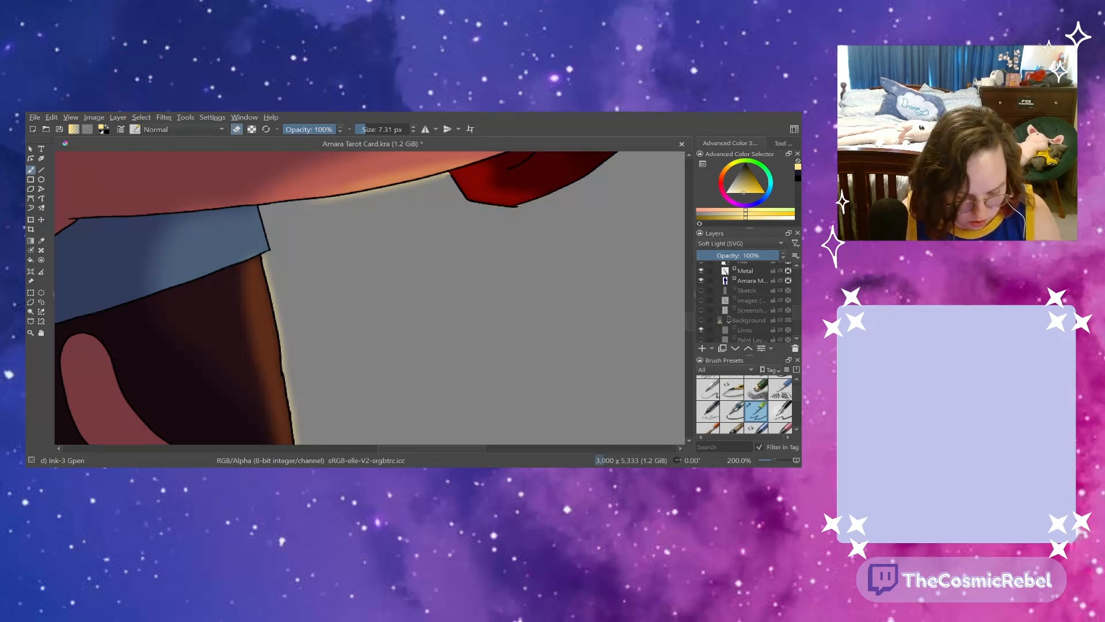
{"action": "mouse_move", "coordinate": [440, 178]}
{"action": "left_mouse_down"}
{"action": "mouse_move", "coordinate": [450, 174]}
{"action": "mouse_move", "coordinate": [313, 202]}
{"action": "left_mouse_up"}
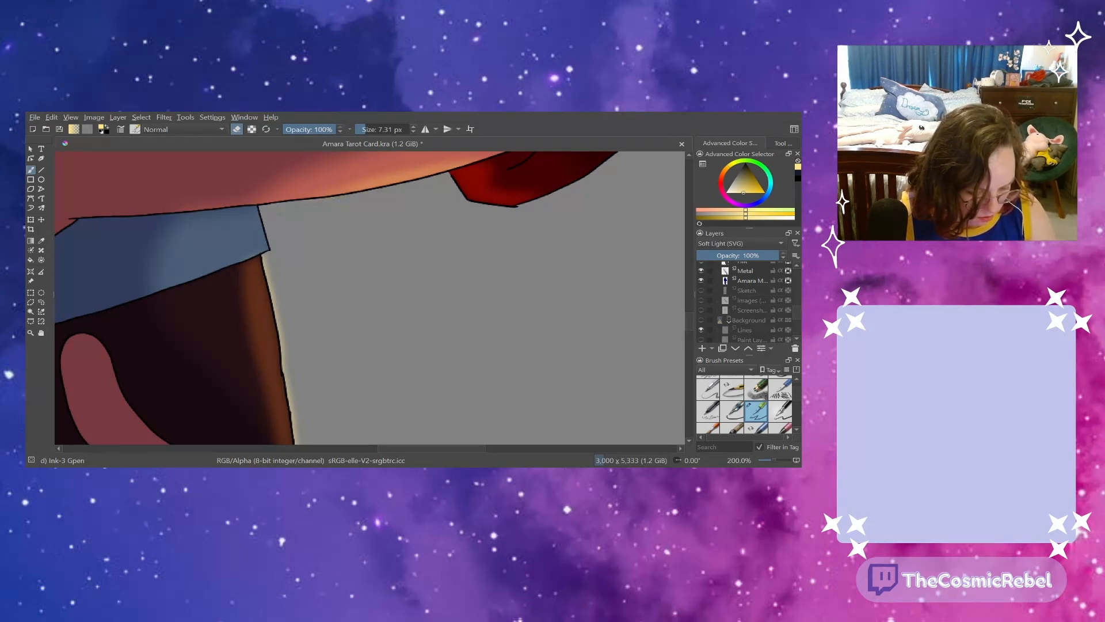
{"action": "left_click_drag", "start_coordinate": [264, 265], "coordinate": [279, 316]}
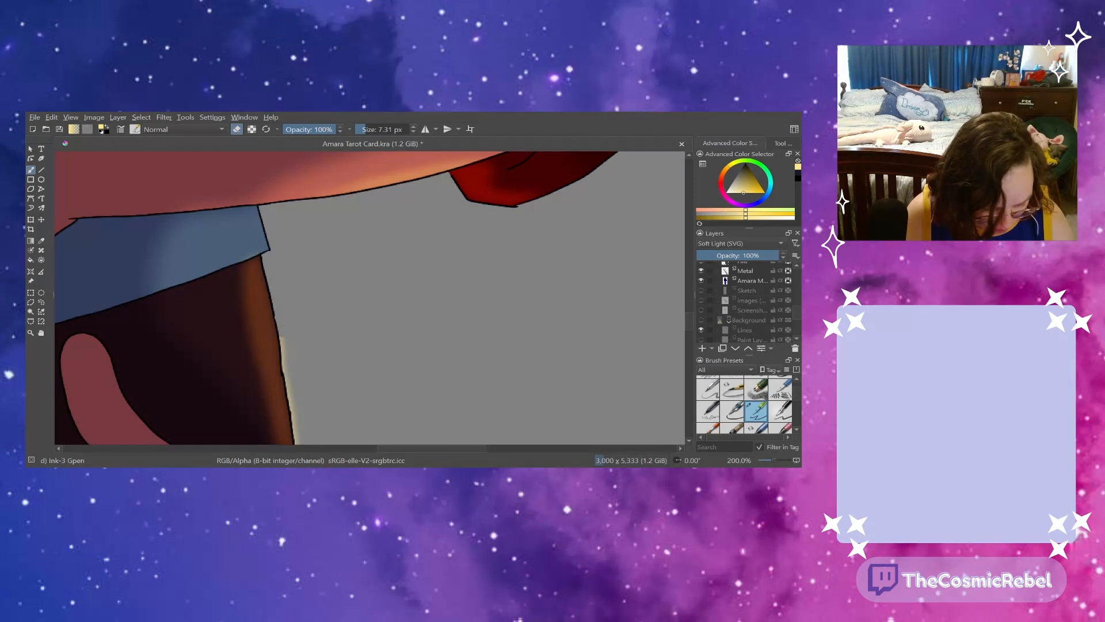
{"action": "left_click_drag", "start_coordinate": [280, 337], "coordinate": [285, 373]}
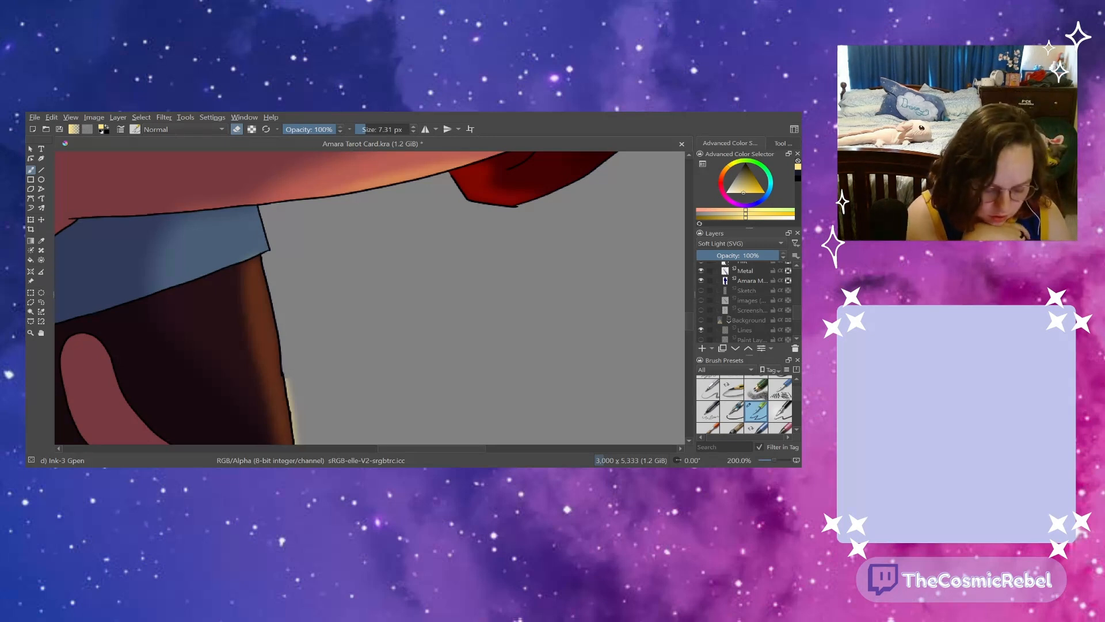
{"action": "left_click_drag", "start_coordinate": [287, 380], "coordinate": [297, 443]}
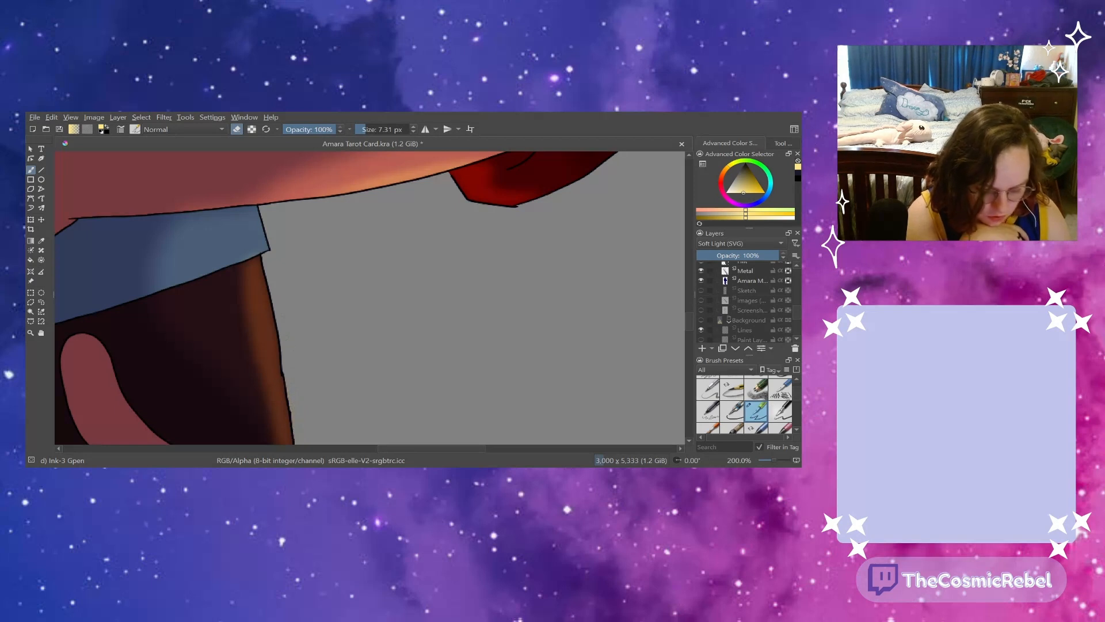
{"action": "left_click_drag", "start_coordinate": [689, 317], "coordinate": [690, 325]}
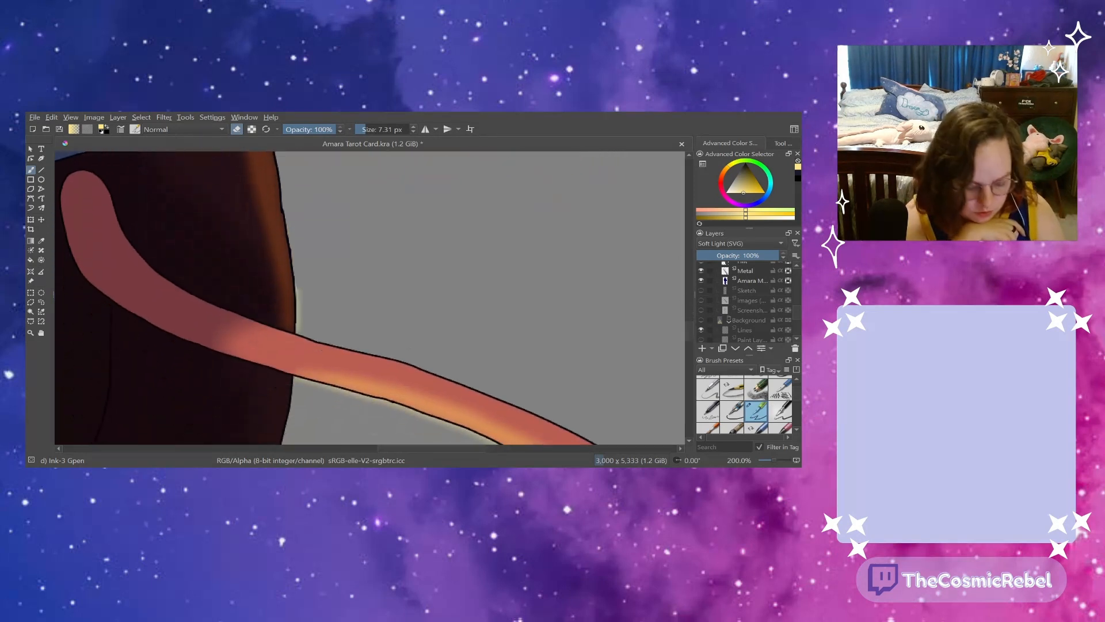
{"action": "left_click_drag", "start_coordinate": [299, 284], "coordinate": [299, 328]}
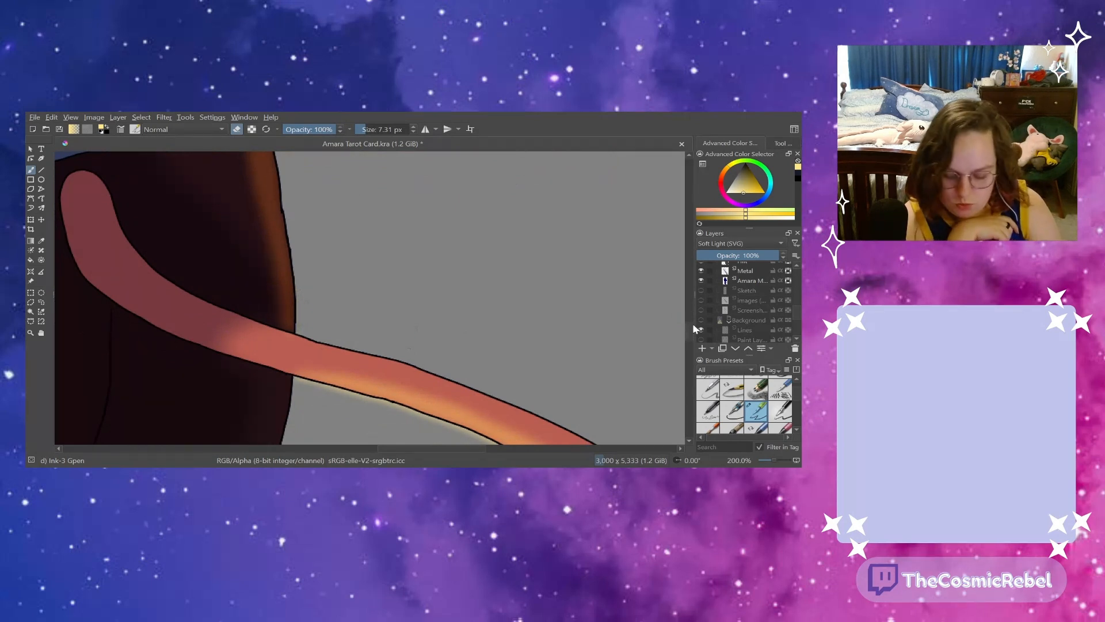
- Erase the highlight glow along the underside and inner curve of the tail, from the pants to the arrow-shaped tip
{"action": "left_click_drag", "start_coordinate": [692, 323], "coordinate": [689, 334]}
{"action": "left_click_drag", "start_coordinate": [298, 218], "coordinate": [481, 274]}
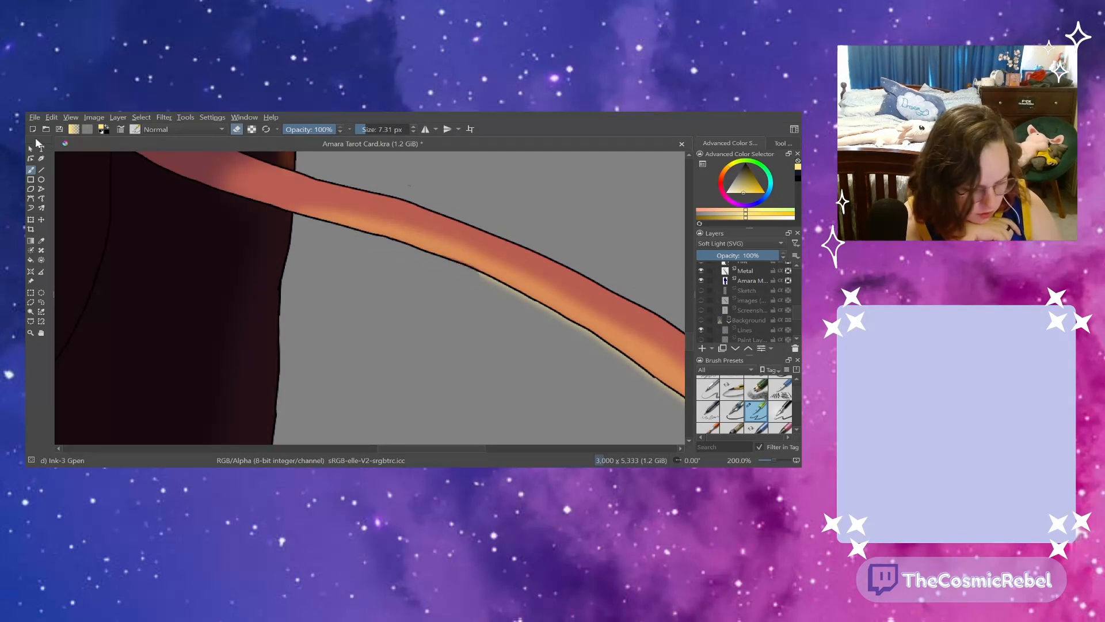
{"action": "key", "text": "ctrl+z"}
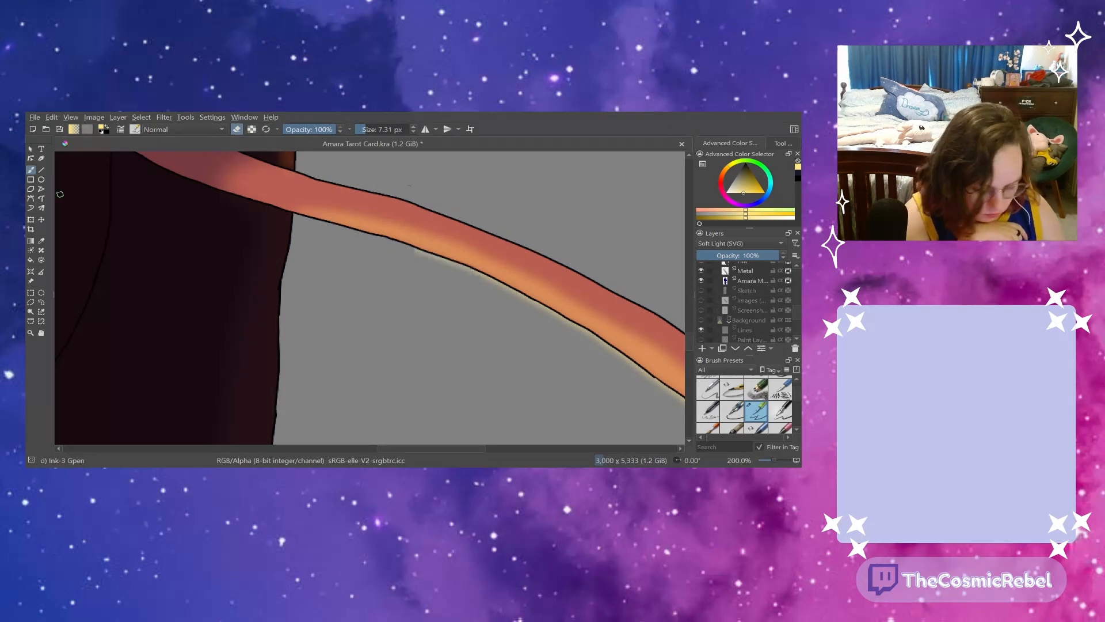
{"action": "mouse_move", "coordinate": [416, 252]}
{"action": "left_mouse_down"}
{"action": "mouse_move", "coordinate": [483, 266]}
{"action": "mouse_move", "coordinate": [514, 283]}
{"action": "mouse_move", "coordinate": [515, 298]}
{"action": "mouse_move", "coordinate": [622, 357]}
{"action": "left_mouse_up"}
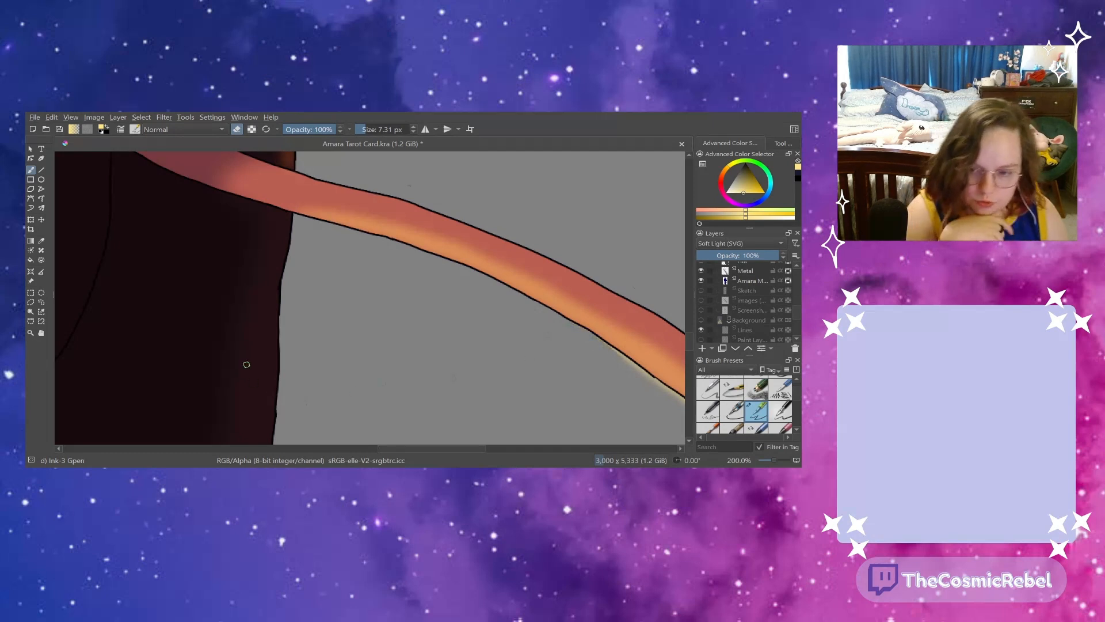
{"action": "left_click_drag", "start_coordinate": [401, 448], "coordinate": [448, 451]}
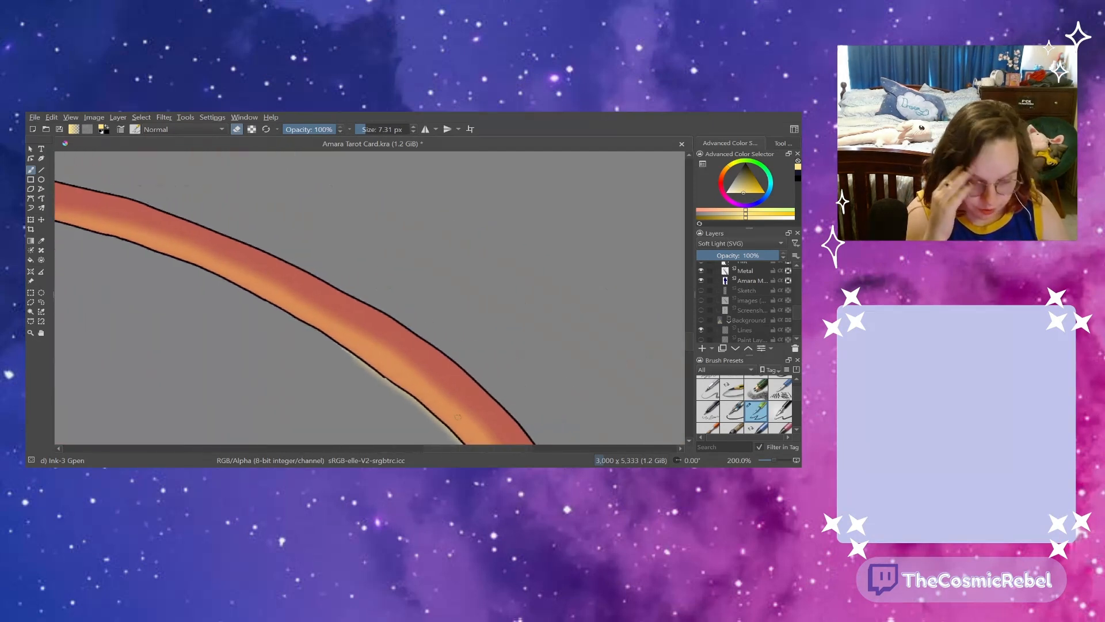
{"action": "scroll", "coordinate": [689, 349], "scroll_direction": "down", "scroll_amount": 5}
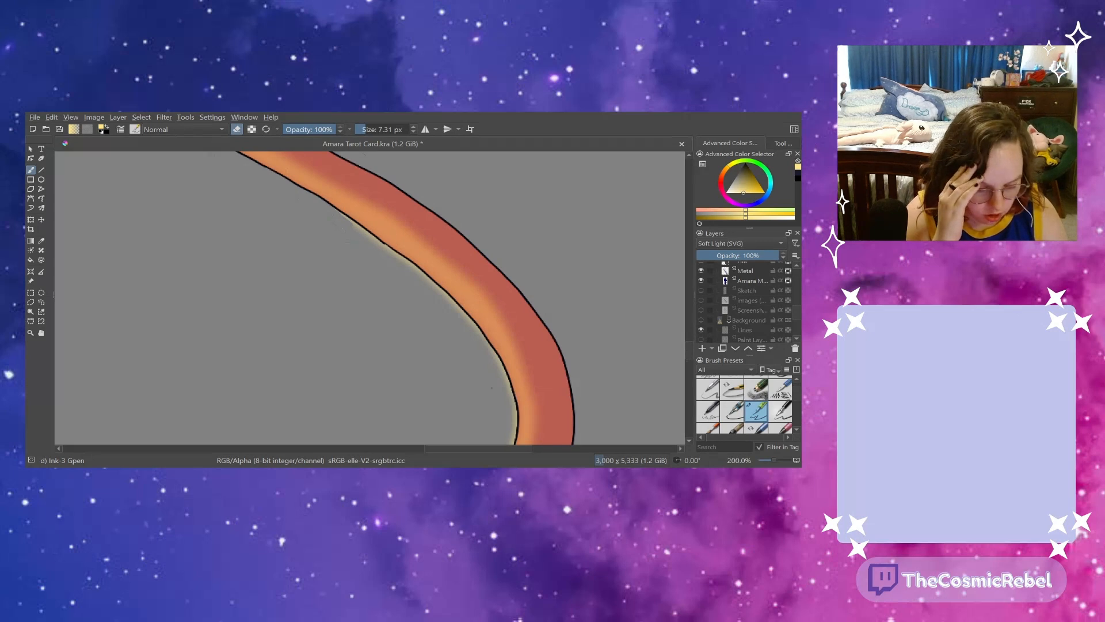
{"action": "left_click_drag", "start_coordinate": [344, 217], "coordinate": [474, 321]}
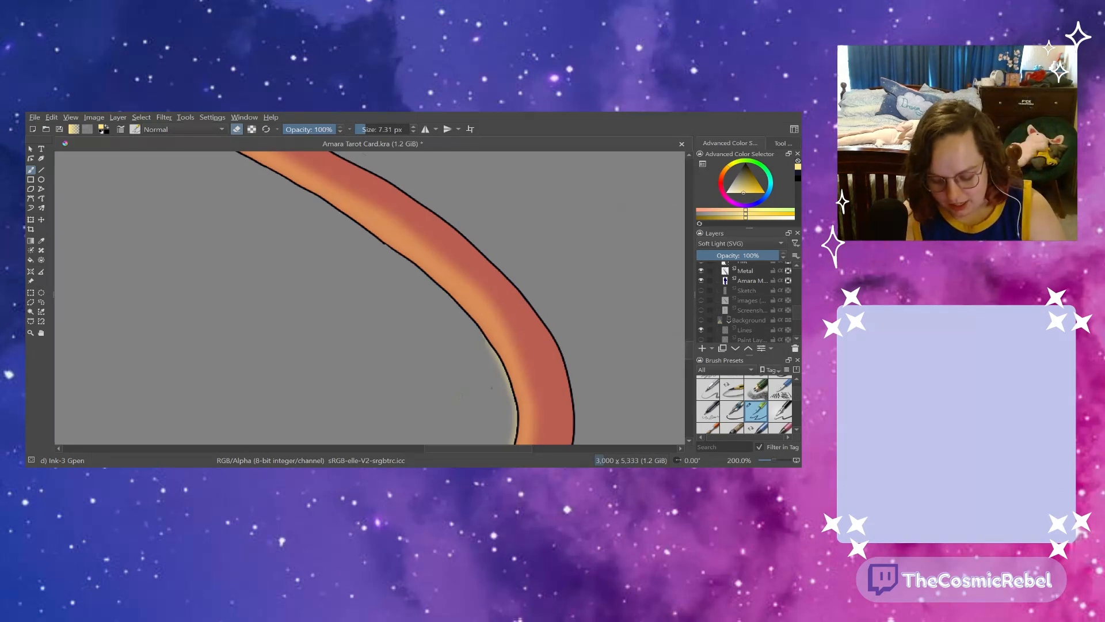
{"action": "scroll", "coordinate": [686, 356], "scroll_direction": "down", "scroll_amount": 5}
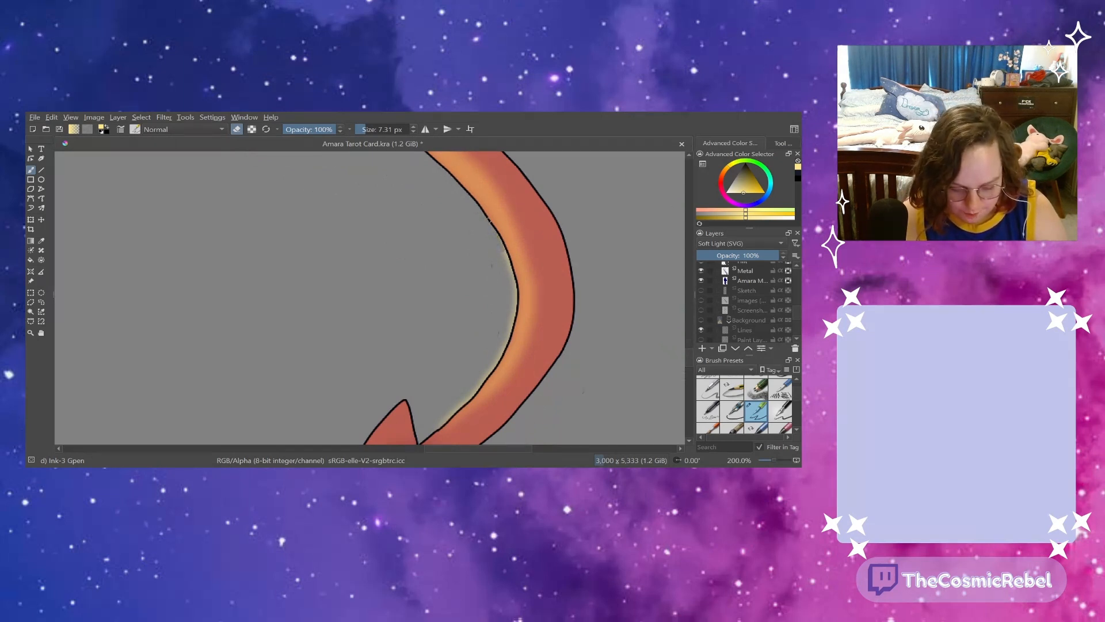
{"action": "mouse_move", "coordinate": [488, 220]}
{"action": "left_mouse_down"}
{"action": "mouse_move", "coordinate": [518, 291]}
{"action": "mouse_move", "coordinate": [494, 367]}
{"action": "mouse_move", "coordinate": [460, 408]}
{"action": "left_mouse_up"}
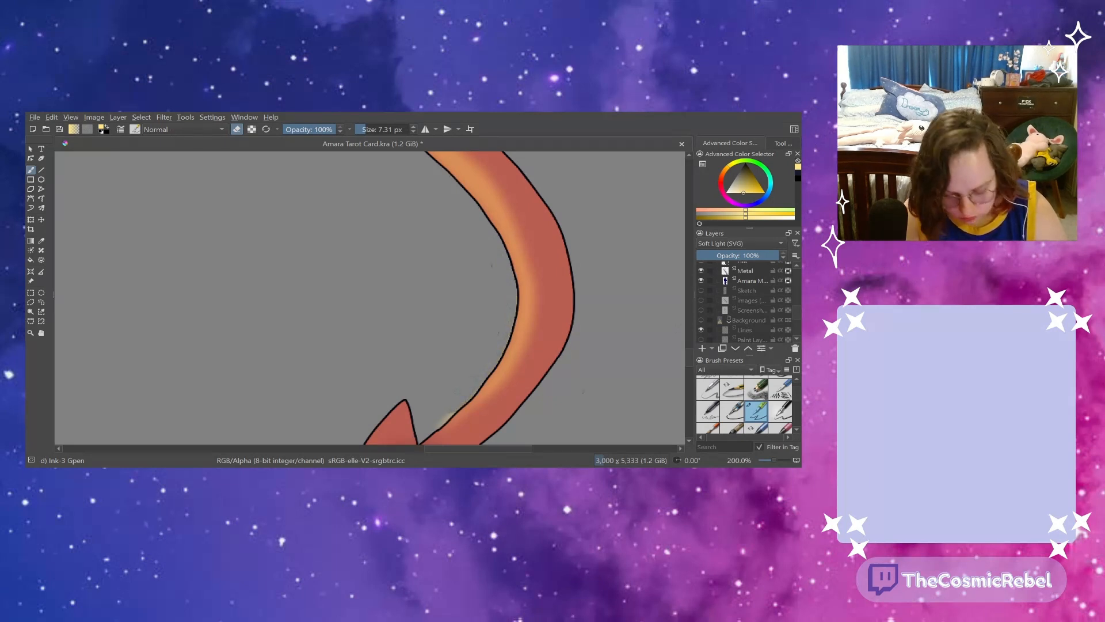
{"action": "scroll", "coordinate": [693, 357], "scroll_direction": "down", "scroll_amount": 3}
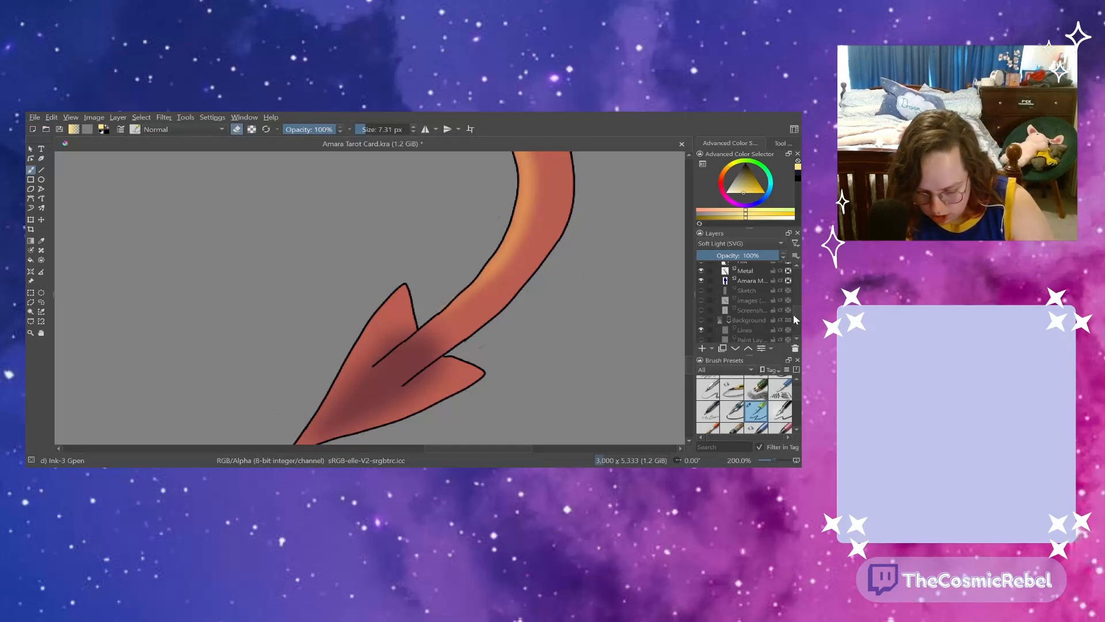
- Select the Skin layer, check back along the tail, and make the Shading layer active
{"action": "scroll", "coordinate": [794, 311], "scroll_direction": "up", "scroll_amount": 3}
{"action": "left_click", "coordinate": [742, 314]}
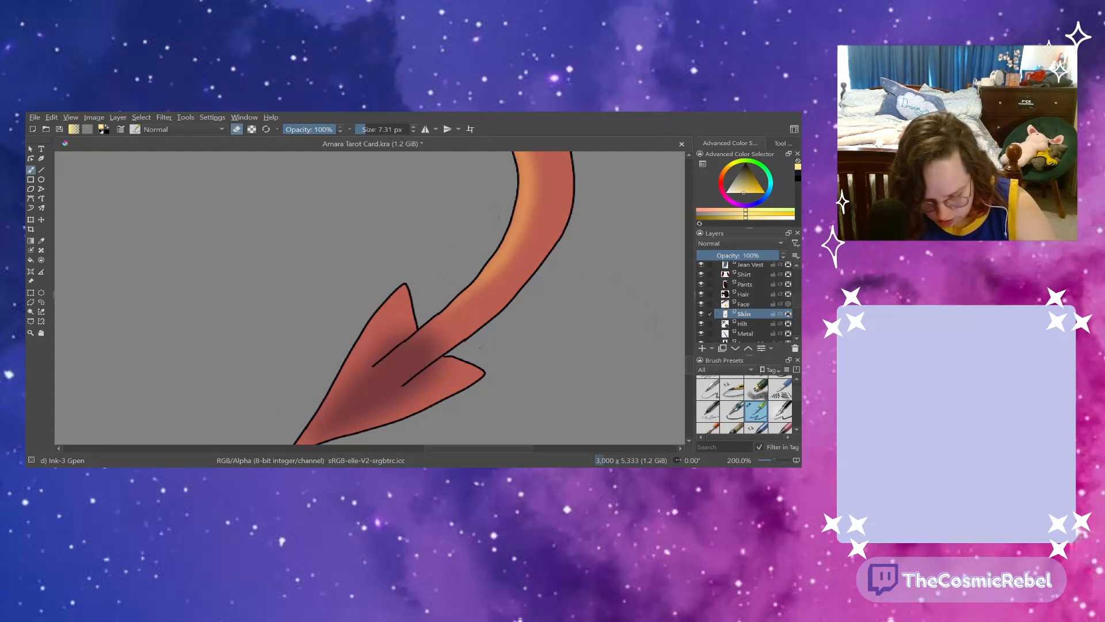
{"action": "scroll", "coordinate": [688, 351], "scroll_direction": "up", "scroll_amount": 5}
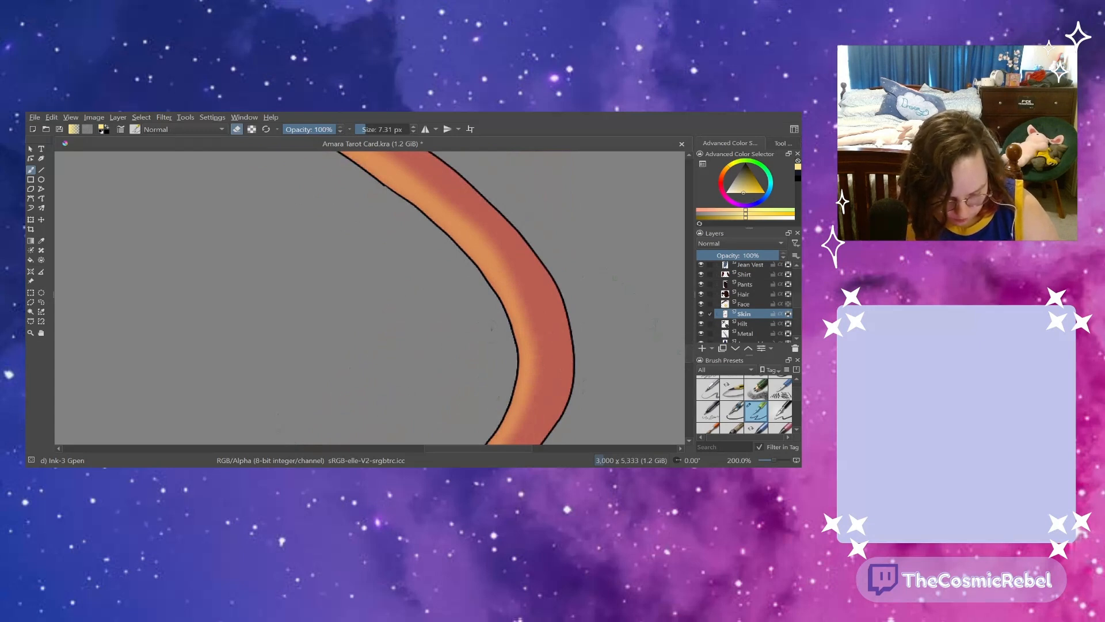
{"action": "scroll", "coordinate": [691, 338], "scroll_direction": "up", "scroll_amount": 5}
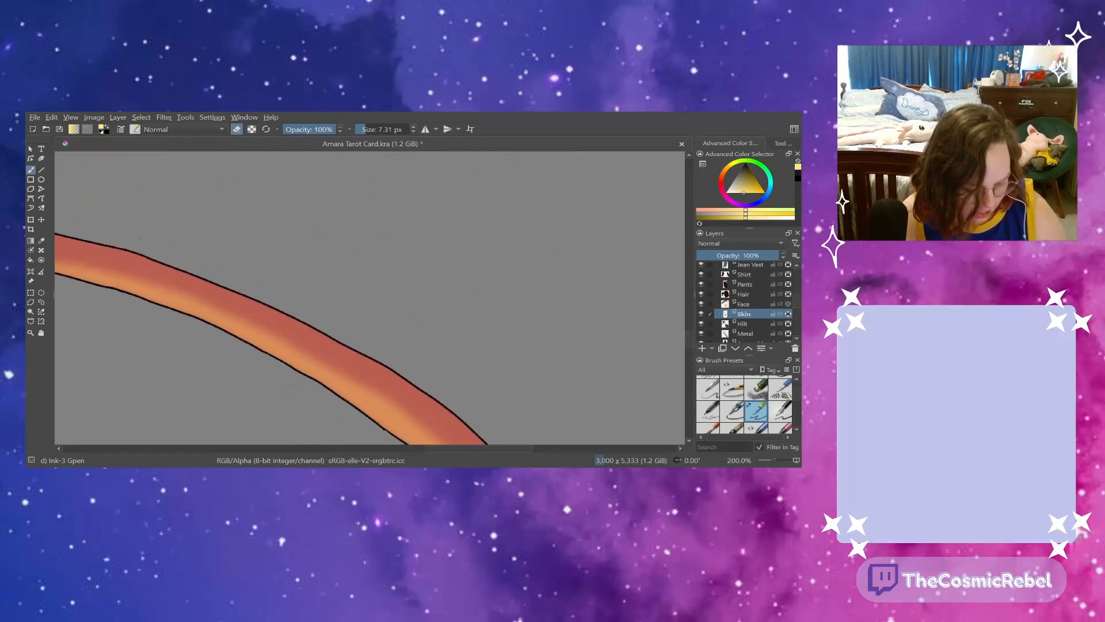
{"action": "scroll", "coordinate": [437, 449], "scroll_direction": "left", "scroll_amount": 5}
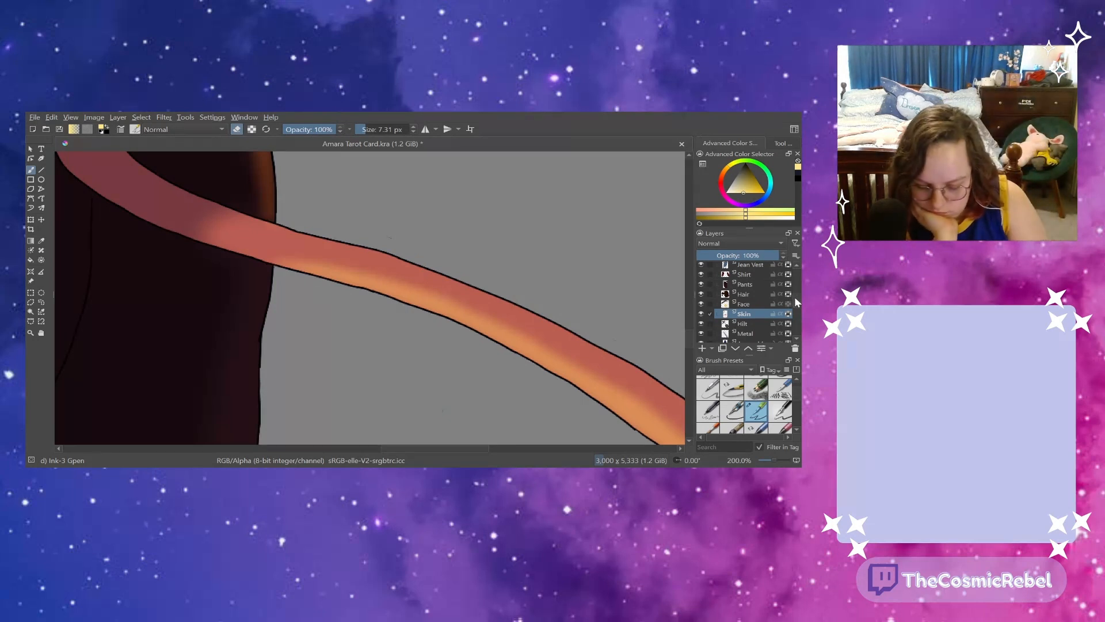
{"action": "scroll", "coordinate": [792, 292], "scroll_direction": "up", "scroll_amount": 3}
{"action": "left_click", "coordinate": [750, 280]}
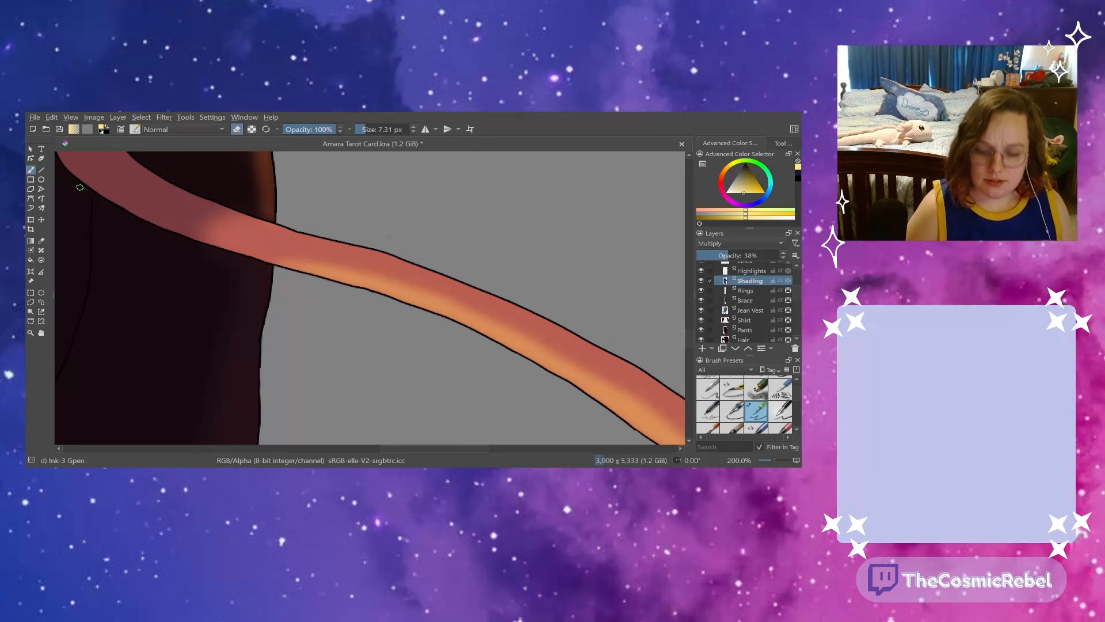
- Show the Background group again and check the whole card at 12.5% zoom
{"action": "left_click_drag", "start_coordinate": [382, 448], "coordinate": [435, 447]}
{"action": "left_click_drag", "start_coordinate": [689, 340], "coordinate": [689, 317]}
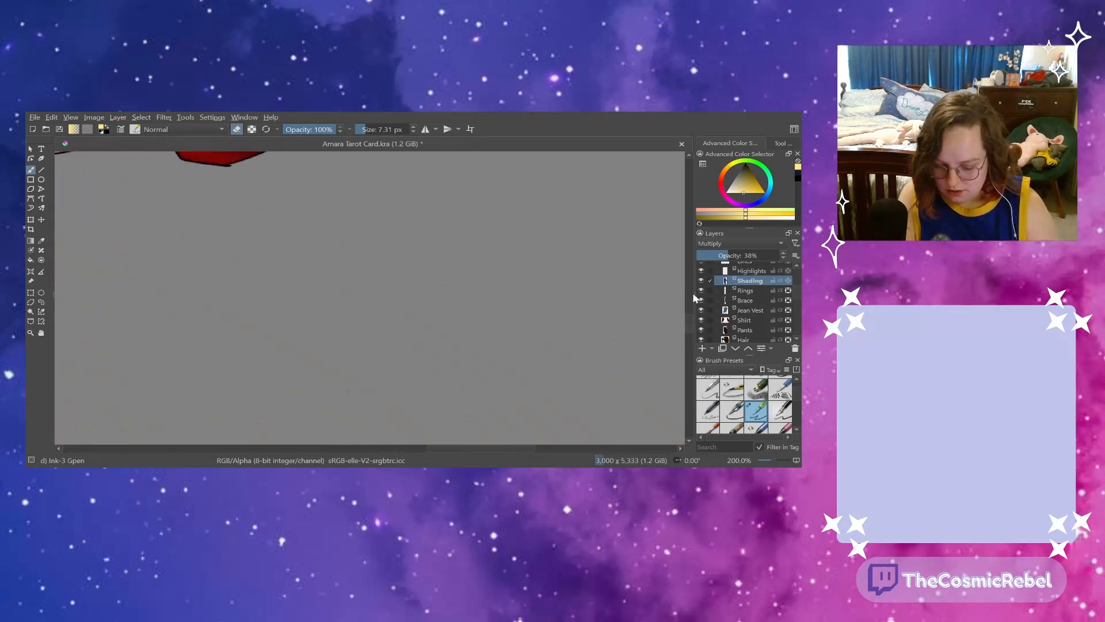
{"action": "scroll", "coordinate": [790, 290], "scroll_direction": "up", "scroll_amount": 2}
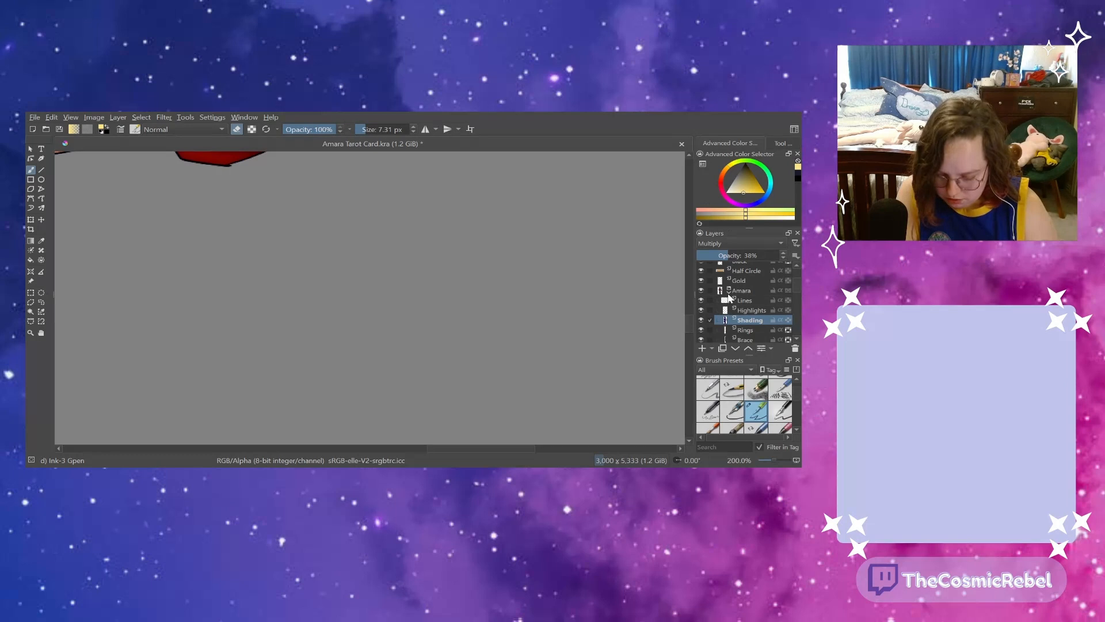
{"action": "scroll", "coordinate": [793, 305], "scroll_direction": "up", "scroll_amount": 6}
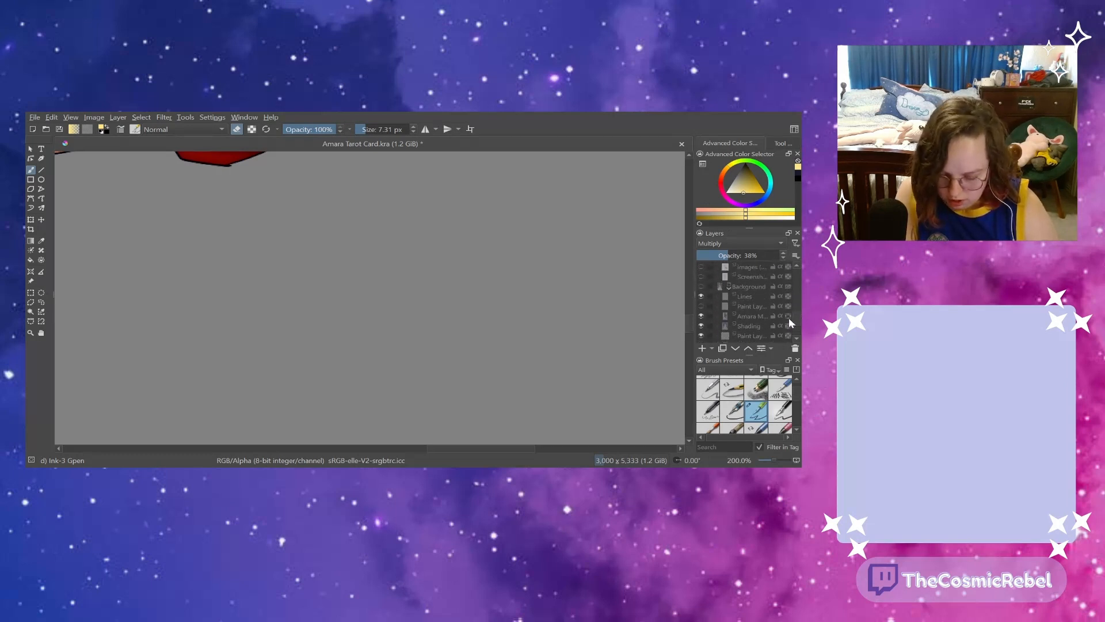
{"action": "left_click", "coordinate": [701, 288]}
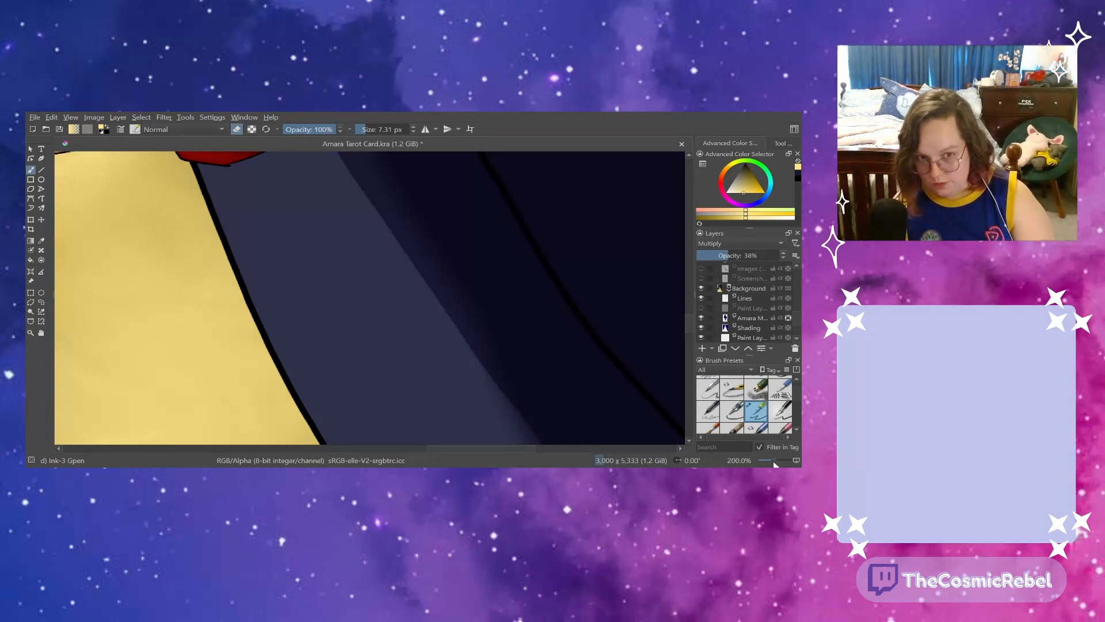
{"action": "left_click_drag", "start_coordinate": [774, 460], "coordinate": [768, 461]}
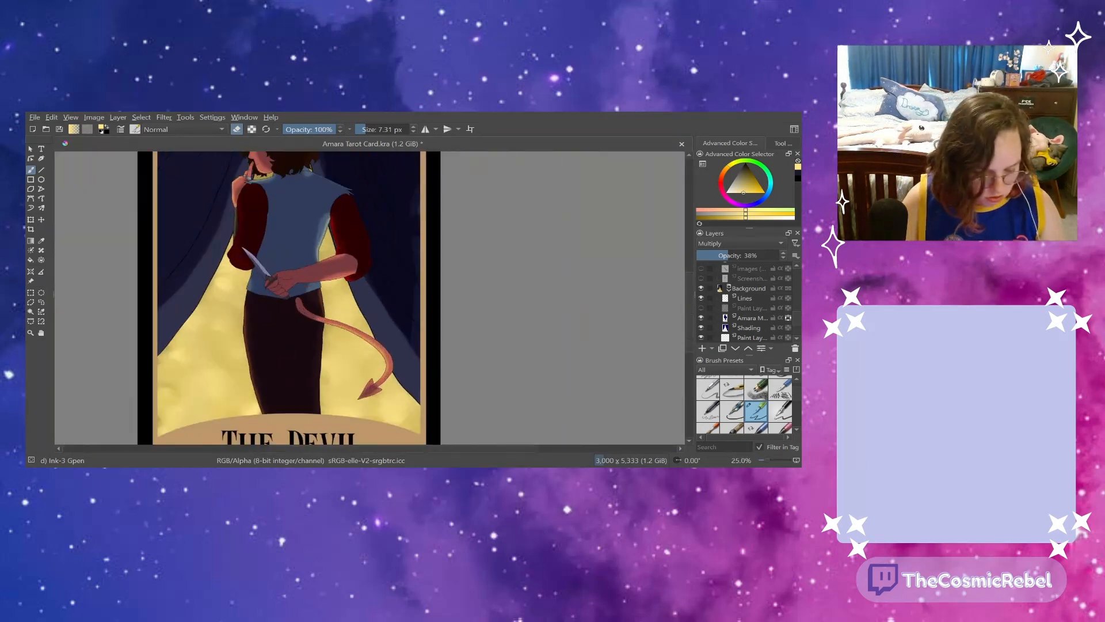
{"action": "scroll", "coordinate": [282, 459], "scroll_direction": "left", "scroll_amount": 3}
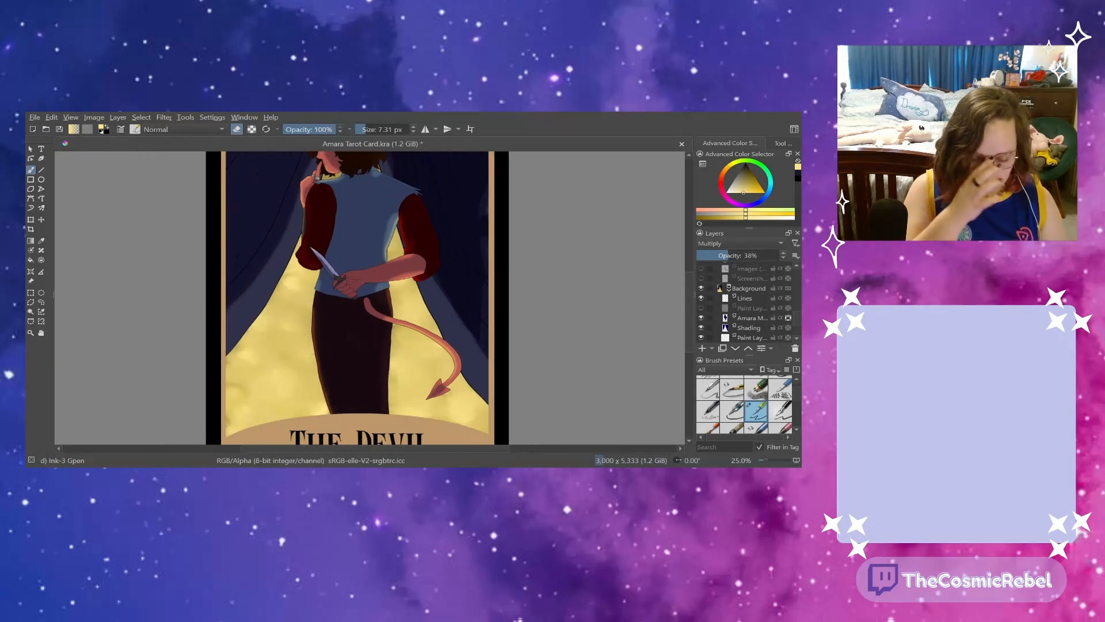
{"action": "left_click_drag", "start_coordinate": [691, 298], "coordinate": [689, 272]}
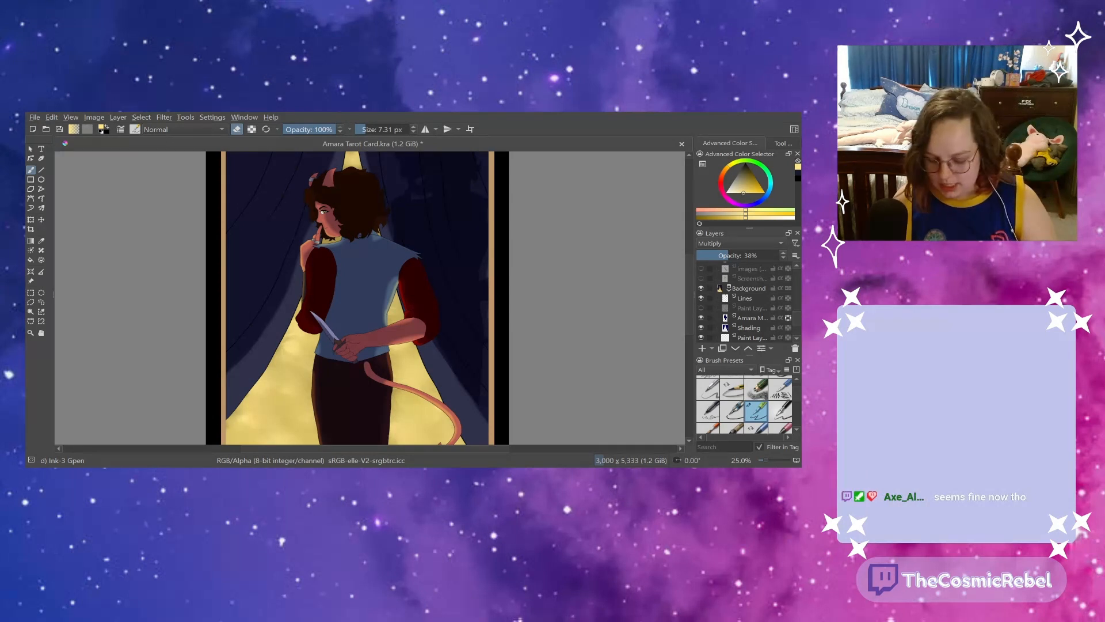
{"action": "left_click", "coordinate": [764, 459]}
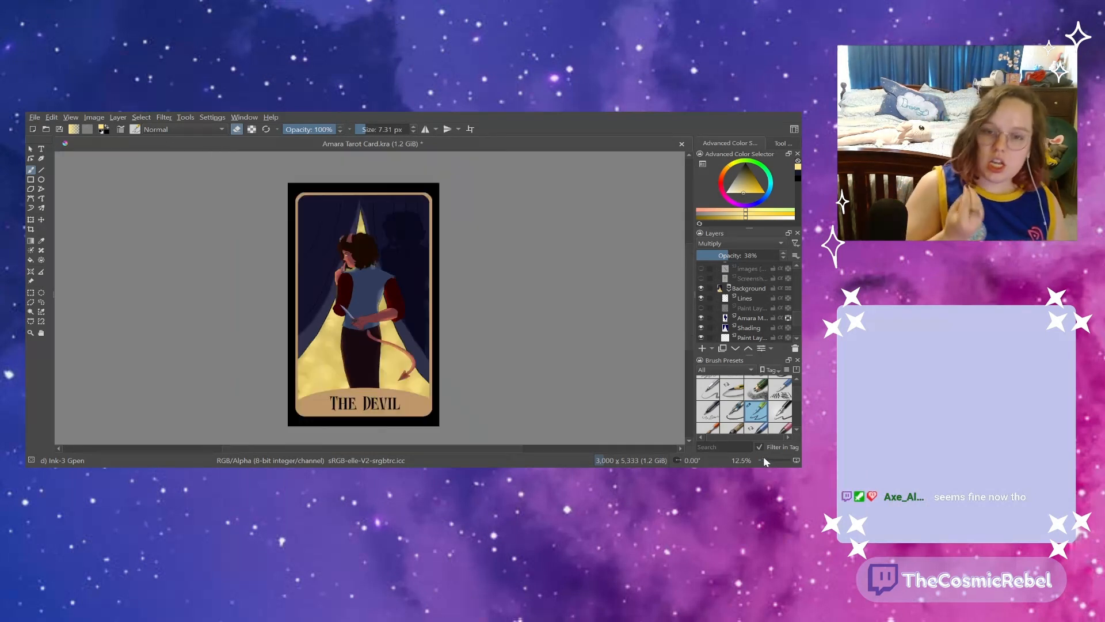
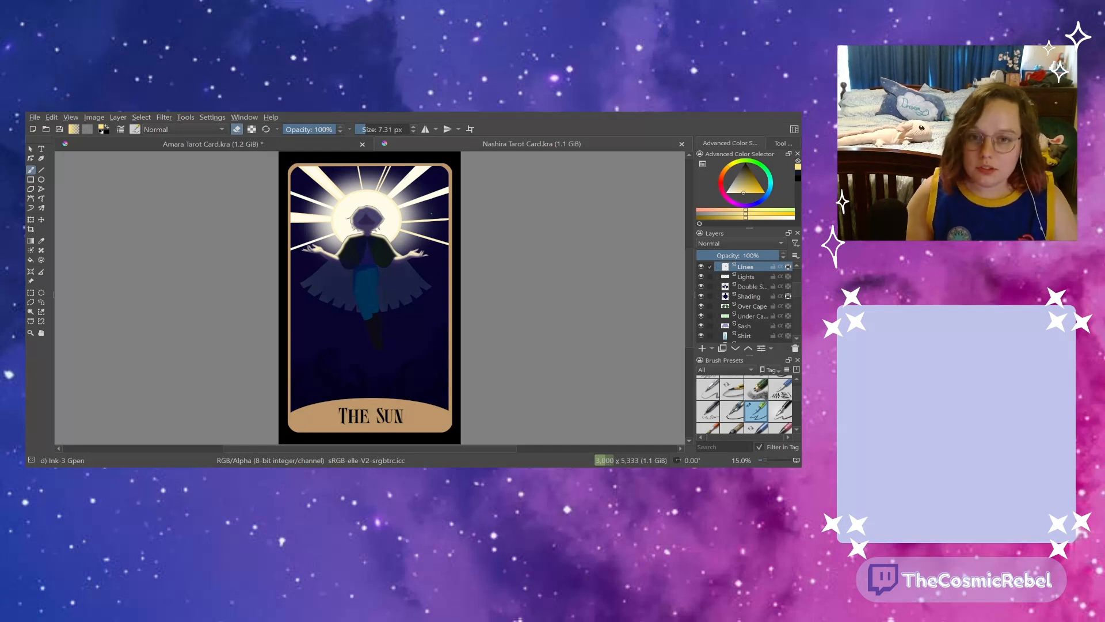
- On The Devil card, make the Lines layer active and sample the horn's red as the painting colour
{"action": "left_click", "coordinate": [142, 144]}
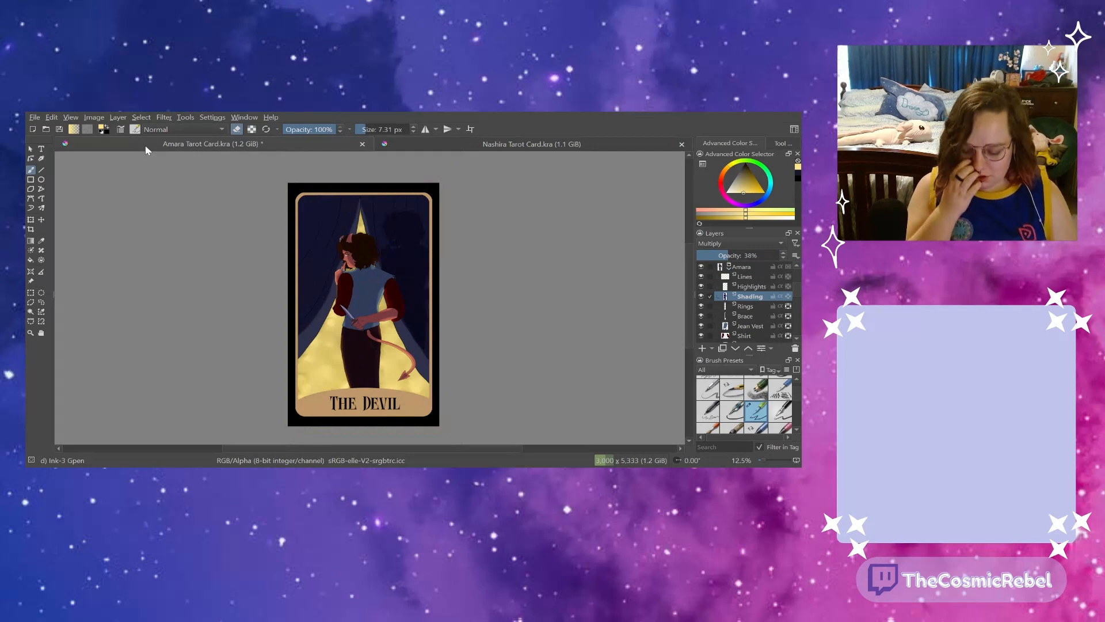
{"action": "left_click", "coordinate": [745, 276]}
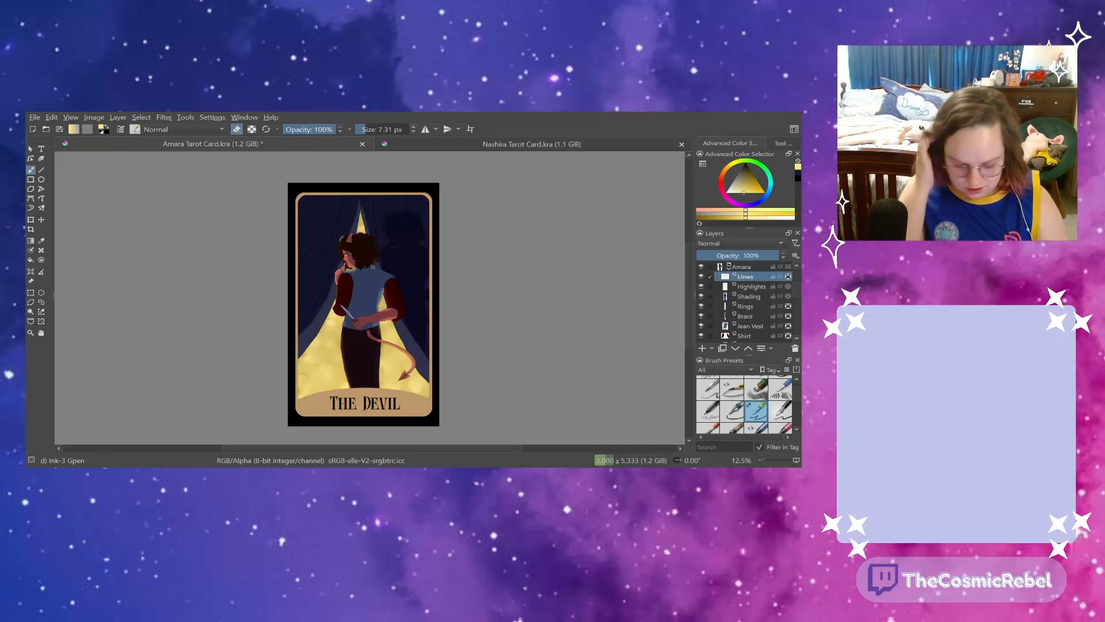
{"action": "left_click", "coordinate": [41, 241]}
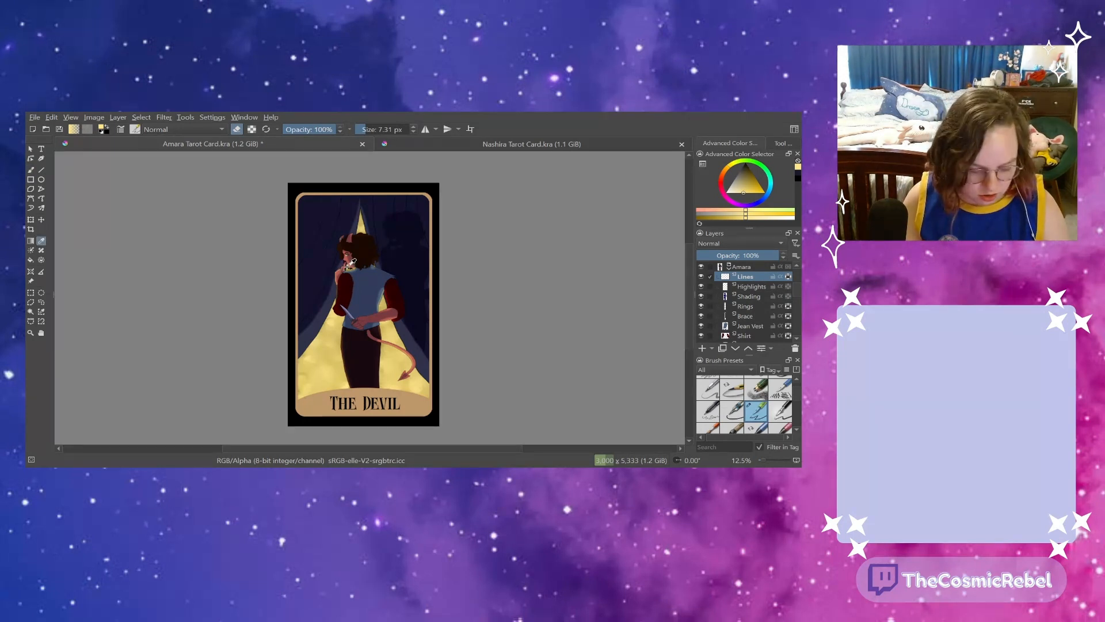
{"action": "left_click", "coordinate": [351, 238]}
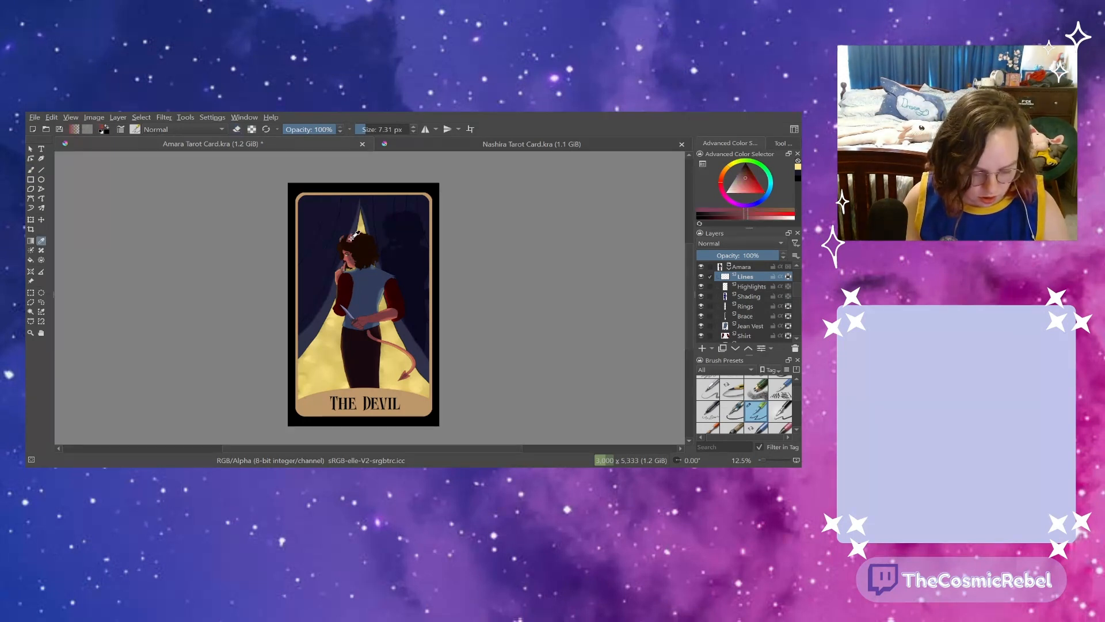
- Tint the line art around the head with the Airbrush Soft brush at 148.76 px in a darker red
{"action": "left_click", "coordinate": [31, 170]}
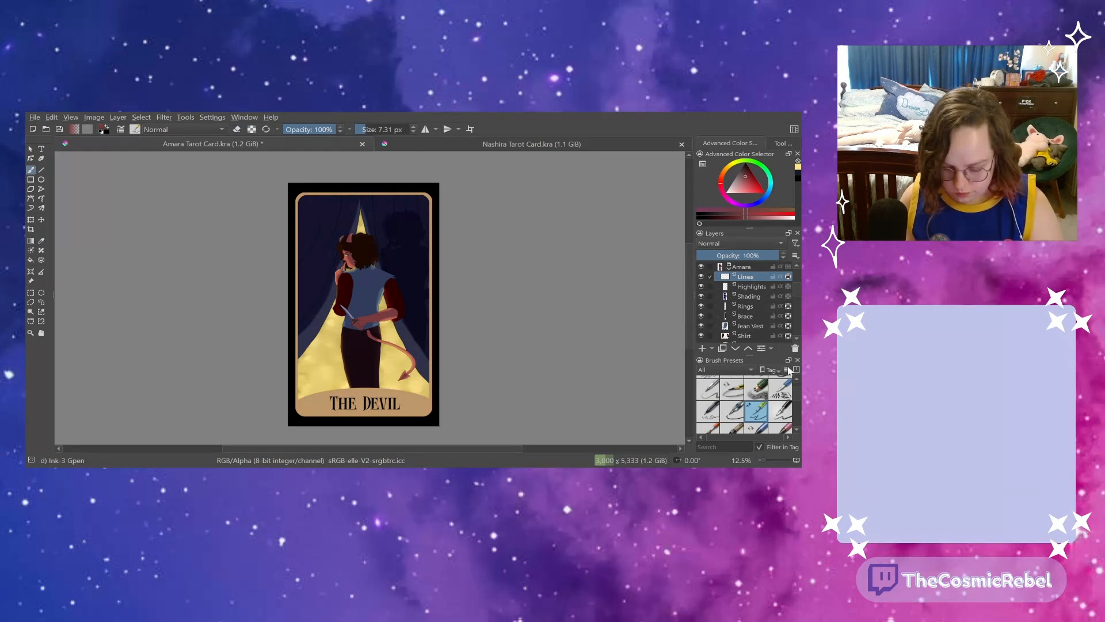
{"action": "scroll", "coordinate": [777, 397], "scroll_direction": "up", "scroll_amount": 2}
{"action": "left_click", "coordinate": [781, 384]}
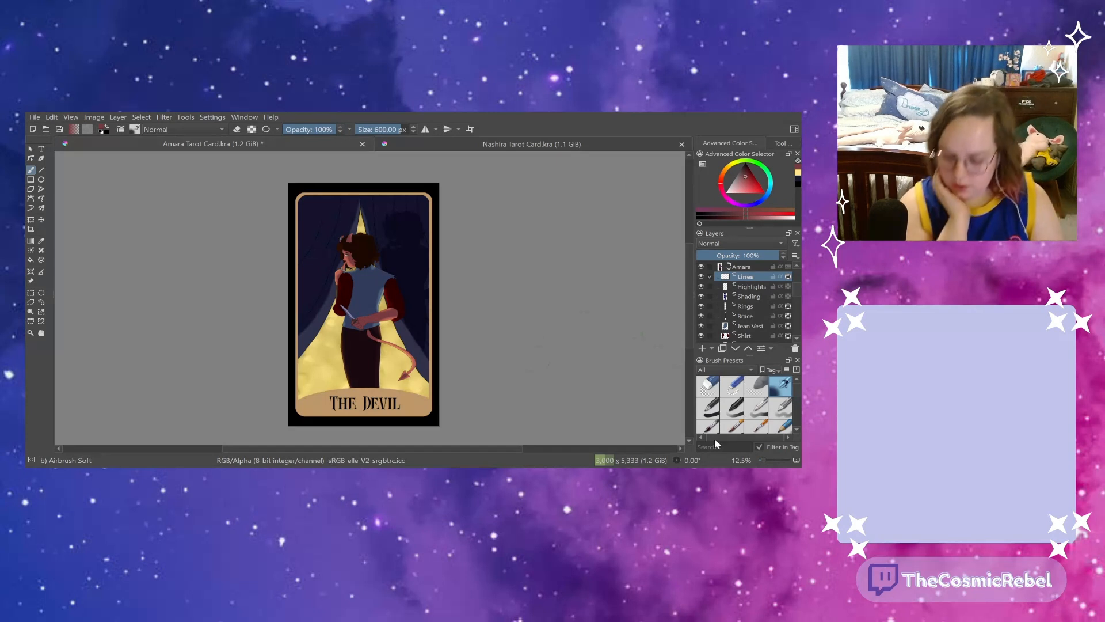
{"action": "left_click_drag", "start_coordinate": [760, 460], "coordinate": [767, 460]}
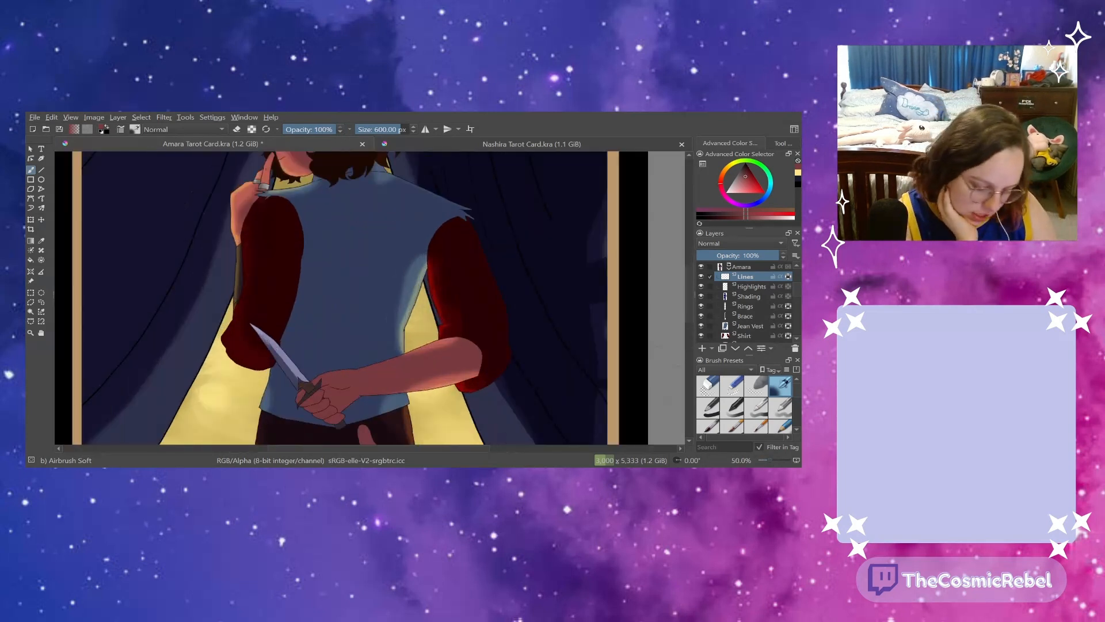
{"action": "left_click_drag", "start_coordinate": [689, 322], "coordinate": [685, 267]}
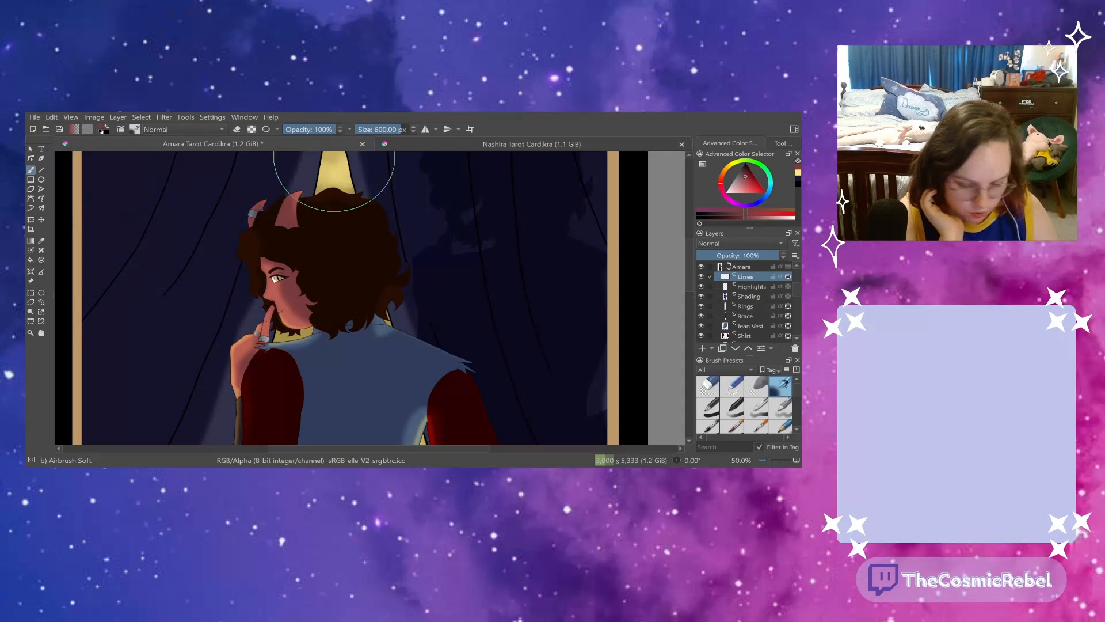
{"action": "left_click", "coordinate": [726, 216]}
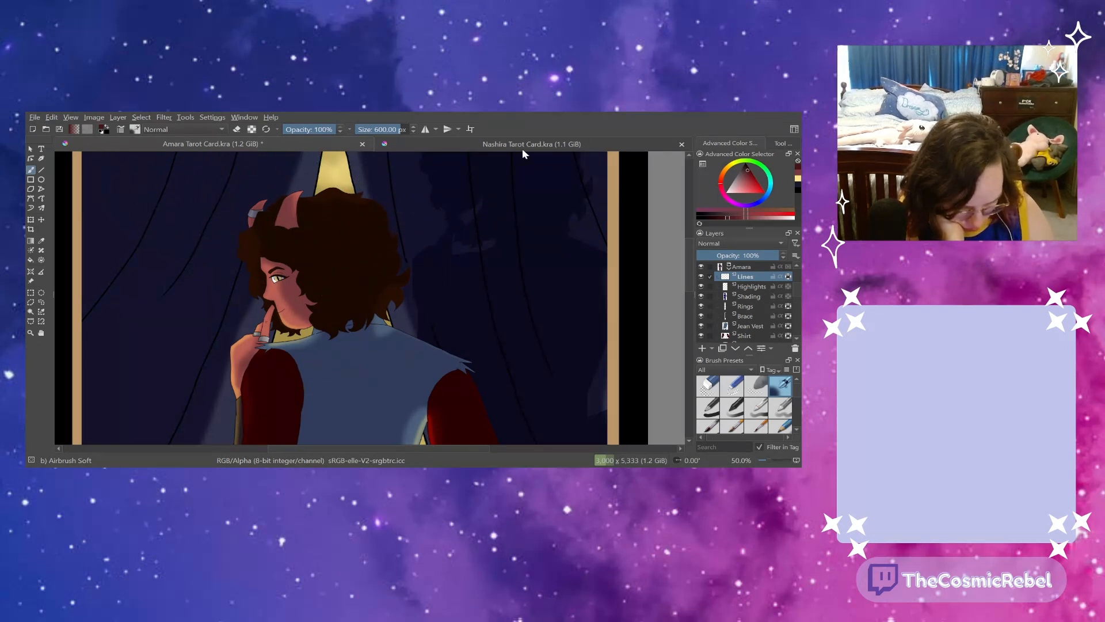
{"action": "left_click", "coordinate": [383, 129]}
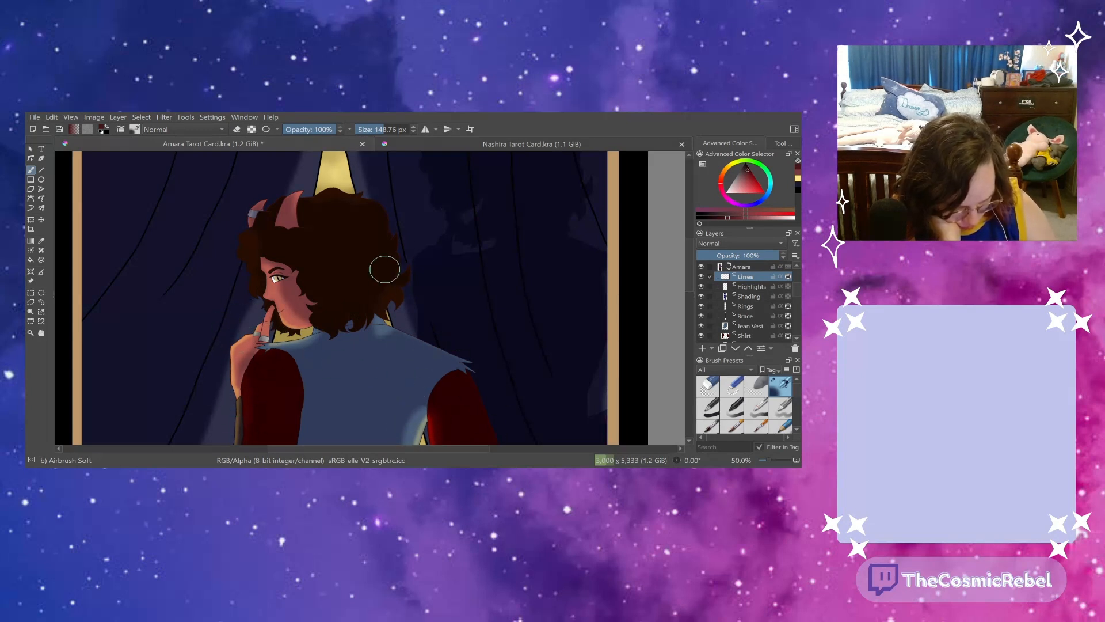
- Airbrush the line art dark red down the body, from the vest and arms over the pants to the tail tip
{"action": "left_click_drag", "start_coordinate": [689, 281], "coordinate": [690, 313]}
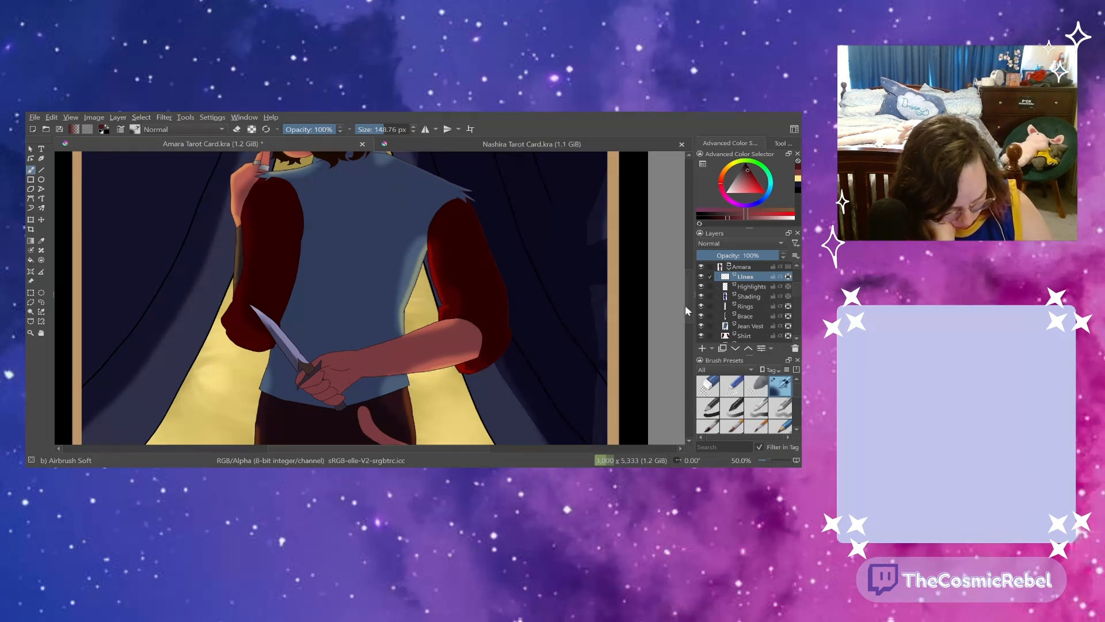
{"action": "scroll", "coordinate": [686, 330], "scroll_direction": "down", "scroll_amount": 3}
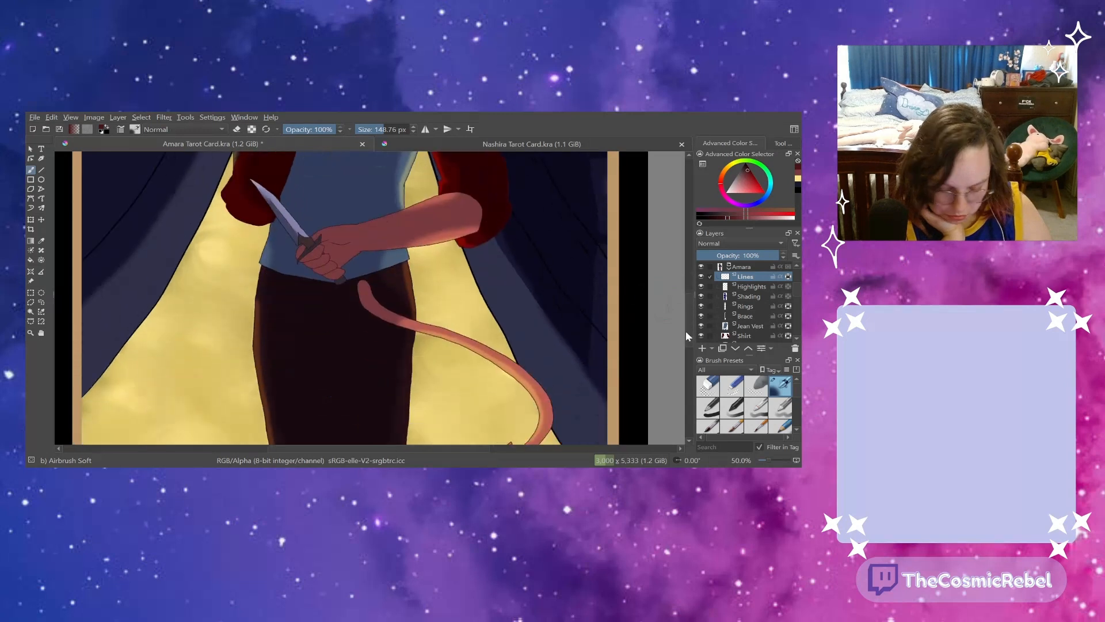
{"action": "scroll", "coordinate": [685, 330], "scroll_direction": "down", "scroll_amount": 2}
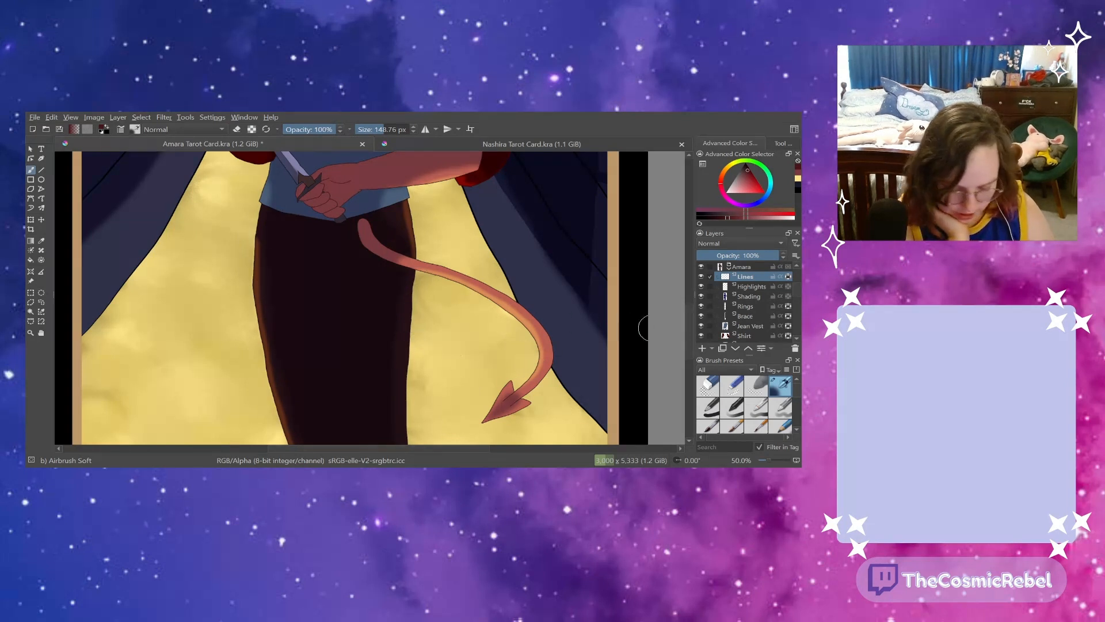
{"action": "scroll", "coordinate": [644, 329], "scroll_direction": "down", "scroll_amount": 3}
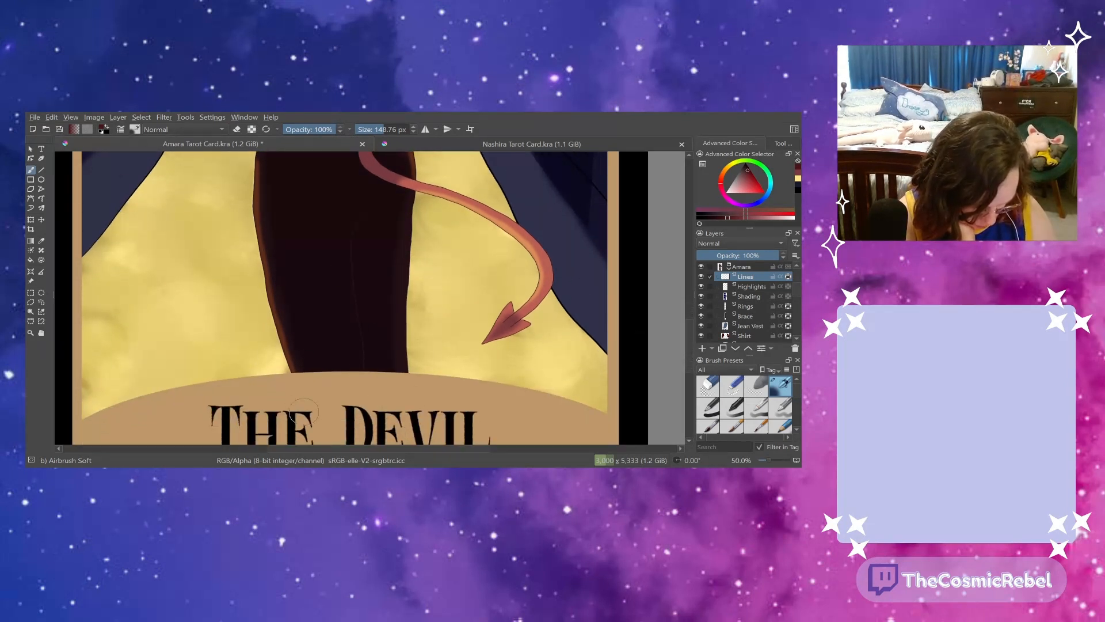
- Work back up the figure from the pants to the face, tinting the remaining line art with the same soft airbrush
{"action": "left_click_drag", "start_coordinate": [690, 337], "coordinate": [690, 309]}
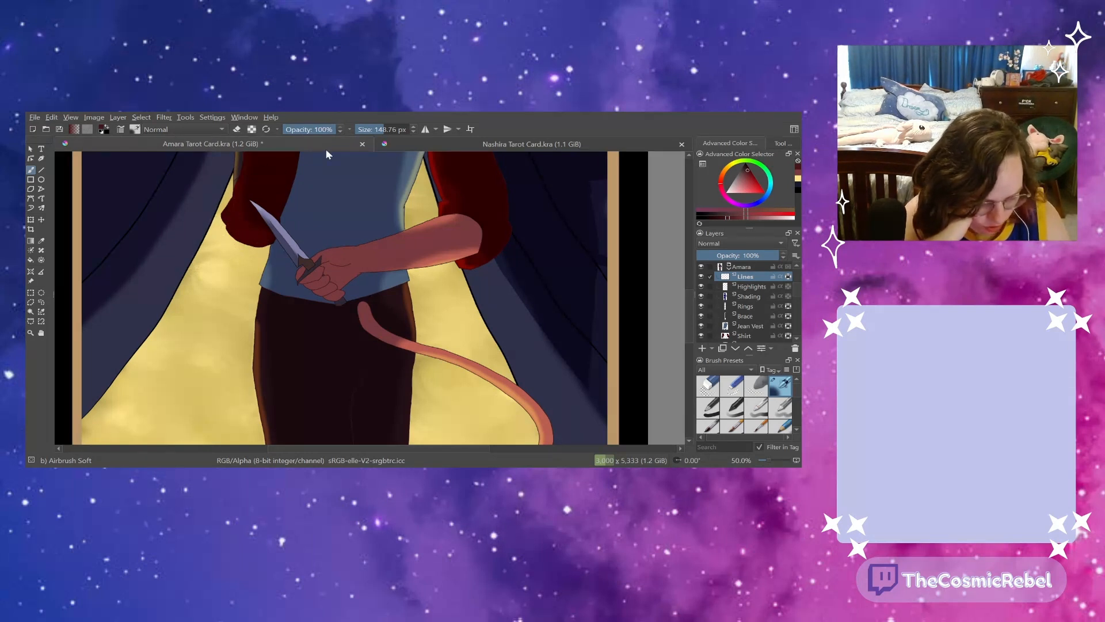
{"action": "scroll", "coordinate": [686, 304], "scroll_direction": "up", "scroll_amount": 5}
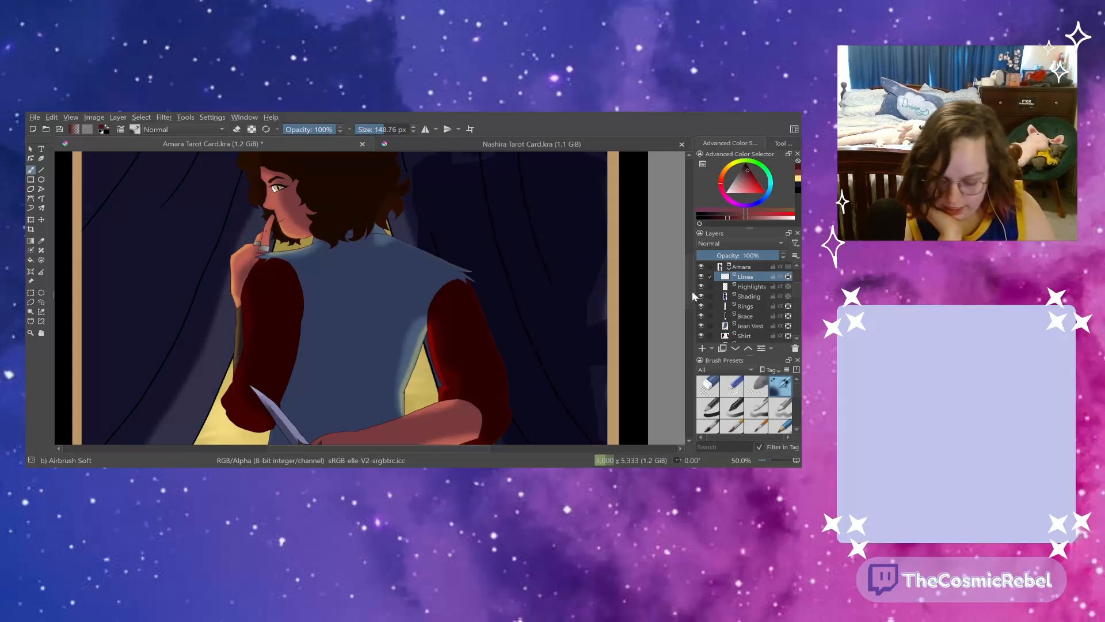
{"action": "scroll", "coordinate": [688, 282], "scroll_direction": "up", "scroll_amount": 2}
{"action": "scroll", "coordinate": [686, 278], "scroll_direction": "up", "scroll_amount": 1}
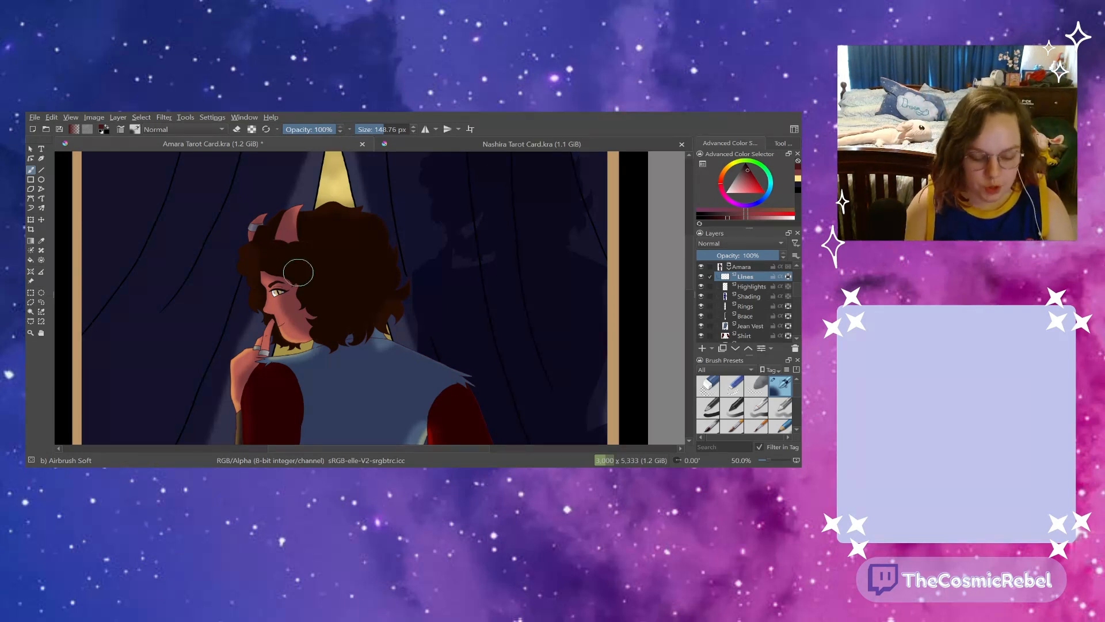
- Switch to the Ink-3 Gpen brush and set its size to 4.44 px for line work on the hair
{"action": "scroll", "coordinate": [749, 403], "scroll_direction": "down", "scroll_amount": 3}
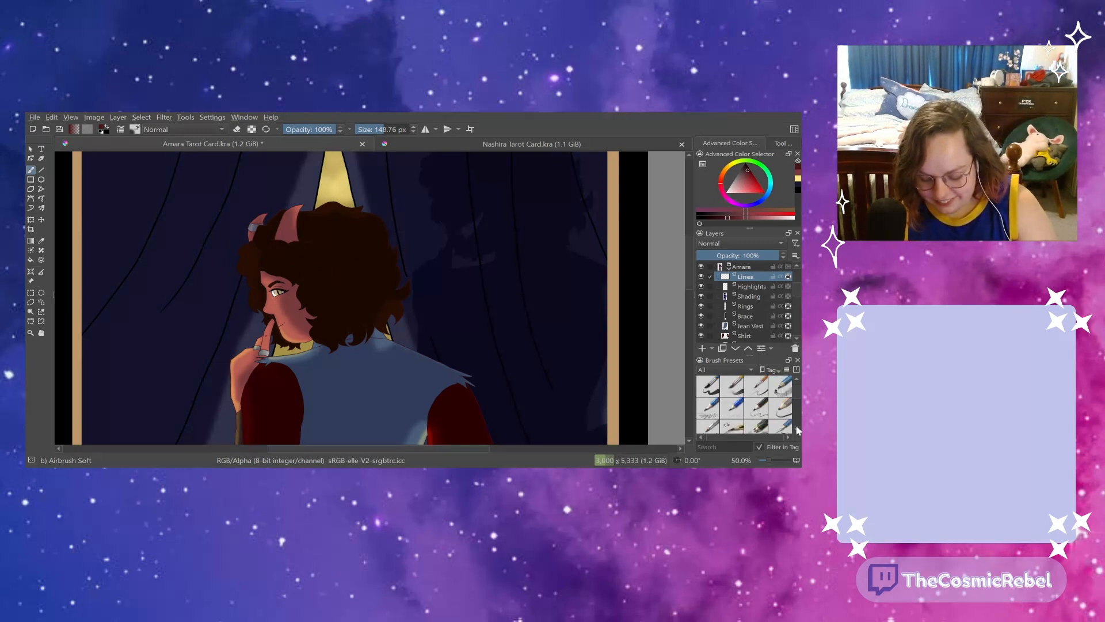
{"action": "left_click", "coordinate": [756, 408]}
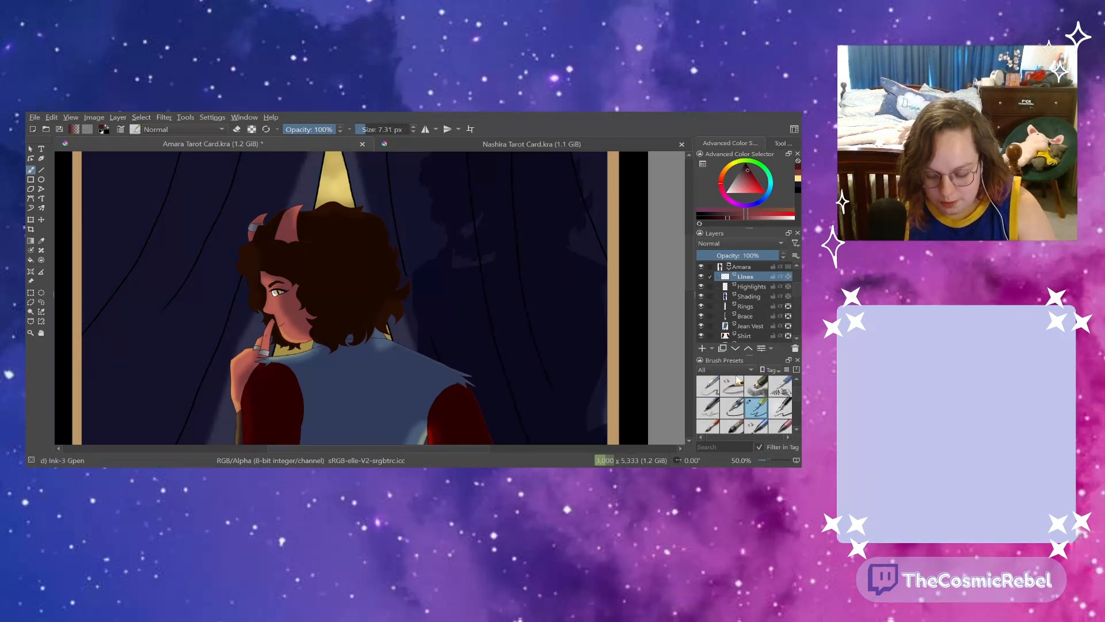
{"action": "left_click_drag", "start_coordinate": [764, 458], "coordinate": [773, 457]}
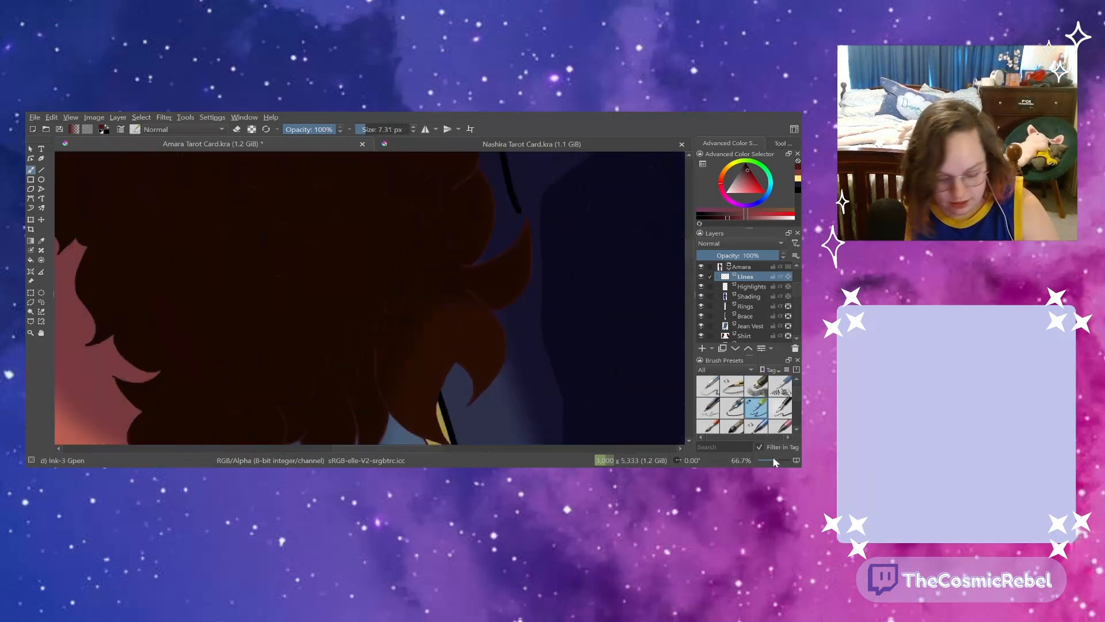
{"action": "left_click", "coordinate": [365, 126]}
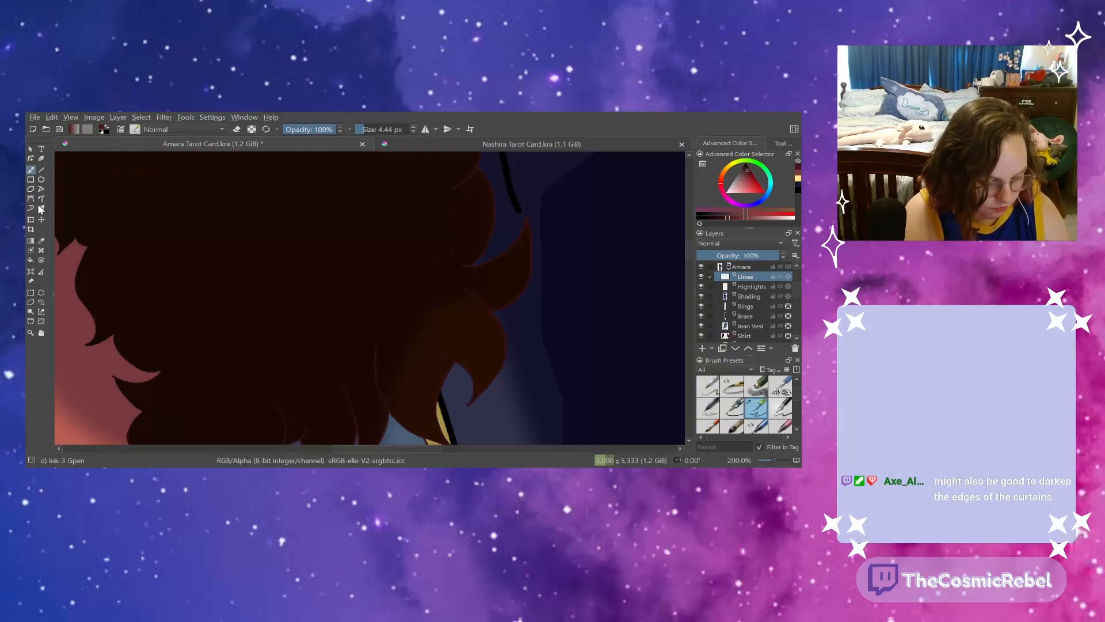
- Sample a very dark red and draw thin strand lines in the lower curls and in the hair above the forehead
{"action": "left_click", "coordinate": [41, 241]}
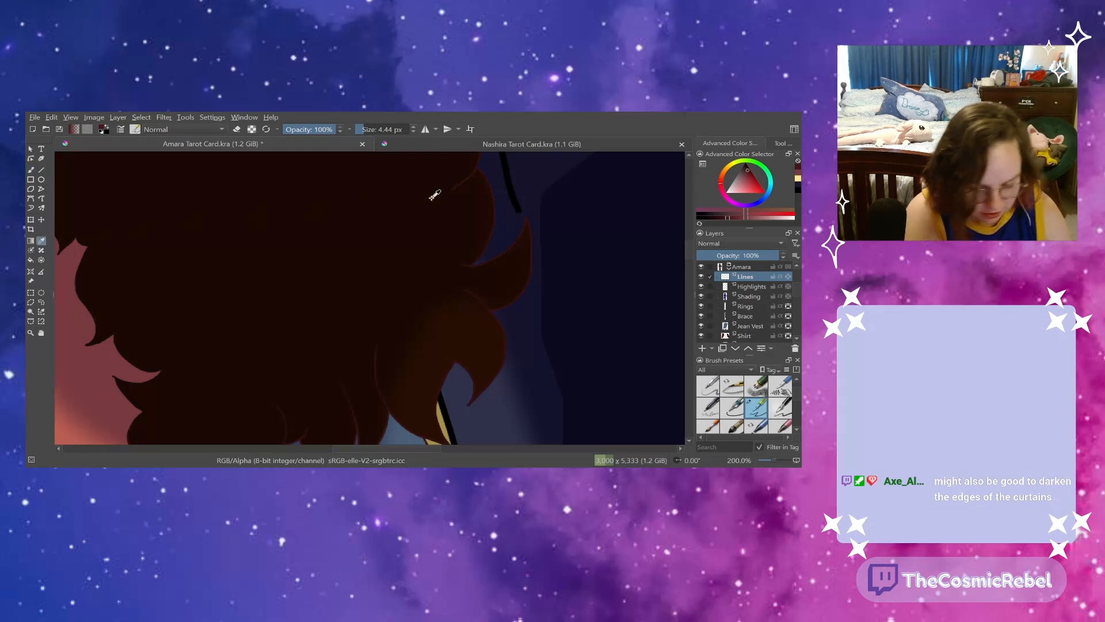
{"action": "left_click", "coordinate": [528, 214]}
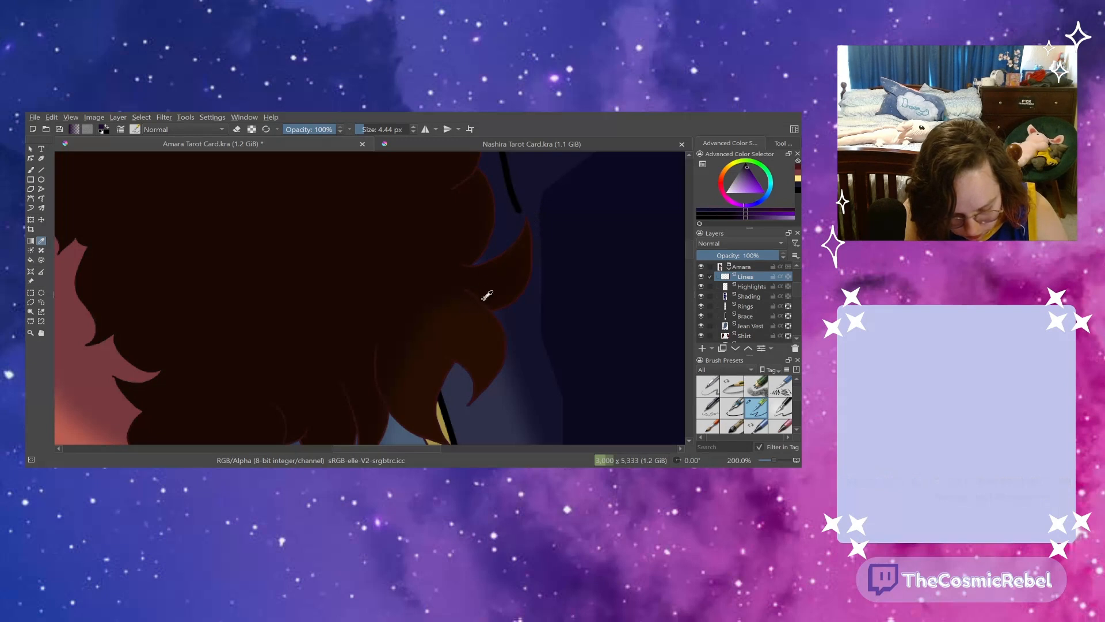
{"action": "left_click_drag", "start_coordinate": [772, 459], "coordinate": [776, 455]}
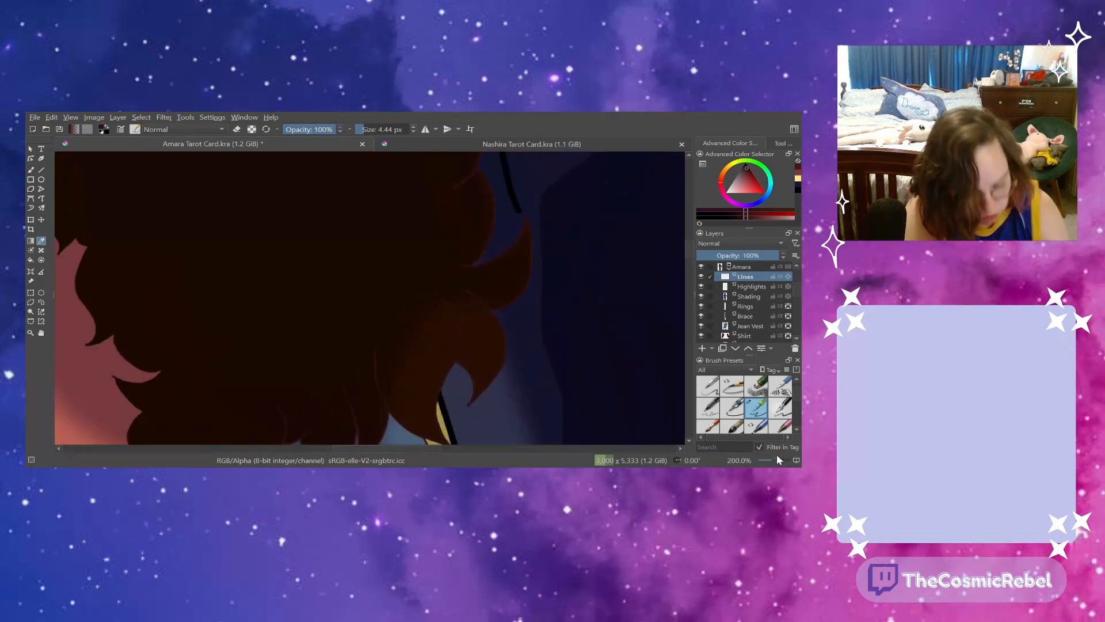
{"action": "key", "text": "b"}
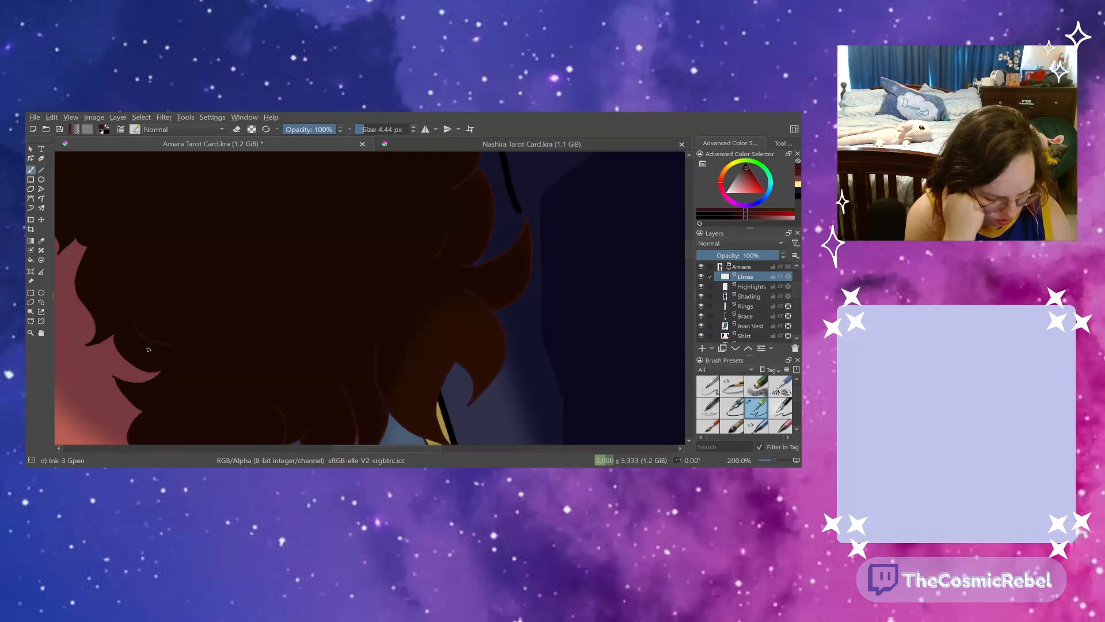
{"action": "left_click_drag", "start_coordinate": [324, 447], "coordinate": [288, 451]}
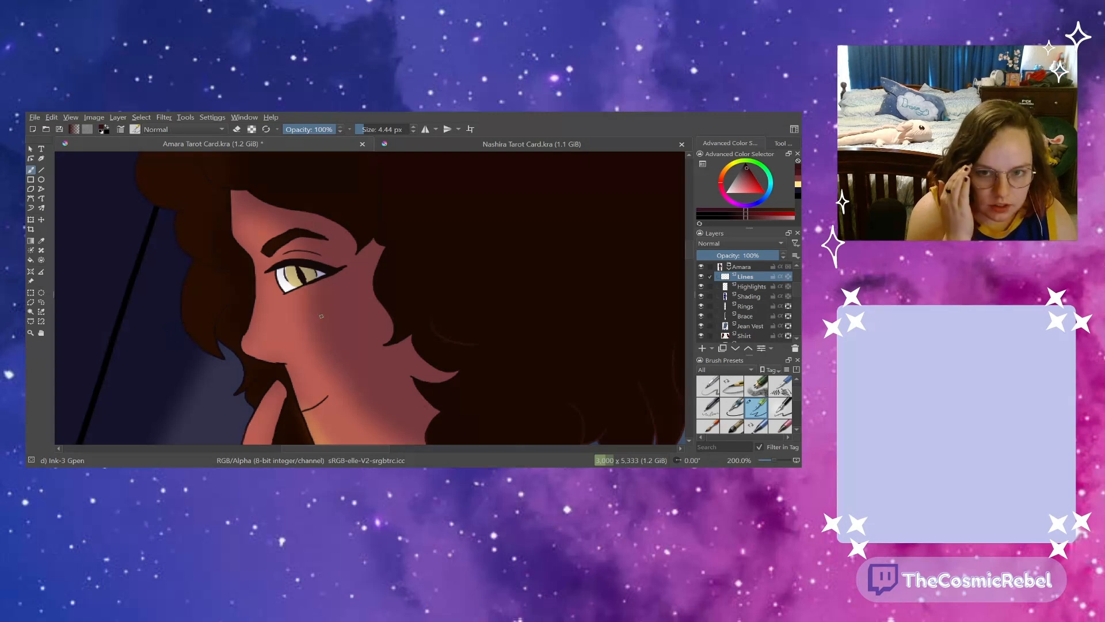
{"action": "scroll", "coordinate": [689, 253], "scroll_direction": "up", "scroll_amount": 3}
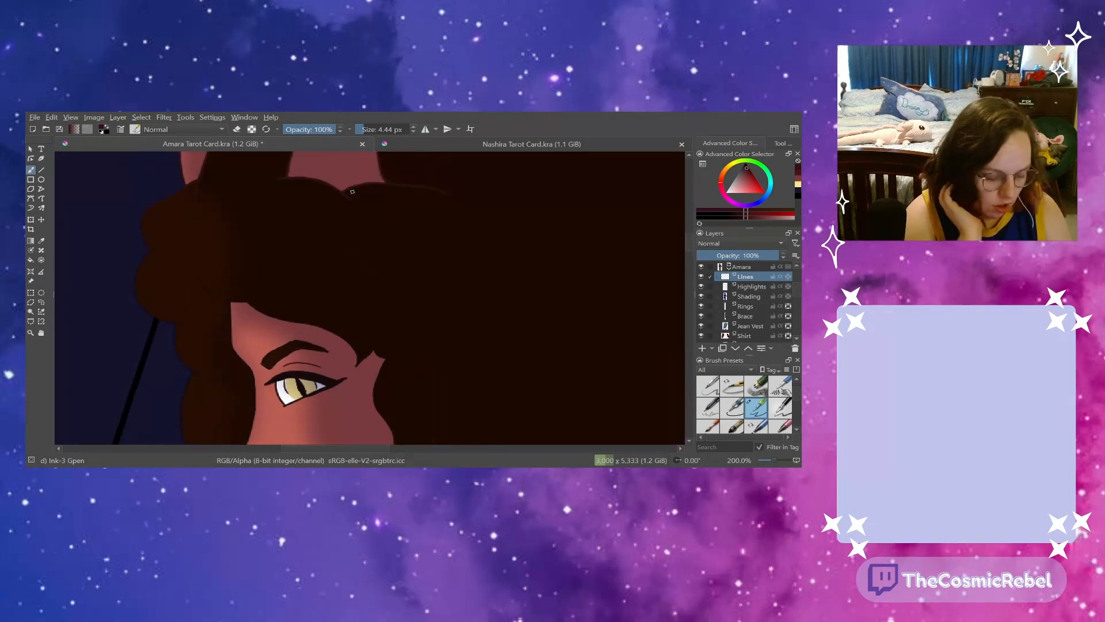
- Switch to The Sun card, Nashira Tarot Card.kra, and close that document
{"action": "left_click", "coordinate": [415, 145]}
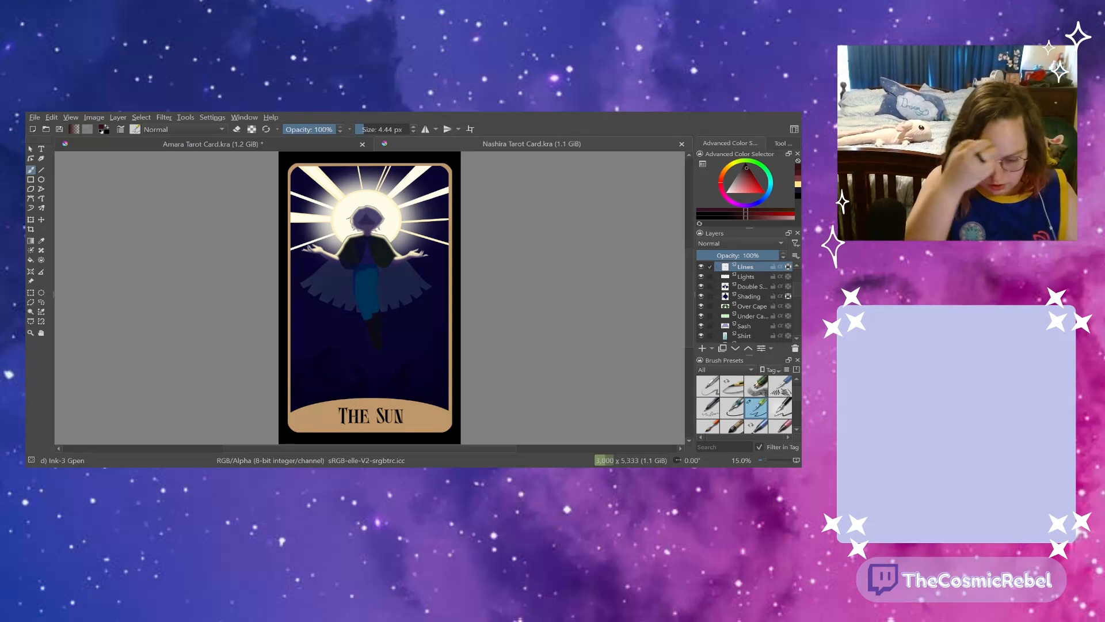
{"action": "left_click", "coordinate": [682, 144]}
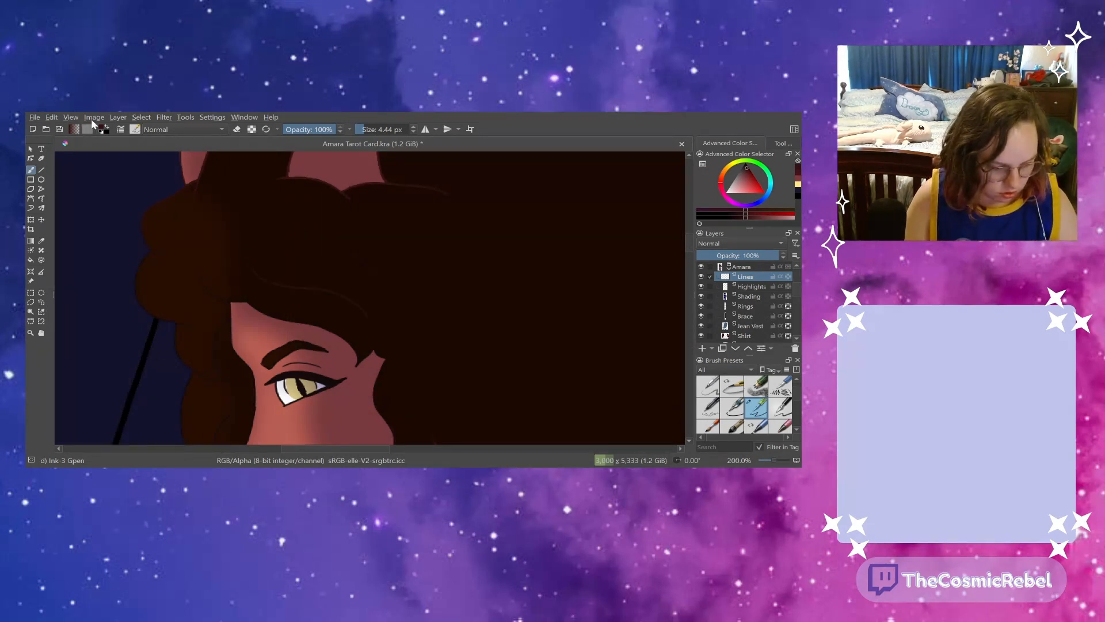
- Draw curved strand lines across the crown and back of the hair, checking the whole head at 66.7% zoom
{"action": "left_click_drag", "start_coordinate": [278, 448], "coordinate": [344, 451]}
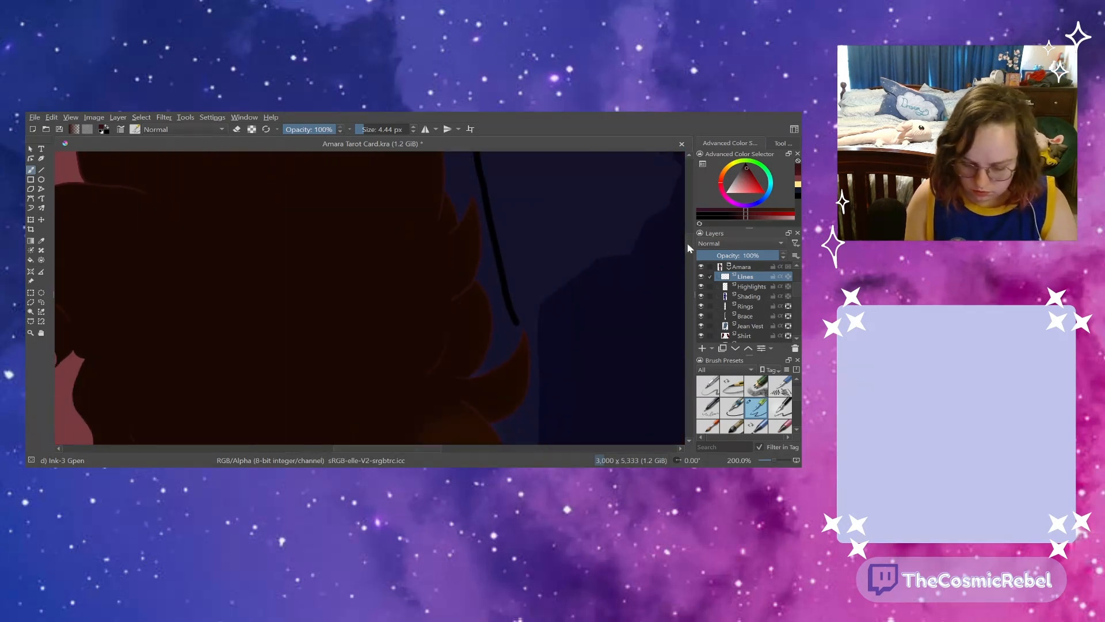
{"action": "scroll", "coordinate": [686, 242], "scroll_direction": "up", "scroll_amount": 3}
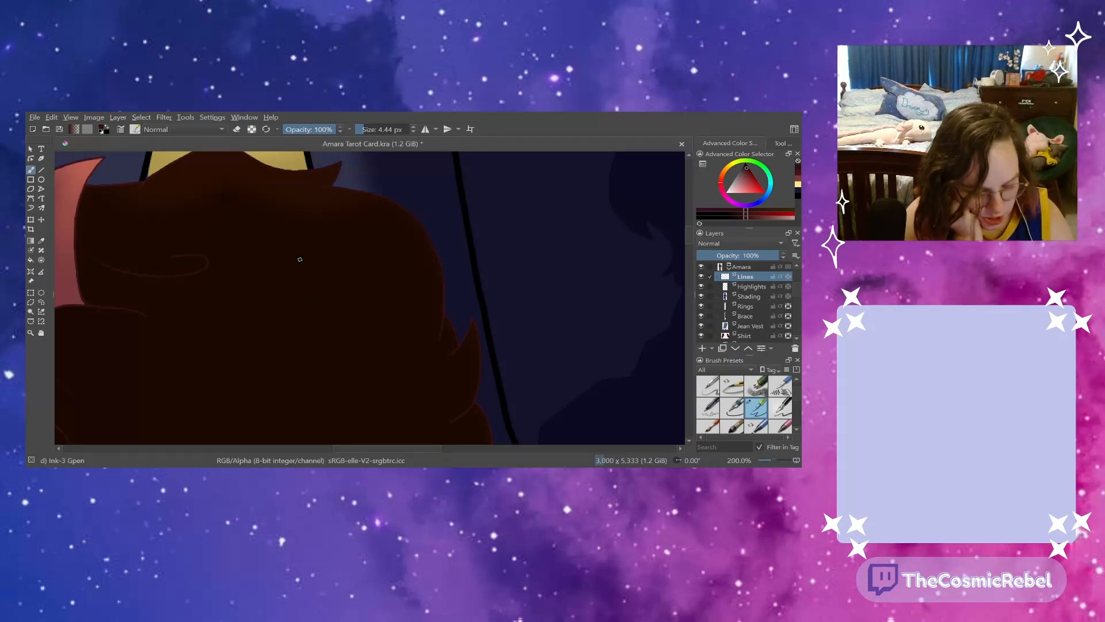
{"action": "mouse_move", "coordinate": [280, 248]}
{"action": "left_mouse_down"}
{"action": "mouse_move", "coordinate": [336, 272]}
{"action": "mouse_move", "coordinate": [363, 345]}
{"action": "left_mouse_up"}
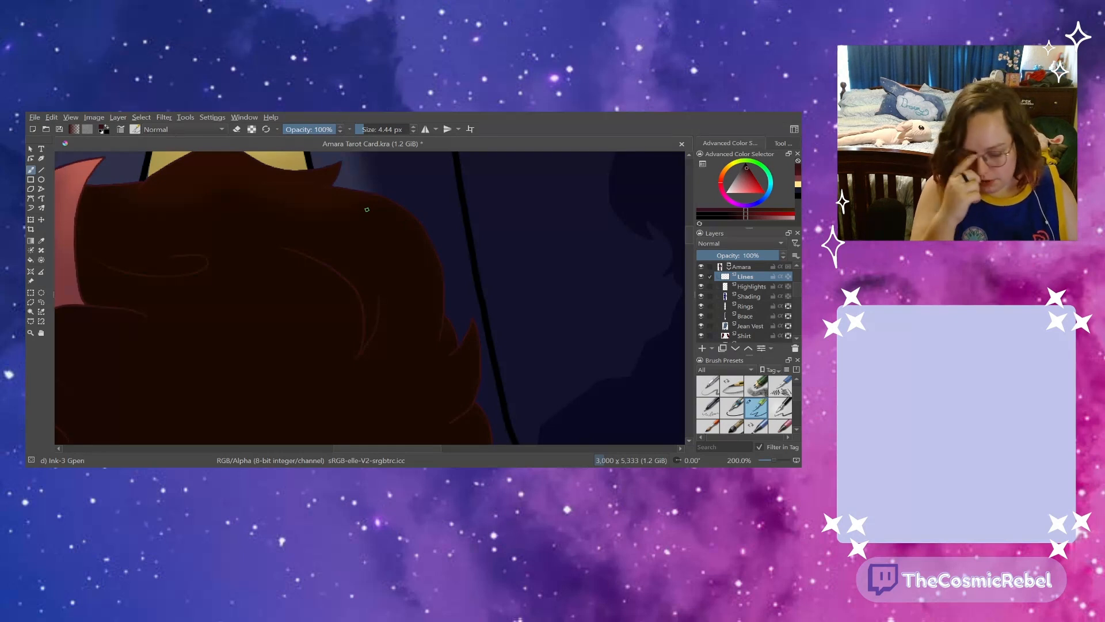
{"action": "left_click_drag", "start_coordinate": [689, 238], "coordinate": [686, 247]}
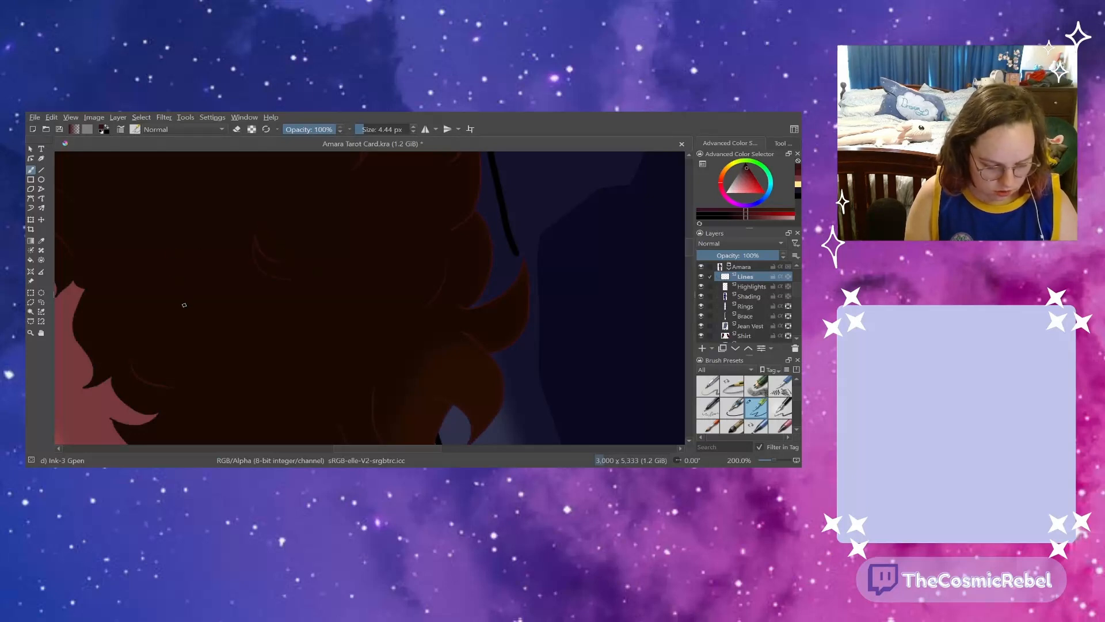
{"action": "left_click", "coordinate": [771, 459]}
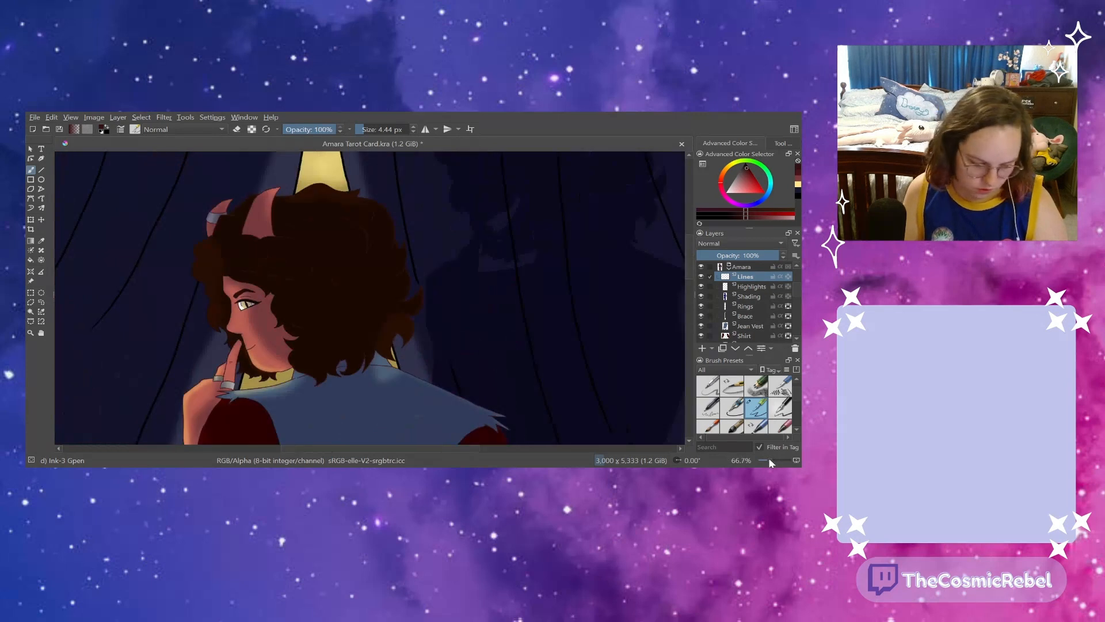
{"action": "left_click_drag", "start_coordinate": [769, 458], "coordinate": [775, 451]}
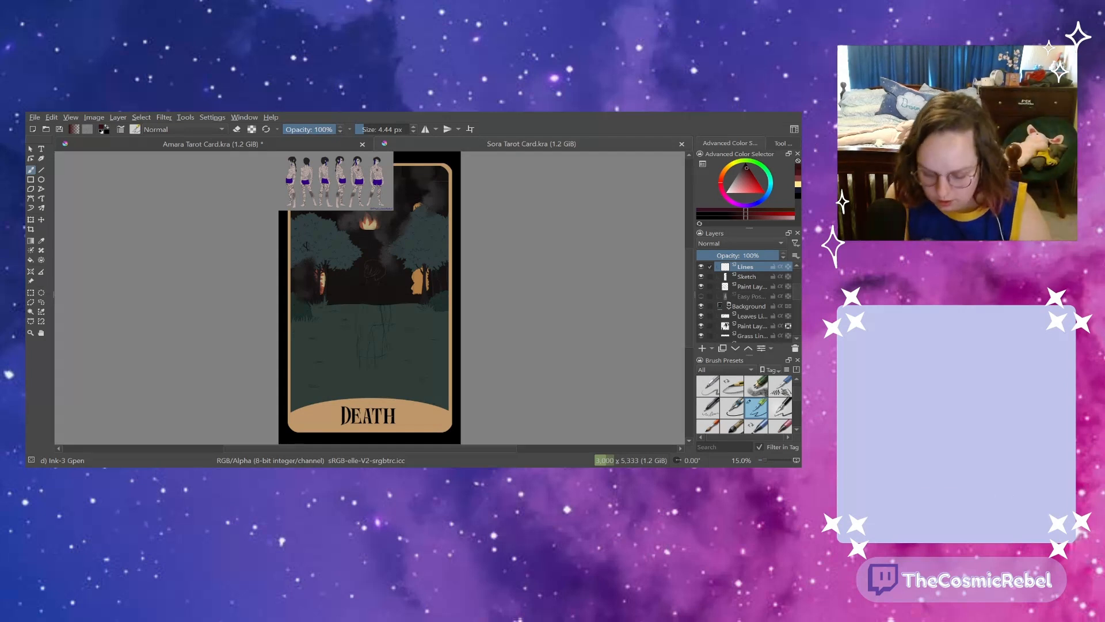
- Hide the character reference image on the Death card and close Sora Tarot Card.kra
{"action": "scroll", "coordinate": [717, 248], "scroll_direction": "up", "scroll_amount": 2}
{"action": "left_click", "coordinate": [702, 266]}
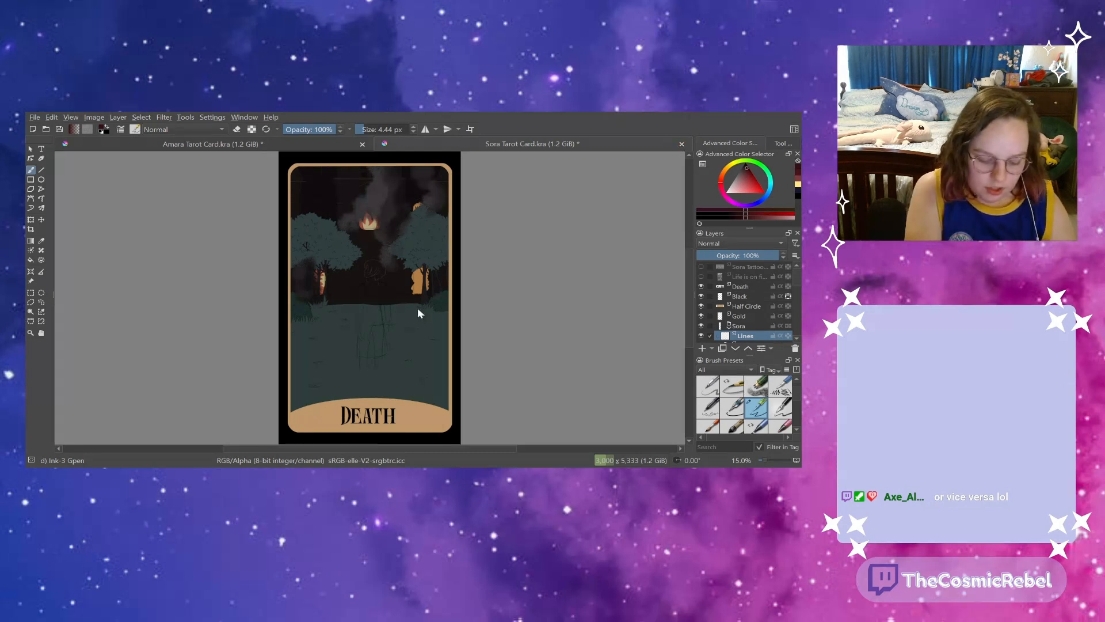
{"action": "left_click", "coordinate": [458, 309]}
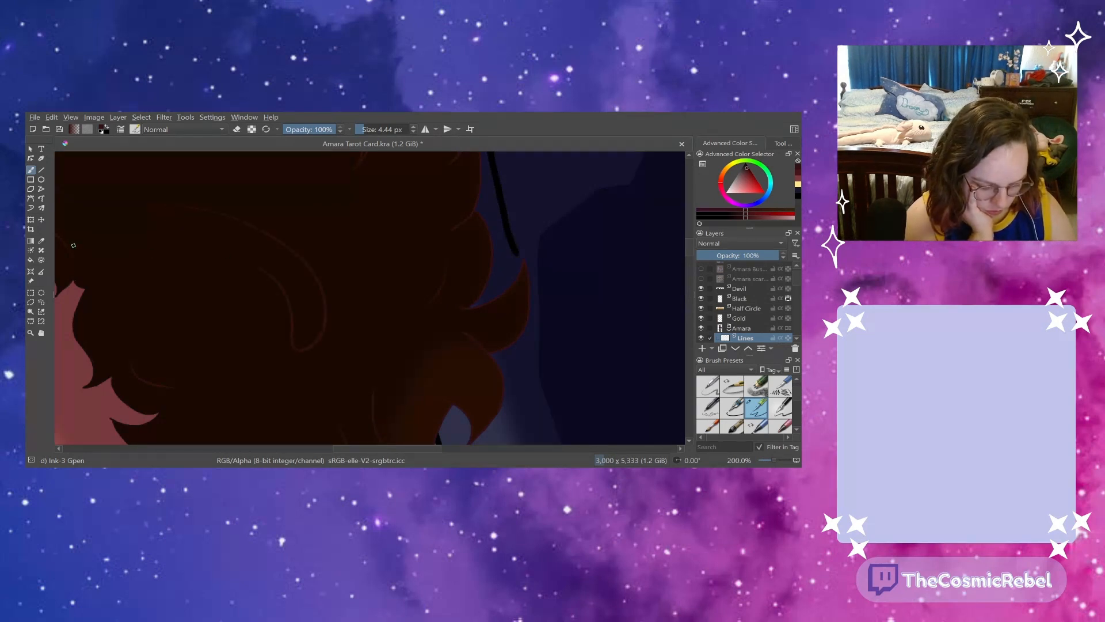
- Draw thin curved strand lines in the dark hair beside the face, redoing strokes that do not fit
{"action": "left_click", "coordinate": [58, 130]}
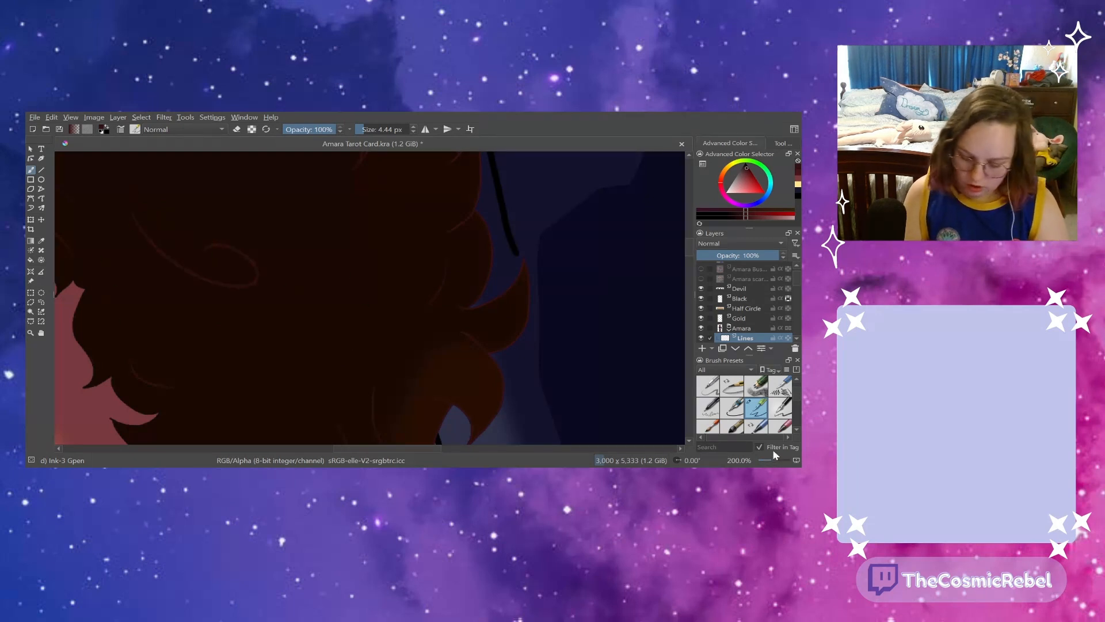
{"action": "left_click_drag", "start_coordinate": [774, 460], "coordinate": [774, 460]}
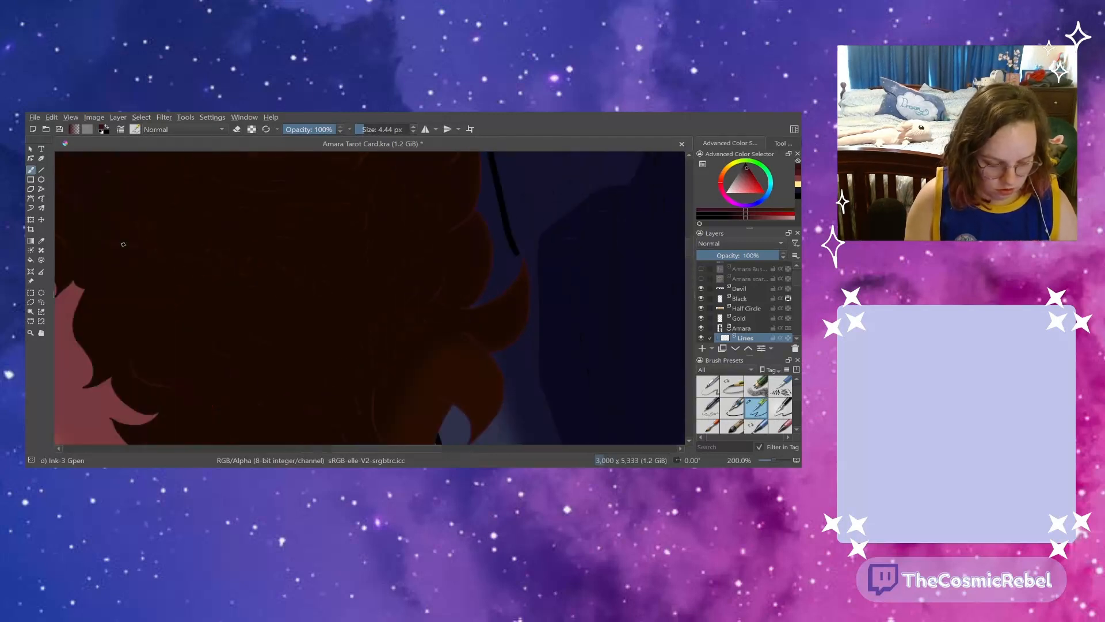
{"action": "mouse_move", "coordinate": [341, 447]}
{"action": "left_mouse_down"}
{"action": "mouse_move", "coordinate": [289, 435]}
{"action": "mouse_move", "coordinate": [333, 441]}
{"action": "mouse_move", "coordinate": [320, 440]}
{"action": "left_mouse_up"}
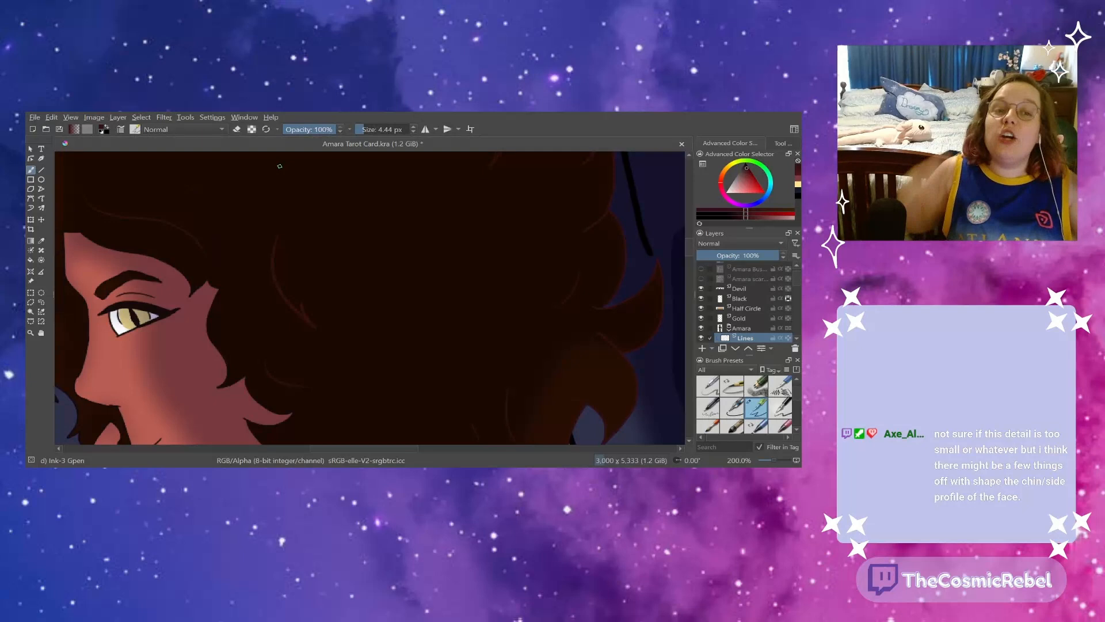
- Set the brush size to 2.43 px at the chin, then try a line along the jaw and undo it
{"action": "left_click_drag", "start_coordinate": [328, 449], "coordinate": [282, 450]}
{"action": "left_click_drag", "start_coordinate": [689, 230], "coordinate": [695, 262]}
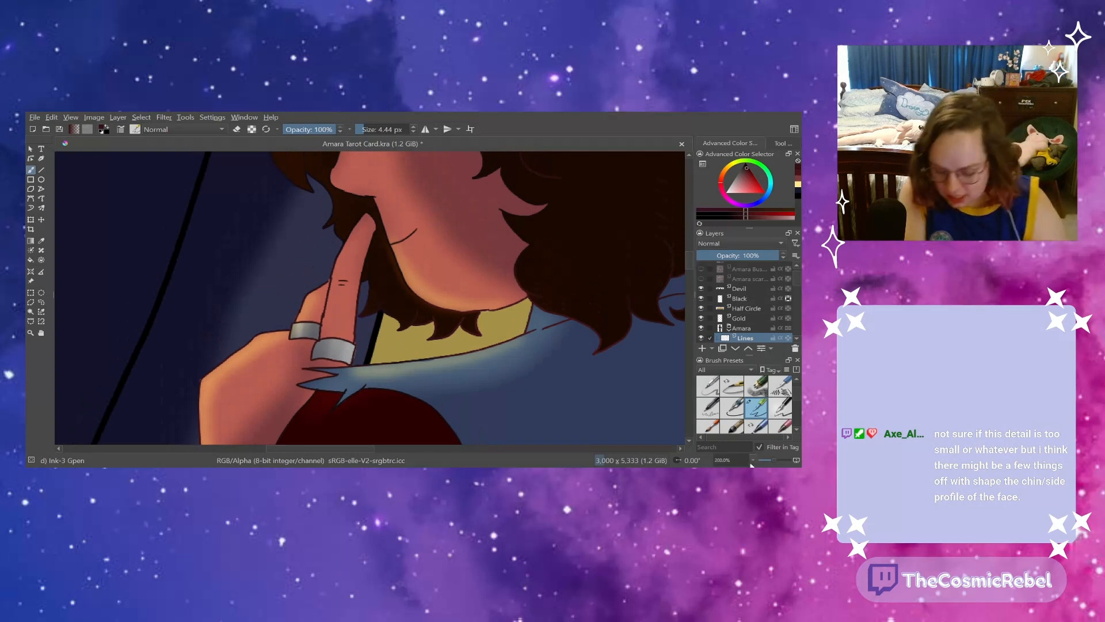
{"action": "left_click_drag", "start_coordinate": [775, 460], "coordinate": [778, 460]}
{"action": "left_click_drag", "start_coordinate": [322, 449], "coordinate": [343, 449]}
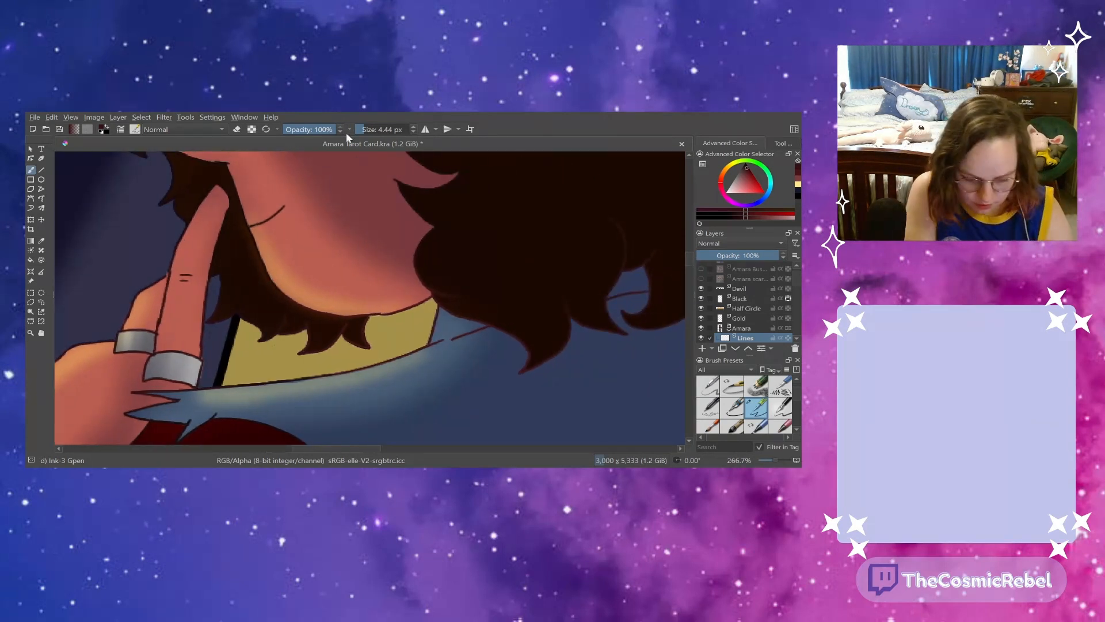
{"action": "left_click_drag", "start_coordinate": [362, 129], "coordinate": [366, 129]}
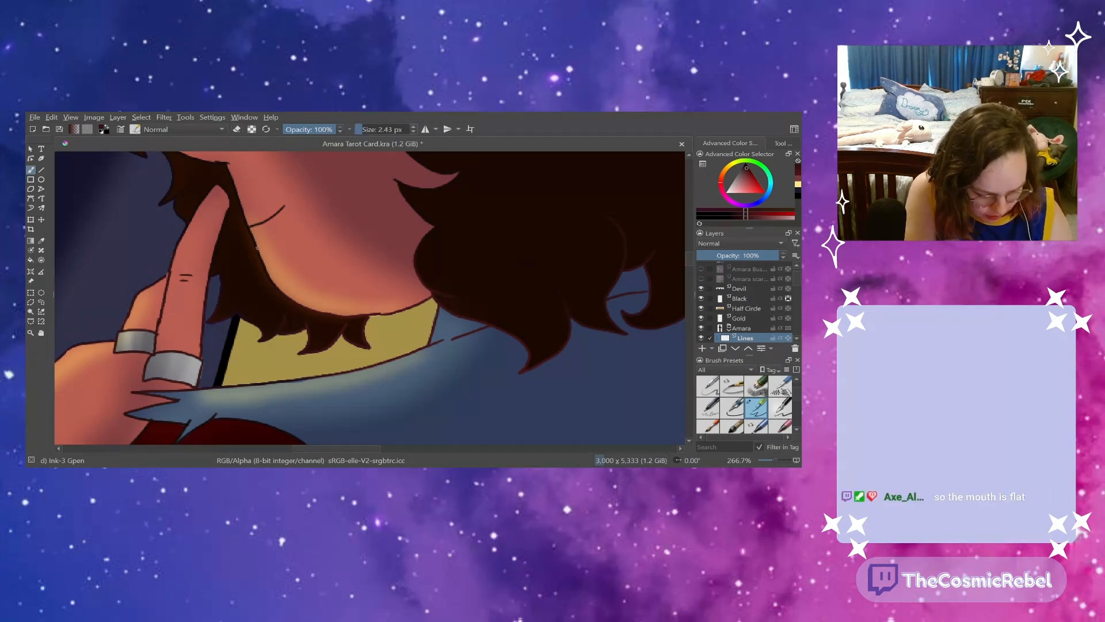
{"action": "mouse_move", "coordinate": [259, 244]}
{"action": "left_mouse_down"}
{"action": "mouse_move", "coordinate": [288, 299]}
{"action": "mouse_move", "coordinate": [418, 277]}
{"action": "left_mouse_up"}
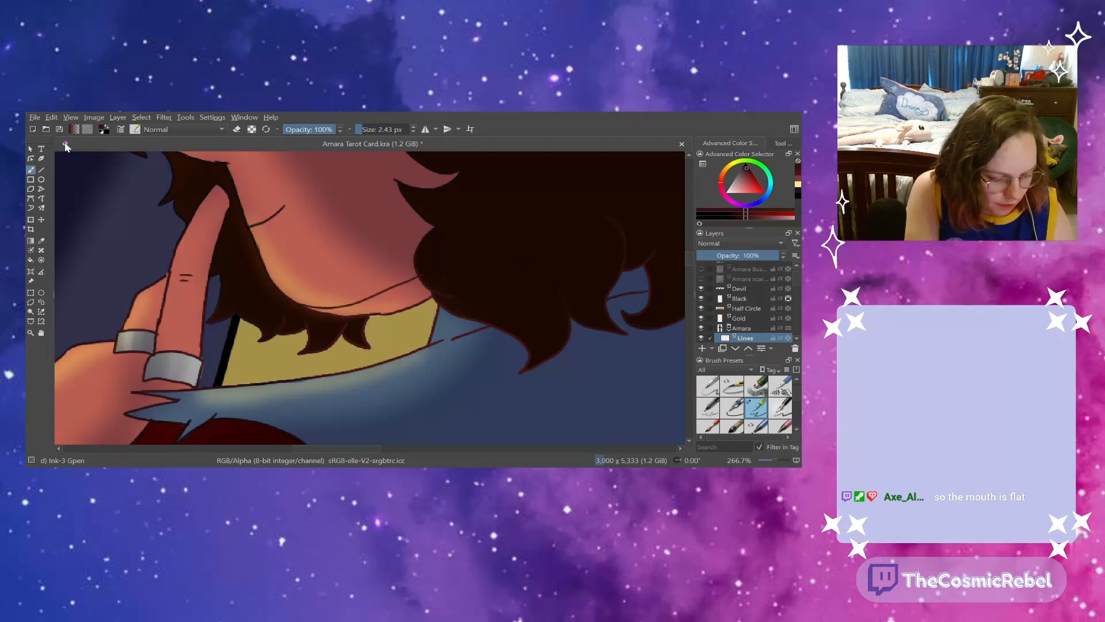
{"action": "key", "text": "ctrl+z"}
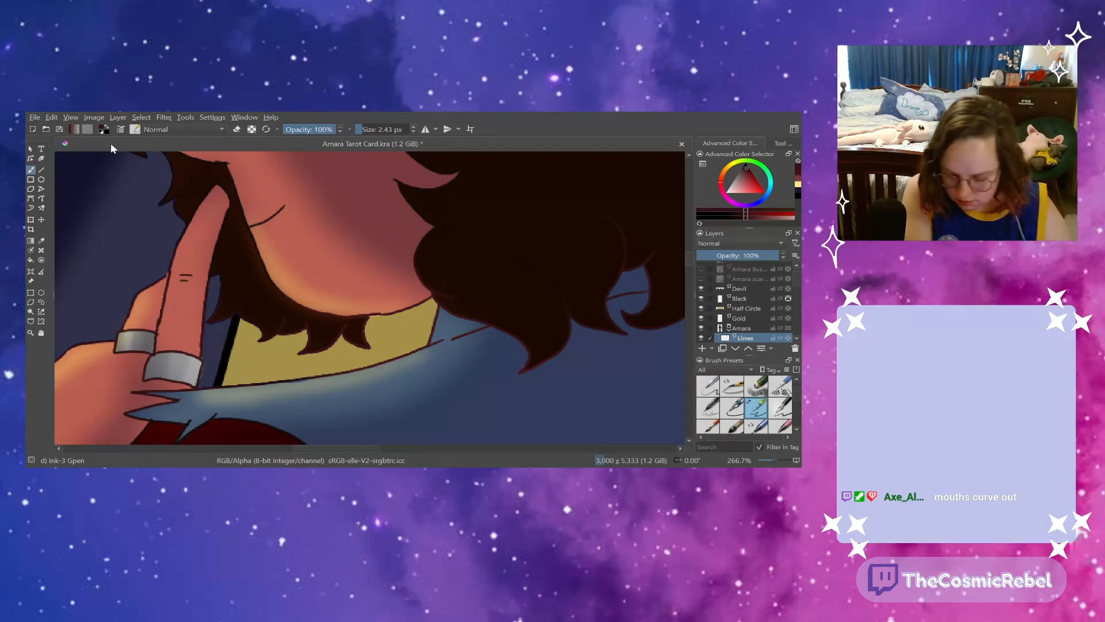
- Add a new paint layer above the line art and choose bright red for correction sketching
{"action": "left_click", "coordinate": [702, 348]}
{"action": "left_click", "coordinate": [772, 219]}
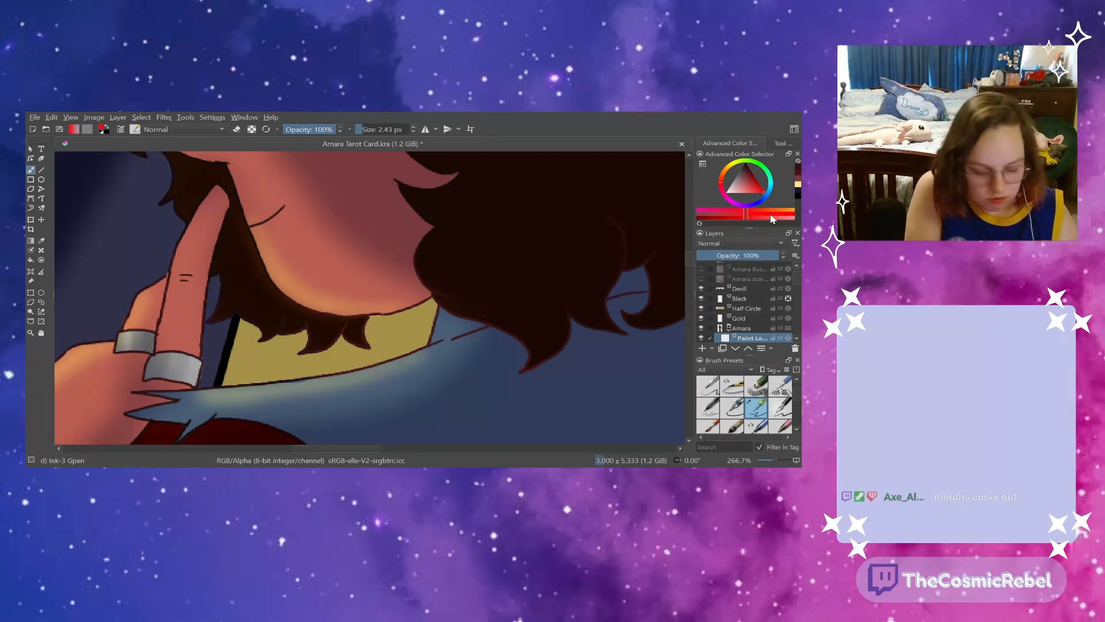
- Try a red sketch of the face profile from under the nose around the chin to the hair
{"action": "mouse_move", "coordinate": [228, 165]}
{"action": "left_mouse_down"}
{"action": "mouse_move", "coordinate": [242, 227]}
{"action": "mouse_move", "coordinate": [294, 297]}
{"action": "mouse_move", "coordinate": [356, 310]}
{"action": "mouse_move", "coordinate": [433, 281]}
{"action": "left_mouse_up"}
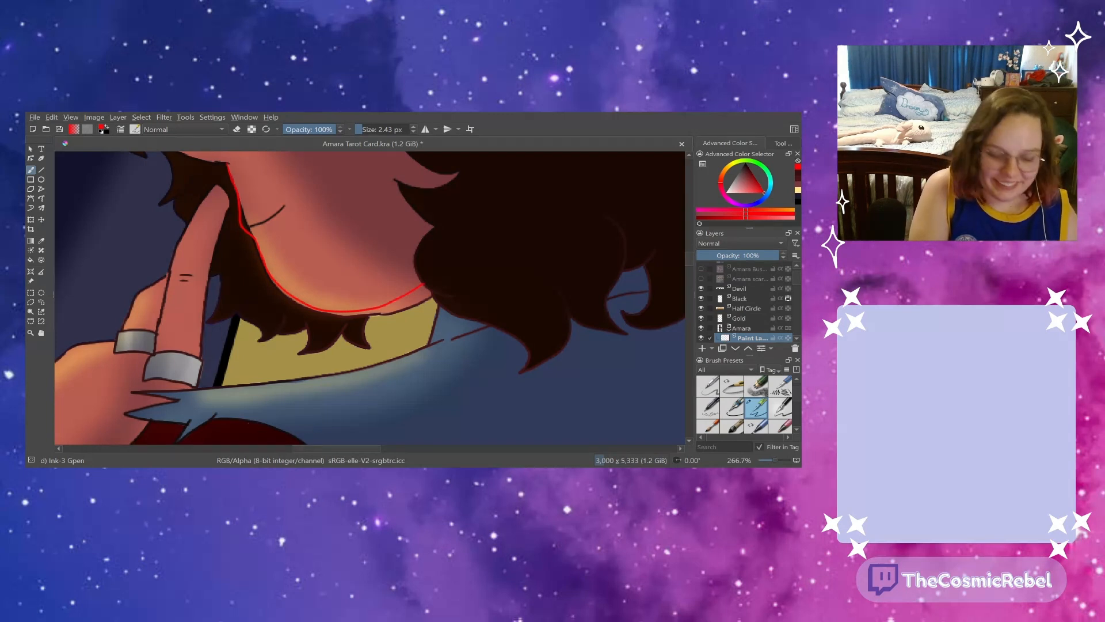
{"action": "key", "text": "ctrl+z"}
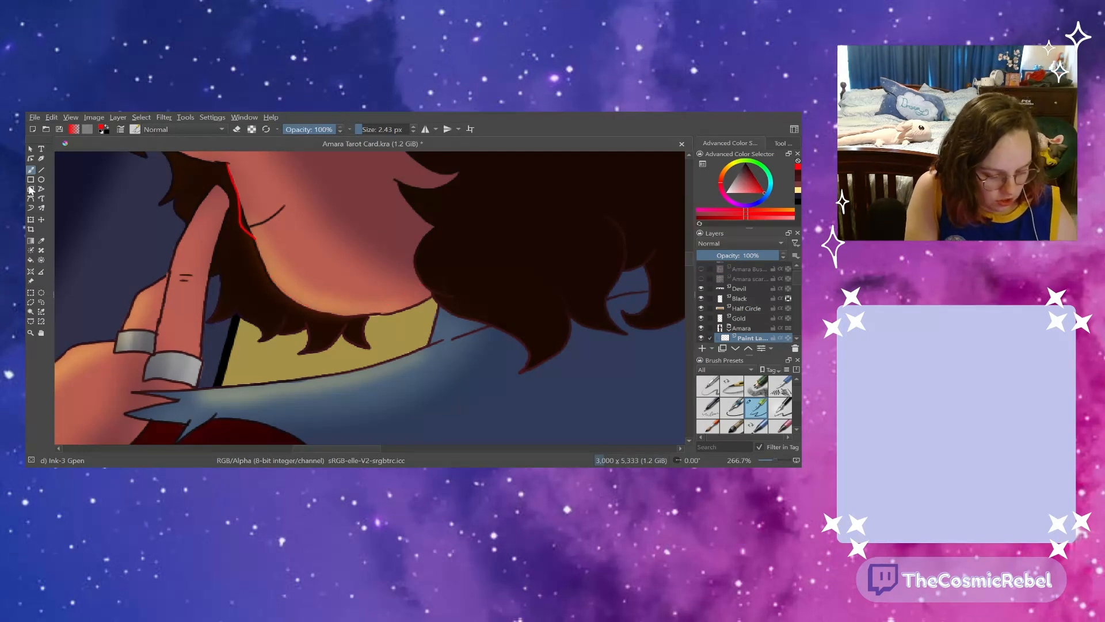
{"action": "left_click_drag", "start_coordinate": [425, 287], "coordinate": [370, 313]}
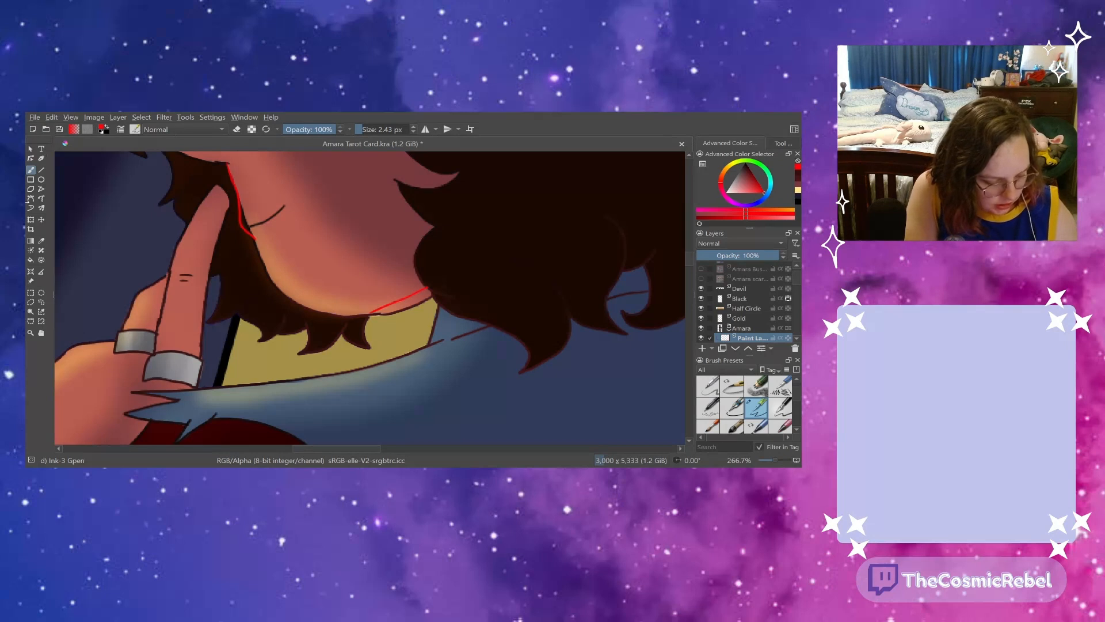
{"action": "key", "text": "ctrl+z"}
{"action": "left_click_drag", "start_coordinate": [426, 290], "coordinate": [326, 316]}
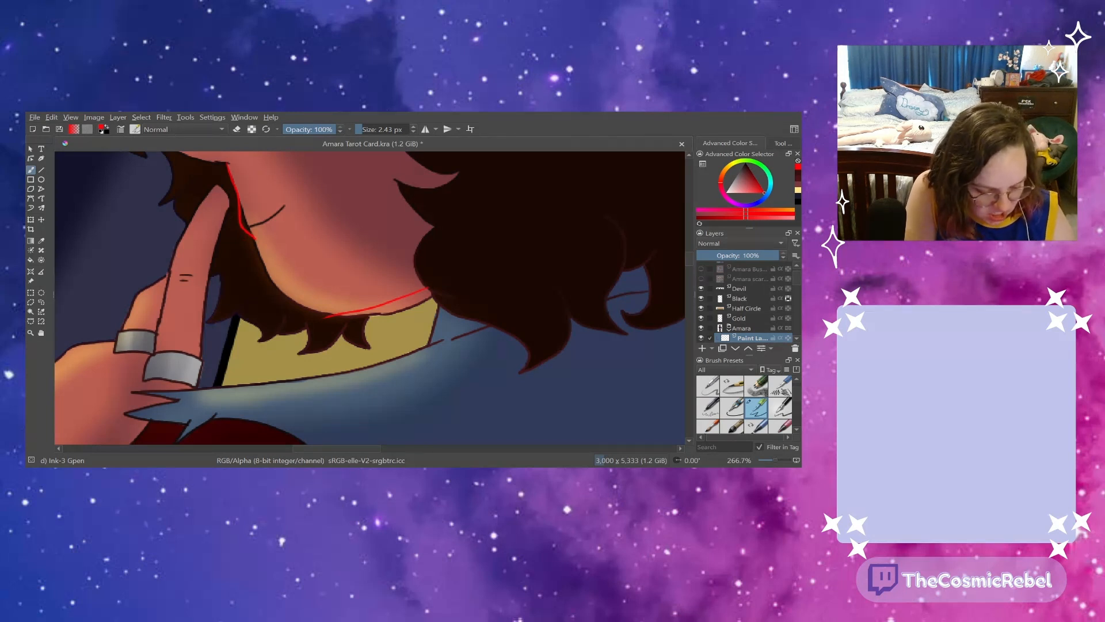
{"action": "mouse_move", "coordinate": [240, 226]}
{"action": "left_mouse_down"}
{"action": "mouse_move", "coordinate": [274, 278]}
{"action": "mouse_move", "coordinate": [338, 311]}
{"action": "left_mouse_up"}
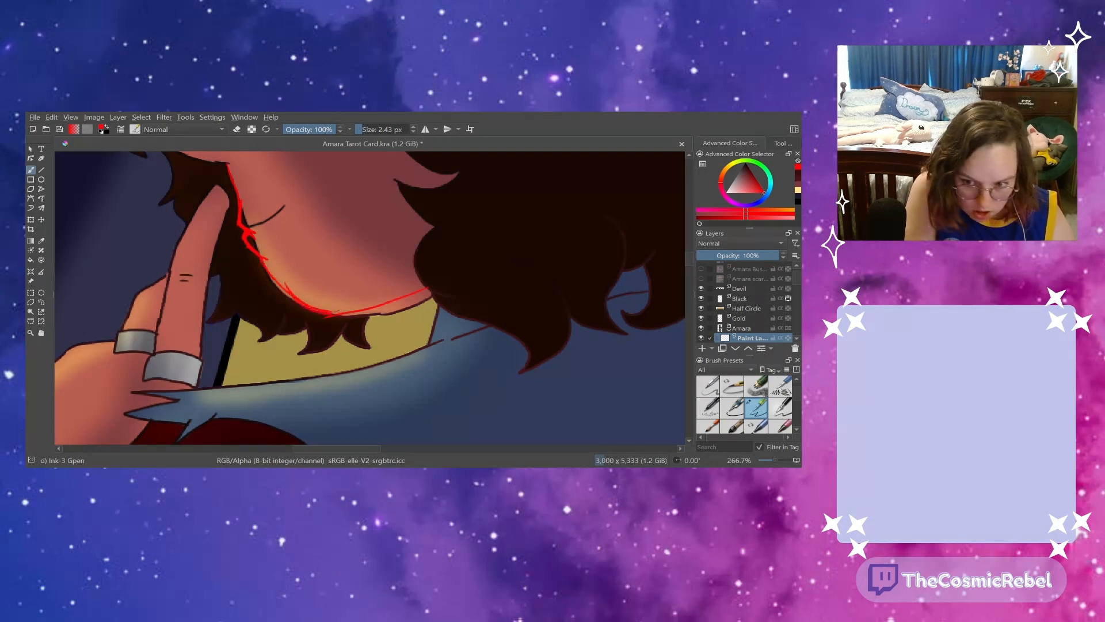
{"action": "left_click_drag", "start_coordinate": [230, 177], "coordinate": [247, 233]}
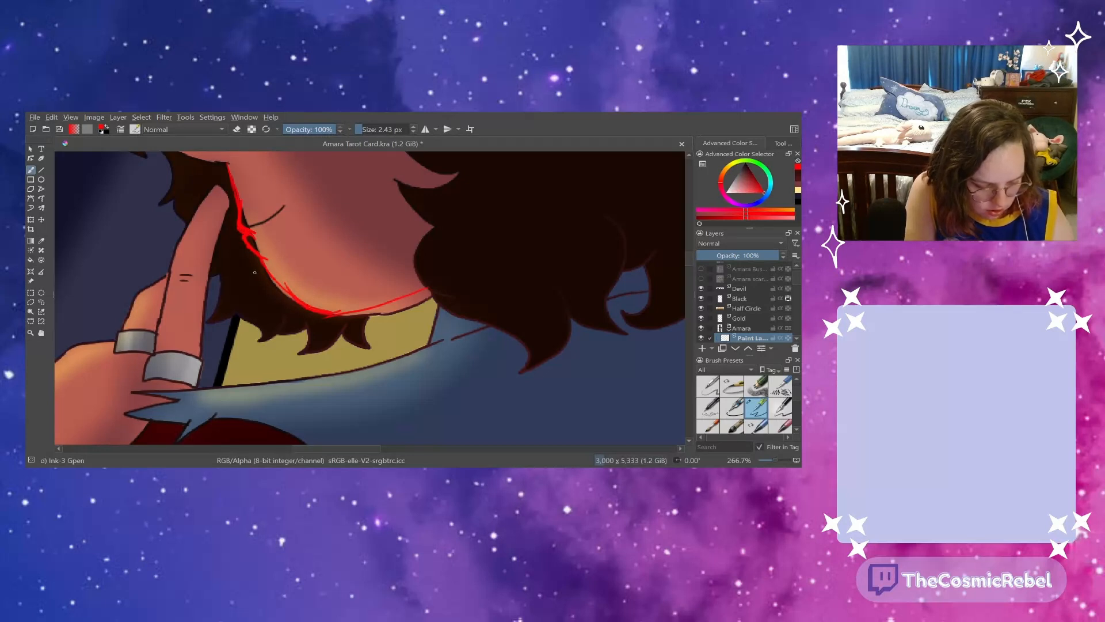
{"action": "left_click_drag", "start_coordinate": [239, 234], "coordinate": [241, 223]}
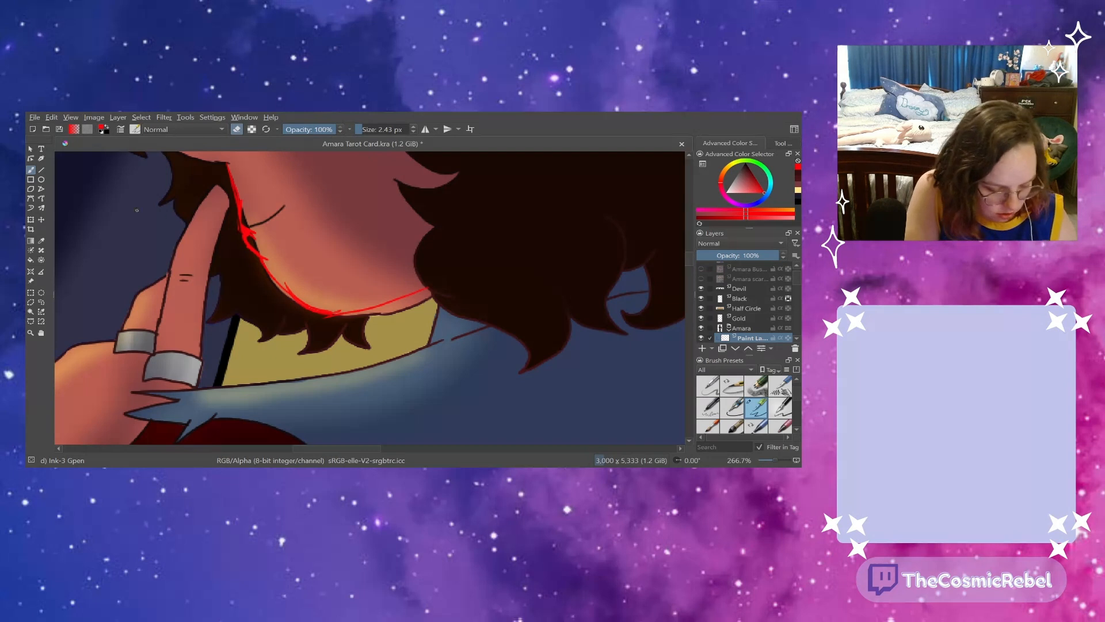
- Undo all the red profile strokes on the new layer
{"action": "key", "text": "ctrl+z"}
{"action": "key", "text": "ctrl+z"}
{"action": "key", "text": "ctrl+z"}
{"action": "key", "text": "ctrl+z"}
{"action": "key", "text": "ctrl+z"}
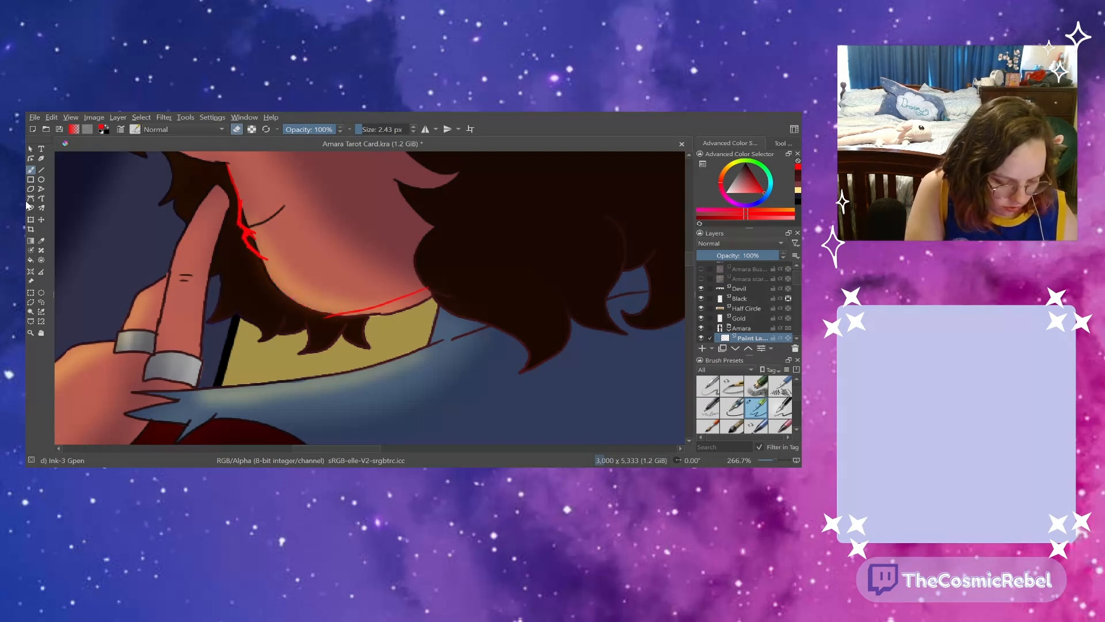
{"action": "key", "text": "ctrl+z"}
{"action": "key", "text": "ctrl+z"}
{"action": "key", "text": "ctrl+z"}
{"action": "key", "text": "ctrl+z"}
{"action": "key", "text": "ctrl+z"}
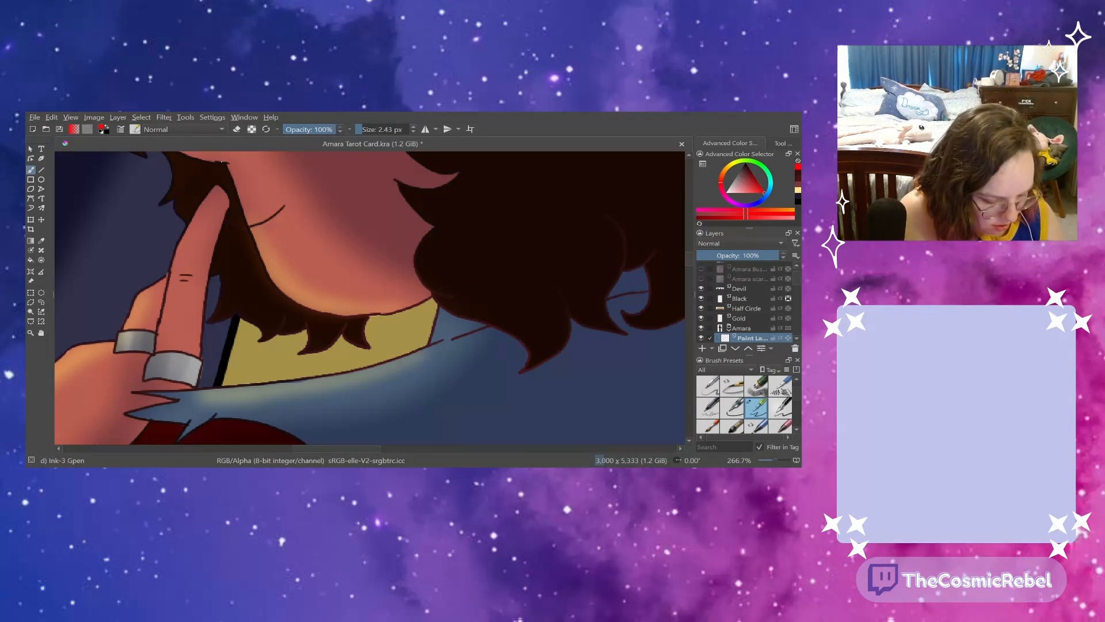
- Sketch the chin and jawline in red up to the hair, and erase the part above the chin around the mouth
{"action": "mouse_move", "coordinate": [222, 162]}
{"action": "left_mouse_down"}
{"action": "mouse_move", "coordinate": [269, 281]}
{"action": "mouse_move", "coordinate": [356, 308]}
{"action": "left_mouse_up"}
{"action": "mouse_move", "coordinate": [270, 282]}
{"action": "left_mouse_down"}
{"action": "mouse_move", "coordinate": [353, 308]}
{"action": "mouse_move", "coordinate": [421, 276]}
{"action": "left_mouse_up"}
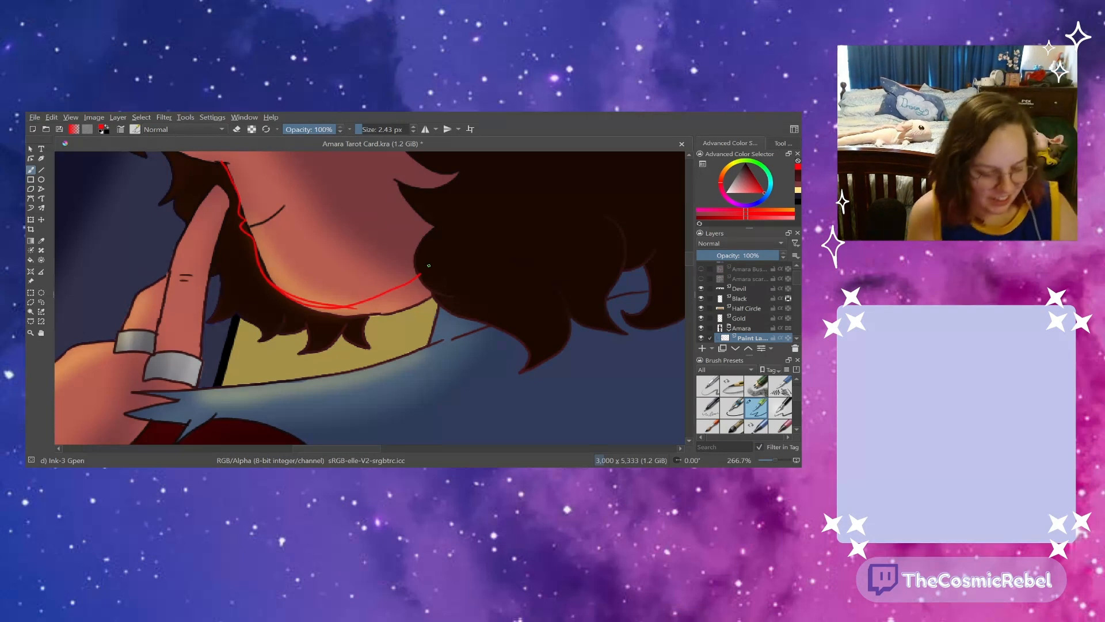
{"action": "left_click", "coordinate": [236, 130]}
{"action": "left_click_drag", "start_coordinate": [242, 220], "coordinate": [237, 203]}
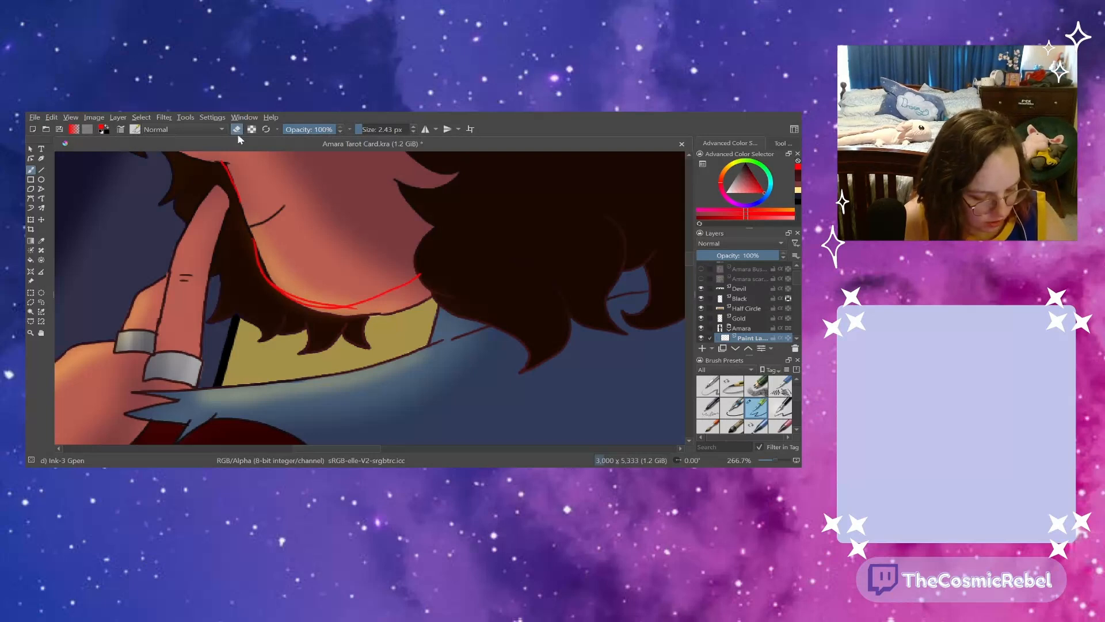
{"action": "left_click_drag", "start_coordinate": [234, 190], "coordinate": [219, 163]}
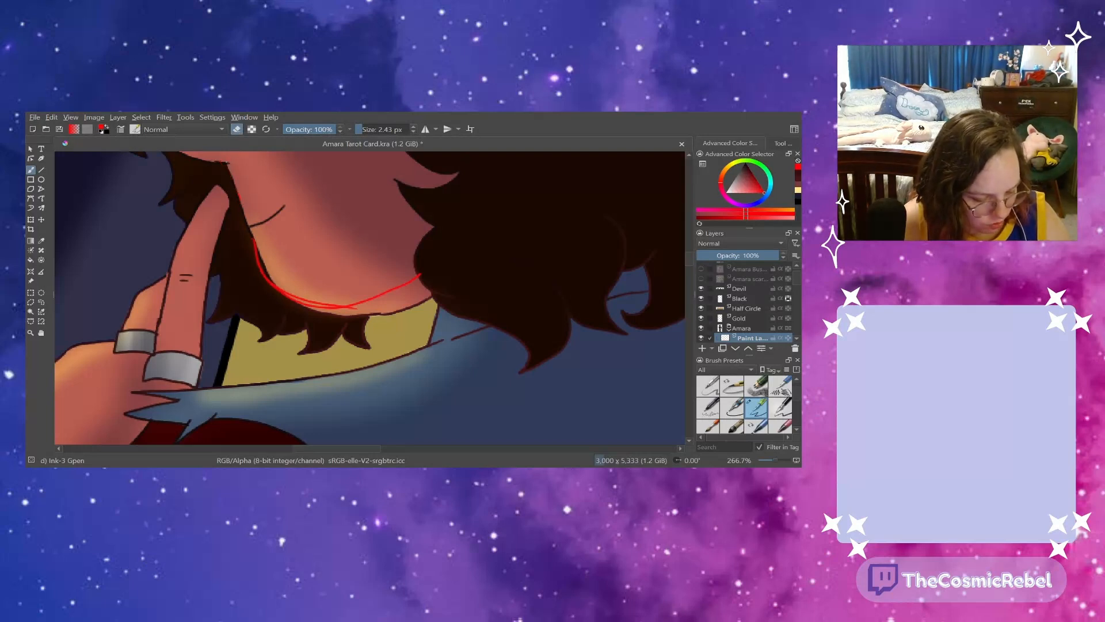
{"action": "left_click", "coordinate": [237, 129]}
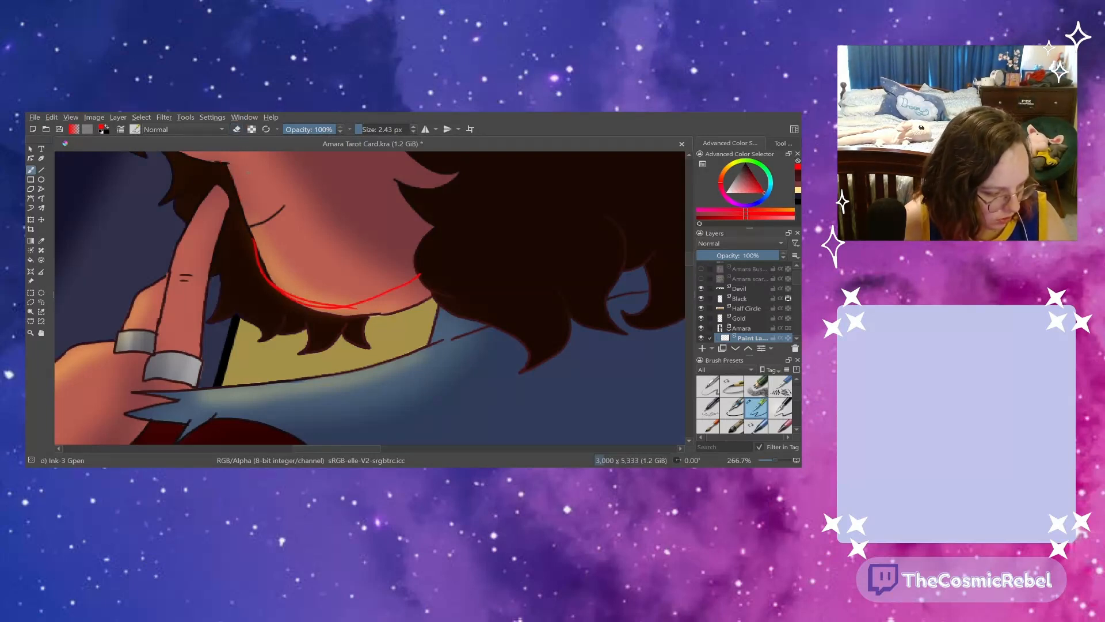
- Sketch the area under the nose and both lips in red, and reinforce the chin and jawline with extra strokes
{"action": "mouse_move", "coordinate": [225, 164]}
{"action": "left_mouse_down"}
{"action": "mouse_move", "coordinate": [239, 201]}
{"action": "mouse_move", "coordinate": [257, 208]}
{"action": "mouse_move", "coordinate": [232, 193]}
{"action": "mouse_move", "coordinate": [252, 209]}
{"action": "mouse_move", "coordinate": [232, 194]}
{"action": "mouse_move", "coordinate": [257, 211]}
{"action": "left_mouse_up"}
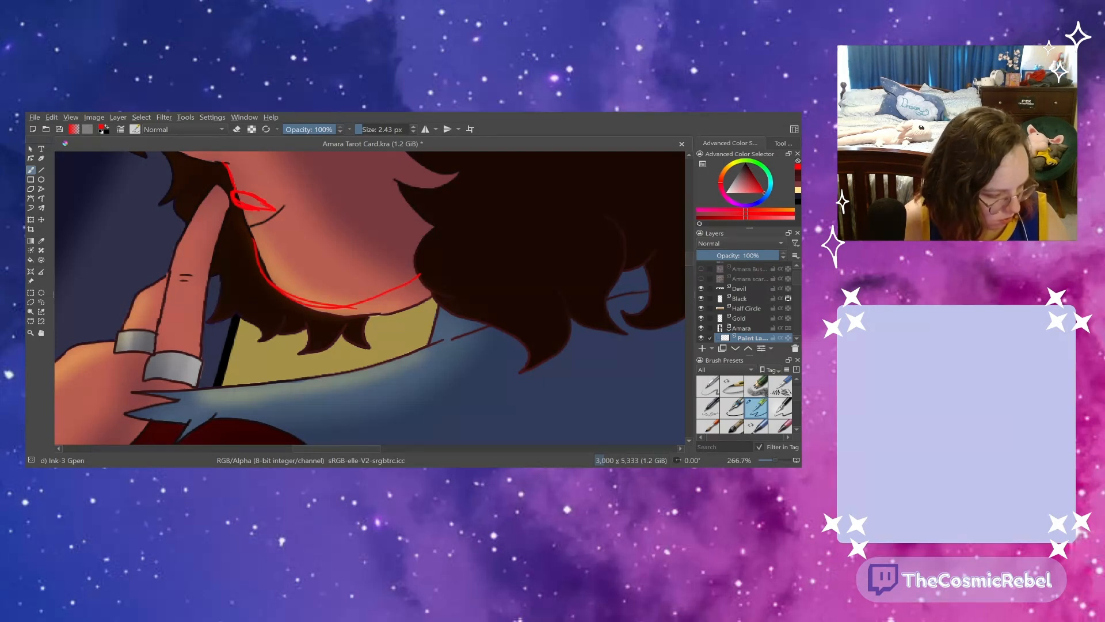
{"action": "left_click_drag", "start_coordinate": [240, 212], "coordinate": [260, 225]}
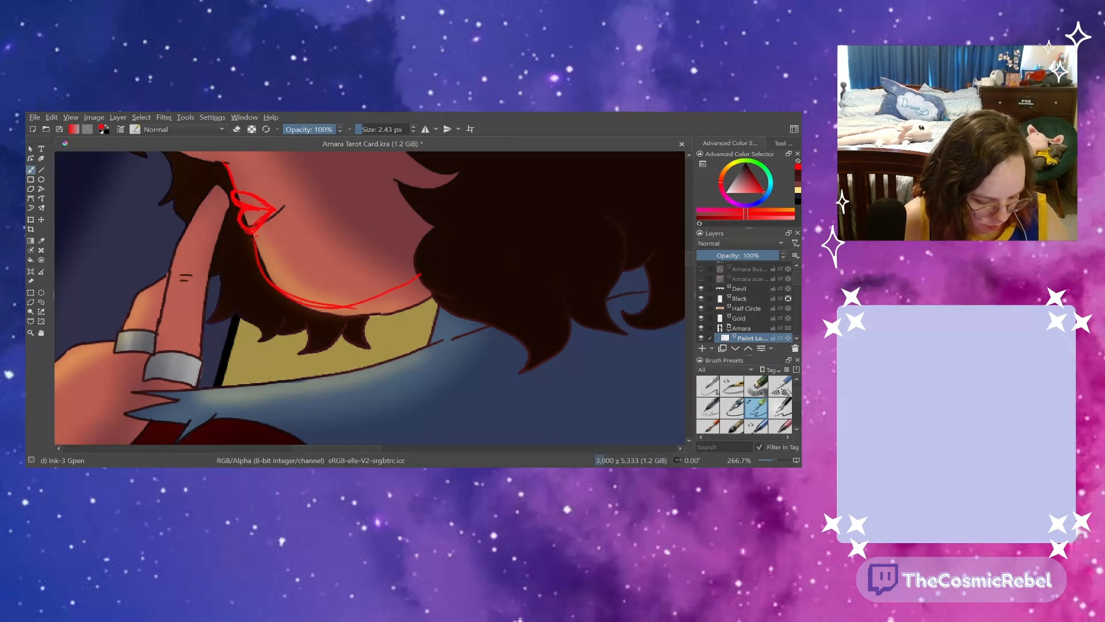
{"action": "mouse_move", "coordinate": [265, 257]}
{"action": "left_mouse_down"}
{"action": "mouse_move", "coordinate": [301, 303]}
{"action": "mouse_move", "coordinate": [367, 295]}
{"action": "left_mouse_up"}
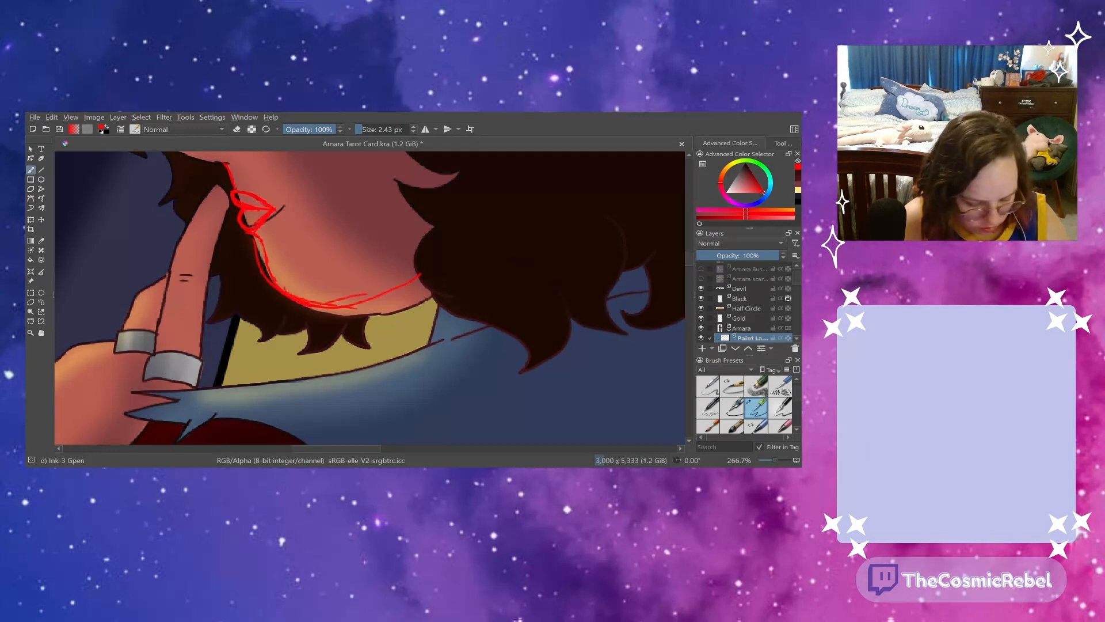
{"action": "left_click_drag", "start_coordinate": [431, 278], "coordinate": [329, 303]}
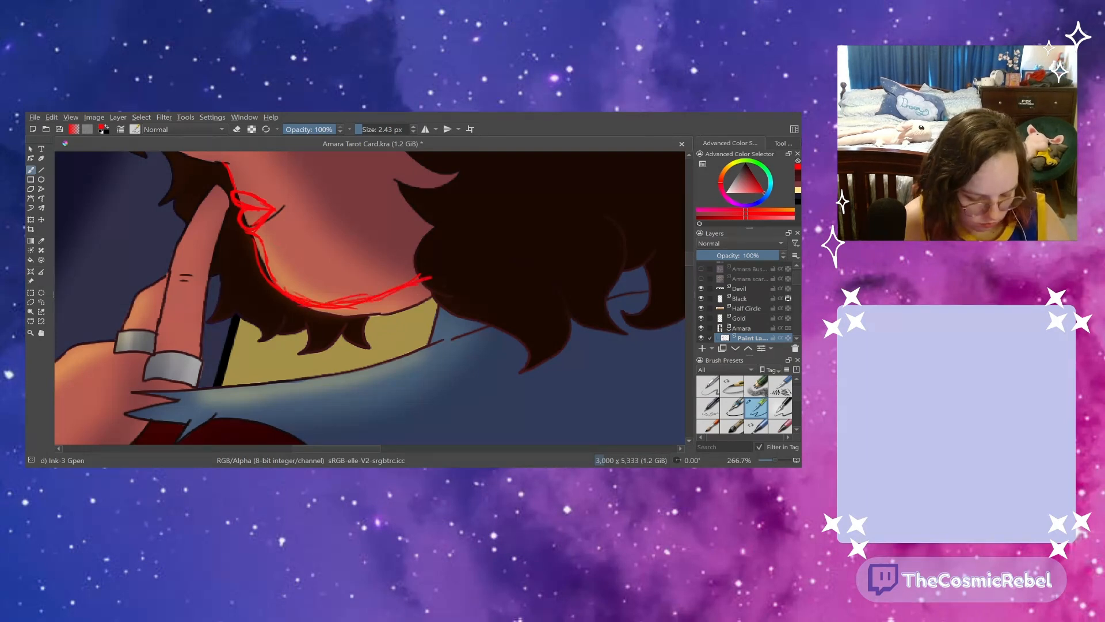
{"action": "mouse_move", "coordinate": [416, 292]}
{"action": "left_mouse_down"}
{"action": "mouse_move", "coordinate": [351, 305]}
{"action": "mouse_move", "coordinate": [308, 297]}
{"action": "left_mouse_up"}
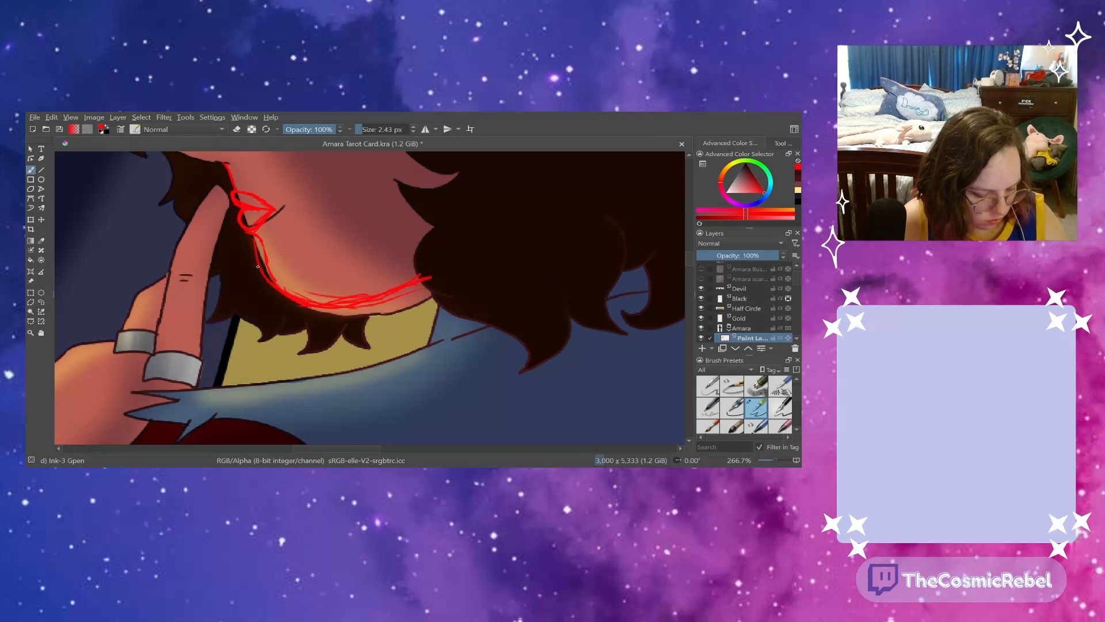
{"action": "scroll", "coordinate": [771, 457], "scroll_direction": "down", "scroll_amount": 5}
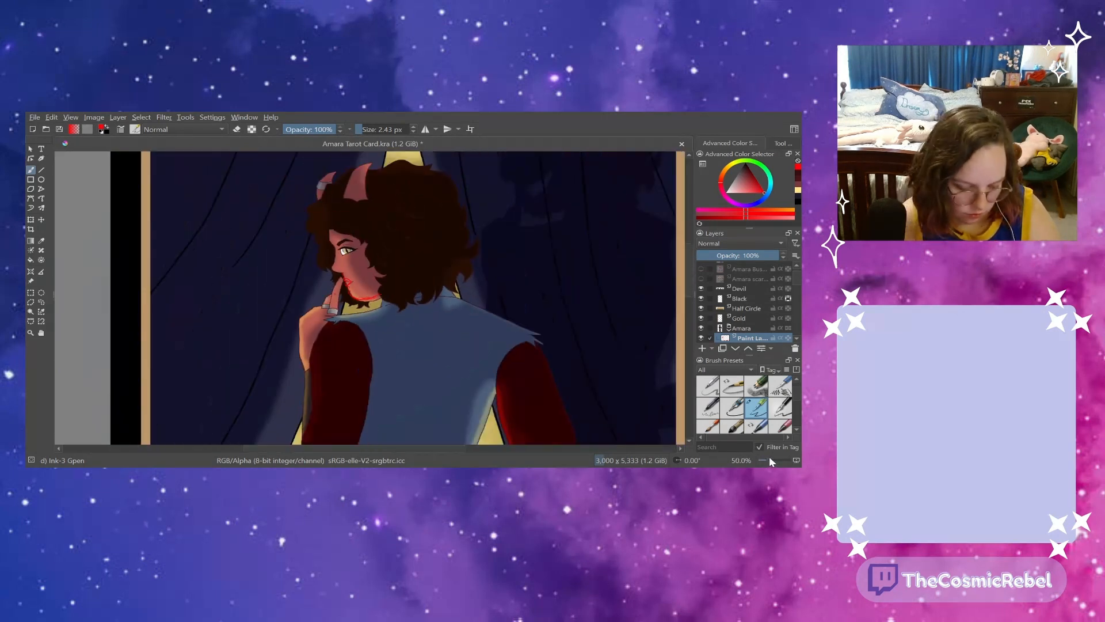
{"action": "scroll", "coordinate": [769, 456], "scroll_direction": "up", "scroll_amount": 5}
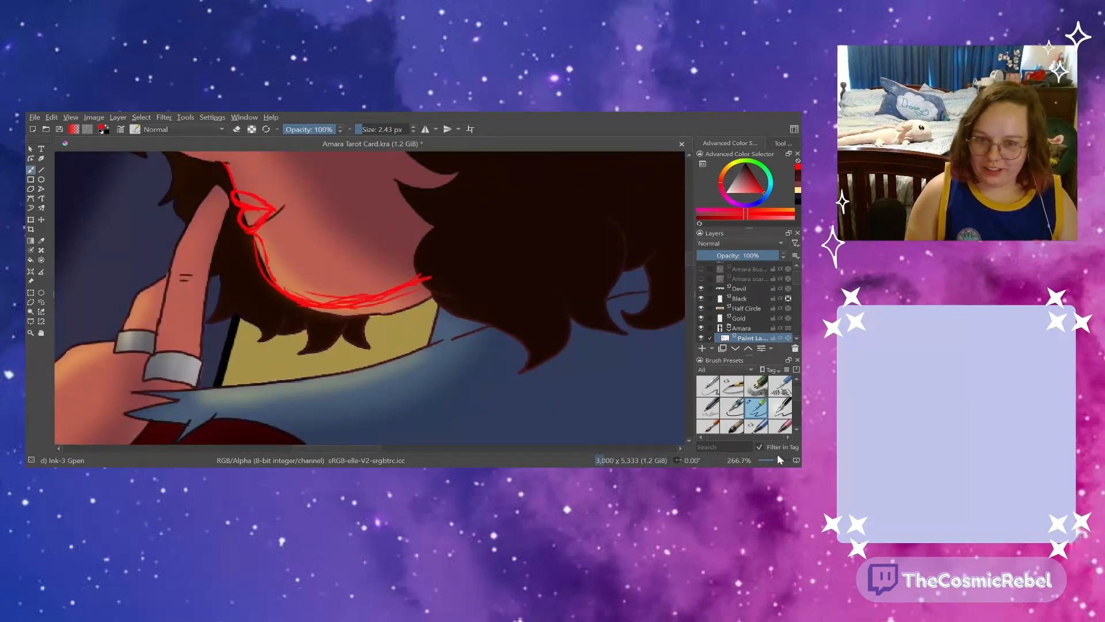
- Sketch the nostril in red at the base of the nose and erase the stray curved marks beside it
{"action": "left_click_drag", "start_coordinate": [689, 258], "coordinate": [689, 258]}
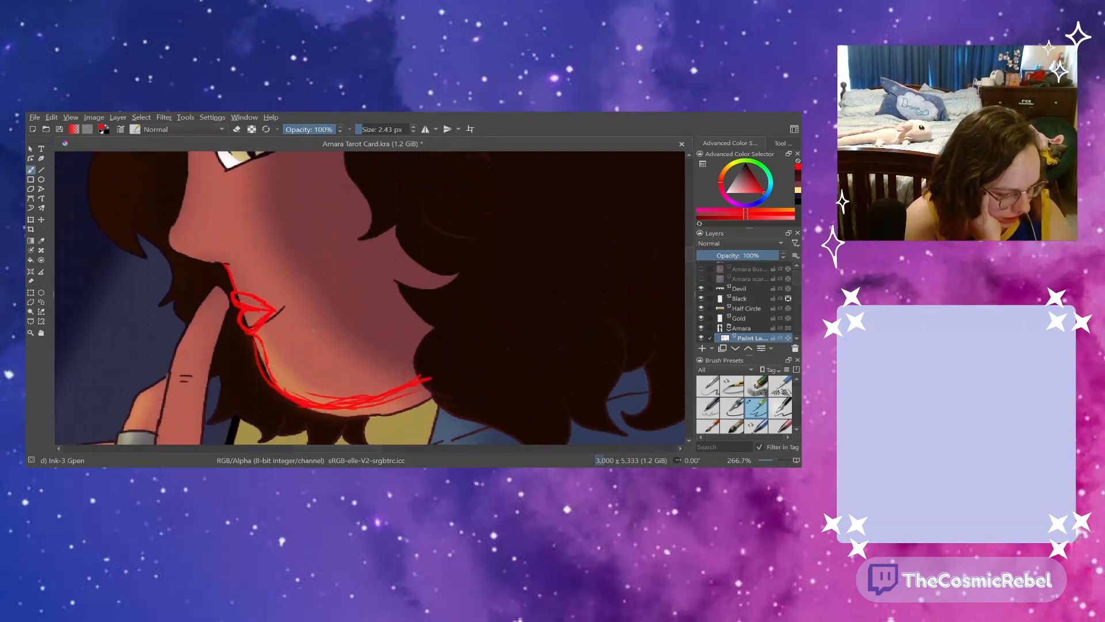
{"action": "left_click_drag", "start_coordinate": [214, 252], "coordinate": [234, 251]}
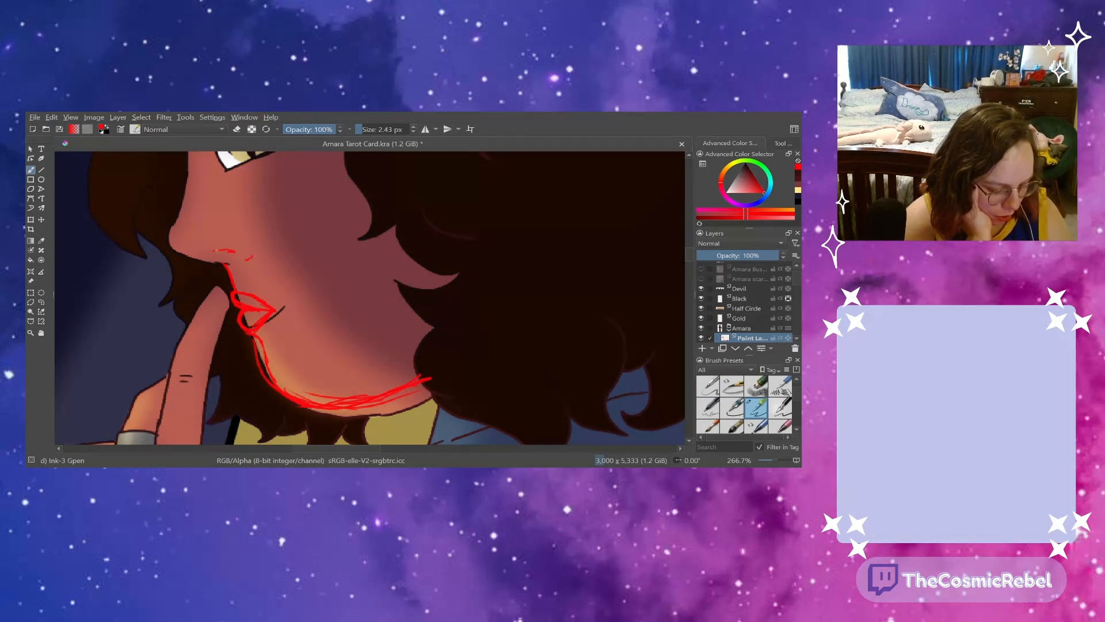
{"action": "left_click_drag", "start_coordinate": [221, 252], "coordinate": [240, 253]}
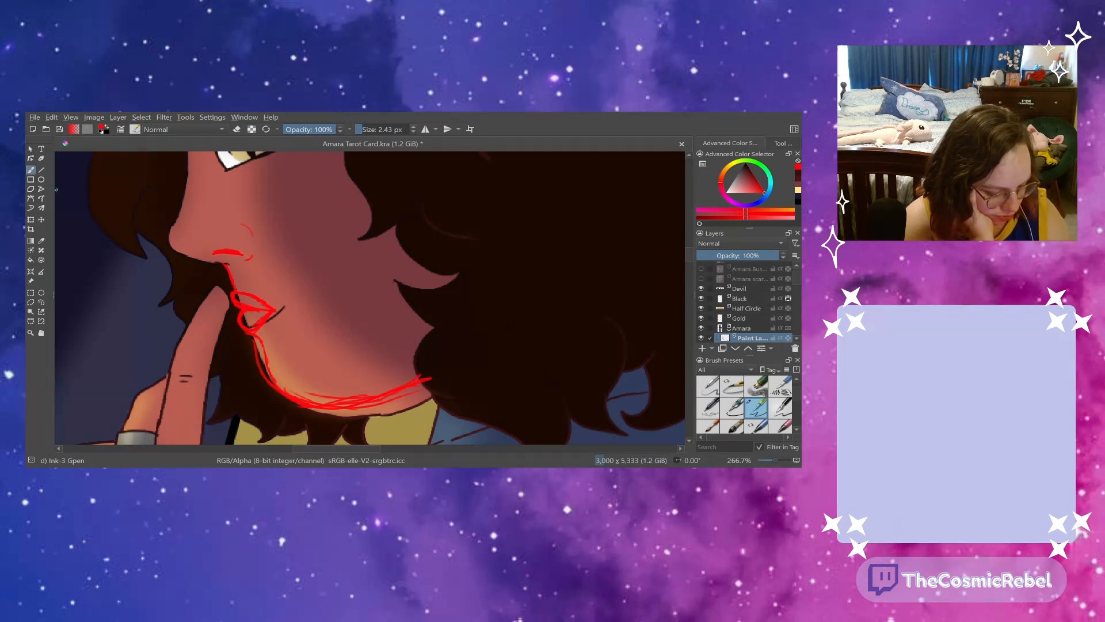
{"action": "left_click", "coordinate": [237, 129]}
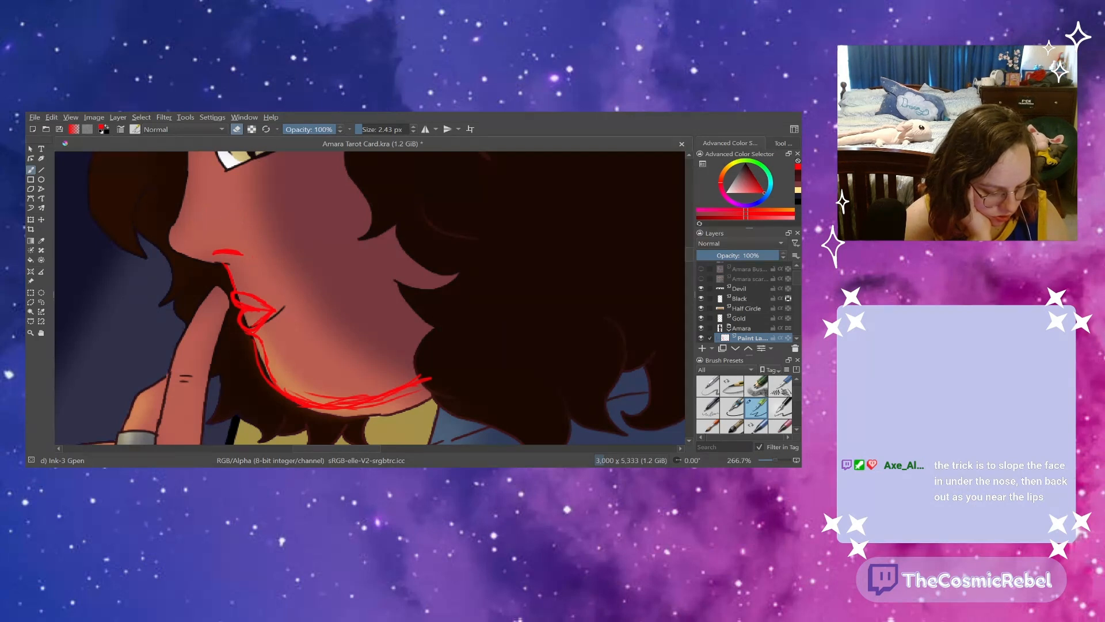
- Sketch a small red curve for the nostril wing behind the nostril, undoing the first try and redrawing it slightly larger
{"action": "key", "text": "e"}
{"action": "left_click_drag", "start_coordinate": [239, 225], "coordinate": [257, 243]}
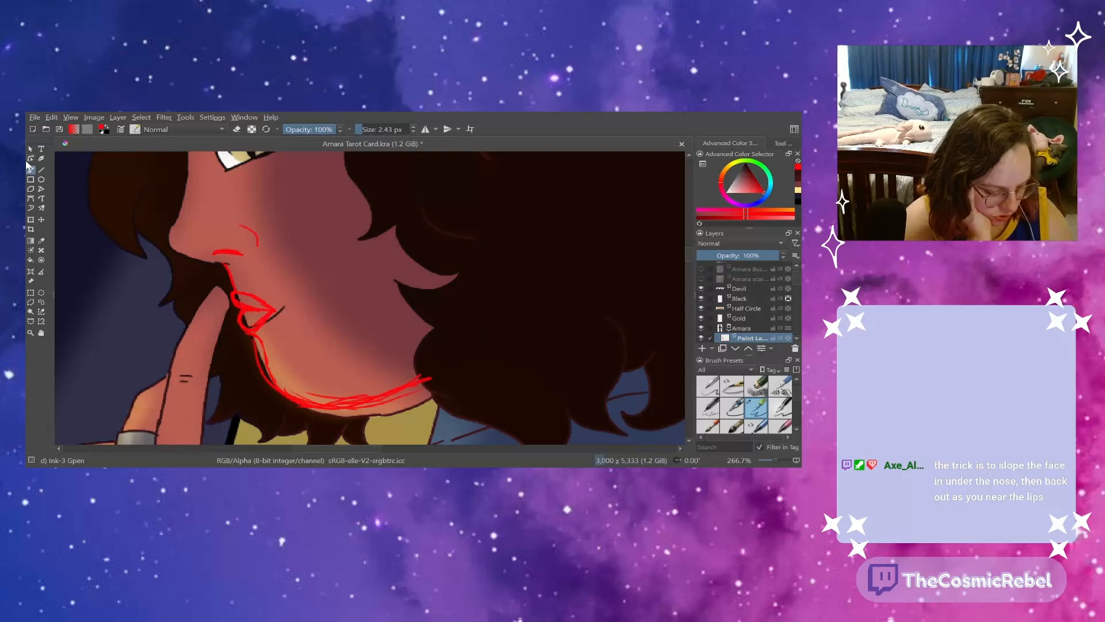
{"action": "key", "text": "ctrl+z"}
{"action": "left_click_drag", "start_coordinate": [244, 225], "coordinate": [263, 251]}
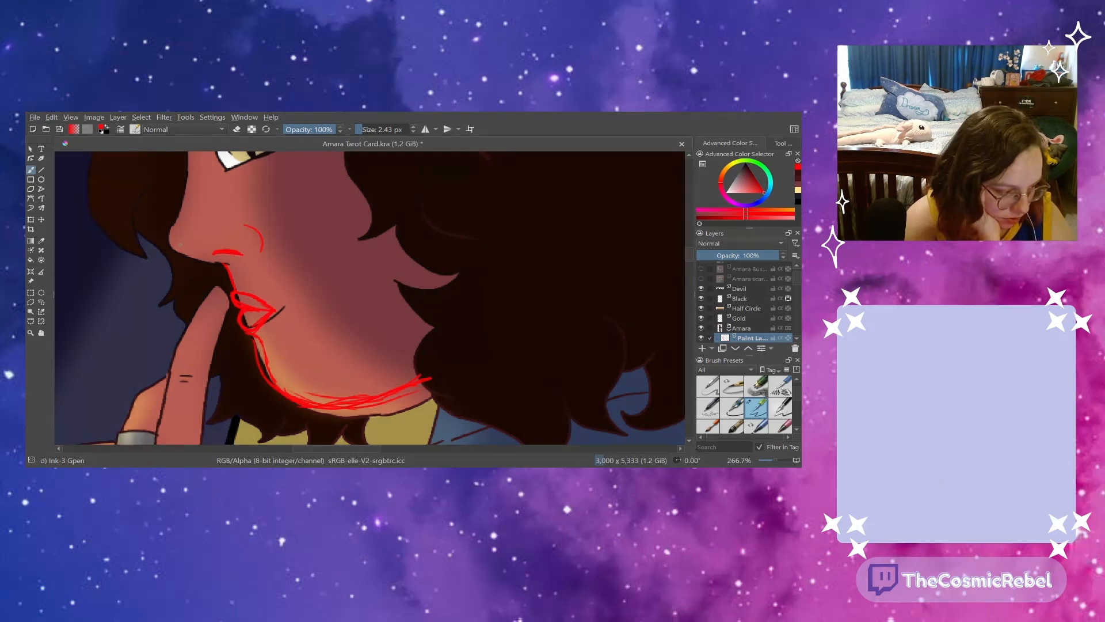
- Thicken the red line under the nose, fill both lips solid red, and check the profile against the whole figure
{"action": "left_click_drag", "start_coordinate": [230, 265], "coordinate": [234, 289]}
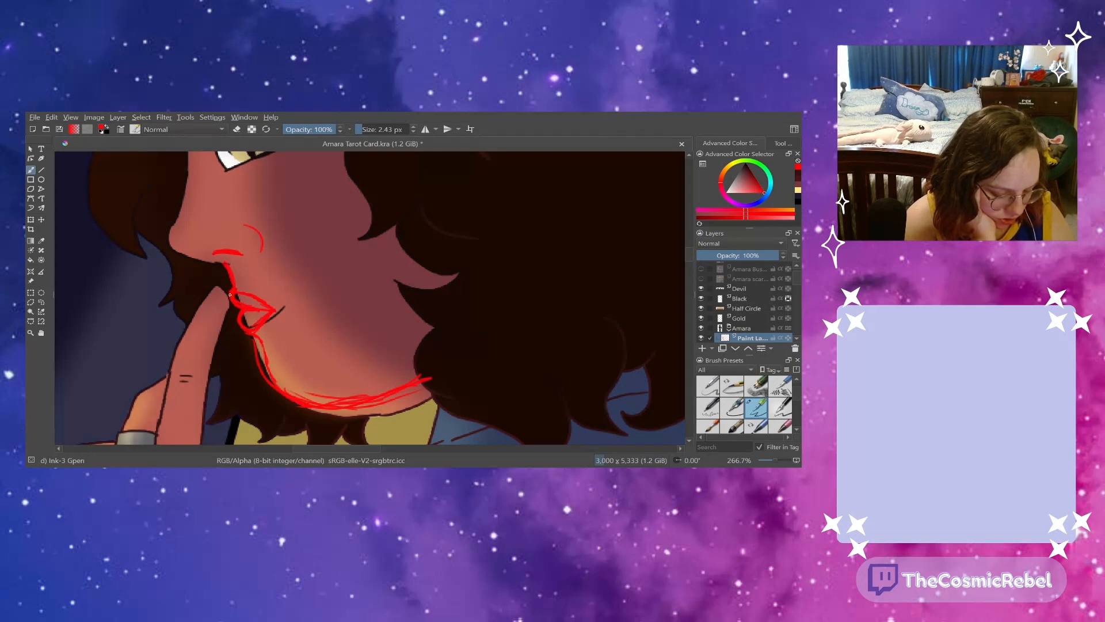
{"action": "left_click_drag", "start_coordinate": [244, 309], "coordinate": [242, 332]}
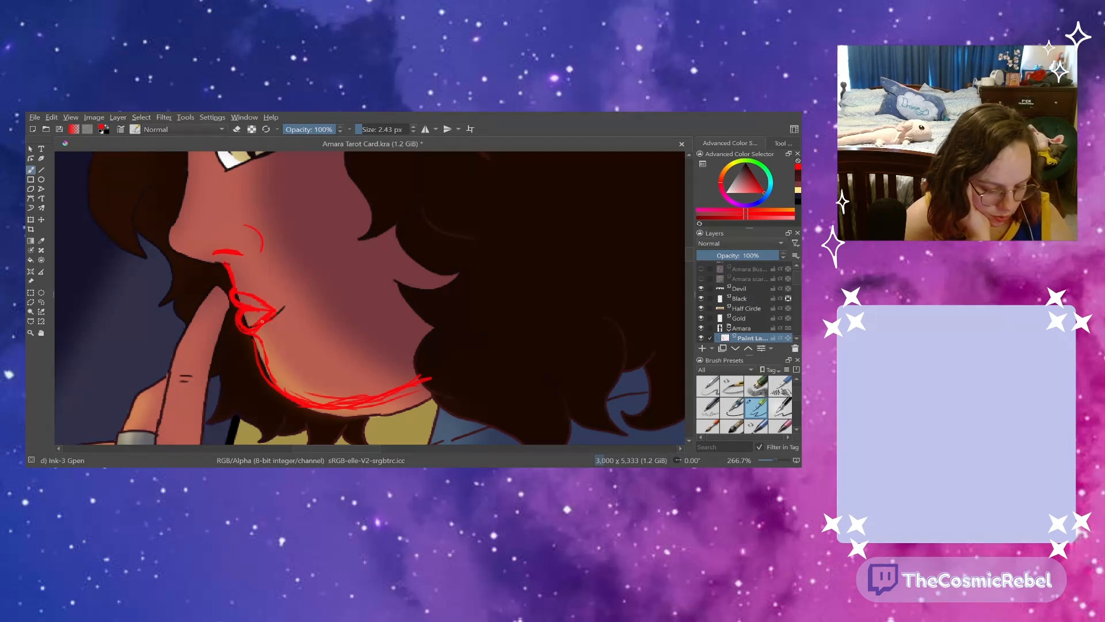
{"action": "mouse_move", "coordinate": [236, 295]}
{"action": "left_mouse_down"}
{"action": "mouse_move", "coordinate": [254, 306]}
{"action": "mouse_move", "coordinate": [250, 297]}
{"action": "left_mouse_up"}
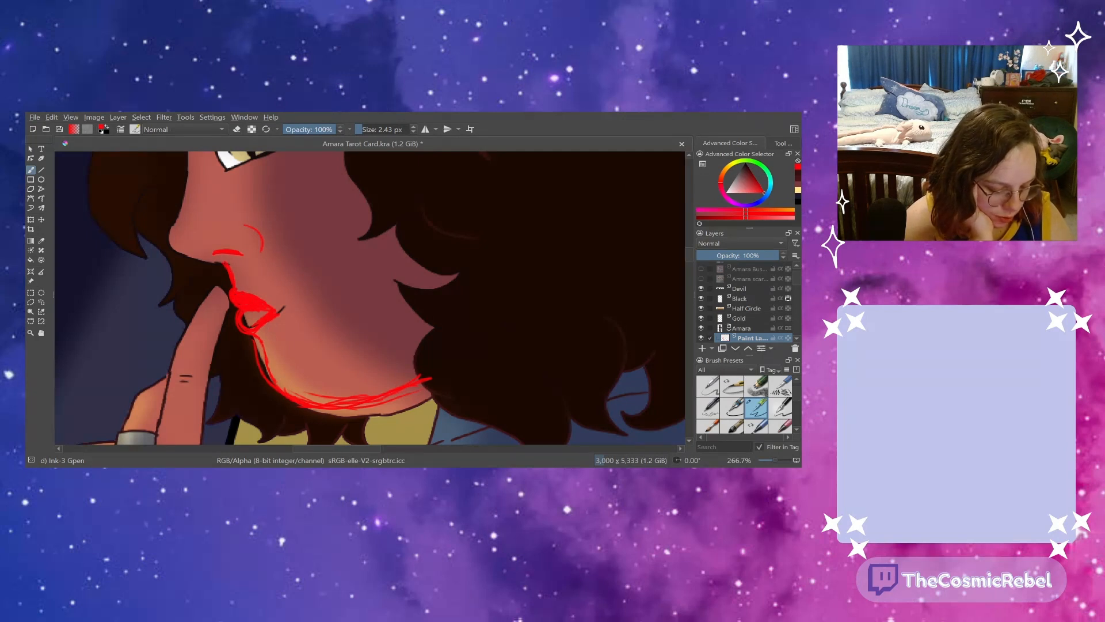
{"action": "left_click_drag", "start_coordinate": [252, 325], "coordinate": [259, 315]}
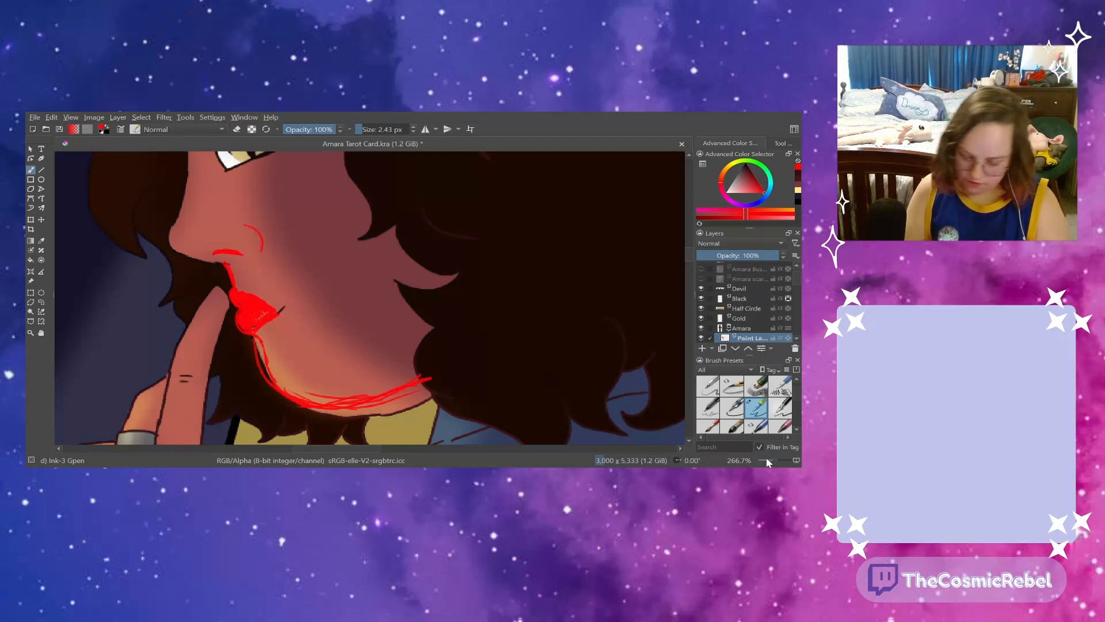
{"action": "scroll", "coordinate": [769, 459], "scroll_direction": "down", "scroll_amount": 6}
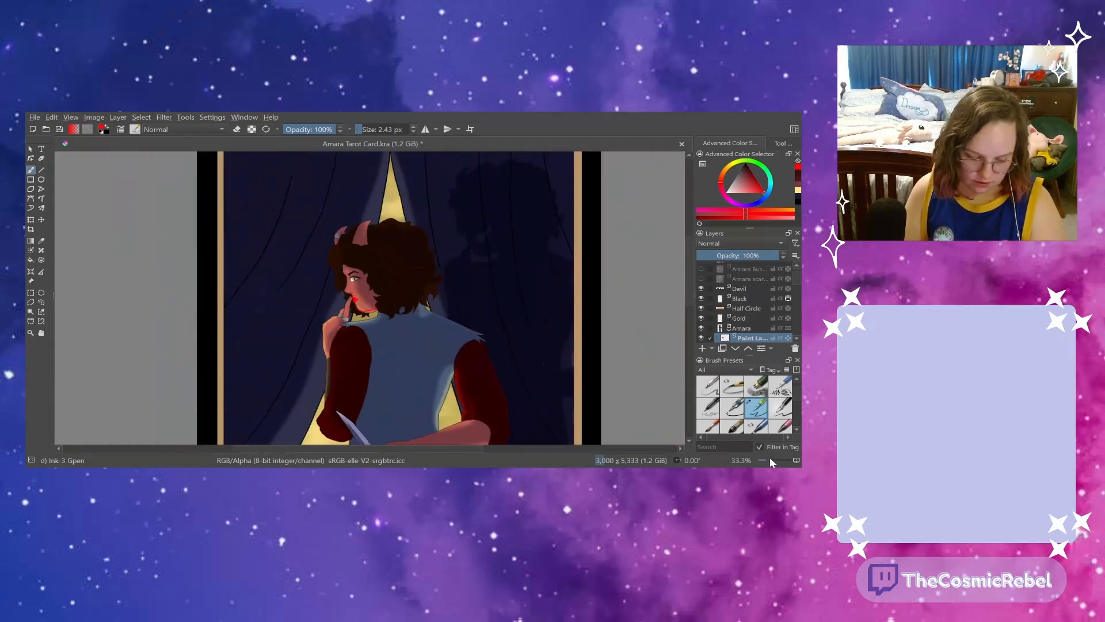
{"action": "scroll", "coordinate": [771, 456], "scroll_direction": "up", "scroll_amount": 1}
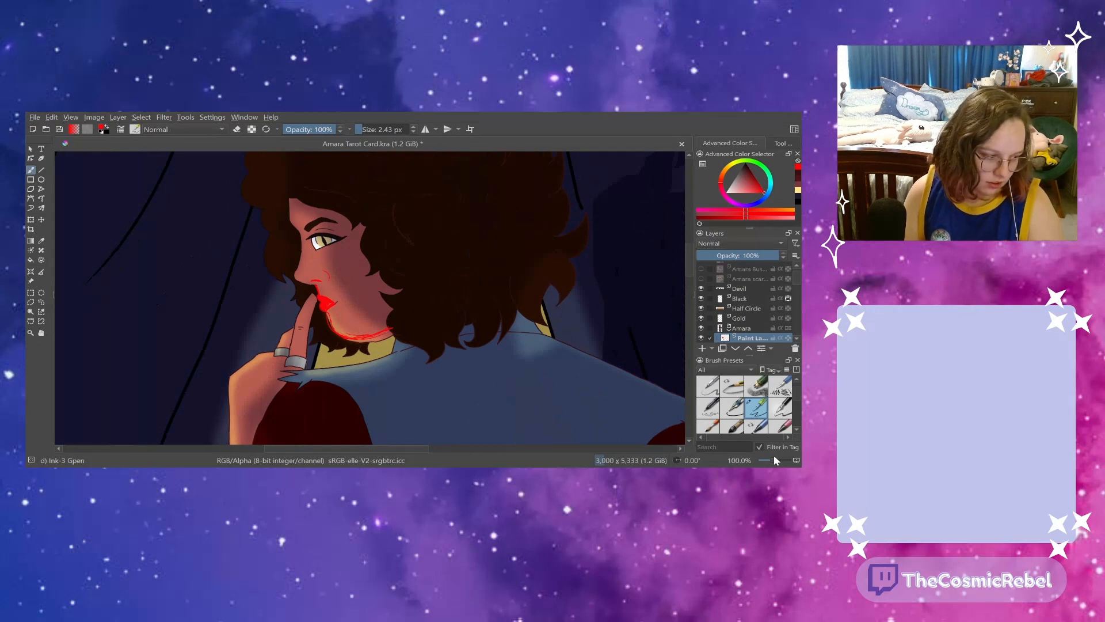
{"action": "scroll", "coordinate": [774, 455], "scroll_direction": "up", "scroll_amount": 2}
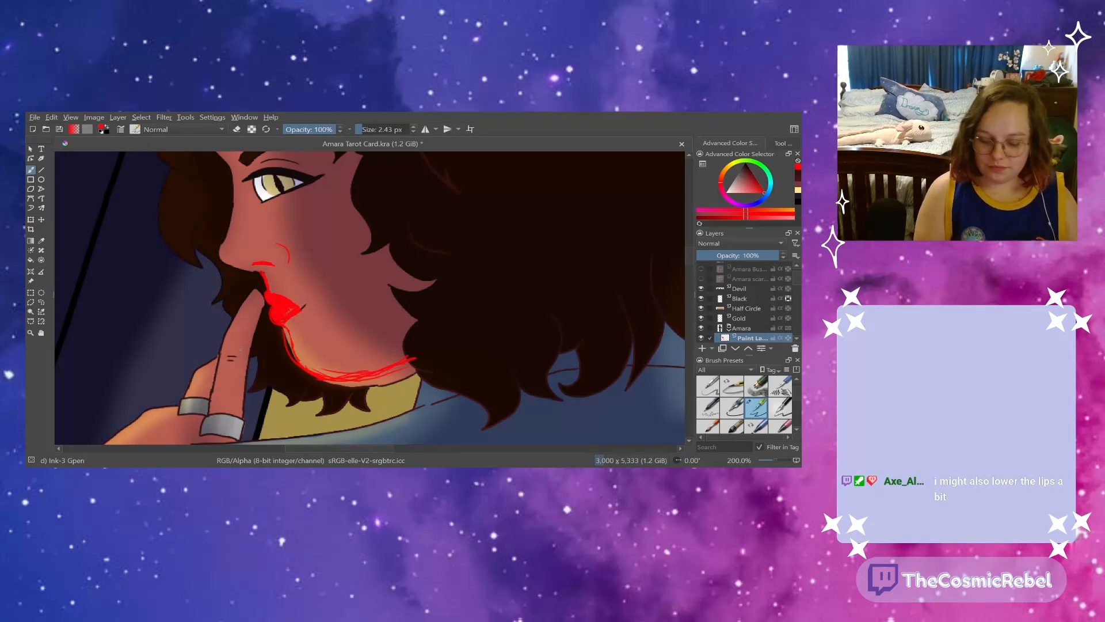
- Outline the red lips and jawline with a freehand selection and shift them slightly down and away from the finger
{"action": "left_click", "coordinate": [41, 301]}
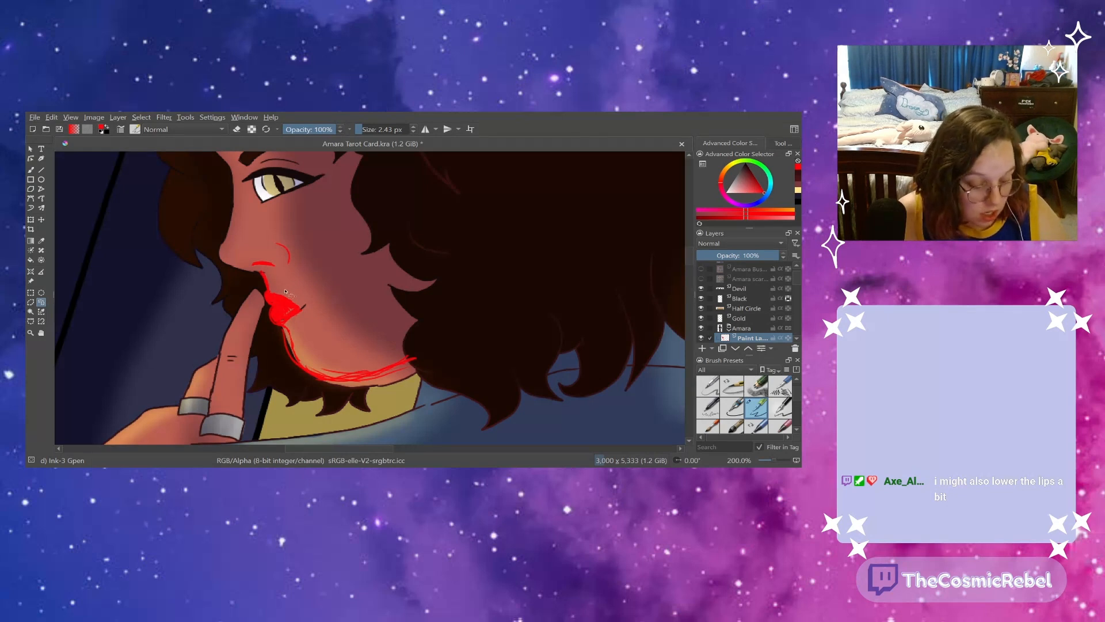
{"action": "mouse_move", "coordinate": [263, 290]}
{"action": "left_mouse_down"}
{"action": "mouse_move", "coordinate": [288, 371]}
{"action": "mouse_move", "coordinate": [328, 395]}
{"action": "mouse_move", "coordinate": [363, 394]}
{"action": "mouse_move", "coordinate": [426, 367]}
{"action": "mouse_move", "coordinate": [415, 332]}
{"action": "mouse_move", "coordinate": [284, 286]}
{"action": "left_mouse_up"}
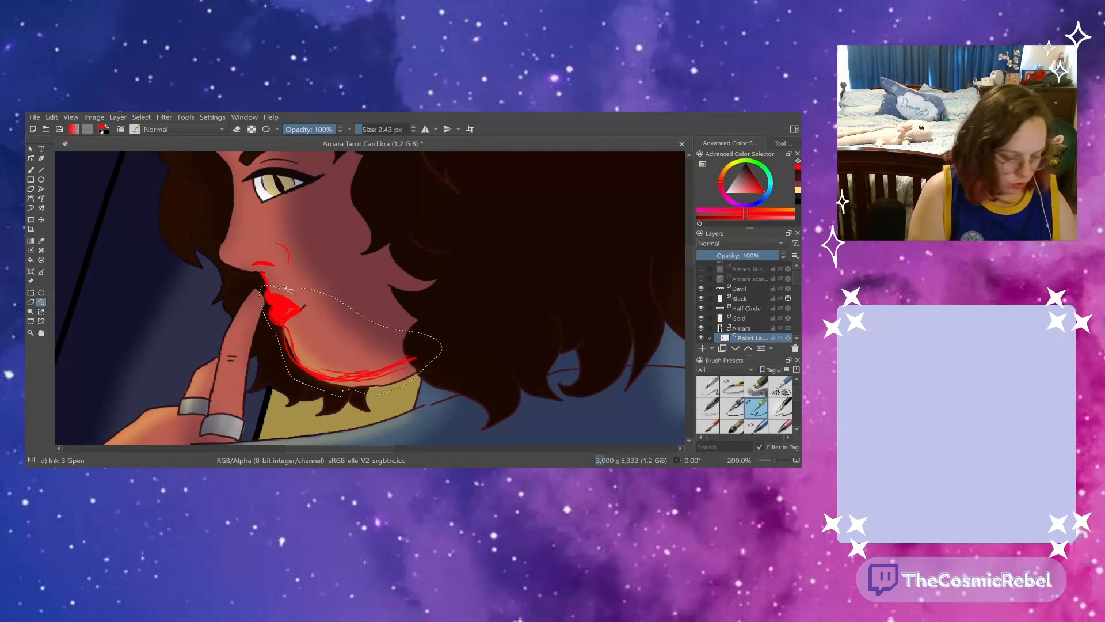
{"action": "left_click", "coordinate": [30, 220]}
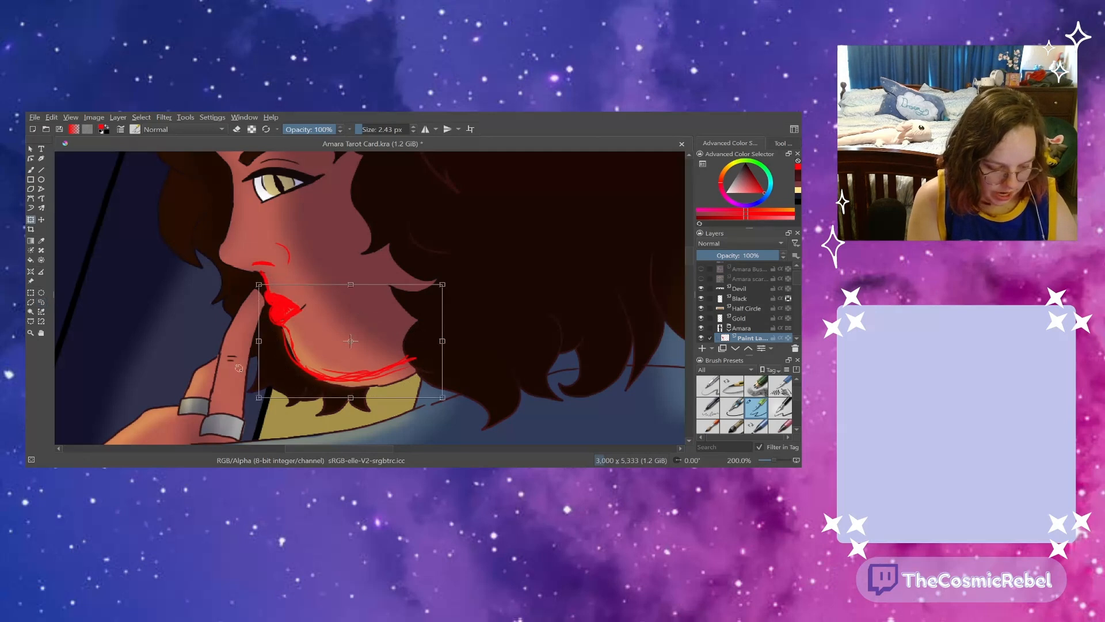
{"action": "left_click_drag", "start_coordinate": [282, 369], "coordinate": [287, 376]}
{"action": "key", "text": "Return"}
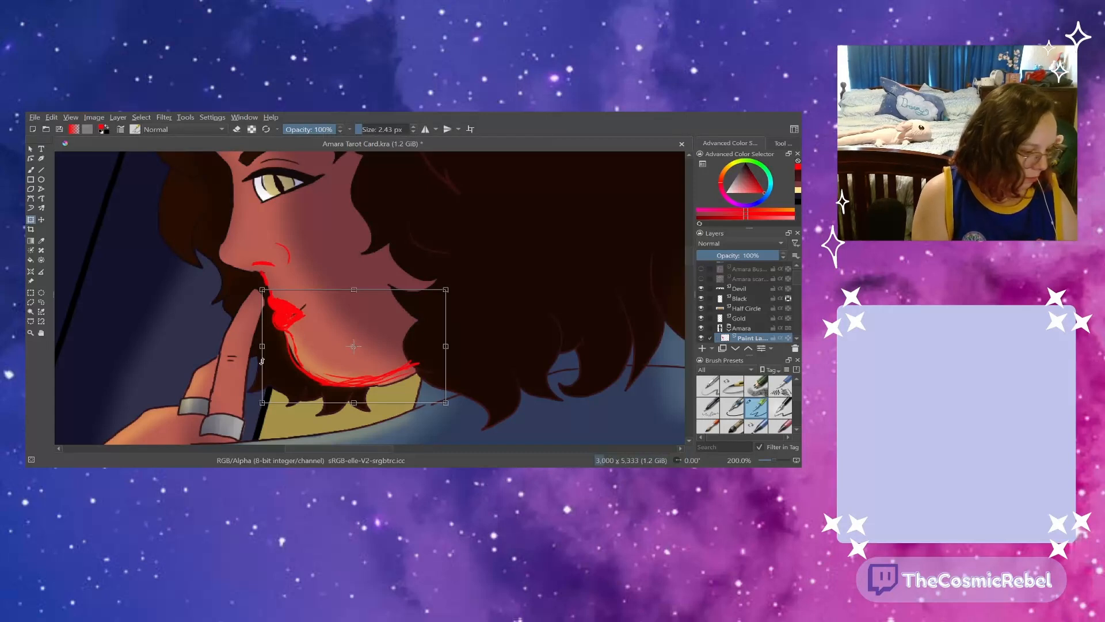
{"action": "key", "text": "ctrl+r"}
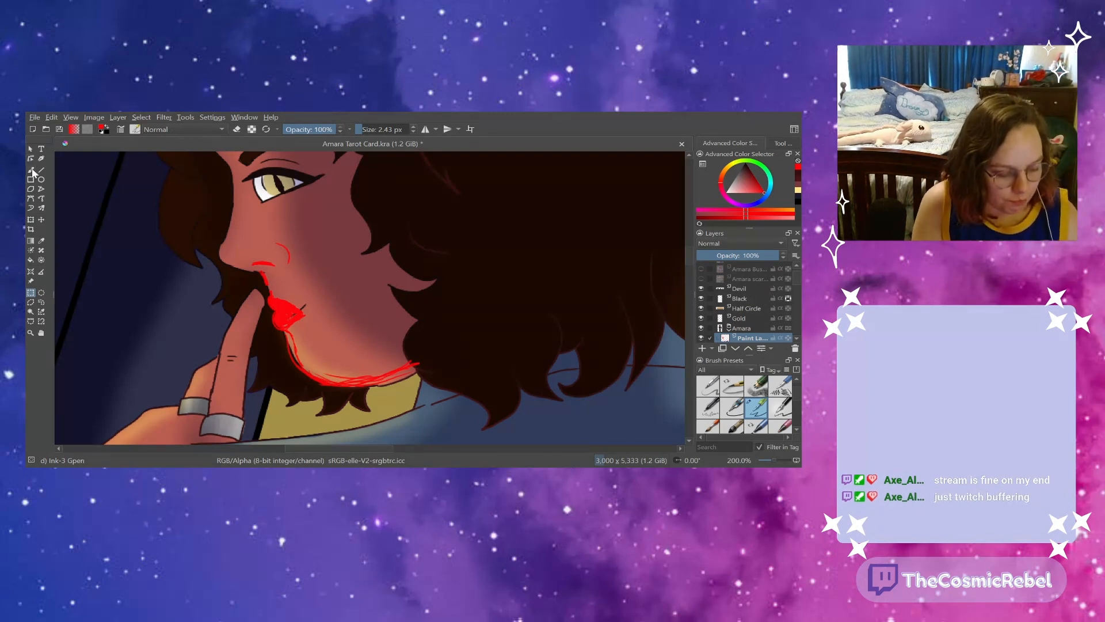
{"action": "key", "text": "b"}
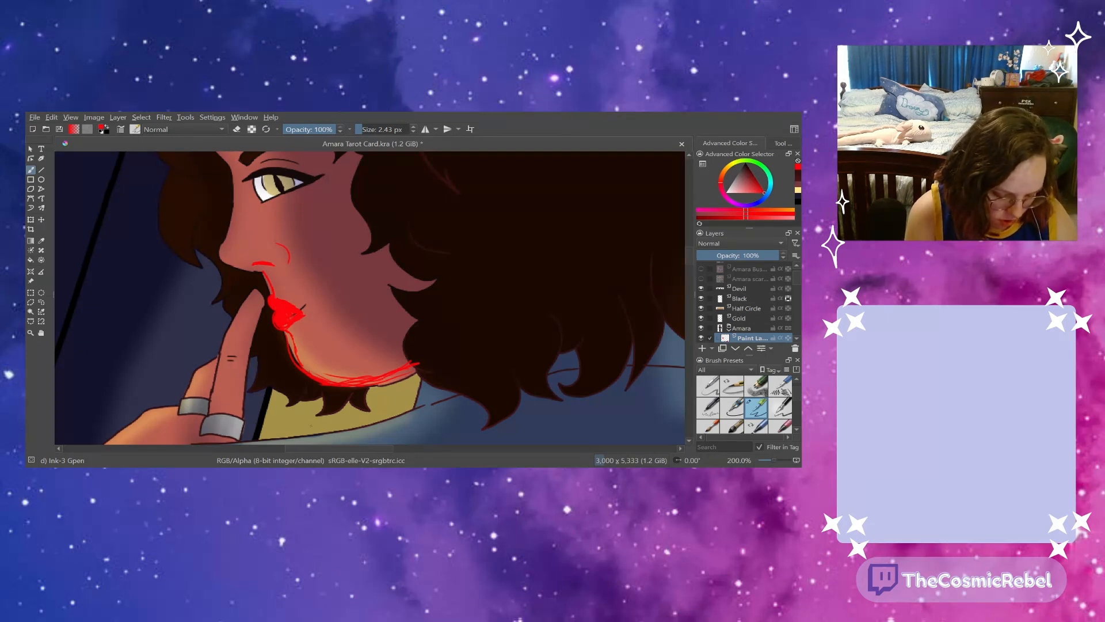
- Reselect the red lips and jawline freehand, shift them slightly back up, and clear the selection
{"action": "left_click", "coordinate": [41, 301]}
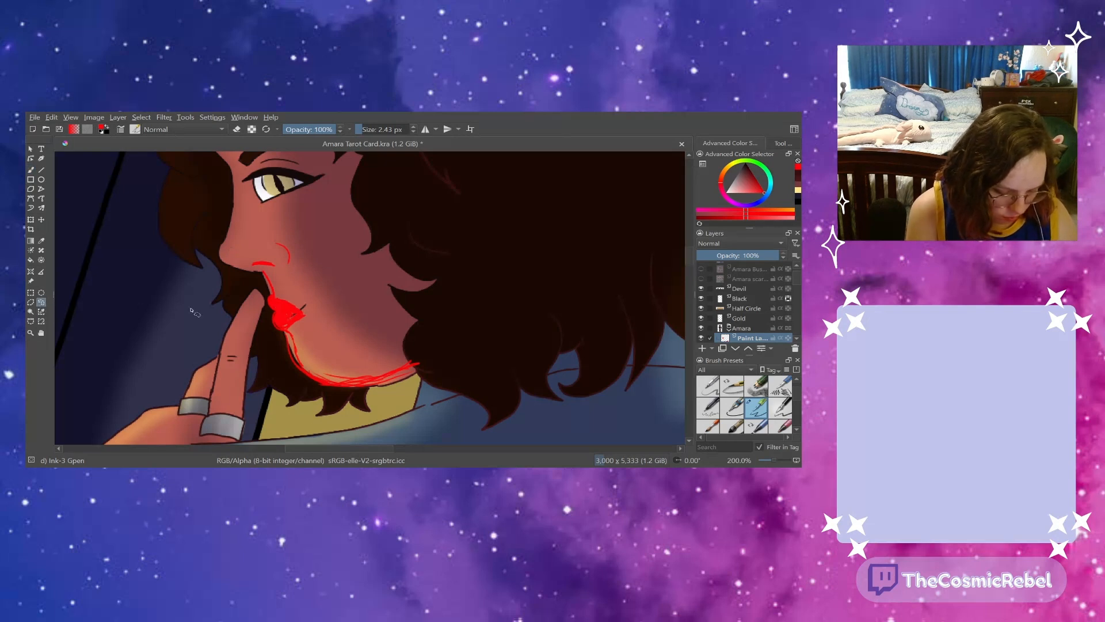
{"action": "mouse_move", "coordinate": [268, 290]}
{"action": "left_mouse_down"}
{"action": "mouse_move", "coordinate": [320, 400]}
{"action": "mouse_move", "coordinate": [437, 369]}
{"action": "mouse_move", "coordinate": [317, 294]}
{"action": "mouse_move", "coordinate": [270, 290]}
{"action": "left_mouse_up"}
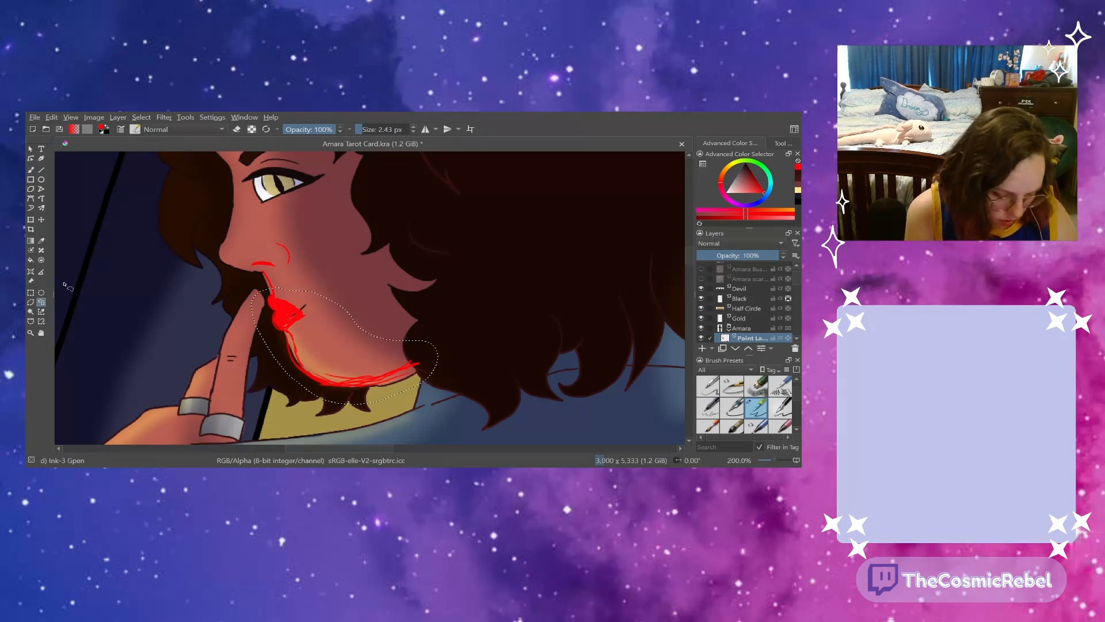
{"action": "left_click", "coordinate": [30, 220]}
{"action": "left_click_drag", "start_coordinate": [266, 360], "coordinate": [259, 346]}
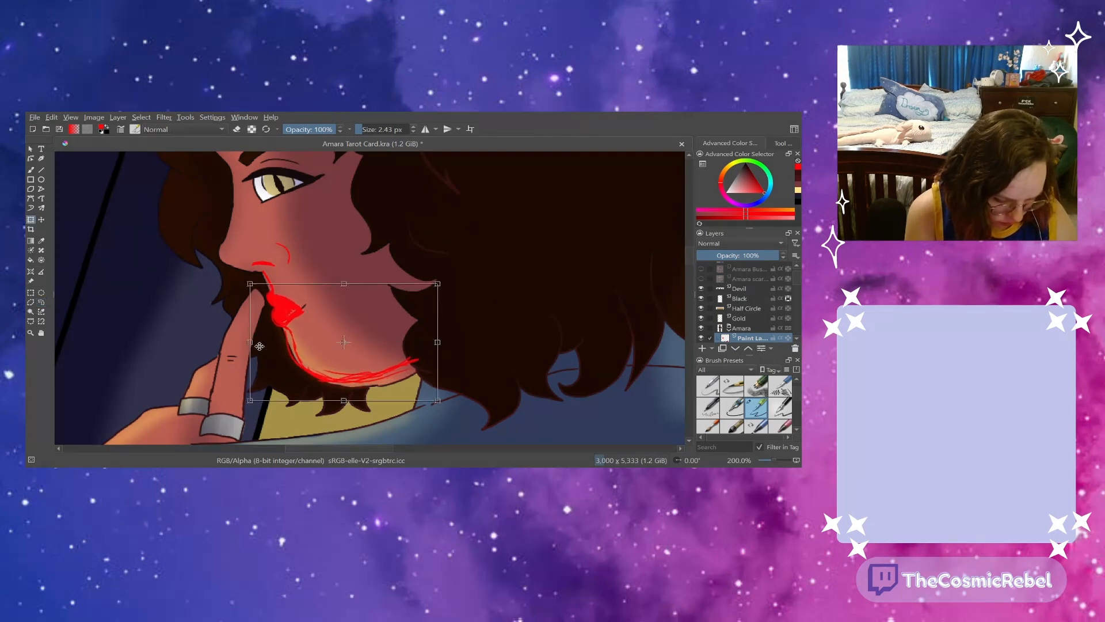
{"action": "left_click", "coordinate": [30, 293]}
{"action": "left_click", "coordinate": [144, 339]}
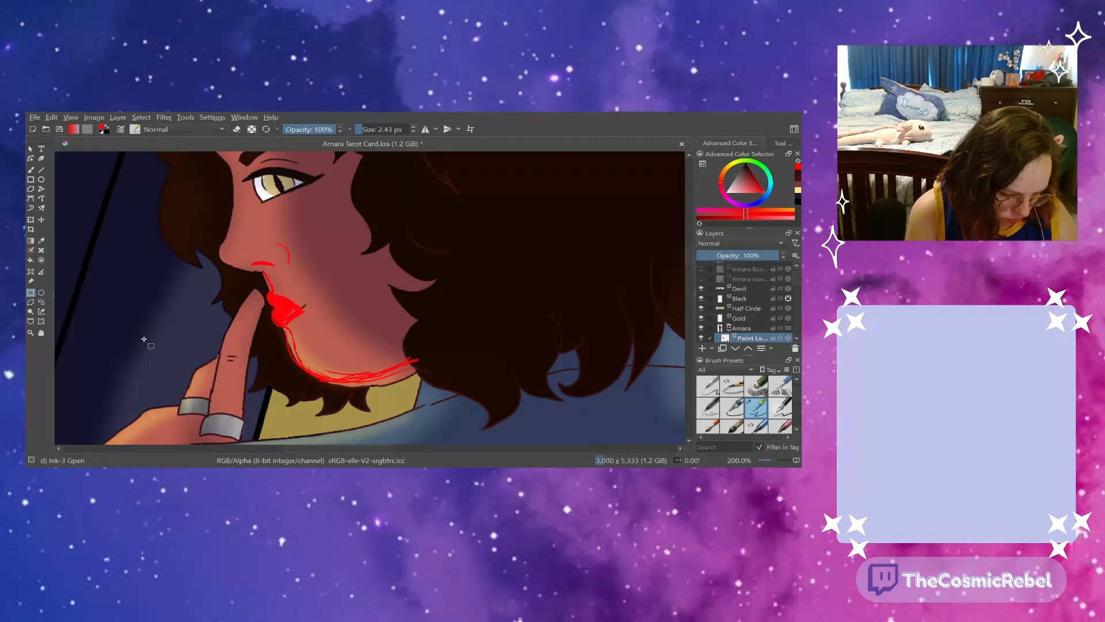
- Erase the red lips and the line under the nose with the eraser at 28.65 px, and delete the red sketch layer
{"action": "left_click", "coordinate": [31, 170]}
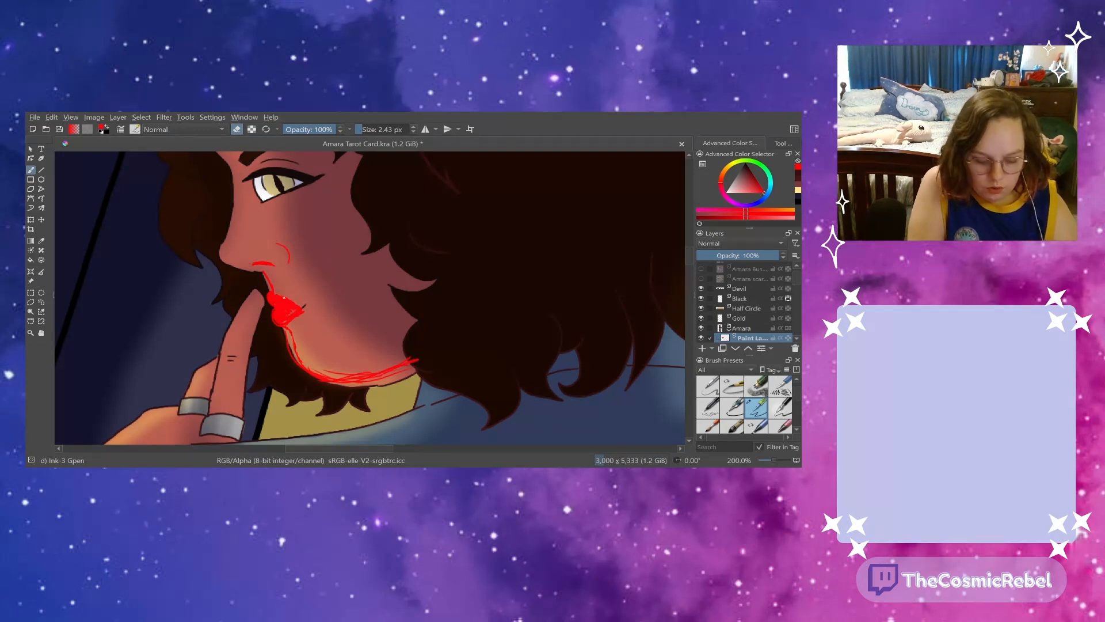
{"action": "left_click_drag", "start_coordinate": [284, 297], "coordinate": [288, 311]}
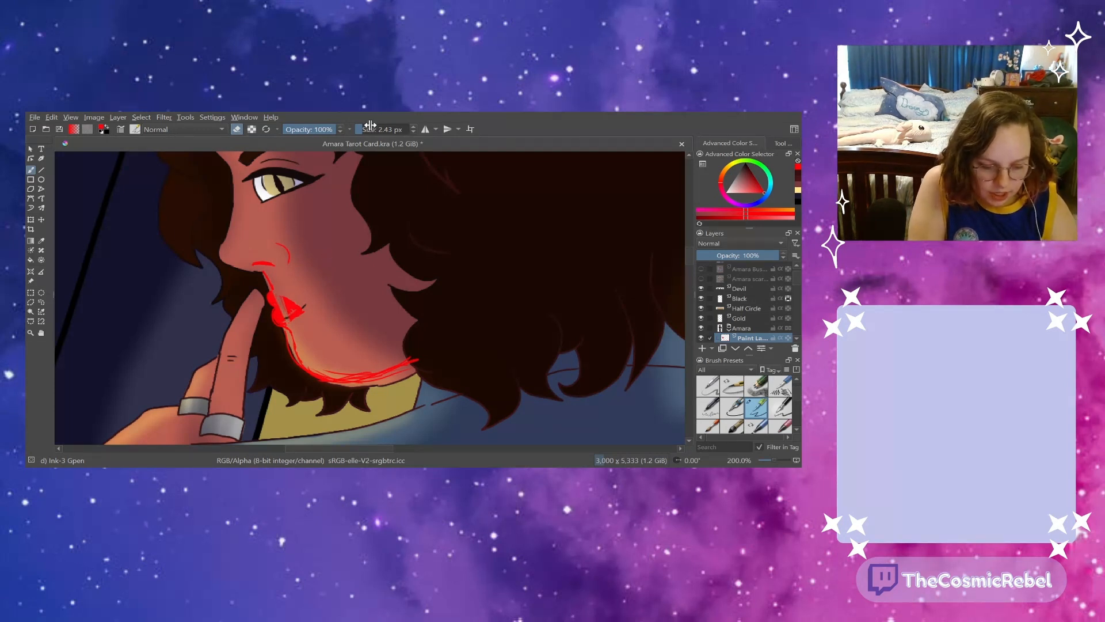
{"action": "left_click_drag", "start_coordinate": [368, 129], "coordinate": [375, 129]}
{"action": "mouse_move", "coordinate": [262, 288]}
{"action": "left_mouse_down"}
{"action": "mouse_move", "coordinate": [283, 341]}
{"action": "mouse_move", "coordinate": [279, 325]}
{"action": "left_mouse_up"}
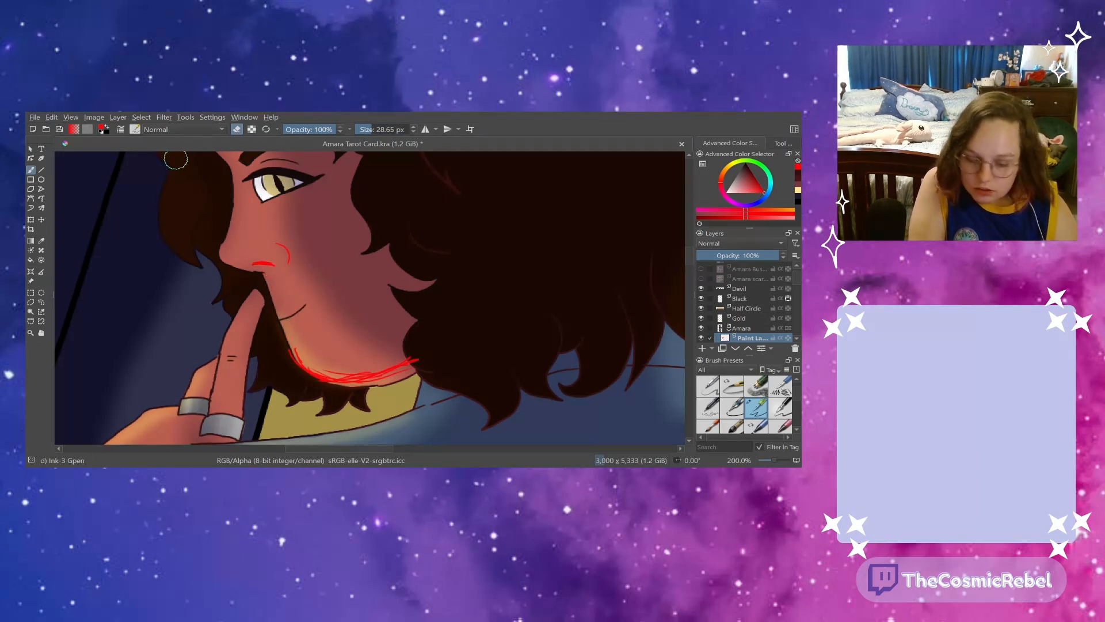
{"action": "left_click", "coordinate": [236, 129]}
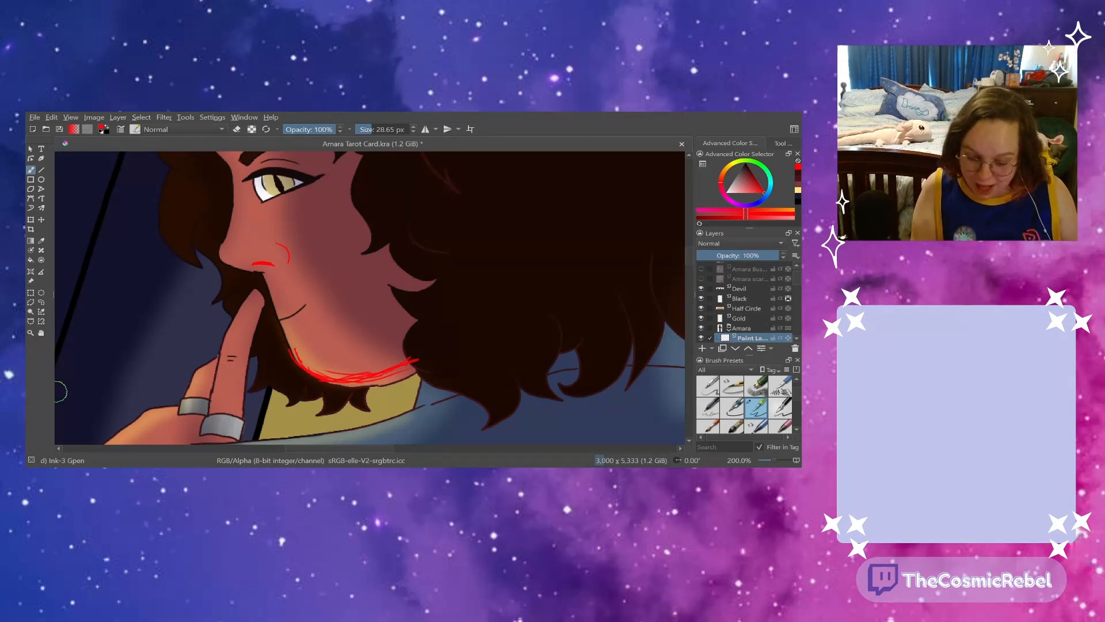
{"action": "left_click", "coordinate": [794, 348]}
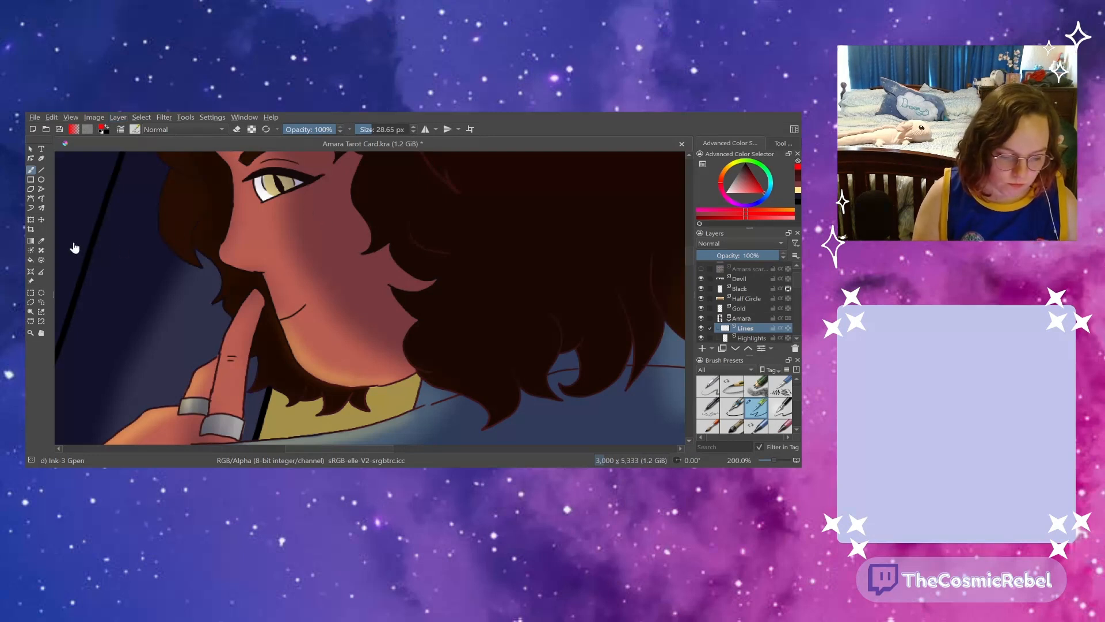
- Import the character reference sheet as a new layer, move it over the character's head, and set its opacity to 55%
{"action": "double_click", "coordinate": [194, 214]}
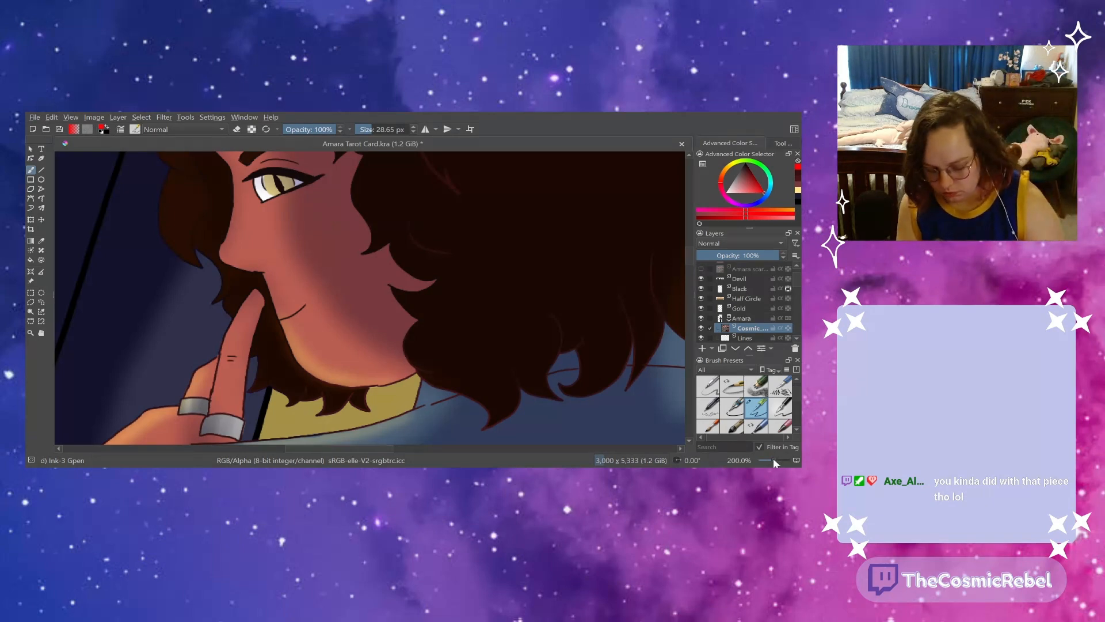
{"action": "left_click_drag", "start_coordinate": [773, 457], "coordinate": [766, 455]}
{"action": "key", "text": "ctrl+t"}
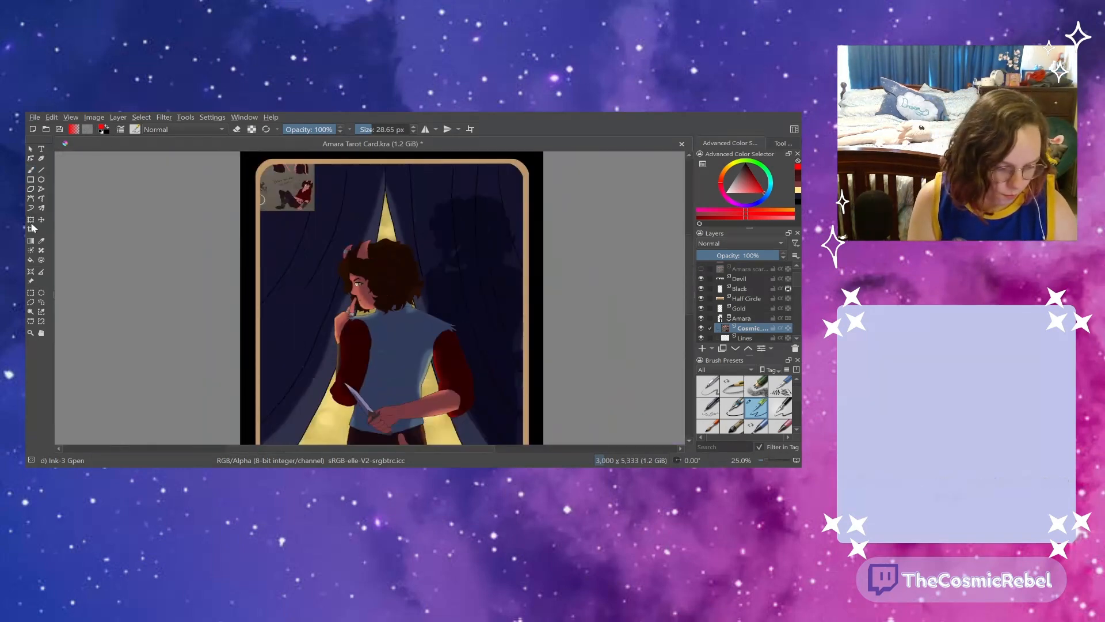
{"action": "left_click_drag", "start_coordinate": [281, 202], "coordinate": [358, 281]}
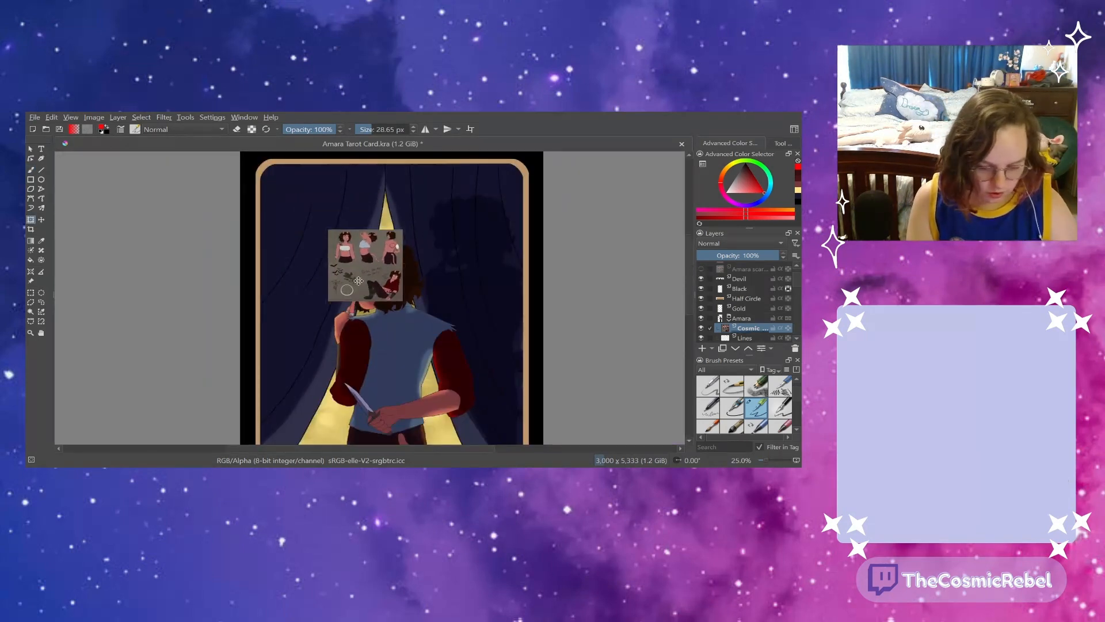
{"action": "left_click", "coordinate": [741, 256]}
- Enlarge the reference sheet until it spans the card and position it over the character within the gold border
{"action": "left_click_drag", "start_coordinate": [328, 230], "coordinate": [254, 166]}
{"action": "left_click_drag", "start_coordinate": [312, 246], "coordinate": [311, 316]}
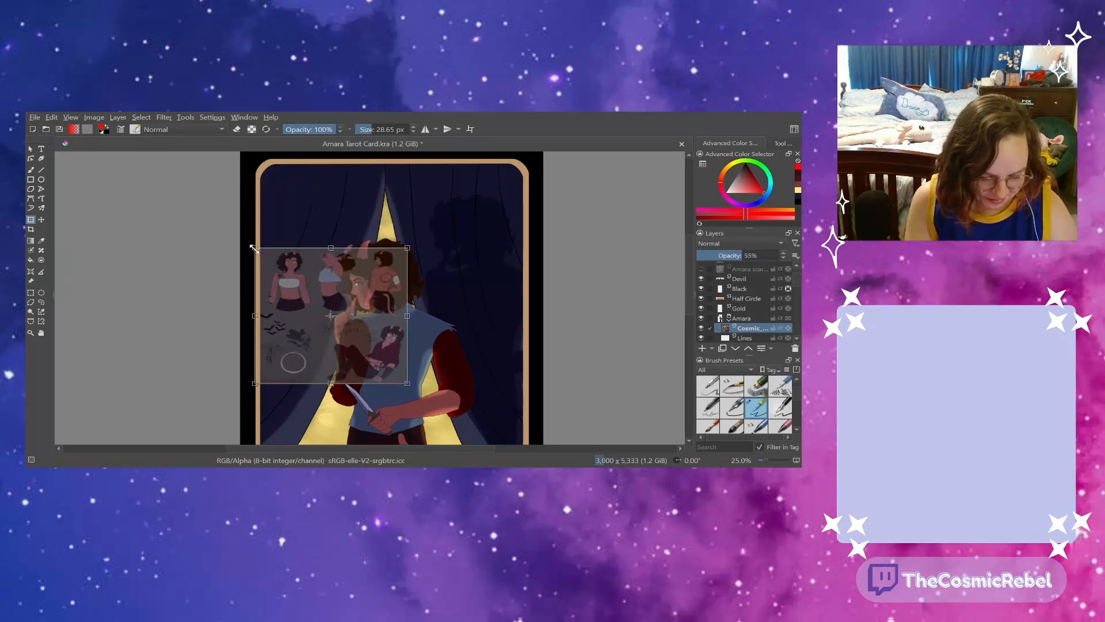
{"action": "left_click_drag", "start_coordinate": [254, 247], "coordinate": [152, 169]}
{"action": "left_click_drag", "start_coordinate": [408, 382], "coordinate": [462, 435]}
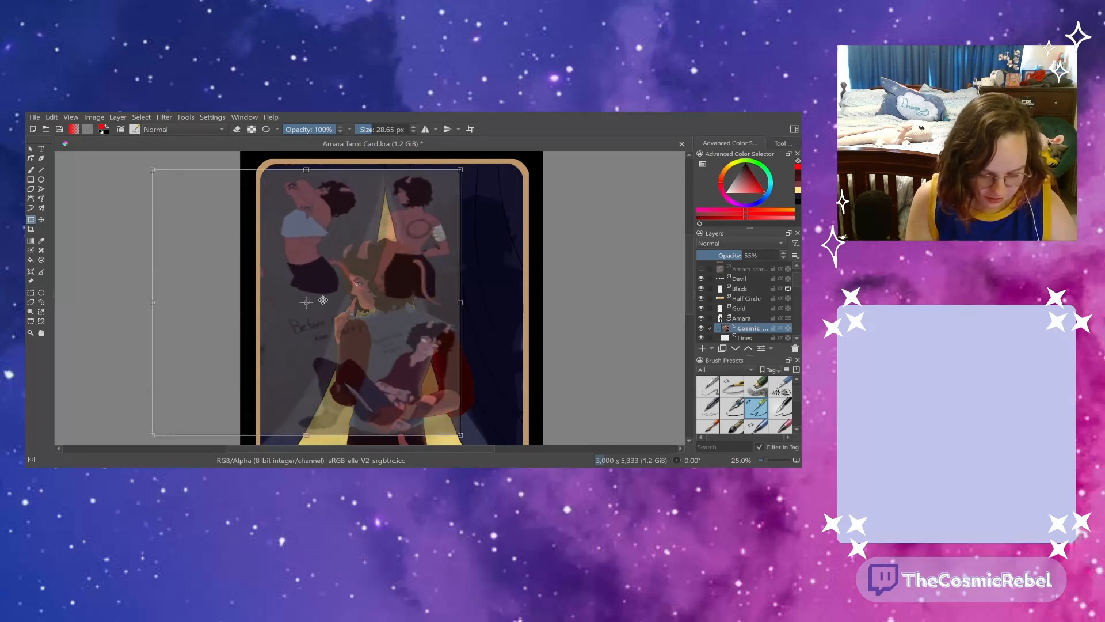
{"action": "left_click_drag", "start_coordinate": [317, 293], "coordinate": [267, 378]}
{"action": "left_click_drag", "start_coordinate": [122, 288], "coordinate": [239, 203]}
- Set the reference sheet layer's opacity to 41% and scale the sheet down towards the card's upper right
{"action": "left_click_drag", "start_coordinate": [737, 255], "coordinate": [725, 255]}
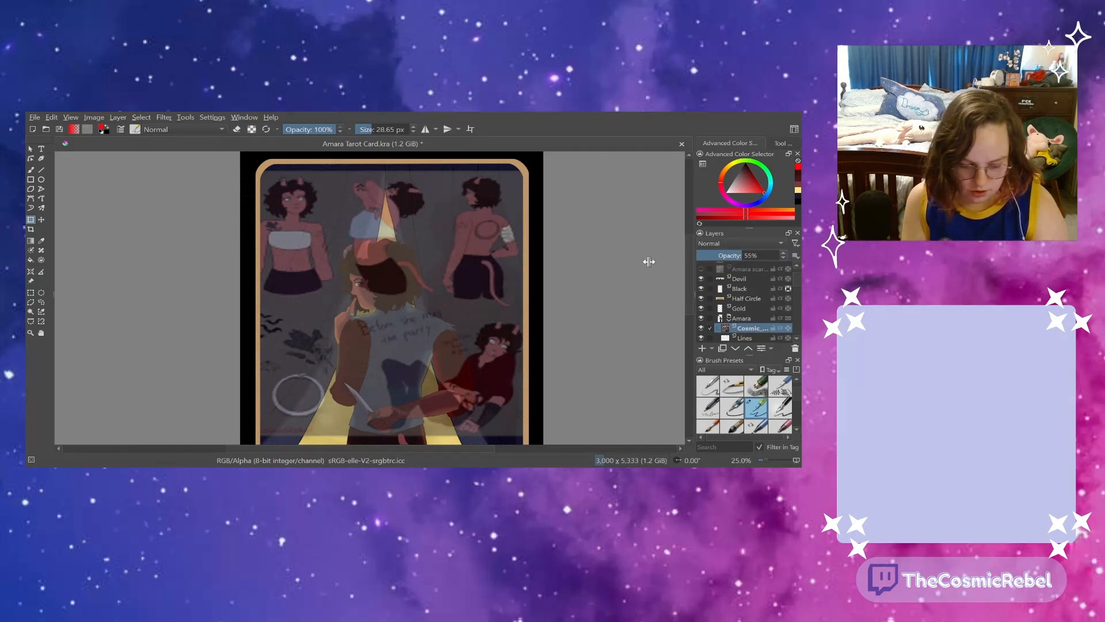
{"action": "left_click", "coordinate": [263, 373]}
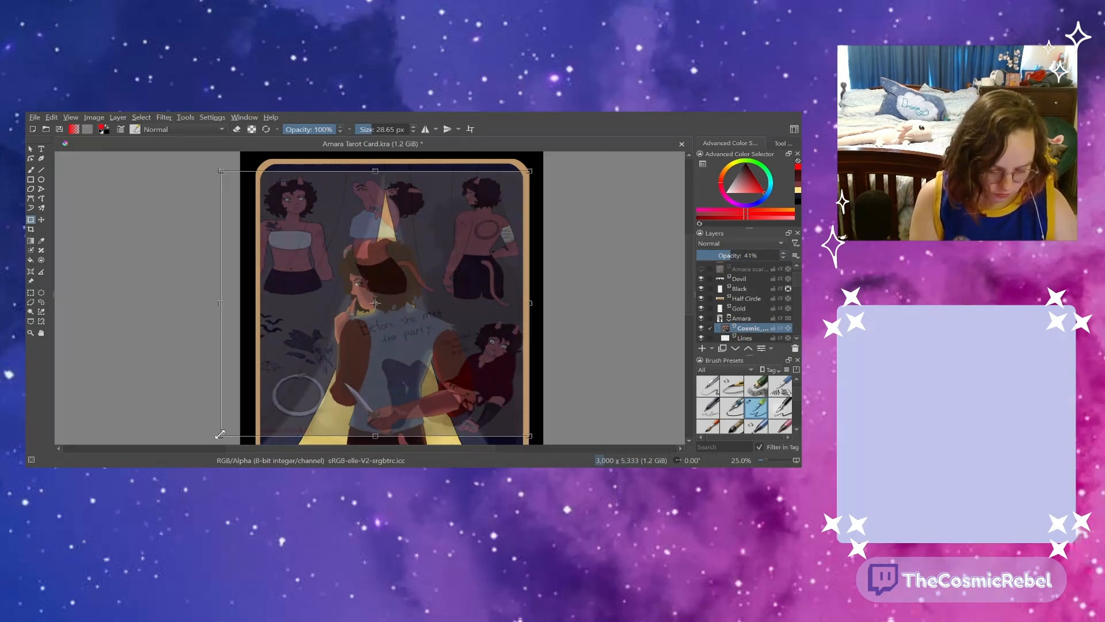
{"action": "left_click_drag", "start_coordinate": [220, 435], "coordinate": [291, 393]}
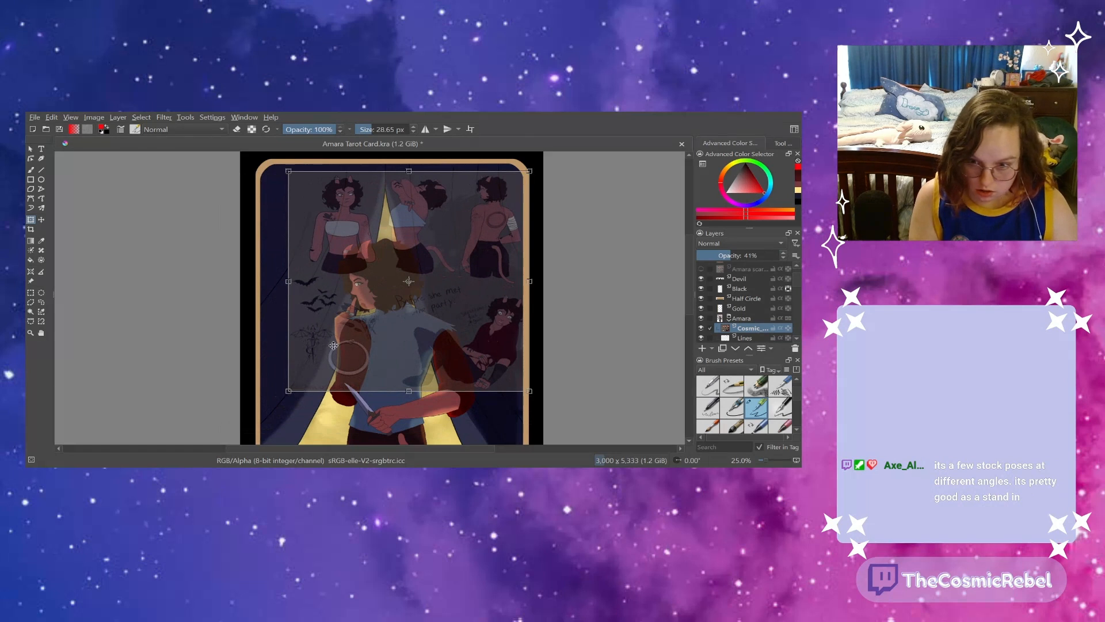
- Shift the reference sheet over the painted figure and erase its left and middle upper poses with a 197.24 px eraser
{"action": "left_click_drag", "start_coordinate": [364, 328], "coordinate": [348, 338]}
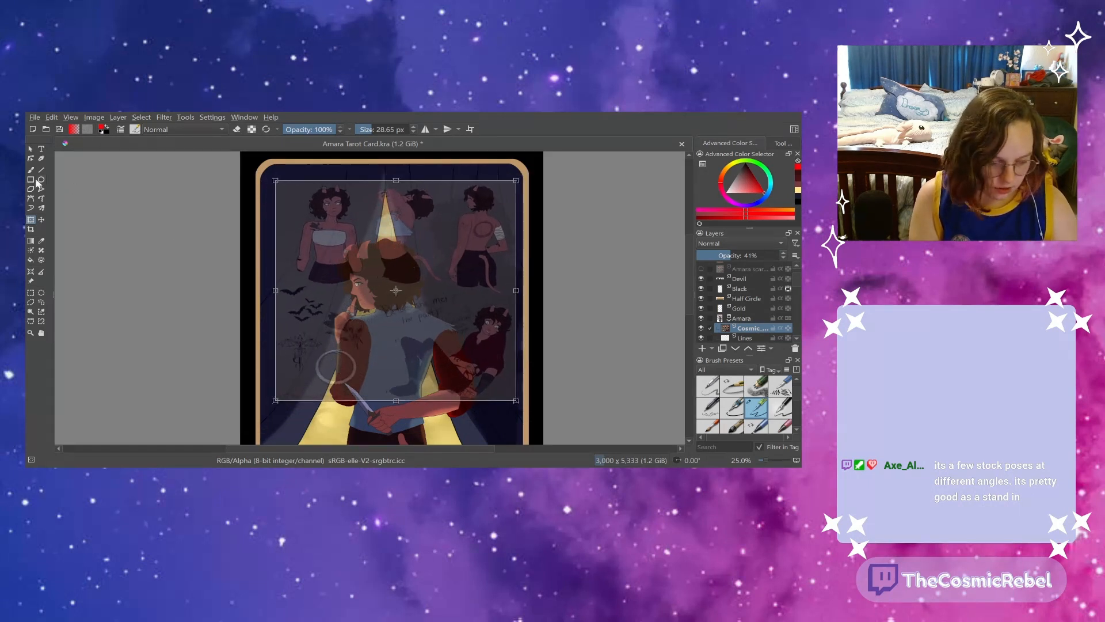
{"action": "key", "text": "b"}
{"action": "key", "text": "e"}
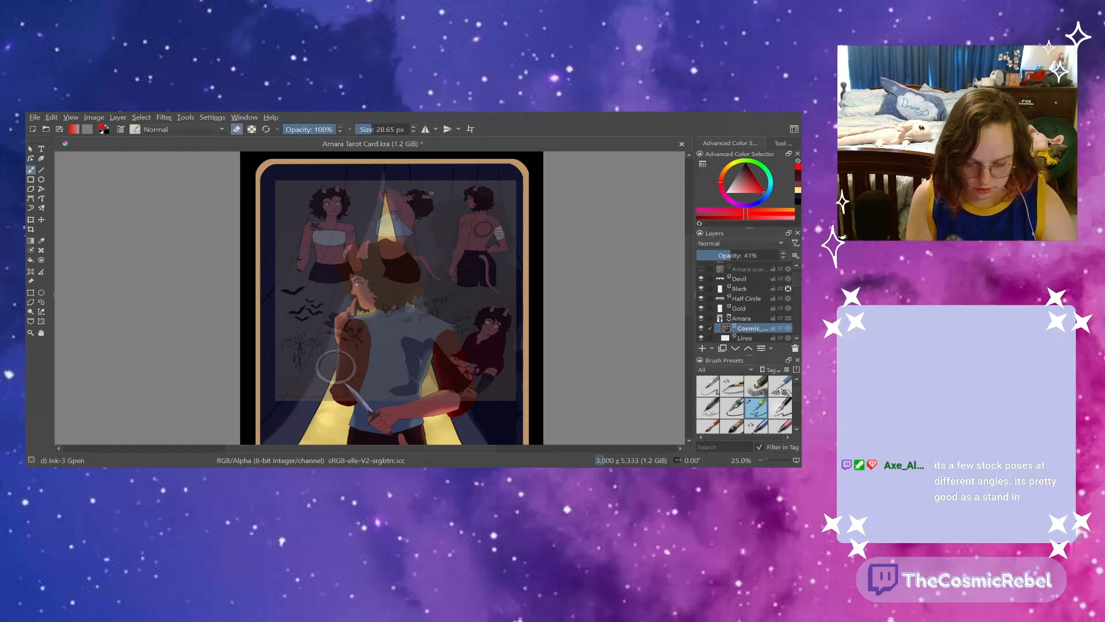
{"action": "left_click", "coordinate": [386, 130]}
{"action": "mouse_move", "coordinate": [419, 224]}
{"action": "left_mouse_down"}
{"action": "mouse_move", "coordinate": [425, 178]}
{"action": "mouse_move", "coordinate": [434, 294]}
{"action": "mouse_move", "coordinate": [518, 302]}
{"action": "left_mouse_up"}
{"action": "mouse_move", "coordinate": [282, 188]}
{"action": "left_mouse_down"}
{"action": "mouse_move", "coordinate": [303, 246]}
{"action": "mouse_move", "coordinate": [315, 251]}
{"action": "mouse_move", "coordinate": [335, 175]}
{"action": "mouse_move", "coordinate": [372, 258]}
{"action": "mouse_move", "coordinate": [405, 187]}
{"action": "left_mouse_up"}
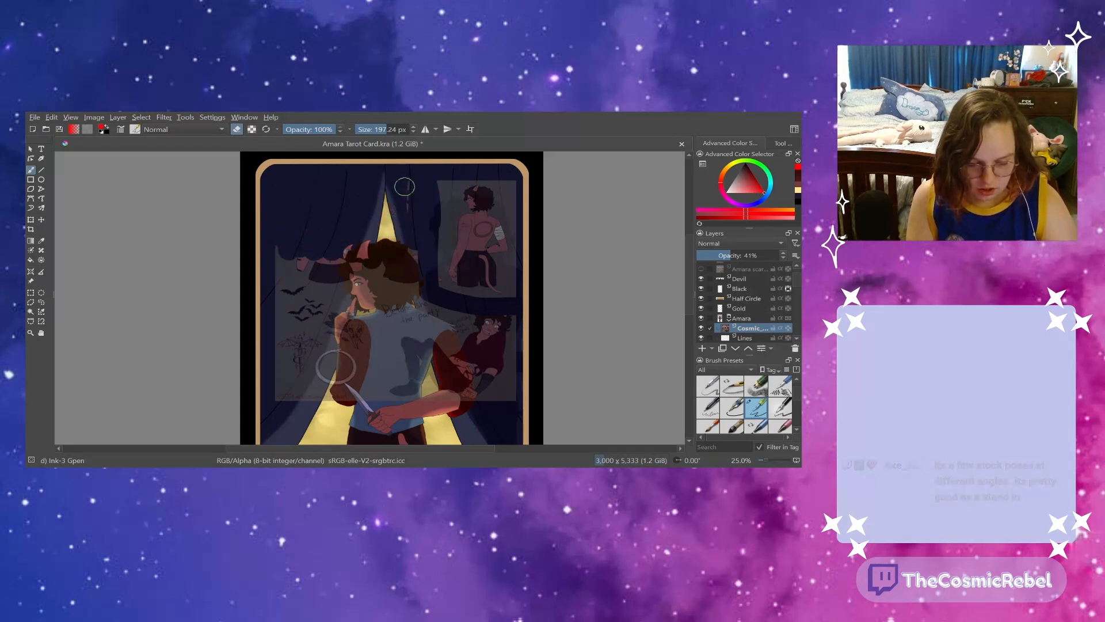
- Erase the bats, notes, seated pose and other leftovers from the reference layer, keeping only the back-view pose
{"action": "mouse_move", "coordinate": [284, 237]}
{"action": "left_mouse_down"}
{"action": "mouse_move", "coordinate": [278, 410]}
{"action": "mouse_move", "coordinate": [271, 393]}
{"action": "mouse_move", "coordinate": [334, 403]}
{"action": "mouse_move", "coordinate": [277, 387]}
{"action": "mouse_move", "coordinate": [352, 360]}
{"action": "mouse_move", "coordinate": [300, 394]}
{"action": "mouse_move", "coordinate": [279, 333]}
{"action": "mouse_move", "coordinate": [297, 360]}
{"action": "mouse_move", "coordinate": [293, 346]}
{"action": "mouse_move", "coordinate": [334, 377]}
{"action": "mouse_move", "coordinate": [326, 367]}
{"action": "mouse_move", "coordinate": [332, 392]}
{"action": "mouse_move", "coordinate": [357, 411]}
{"action": "mouse_move", "coordinate": [275, 294]}
{"action": "mouse_move", "coordinate": [298, 312]}
{"action": "mouse_move", "coordinate": [320, 263]}
{"action": "mouse_move", "coordinate": [331, 285]}
{"action": "left_mouse_up"}
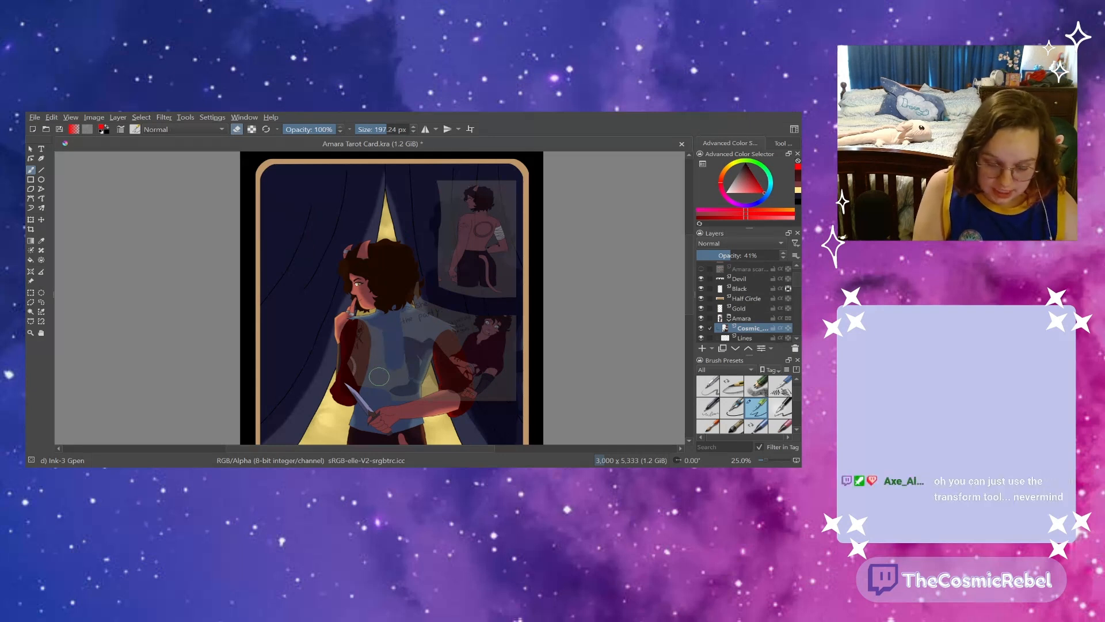
{"action": "mouse_move", "coordinate": [380, 376]}
{"action": "left_mouse_down"}
{"action": "mouse_move", "coordinate": [314, 426]}
{"action": "mouse_move", "coordinate": [371, 368]}
{"action": "mouse_move", "coordinate": [384, 400]}
{"action": "mouse_move", "coordinate": [390, 380]}
{"action": "mouse_move", "coordinate": [365, 334]}
{"action": "mouse_move", "coordinate": [337, 390]}
{"action": "left_mouse_up"}
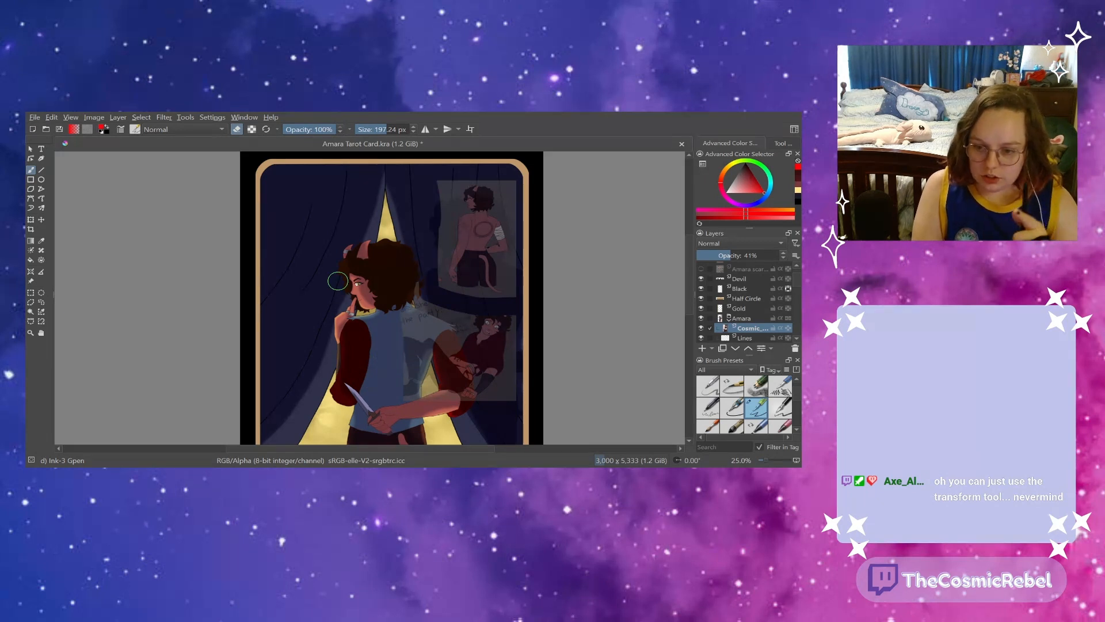
{"action": "mouse_move", "coordinate": [430, 319]}
{"action": "left_mouse_down"}
{"action": "mouse_move", "coordinate": [445, 318]}
{"action": "mouse_move", "coordinate": [429, 309]}
{"action": "mouse_move", "coordinate": [481, 318]}
{"action": "left_mouse_up"}
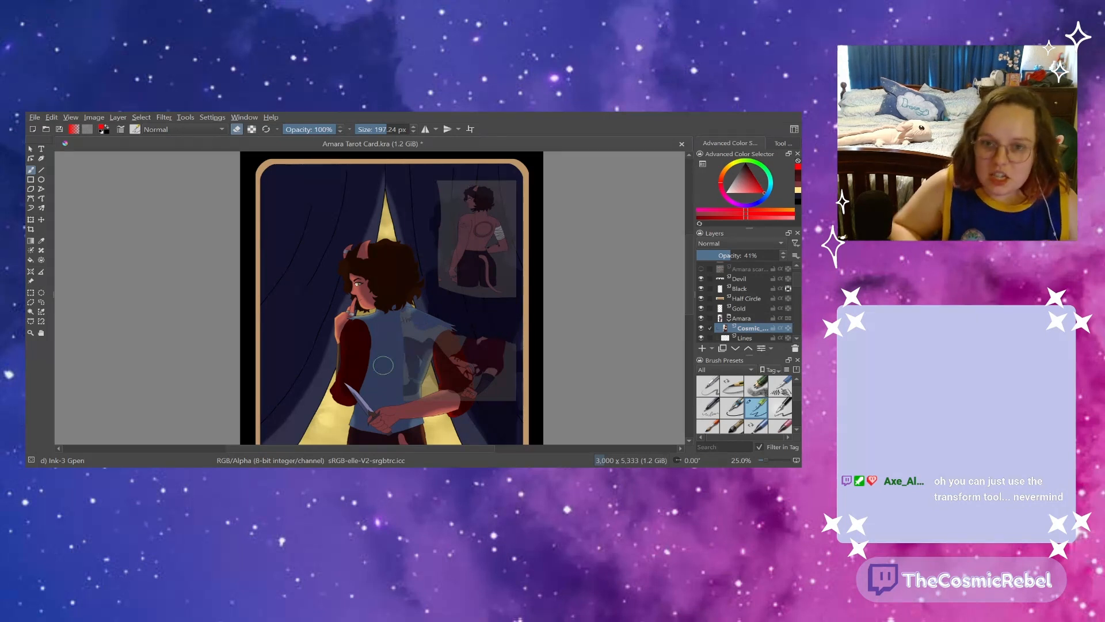
{"action": "left_click_drag", "start_coordinate": [493, 364], "coordinate": [515, 395]}
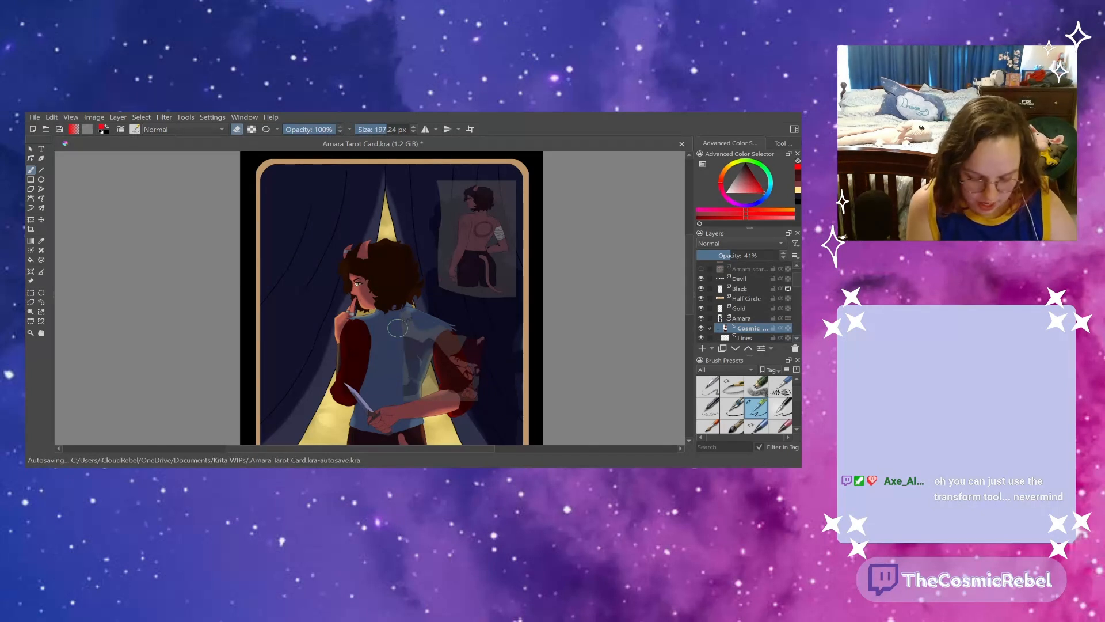
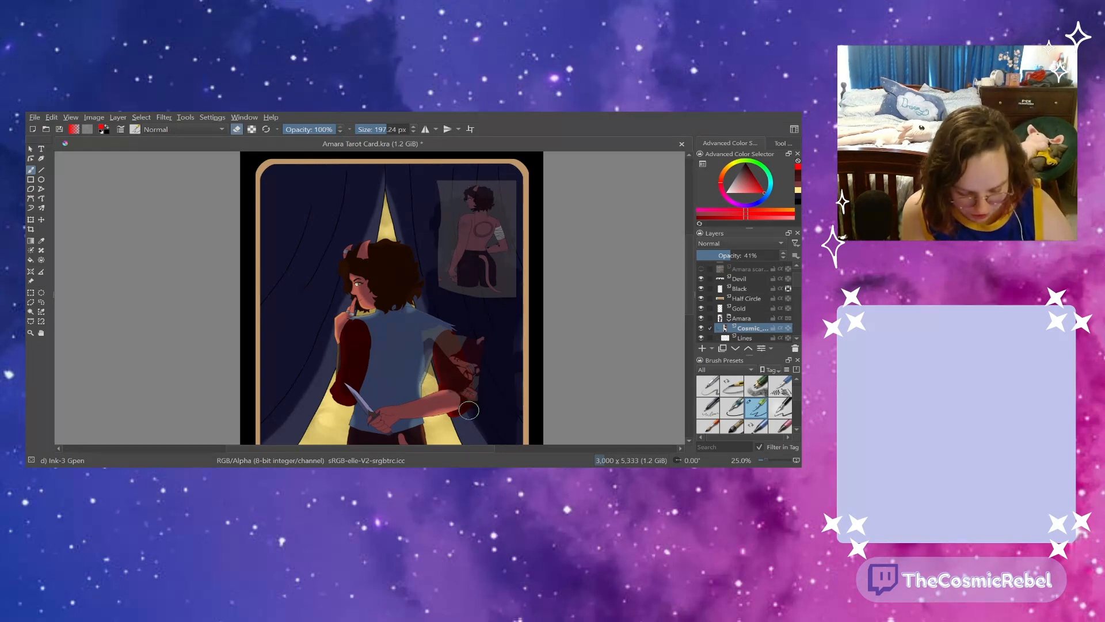
{"action": "mouse_move", "coordinate": [426, 408]}
{"action": "left_mouse_down"}
{"action": "mouse_move", "coordinate": [496, 420]}
{"action": "mouse_move", "coordinate": [481, 399]}
{"action": "mouse_move", "coordinate": [500, 410]}
{"action": "mouse_move", "coordinate": [489, 350]}
{"action": "left_mouse_up"}
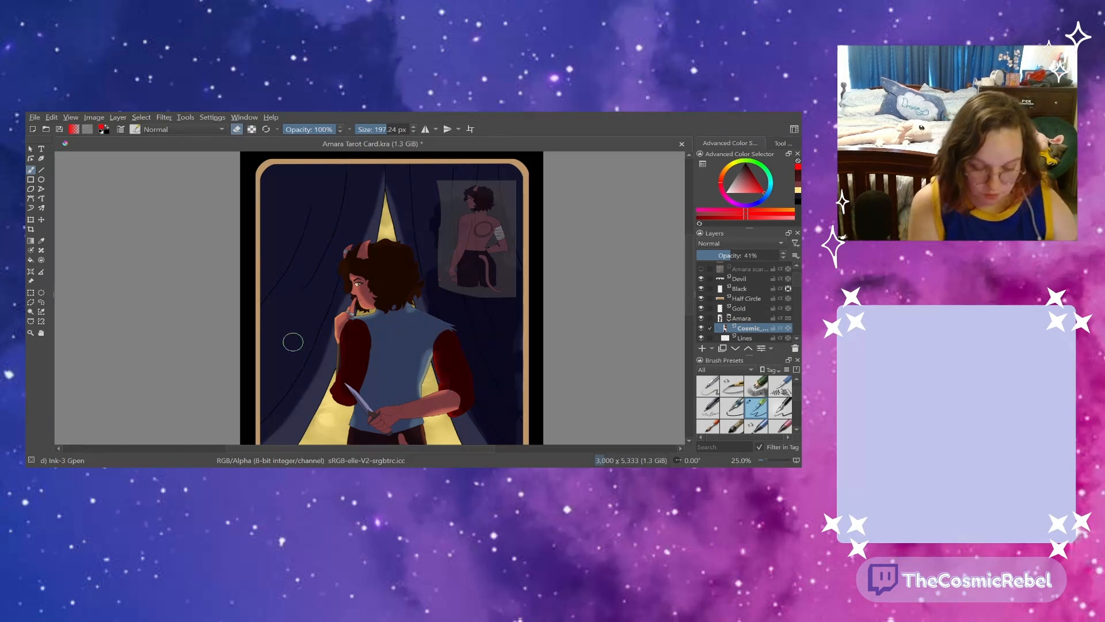
{"action": "left_click_drag", "start_coordinate": [447, 289], "coordinate": [536, 299]}
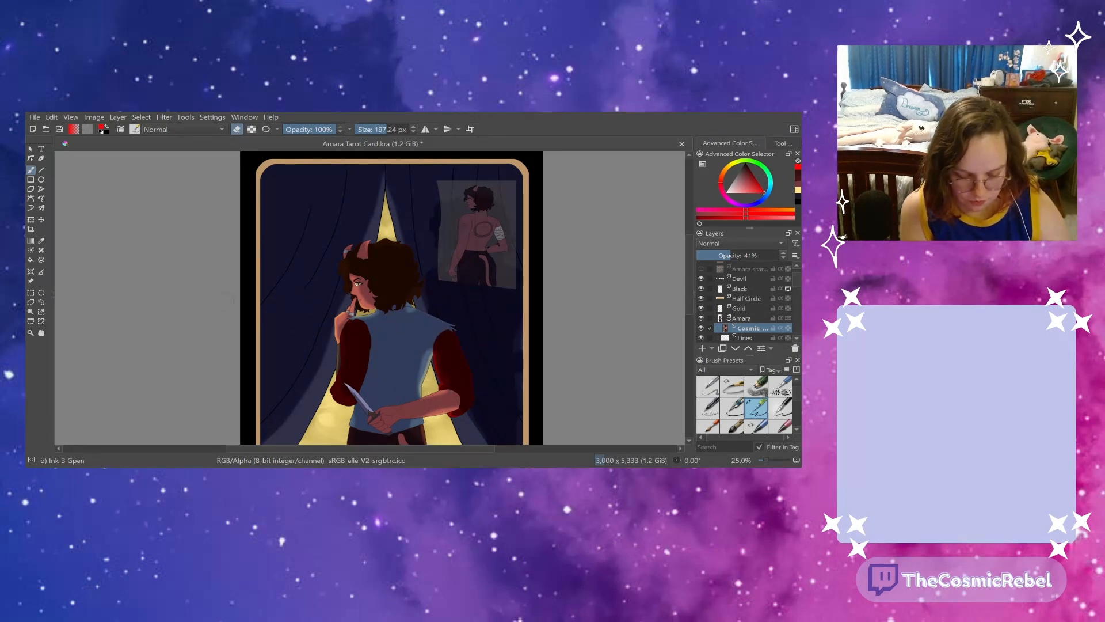
- Move, rotate and enlarge the back-view reference until its head and torso overlap the painted figure
{"action": "left_click", "coordinate": [31, 220]}
{"action": "left_click_drag", "start_coordinate": [472, 242], "coordinate": [362, 304]}
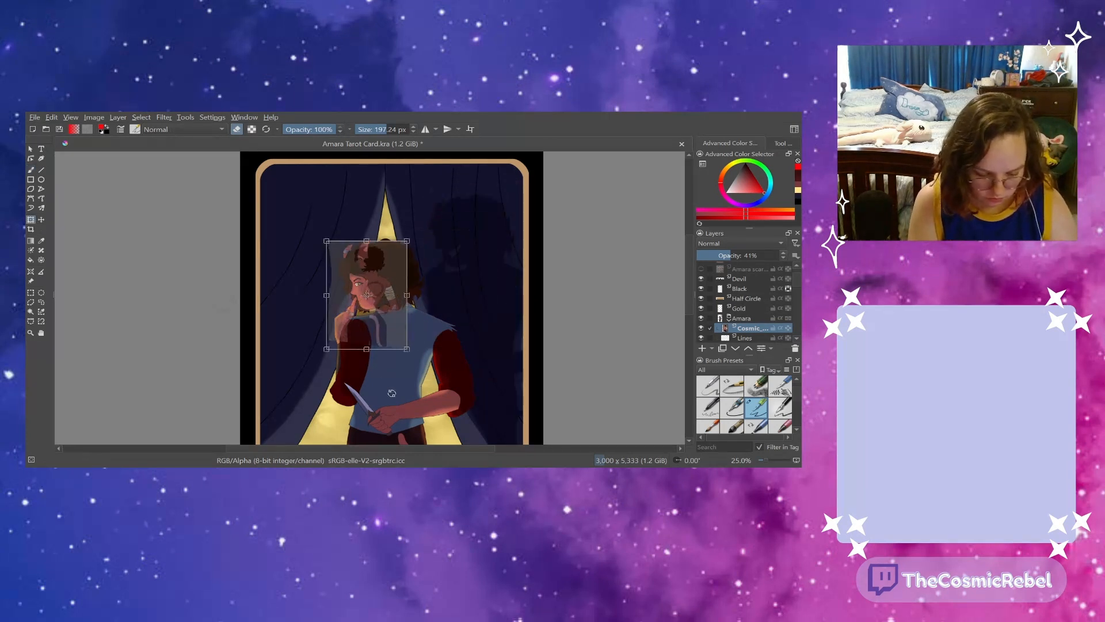
{"action": "left_click_drag", "start_coordinate": [392, 393], "coordinate": [295, 399]}
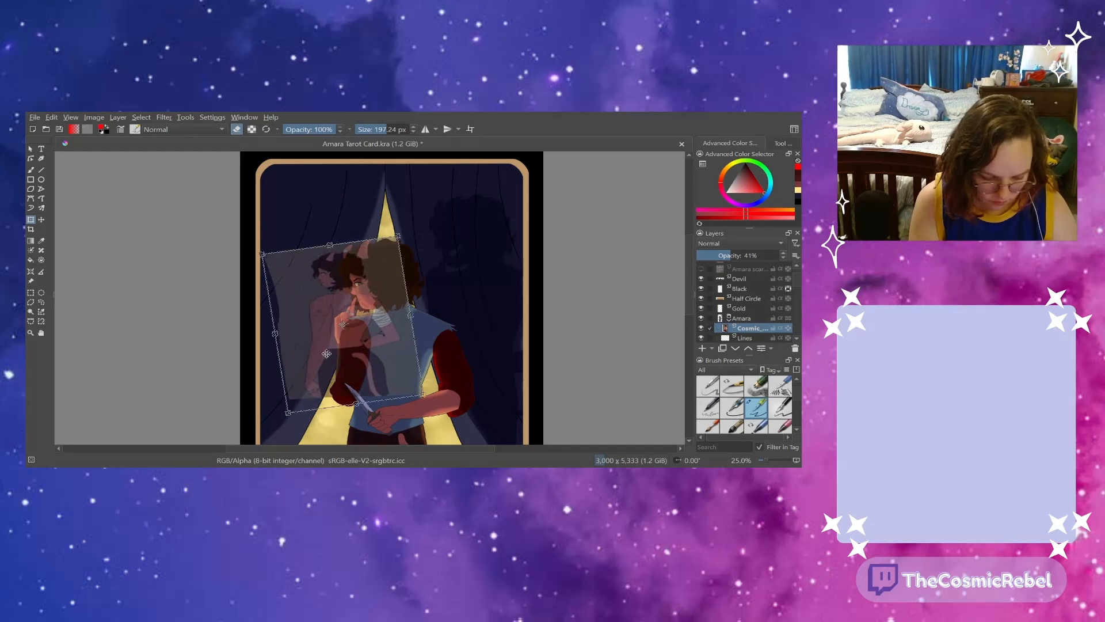
{"action": "left_click_drag", "start_coordinate": [412, 218], "coordinate": [421, 209]}
{"action": "left_click_drag", "start_coordinate": [317, 322], "coordinate": [346, 352]}
{"action": "left_click_drag", "start_coordinate": [286, 262], "coordinate": [238, 223]}
{"action": "left_click_drag", "start_coordinate": [344, 347], "coordinate": [391, 330]}
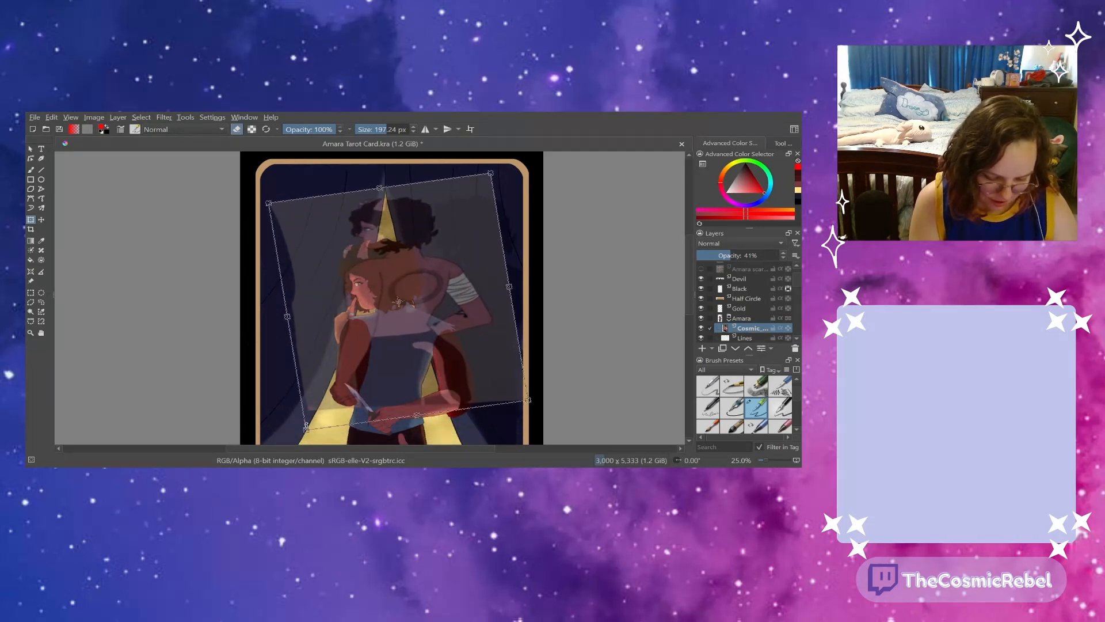
{"action": "left_click_drag", "start_coordinate": [300, 429], "coordinate": [267, 470]}
{"action": "left_click_drag", "start_coordinate": [314, 299], "coordinate": [332, 344]}
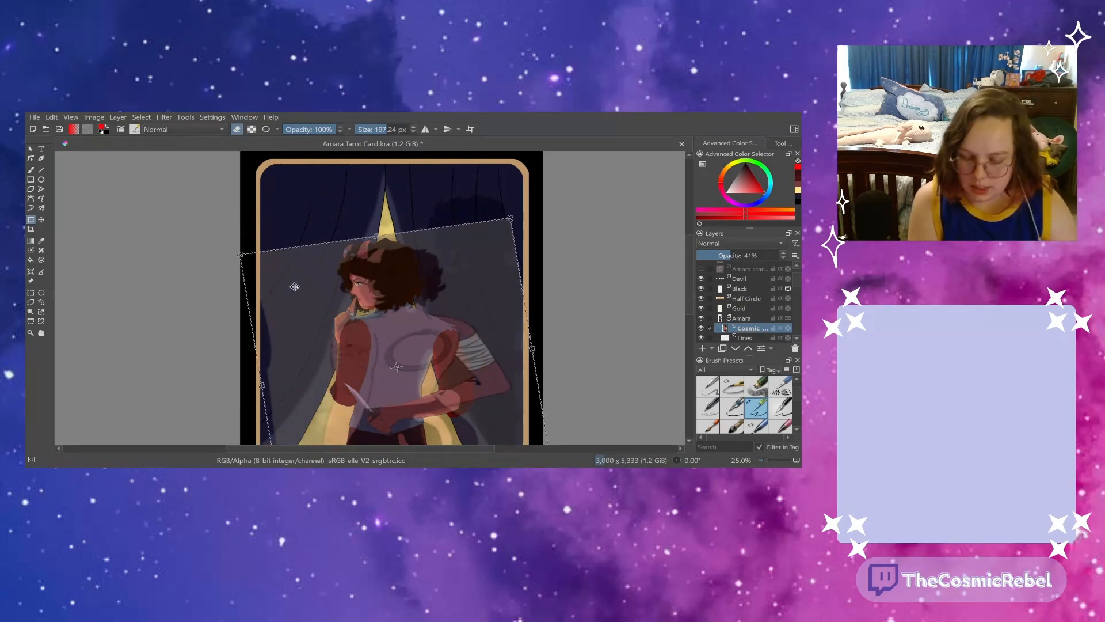
- Fine-tune the reference's scale and position so its shoulders and torso fit the painted figure
{"action": "scroll", "coordinate": [690, 306], "scroll_direction": "down", "scroll_amount": 3}
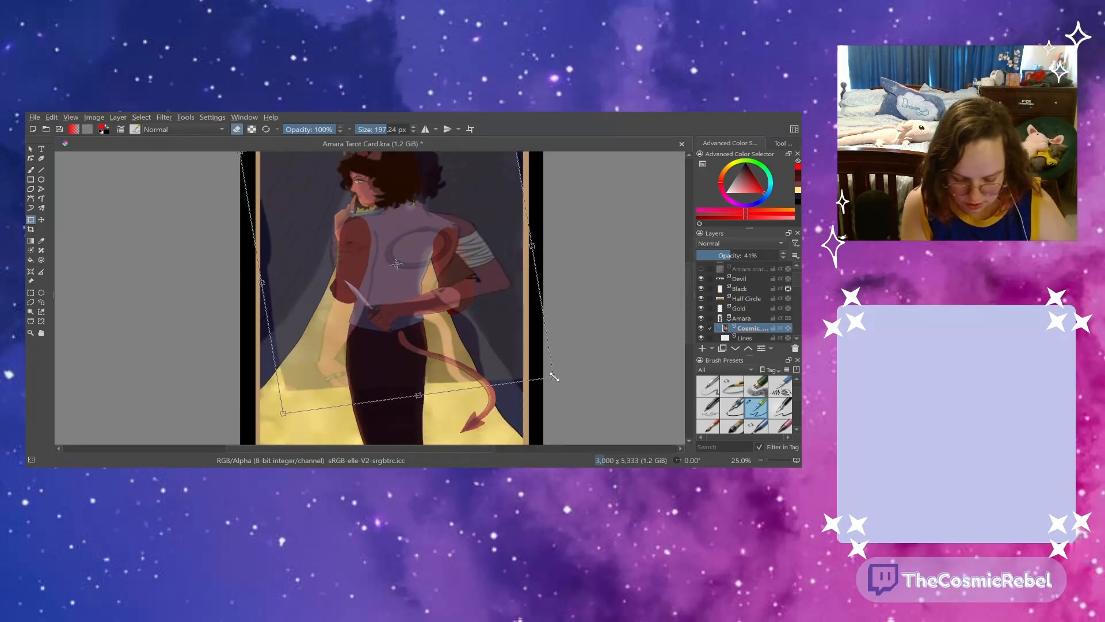
{"action": "scroll", "coordinate": [645, 269], "scroll_direction": "up", "scroll_amount": 3}
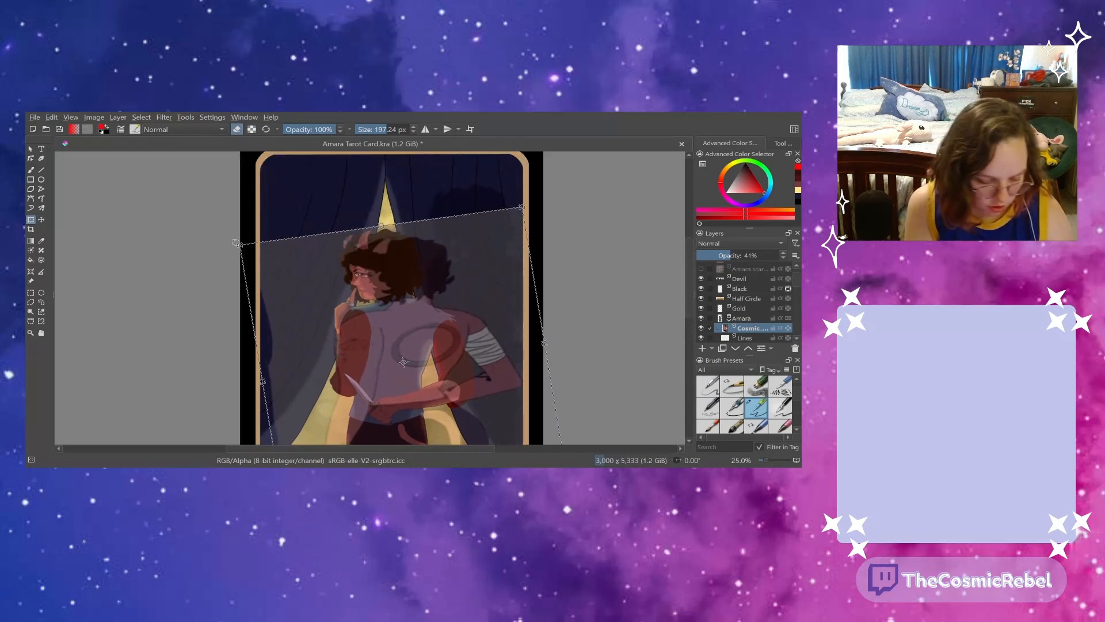
{"action": "left_click", "coordinate": [237, 242]}
{"action": "left_click_drag", "start_coordinate": [240, 246], "coordinate": [236, 241]}
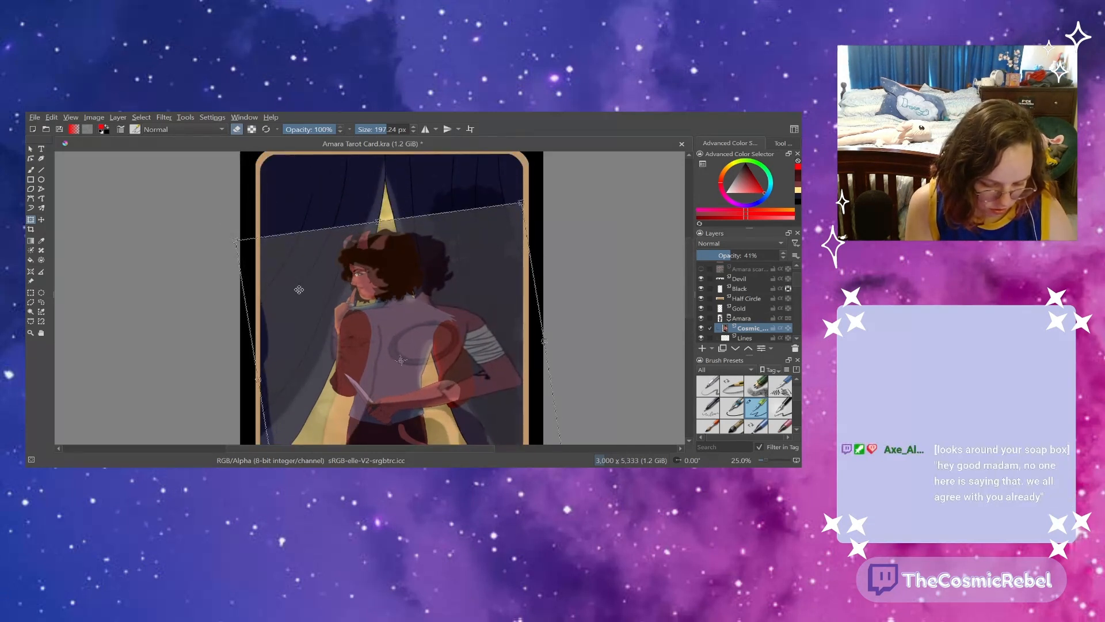
{"action": "left_click_drag", "start_coordinate": [299, 290], "coordinate": [296, 296]}
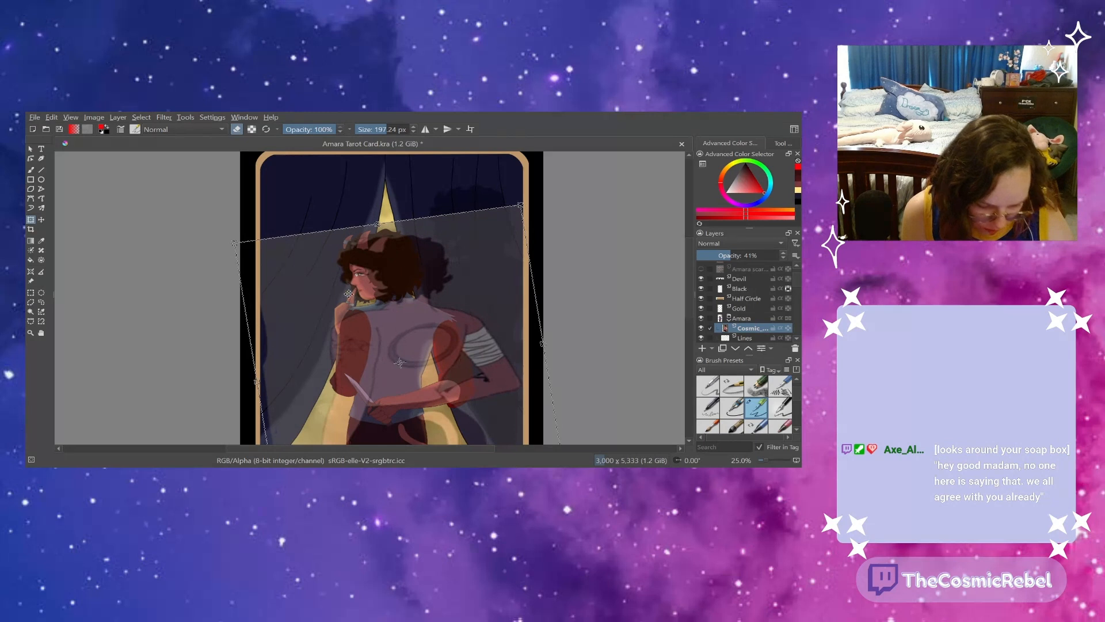
{"action": "left_click_drag", "start_coordinate": [521, 205], "coordinate": [513, 211]}
{"action": "left_click_drag", "start_coordinate": [311, 316], "coordinate": [316, 314]}
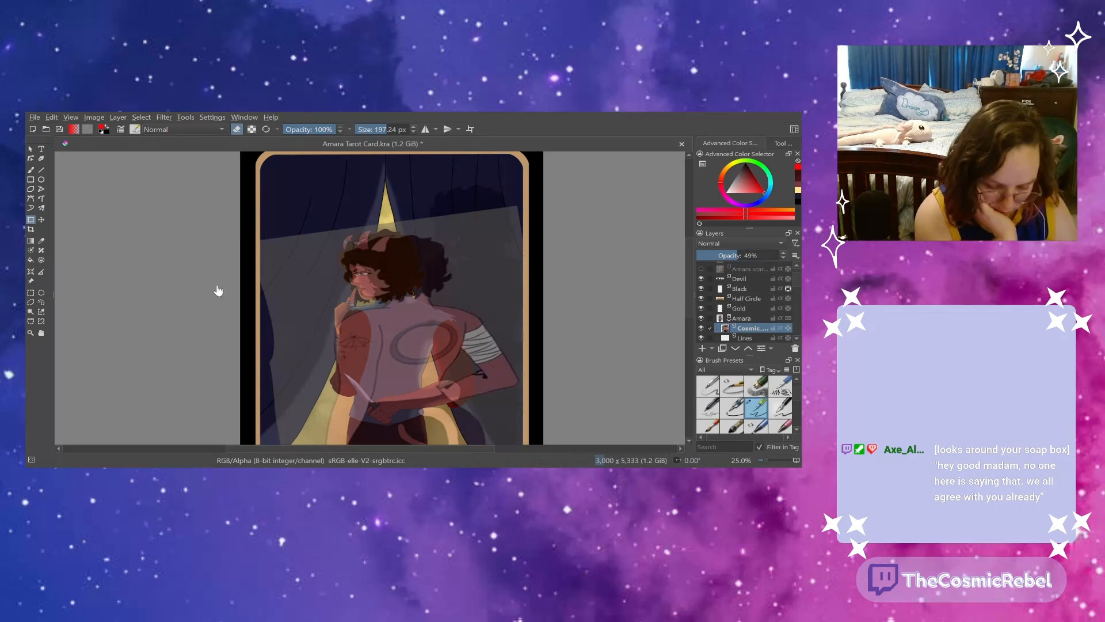
- Rotate the reference further counterclockwise, apply the transform and nudge it to line up with the painted head and back
{"action": "left_click_drag", "start_coordinate": [185, 338], "coordinate": [223, 372]}
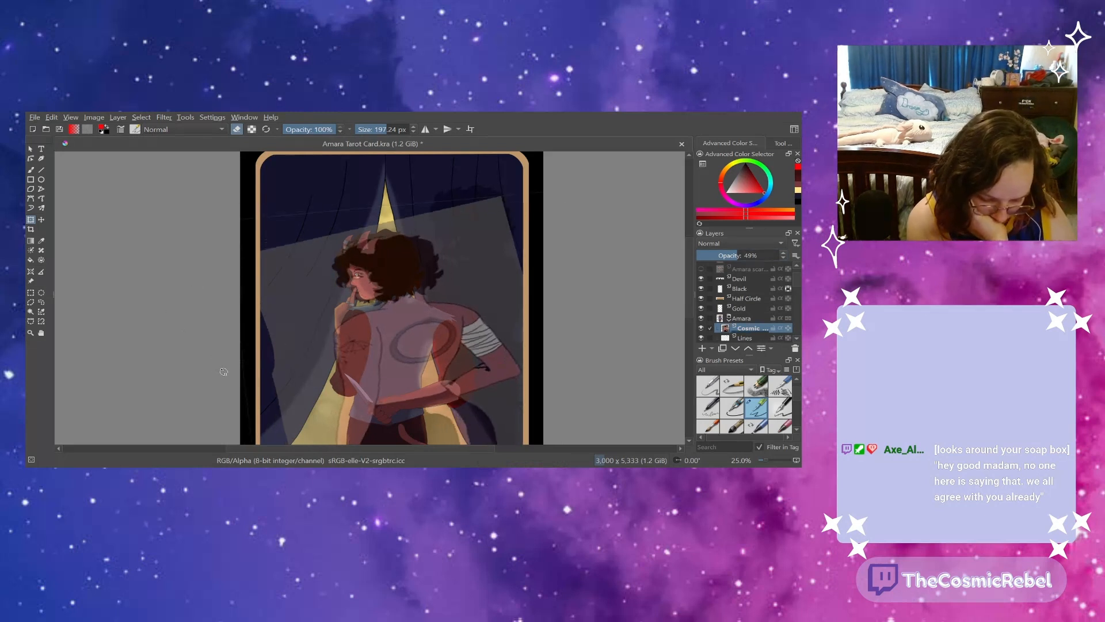
{"action": "mouse_move", "coordinate": [299, 365]}
{"action": "left_mouse_down"}
{"action": "mouse_move", "coordinate": [317, 349]}
{"action": "mouse_move", "coordinate": [333, 363]}
{"action": "mouse_move", "coordinate": [307, 370]}
{"action": "left_mouse_up"}
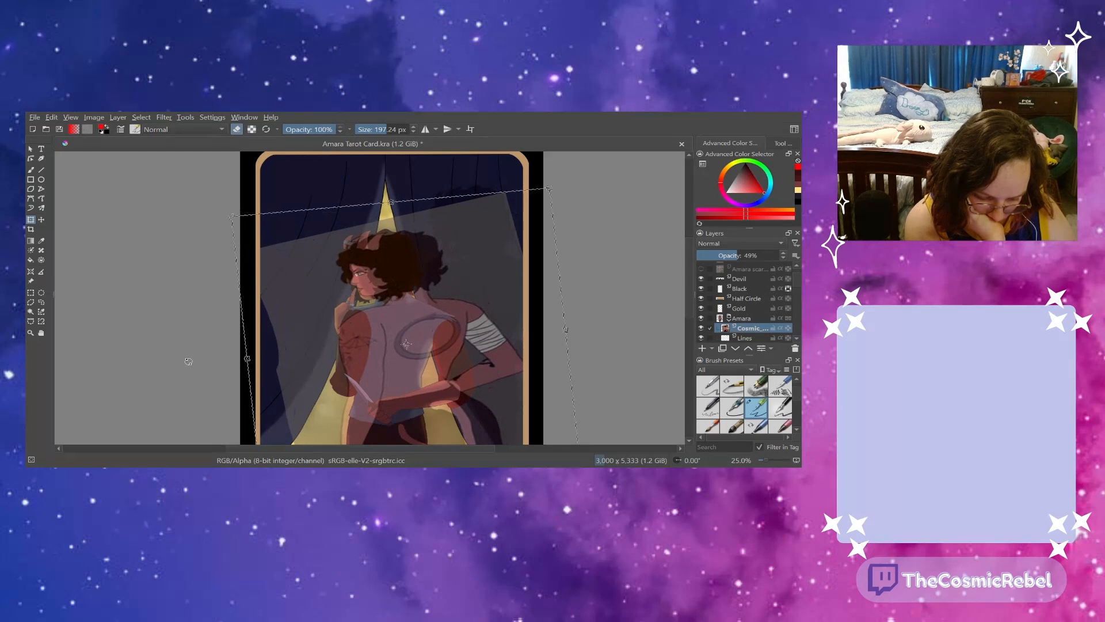
{"action": "left_click_drag", "start_coordinate": [188, 361], "coordinate": [211, 363]}
{"action": "mouse_move", "coordinate": [294, 376]}
{"action": "left_mouse_down"}
{"action": "mouse_move", "coordinate": [282, 356]}
{"action": "mouse_move", "coordinate": [300, 379]}
{"action": "mouse_move", "coordinate": [291, 377]}
{"action": "left_mouse_up"}
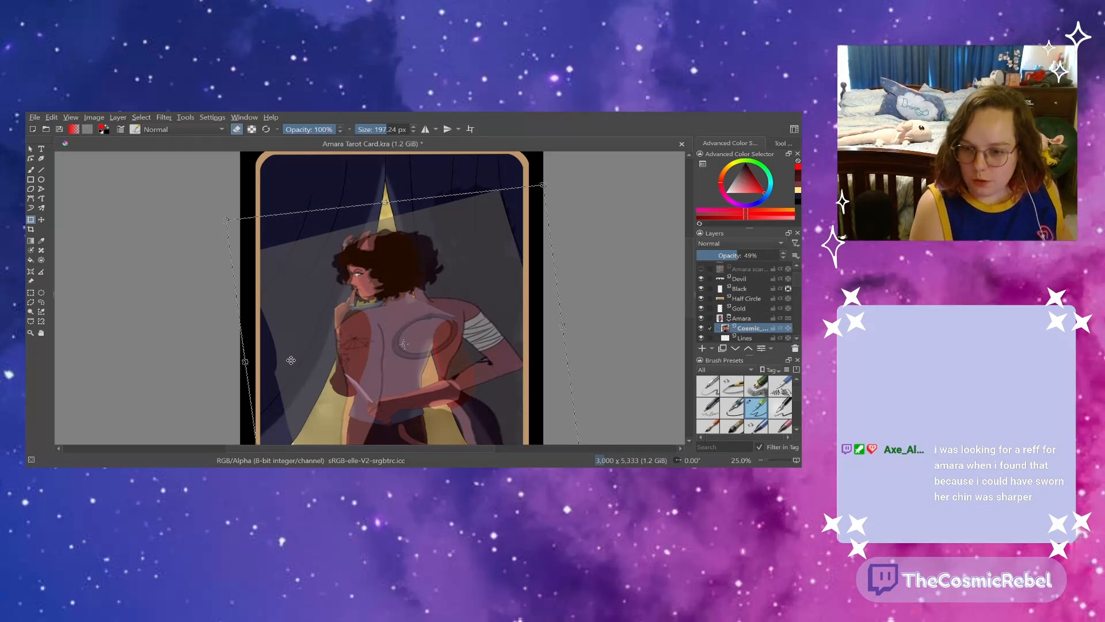
{"action": "key", "text": "Return"}
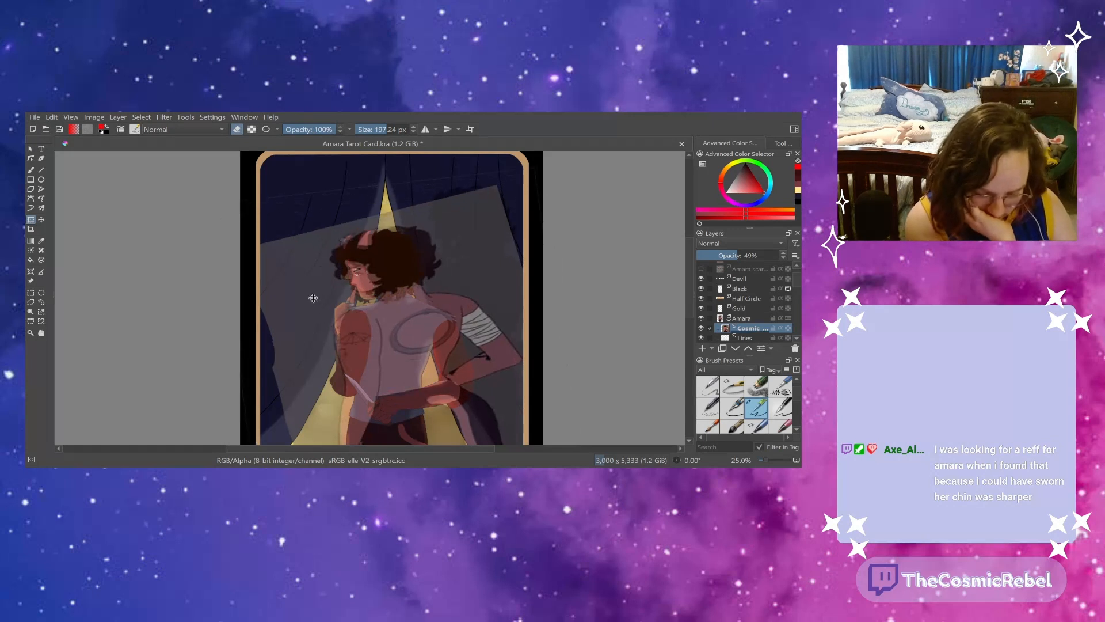
{"action": "left_click_drag", "start_coordinate": [323, 333], "coordinate": [322, 312]}
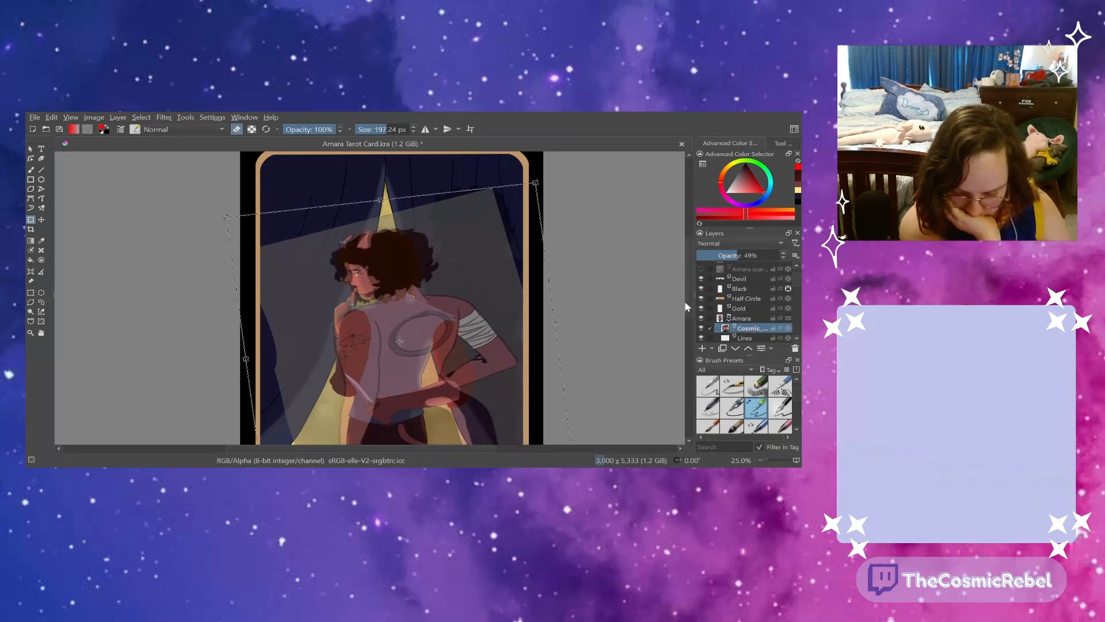
- Rotate the reference slightly back clockwise over the painted figure and apply the transform
{"action": "left_click_drag", "start_coordinate": [694, 315], "coordinate": [697, 320]}
{"action": "scroll", "coordinate": [684, 315], "scroll_direction": "down", "scroll_amount": 3}
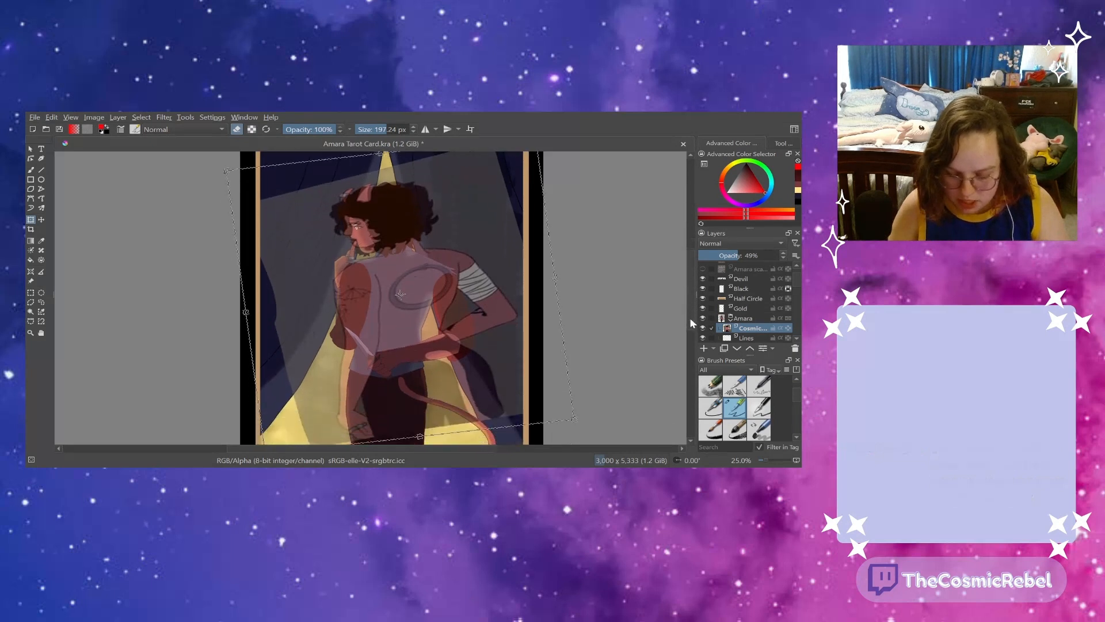
{"action": "left_click_drag", "start_coordinate": [696, 294], "coordinate": [692, 291]}
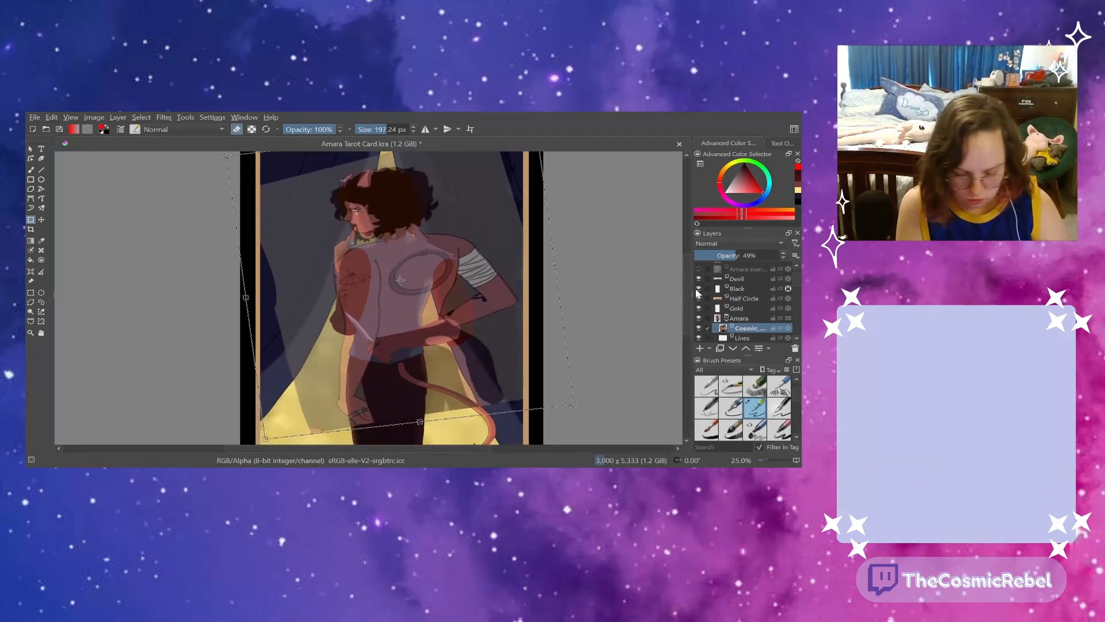
{"action": "left_click_drag", "start_coordinate": [167, 334], "coordinate": [304, 338]}
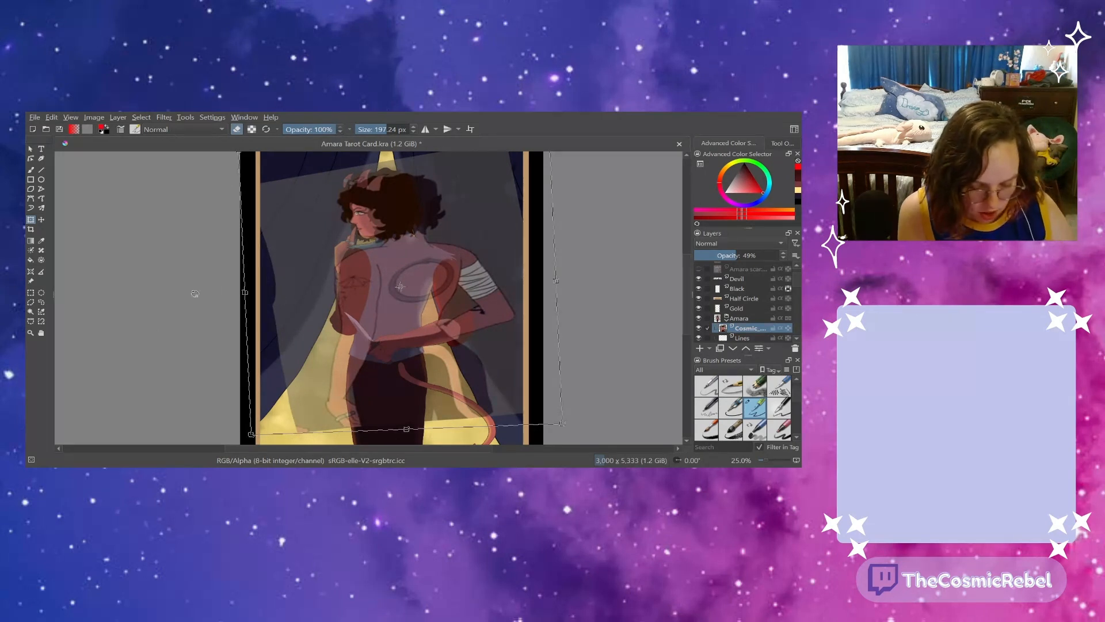
{"action": "key", "text": "Return"}
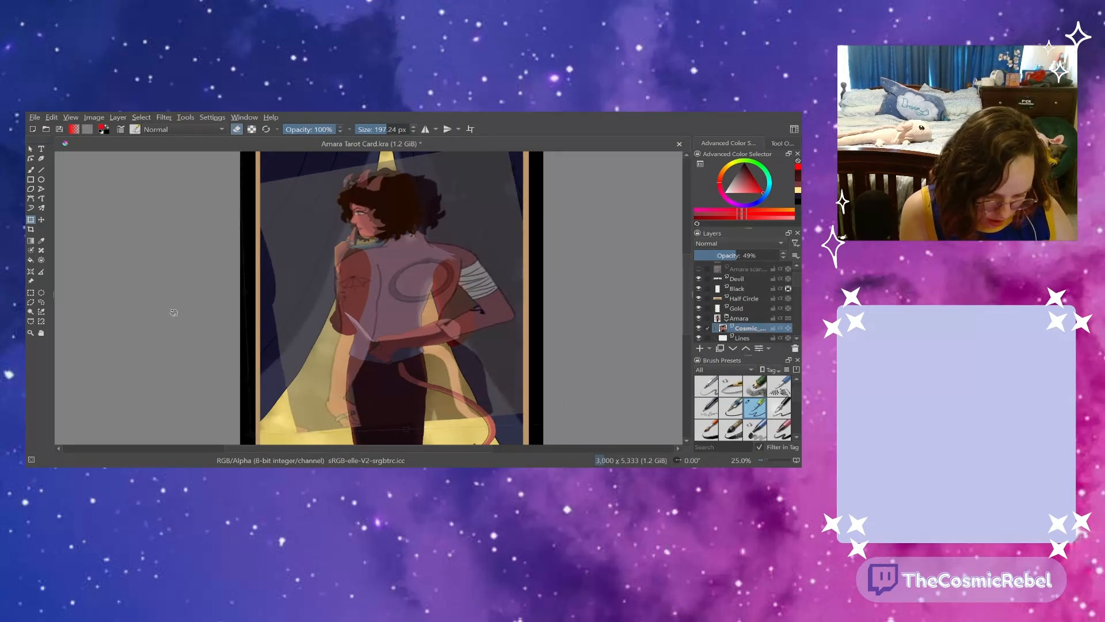
- Shrink the reference, then adjust its width, angle and position to match the painted shoulders and waist
{"action": "left_click_drag", "start_coordinate": [558, 420], "coordinate": [528, 402]}
{"action": "left_click_drag", "start_coordinate": [322, 325], "coordinate": [320, 321]}
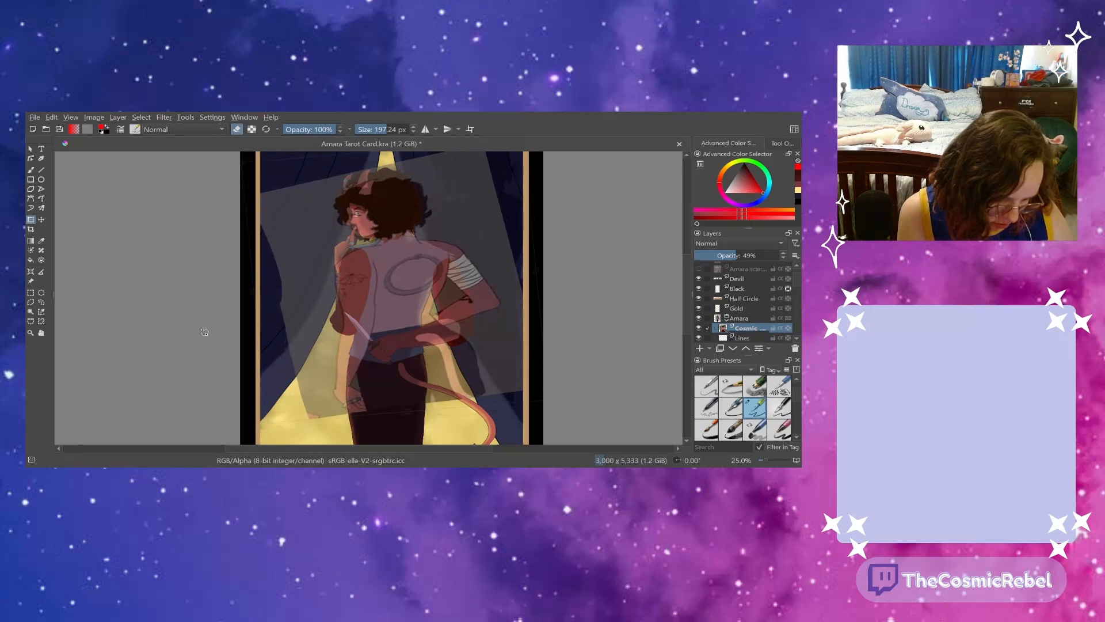
{"action": "left_click_drag", "start_coordinate": [364, 349], "coordinate": [352, 342]}
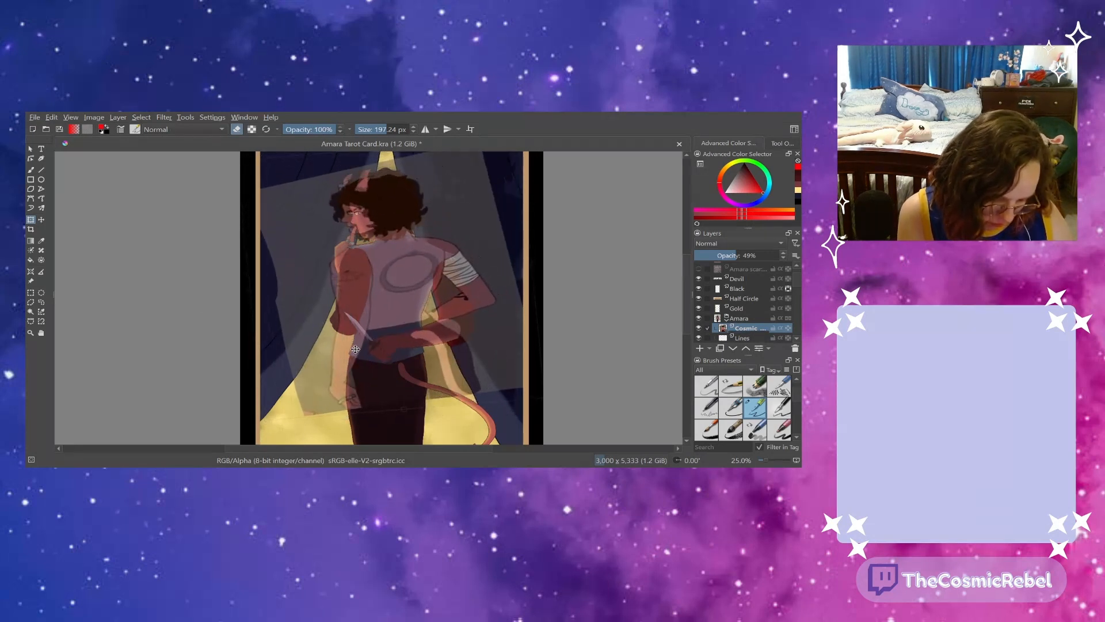
{"action": "left_click_drag", "start_coordinate": [534, 278], "coordinate": [534, 283]}
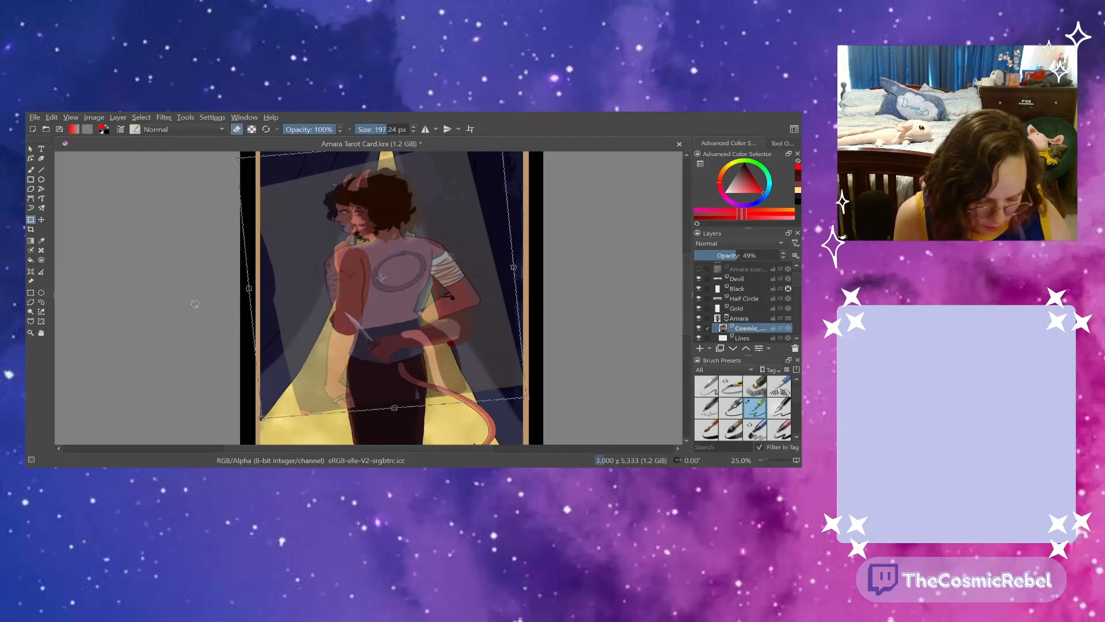
{"action": "left_click_drag", "start_coordinate": [192, 303], "coordinate": [163, 319]}
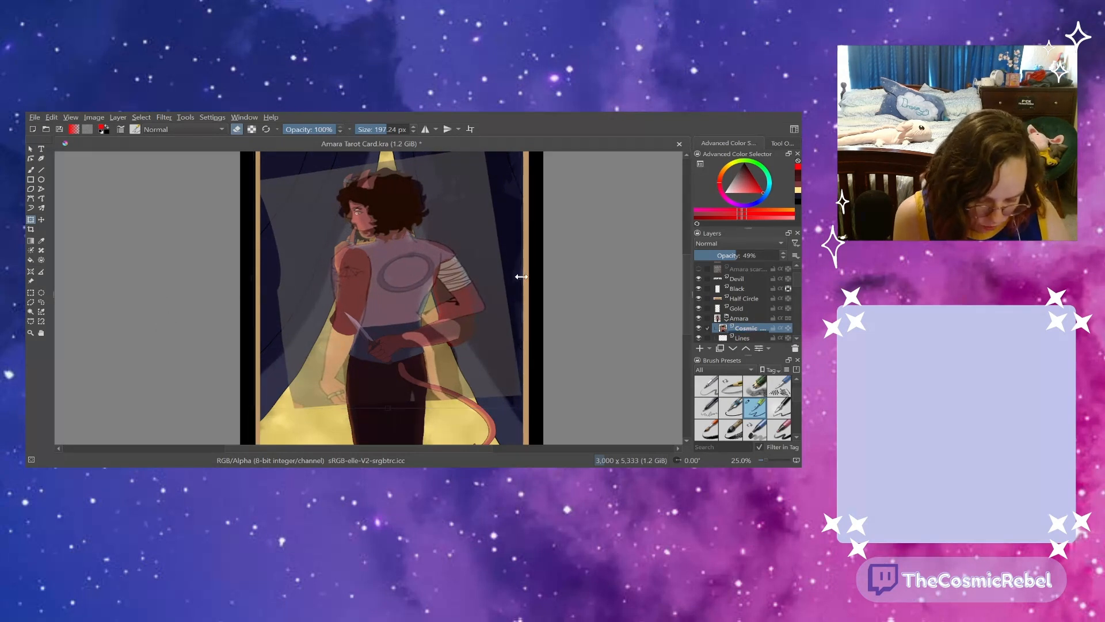
{"action": "left_click_drag", "start_coordinate": [325, 336], "coordinate": [330, 344]}
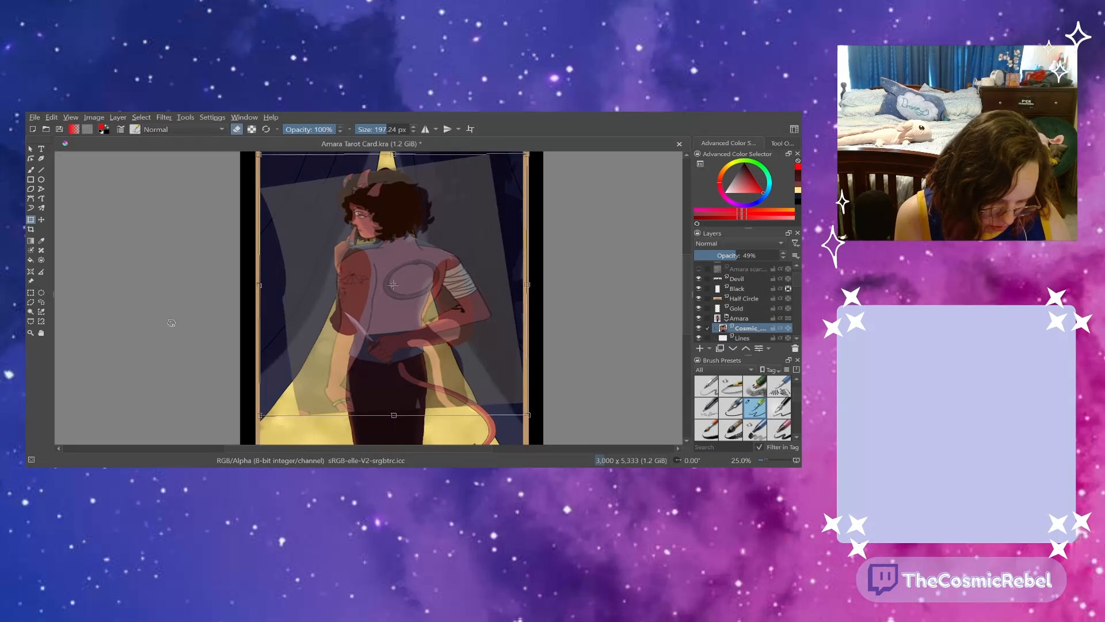
- Tilt the reference slightly counterclockwise into alignment, set its layer opacity to 100% and apply the transform
{"action": "left_click_drag", "start_coordinate": [173, 324], "coordinate": [177, 342]}
{"action": "left_click_drag", "start_coordinate": [331, 347], "coordinate": [344, 346]}
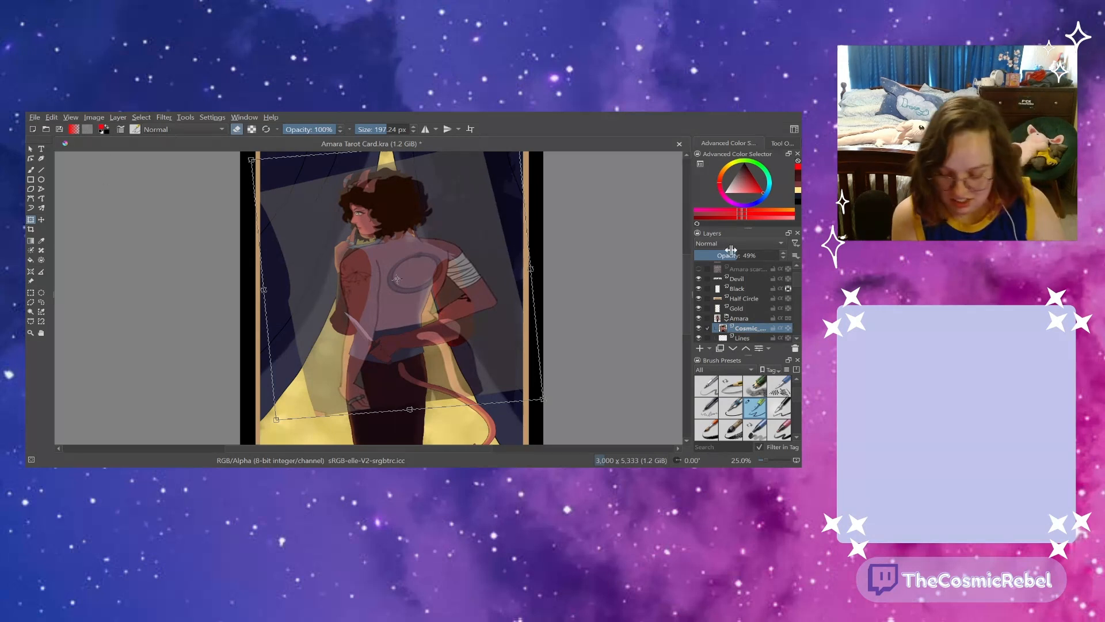
{"action": "left_click_drag", "start_coordinate": [731, 250], "coordinate": [767, 255]}
{"action": "key", "text": "Return"}
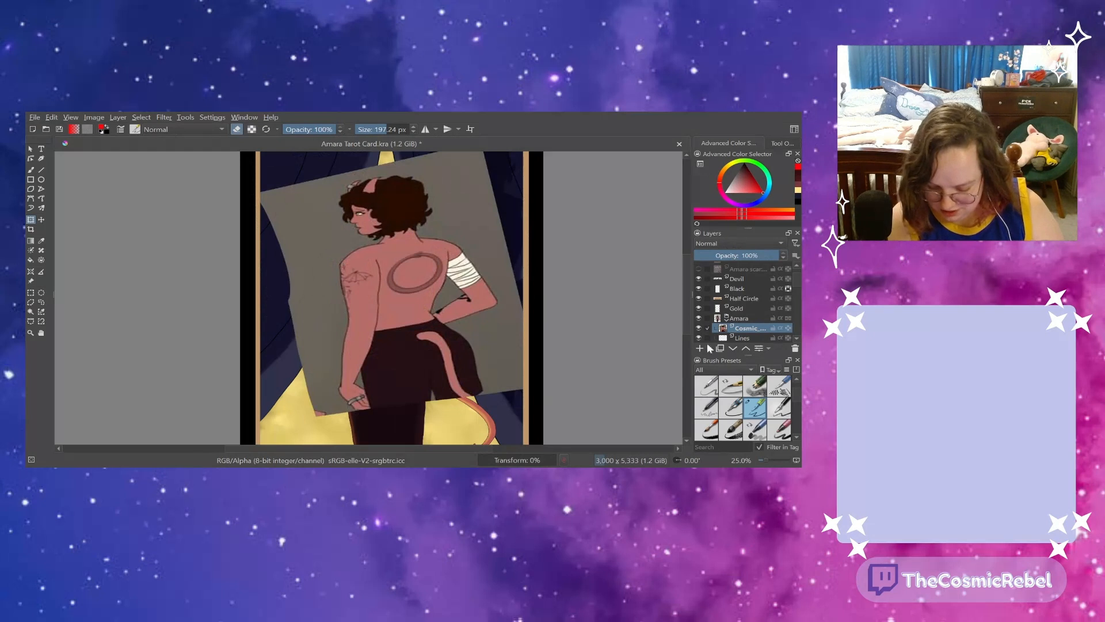
- Add a paint layer above the reference and ready the freehand brush with erasing off and a 5.76 px size
{"action": "left_click", "coordinate": [699, 348]}
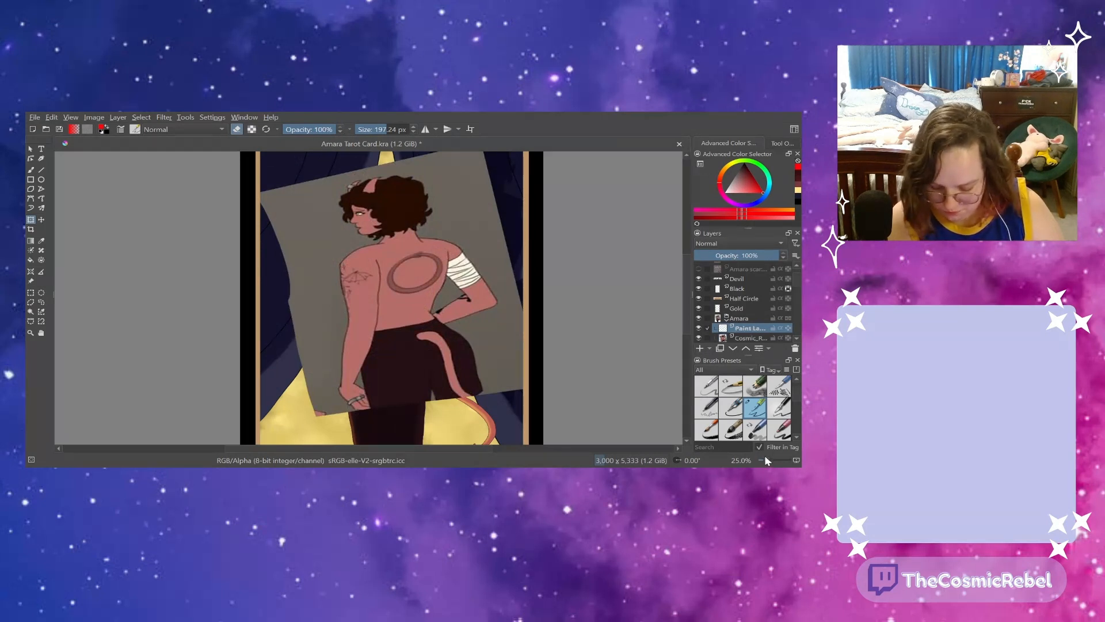
{"action": "left_click_drag", "start_coordinate": [764, 457], "coordinate": [771, 455]}
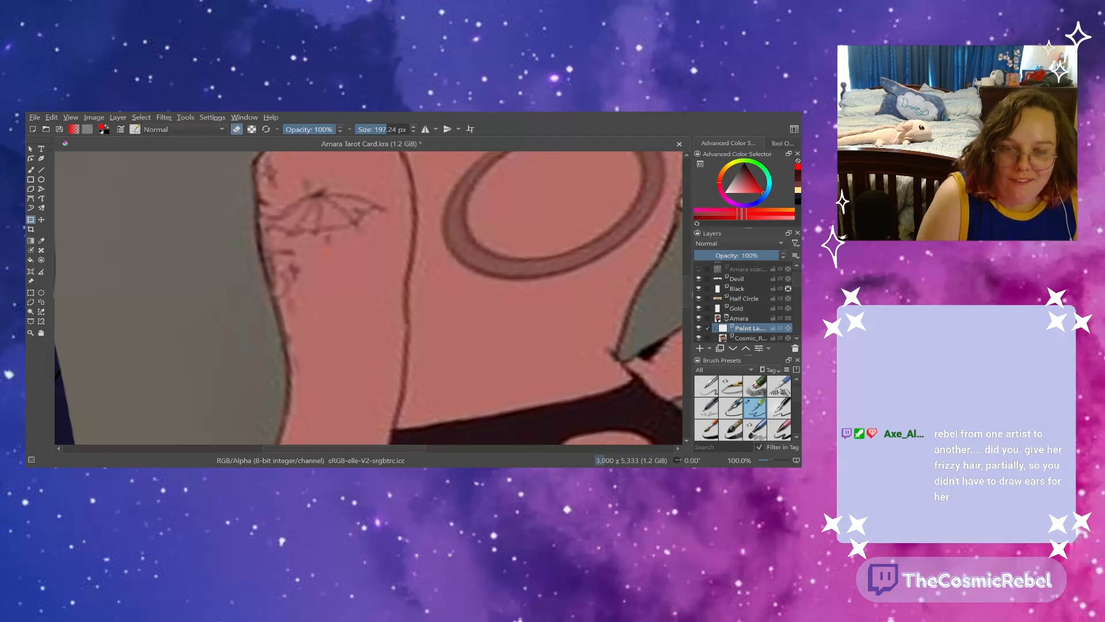
{"action": "left_click_drag", "start_coordinate": [689, 288], "coordinate": [675, 251]}
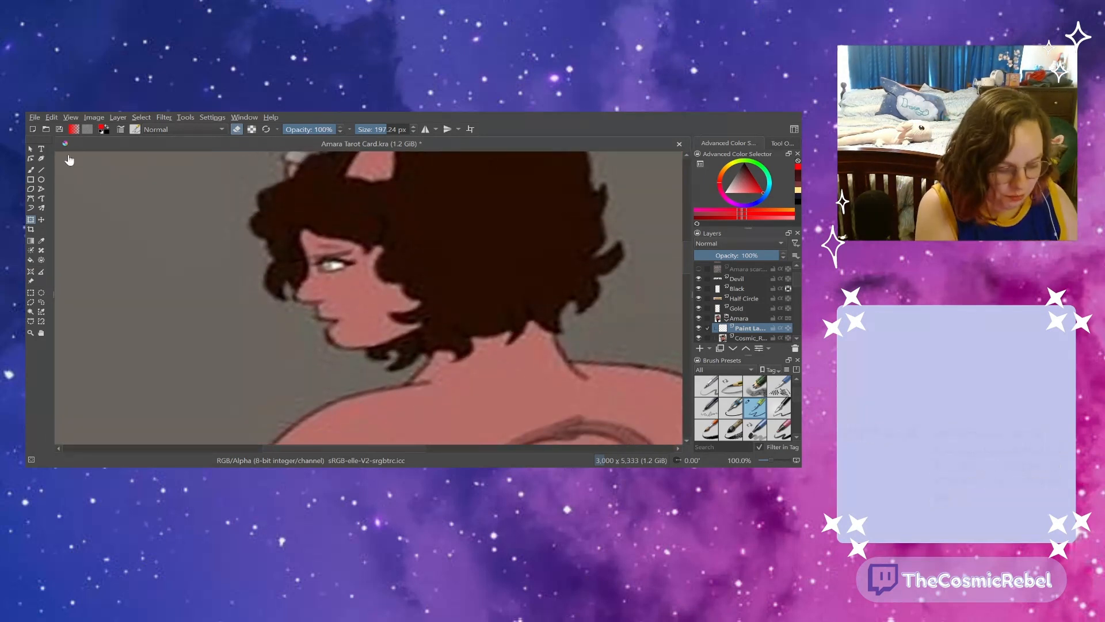
{"action": "left_click", "coordinate": [31, 171]}
{"action": "left_click", "coordinate": [237, 129]}
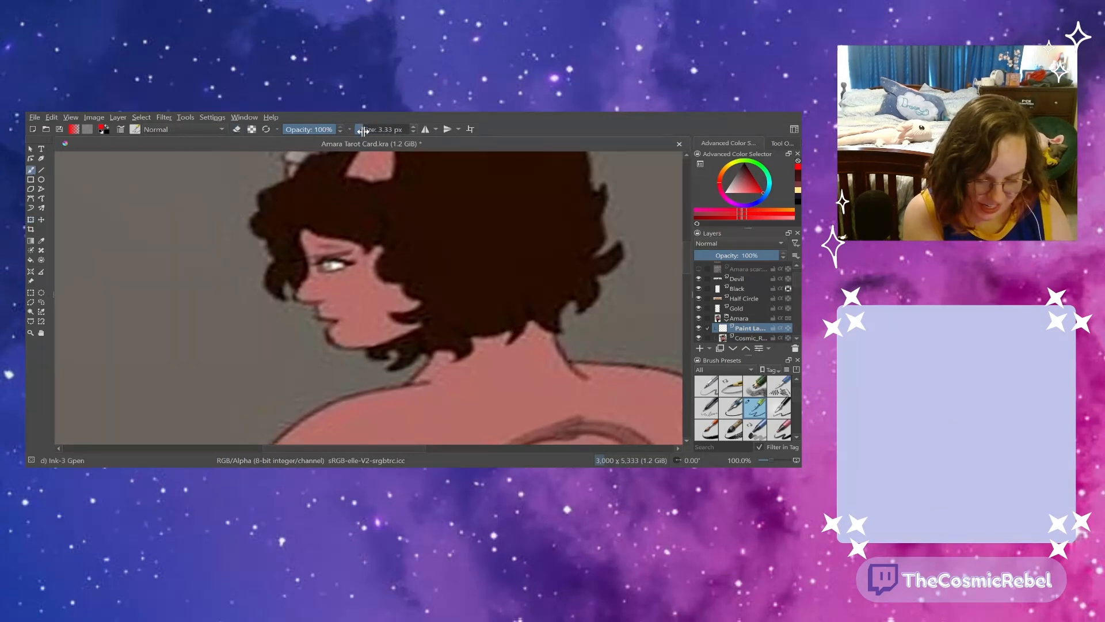
{"action": "left_click_drag", "start_coordinate": [362, 130], "coordinate": [366, 131]}
- Trace the reference face in red, redoing the forehead and nose line, with the lips, chin, jaw and eye
{"action": "left_click_drag", "start_coordinate": [305, 257], "coordinate": [292, 294]}
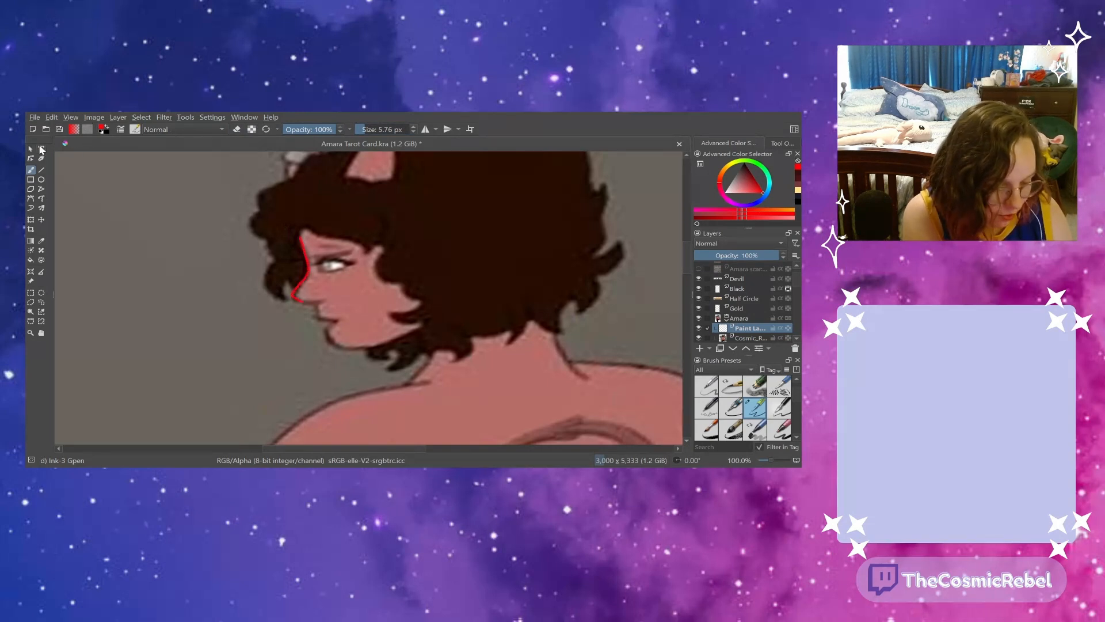
{"action": "key", "text": "ctrl+z"}
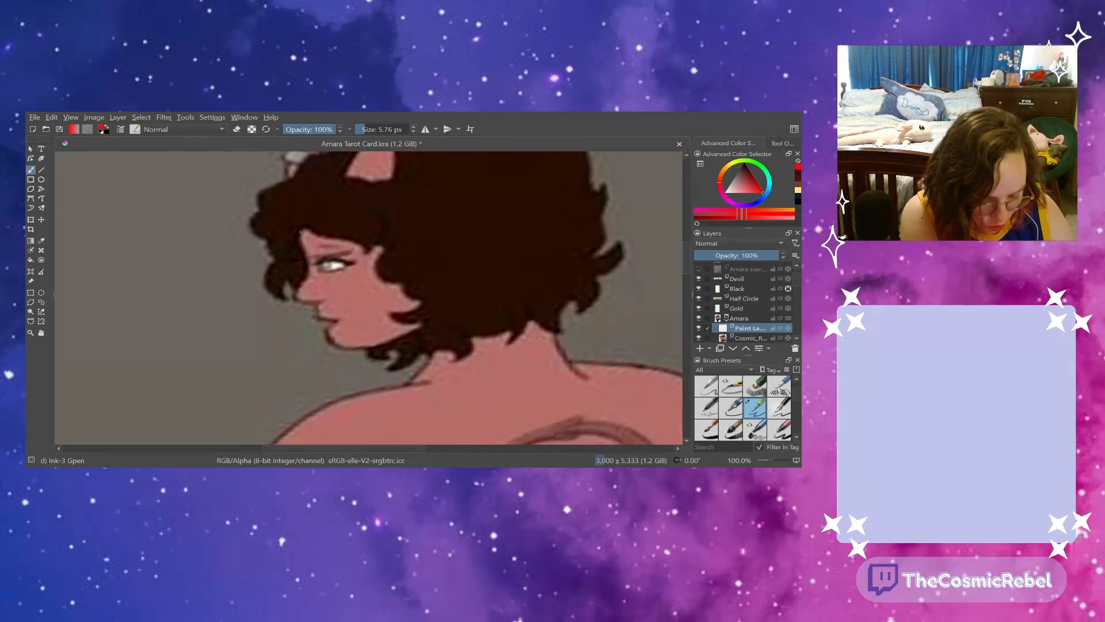
{"action": "left_click_drag", "start_coordinate": [300, 232], "coordinate": [295, 297]}
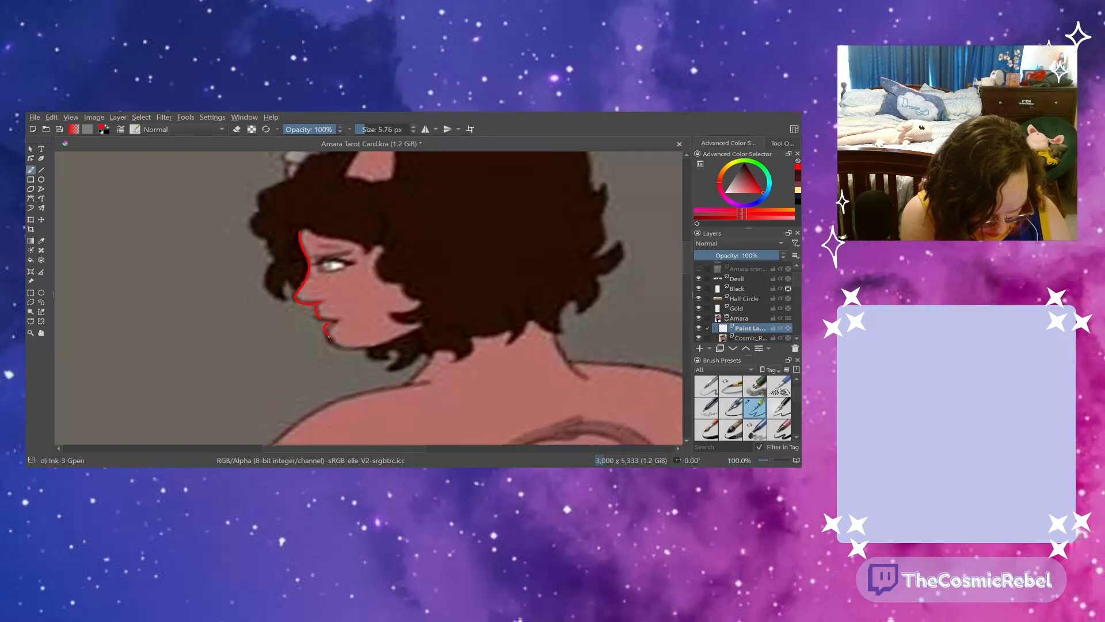
{"action": "left_click_drag", "start_coordinate": [366, 346], "coordinate": [397, 336]}
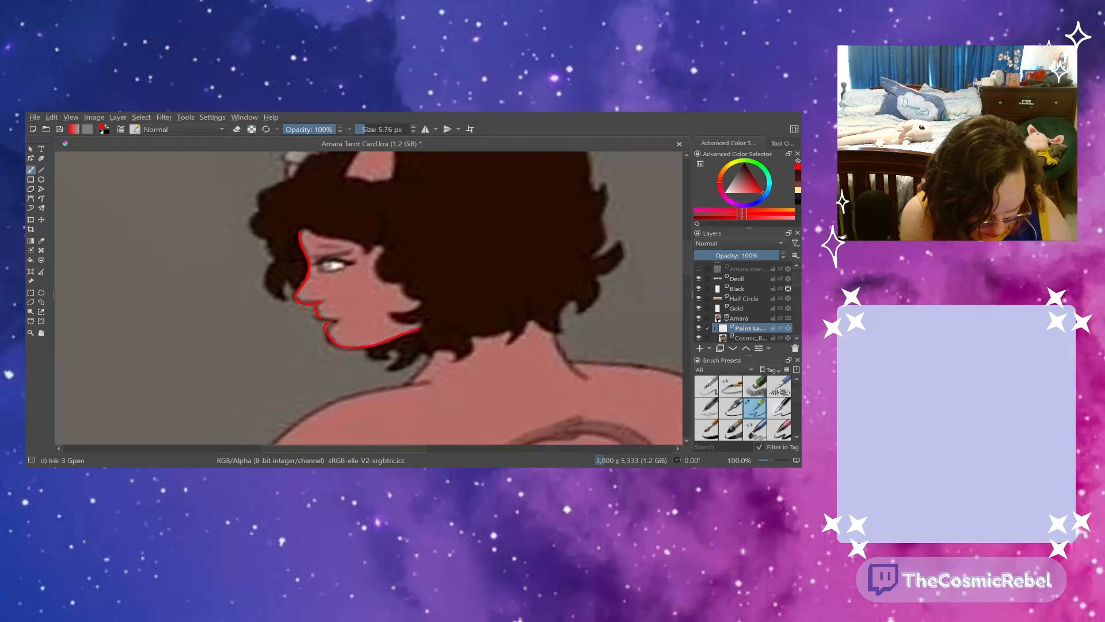
{"action": "left_click_drag", "start_coordinate": [315, 263], "coordinate": [346, 261]}
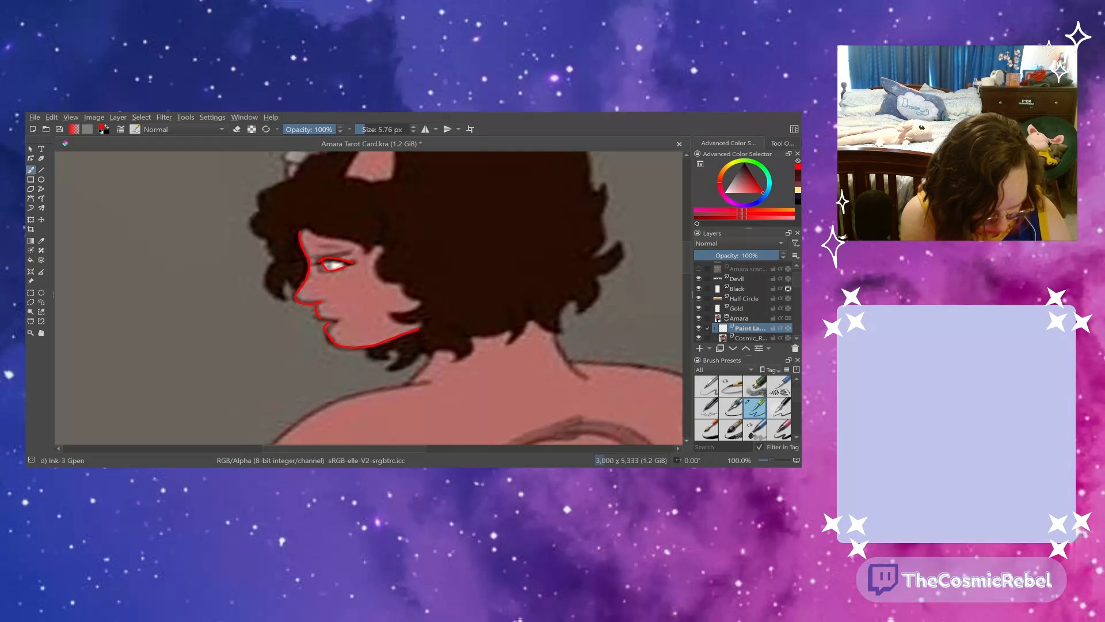
- Trace the hairline over the forehead and the curls framing both sides of the face in red
{"action": "mouse_move", "coordinate": [307, 228]}
{"action": "left_mouse_down"}
{"action": "mouse_move", "coordinate": [366, 248]}
{"action": "mouse_move", "coordinate": [377, 225]}
{"action": "left_mouse_up"}
{"action": "mouse_move", "coordinate": [277, 261]}
{"action": "left_mouse_down"}
{"action": "mouse_move", "coordinate": [283, 301]}
{"action": "mouse_move", "coordinate": [289, 284]}
{"action": "left_mouse_up"}
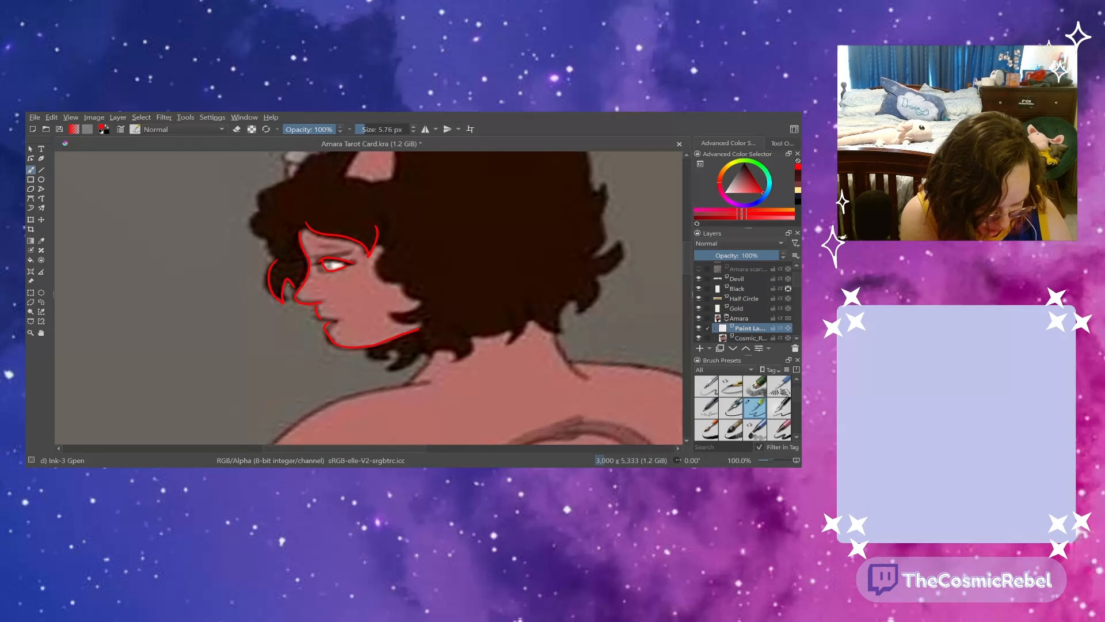
{"action": "left_click_drag", "start_coordinate": [271, 238], "coordinate": [278, 259]}
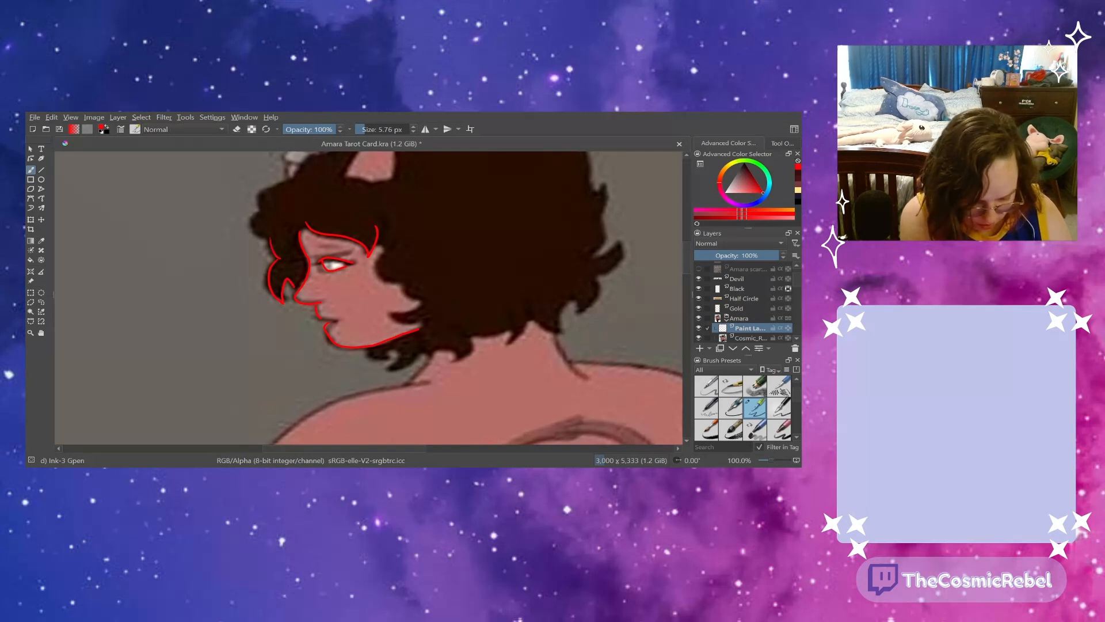
{"action": "mouse_move", "coordinate": [382, 248]}
{"action": "left_mouse_down"}
{"action": "mouse_move", "coordinate": [378, 271]}
{"action": "mouse_move", "coordinate": [421, 301]}
{"action": "left_mouse_up"}
{"action": "left_click_drag", "start_coordinate": [419, 309], "coordinate": [391, 312]}
{"action": "left_click_drag", "start_coordinate": [391, 312], "coordinate": [431, 324]}
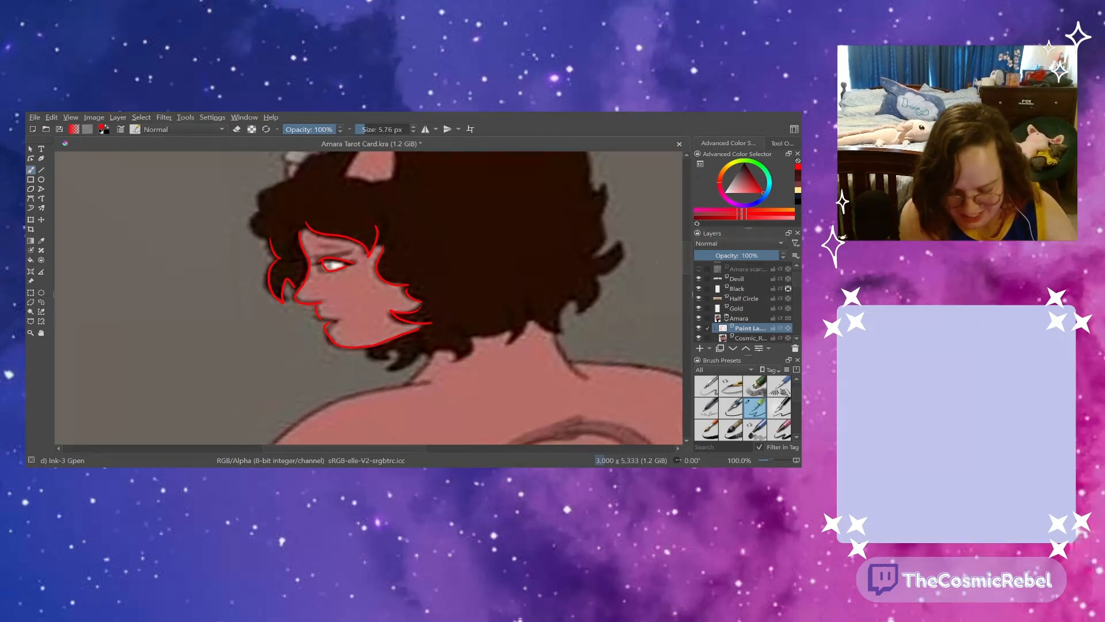
- Trace the front curls, both horns and the outer hair contour at the back of the head
{"action": "left_click_drag", "start_coordinate": [686, 260], "coordinate": [689, 246]}
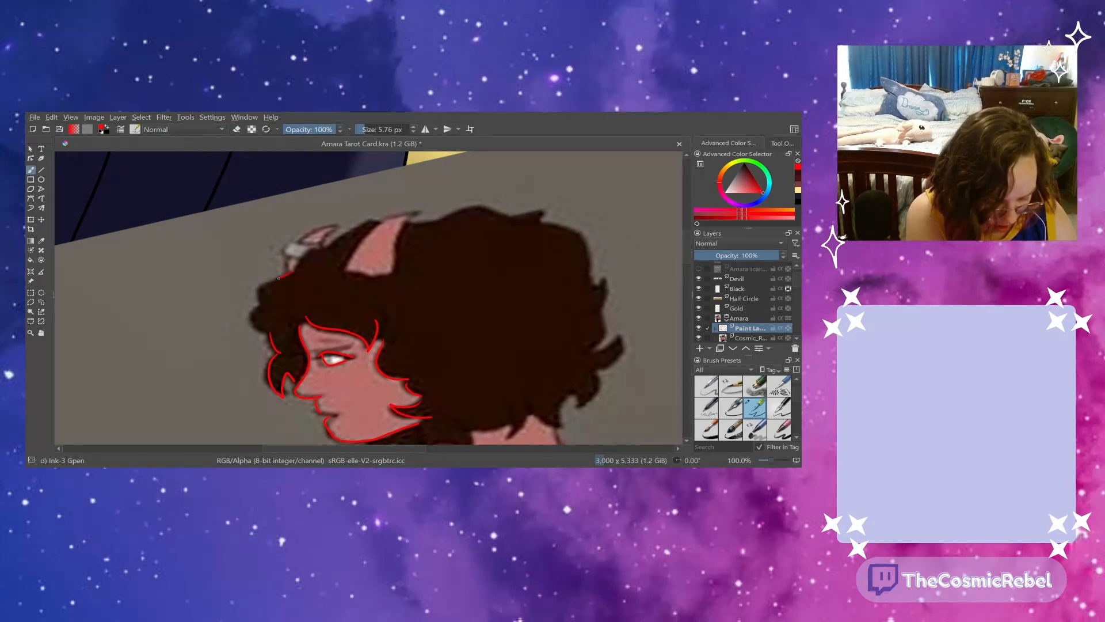
{"action": "left_click_drag", "start_coordinate": [290, 272], "coordinate": [254, 329]}
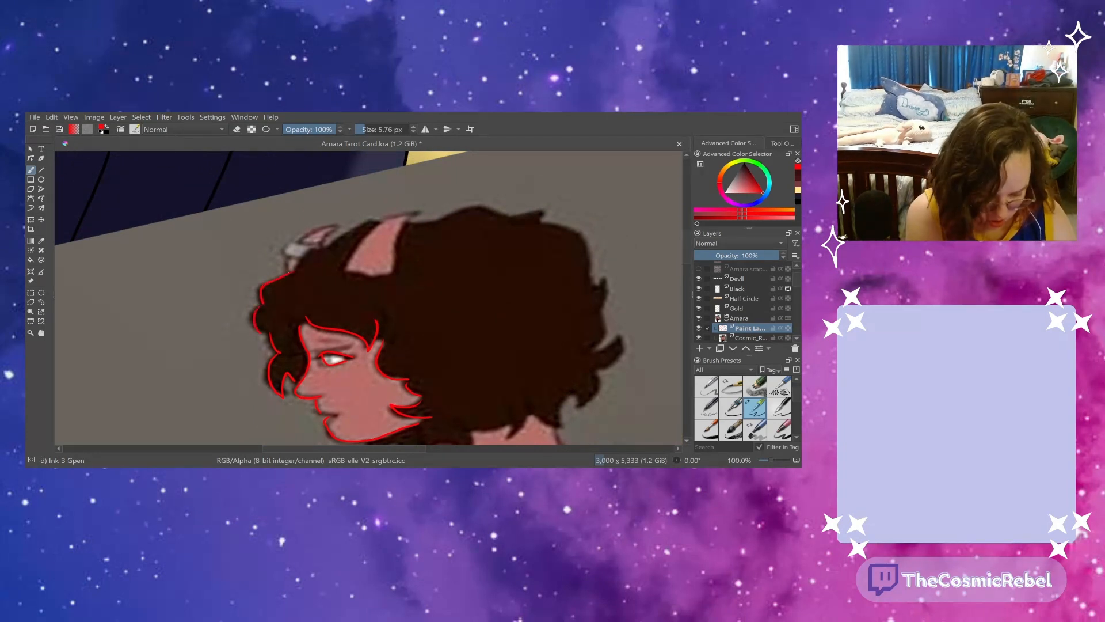
{"action": "left_click_drag", "start_coordinate": [288, 256], "coordinate": [335, 223]}
{"action": "mouse_move", "coordinate": [295, 270]}
{"action": "left_mouse_down"}
{"action": "mouse_move", "coordinate": [390, 217]}
{"action": "mouse_move", "coordinate": [346, 267]}
{"action": "mouse_move", "coordinate": [379, 280]}
{"action": "mouse_move", "coordinate": [402, 233]}
{"action": "left_mouse_up"}
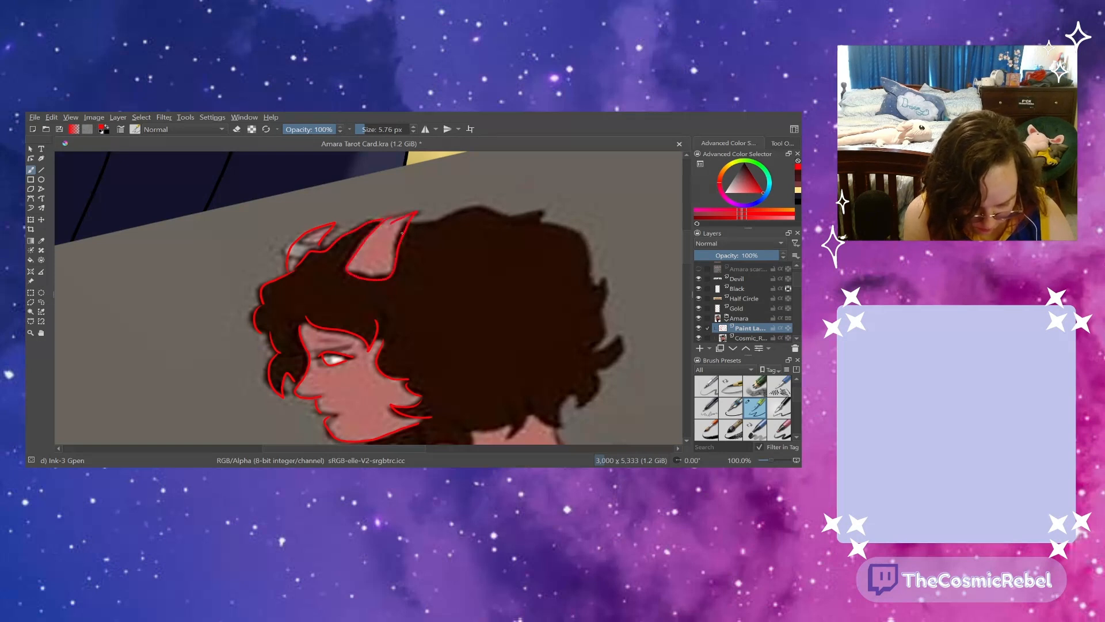
{"action": "mouse_move", "coordinate": [540, 225]}
{"action": "left_mouse_down"}
{"action": "mouse_move", "coordinate": [605, 279]}
{"action": "mouse_move", "coordinate": [582, 356]}
{"action": "left_mouse_up"}
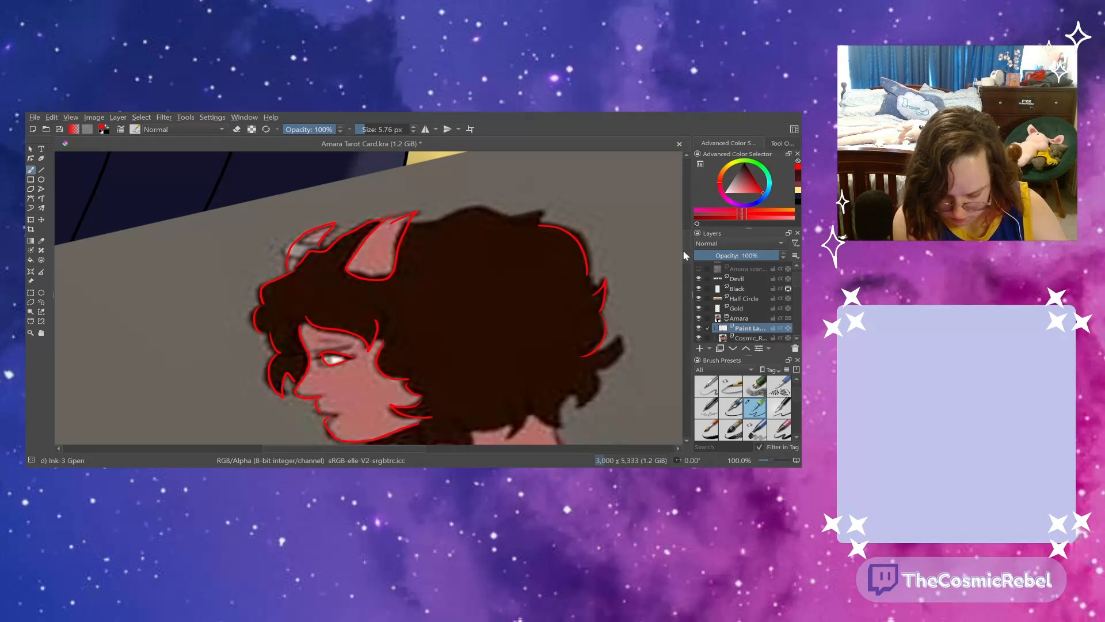
- Trace the lower edge of the hair, both sides of the neck and the shoulder lines
{"action": "scroll", "coordinate": [368, 297], "scroll_direction": "down", "scroll_amount": 3}
{"action": "mouse_move", "coordinate": [468, 239]}
{"action": "left_mouse_down"}
{"action": "mouse_move", "coordinate": [556, 227]}
{"action": "mouse_move", "coordinate": [570, 204]}
{"action": "mouse_move", "coordinate": [597, 194]}
{"action": "mouse_move", "coordinate": [592, 180]}
{"action": "mouse_move", "coordinate": [620, 153]}
{"action": "left_mouse_up"}
{"action": "mouse_move", "coordinate": [371, 251]}
{"action": "left_mouse_down"}
{"action": "mouse_move", "coordinate": [392, 251]}
{"action": "mouse_move", "coordinate": [385, 270]}
{"action": "mouse_move", "coordinate": [421, 253]}
{"action": "mouse_move", "coordinate": [463, 254]}
{"action": "mouse_move", "coordinate": [429, 256]}
{"action": "mouse_move", "coordinate": [411, 291]}
{"action": "left_mouse_up"}
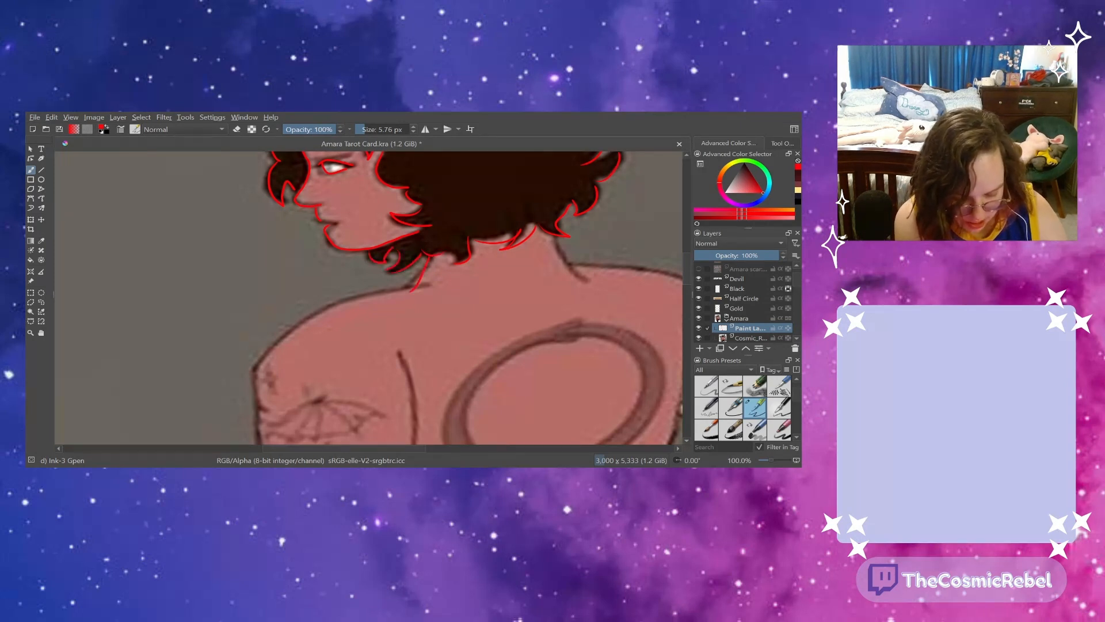
{"action": "mouse_move", "coordinate": [570, 266]}
{"action": "left_mouse_down"}
{"action": "mouse_move", "coordinate": [585, 288]}
{"action": "mouse_move", "coordinate": [652, 274]}
{"action": "left_mouse_up"}
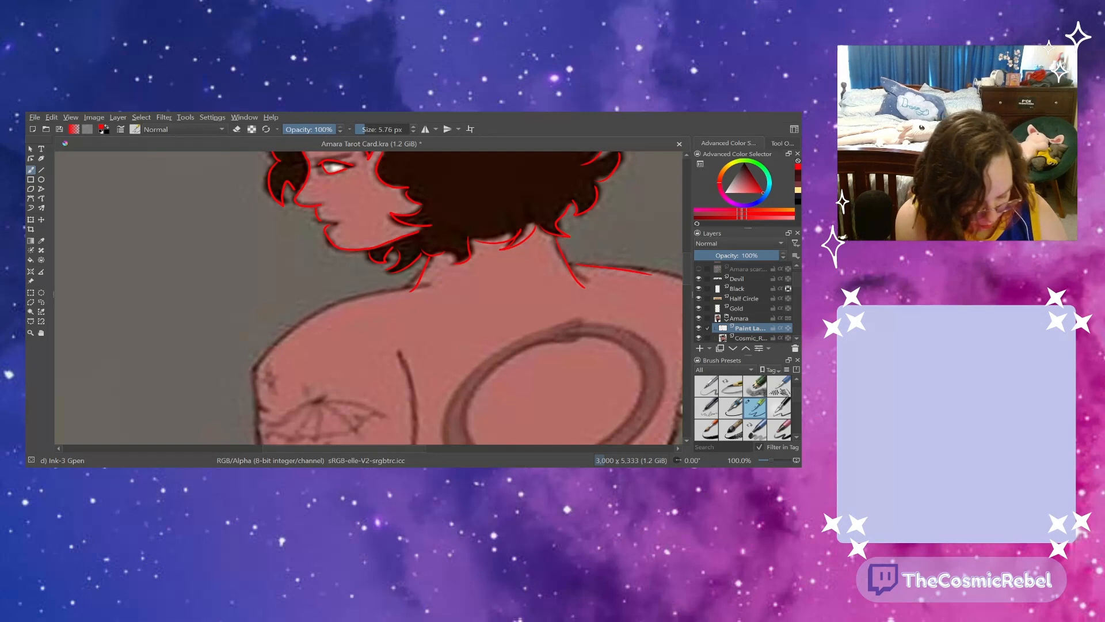
{"action": "mouse_move", "coordinate": [403, 288]}
{"action": "left_mouse_down"}
{"action": "mouse_move", "coordinate": [305, 315]}
{"action": "mouse_move", "coordinate": [259, 352]}
{"action": "mouse_move", "coordinate": [254, 398]}
{"action": "left_mouse_up"}
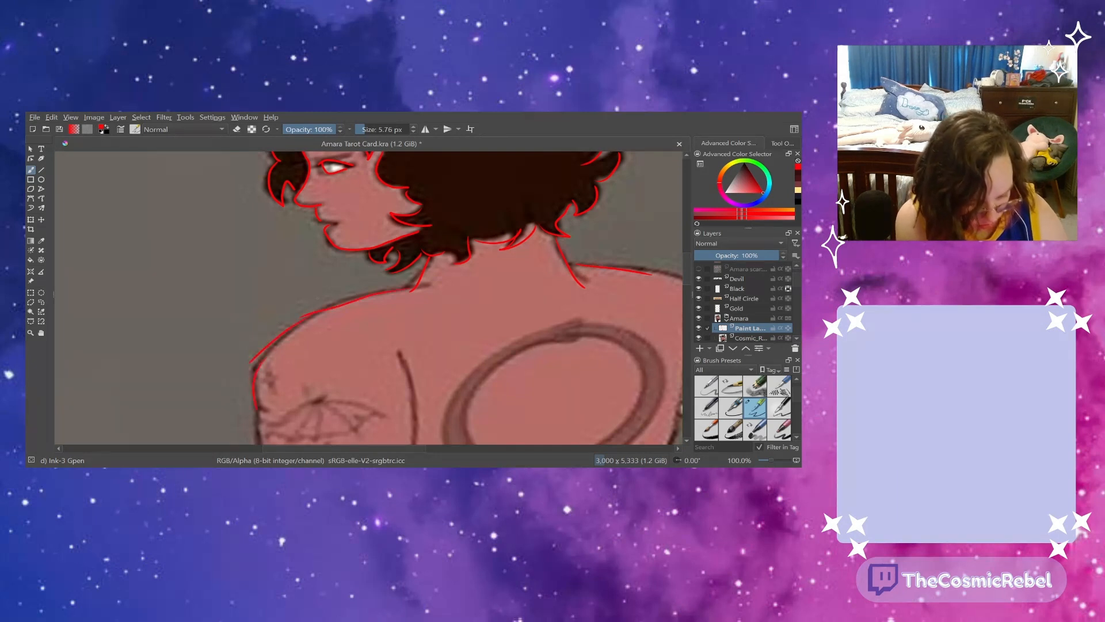
- Hide the reference layer, then shrink, tilt and move the red tracing onto the painted head
{"action": "left_click", "coordinate": [699, 337]}
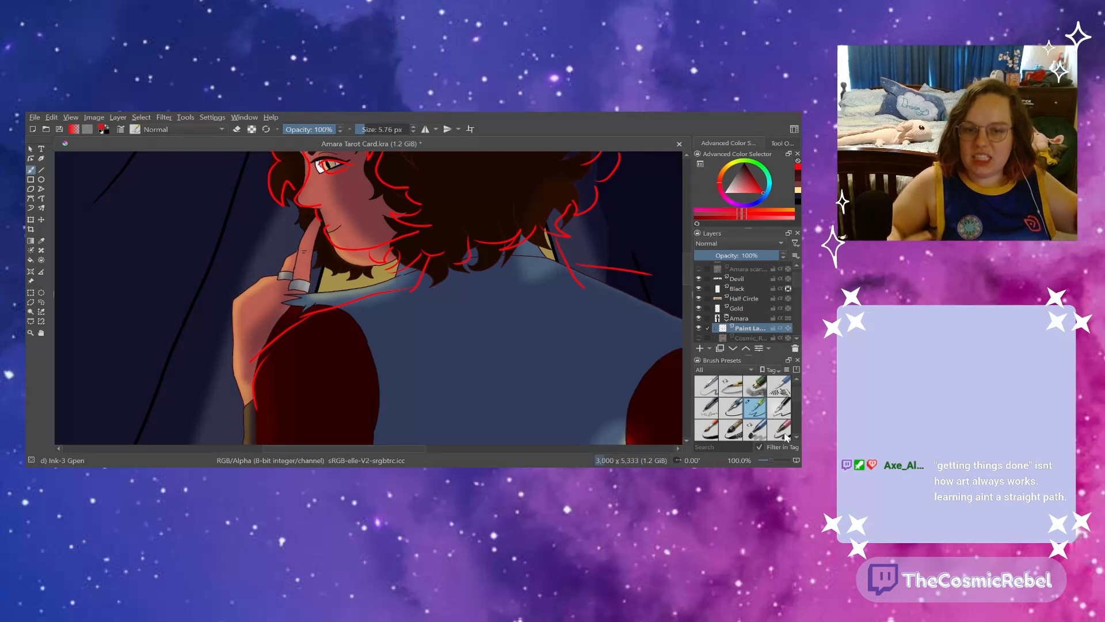
{"action": "left_click", "coordinate": [32, 220]}
{"action": "scroll", "coordinate": [388, 318], "scroll_direction": "down", "scroll_amount": 2}
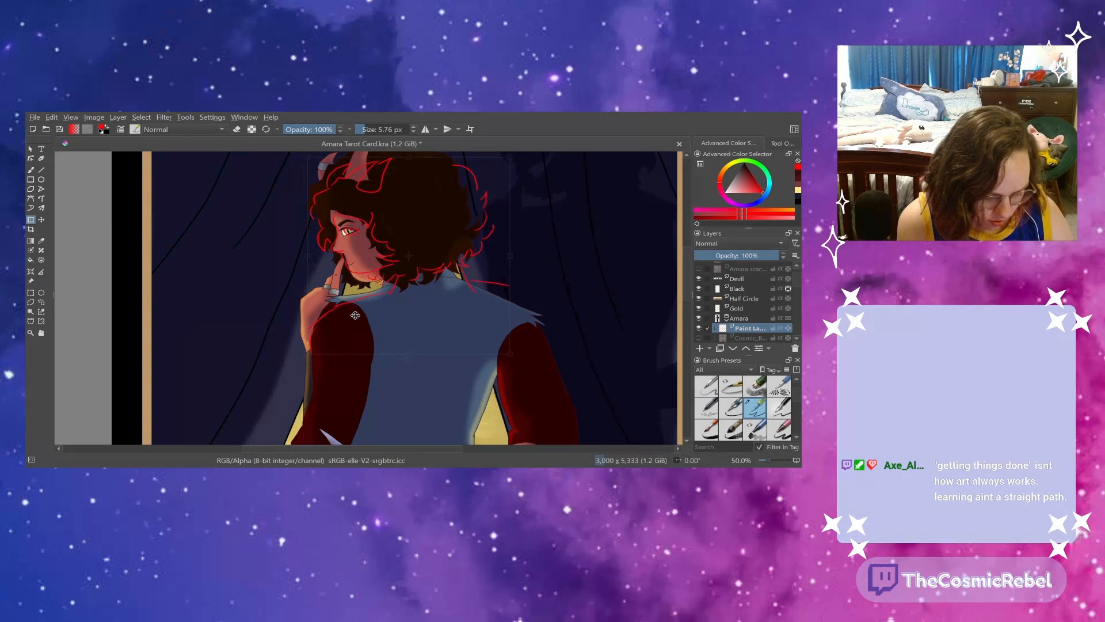
{"action": "left_click_drag", "start_coordinate": [355, 315], "coordinate": [353, 315]}
{"action": "left_click_drag", "start_coordinate": [250, 358], "coordinate": [240, 370]}
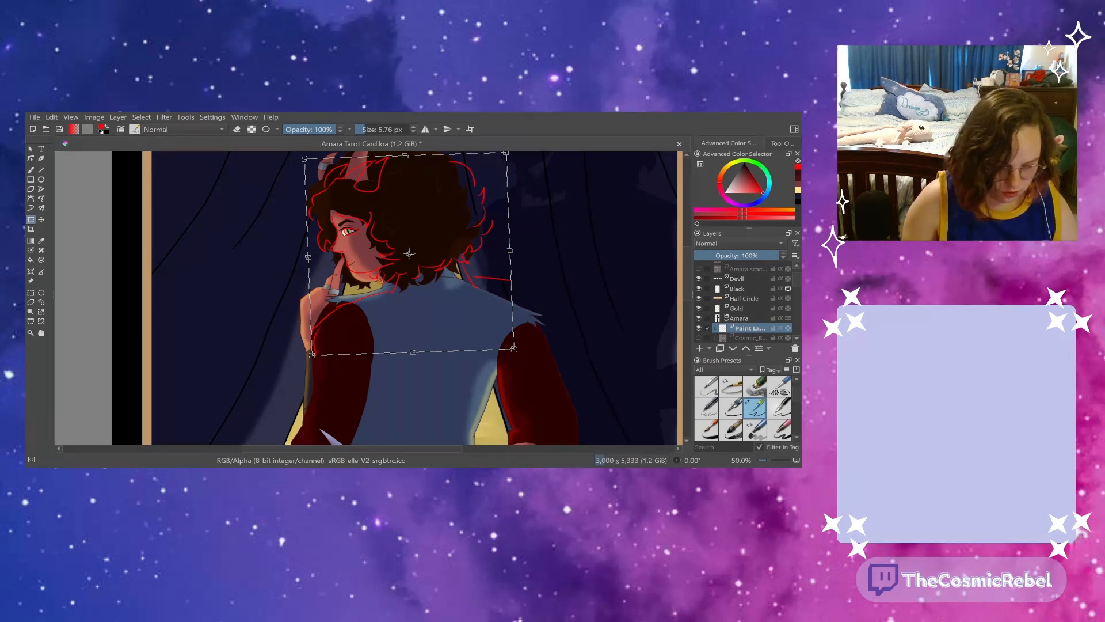
{"action": "left_click_drag", "start_coordinate": [514, 348], "coordinate": [498, 334]}
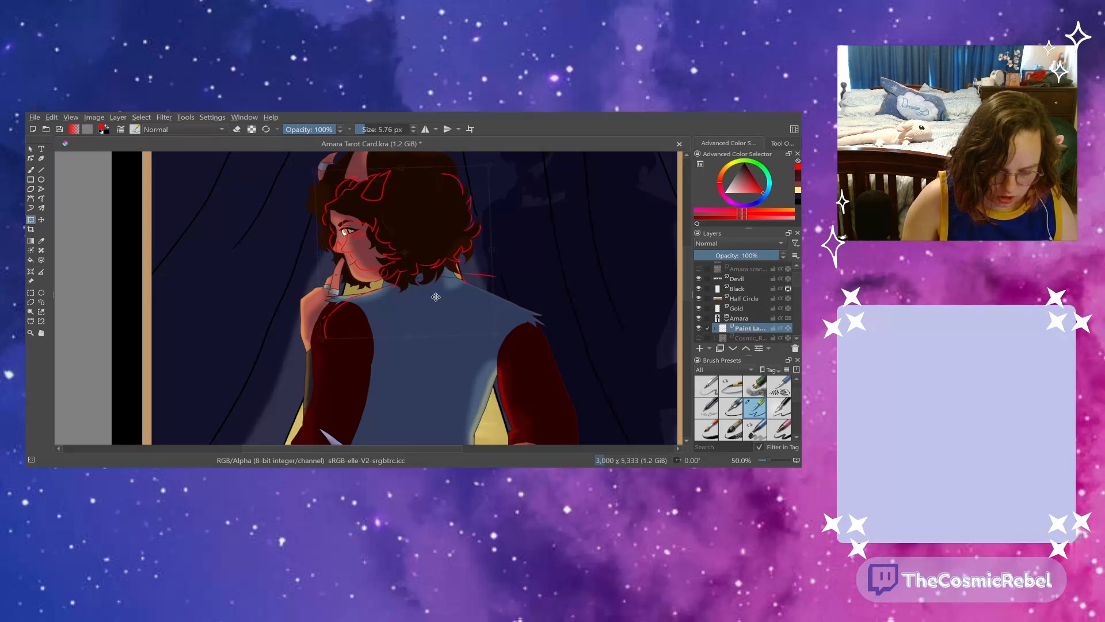
{"action": "left_click_drag", "start_coordinate": [440, 299], "coordinate": [430, 297]}
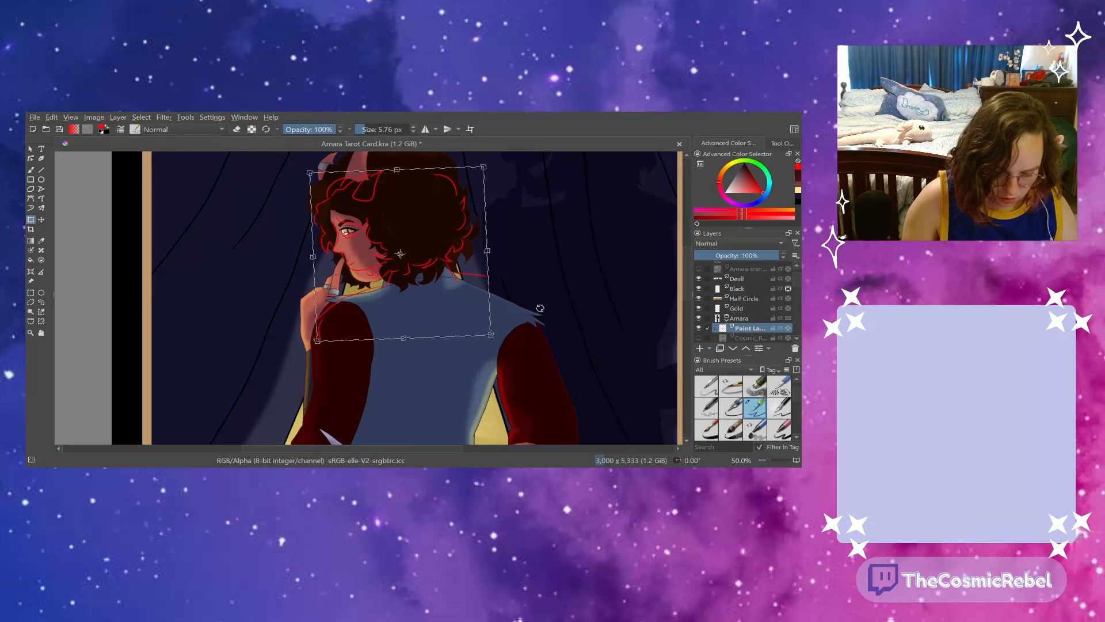
- Refine the tracing's size, tilt it slightly counterclockwise and nudge it into line with the painted face and hair
{"action": "left_click_drag", "start_coordinate": [414, 281], "coordinate": [413, 282]}
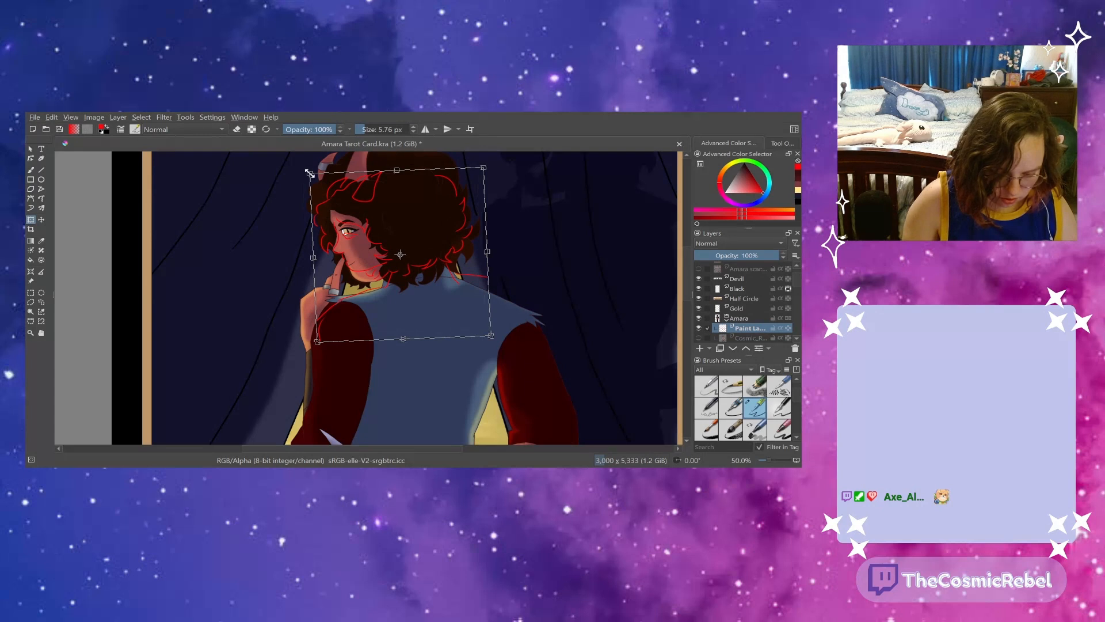
{"action": "left_click_drag", "start_coordinate": [309, 173], "coordinate": [310, 169]}
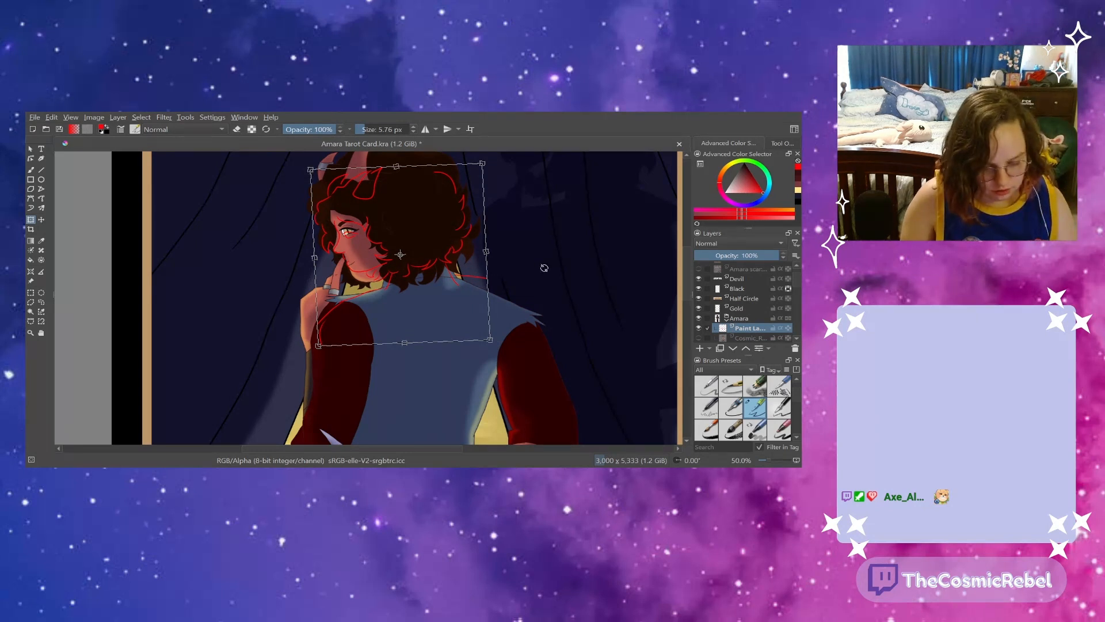
{"action": "left_click_drag", "start_coordinate": [544, 268], "coordinate": [545, 261]}
{"action": "left_click_drag", "start_coordinate": [414, 267], "coordinate": [415, 263]}
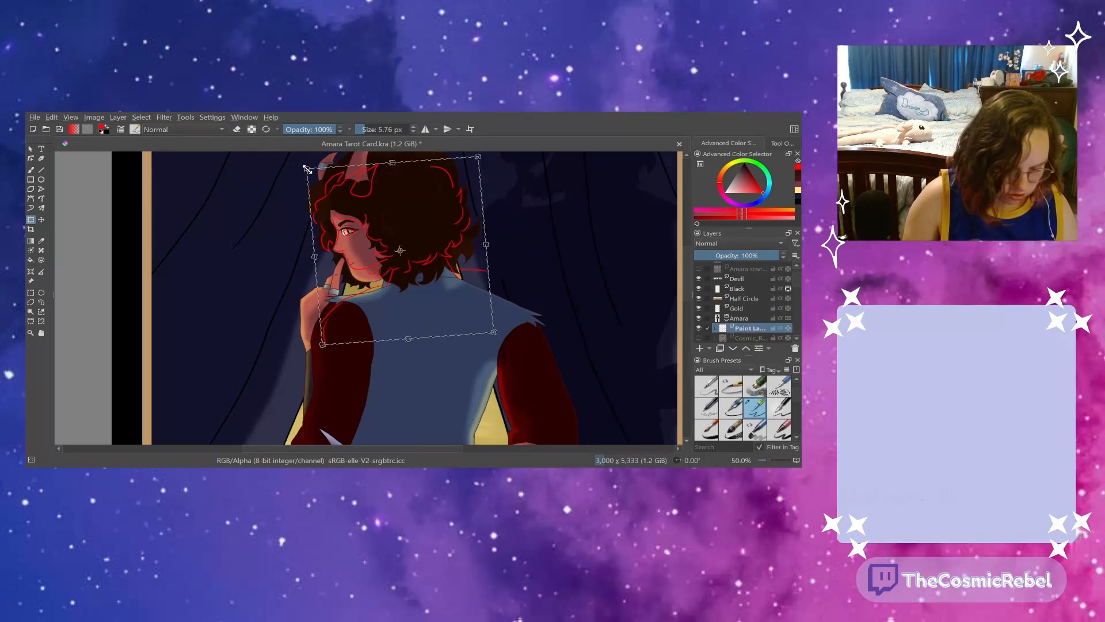
{"action": "left_click_drag", "start_coordinate": [307, 169], "coordinate": [309, 169]}
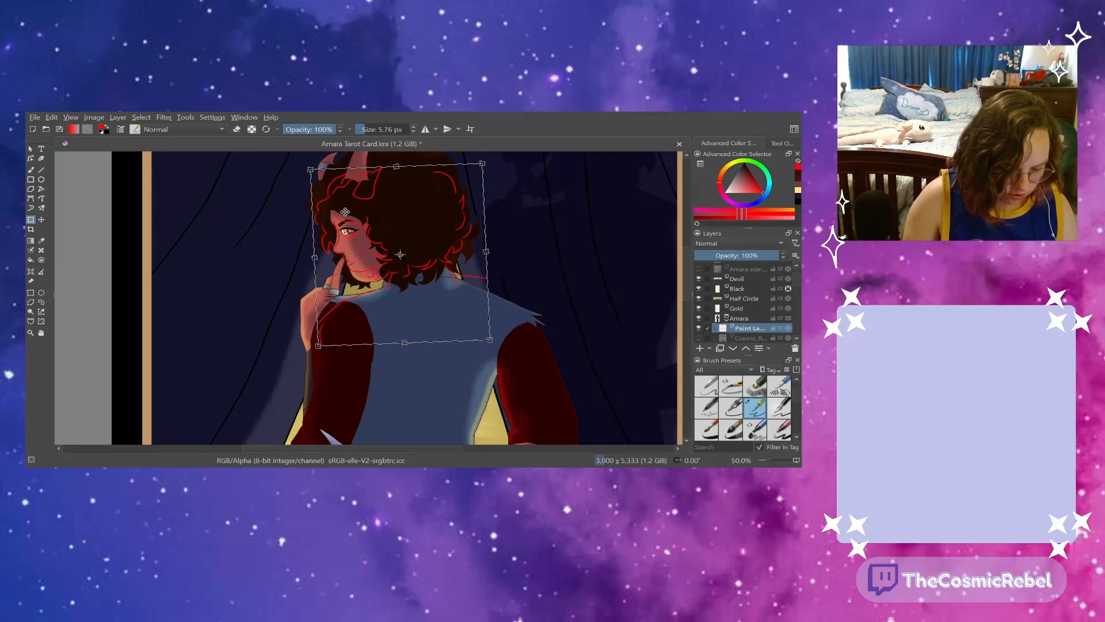
{"action": "left_click_drag", "start_coordinate": [283, 232], "coordinate": [291, 238]}
{"action": "left_click_drag", "start_coordinate": [379, 263], "coordinate": [378, 258]}
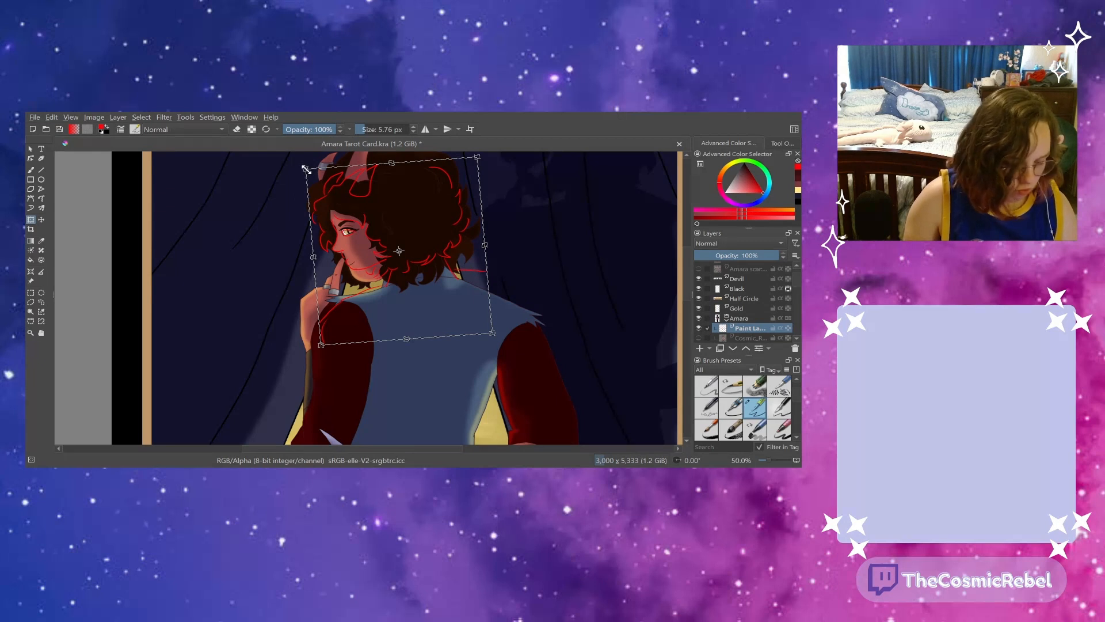
{"action": "left_click_drag", "start_coordinate": [306, 169], "coordinate": [300, 163]}
{"action": "left_click_drag", "start_coordinate": [361, 223], "coordinate": [365, 222]}
- Try to stretch the tracing taller towards the shoulders, then undo the stretch
{"action": "scroll", "coordinate": [397, 346], "scroll_direction": "up", "scroll_amount": 2}
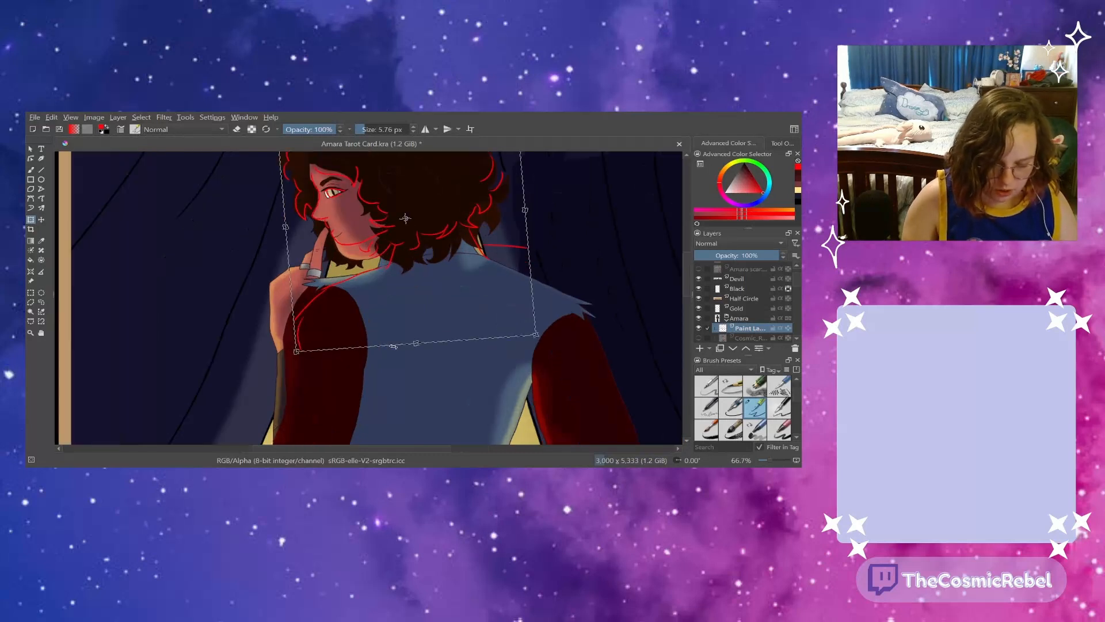
{"action": "scroll", "coordinate": [396, 297], "scroll_direction": "down", "scroll_amount": 1}
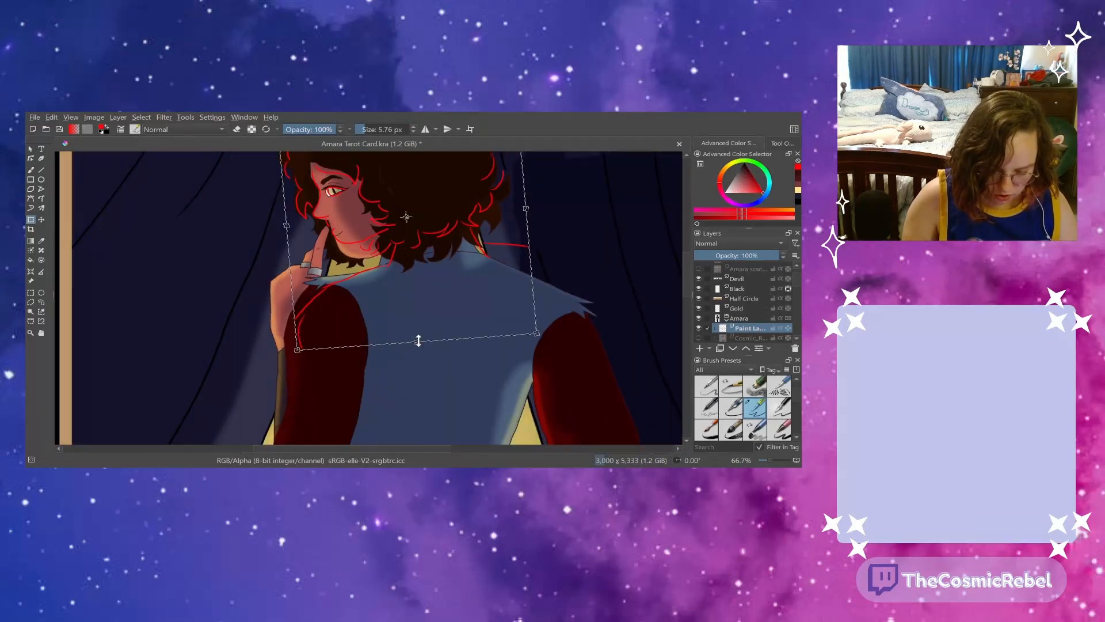
{"action": "left_click_drag", "start_coordinate": [420, 351], "coordinate": [423, 360]}
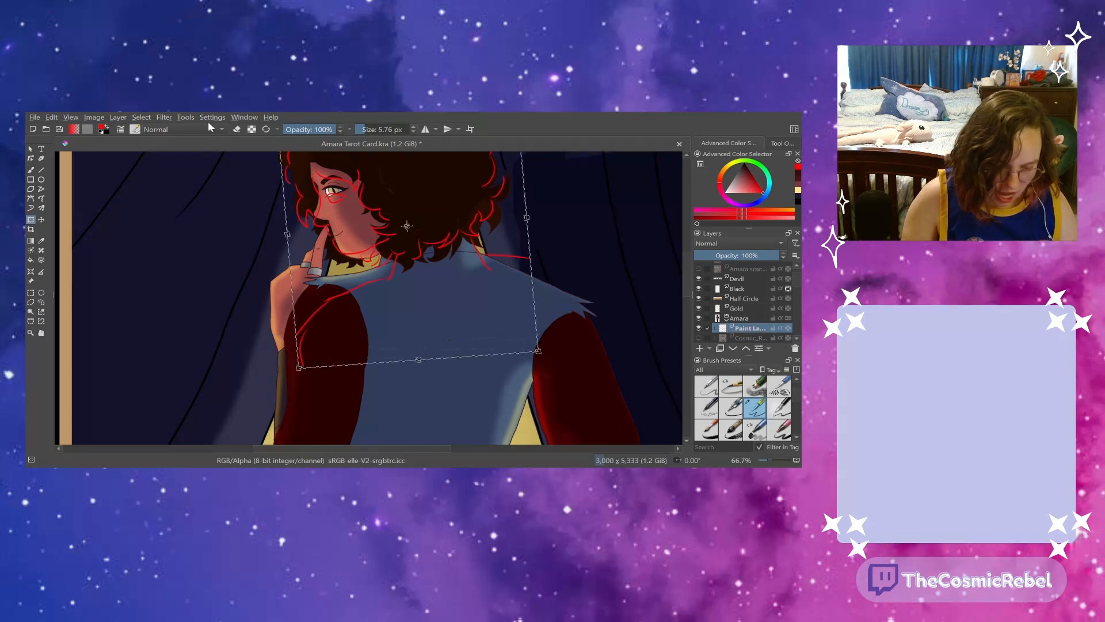
{"action": "key", "text": "ctrl+z"}
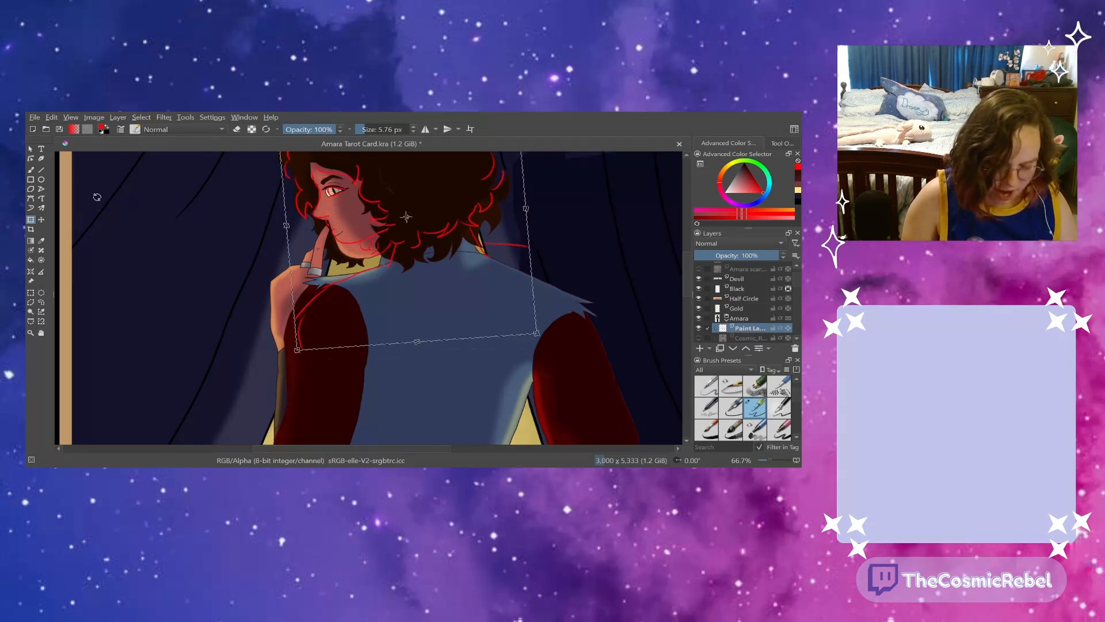
- Move the red tracing off the painted head to the empty background beside it, enlarge it slightly and apply the transform
{"action": "left_click_drag", "start_coordinate": [612, 276], "coordinate": [609, 259]}
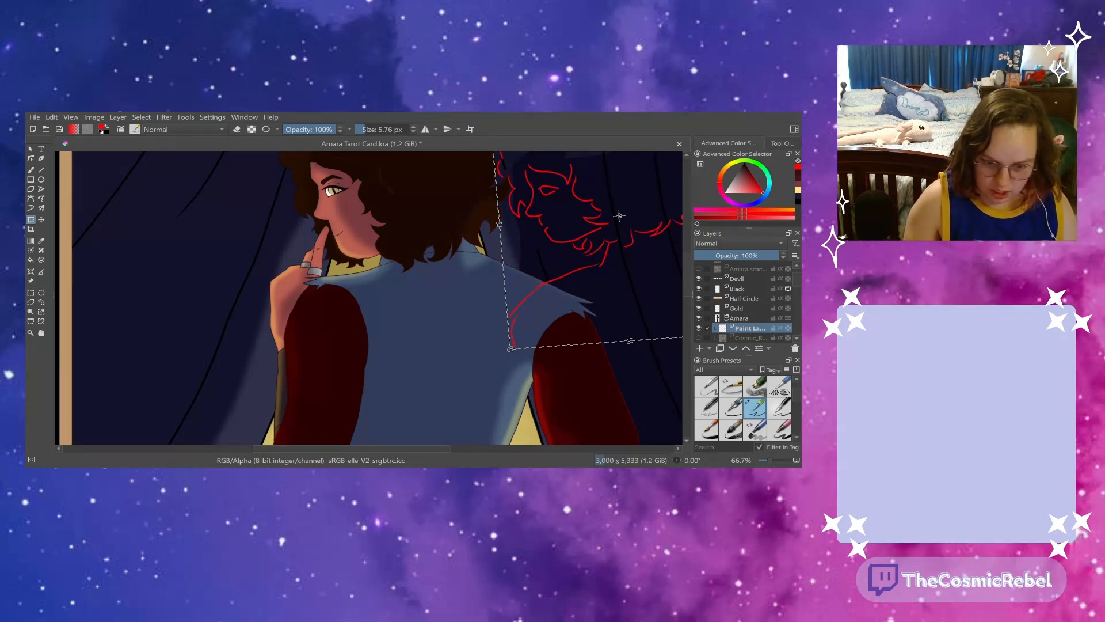
{"action": "left_click_drag", "start_coordinate": [510, 348], "coordinate": [500, 358]}
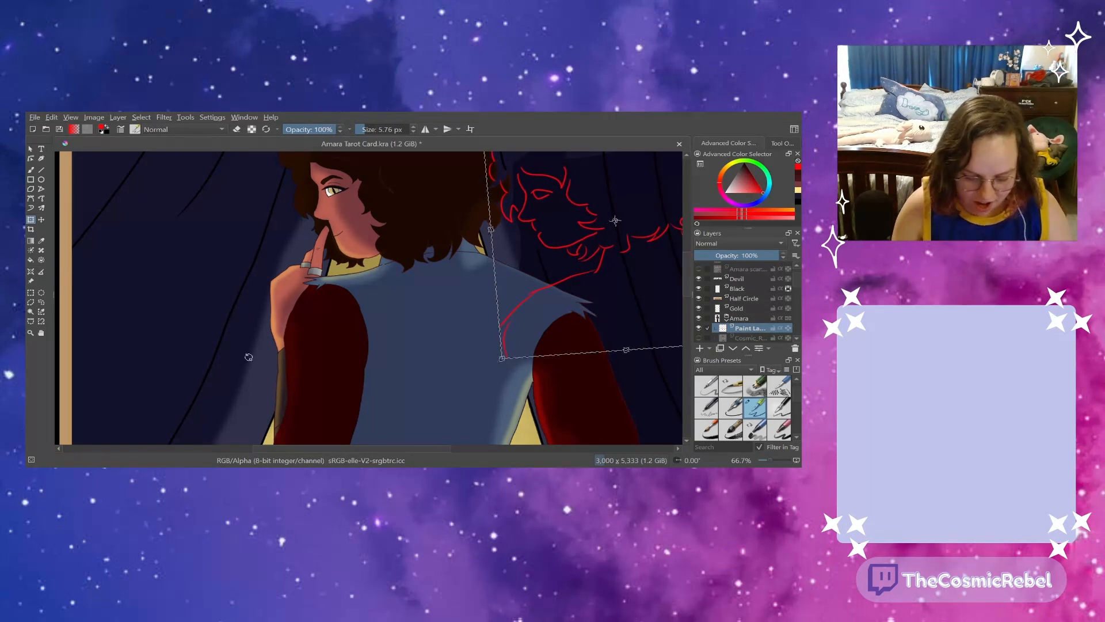
{"action": "left_click", "coordinate": [31, 171]}
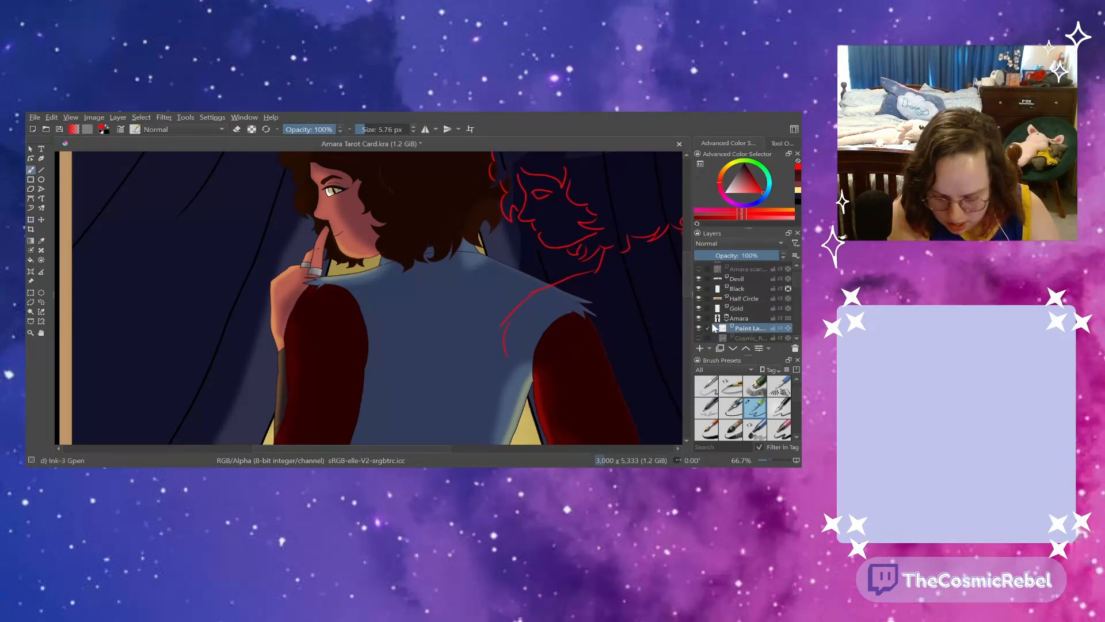
{"action": "left_click", "coordinate": [700, 348]}
{"action": "scroll", "coordinate": [789, 285], "scroll_direction": "down", "scroll_amount": 2}
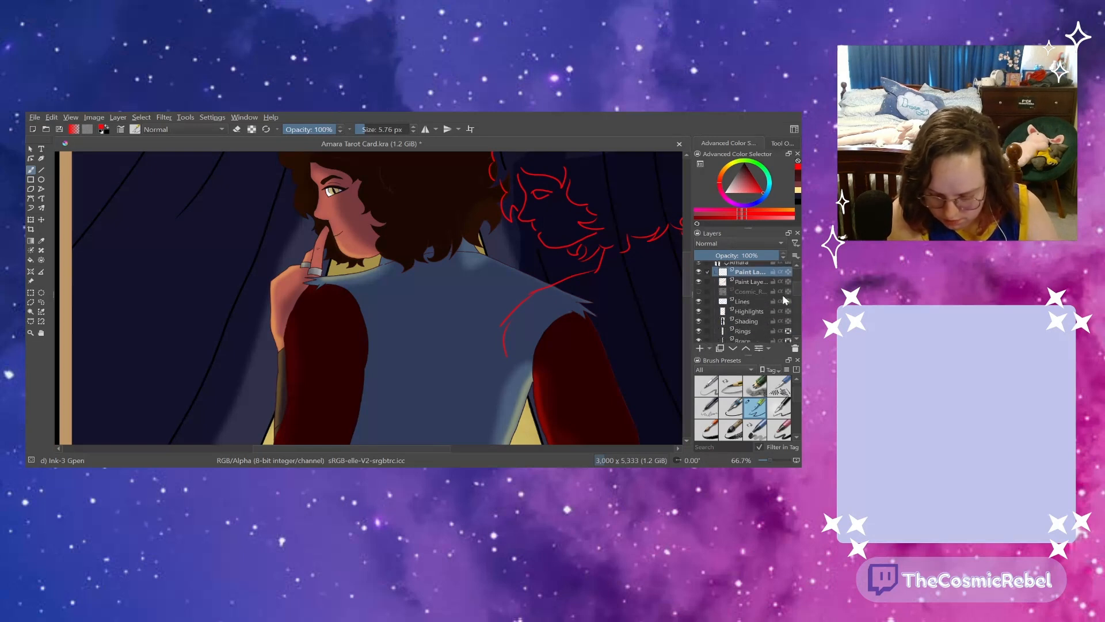
{"action": "mouse_move", "coordinate": [730, 273]}
{"action": "left_mouse_down"}
{"action": "mouse_move", "coordinate": [741, 309]}
{"action": "mouse_move", "coordinate": [743, 296]}
{"action": "left_mouse_up"}
{"action": "left_click", "coordinate": [746, 273]}
{"action": "left_click_drag", "start_coordinate": [687, 267], "coordinate": [686, 257]}
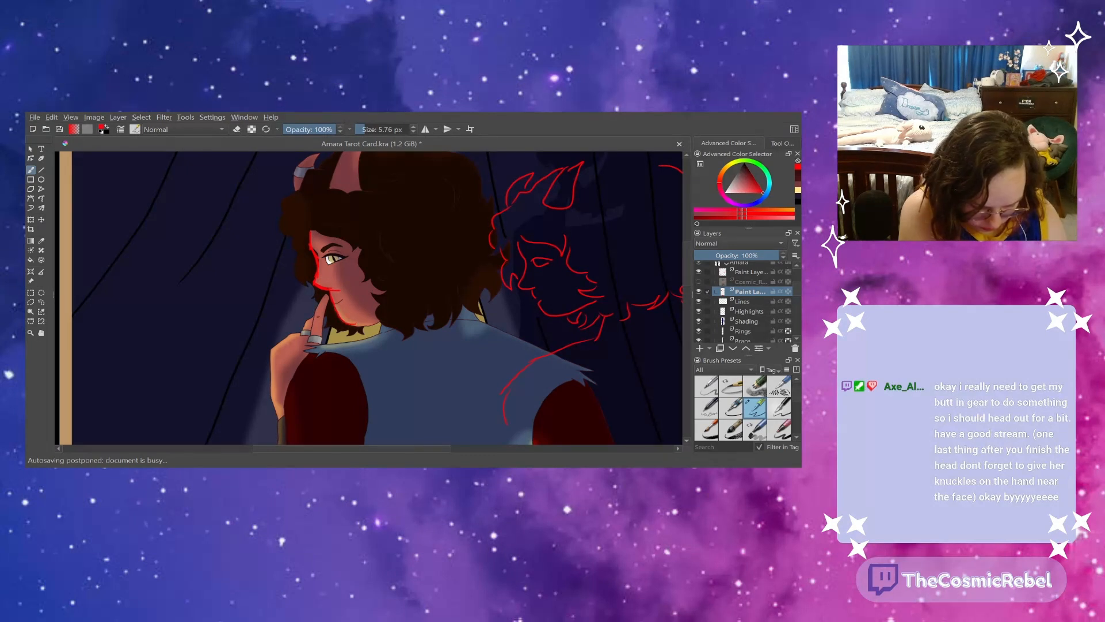
{"action": "left_click_drag", "start_coordinate": [356, 325], "coordinate": [373, 316]}
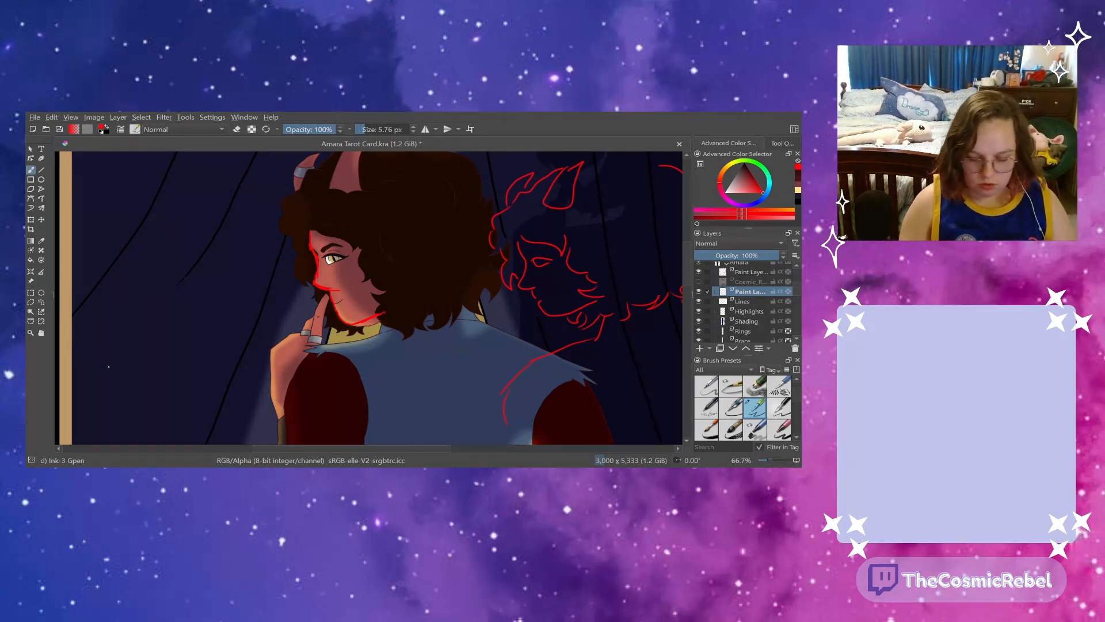
{"action": "key", "text": "shift+Delete"}
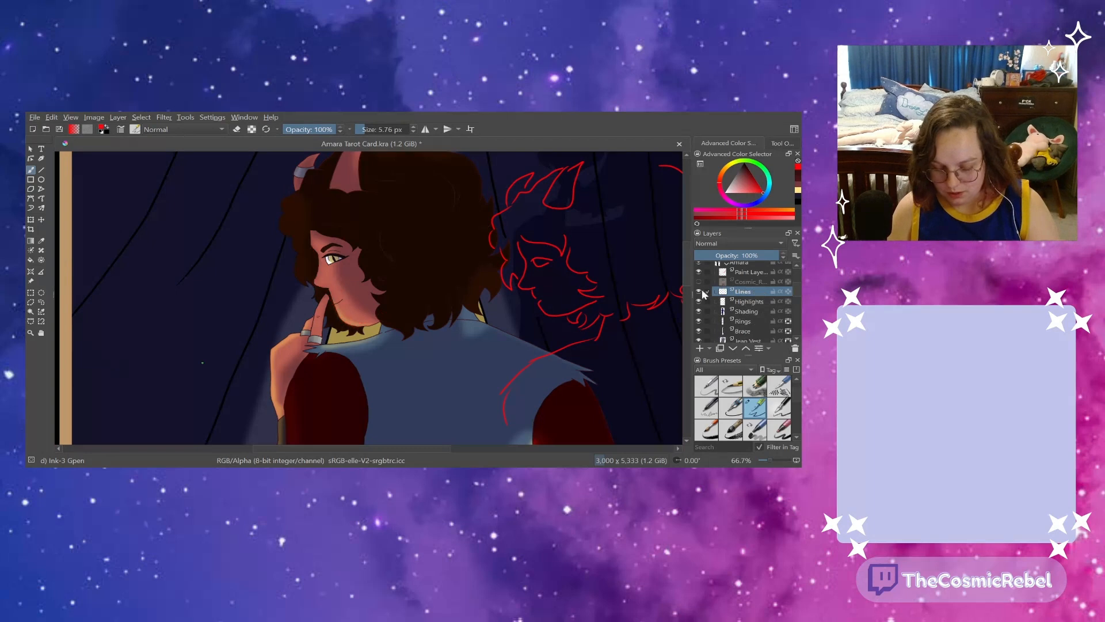
- Move the red tracing back over the painted head, stretch it slightly wider and taller, and nudge it into line with the face
{"action": "left_click", "coordinate": [746, 272]}
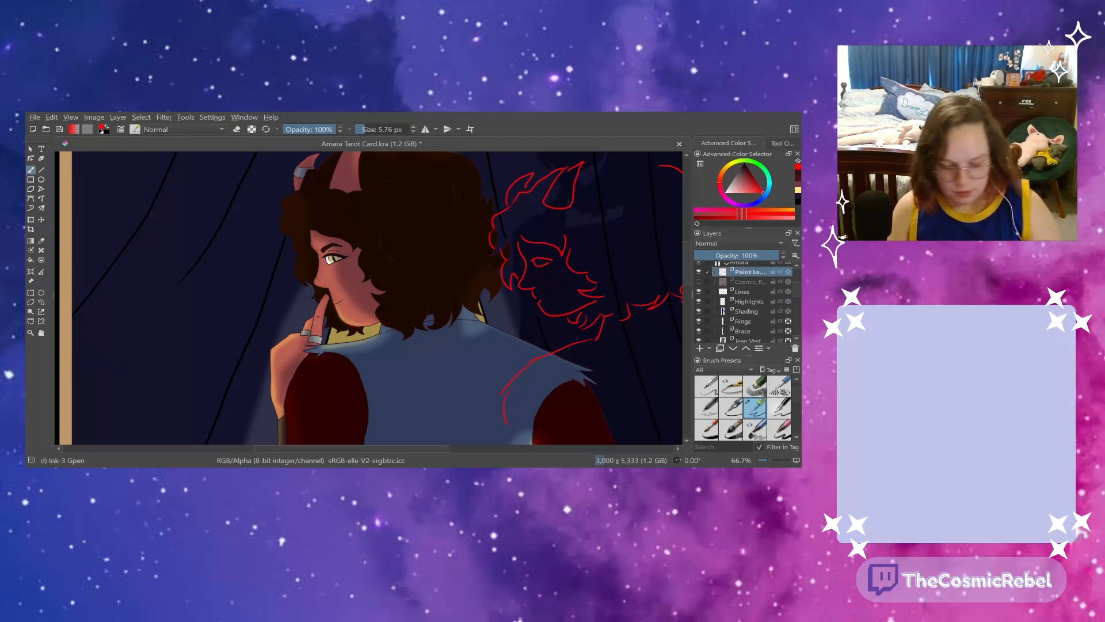
{"action": "left_click", "coordinate": [31, 219]}
{"action": "left_click_drag", "start_coordinate": [537, 344], "coordinate": [334, 337]}
{"action": "left_click_drag", "start_coordinate": [535, 290], "coordinate": [538, 291]}
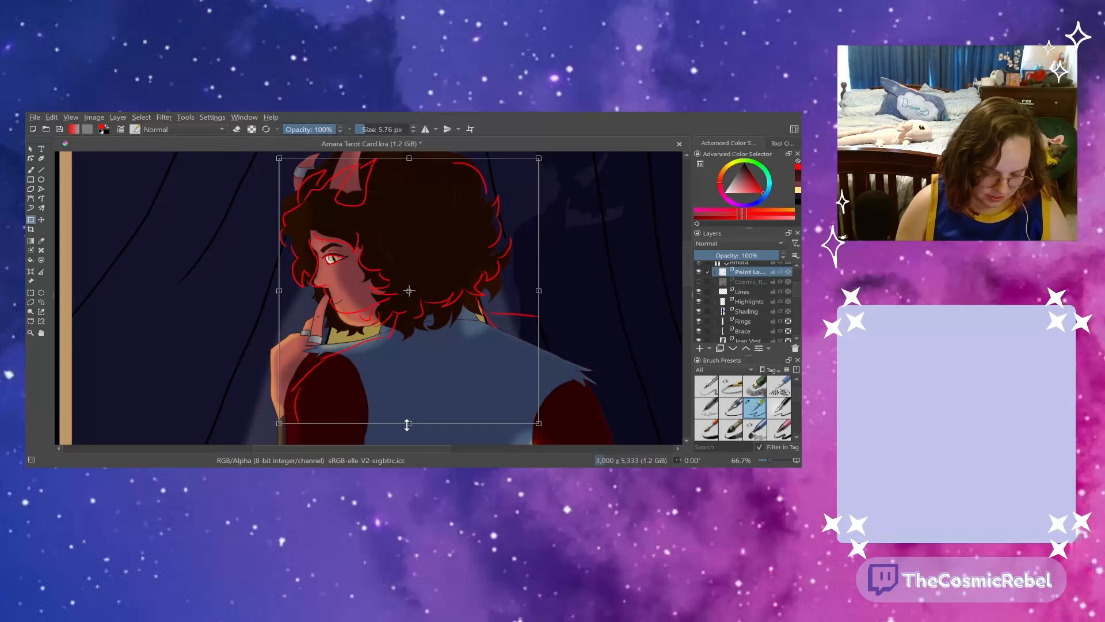
{"action": "left_click_drag", "start_coordinate": [409, 424], "coordinate": [409, 425]}
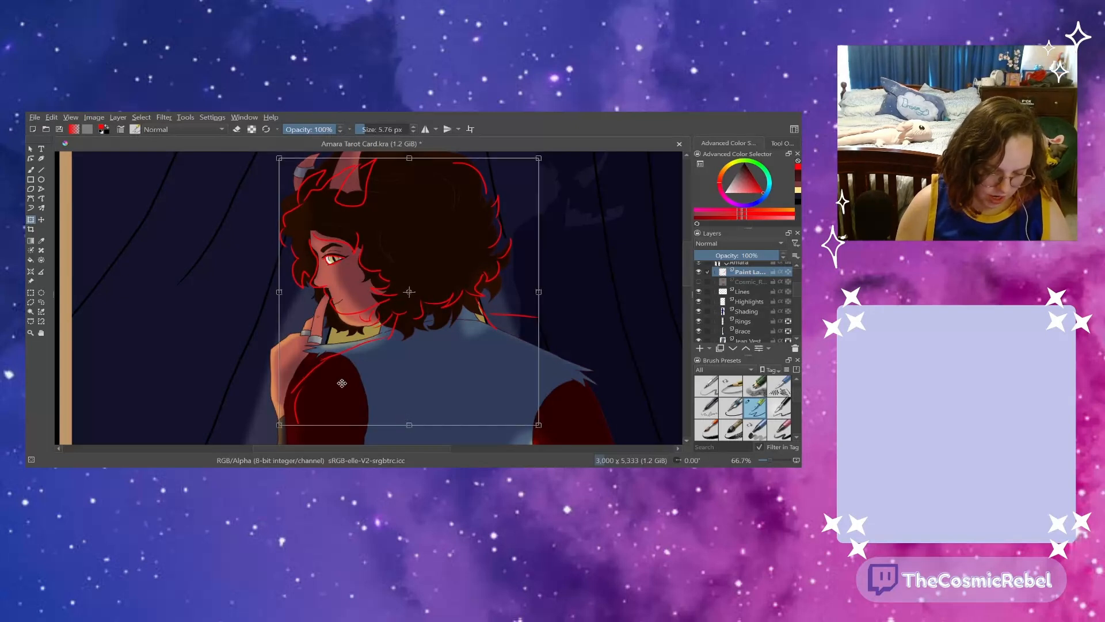
{"action": "left_click_drag", "start_coordinate": [342, 382], "coordinate": [345, 381]}
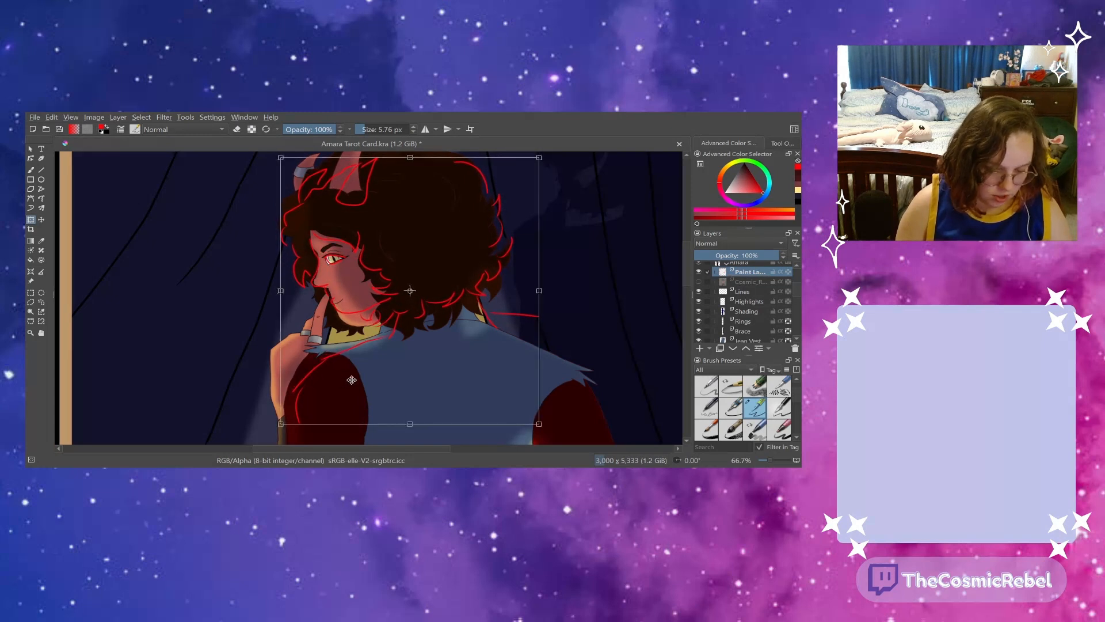
{"action": "left_click", "coordinate": [31, 170]}
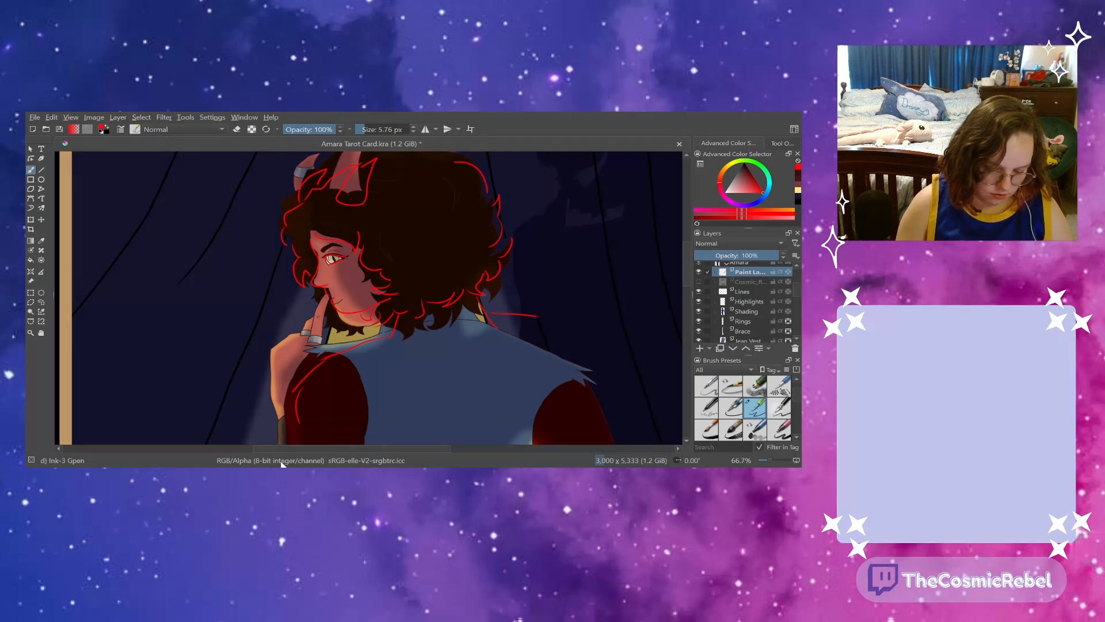
- Reposition the tracing slightly lower so its chin curve sits on the painted jaw, and apply the transform
{"action": "left_click", "coordinate": [31, 220]}
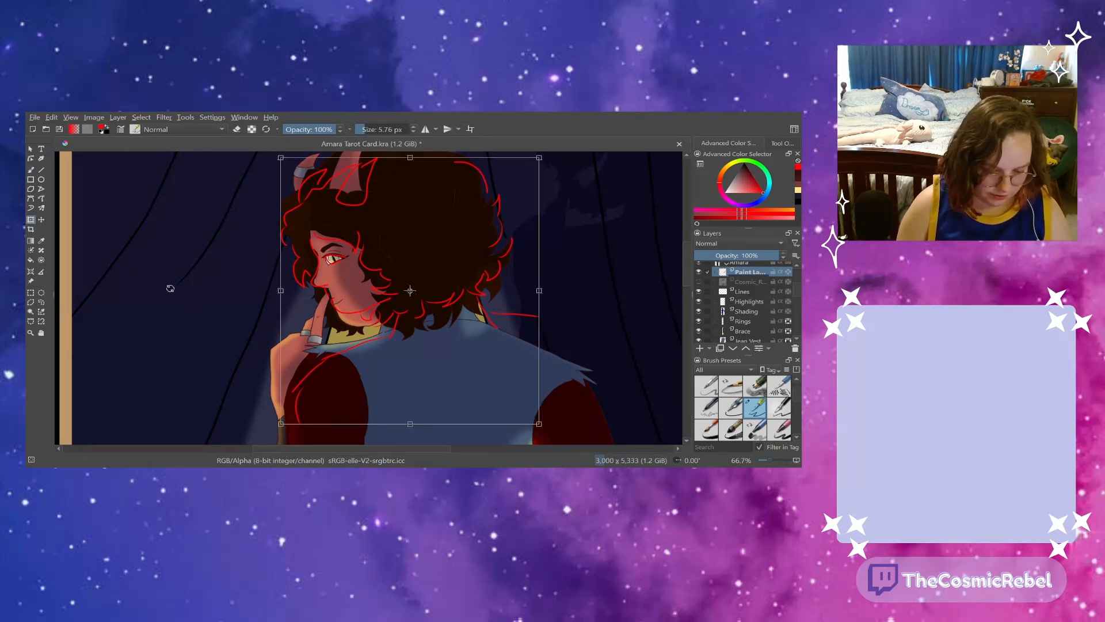
{"action": "left_click_drag", "start_coordinate": [317, 379], "coordinate": [306, 381]}
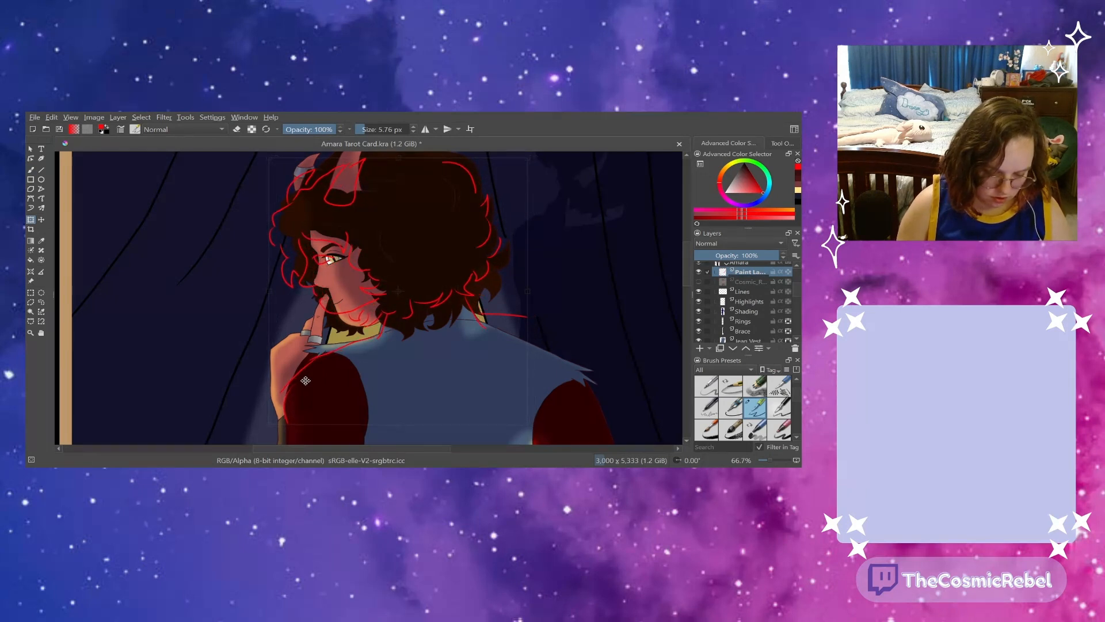
{"action": "left_click_drag", "start_coordinate": [305, 380], "coordinate": [319, 381]}
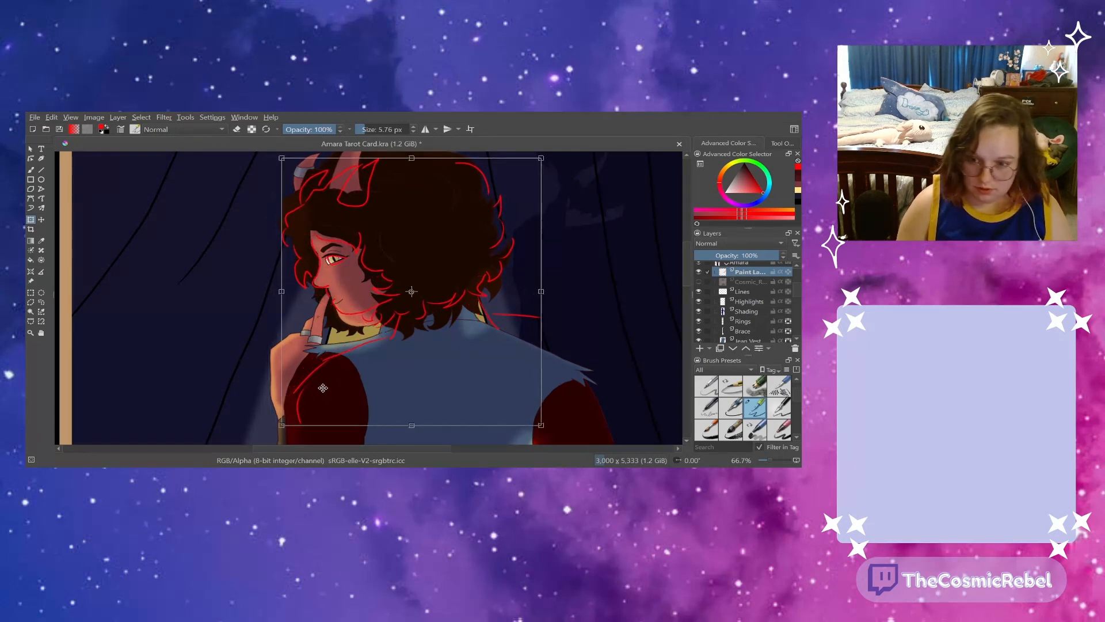
{"action": "left_click", "coordinate": [765, 459]}
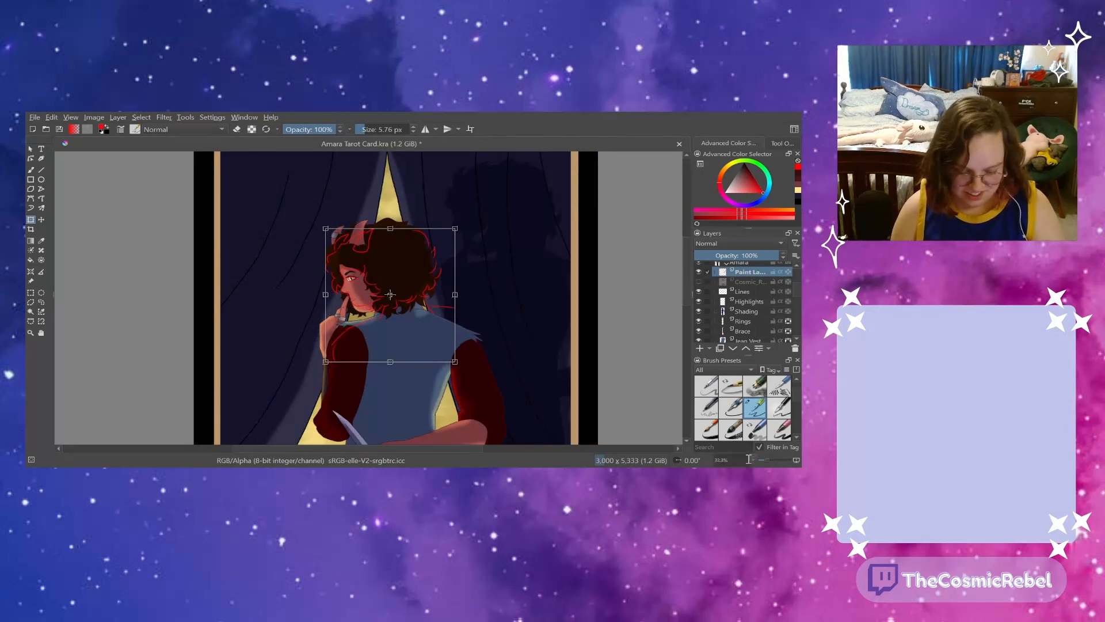
{"action": "left_click", "coordinate": [772, 459]}
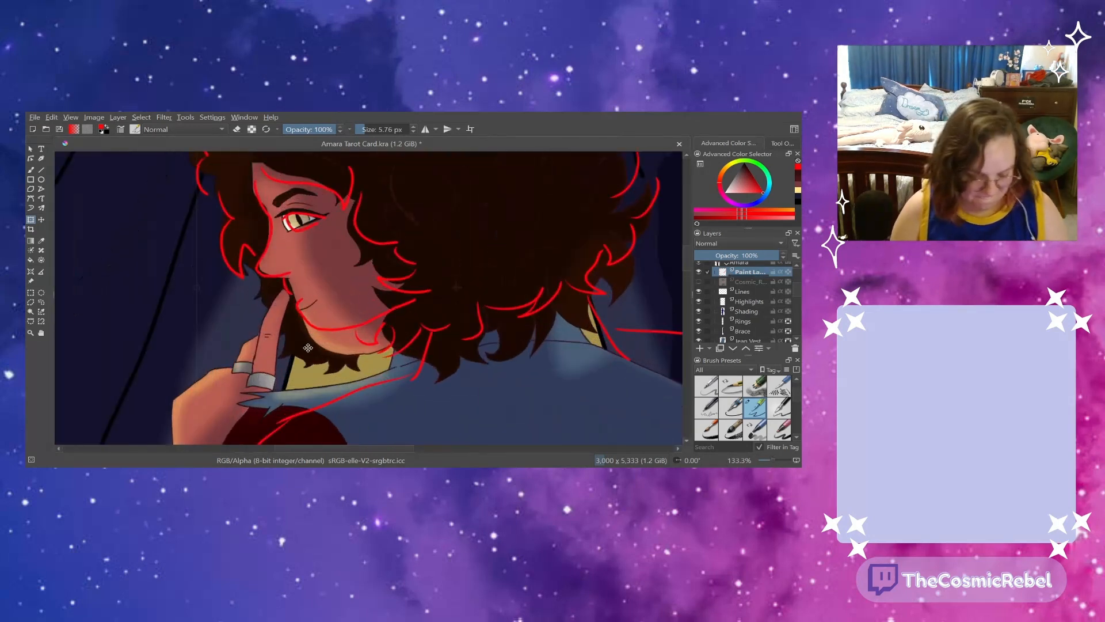
{"action": "mouse_move", "coordinate": [312, 368]}
{"action": "left_mouse_down"}
{"action": "mouse_move", "coordinate": [311, 353]}
{"action": "mouse_move", "coordinate": [290, 386]}
{"action": "mouse_move", "coordinate": [317, 384]}
{"action": "left_mouse_up"}
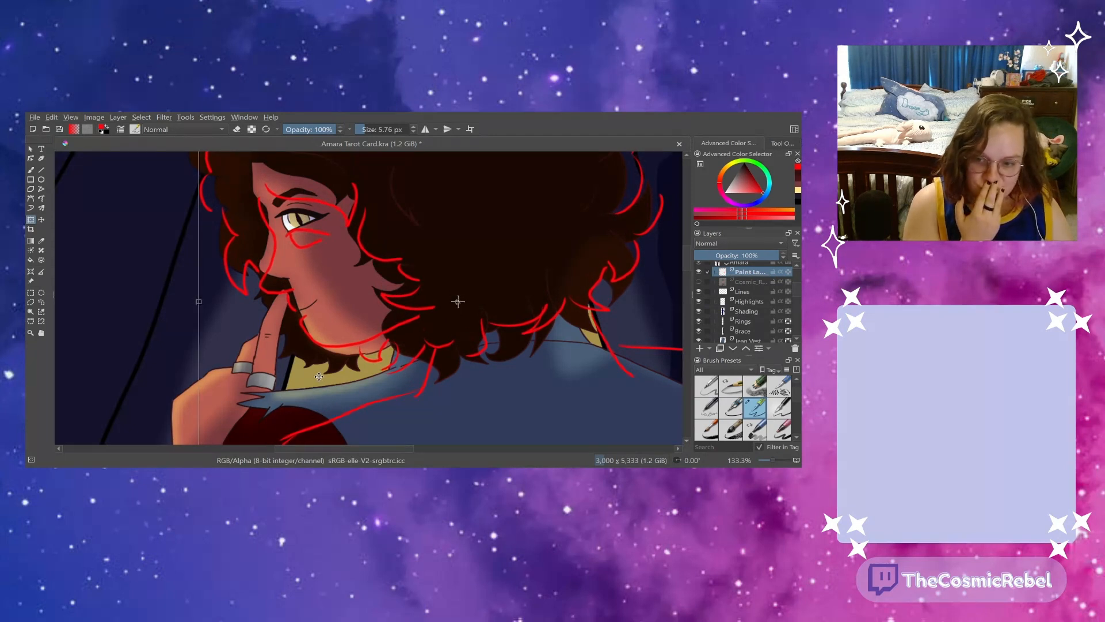
{"action": "left_click", "coordinate": [31, 170]}
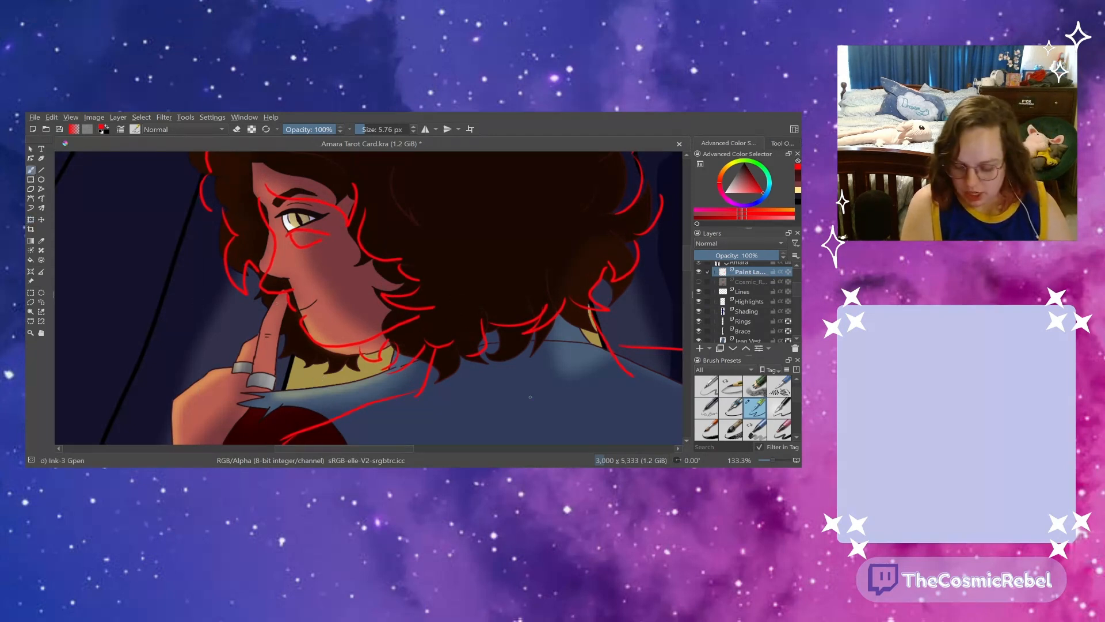
- Lower the tracing layer's opacity to 53% and add a new paint layer directly above the Lines layer
{"action": "left_click_drag", "start_coordinate": [772, 459], "coordinate": [775, 458]}
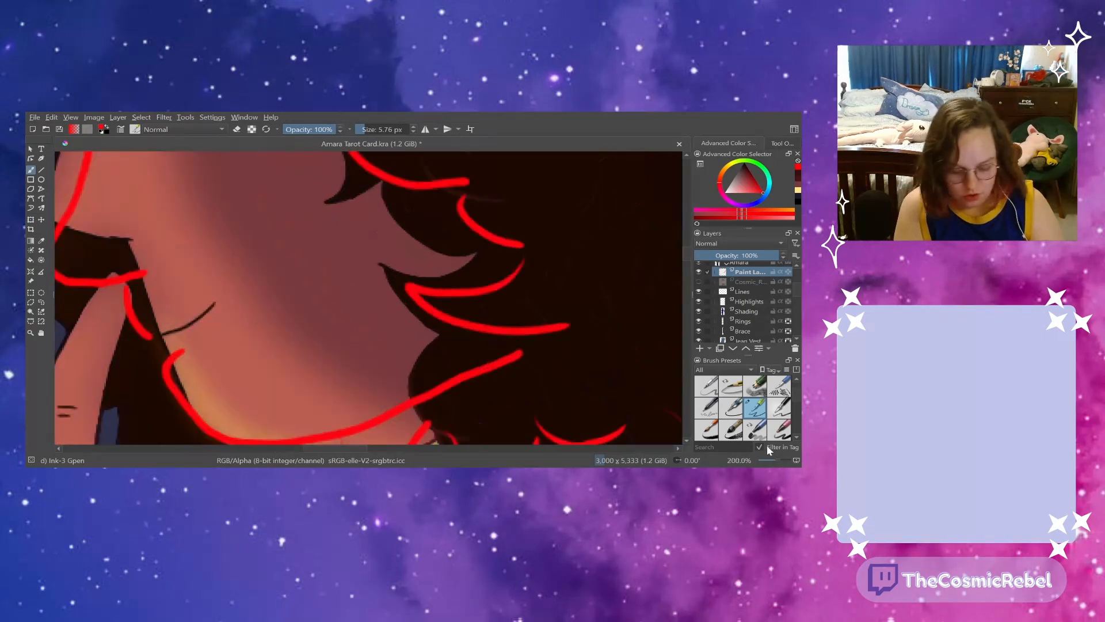
{"action": "left_click", "coordinate": [740, 255]}
{"action": "left_click", "coordinate": [741, 292]}
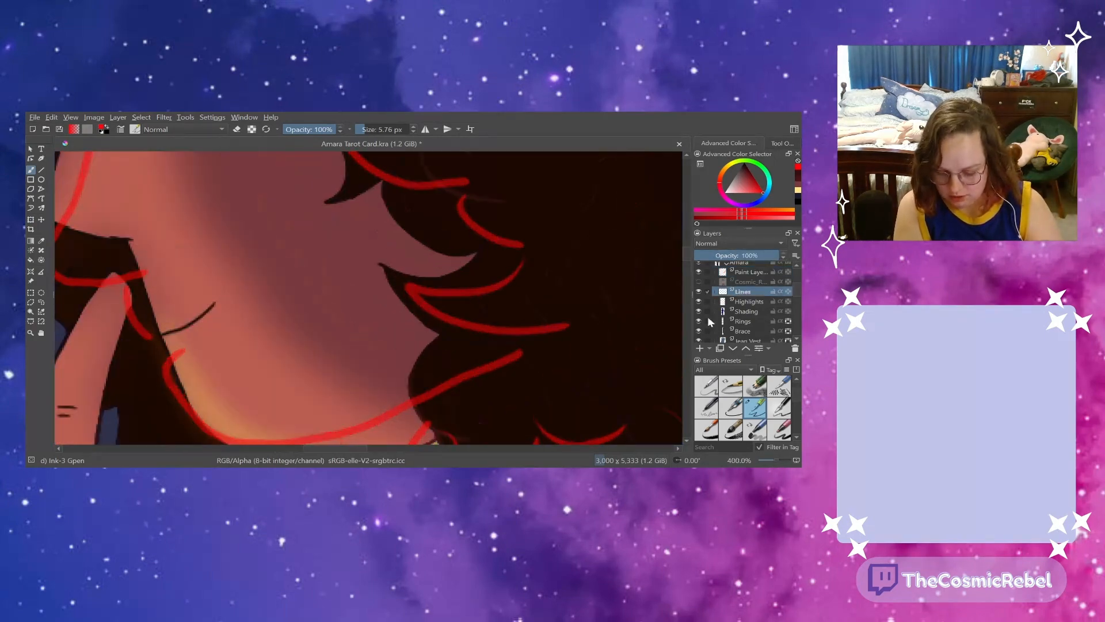
{"action": "left_click", "coordinate": [699, 349]}
- Draw red guide strokes on the new layer along the jaw, up the chin and to the lips
{"action": "scroll", "coordinate": [684, 260], "scroll_direction": "down", "scroll_amount": 3}
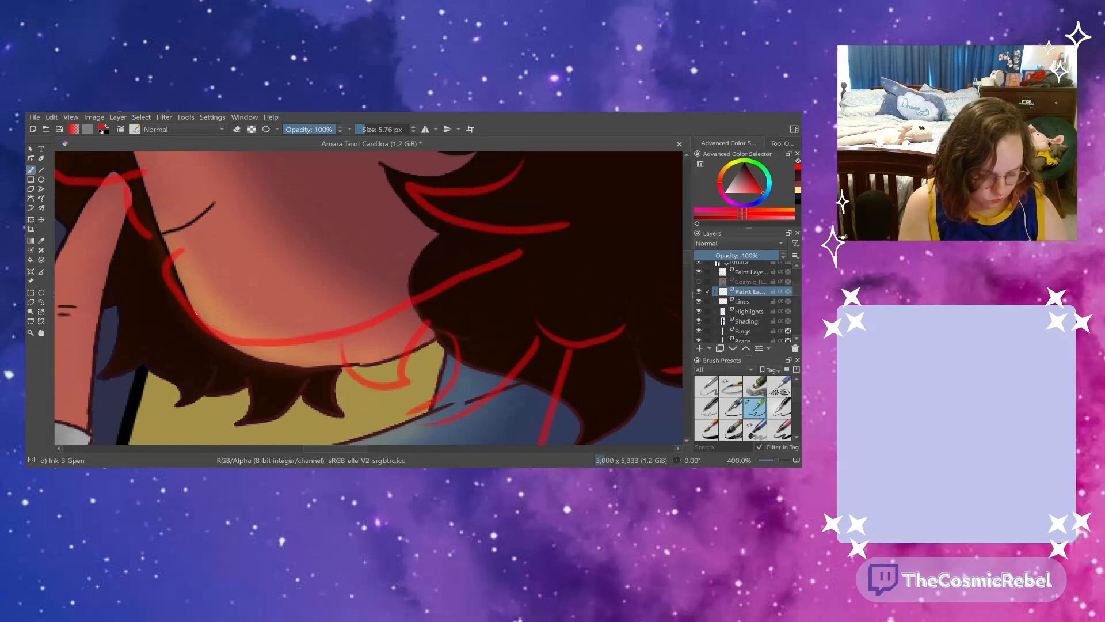
{"action": "mouse_move", "coordinate": [195, 316]}
{"action": "left_mouse_down"}
{"action": "mouse_move", "coordinate": [235, 342]}
{"action": "mouse_move", "coordinate": [320, 344]}
{"action": "mouse_move", "coordinate": [419, 309]}
{"action": "left_mouse_up"}
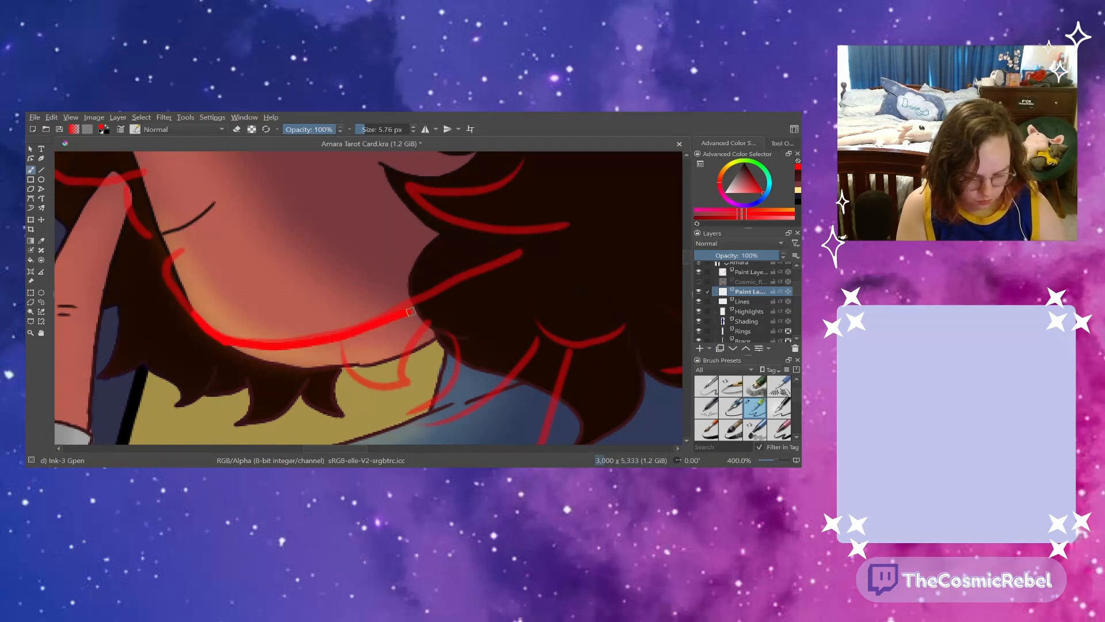
{"action": "scroll", "coordinate": [684, 264], "scroll_direction": "up", "scroll_amount": 5}
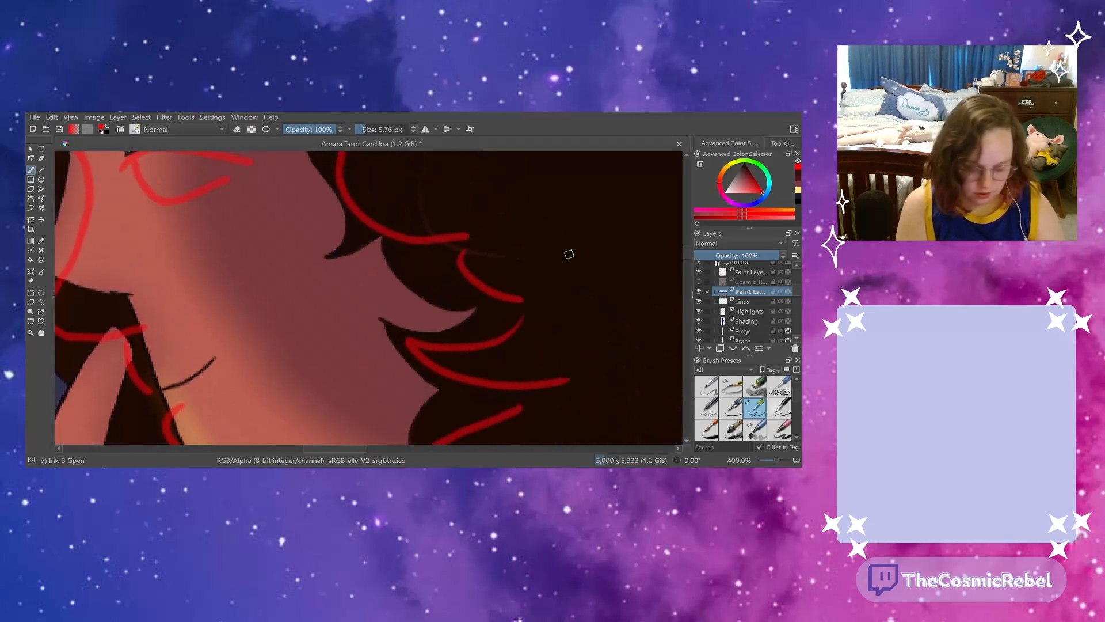
{"action": "scroll", "coordinate": [688, 253], "scroll_direction": "down", "scroll_amount": 2}
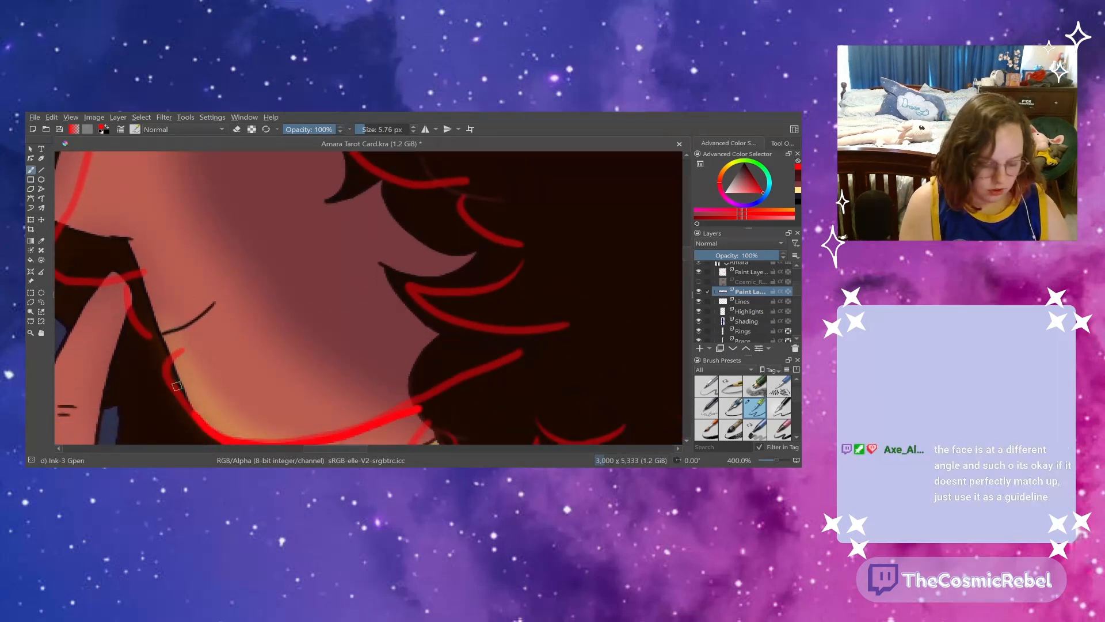
{"action": "left_click_drag", "start_coordinate": [193, 413], "coordinate": [160, 336]}
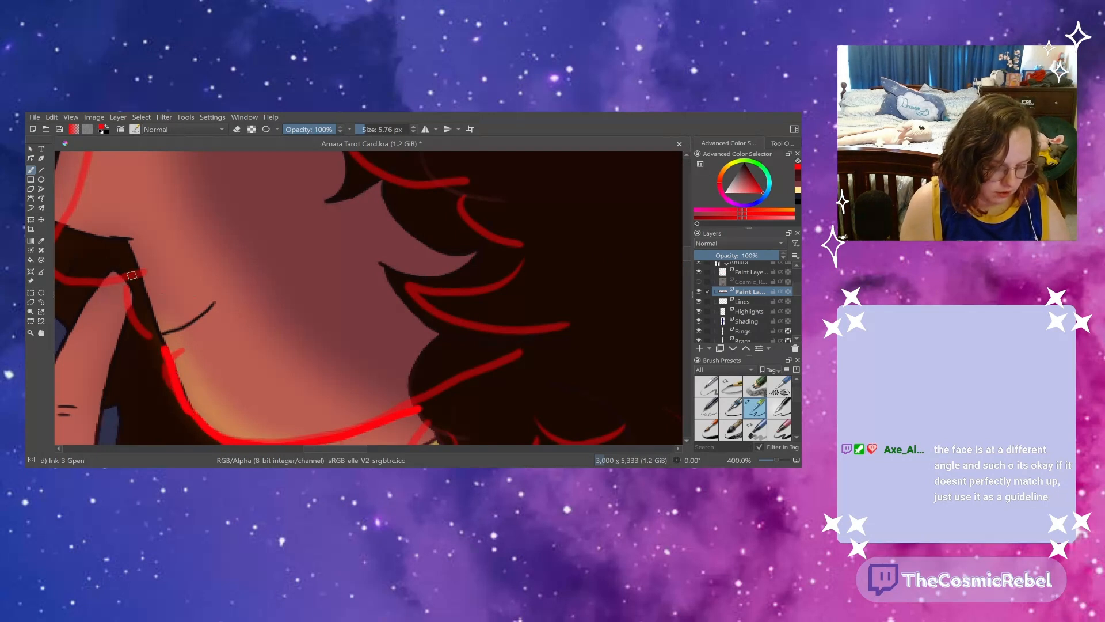
{"action": "left_click_drag", "start_coordinate": [136, 275], "coordinate": [166, 351]}
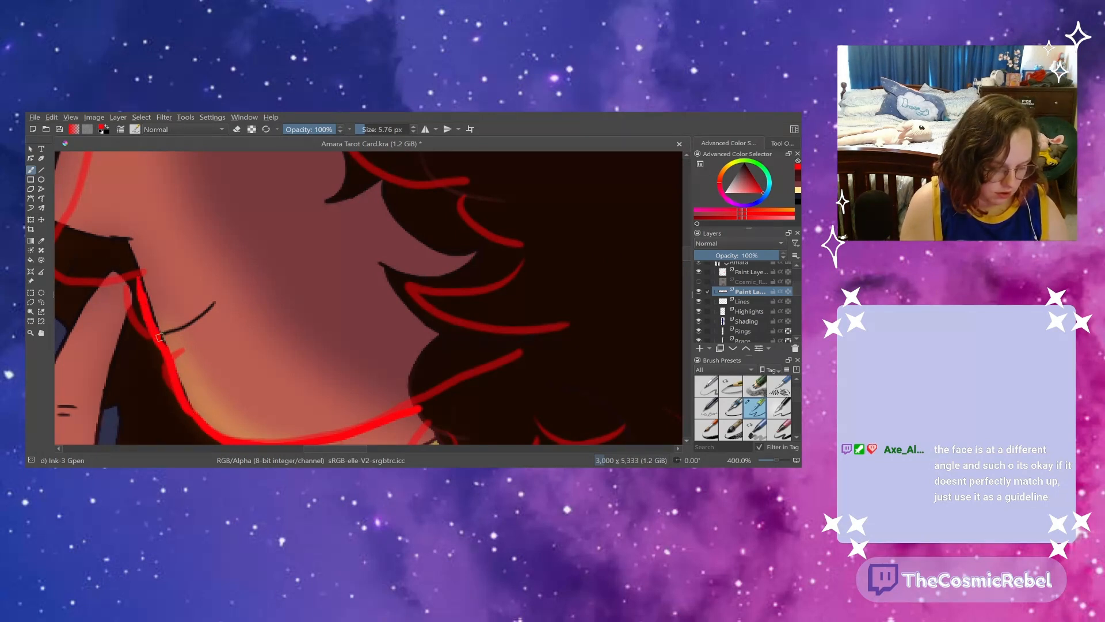
- Draw a red guide stroke down the painted profile from the forehead towards the nose, replacing a first attempt
{"action": "scroll", "coordinate": [685, 248], "scroll_direction": "up", "scroll_amount": 4}
{"action": "scroll", "coordinate": [685, 245], "scroll_direction": "up", "scroll_amount": 2}
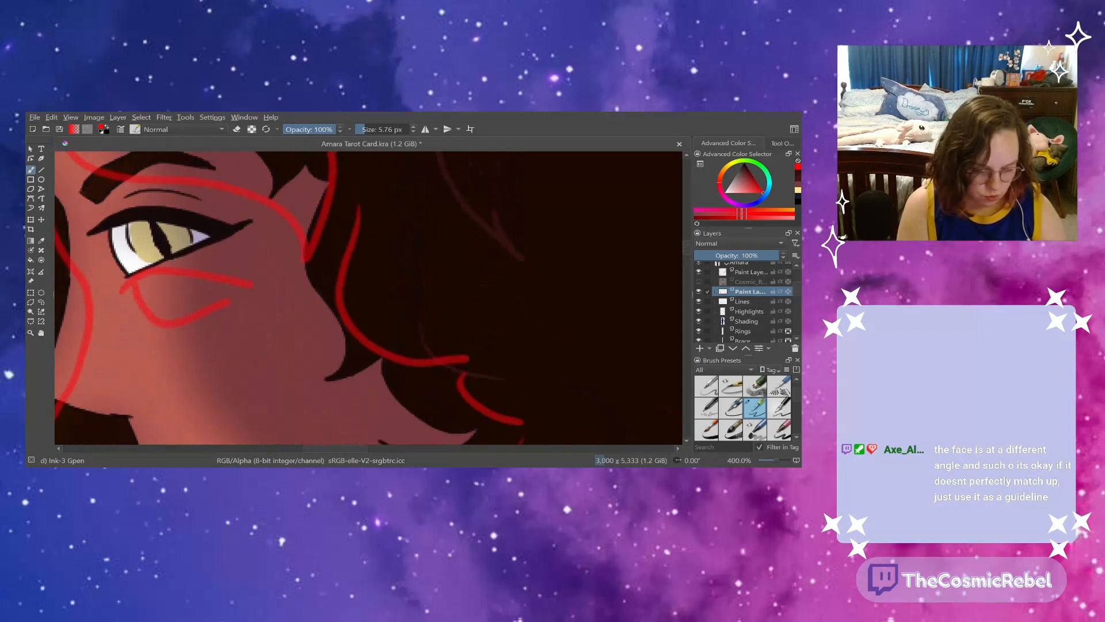
{"action": "scroll", "coordinate": [333, 447], "scroll_direction": "left", "scroll_amount": 6}
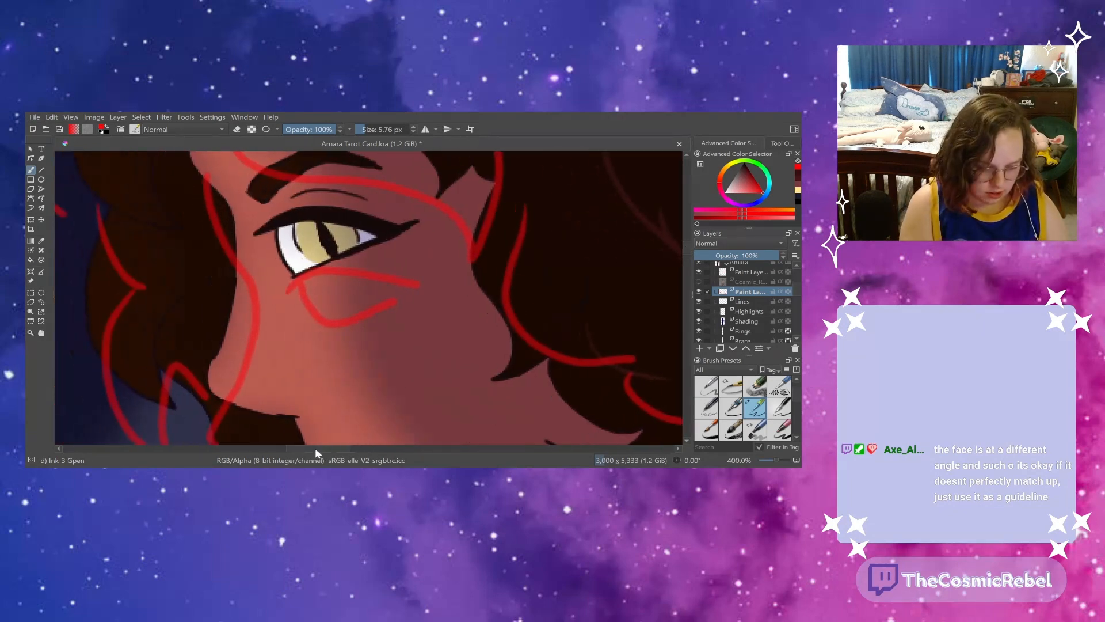
{"action": "left_click_drag", "start_coordinate": [772, 462], "coordinate": [776, 453]}
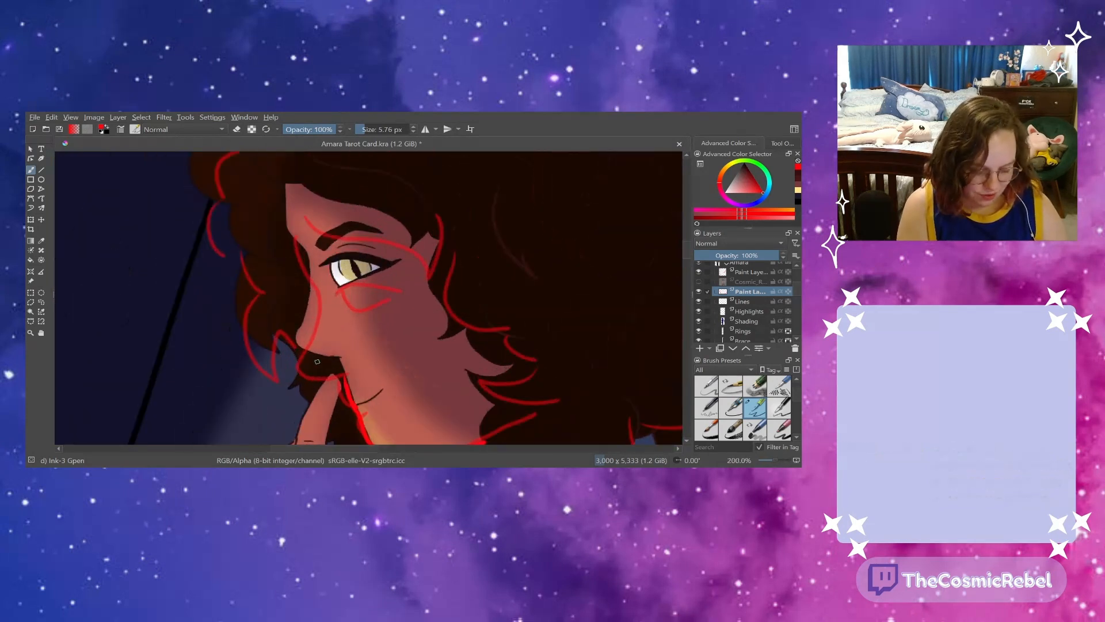
{"action": "left_click_drag", "start_coordinate": [290, 234], "coordinate": [296, 242]}
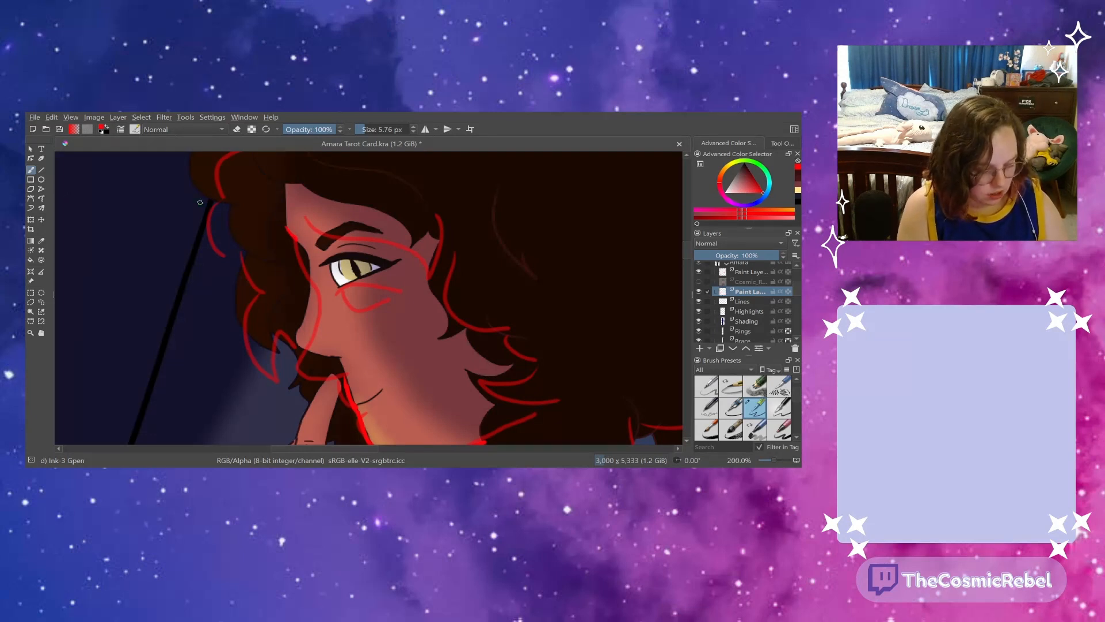
{"action": "key", "text": "ctrl+z"}
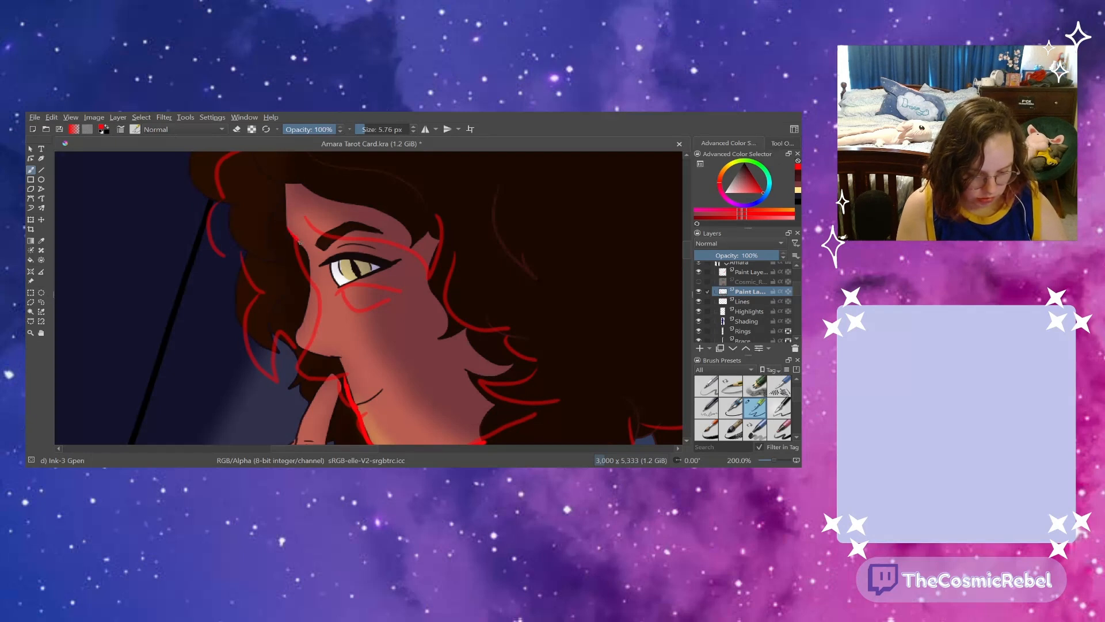
{"action": "mouse_move", "coordinate": [299, 242]}
{"action": "left_mouse_down"}
{"action": "mouse_move", "coordinate": [311, 281]}
{"action": "mouse_move", "coordinate": [300, 333]}
{"action": "left_mouse_up"}
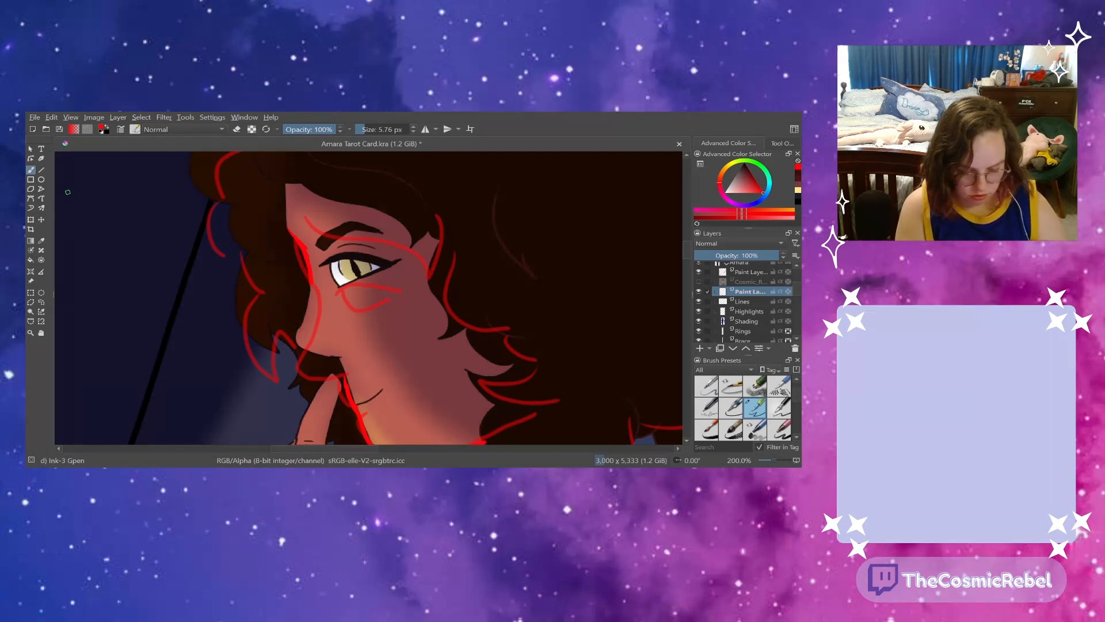
- Transform the tracing layer, shifting it up and to one side so its nose and forehead lines meet the painted profile
{"action": "left_click", "coordinate": [744, 272]}
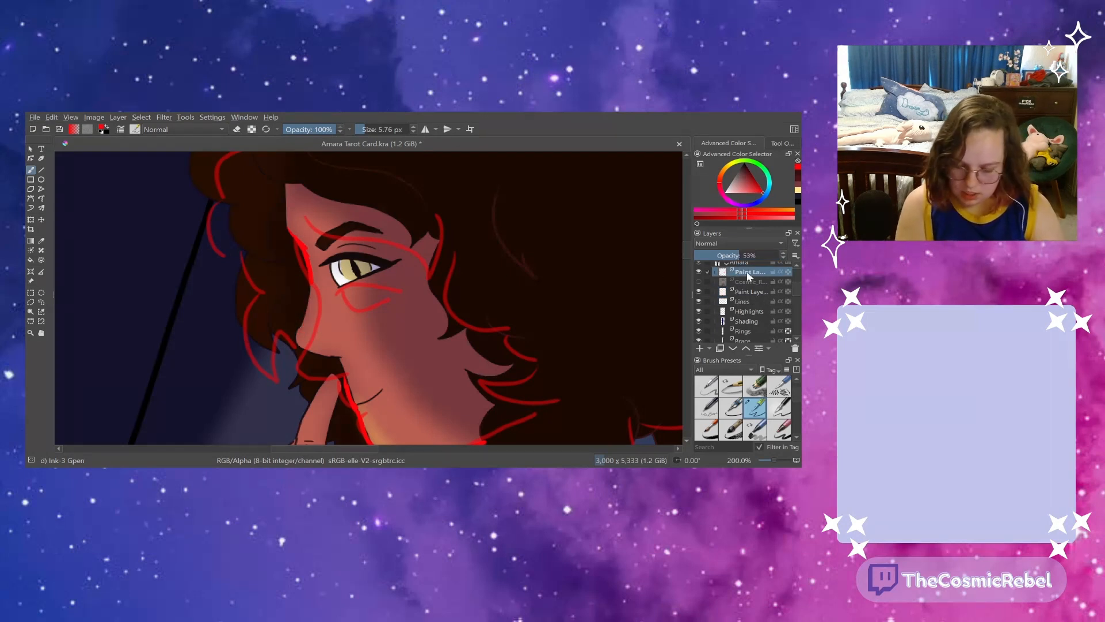
{"action": "left_click", "coordinate": [30, 220]}
{"action": "left_click_drag", "start_coordinate": [304, 349], "coordinate": [288, 325]}
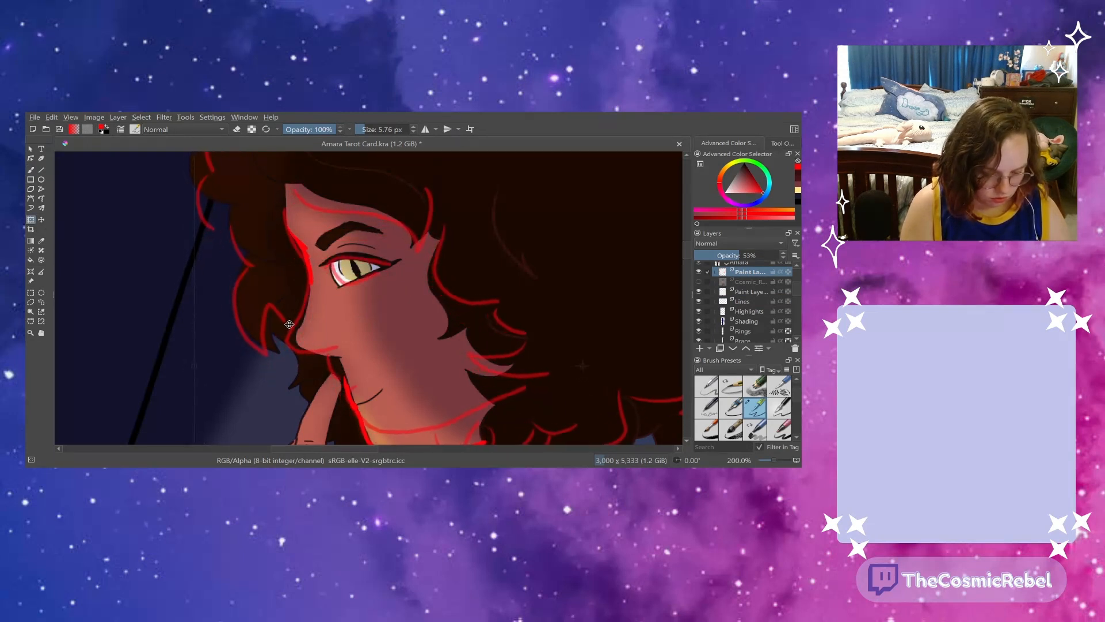
- Erase the old red guide stroke between the forehead and the bridge of the nose on the guide layer
{"action": "left_click", "coordinate": [743, 292]}
{"action": "left_click", "coordinate": [236, 129]}
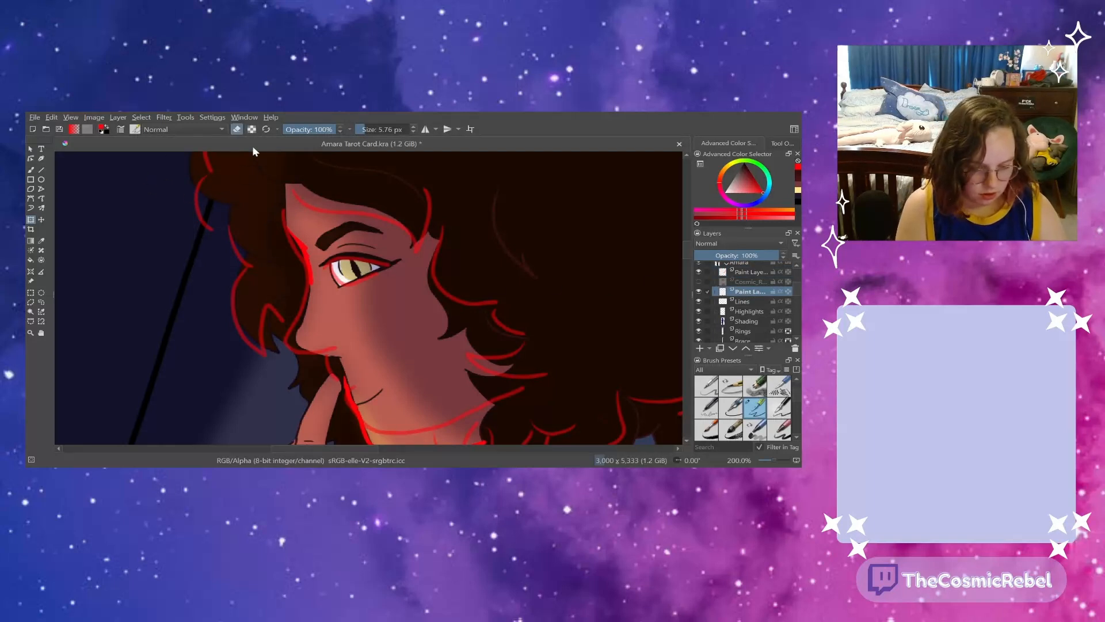
{"action": "left_click", "coordinate": [305, 257]}
{"action": "left_click", "coordinate": [30, 169]}
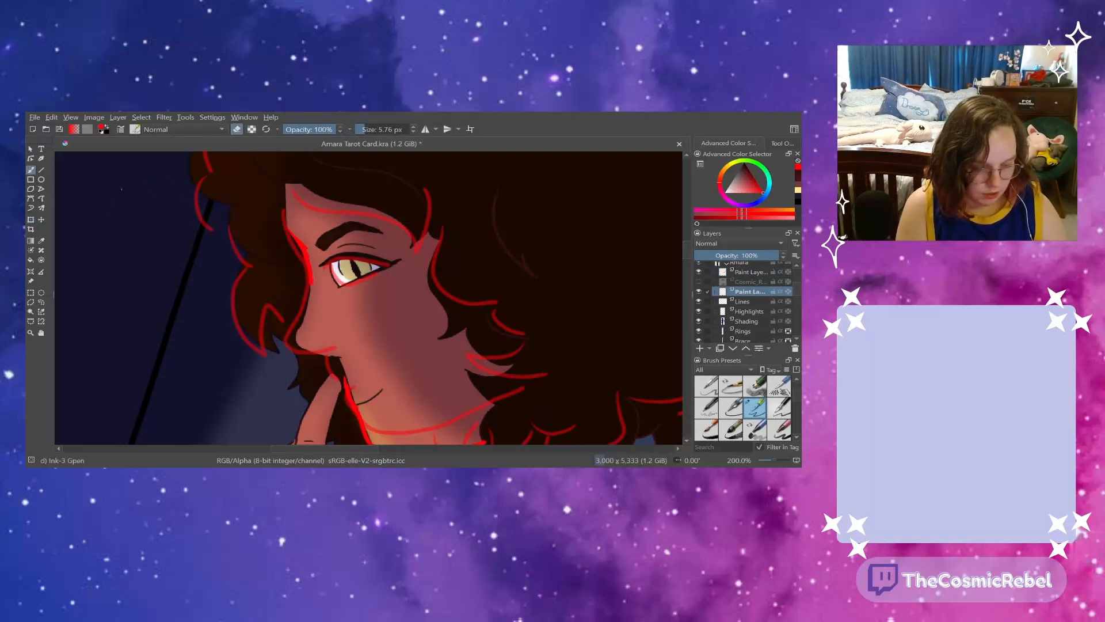
{"action": "left_click_drag", "start_coordinate": [297, 233], "coordinate": [309, 275]}
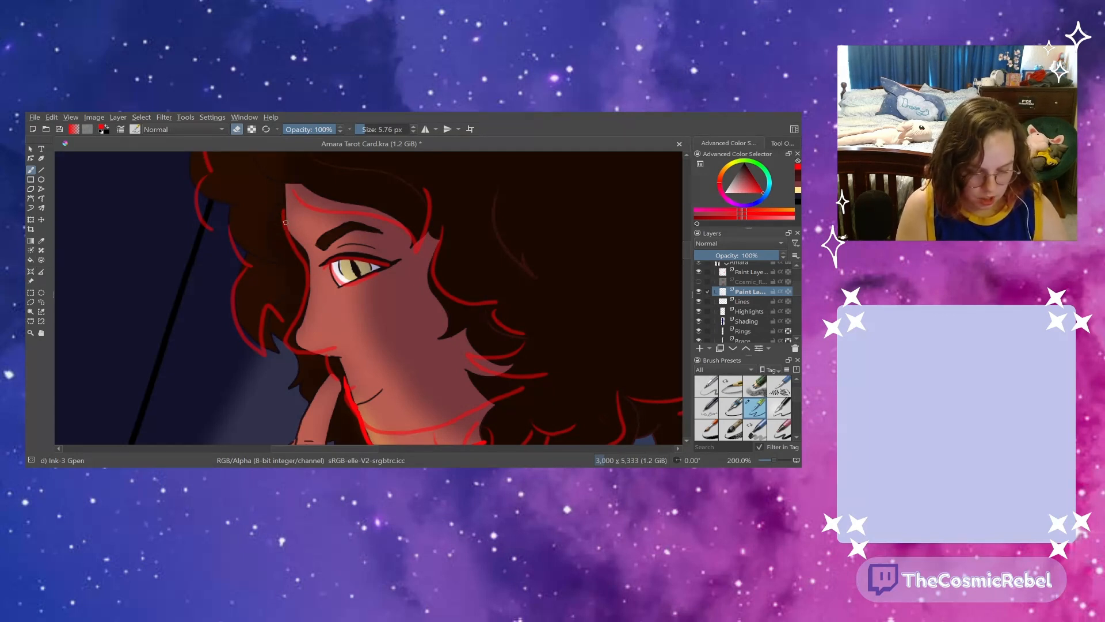
- Redraw the red profile guide from the forehead around the nose and down to the lips, following the tracing
{"action": "key", "text": "e"}
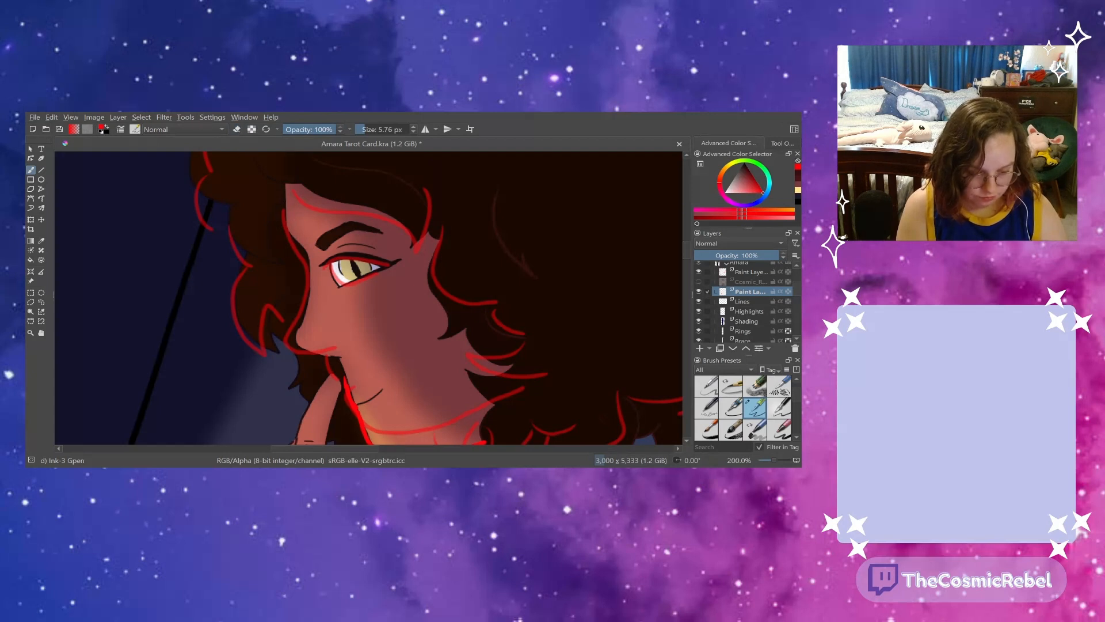
{"action": "mouse_move", "coordinate": [282, 196]}
{"action": "left_mouse_down"}
{"action": "mouse_move", "coordinate": [284, 234]}
{"action": "mouse_move", "coordinate": [308, 275]}
{"action": "mouse_move", "coordinate": [286, 346]}
{"action": "mouse_move", "coordinate": [337, 348]}
{"action": "left_mouse_up"}
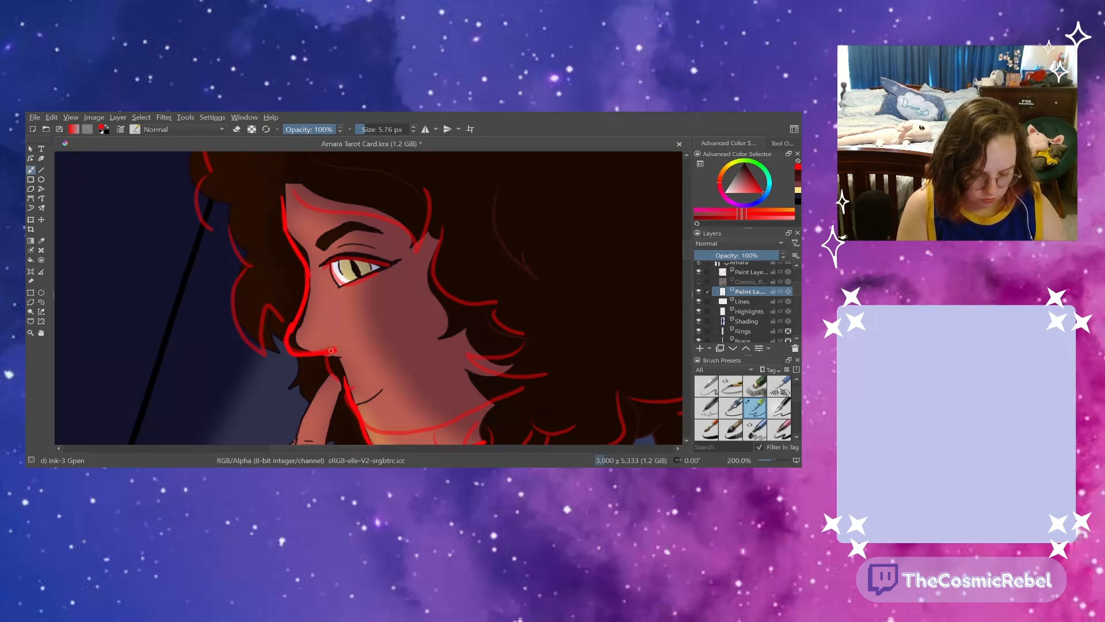
{"action": "left_click_drag", "start_coordinate": [331, 353], "coordinate": [344, 382]}
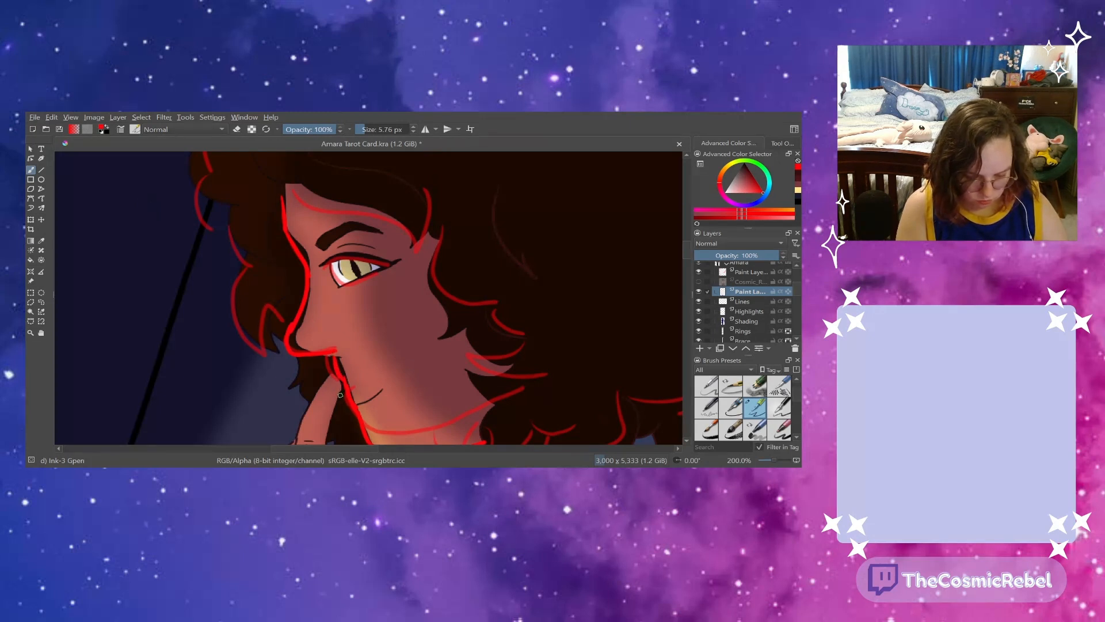
- Hide the tracing layer and retouch the red guide stroke along the underside of the nose
{"action": "left_click", "coordinate": [699, 271]}
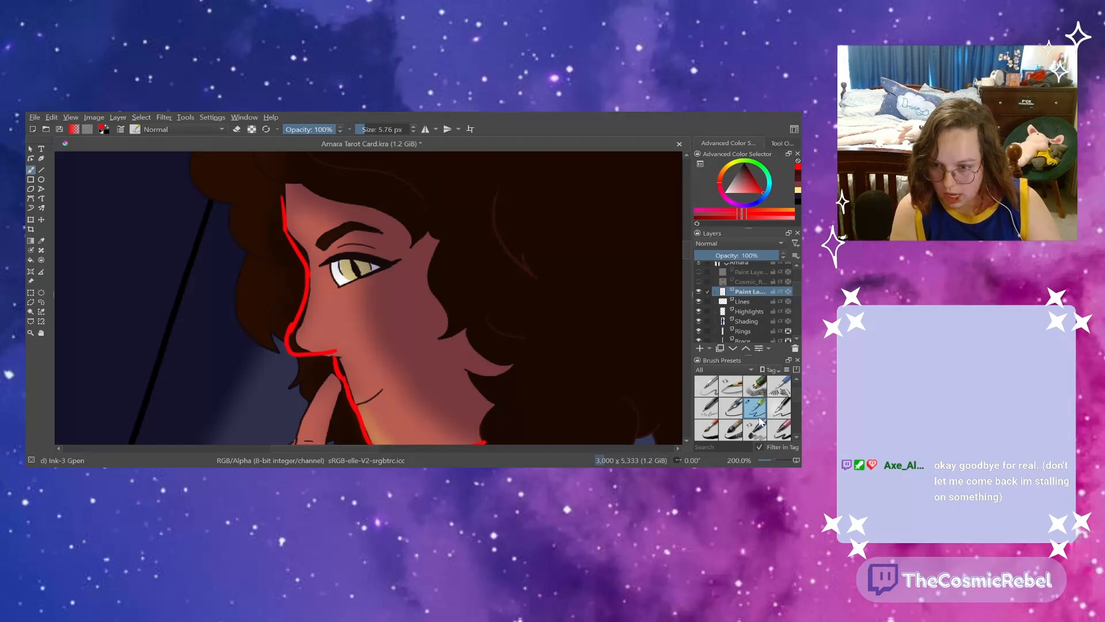
{"action": "left_click_drag", "start_coordinate": [774, 460], "coordinate": [775, 459]}
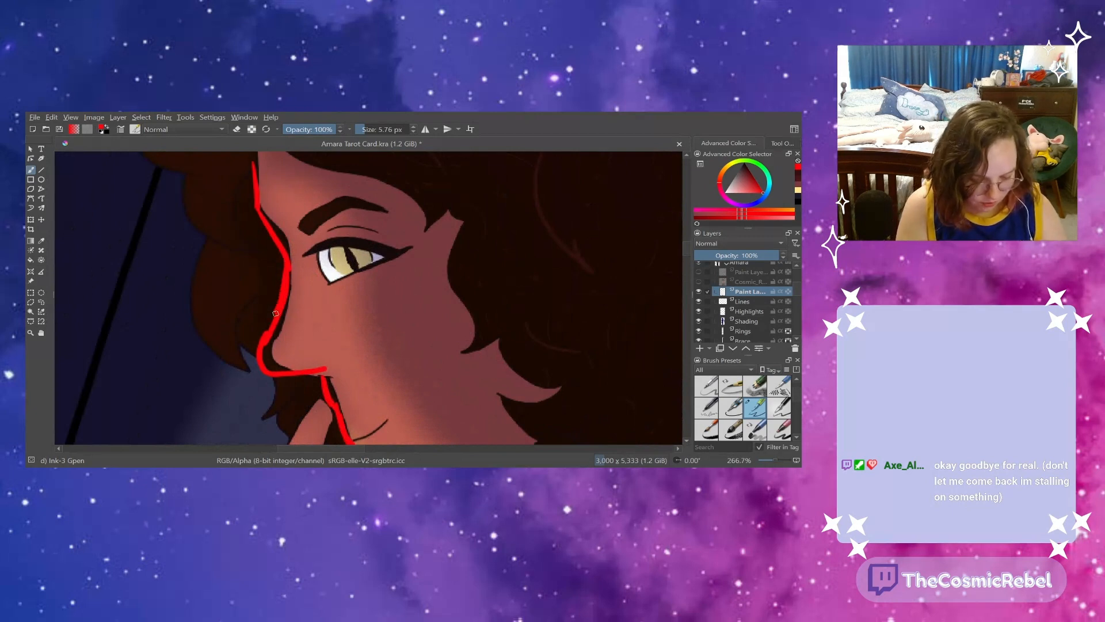
{"action": "left_click_drag", "start_coordinate": [269, 371], "coordinate": [328, 369]}
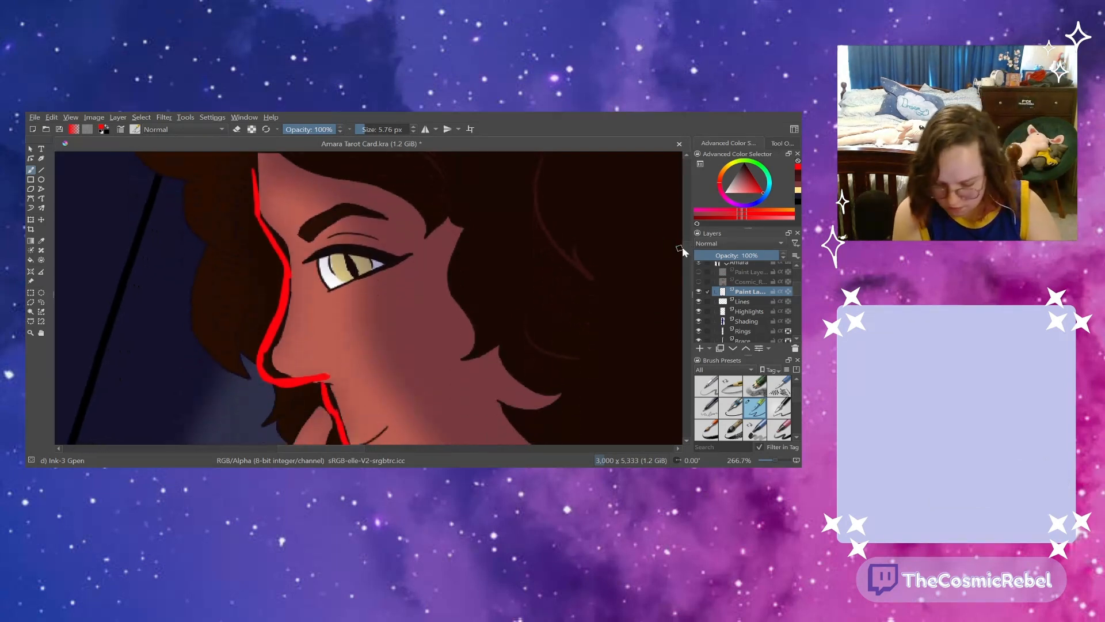
- Turn off the Skin layer's alpha lock and sample the face's skin colour for the brush
{"action": "left_click", "coordinate": [742, 303]}
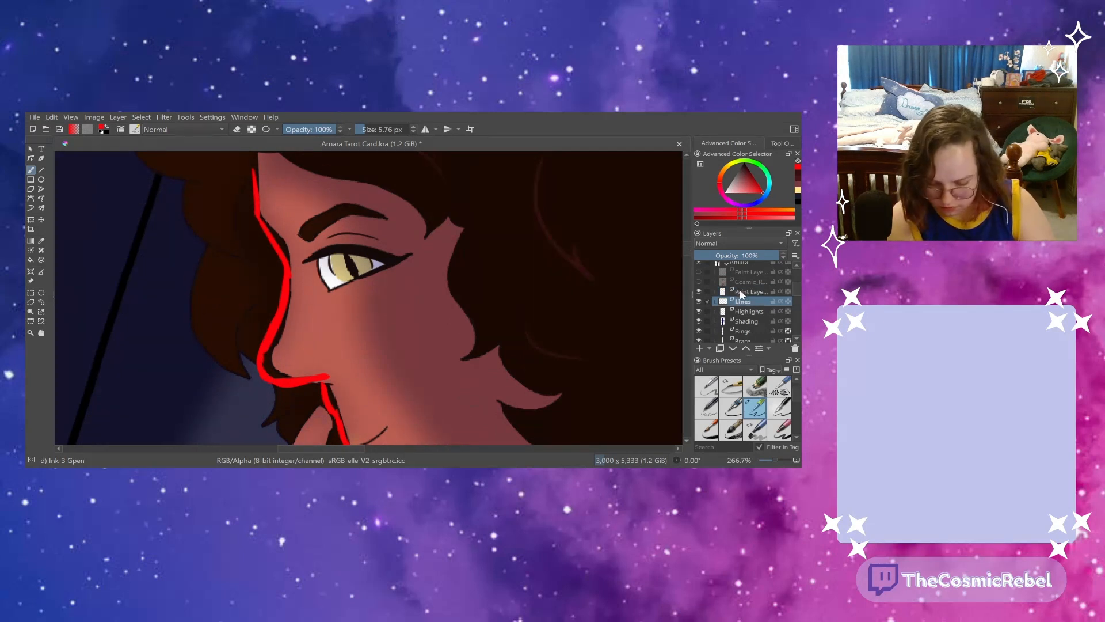
{"action": "left_click", "coordinate": [741, 292]}
{"action": "scroll", "coordinate": [793, 298], "scroll_direction": "down", "scroll_amount": 10}
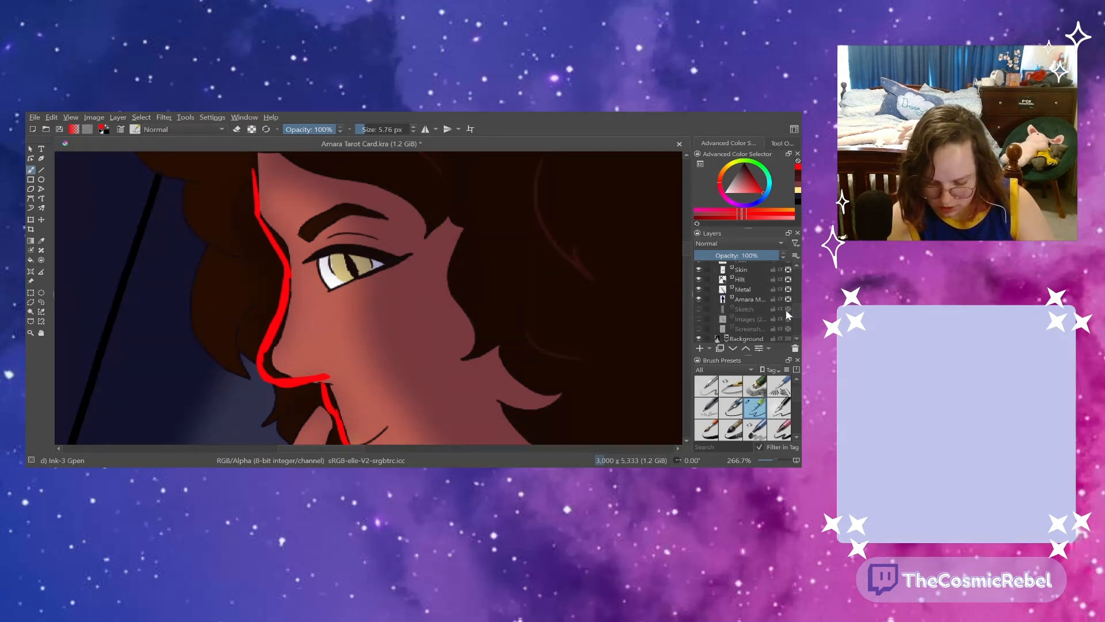
{"action": "left_click", "coordinate": [789, 291]}
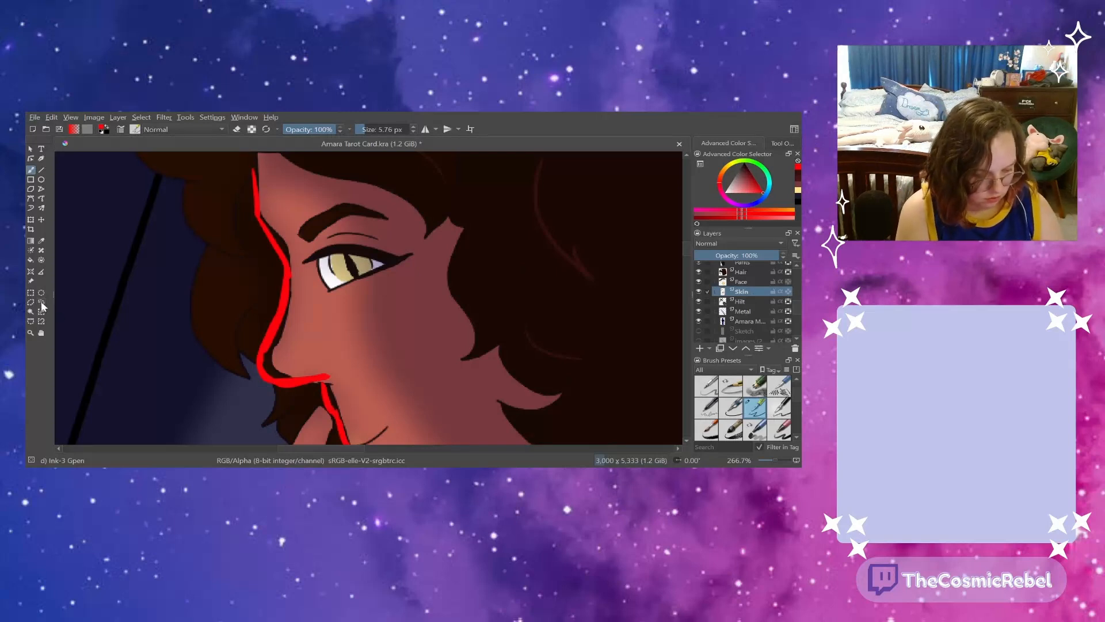
{"action": "left_click", "coordinate": [41, 241]}
{"action": "left_click", "coordinate": [124, 264]}
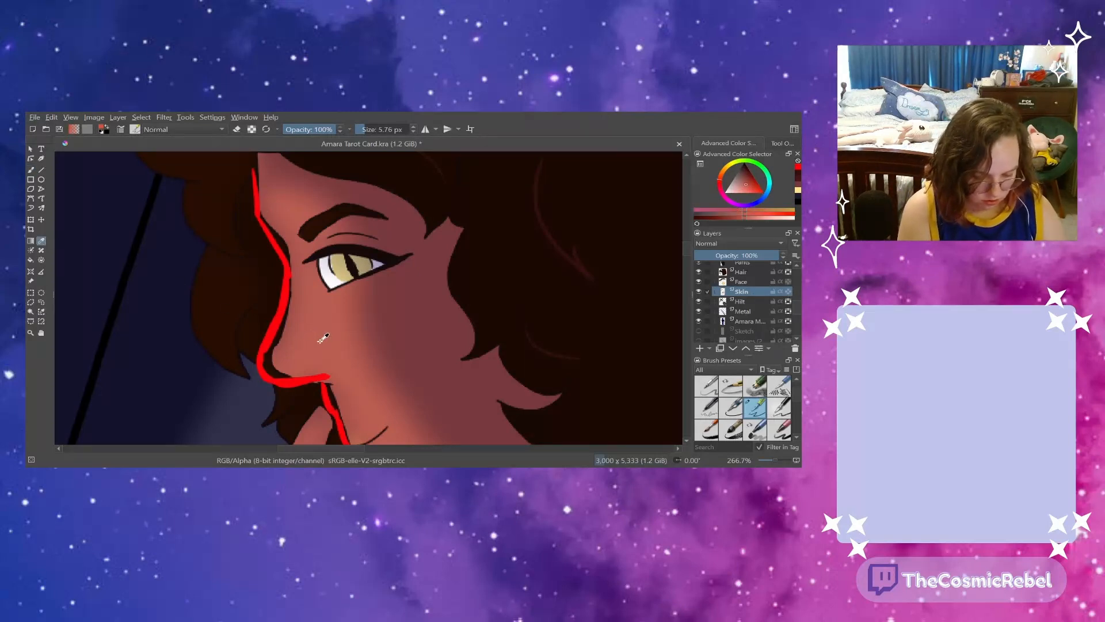
{"action": "left_click", "coordinate": [31, 170]}
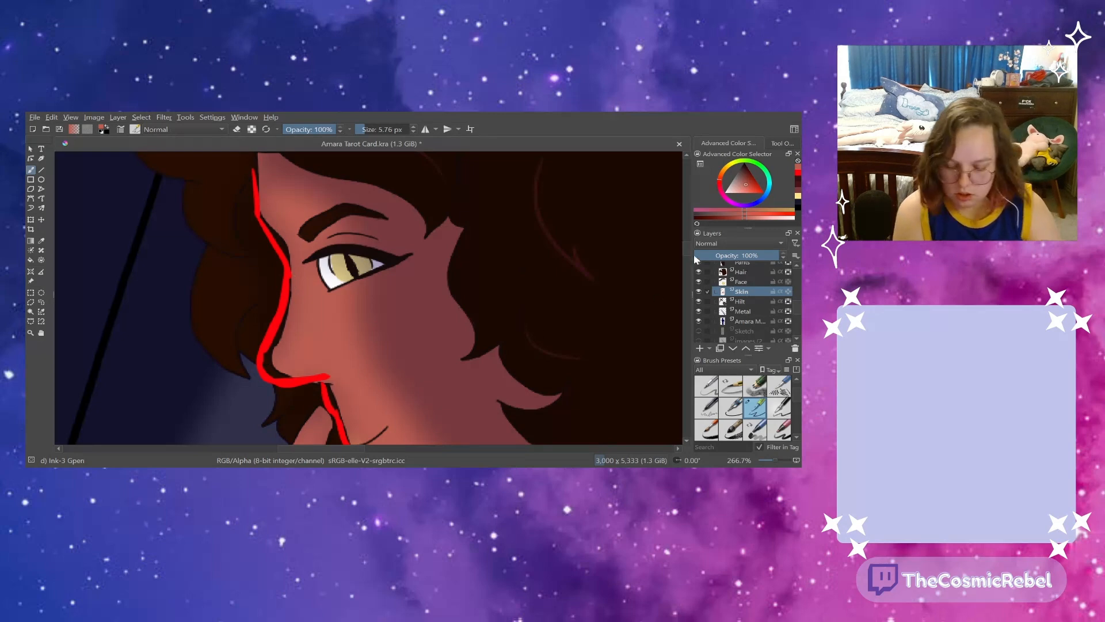
- Erase the painted chin below the red jaw guide on the Skin layer
{"action": "left_click_drag", "start_coordinate": [688, 254], "coordinate": [685, 258]}
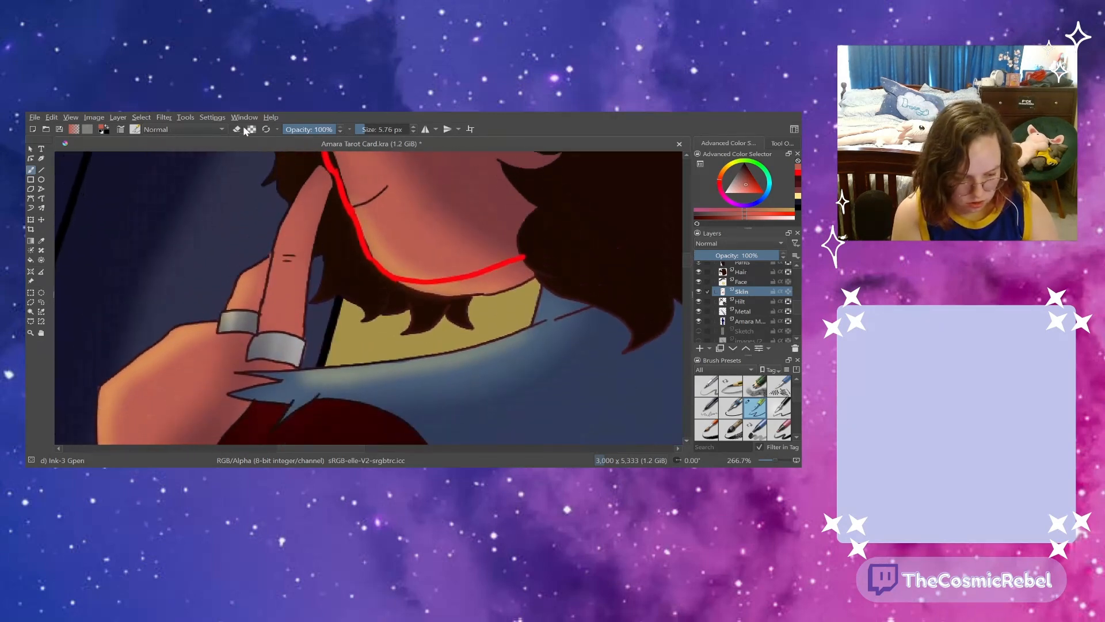
{"action": "left_click", "coordinate": [236, 129]}
{"action": "mouse_move", "coordinate": [386, 277]}
{"action": "left_mouse_down"}
{"action": "mouse_move", "coordinate": [417, 287]}
{"action": "mouse_move", "coordinate": [490, 273]}
{"action": "mouse_move", "coordinate": [443, 291]}
{"action": "mouse_move", "coordinate": [525, 281]}
{"action": "mouse_move", "coordinate": [478, 294]}
{"action": "mouse_move", "coordinate": [514, 281]}
{"action": "mouse_move", "coordinate": [401, 287]}
{"action": "left_mouse_up"}
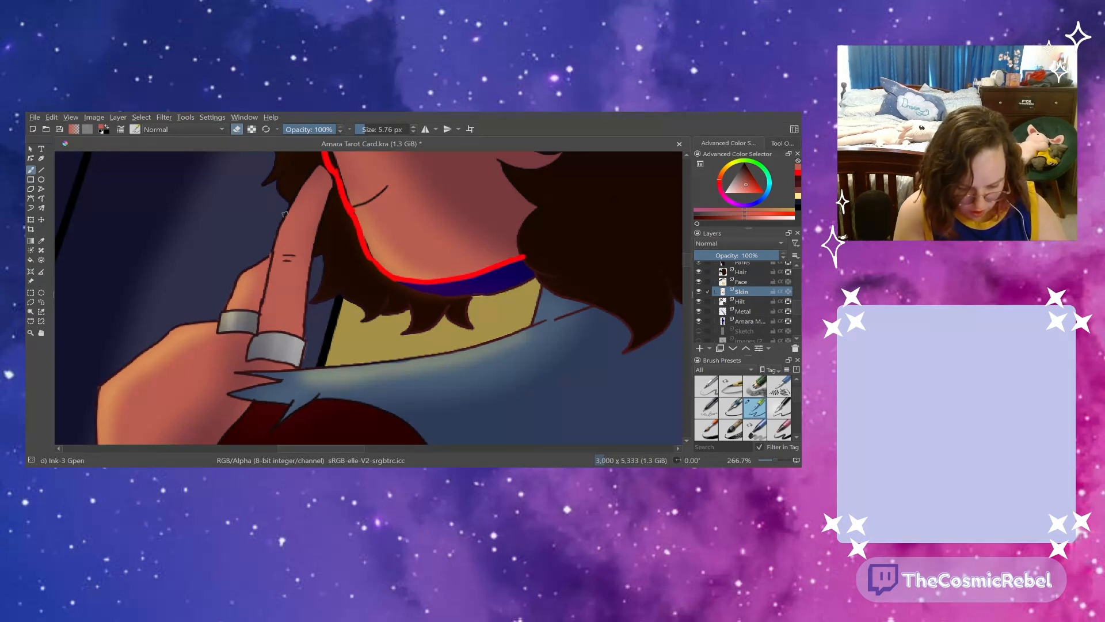
- Hide the Shading and Highlights layers and sample the hair's flat brown for painting on the Hair layer
{"action": "left_click", "coordinate": [748, 273]}
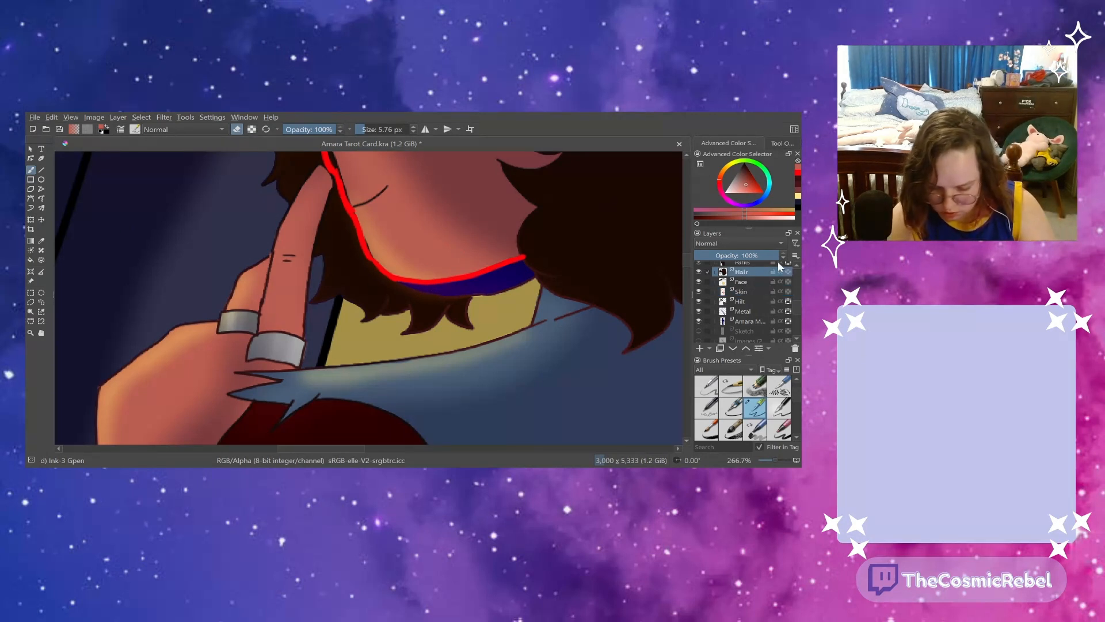
{"action": "left_click", "coordinate": [41, 241]}
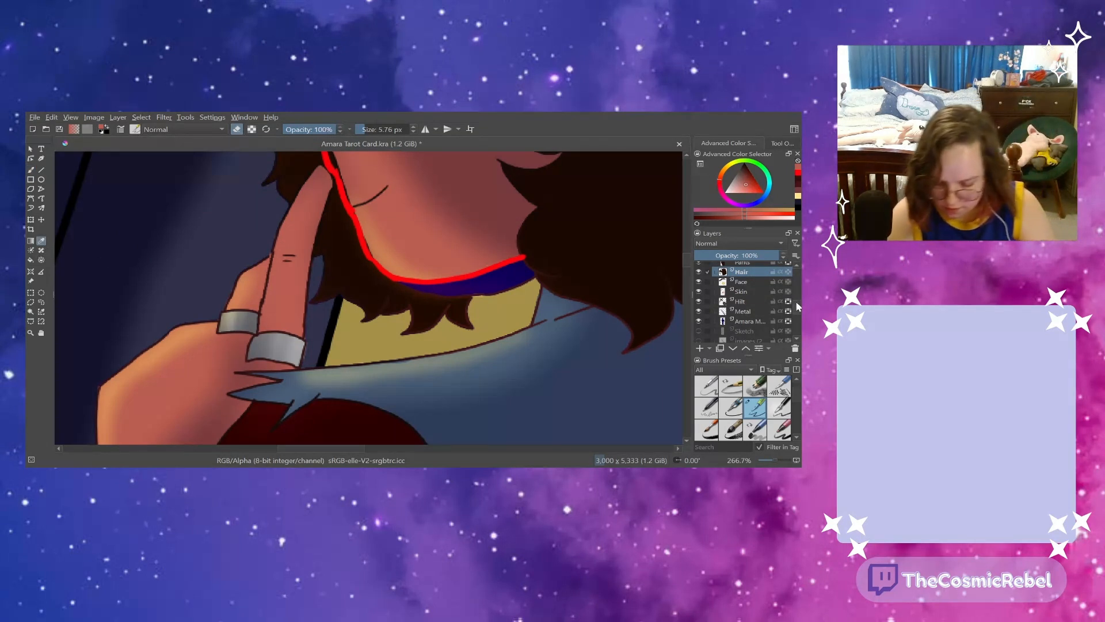
{"action": "scroll", "coordinate": [798, 303], "scroll_direction": "up", "scroll_amount": 2}
{"action": "scroll", "coordinate": [793, 294], "scroll_direction": "up", "scroll_amount": 3}
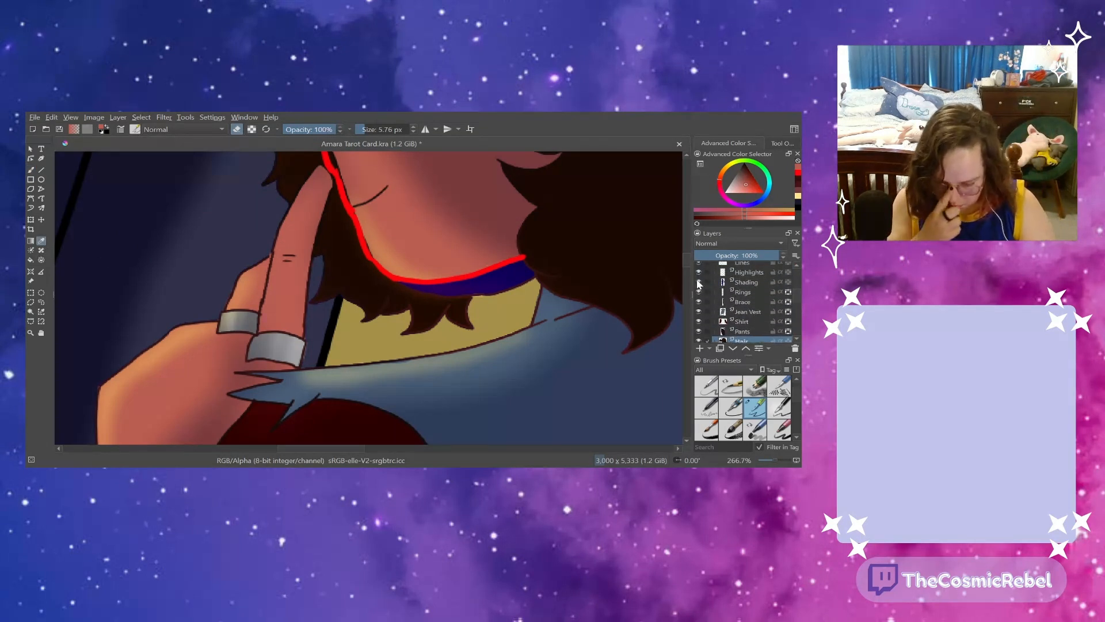
{"action": "left_click", "coordinate": [699, 282]}
{"action": "left_click", "coordinate": [698, 273]}
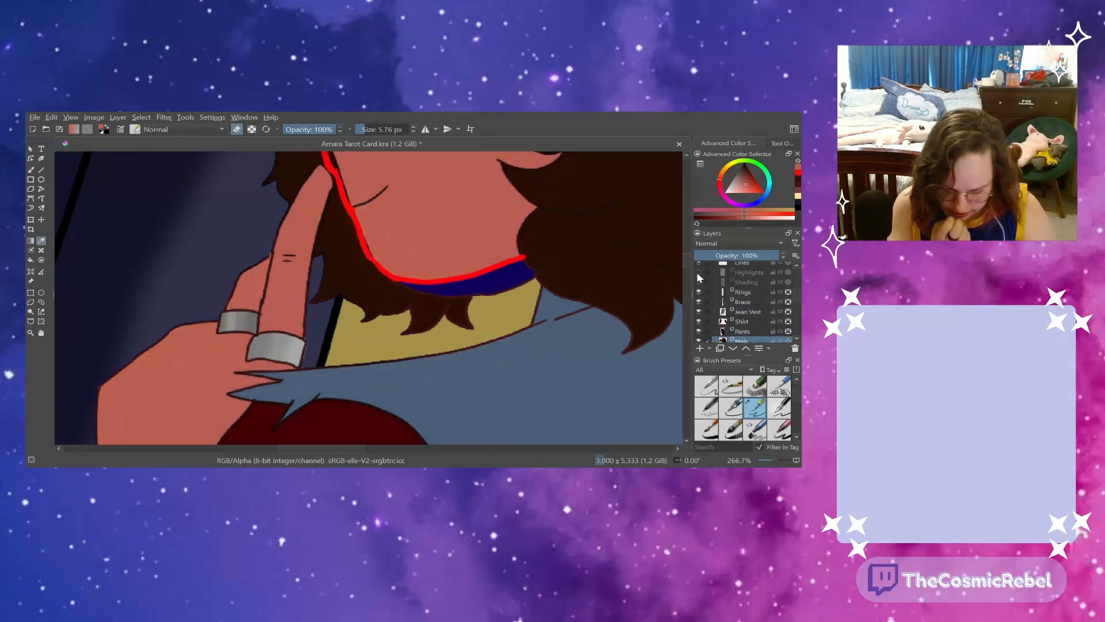
{"action": "left_click", "coordinate": [425, 295]}
- Paint brown hair into part of the gap beneath the red jaw guide, above the existing curls
{"action": "left_click", "coordinate": [30, 170]}
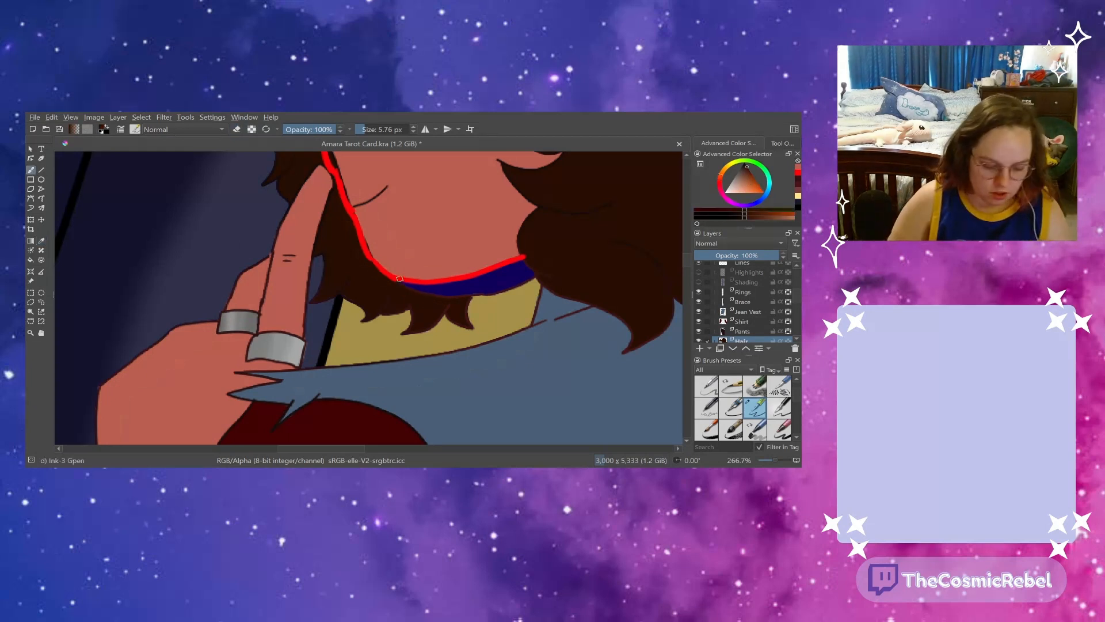
{"action": "mouse_move", "coordinate": [399, 279]}
{"action": "left_mouse_down"}
{"action": "mouse_move", "coordinate": [449, 296]}
{"action": "mouse_move", "coordinate": [458, 282]}
{"action": "mouse_move", "coordinate": [473, 295]}
{"action": "left_mouse_up"}
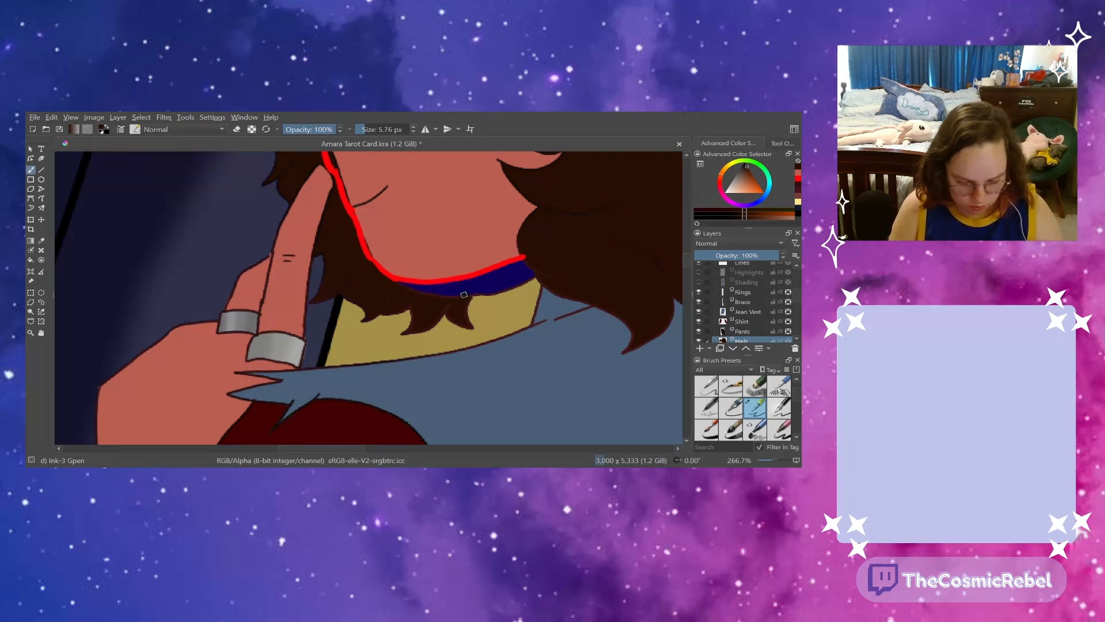
{"action": "mouse_move", "coordinate": [464, 295]}
{"action": "left_mouse_down"}
{"action": "mouse_move", "coordinate": [422, 299]}
{"action": "mouse_move", "coordinate": [426, 288]}
{"action": "mouse_move", "coordinate": [389, 284]}
{"action": "left_mouse_up"}
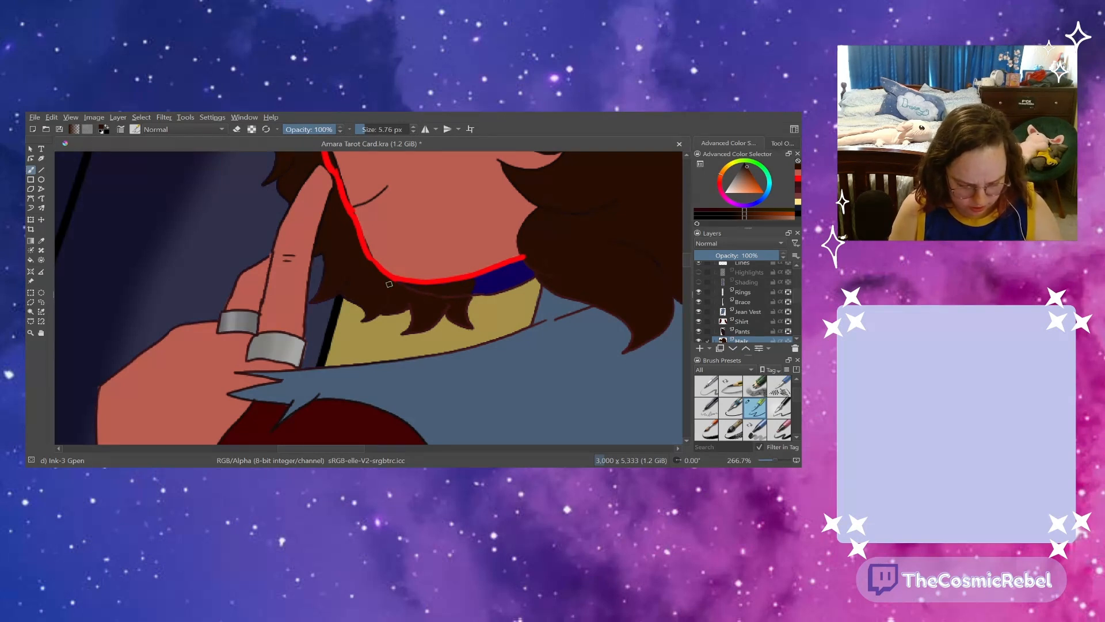
- Erase the hair inside the red guide along the nose and forehead, and hide the Amara base layer beneath Metal
{"action": "left_click", "coordinate": [237, 130]}
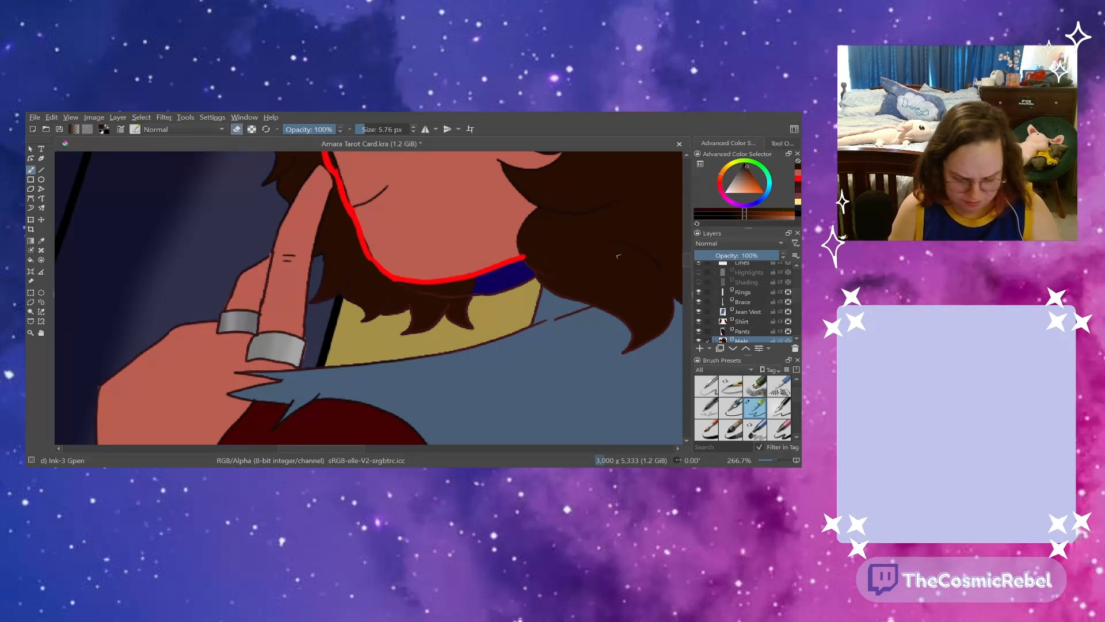
{"action": "left_click_drag", "start_coordinate": [684, 261], "coordinate": [685, 250]}
{"action": "mouse_move", "coordinate": [270, 283]}
{"action": "left_mouse_down"}
{"action": "mouse_move", "coordinate": [289, 293]}
{"action": "mouse_move", "coordinate": [270, 265]}
{"action": "mouse_move", "coordinate": [282, 232]}
{"action": "left_mouse_up"}
{"action": "scroll", "coordinate": [797, 301], "scroll_direction": "down", "scroll_amount": 5}
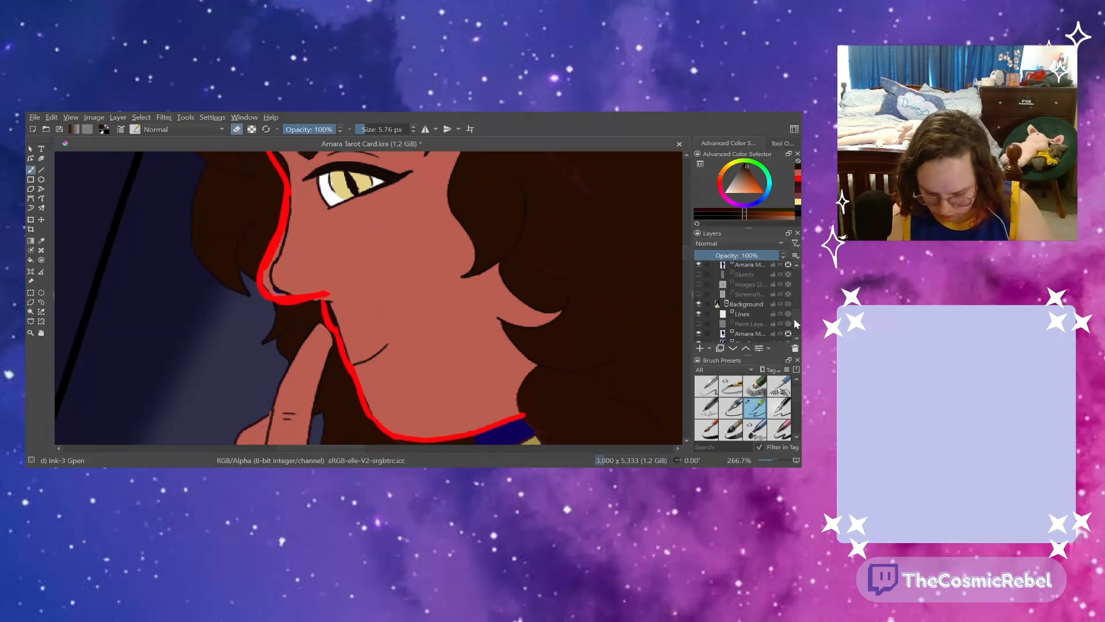
{"action": "left_click", "coordinate": [699, 290]}
{"action": "scroll", "coordinate": [685, 251], "scroll_direction": "up", "scroll_amount": 3}
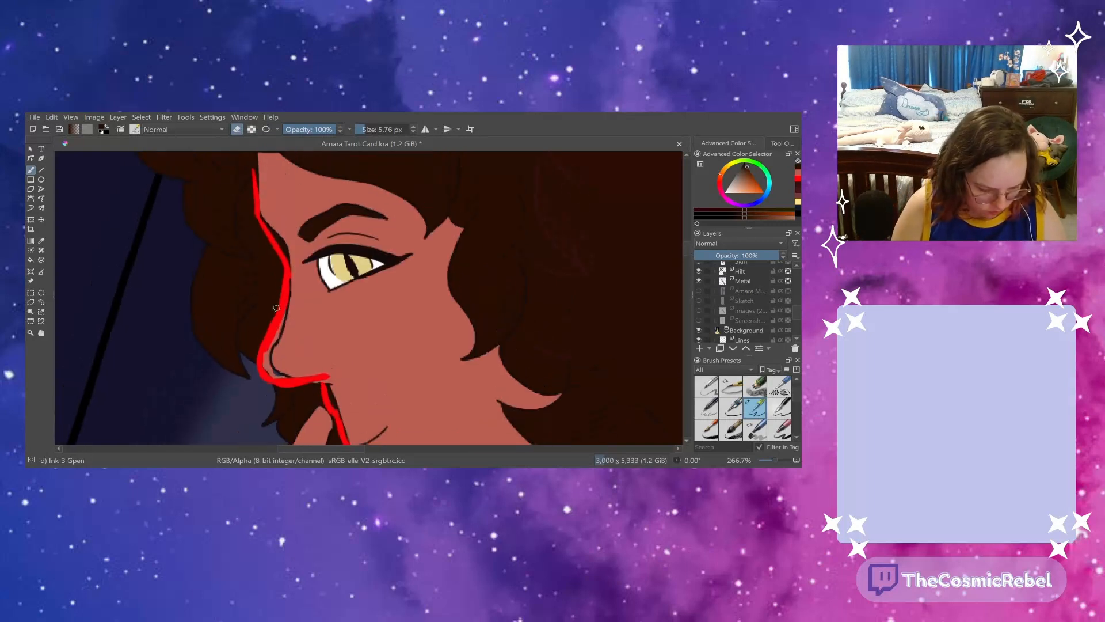
{"action": "left_click_drag", "start_coordinate": [286, 259], "coordinate": [284, 243]}
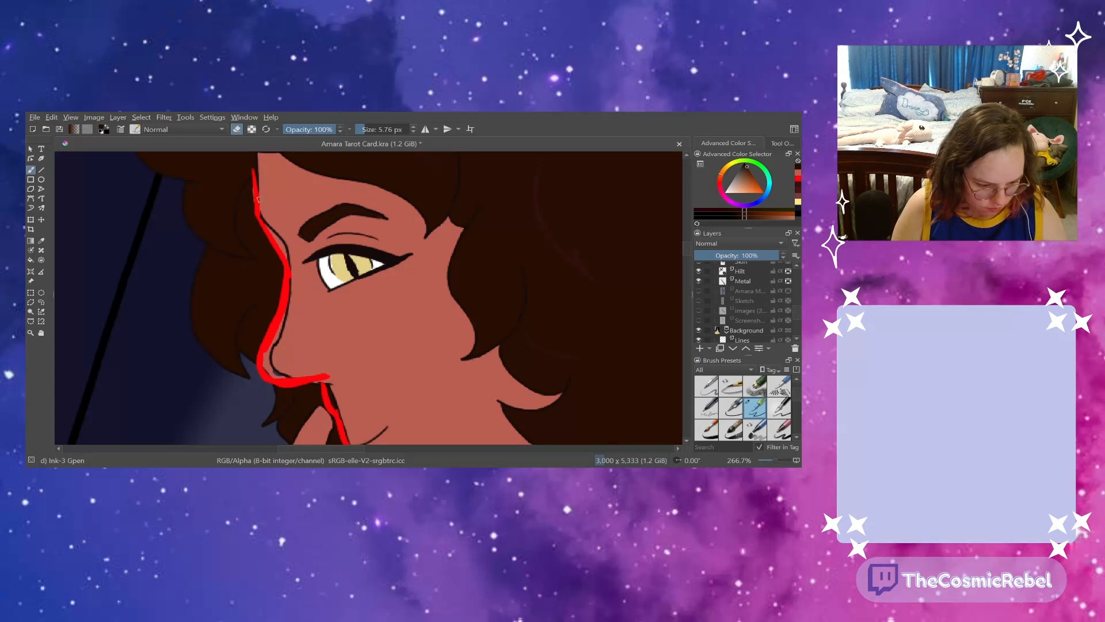
- On the Skin layer, sample the face's skin tone and paint the gap inside the red guide at the nose tip
{"action": "scroll", "coordinate": [684, 254], "scroll_direction": "down", "scroll_amount": 6}
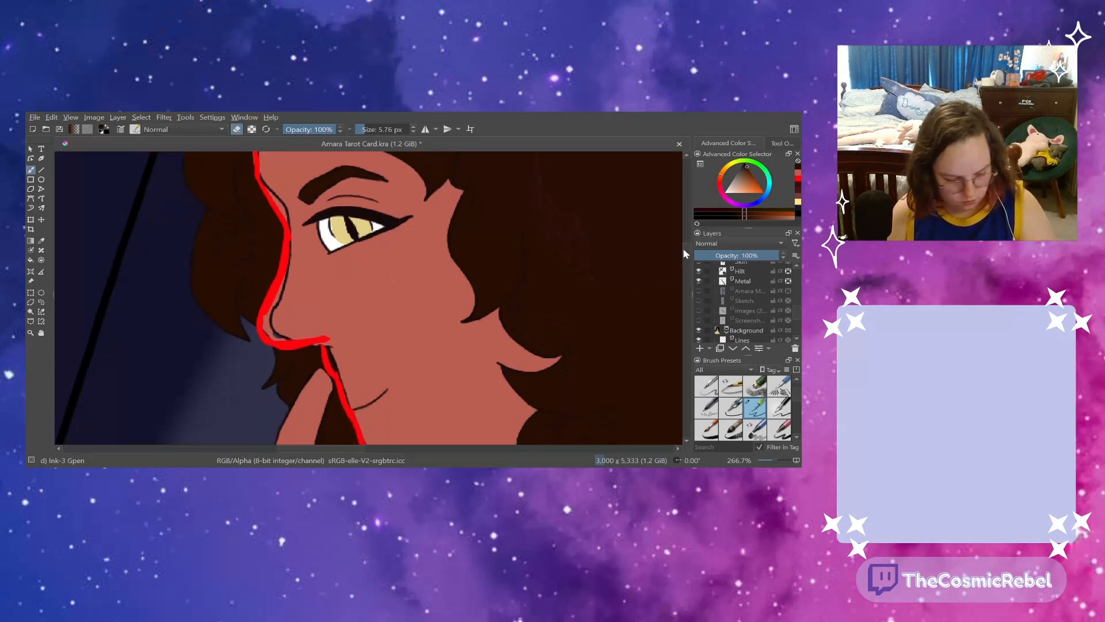
{"action": "scroll", "coordinate": [793, 313], "scroll_direction": "down", "scroll_amount": 3}
{"action": "scroll", "coordinate": [792, 313], "scroll_direction": "up", "scroll_amount": 5}
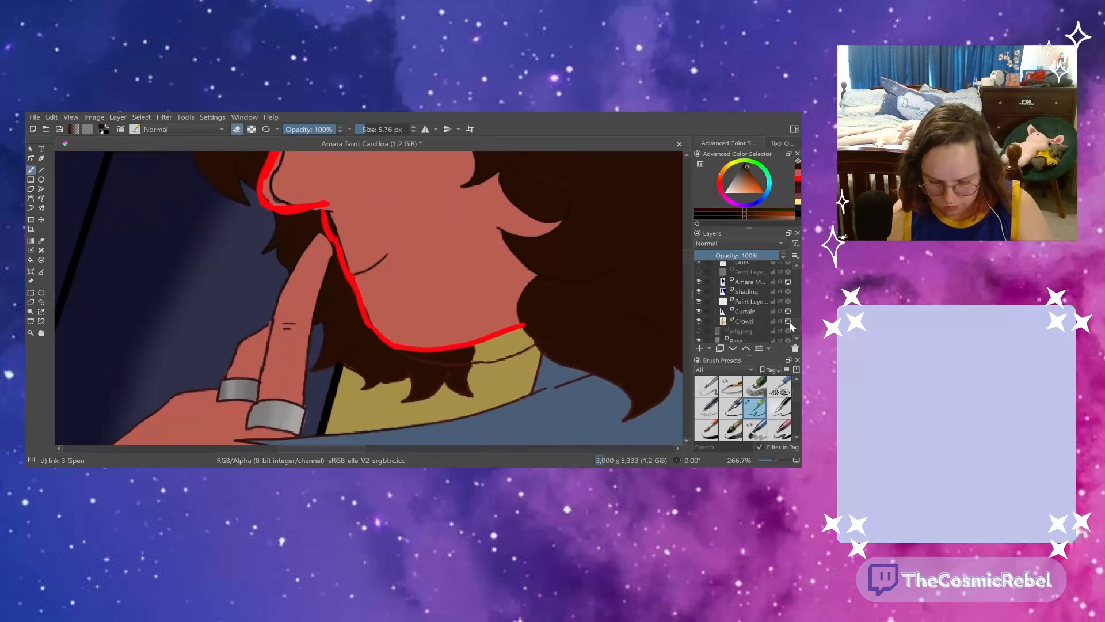
{"action": "scroll", "coordinate": [785, 299], "scroll_direction": "down", "scroll_amount": 1}
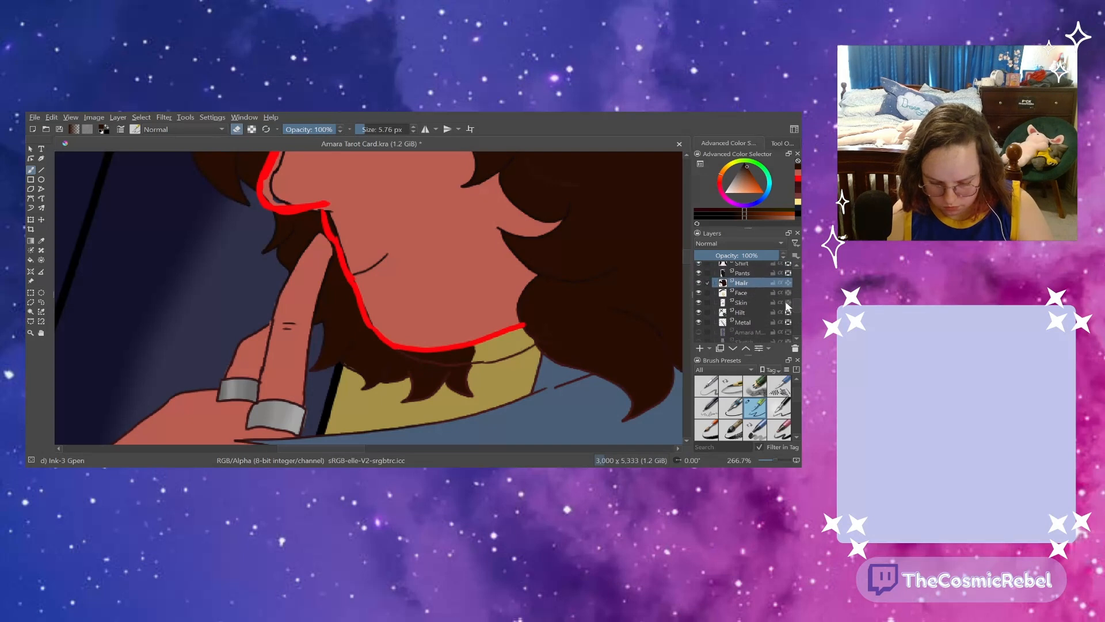
{"action": "left_click", "coordinate": [741, 299]}
{"action": "key", "text": "e"}
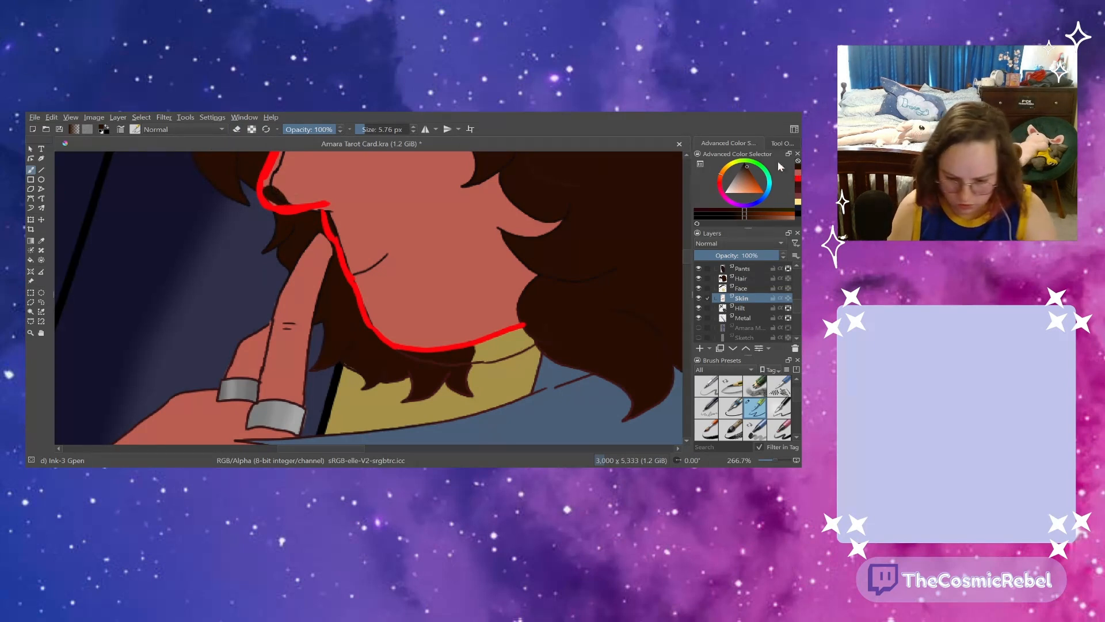
{"action": "left_click", "coordinate": [292, 188], "text": "ctrl"}
{"action": "mouse_move", "coordinate": [275, 187]}
{"action": "left_mouse_down"}
{"action": "mouse_move", "coordinate": [282, 197]}
{"action": "mouse_move", "coordinate": [260, 195]}
{"action": "left_mouse_up"}
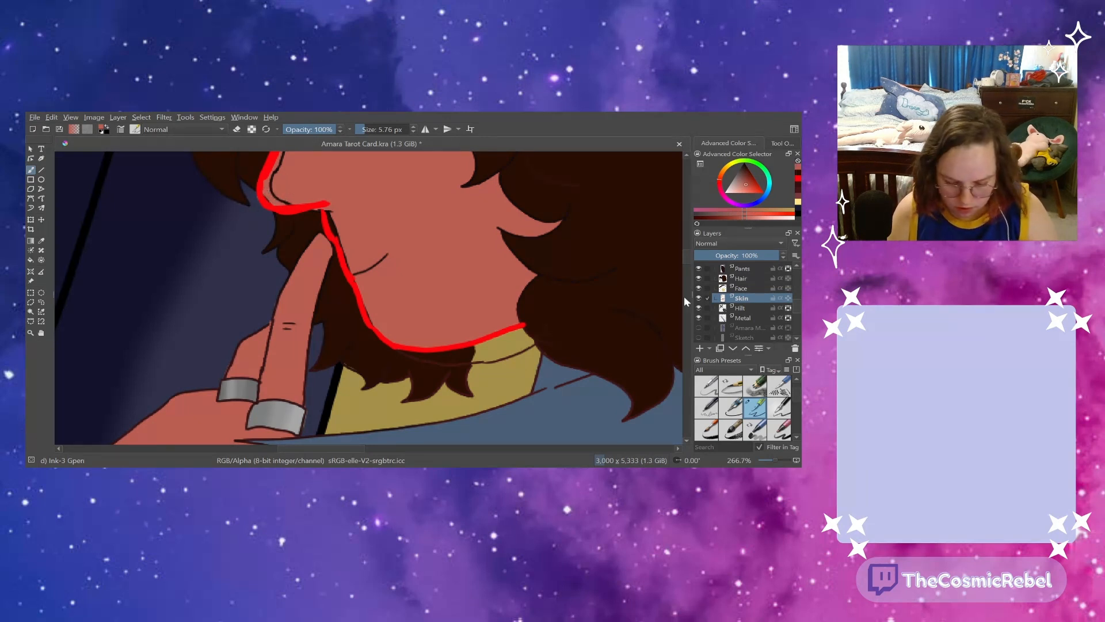
- Activate the Hair layer with the brush in painting mode and restore the dark hair brown as the paint colour
{"action": "scroll", "coordinate": [685, 255], "scroll_direction": "up", "scroll_amount": 5}
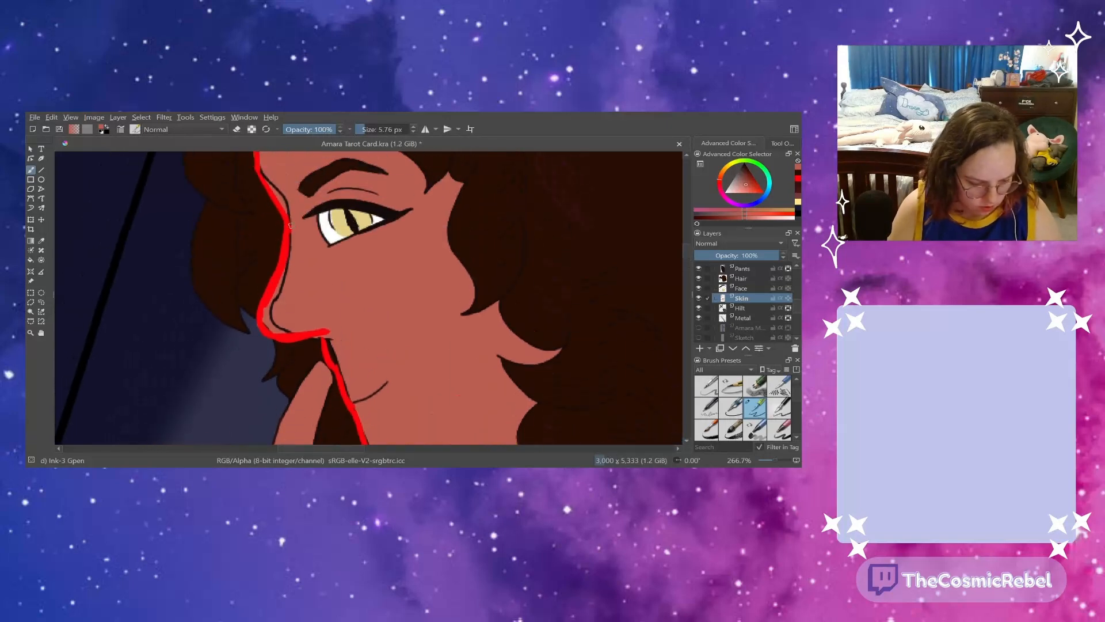
{"action": "scroll", "coordinate": [680, 259], "scroll_direction": "down", "scroll_amount": 6}
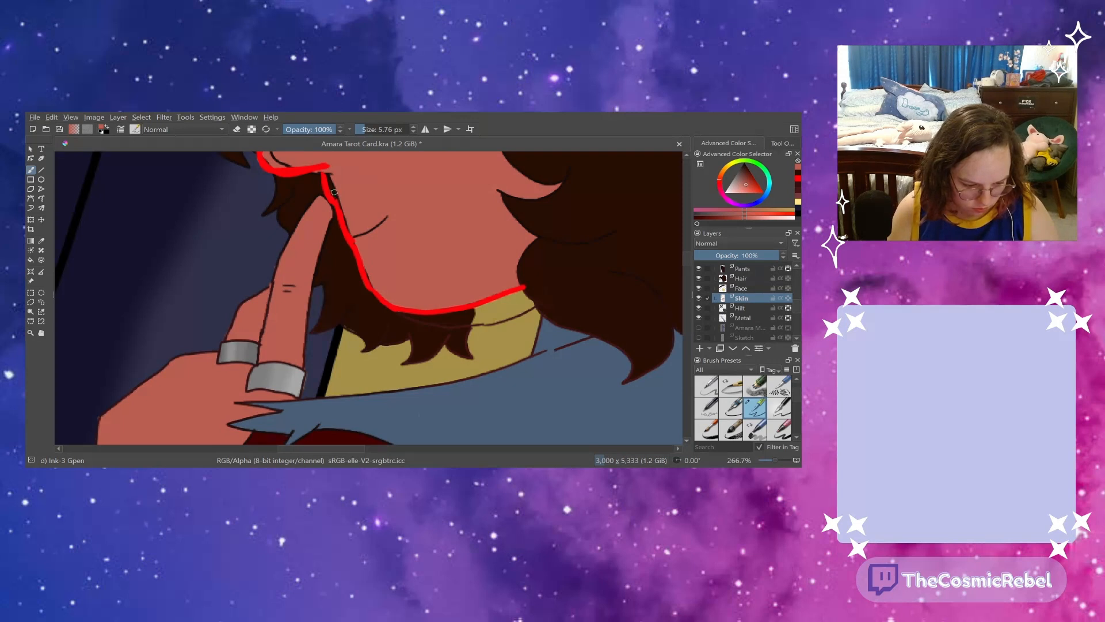
{"action": "left_click", "coordinate": [742, 278]}
{"action": "key", "text": "e"}
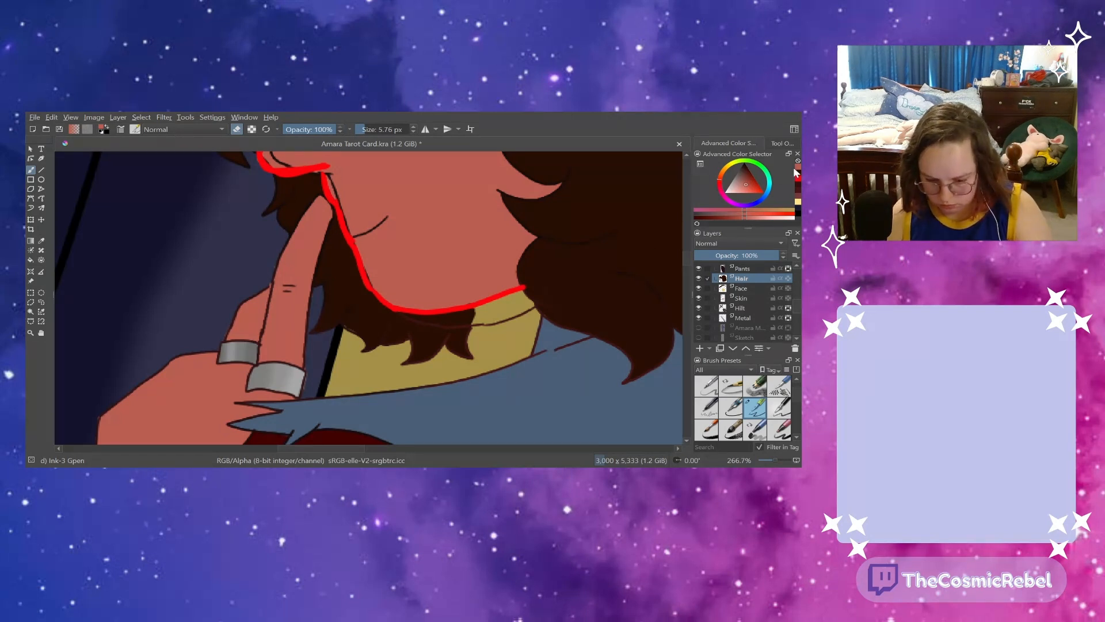
{"action": "key", "text": "e"}
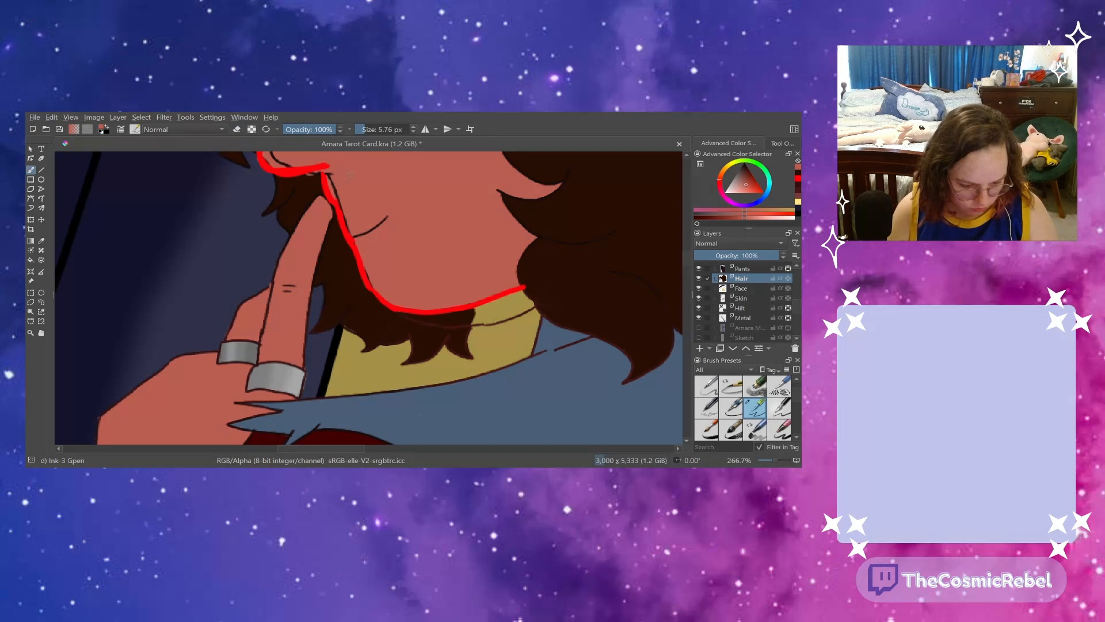
{"action": "left_click", "coordinate": [761, 168]}
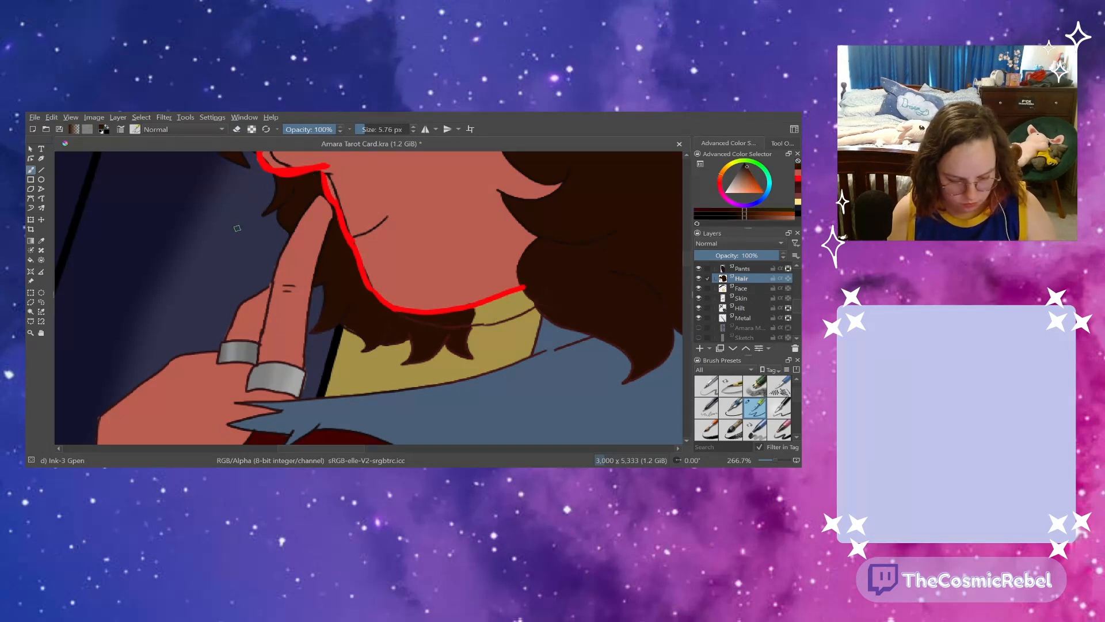
- Hide the red guide's paint layer and the Lines layer, and check the flat face colours at 100% zoom
{"action": "left_click", "coordinate": [794, 304]}
{"action": "left_click_drag", "start_coordinate": [798, 315], "coordinate": [794, 289]}
{"action": "left_click", "coordinate": [698, 278]}
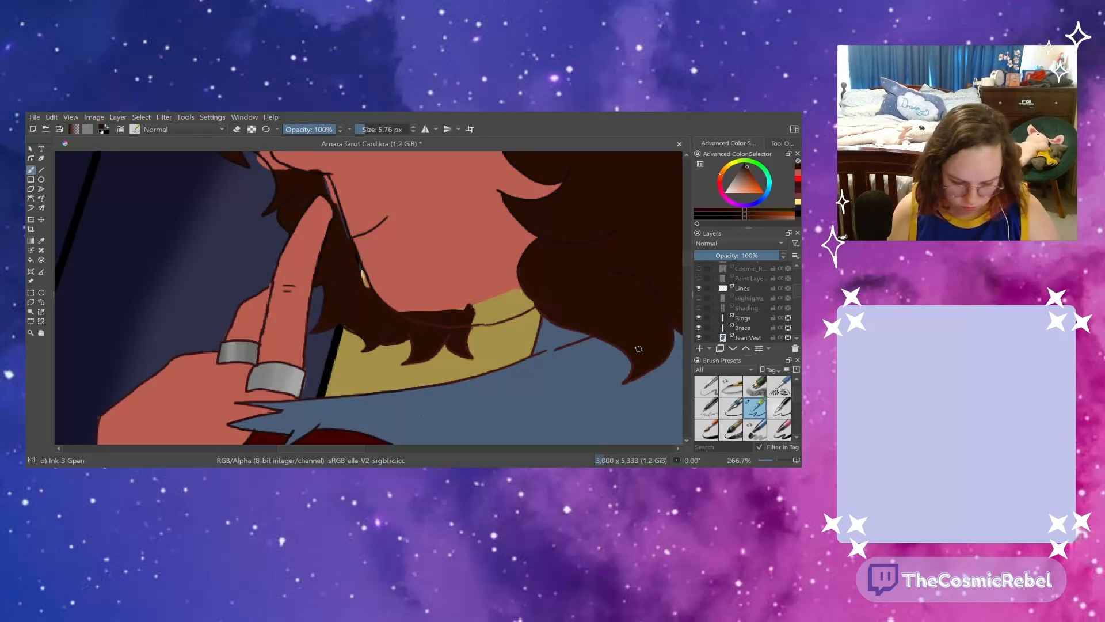
{"action": "left_click", "coordinate": [699, 287]}
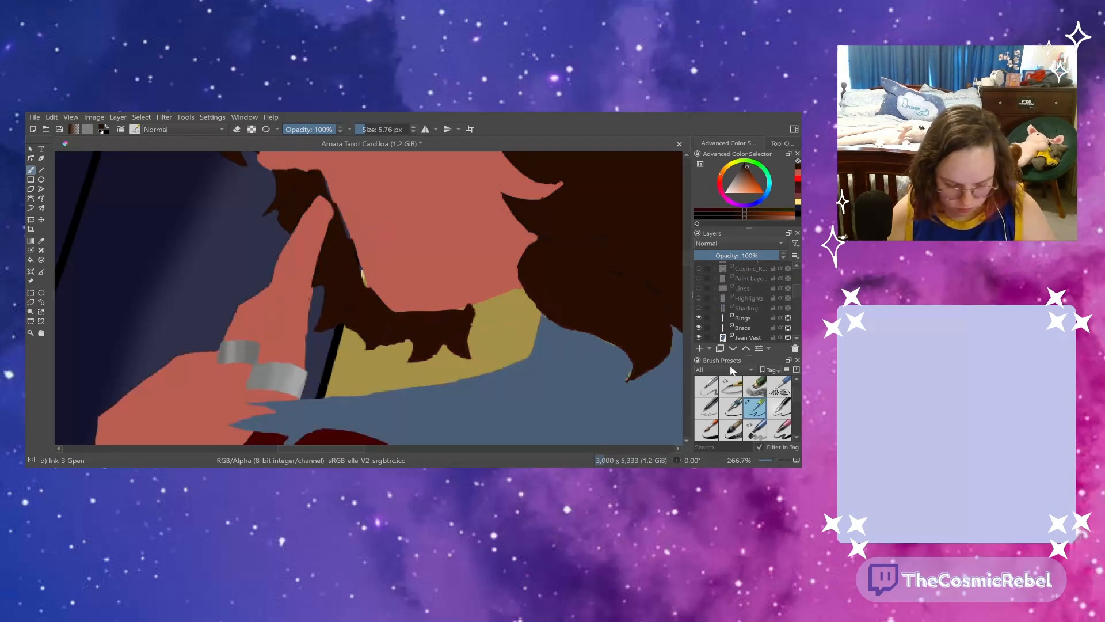
{"action": "left_click", "coordinate": [771, 459]}
{"action": "left_click", "coordinate": [770, 455]}
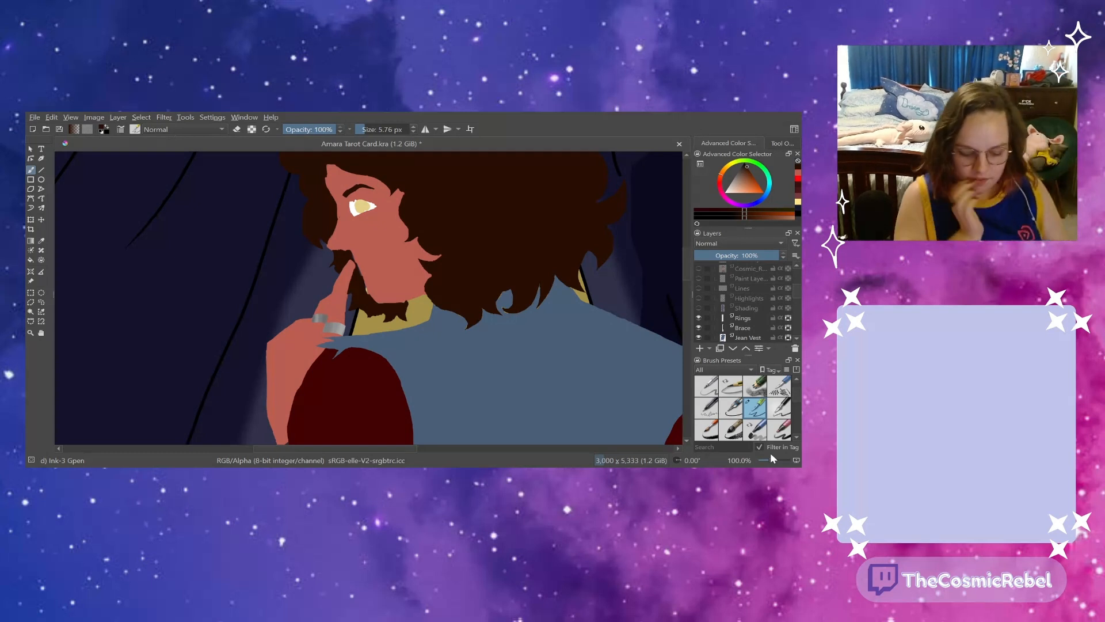
{"action": "left_click_drag", "start_coordinate": [687, 265], "coordinate": [688, 256]}
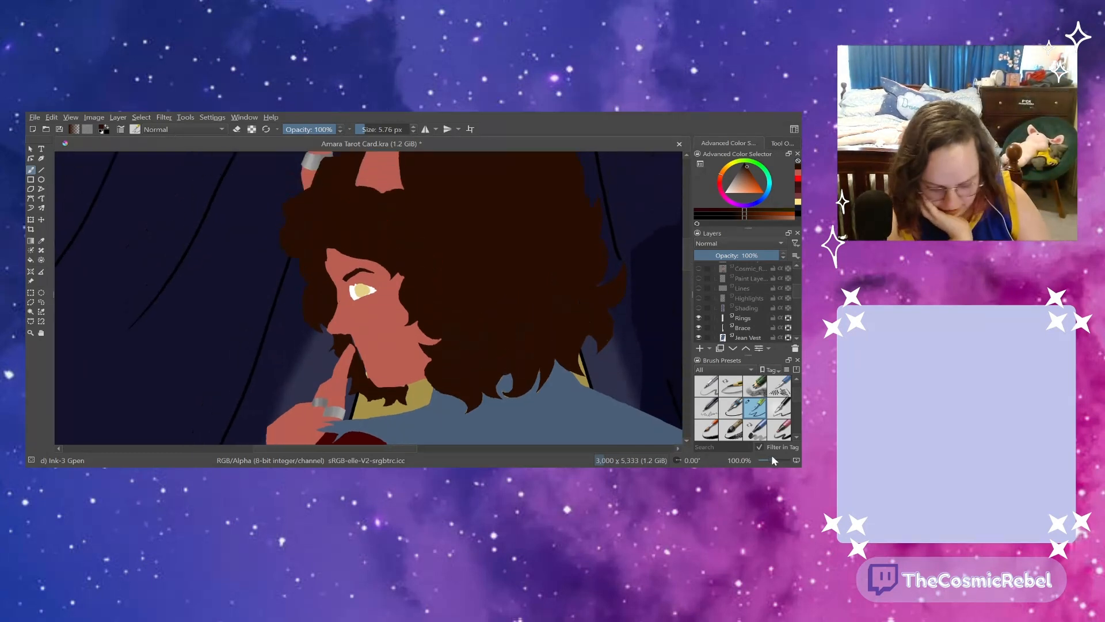
{"action": "left_click_drag", "start_coordinate": [770, 458], "coordinate": [776, 454]}
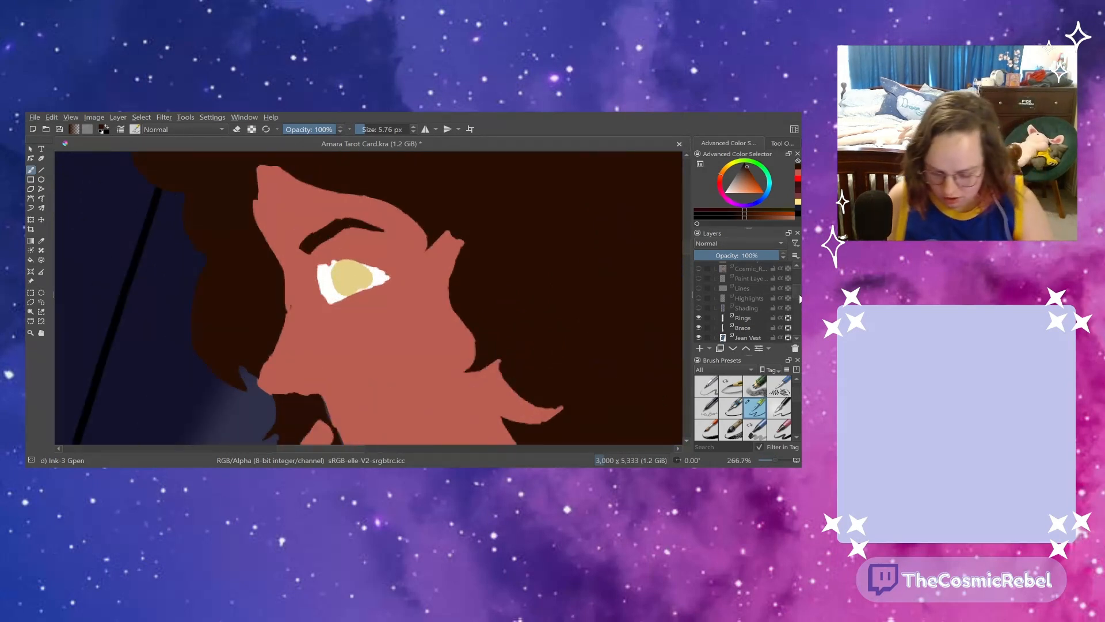
- Erase the stray brown bumps along the forehead and nose bridge on the Hair layer
{"action": "scroll", "coordinate": [794, 295], "scroll_direction": "down", "scroll_amount": 10}
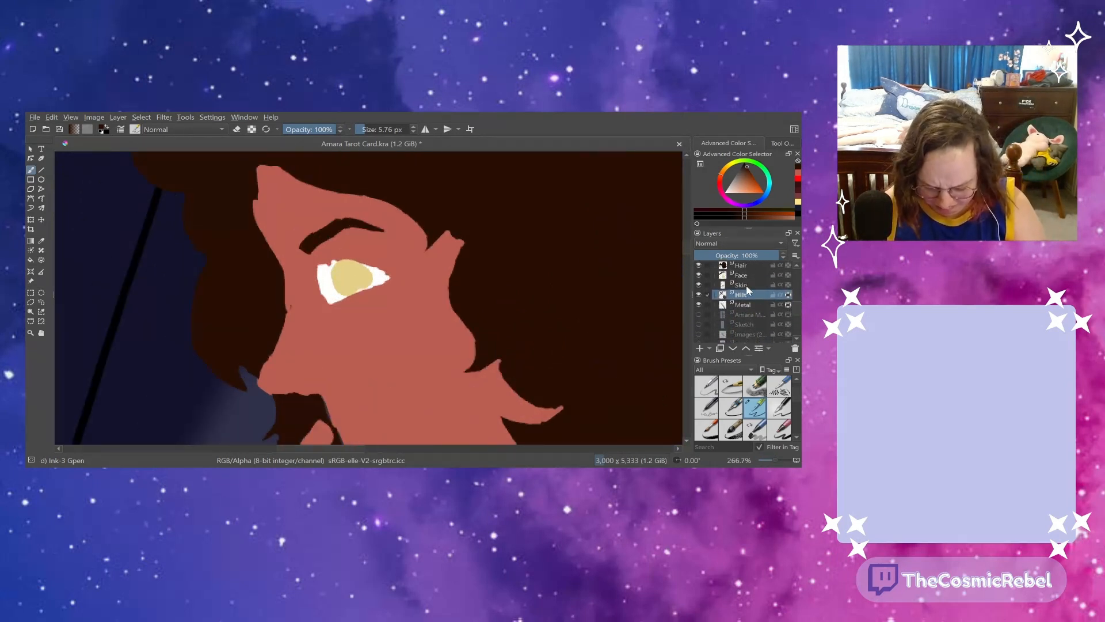
{"action": "left_click", "coordinate": [743, 285]}
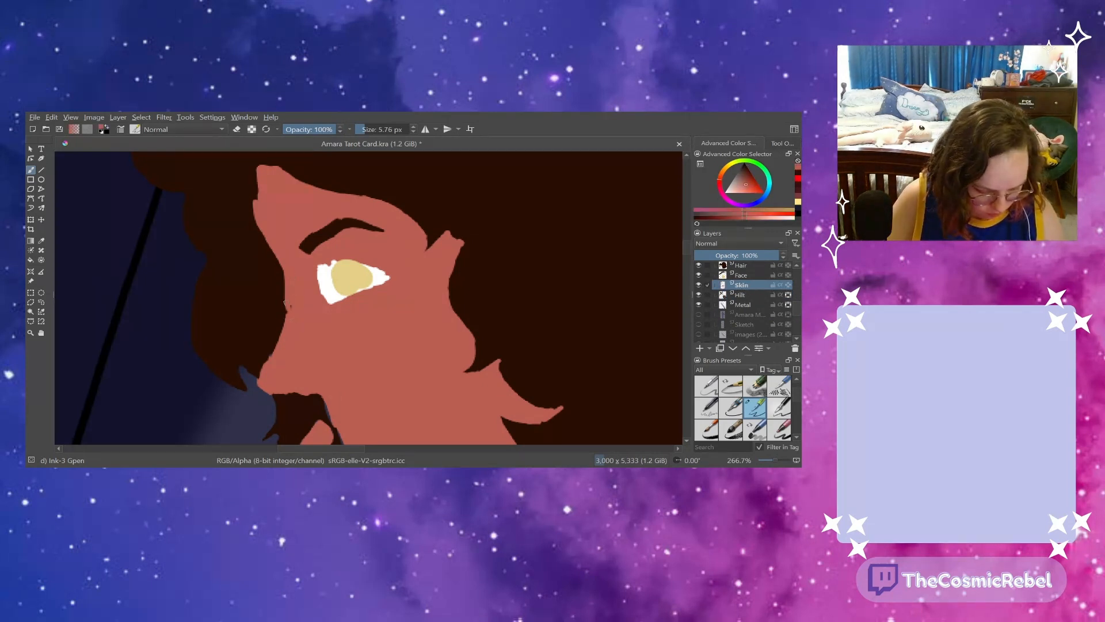
{"action": "left_click", "coordinate": [738, 266]}
{"action": "key", "text": "e"}
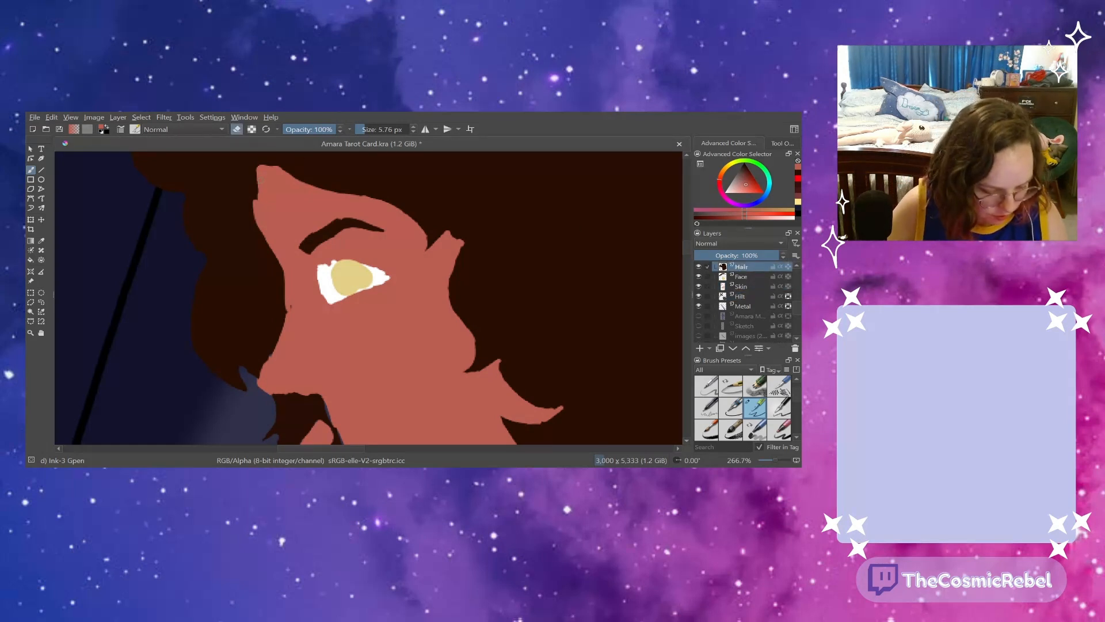
{"action": "left_click_drag", "start_coordinate": [257, 179], "coordinate": [254, 200]}
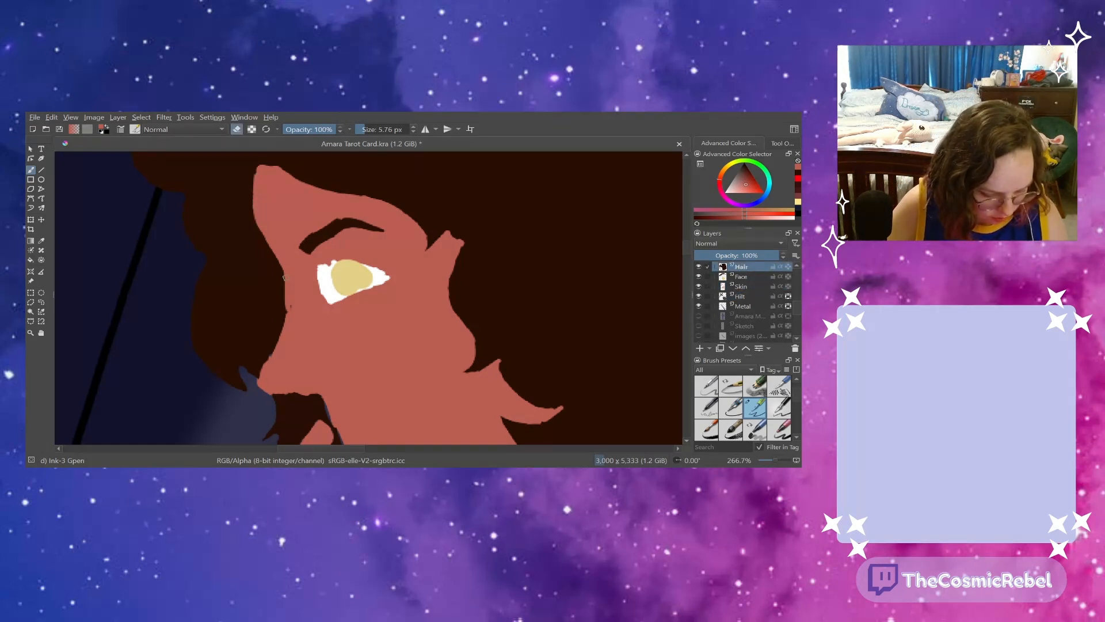
{"action": "left_click_drag", "start_coordinate": [286, 303], "coordinate": [284, 321]}
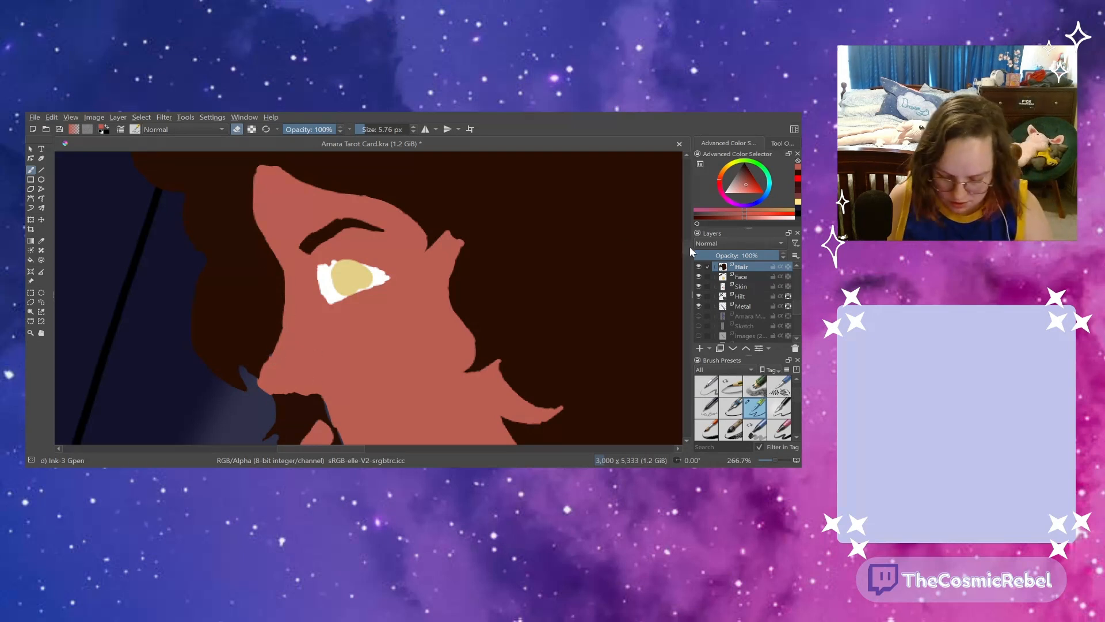
- Paint skin tone over the slivers of background along the upper lip and chin on the Skin layer
{"action": "scroll", "coordinate": [688, 249], "scroll_direction": "down", "scroll_amount": 5}
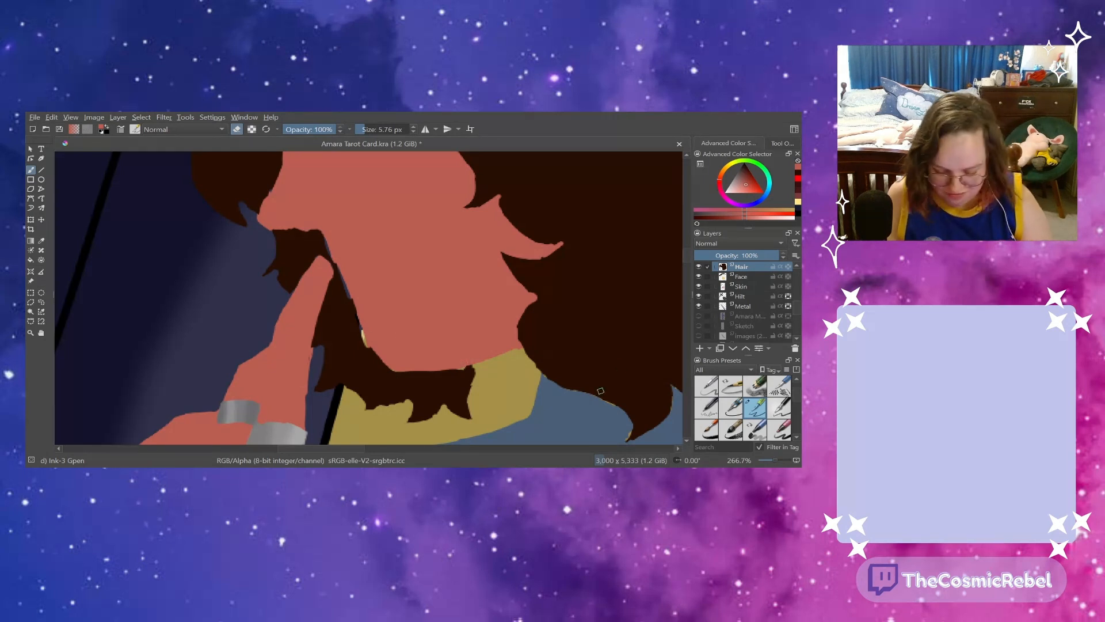
{"action": "key", "text": "e"}
{"action": "left_click", "coordinate": [740, 288]}
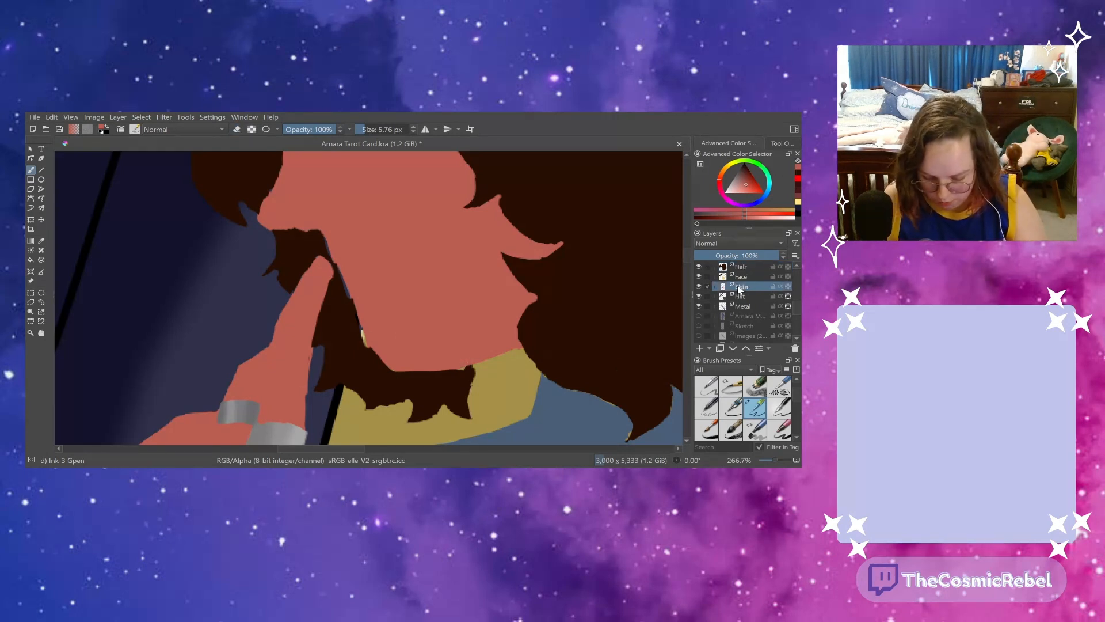
{"action": "left_click_drag", "start_coordinate": [325, 237], "coordinate": [331, 259]}
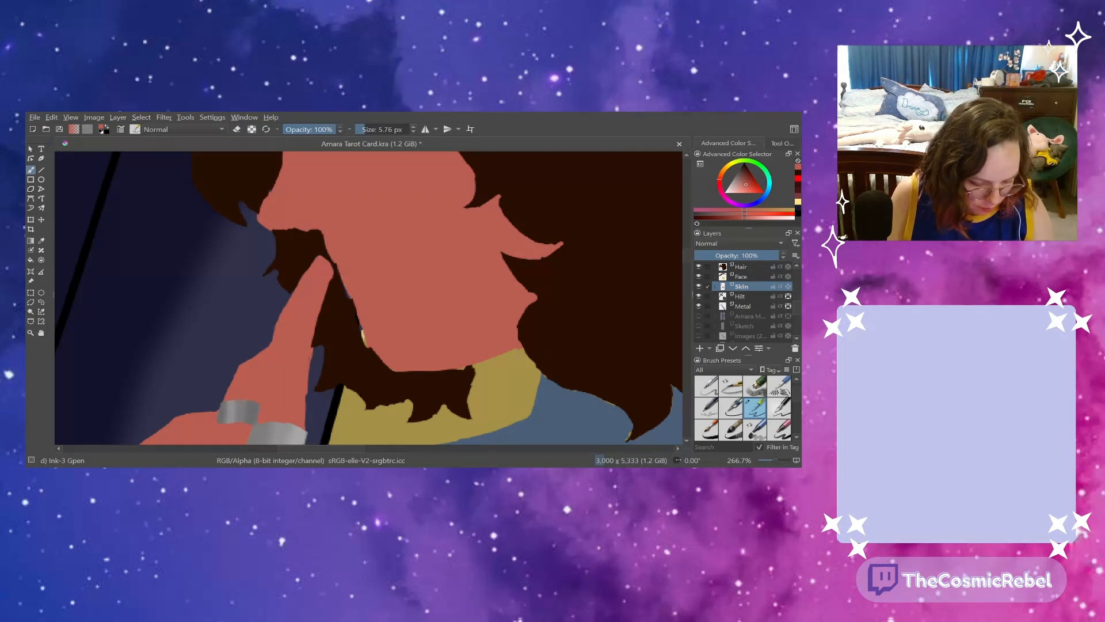
{"action": "left_click_drag", "start_coordinate": [356, 313], "coordinate": [365, 342]}
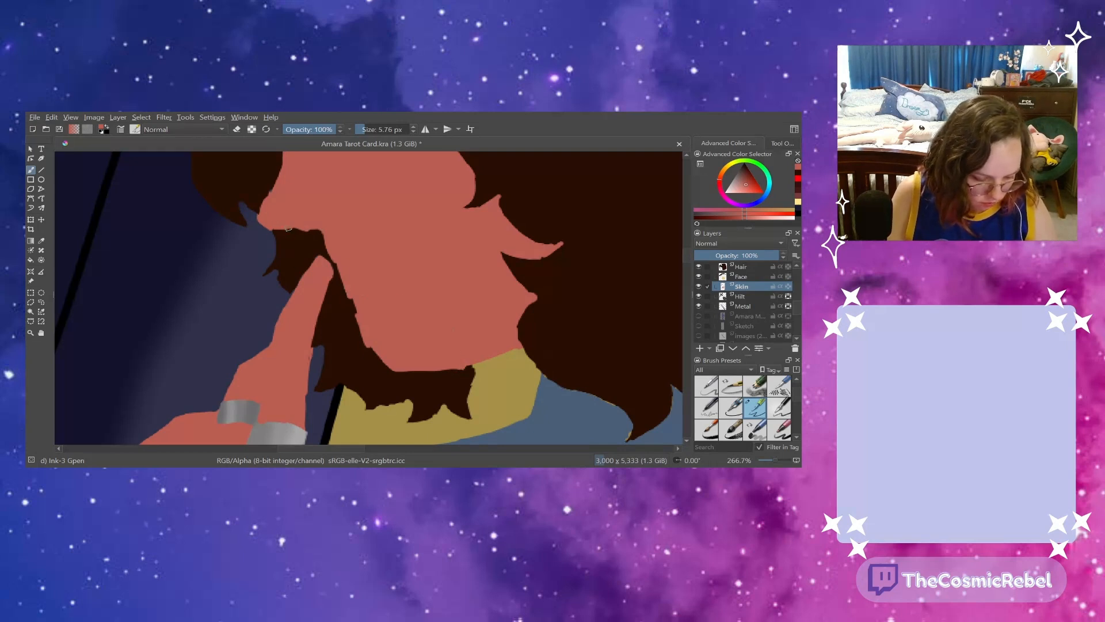
- Smooth the face edge from beneath the nose along the jaw with dark brown on the Hair layer
{"action": "left_click", "coordinate": [798, 173]}
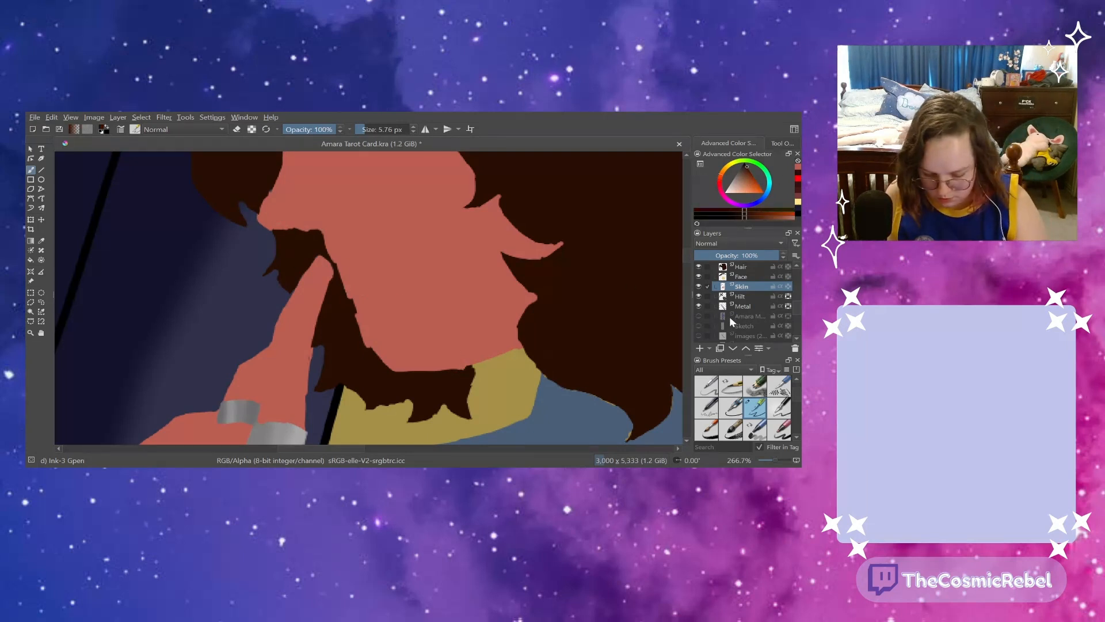
{"action": "left_click", "coordinate": [741, 267]}
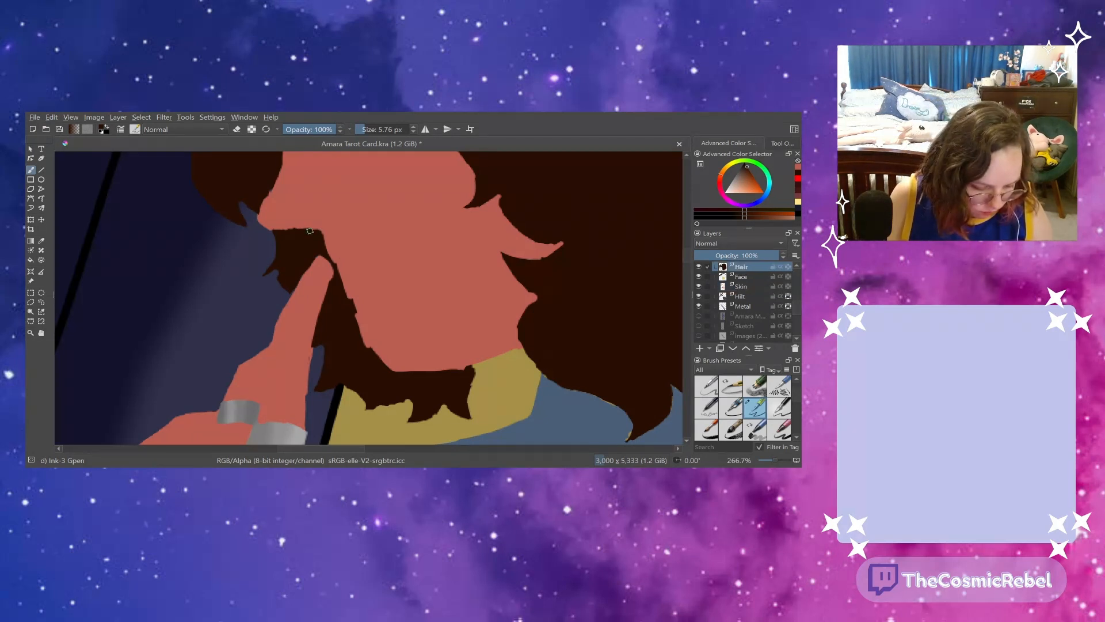
{"action": "mouse_move", "coordinate": [318, 234]}
{"action": "left_mouse_down"}
{"action": "mouse_move", "coordinate": [371, 361]}
{"action": "mouse_move", "coordinate": [350, 311]}
{"action": "mouse_move", "coordinate": [385, 369]}
{"action": "mouse_move", "coordinate": [466, 369]}
{"action": "left_mouse_up"}
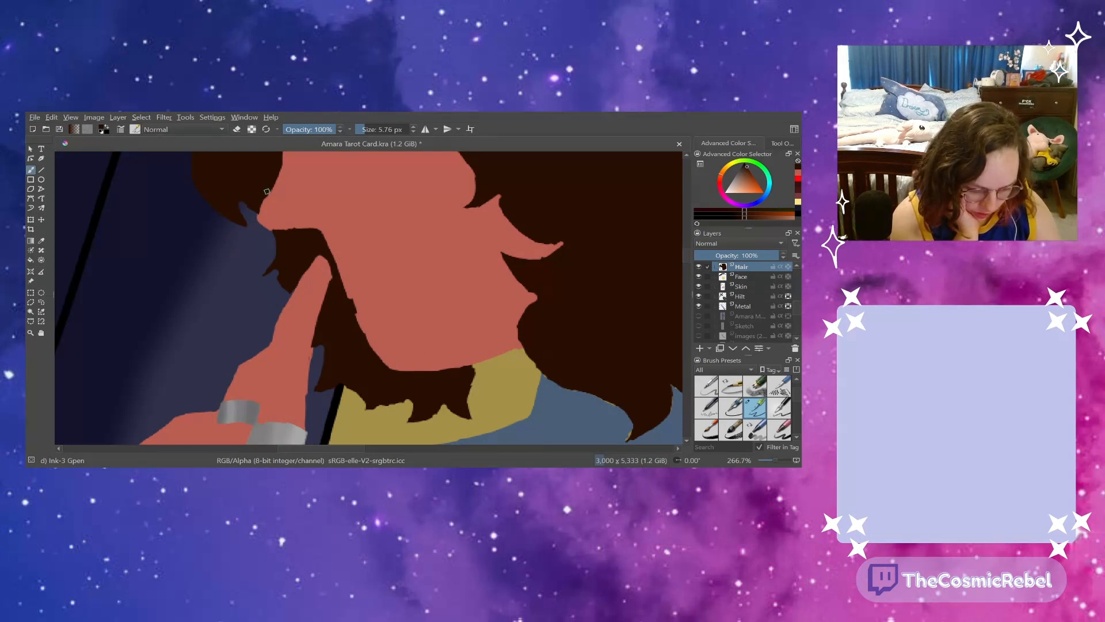
- Activate the Skin layer and switch the brush to erasing for cleaning up the profile edge
{"action": "scroll", "coordinate": [685, 253], "scroll_direction": "up", "scroll_amount": 5}
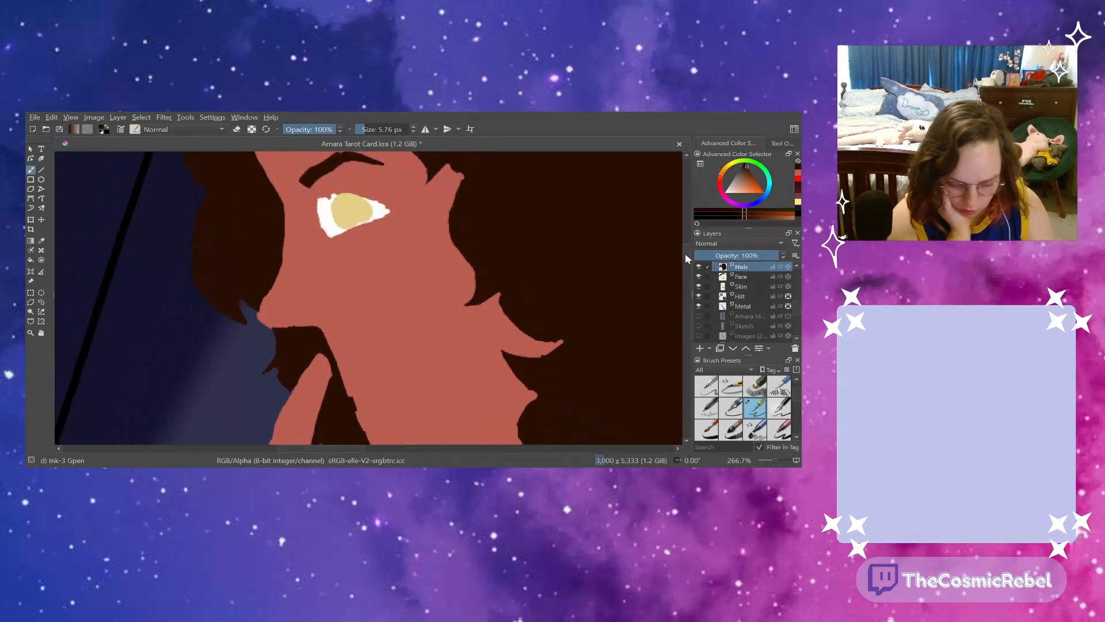
{"action": "scroll", "coordinate": [685, 258], "scroll_direction": "down", "scroll_amount": 5}
{"action": "scroll", "coordinate": [685, 257], "scroll_direction": "down", "scroll_amount": 1}
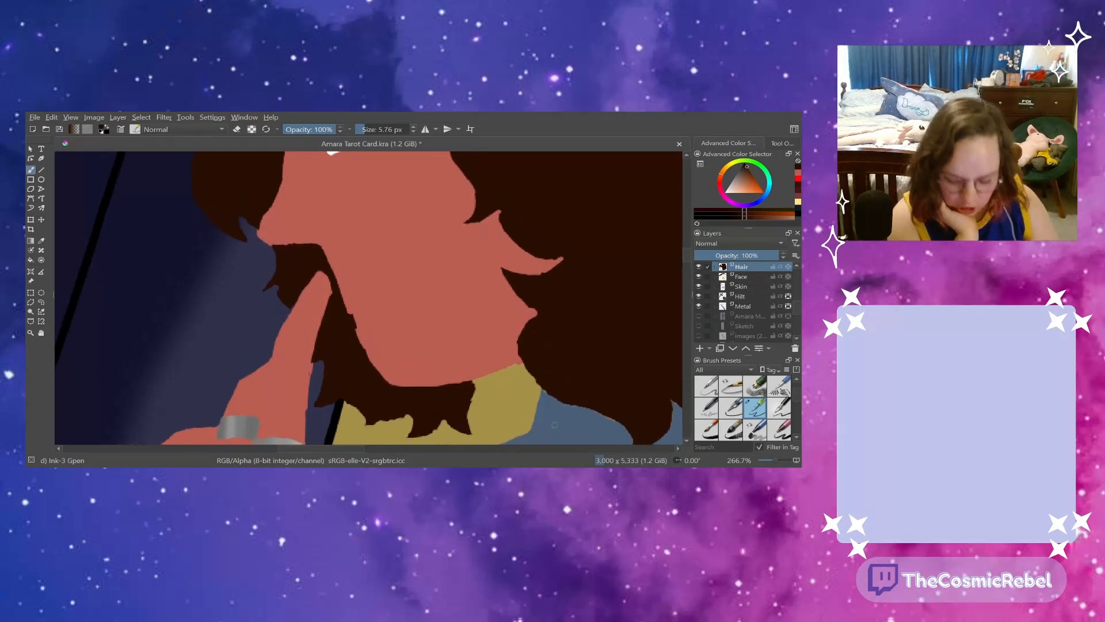
{"action": "left_click", "coordinate": [741, 287]}
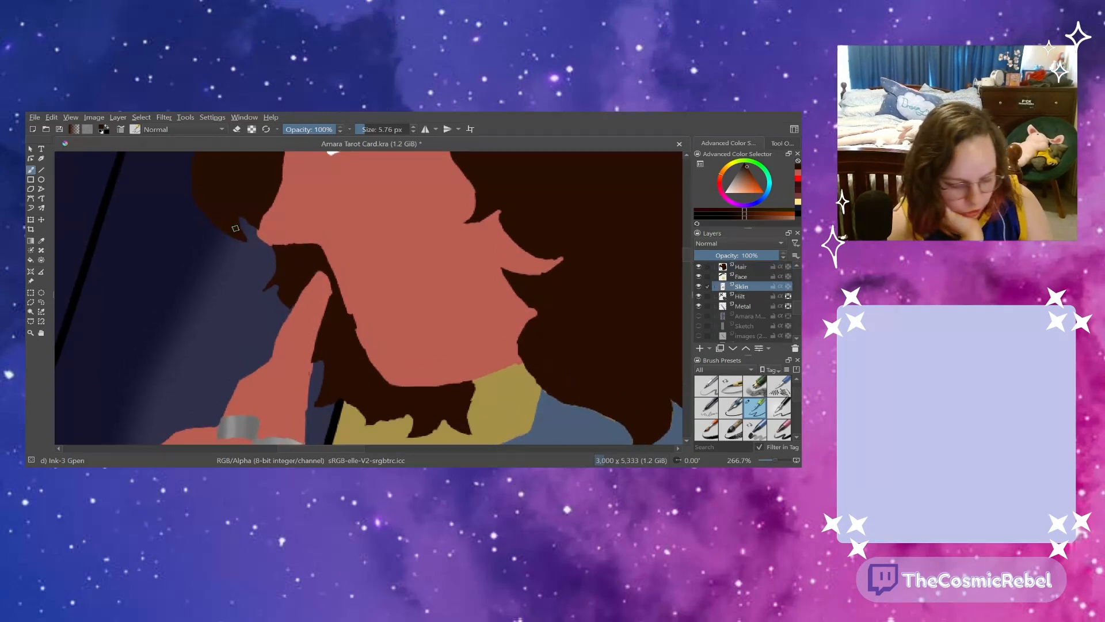
{"action": "left_click", "coordinate": [236, 129]}
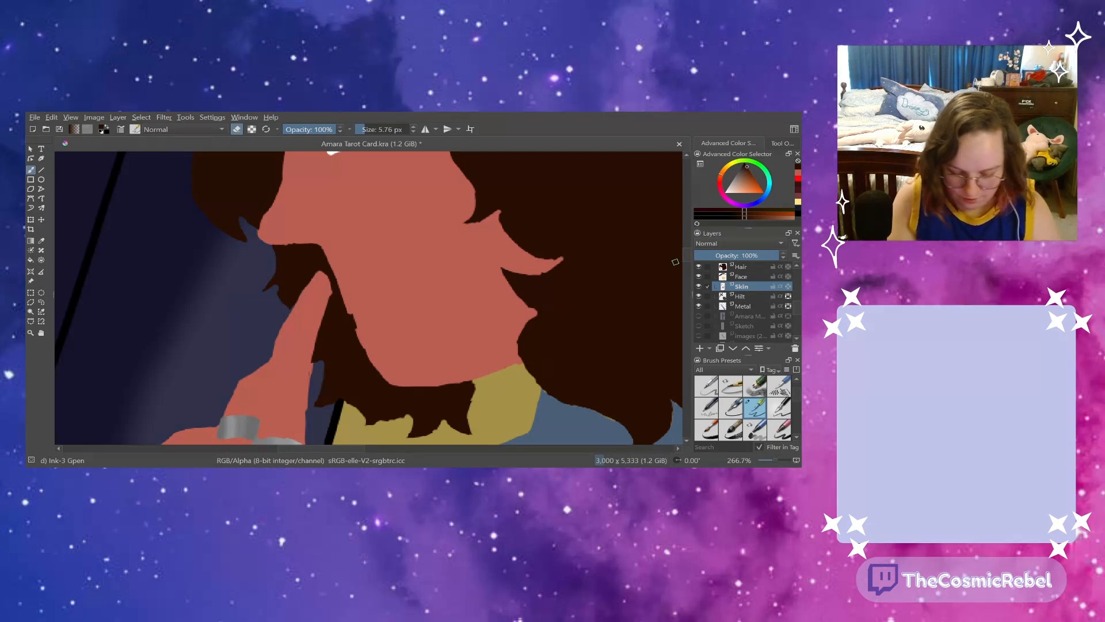
{"action": "left_click_drag", "start_coordinate": [686, 254], "coordinate": [680, 245]}
{"action": "scroll", "coordinate": [679, 245], "scroll_direction": "down", "scroll_amount": 5}
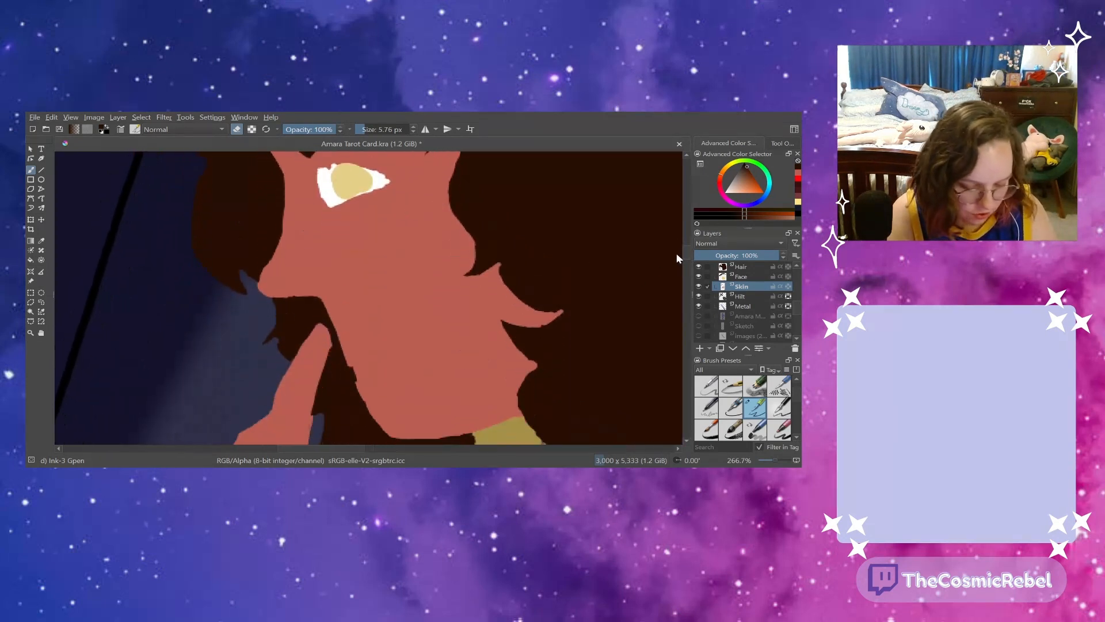
- Show the Lines layer over the corrected flat colours and return the brush to painting mode
{"action": "scroll", "coordinate": [792, 305], "scroll_direction": "down", "scroll_amount": 6}
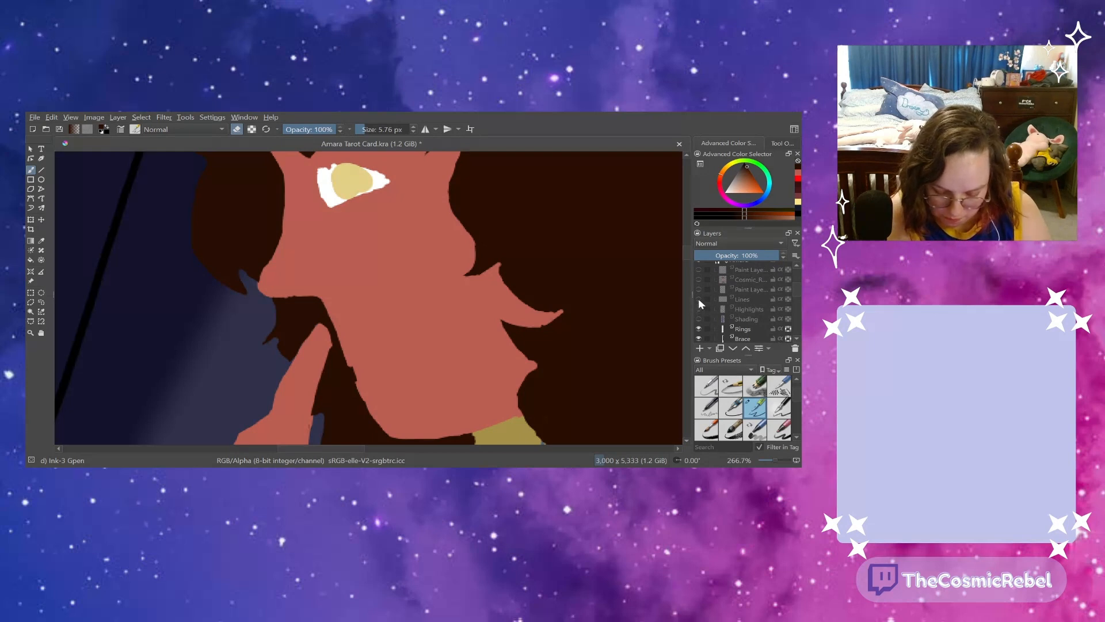
{"action": "left_click", "coordinate": [699, 298]}
{"action": "left_click", "coordinate": [238, 130]}
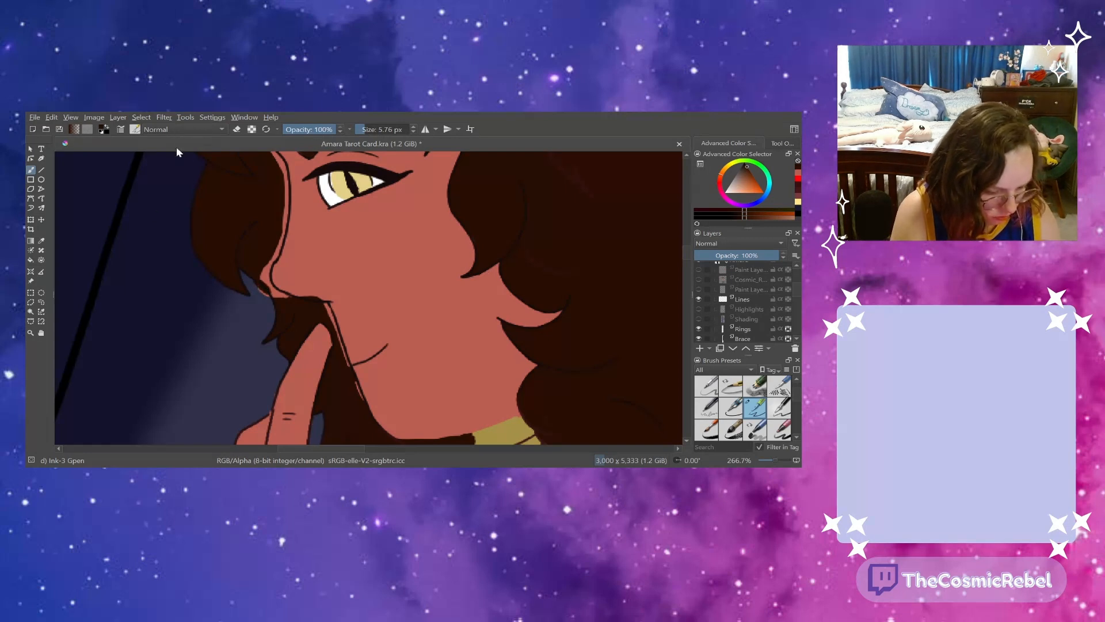
{"action": "left_click", "coordinate": [698, 269]}
{"action": "left_click", "coordinate": [699, 271]}
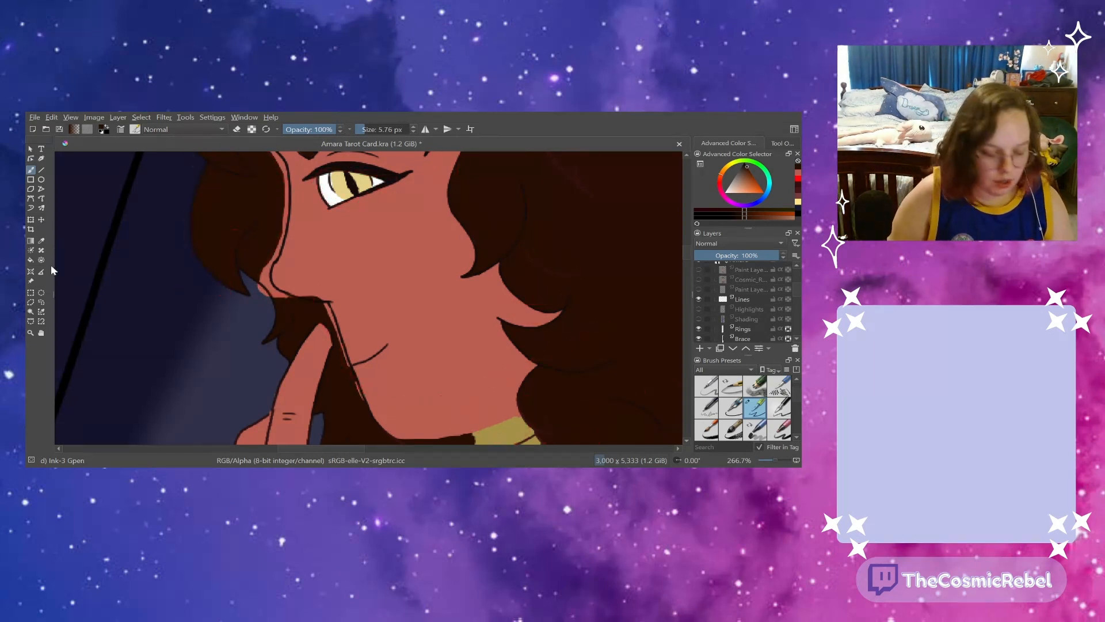
- Erase the old upper lip, chin and jaw outline, along with the stray neck line, on the Lines layer
{"action": "left_click", "coordinate": [237, 128]}
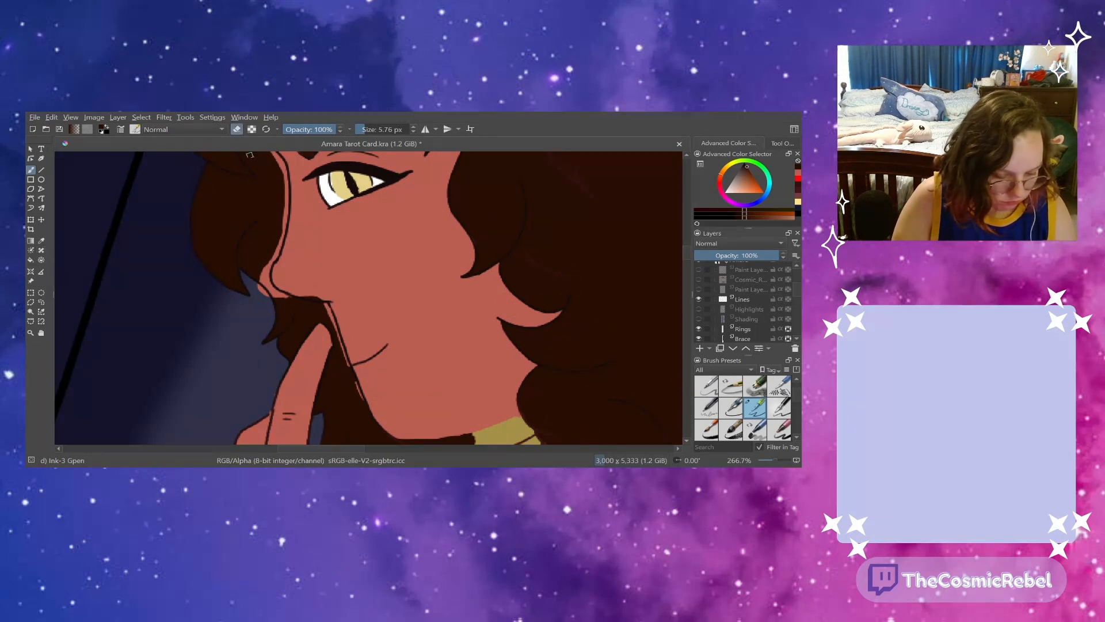
{"action": "left_click_drag", "start_coordinate": [273, 262], "coordinate": [275, 285]}
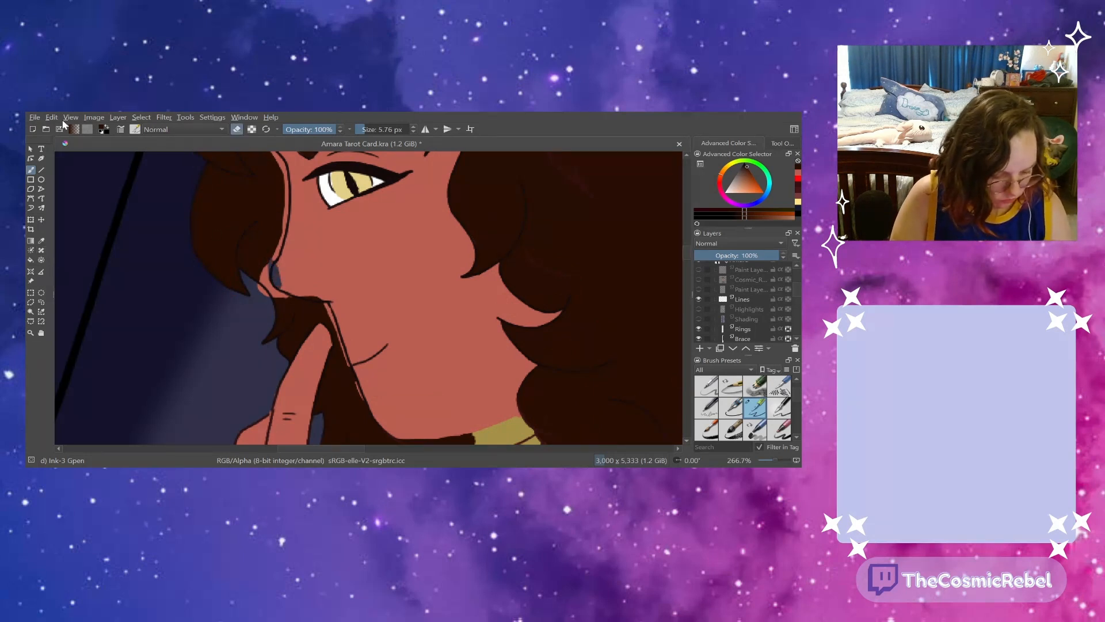
{"action": "key", "text": "ctrl+z"}
{"action": "left_click", "coordinate": [742, 301]}
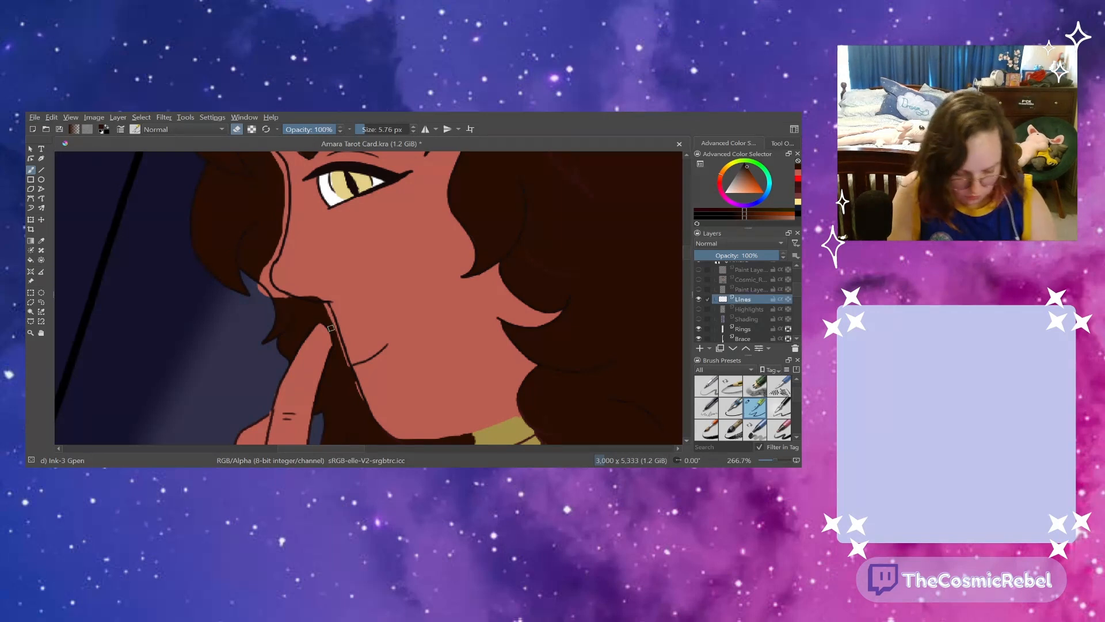
{"action": "left_click_drag", "start_coordinate": [326, 304], "coordinate": [370, 417]}
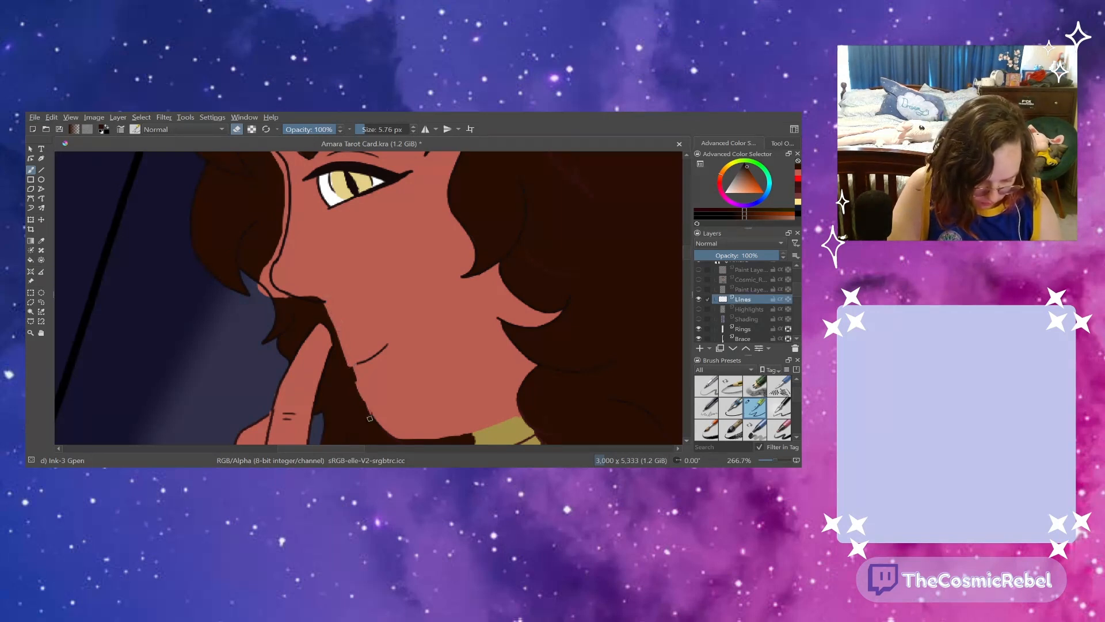
{"action": "scroll", "coordinate": [688, 267], "scroll_direction": "down", "scroll_amount": 3}
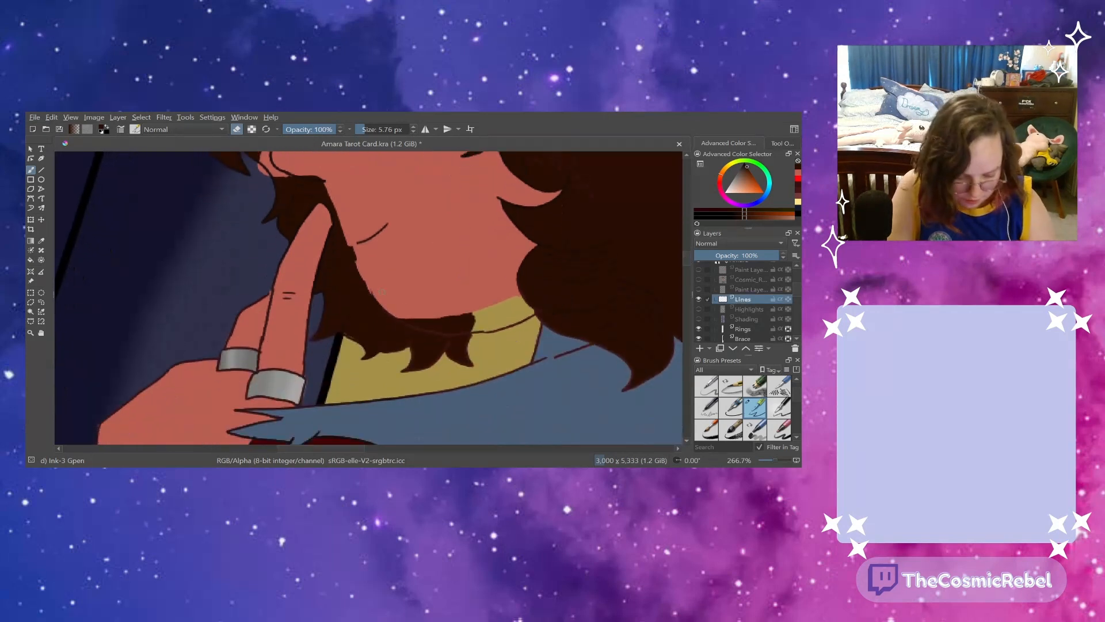
{"action": "left_click_drag", "start_coordinate": [423, 329], "coordinate": [520, 323]}
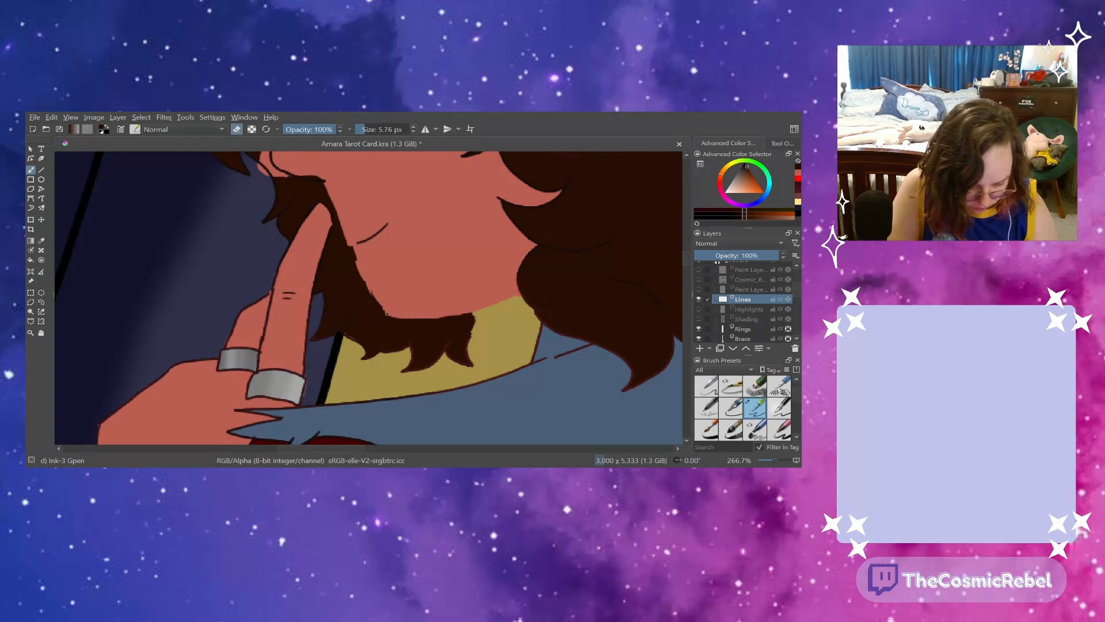
{"action": "left_click_drag", "start_coordinate": [386, 314], "coordinate": [357, 270]}
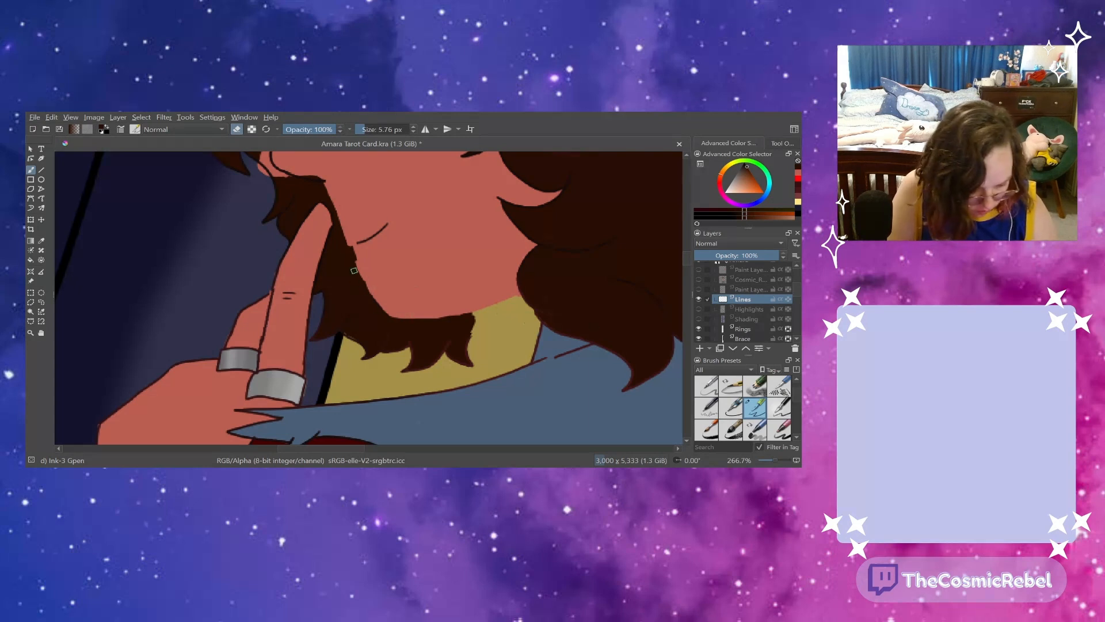
- Erase the remaining old outline around the nose and up the forehead on the Lines layer
{"action": "scroll", "coordinate": [685, 251], "scroll_direction": "up", "scroll_amount": 5}
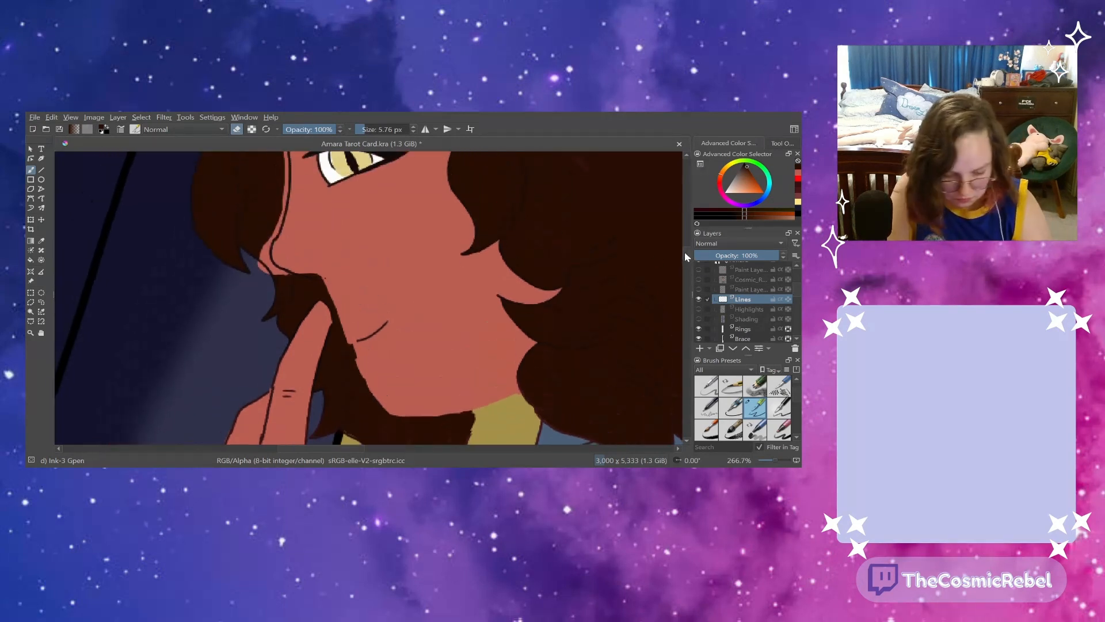
{"action": "left_click_drag", "start_coordinate": [281, 277], "coordinate": [315, 281]}
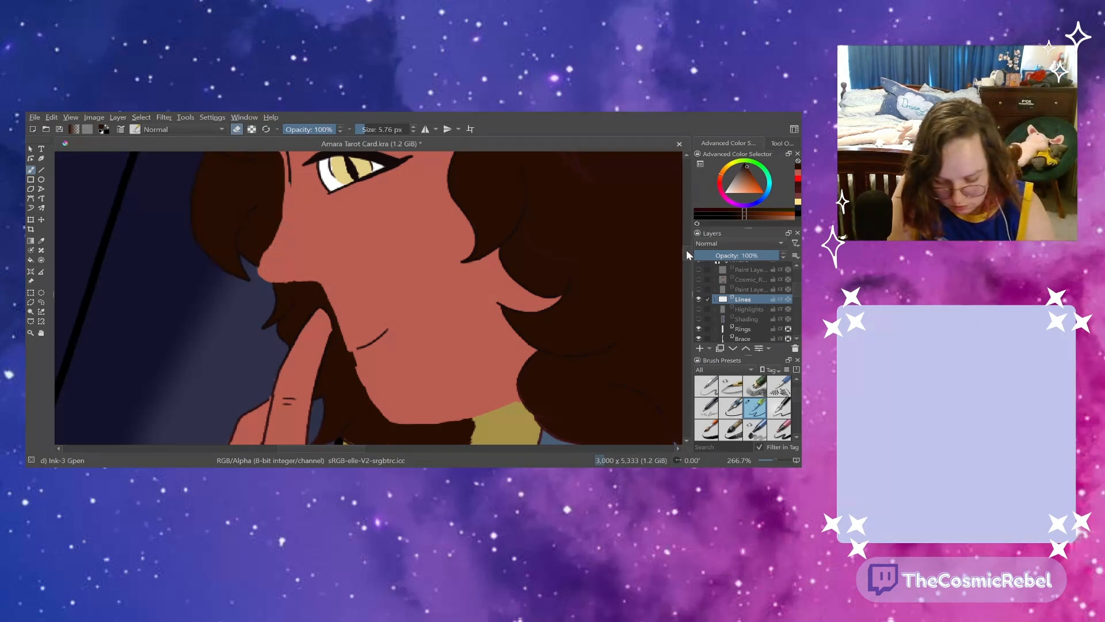
{"action": "scroll", "coordinate": [687, 250], "scroll_direction": "up", "scroll_amount": 3}
{"action": "mouse_move", "coordinate": [291, 289]}
{"action": "left_mouse_down"}
{"action": "mouse_move", "coordinate": [255, 163]}
{"action": "mouse_move", "coordinate": [253, 180]}
{"action": "left_mouse_up"}
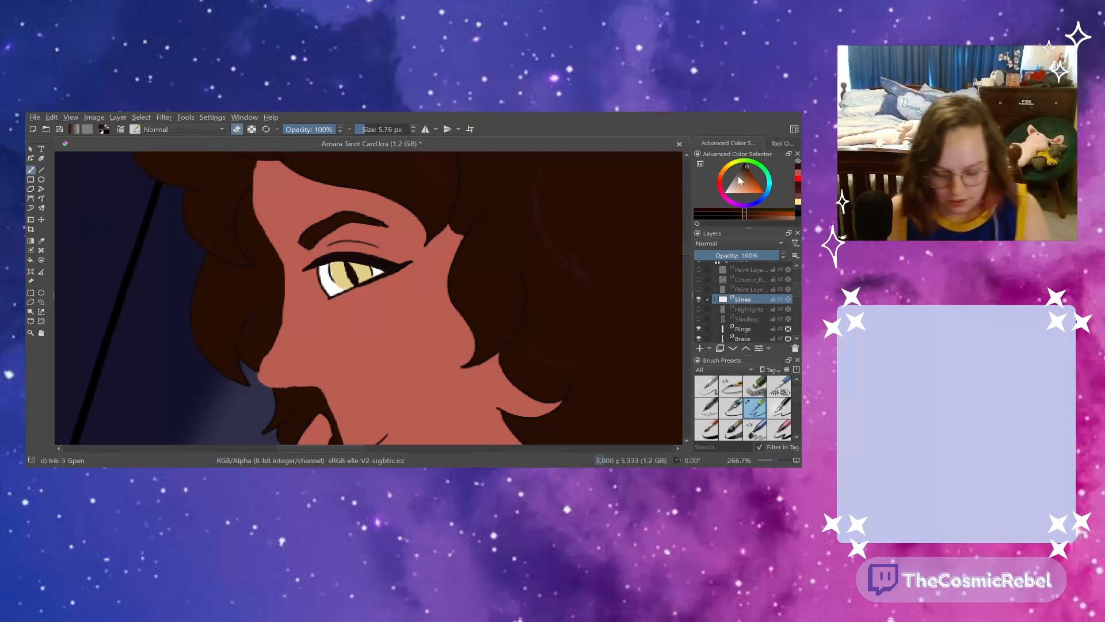
- Draw a black forehead outline from the hairline to the brow with the brush in painting mode at 2.86 px
{"action": "key", "text": "e"}
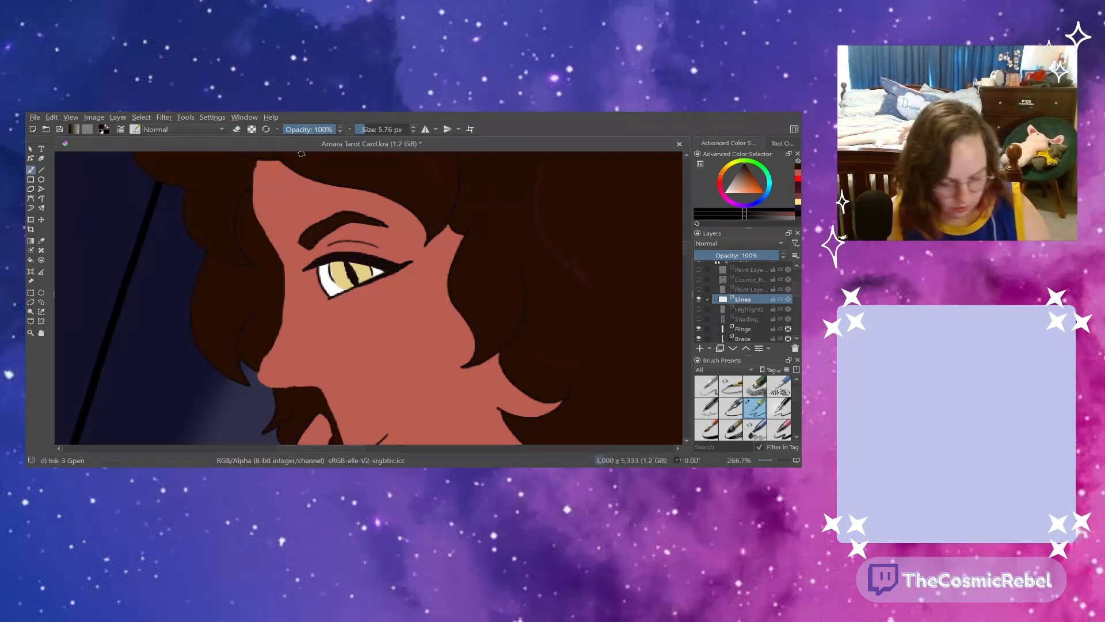
{"action": "key", "text": "bracketleft"}
{"action": "key", "text": "bracketleft"}
{"action": "key", "text": "bracketleft"}
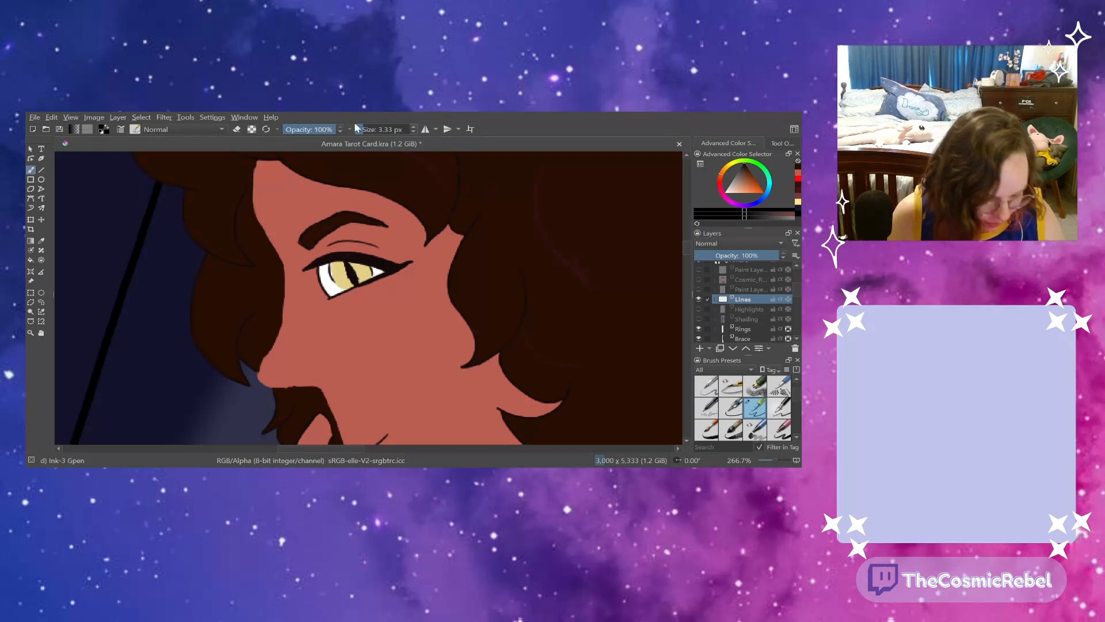
{"action": "key", "text": "bracketleft"}
{"action": "mouse_move", "coordinate": [256, 162]}
{"action": "left_mouse_down"}
{"action": "mouse_move", "coordinate": [252, 214]}
{"action": "mouse_move", "coordinate": [282, 263]}
{"action": "left_mouse_up"}
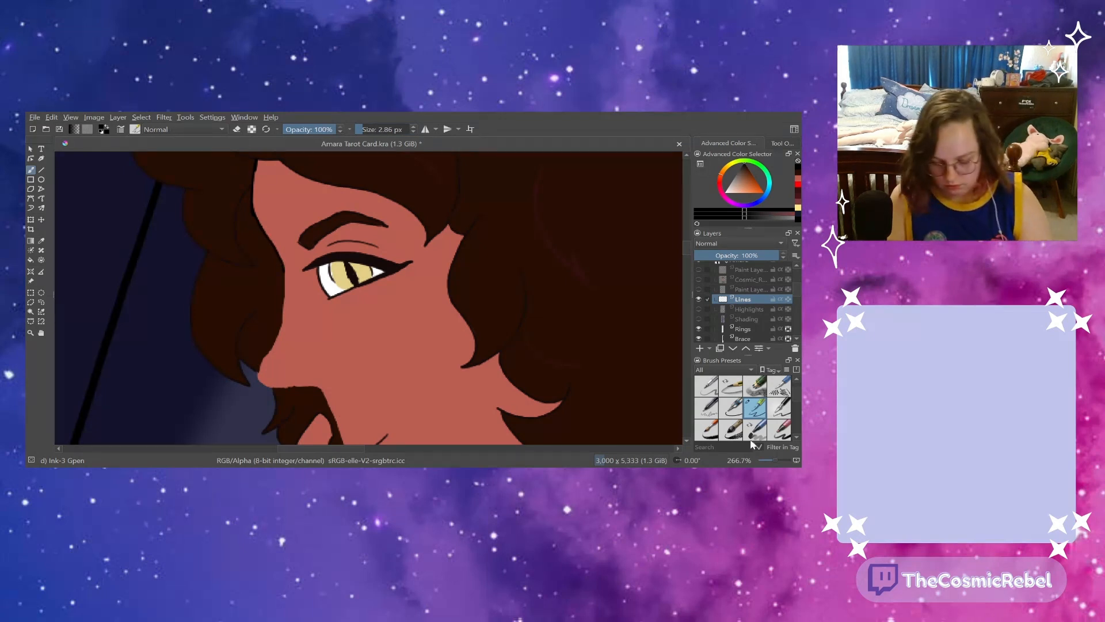
- Trim the outer edge of the new forehead line with the eraser and return the brush to painting mode
{"action": "scroll", "coordinate": [773, 458], "scroll_direction": "up", "scroll_amount": 1}
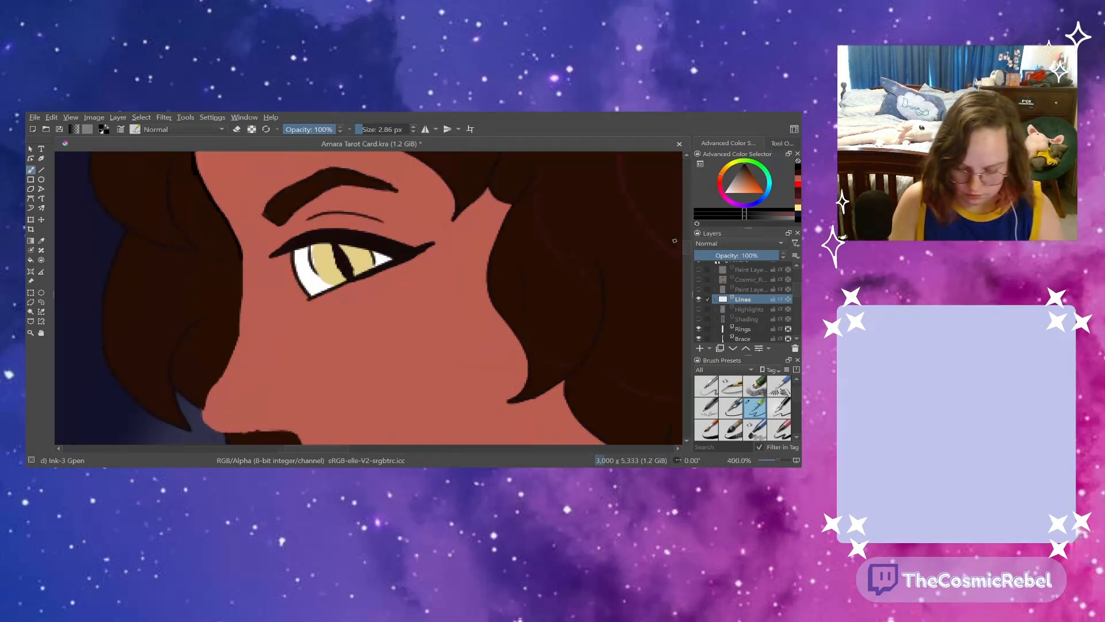
{"action": "scroll", "coordinate": [685, 248], "scroll_direction": "up", "scroll_amount": 2}
{"action": "scroll", "coordinate": [685, 249], "scroll_direction": "up", "scroll_amount": 1}
{"action": "left_click", "coordinate": [235, 130]}
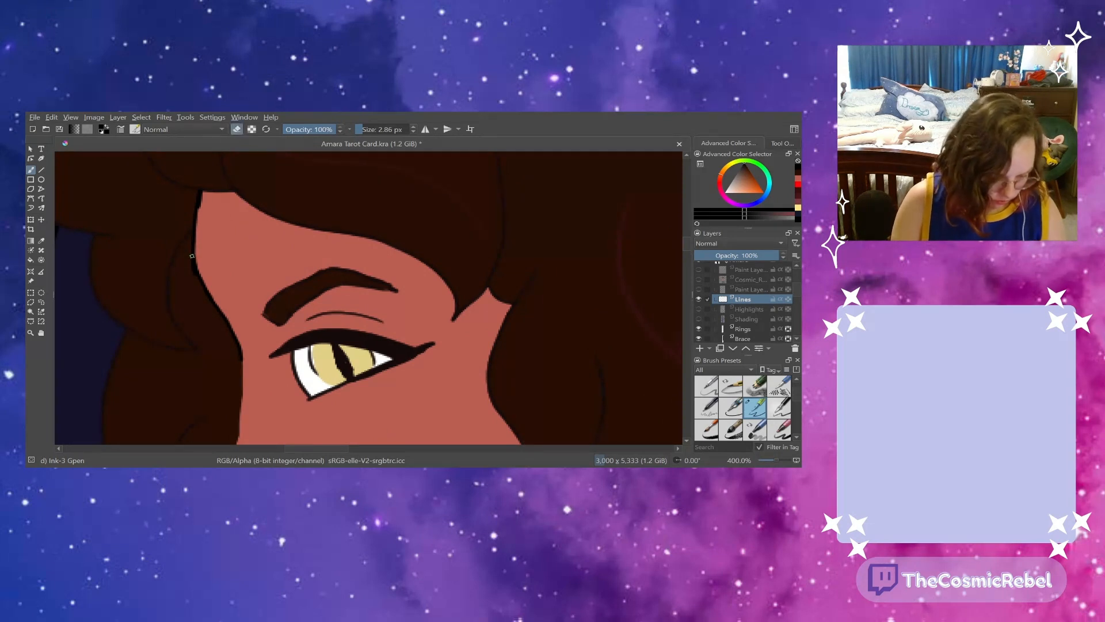
{"action": "left_click_drag", "start_coordinate": [193, 280], "coordinate": [190, 265]}
{"action": "left_click", "coordinate": [236, 129]}
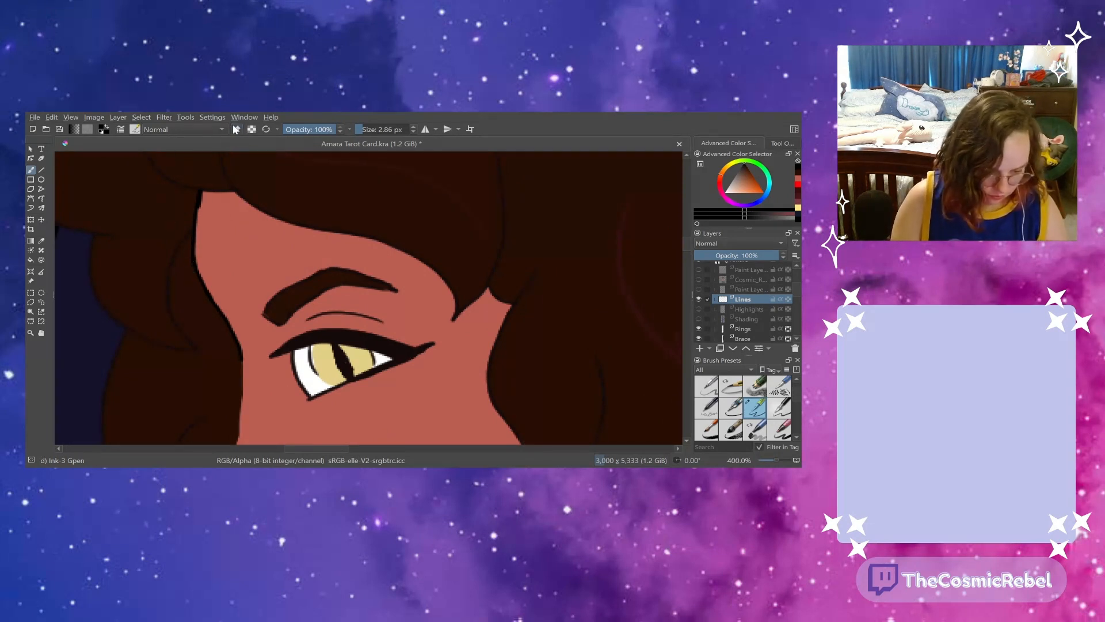
- Draw the nose outline in black from the bridge around the tip and along its underside to the upper lip
{"action": "scroll", "coordinate": [683, 244], "scroll_direction": "down", "scroll_amount": 5}
{"action": "scroll", "coordinate": [683, 252], "scroll_direction": "down", "scroll_amount": 4}
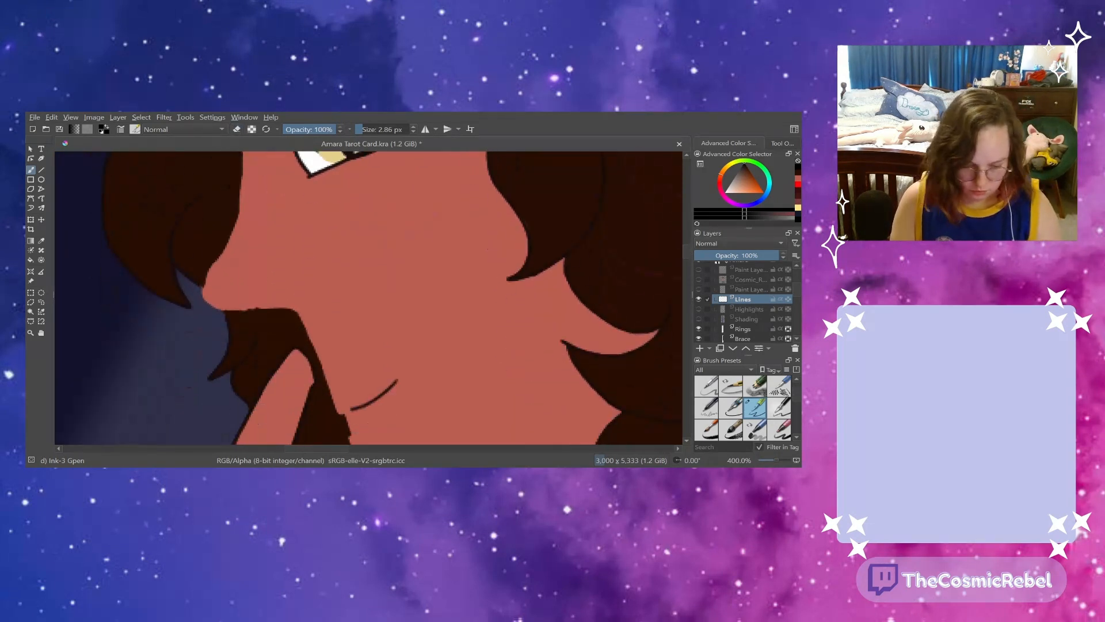
{"action": "mouse_move", "coordinate": [239, 158]}
{"action": "left_mouse_down"}
{"action": "mouse_move", "coordinate": [234, 229]}
{"action": "mouse_move", "coordinate": [201, 297]}
{"action": "left_mouse_up"}
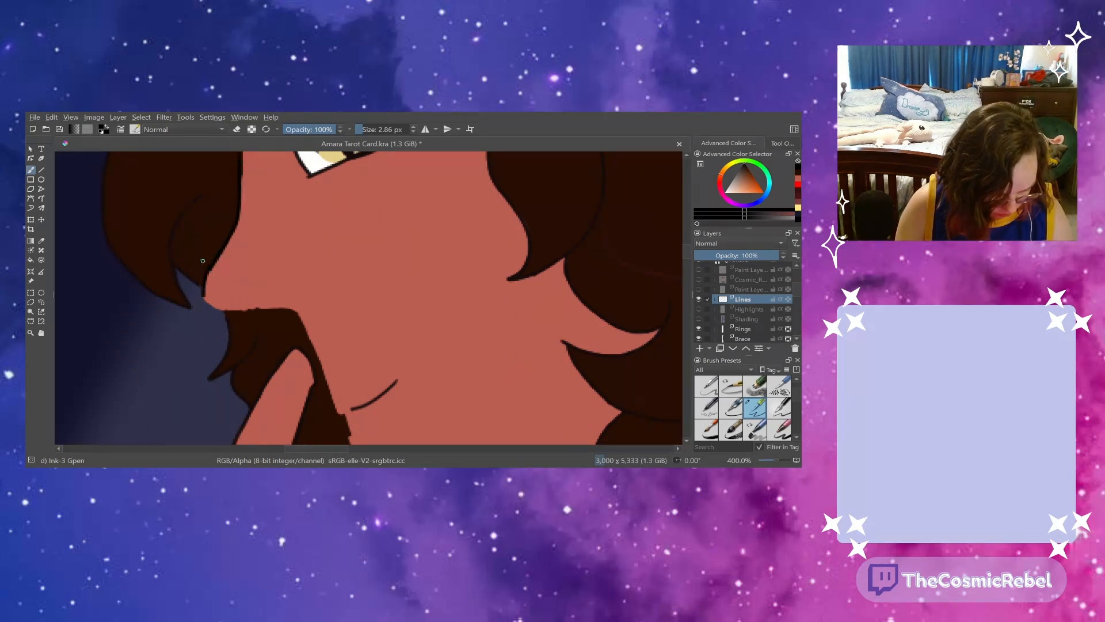
{"action": "key", "text": "ctrl+z"}
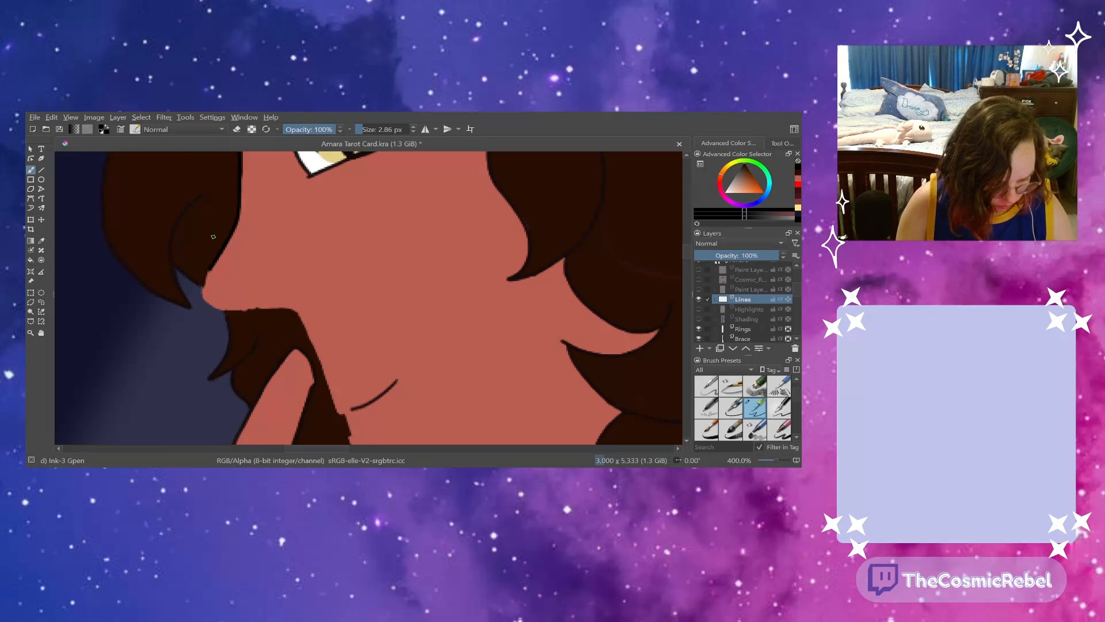
{"action": "mouse_move", "coordinate": [210, 270]}
{"action": "left_mouse_down"}
{"action": "mouse_move", "coordinate": [203, 294]}
{"action": "mouse_move", "coordinate": [222, 309]}
{"action": "mouse_move", "coordinate": [300, 315]}
{"action": "left_mouse_up"}
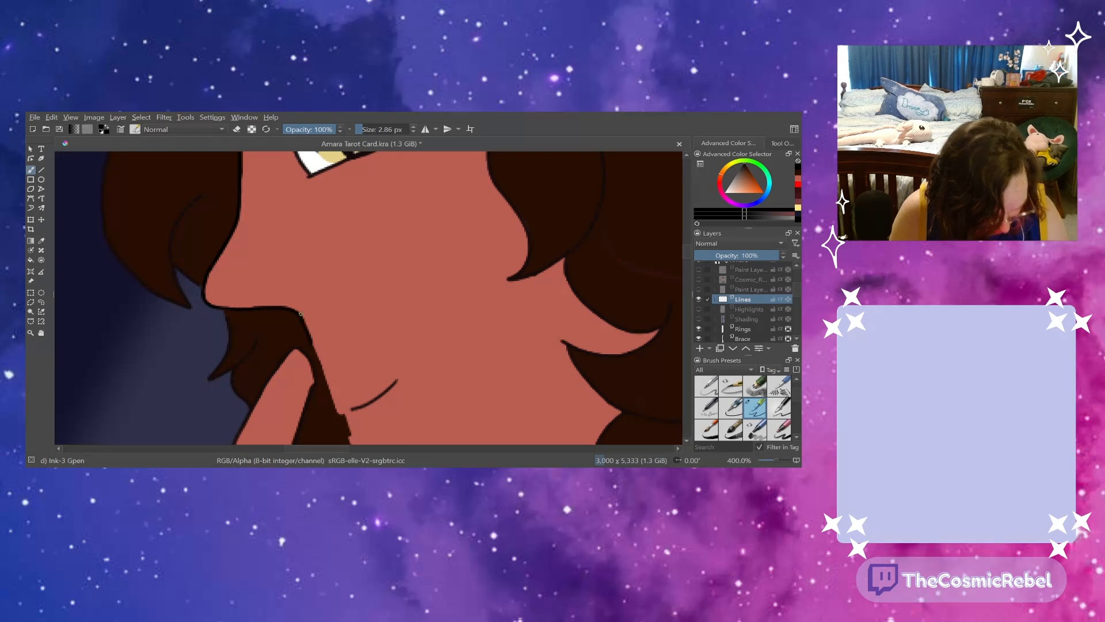
{"action": "scroll", "coordinate": [685, 246], "scroll_direction": "up", "scroll_amount": 5}
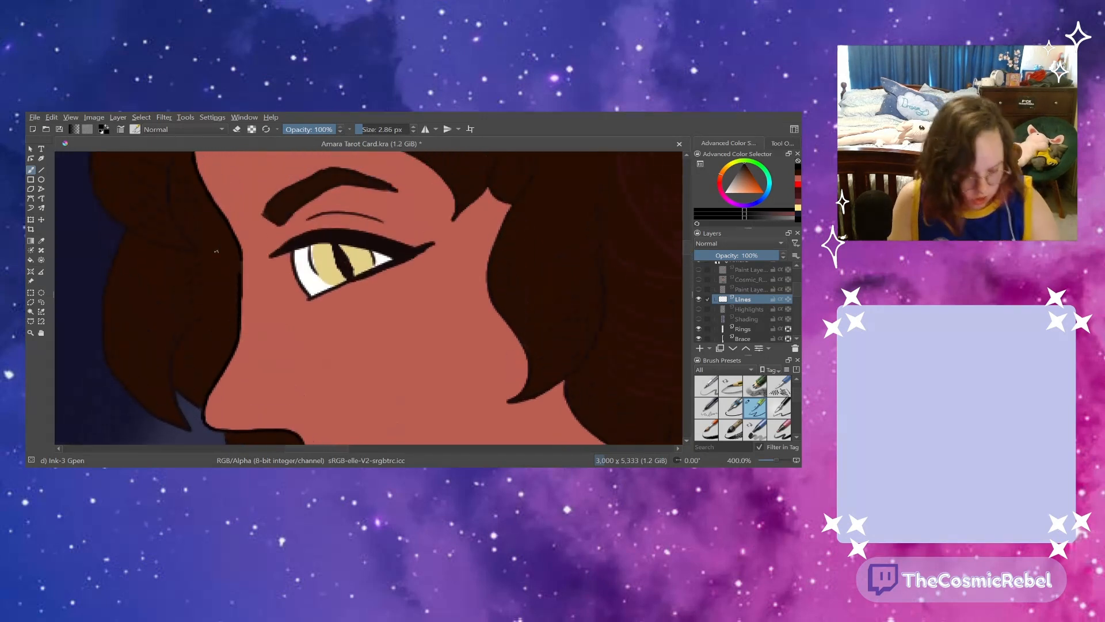
- Show the red sketch layer as a guide and erase the nose outline from the bridge to beneath the tip
{"action": "left_click", "coordinate": [699, 269]}
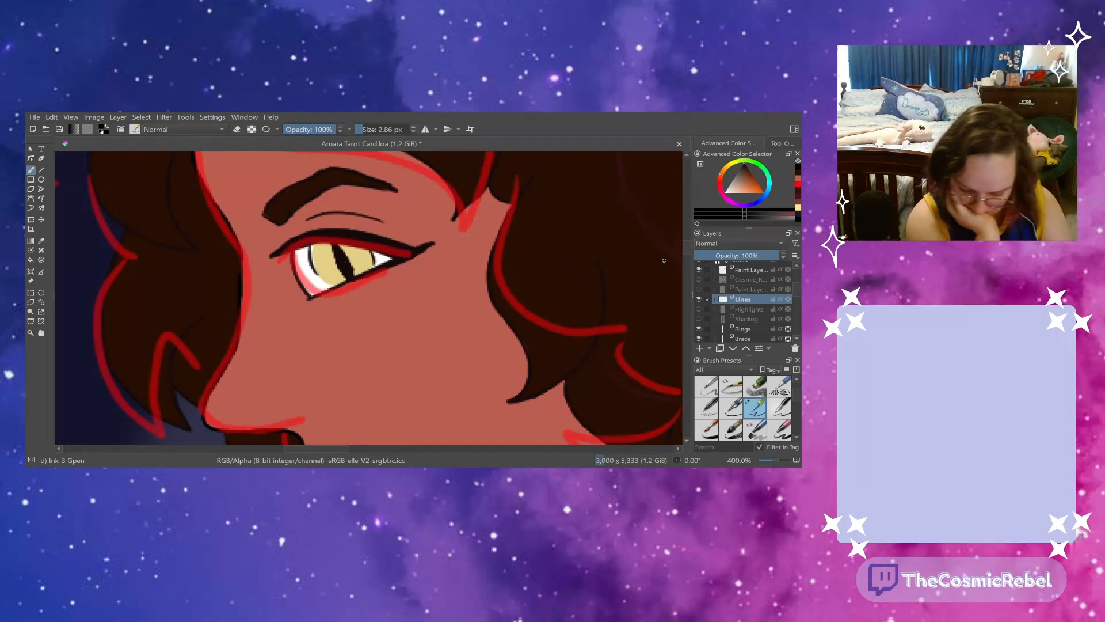
{"action": "mouse_move", "coordinate": [685, 247]}
{"action": "left_mouse_down"}
{"action": "mouse_move", "coordinate": [682, 261]}
{"action": "mouse_move", "coordinate": [681, 250]}
{"action": "left_mouse_up"}
{"action": "left_click", "coordinate": [236, 129]}
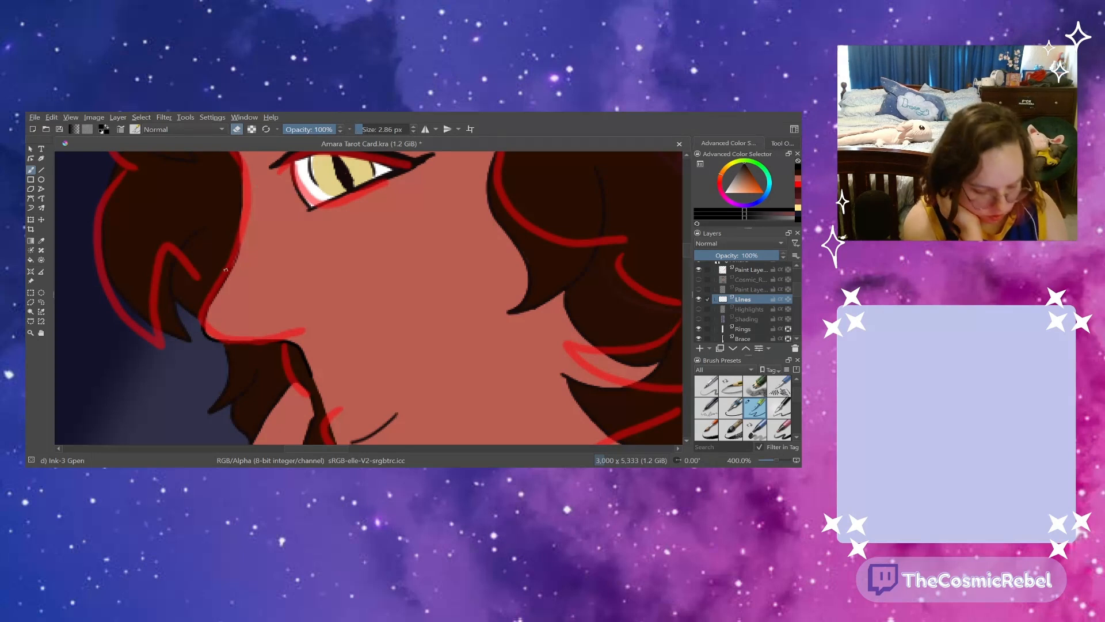
{"action": "mouse_move", "coordinate": [225, 269]}
{"action": "left_mouse_down"}
{"action": "mouse_move", "coordinate": [218, 291]}
{"action": "mouse_move", "coordinate": [236, 243]}
{"action": "mouse_move", "coordinate": [203, 336]}
{"action": "mouse_move", "coordinate": [264, 342]}
{"action": "left_mouse_up"}
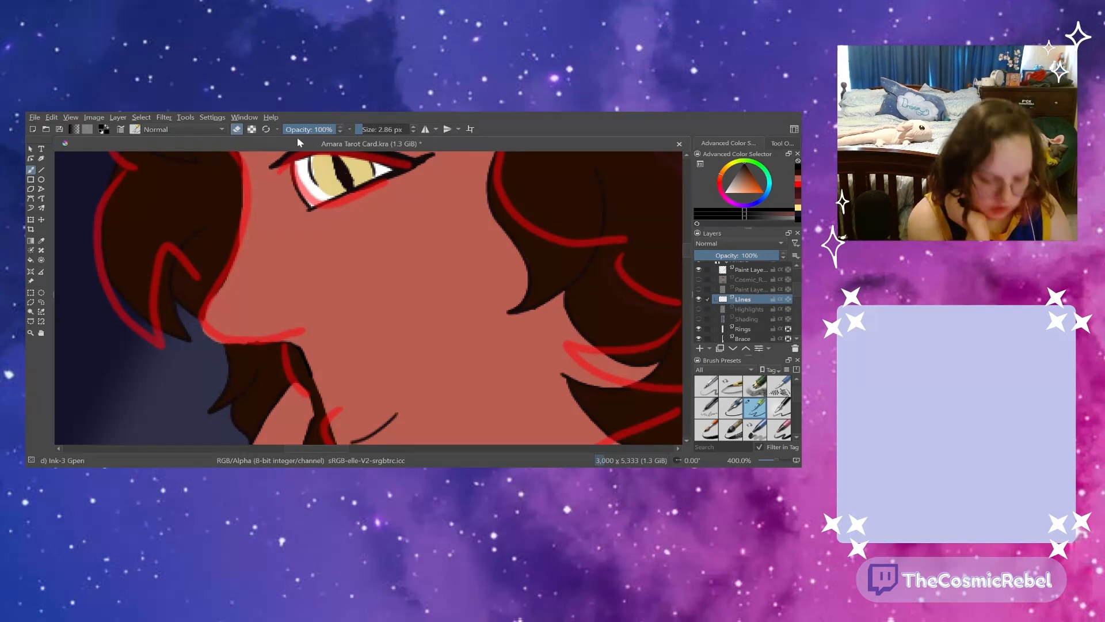
- Redraw the nose outline in black along the red sketch from the bridge to beneath the nostril, and hide the sketch layer
{"action": "left_click", "coordinate": [236, 130]}
{"action": "left_click_drag", "start_coordinate": [240, 176], "coordinate": [240, 228]}
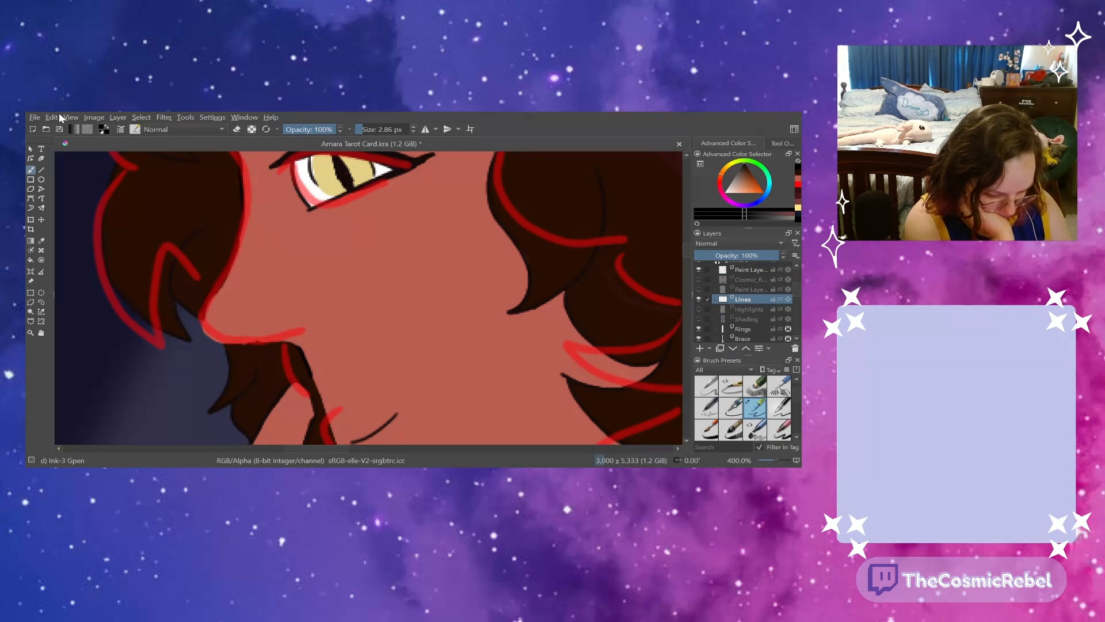
{"action": "key", "text": "ctrl+z"}
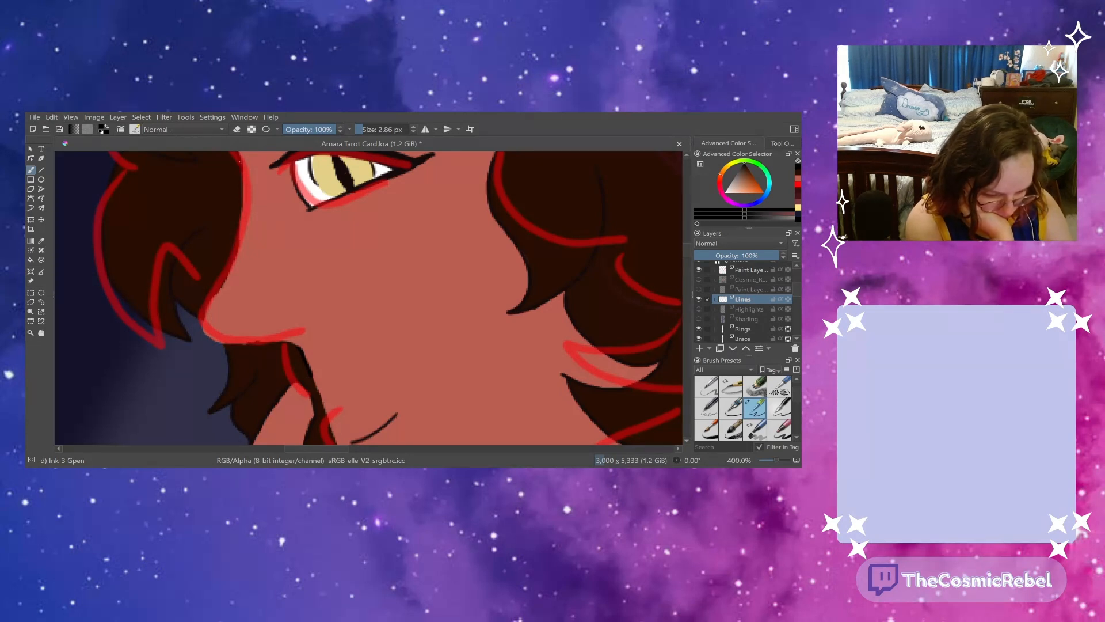
{"action": "left_click_drag", "start_coordinate": [246, 167], "coordinate": [240, 237]}
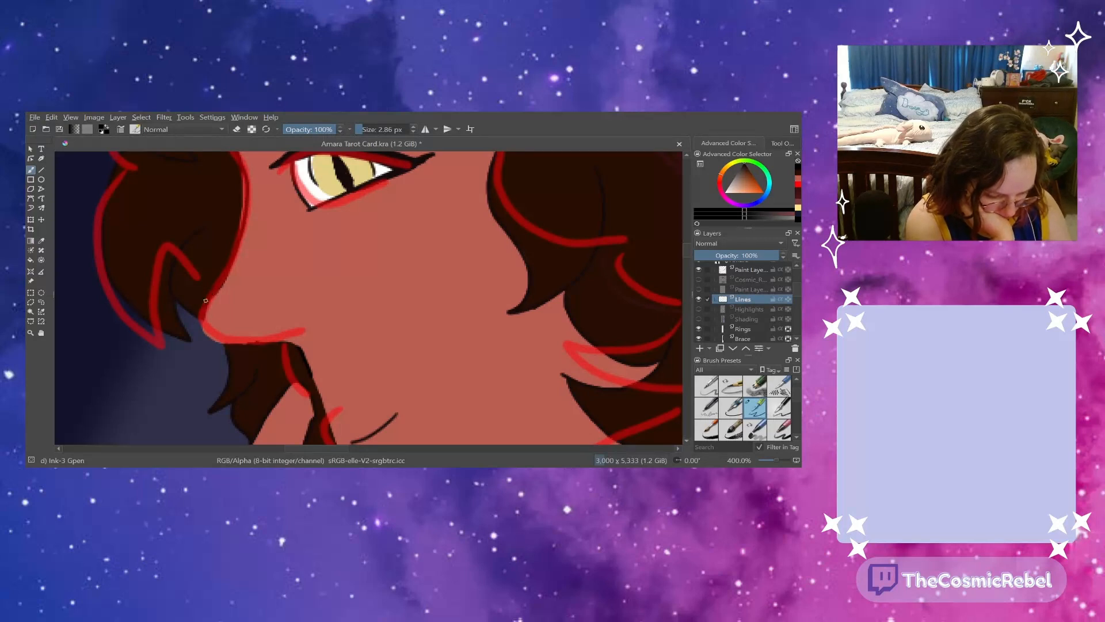
{"action": "mouse_move", "coordinate": [203, 322]}
{"action": "left_mouse_down"}
{"action": "mouse_move", "coordinate": [244, 342]}
{"action": "mouse_move", "coordinate": [301, 330]}
{"action": "left_mouse_up"}
{"action": "left_click_drag", "start_coordinate": [686, 246], "coordinate": [685, 249]}
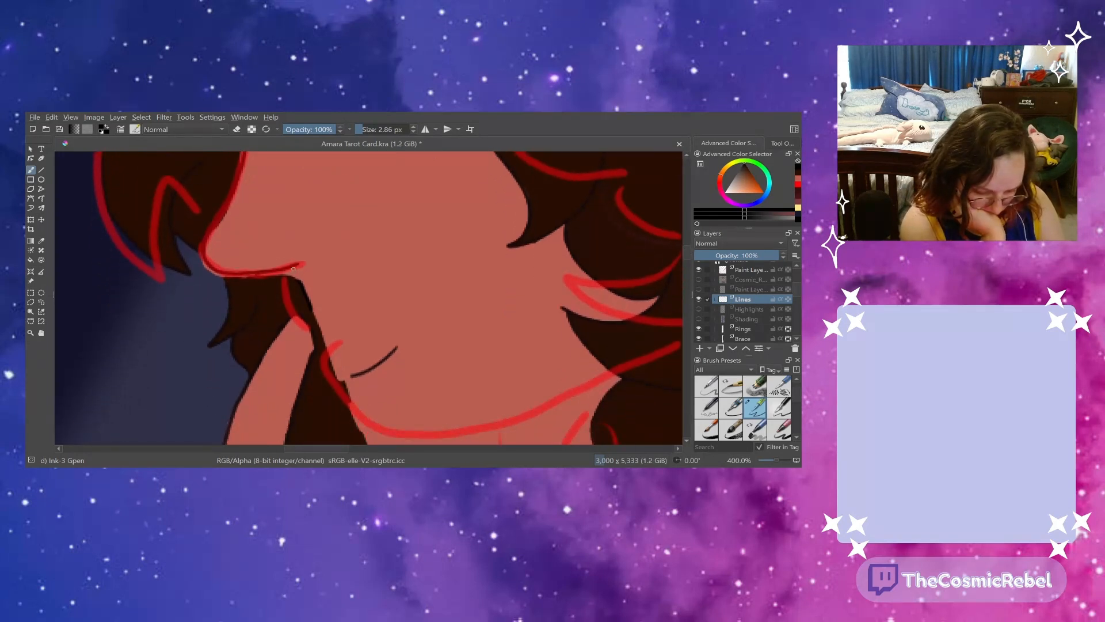
{"action": "left_click_drag", "start_coordinate": [296, 306], "coordinate": [304, 312]}
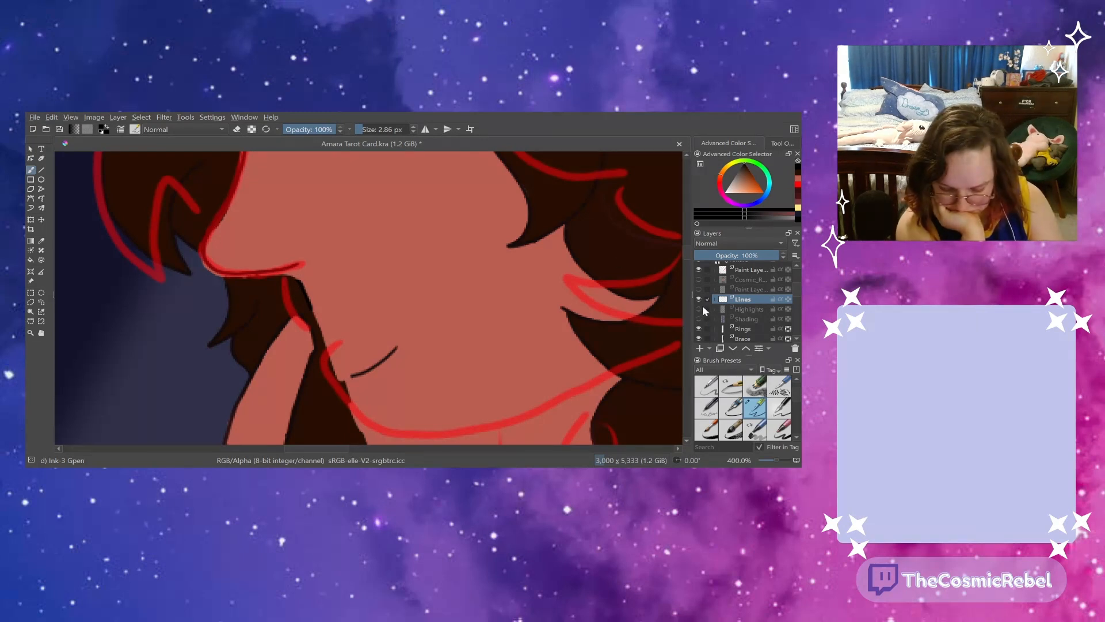
{"action": "left_click", "coordinate": [699, 269]}
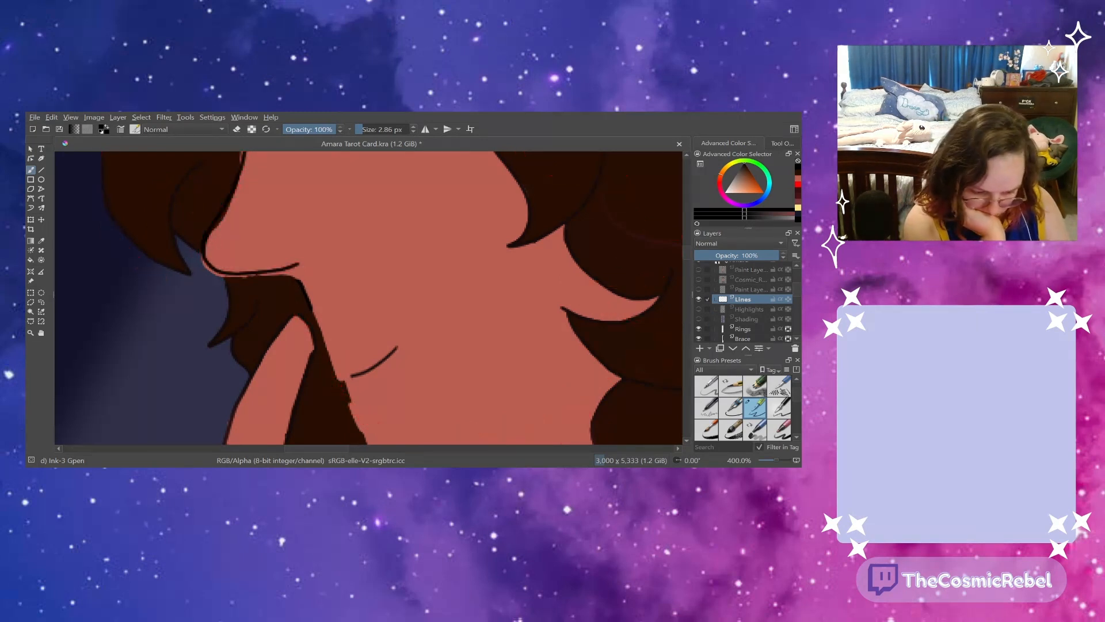
- Paint dark brown over the sliver of skin beneath the nose line on the Hair layer
{"action": "scroll", "coordinate": [683, 240], "scroll_direction": "up", "scroll_amount": 3}
{"action": "scroll", "coordinate": [683, 244], "scroll_direction": "down", "scroll_amount": 2}
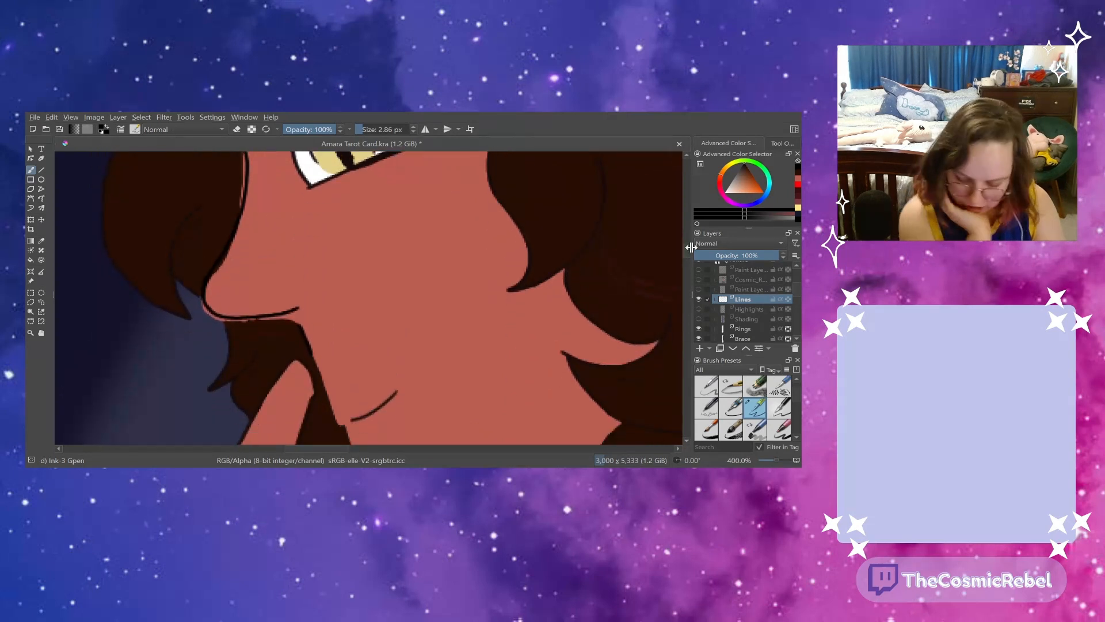
{"action": "scroll", "coordinate": [763, 299], "scroll_direction": "down", "scroll_amount": 5}
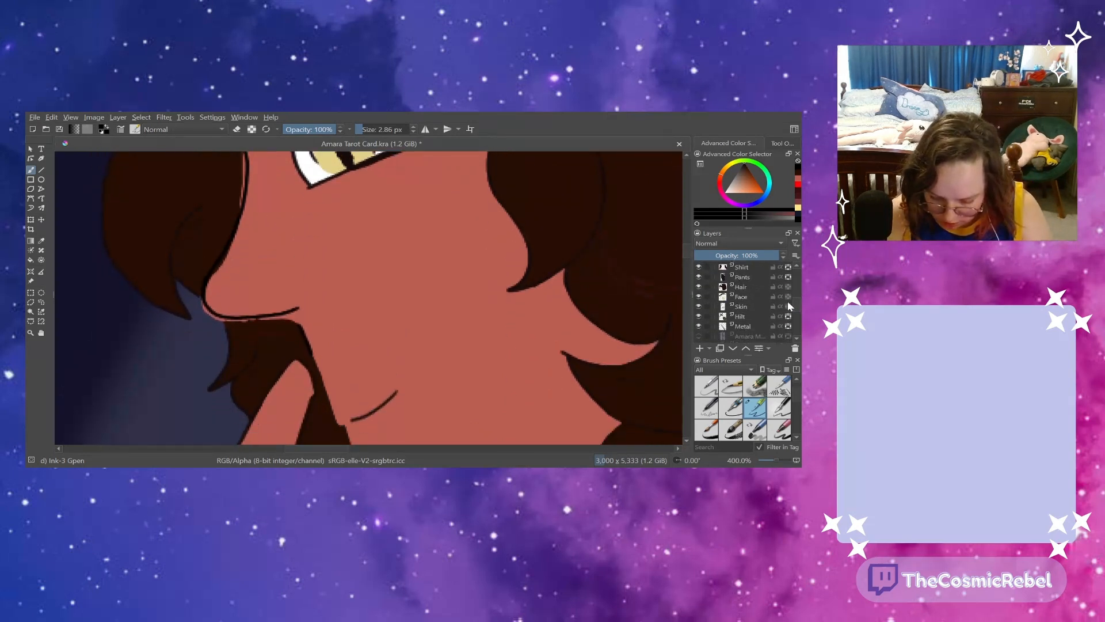
{"action": "left_click", "coordinate": [743, 287]}
{"action": "left_click", "coordinate": [798, 176]}
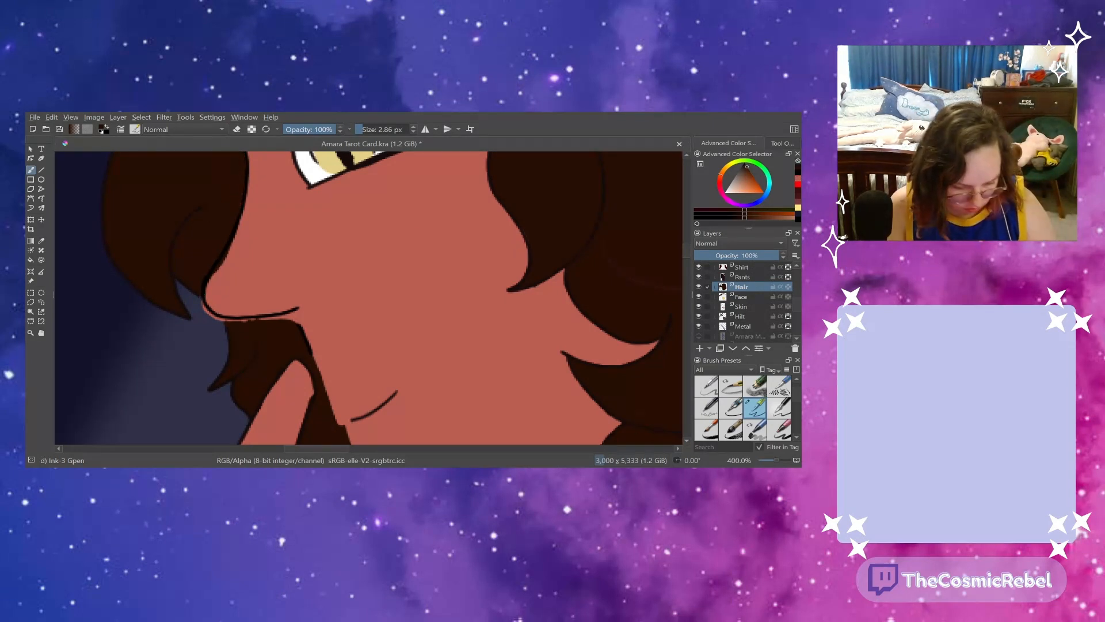
{"action": "left_click_drag", "start_coordinate": [237, 317], "coordinate": [284, 319]}
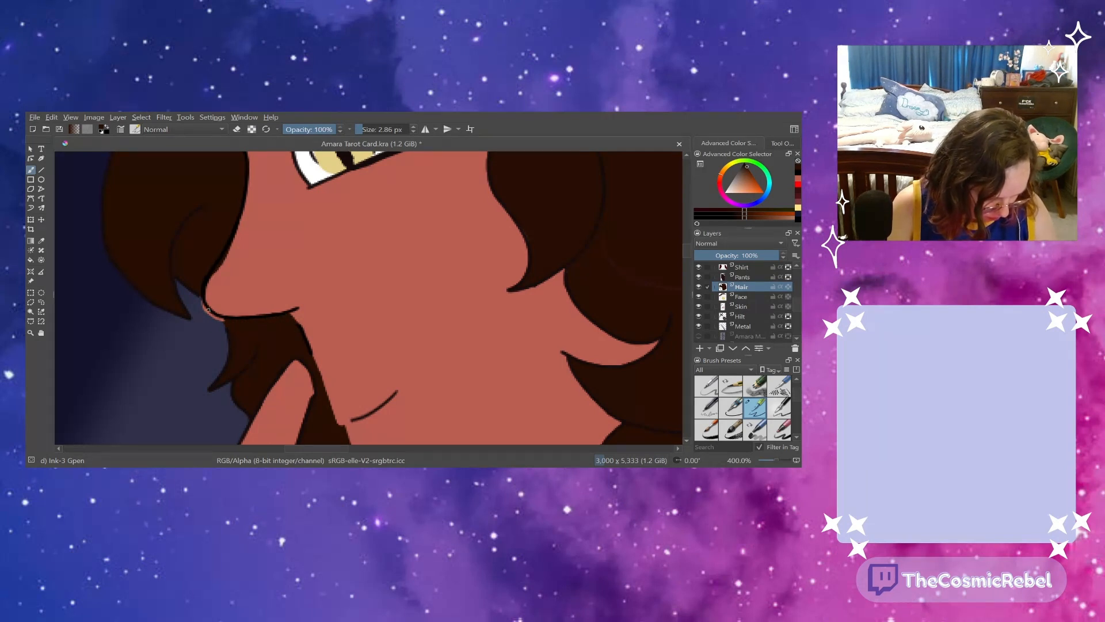
{"action": "scroll", "coordinate": [684, 249], "scroll_direction": "up", "scroll_amount": 3}
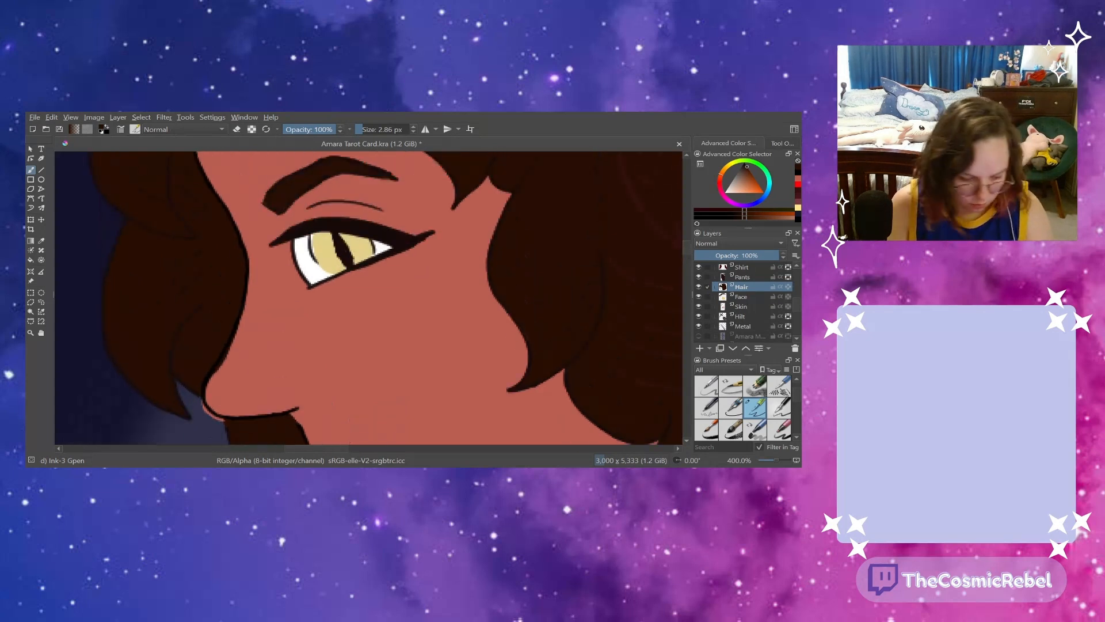
- Erase the stray hair colour along the bridge of the nose on the Hair layer
{"action": "left_click", "coordinate": [239, 130]}
{"action": "left_click_drag", "start_coordinate": [238, 322], "coordinate": [206, 390]}
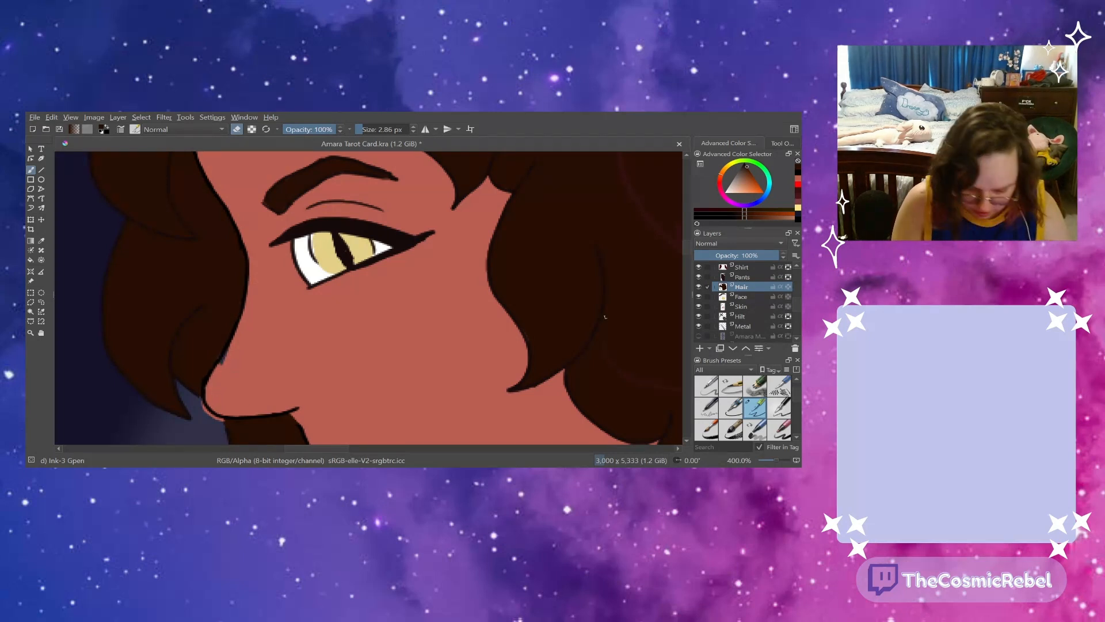
{"action": "scroll", "coordinate": [686, 247], "scroll_direction": "down", "scroll_amount": 5}
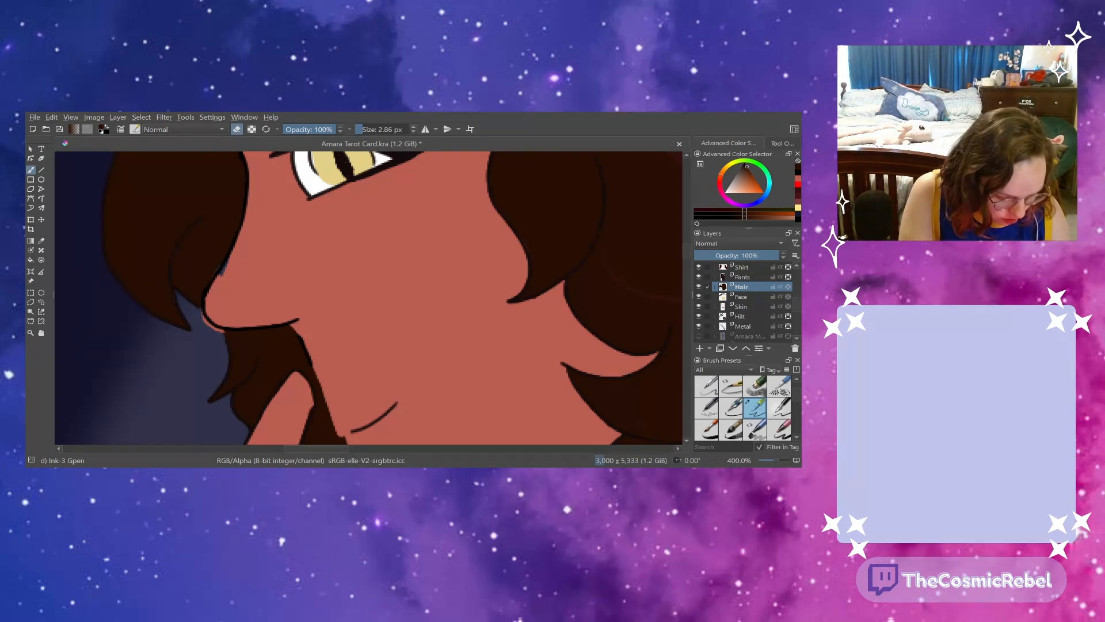
- On the Skin layer, erase the spill beneath the nose tip, fill the gap beside the bridge with skin tone, and resample the hair brown
{"action": "left_click", "coordinate": [743, 307]}
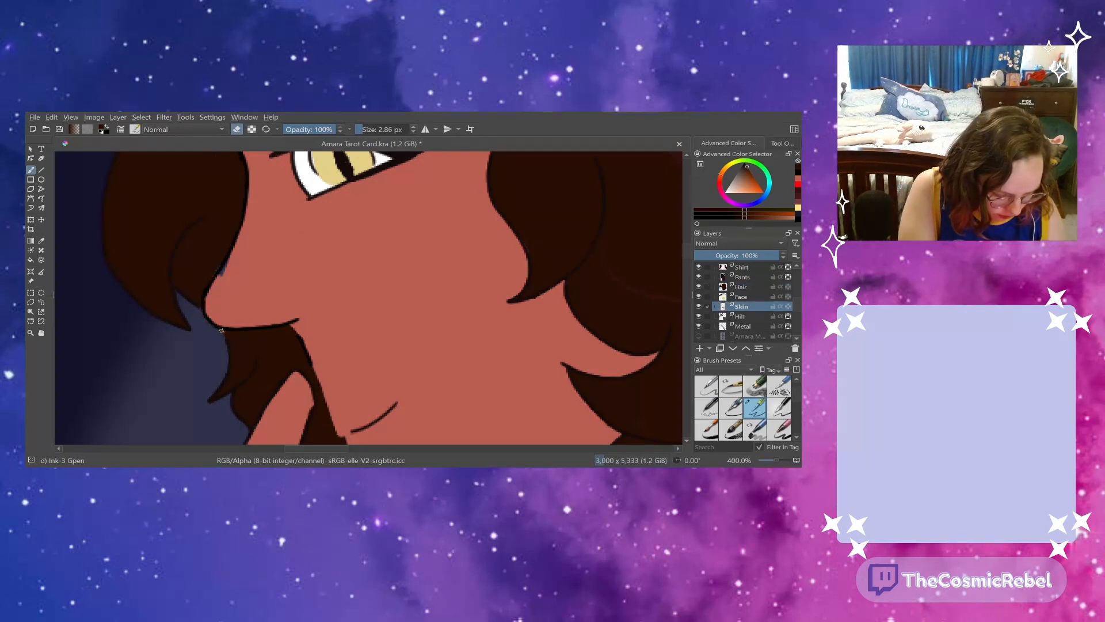
{"action": "left_click", "coordinate": [798, 178]}
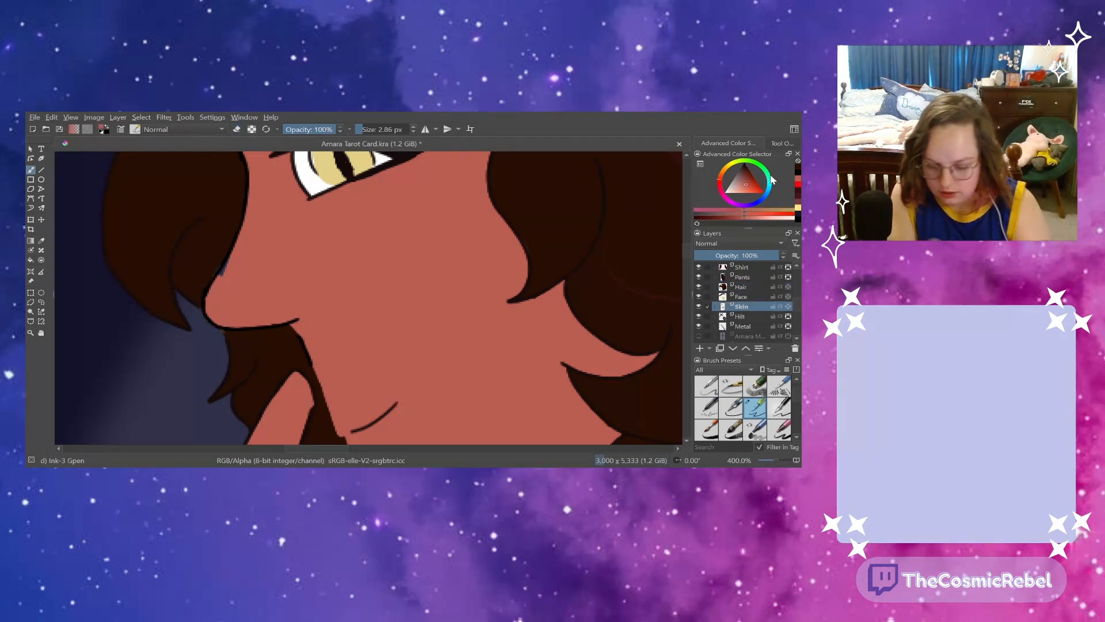
{"action": "left_click_drag", "start_coordinate": [227, 259], "coordinate": [221, 274]}
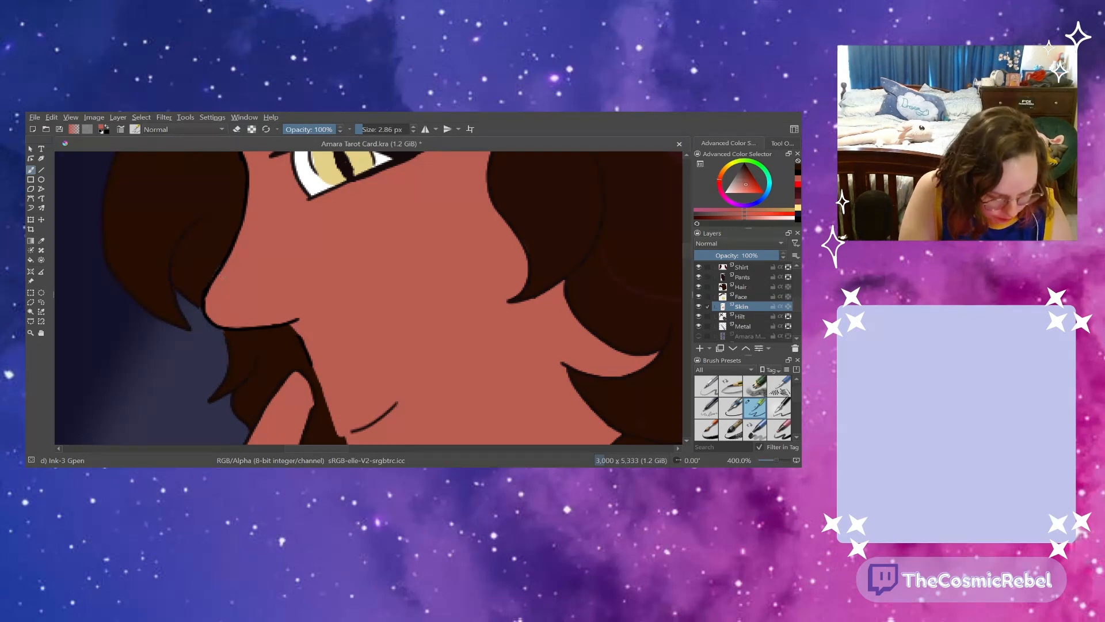
{"action": "left_click", "coordinate": [193, 247]}
{"action": "left_click", "coordinate": [209, 242], "text": "ctrl"}
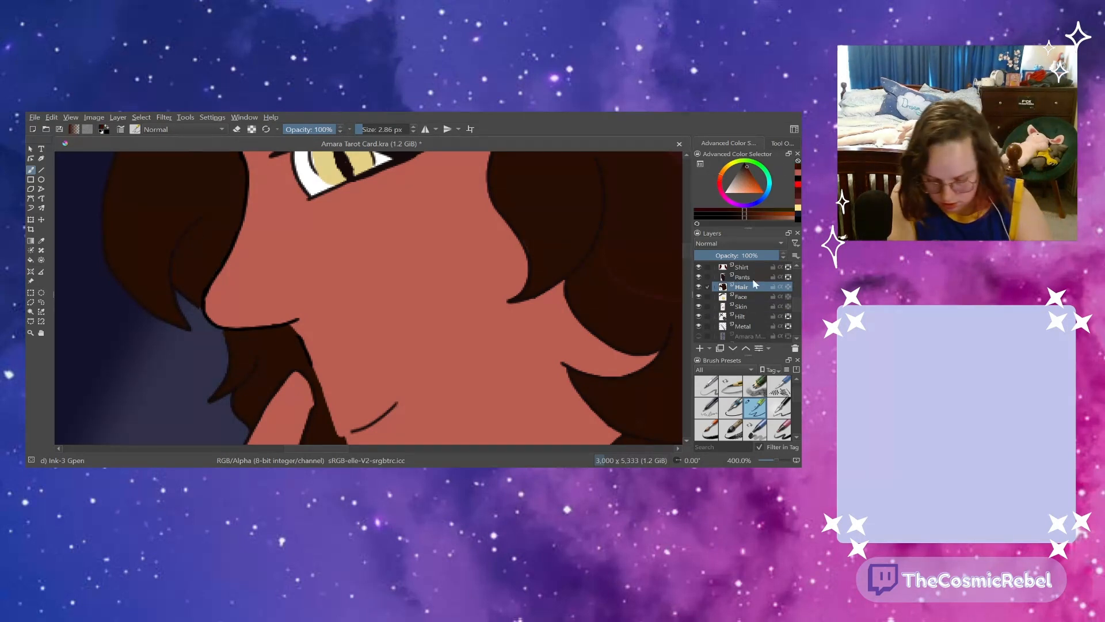
- Draw the jawline in black on the Lines layer, from below the mouth around the chin to the hair at the neck
{"action": "scroll", "coordinate": [794, 303], "scroll_direction": "up", "scroll_amount": 3}
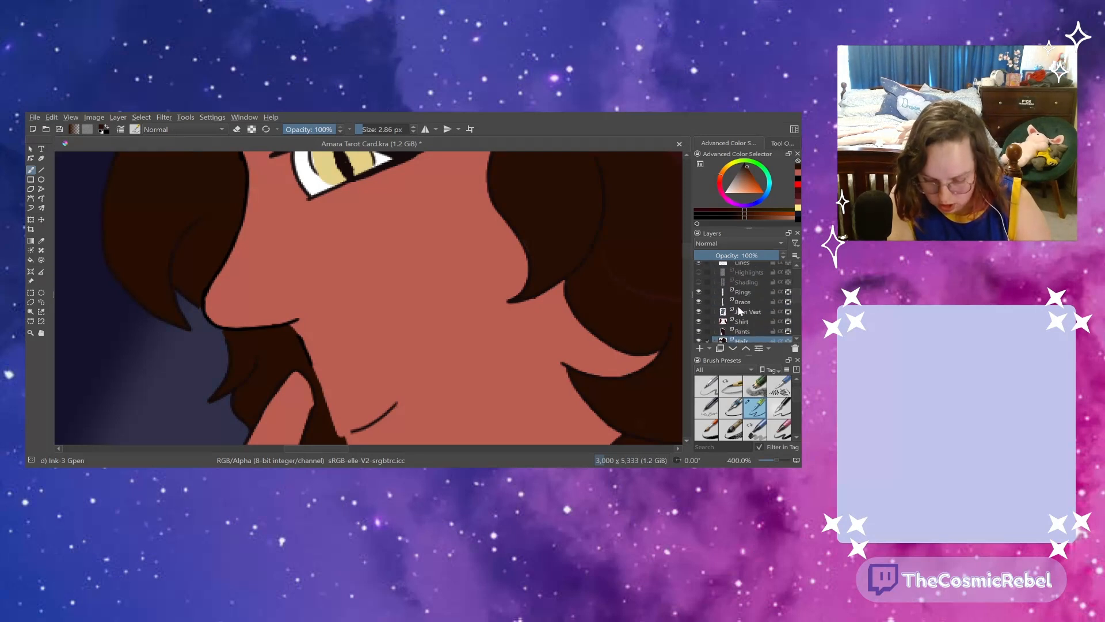
{"action": "left_click", "coordinate": [743, 263]}
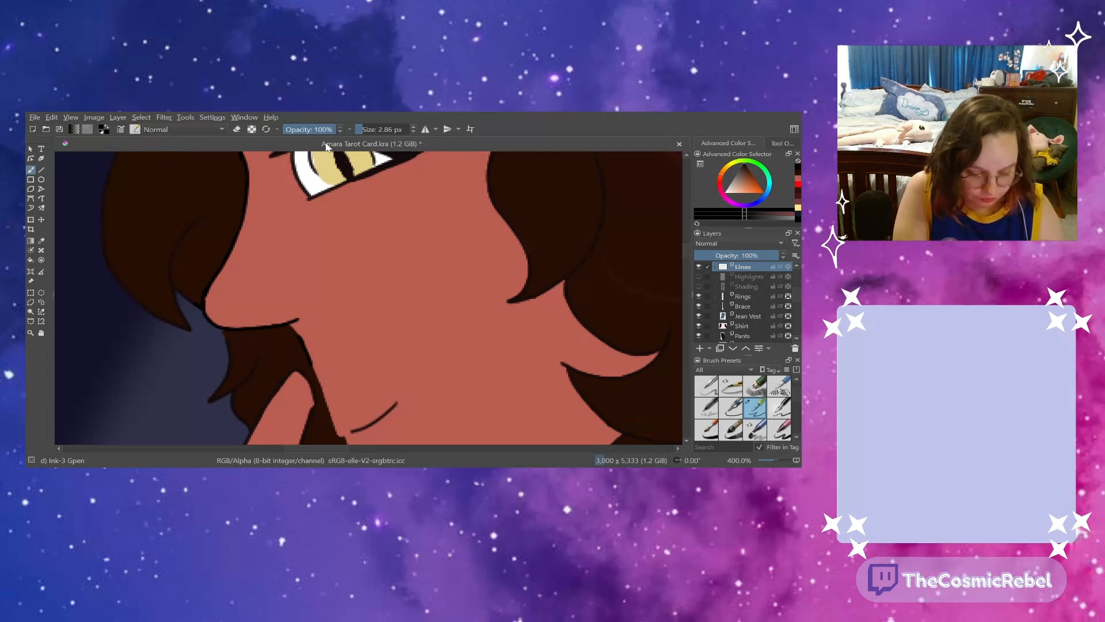
{"action": "left_click", "coordinate": [236, 129]}
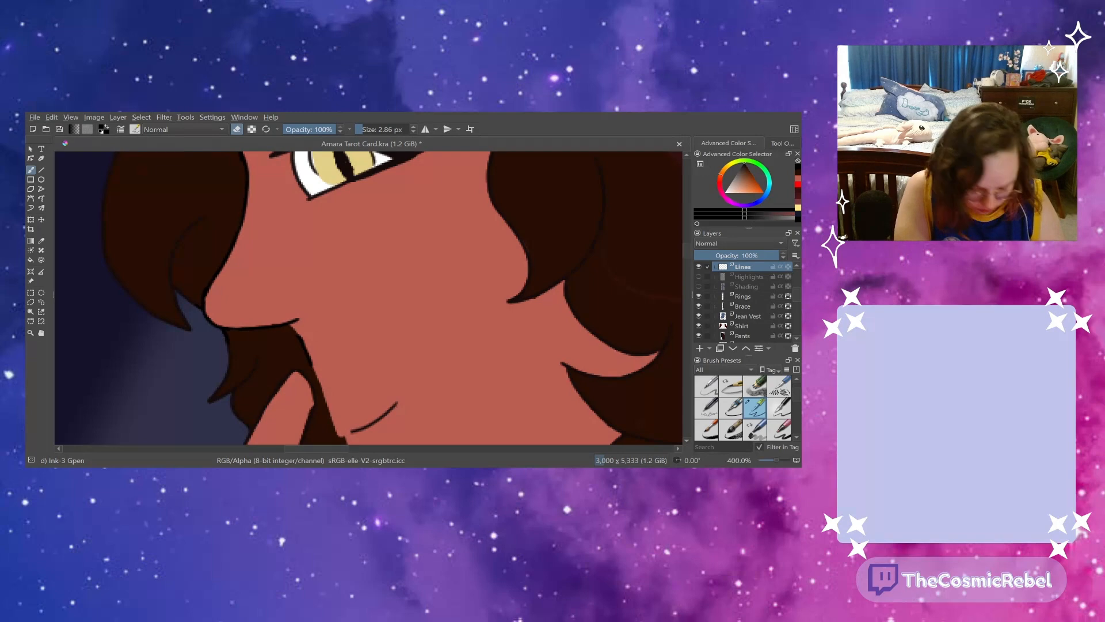
{"action": "scroll", "coordinate": [682, 256], "scroll_direction": "down", "scroll_amount": 6}
{"action": "scroll", "coordinate": [678, 258], "scroll_direction": "up", "scroll_amount": 3}
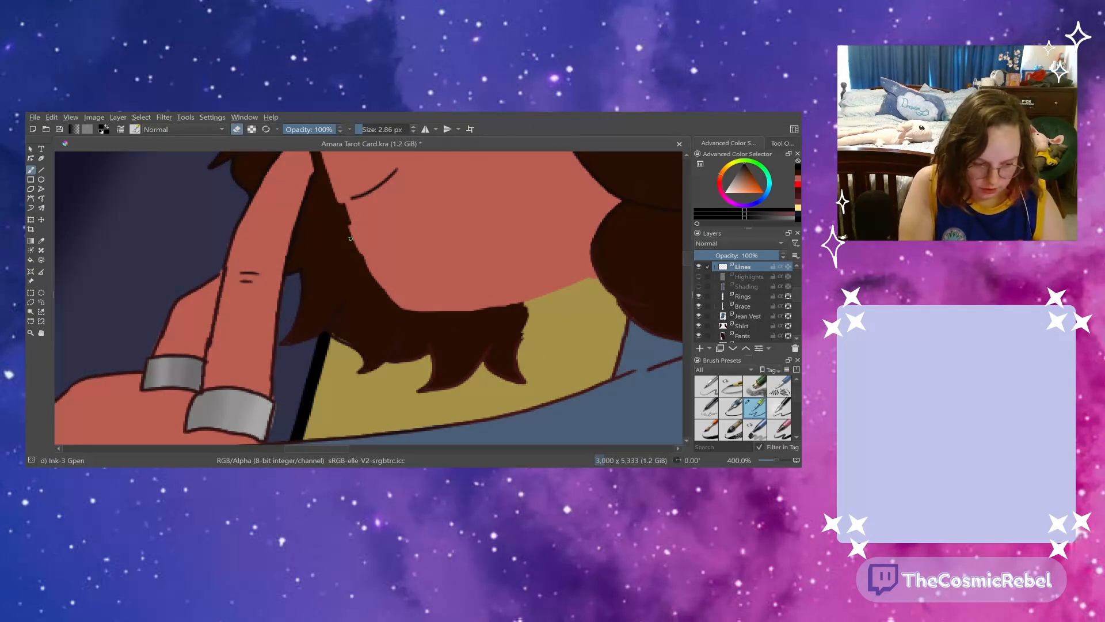
{"action": "scroll", "coordinate": [686, 257], "scroll_direction": "up", "scroll_amount": 3}
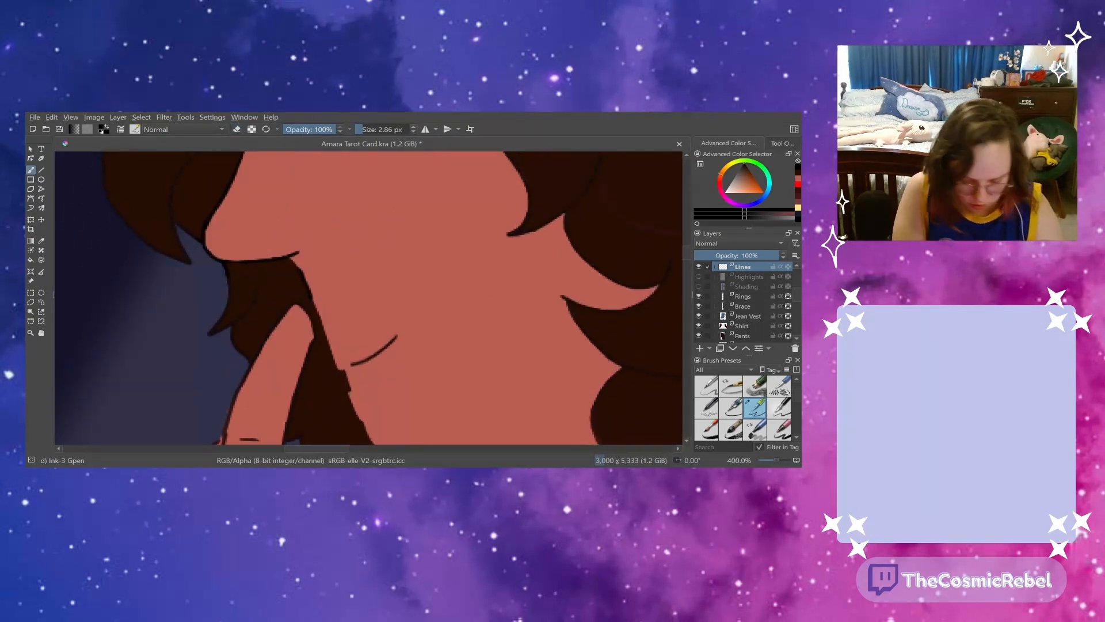
{"action": "scroll", "coordinate": [682, 251], "scroll_direction": "down", "scroll_amount": 4}
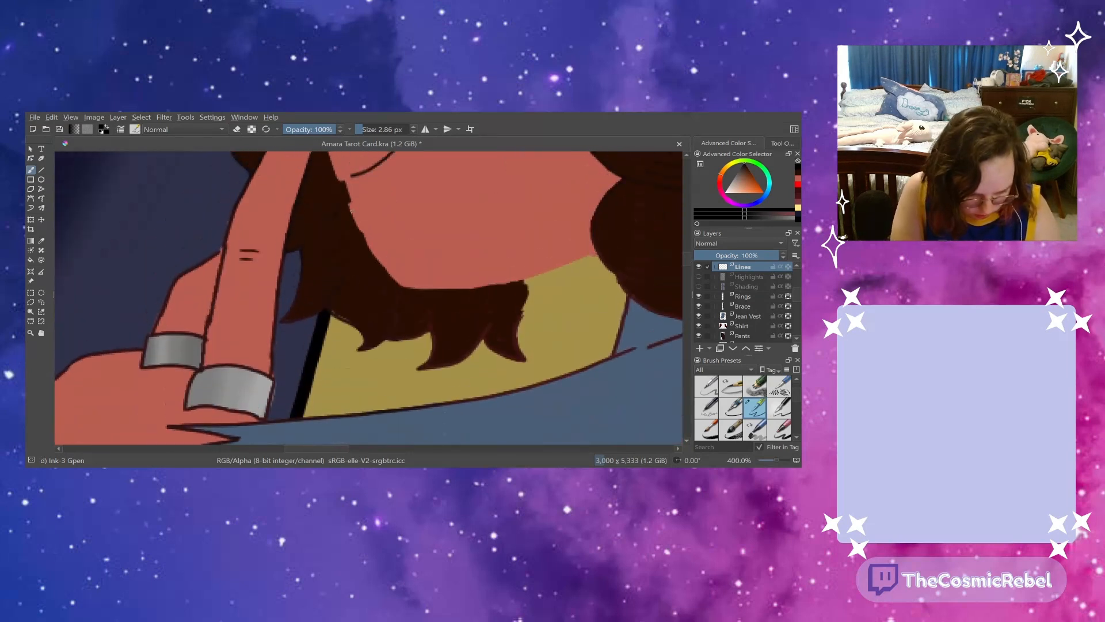
{"action": "mouse_move", "coordinate": [348, 202]}
{"action": "left_mouse_down"}
{"action": "mouse_move", "coordinate": [407, 287]}
{"action": "mouse_move", "coordinate": [520, 280]}
{"action": "mouse_move", "coordinate": [597, 251]}
{"action": "left_mouse_up"}
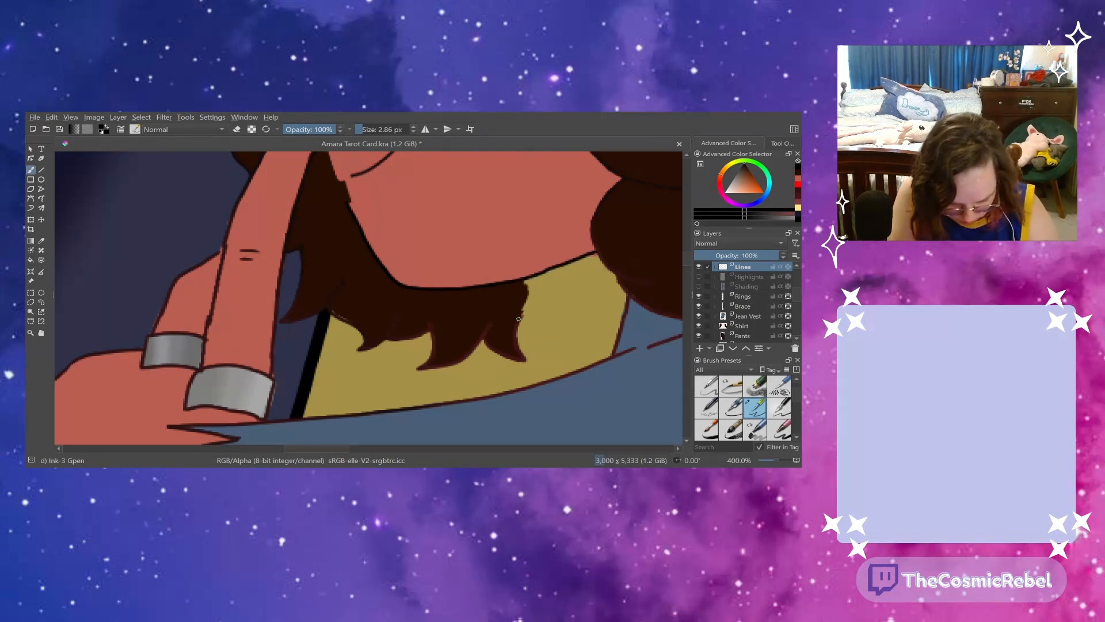
- Outline a new curved, pointed beard tuft in black beneath the jawline, at the end of the beard nearest the neck
{"action": "left_click_drag", "start_coordinate": [521, 312], "coordinate": [525, 278]}
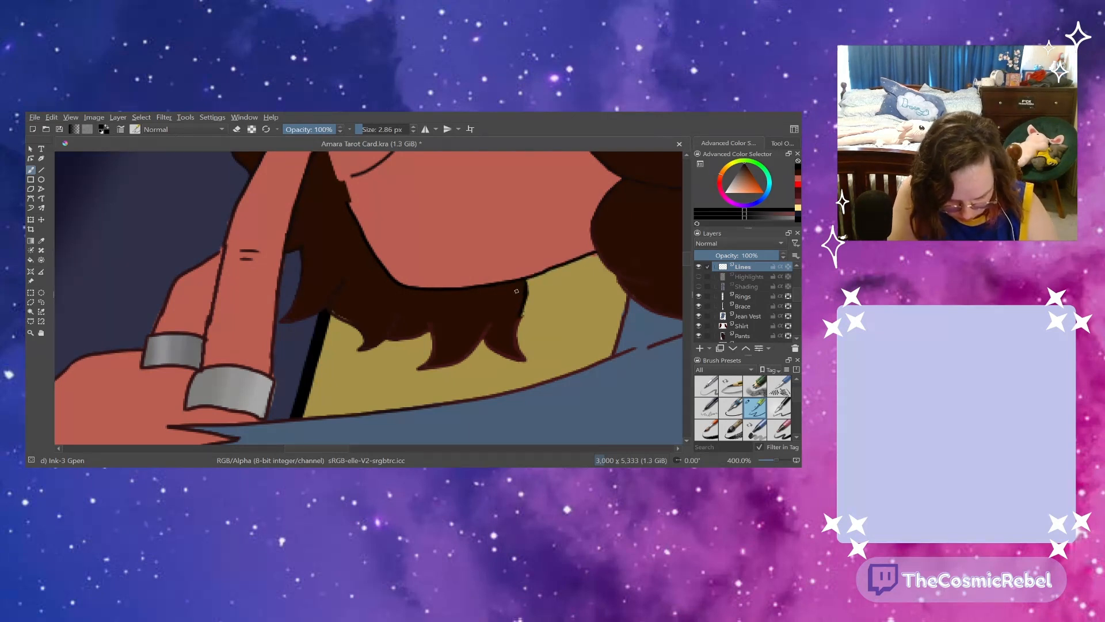
{"action": "key", "text": "e"}
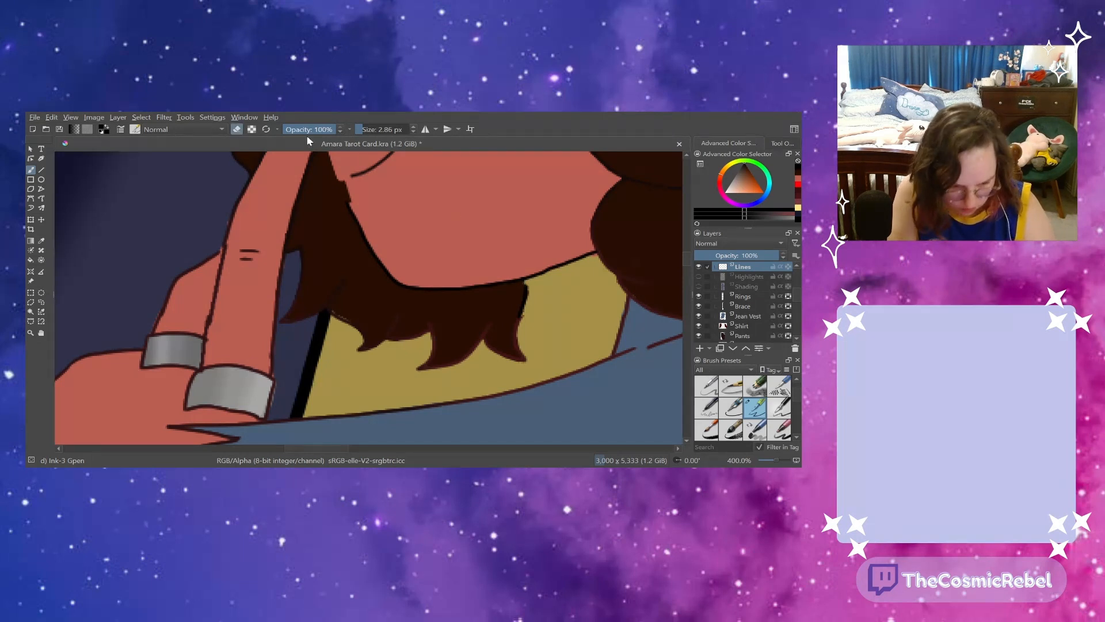
{"action": "left_click", "coordinate": [237, 129]}
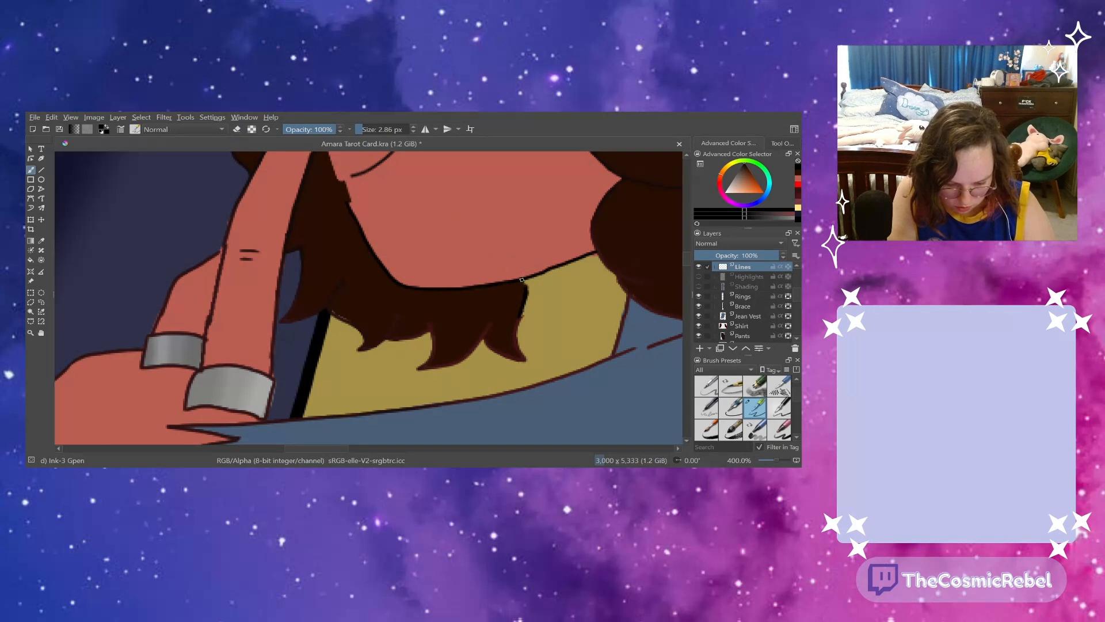
{"action": "mouse_move", "coordinate": [526, 293]}
{"action": "left_mouse_down"}
{"action": "mouse_move", "coordinate": [532, 331]}
{"action": "mouse_move", "coordinate": [559, 308]}
{"action": "mouse_move", "coordinate": [554, 264]}
{"action": "left_mouse_up"}
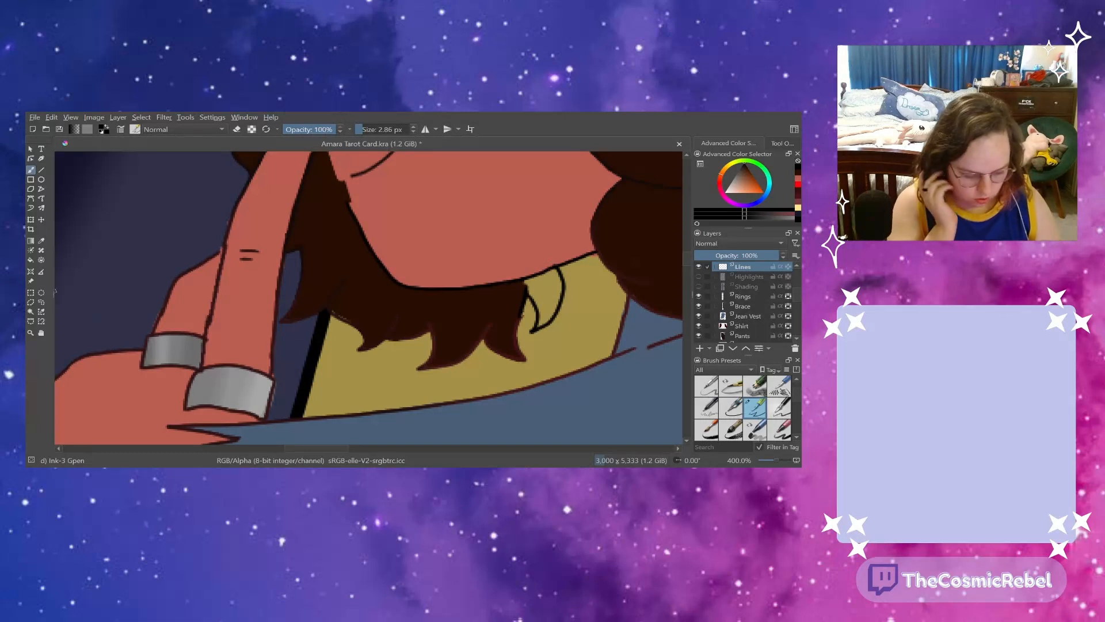
- Fill the new beard tuft with the sampled dark brown on the Hair layer
{"action": "left_click", "coordinate": [41, 240]}
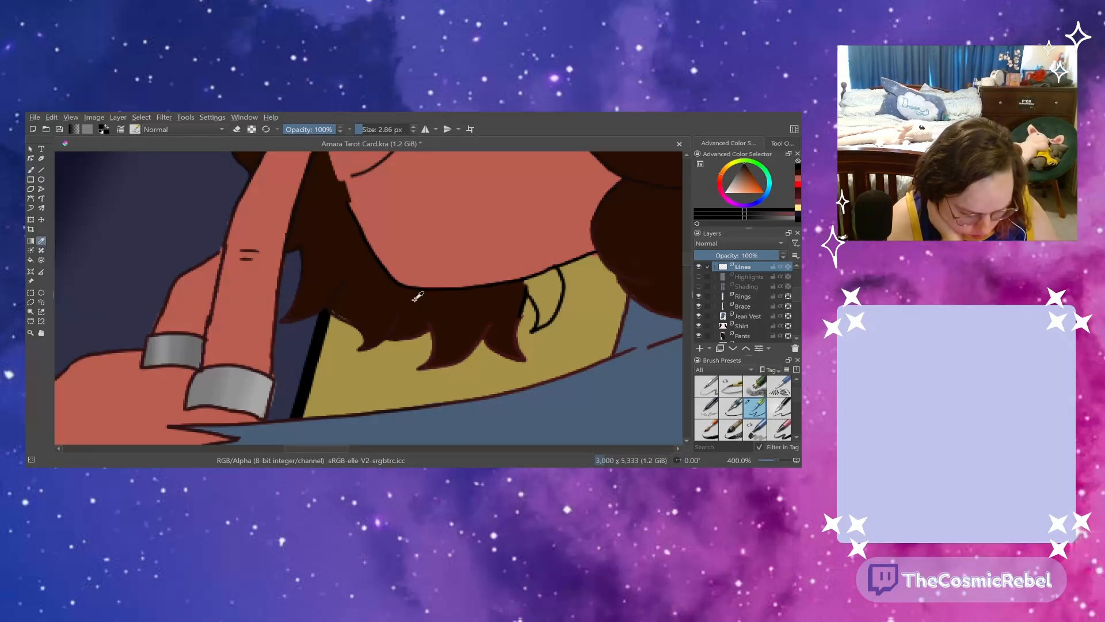
{"action": "left_click", "coordinate": [30, 170]}
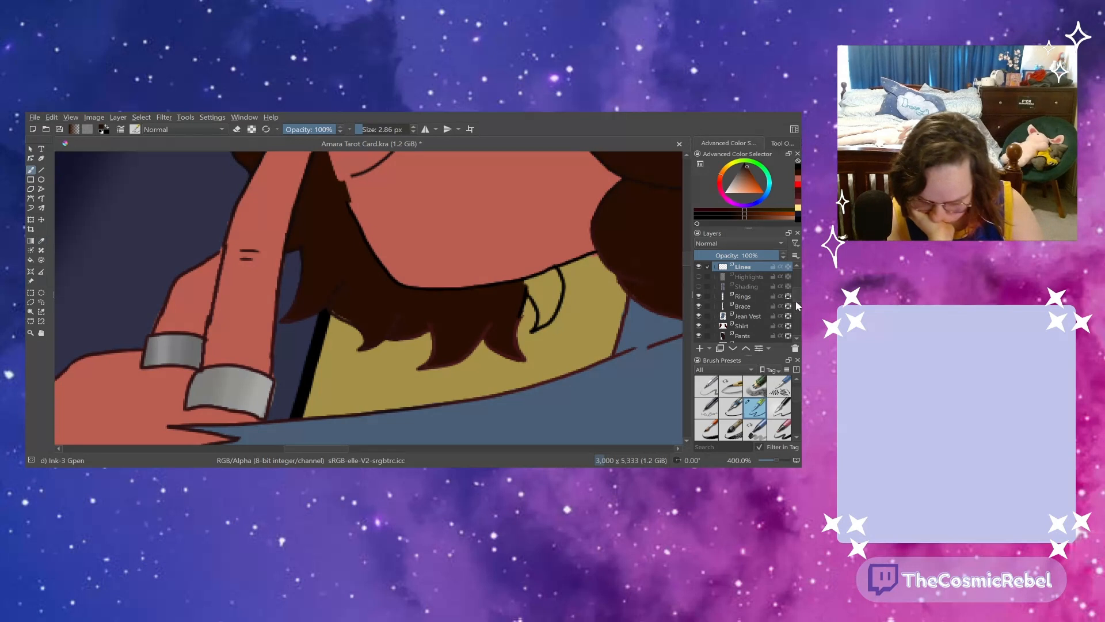
{"action": "scroll", "coordinate": [796, 302], "scroll_direction": "down", "scroll_amount": 5}
{"action": "scroll", "coordinate": [792, 311], "scroll_direction": "up", "scroll_amount": 1}
{"action": "left_click", "coordinate": [765, 274]}
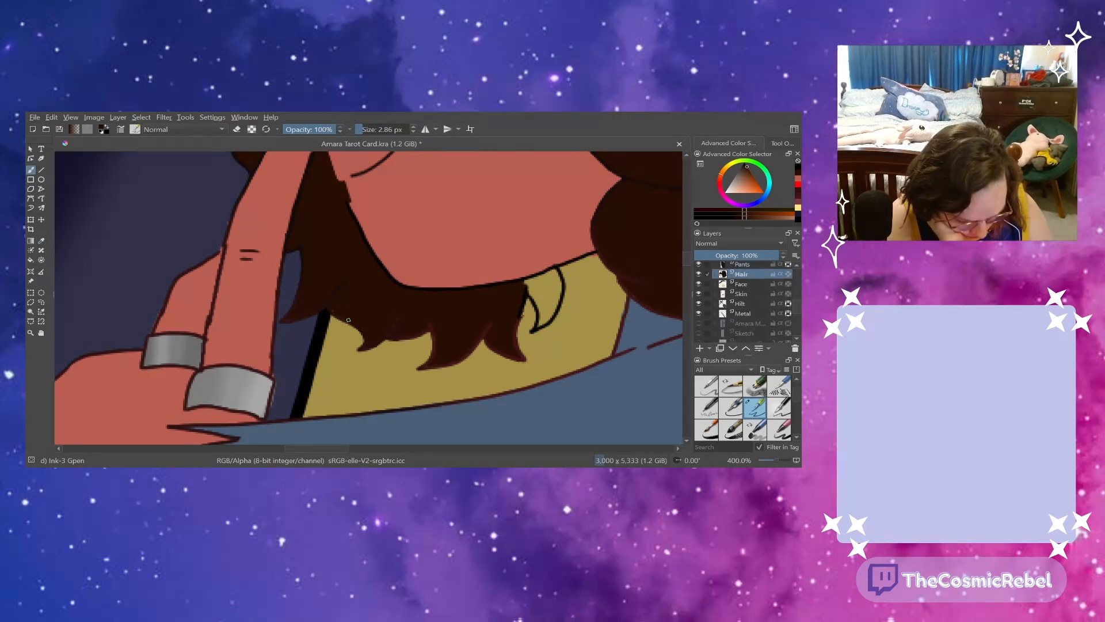
{"action": "mouse_move", "coordinate": [542, 323]}
{"action": "left_mouse_down"}
{"action": "mouse_move", "coordinate": [557, 272]}
{"action": "mouse_move", "coordinate": [561, 290]}
{"action": "mouse_move", "coordinate": [539, 278]}
{"action": "mouse_move", "coordinate": [543, 316]}
{"action": "mouse_move", "coordinate": [533, 297]}
{"action": "mouse_move", "coordinate": [539, 283]}
{"action": "mouse_move", "coordinate": [553, 285]}
{"action": "left_mouse_up"}
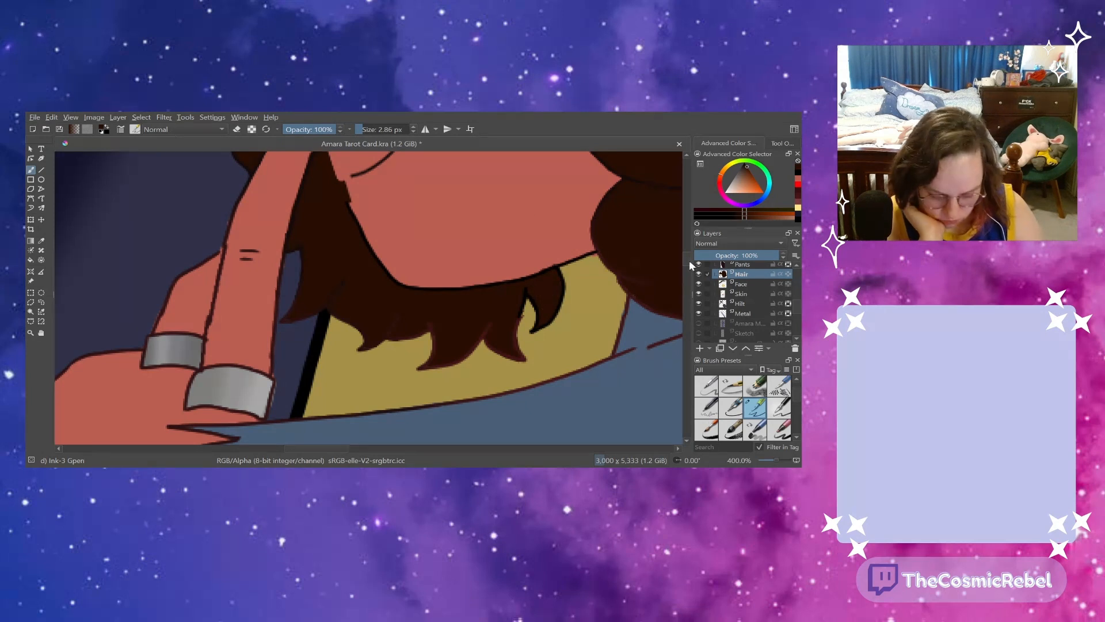
- Draw the lip profile in black on the Lines layer, from beneath the nose down to the start of the jawline
{"action": "scroll", "coordinate": [683, 254], "scroll_direction": "up", "scroll_amount": 5}
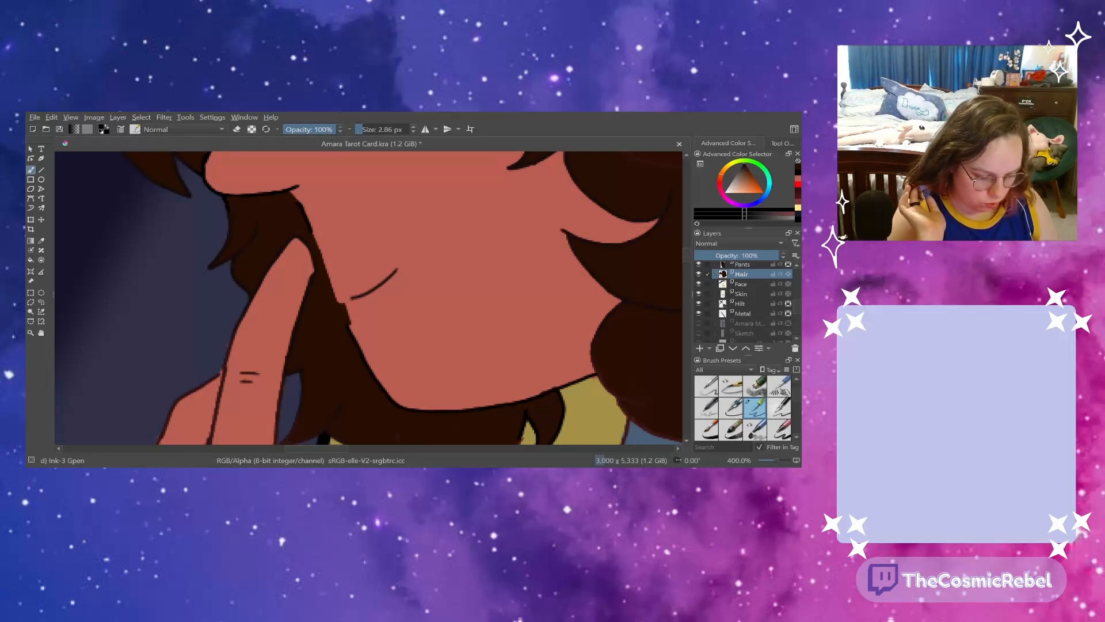
{"action": "scroll", "coordinate": [797, 298], "scroll_direction": "up", "scroll_amount": 4}
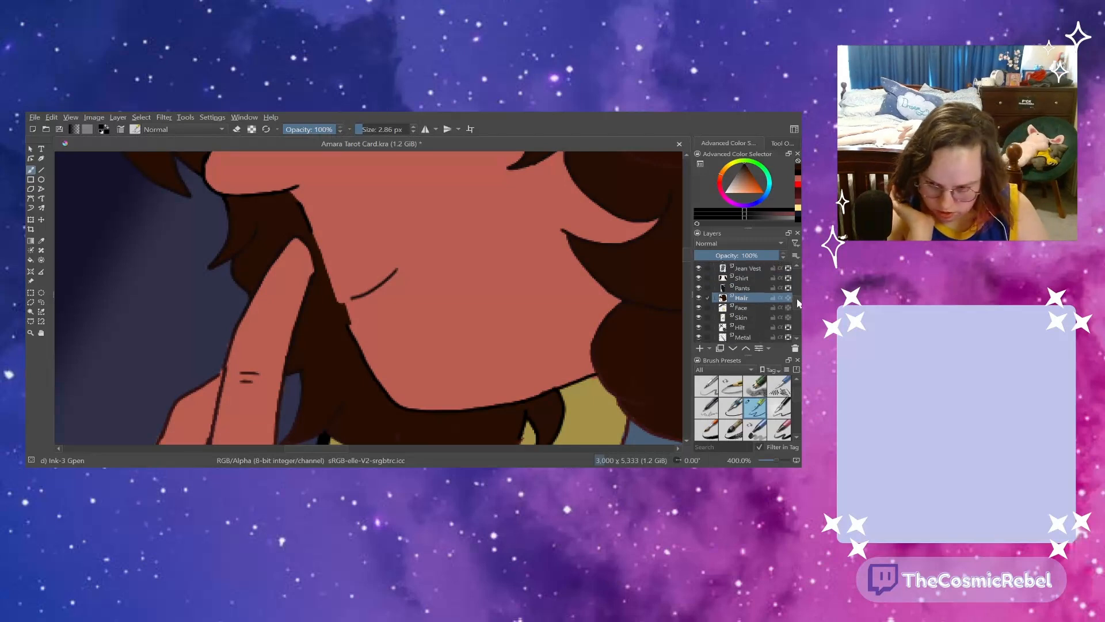
{"action": "scroll", "coordinate": [793, 289], "scroll_direction": "up", "scroll_amount": 1}
{"action": "left_click", "coordinate": [743, 283]}
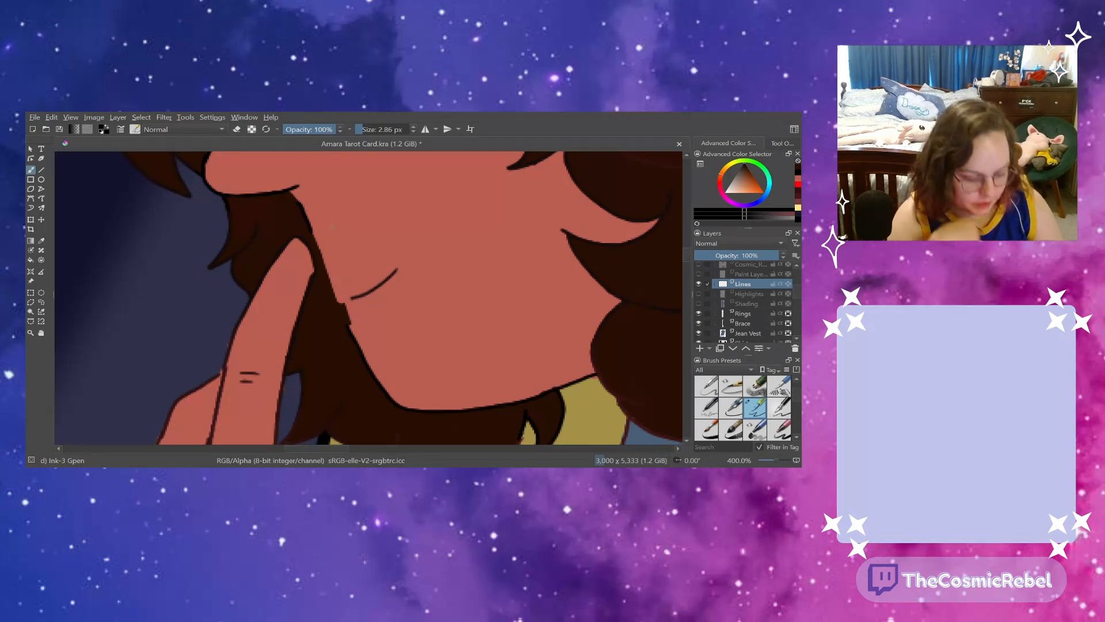
{"action": "mouse_move", "coordinate": [320, 227]}
{"action": "left_mouse_down"}
{"action": "mouse_move", "coordinate": [322, 270]}
{"action": "mouse_move", "coordinate": [341, 288]}
{"action": "mouse_move", "coordinate": [348, 326]}
{"action": "left_mouse_up"}
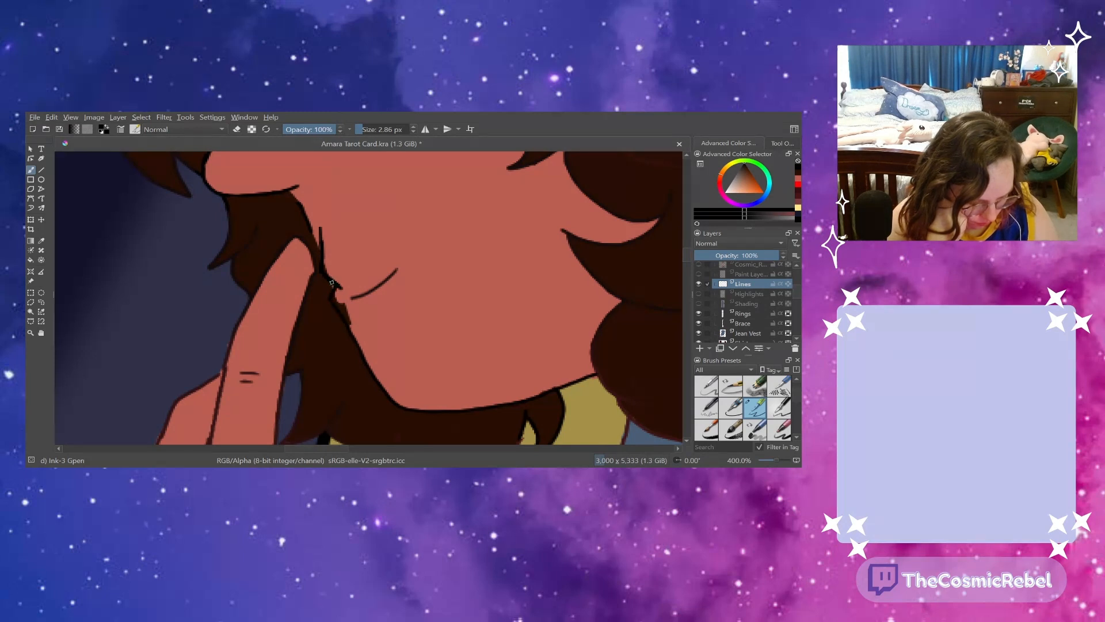
{"action": "left_click_drag", "start_coordinate": [308, 225], "coordinate": [319, 250]}
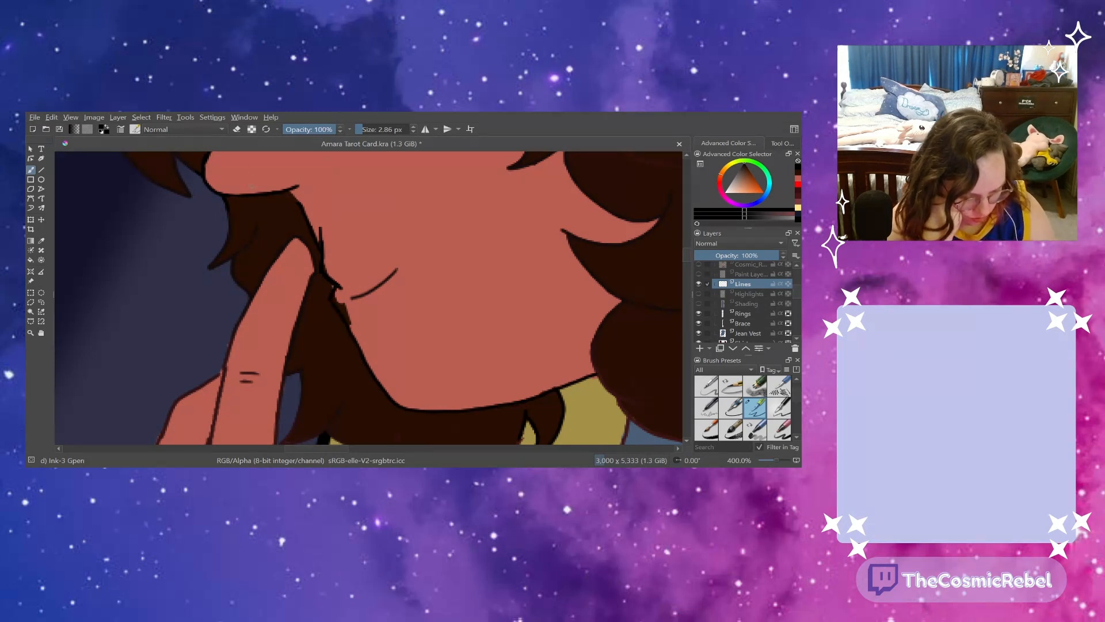
{"action": "left_click_drag", "start_coordinate": [293, 190], "coordinate": [296, 200]}
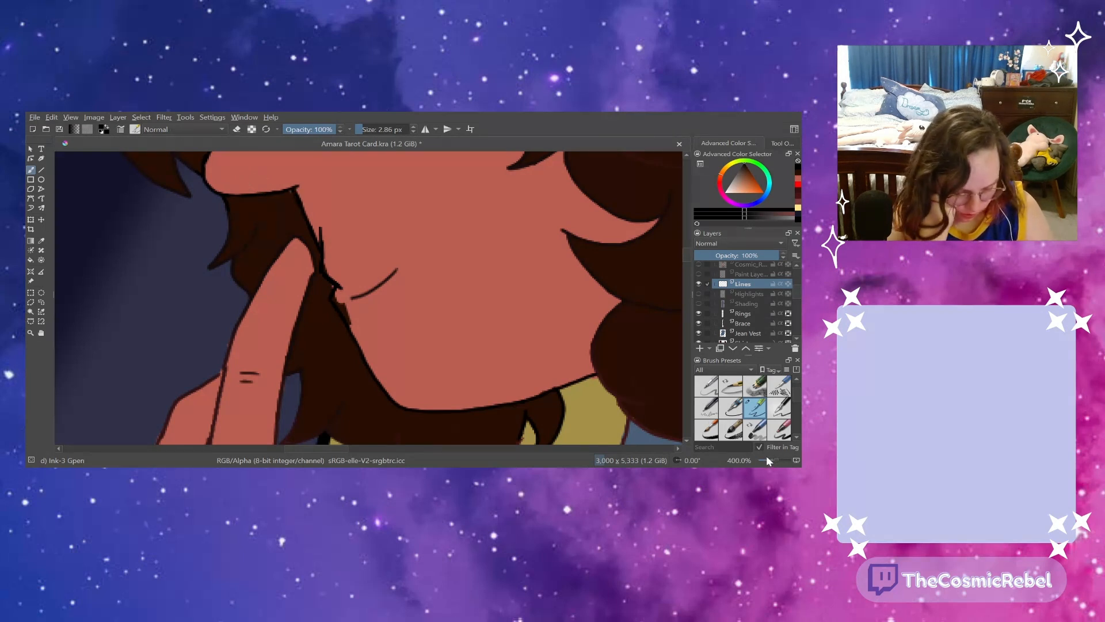
- Erase the old curved mouth line on the cheek from the Lines layer
{"action": "left_click_drag", "start_coordinate": [775, 456], "coordinate": [776, 455]}
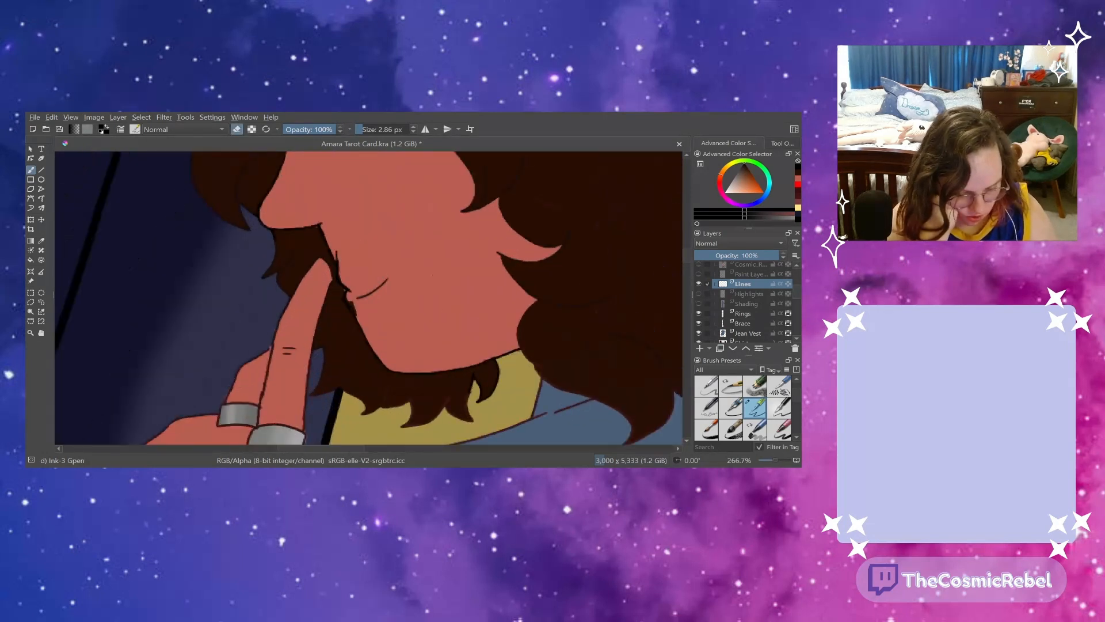
{"action": "left_click_drag", "start_coordinate": [387, 281], "coordinate": [369, 295]}
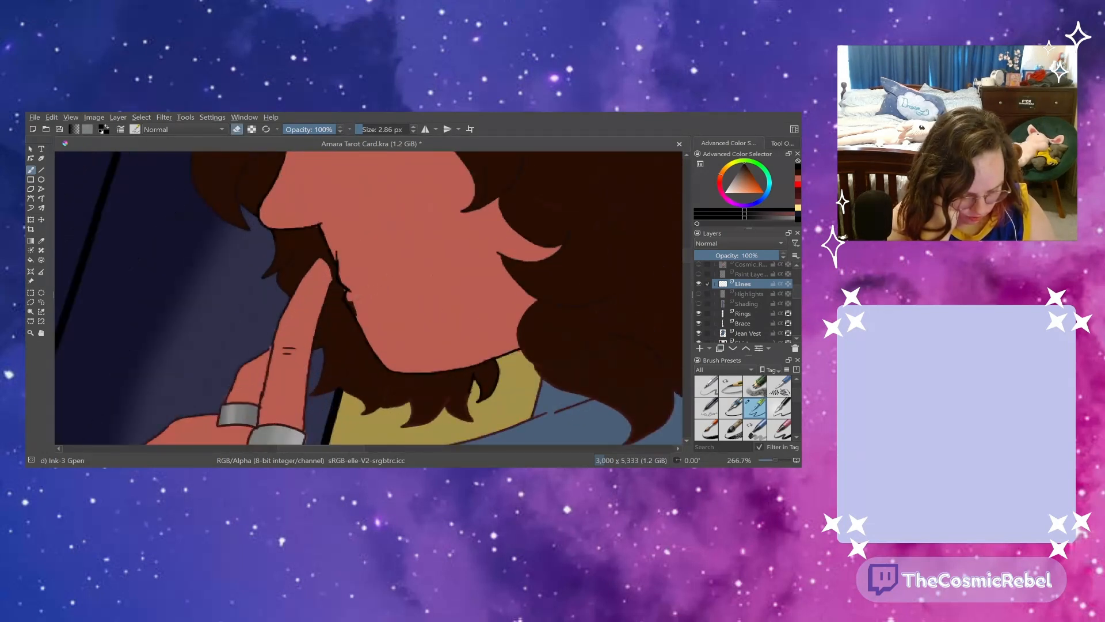
- Hide the Hair and Skin layers and the Background group to isolate the face's line art
{"action": "scroll", "coordinate": [795, 302], "scroll_direction": "down", "scroll_amount": 5}
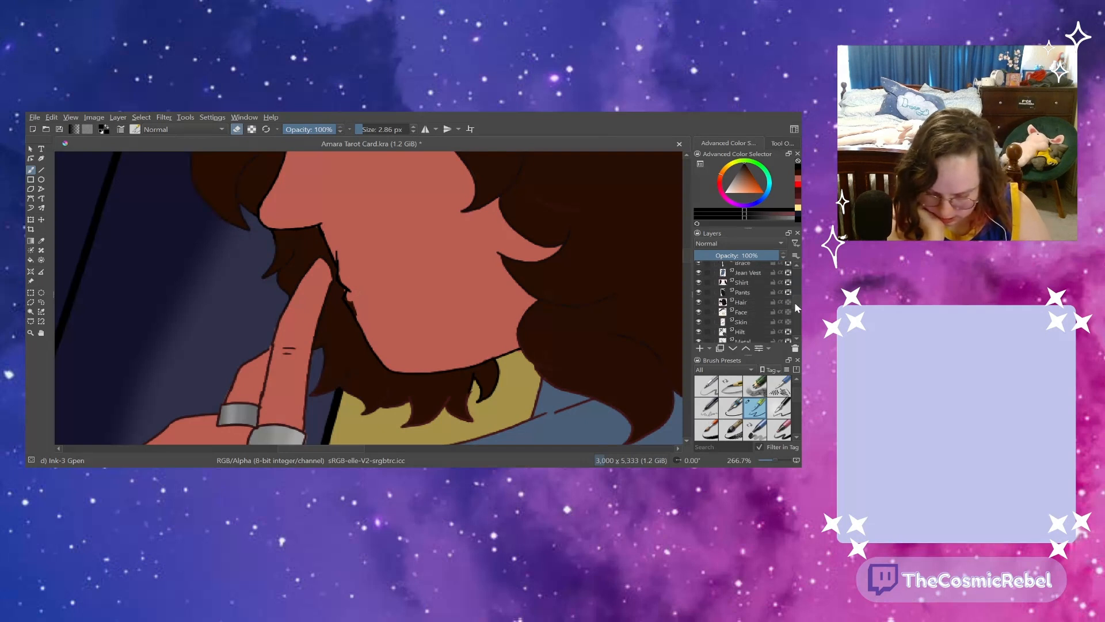
{"action": "left_click", "coordinate": [699, 276]}
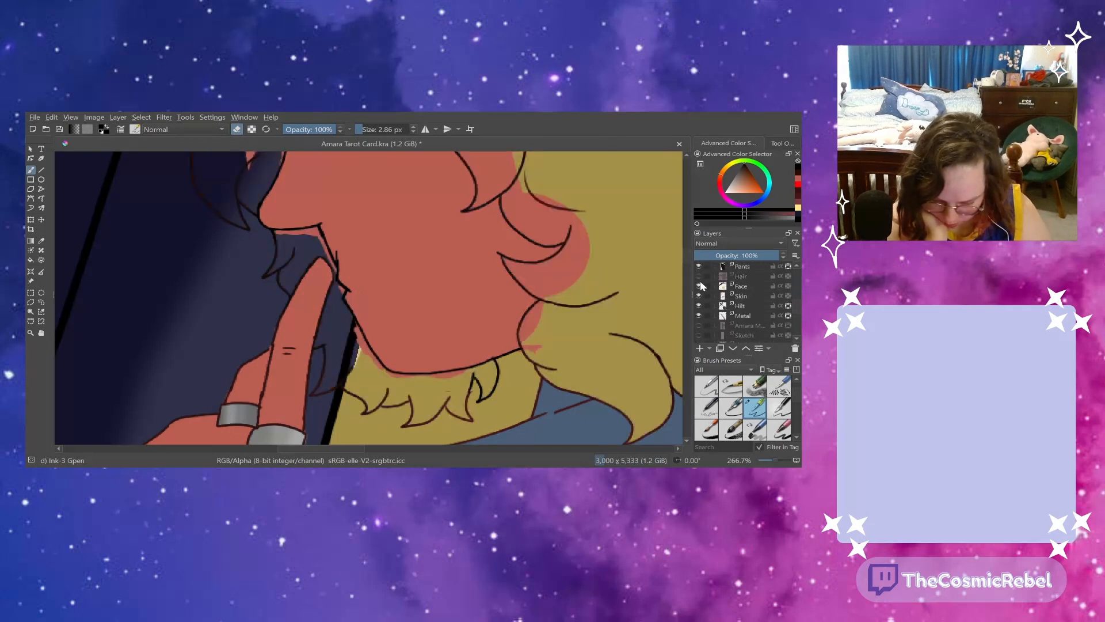
{"action": "left_click", "coordinate": [699, 296]}
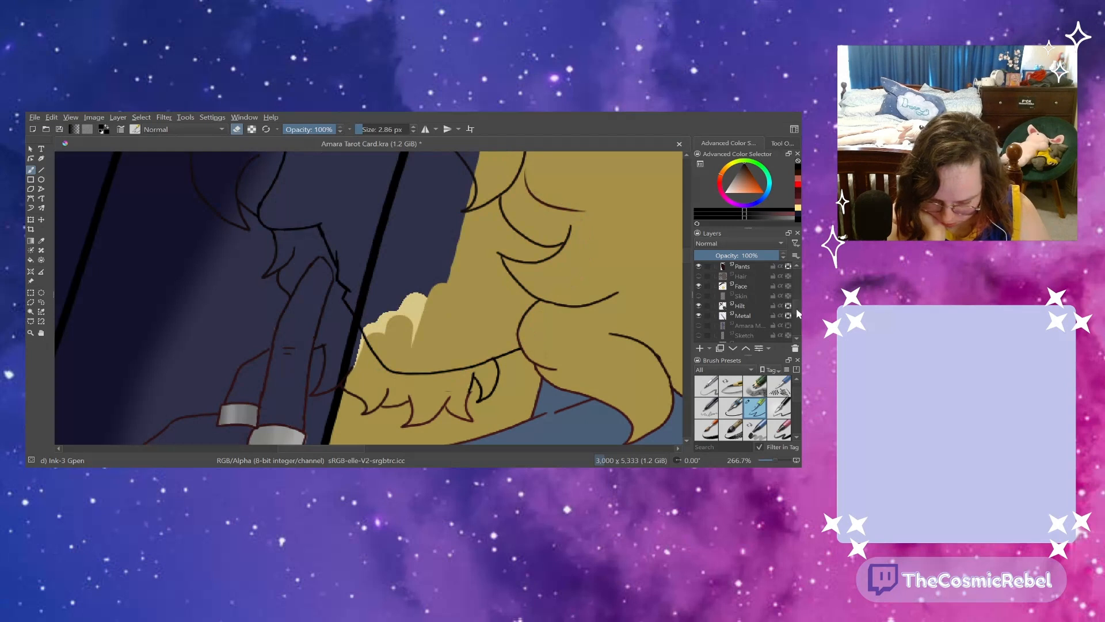
{"action": "scroll", "coordinate": [702, 317], "scroll_direction": "down", "scroll_amount": 3}
{"action": "left_click_drag", "start_coordinate": [794, 320], "coordinate": [794, 314]}
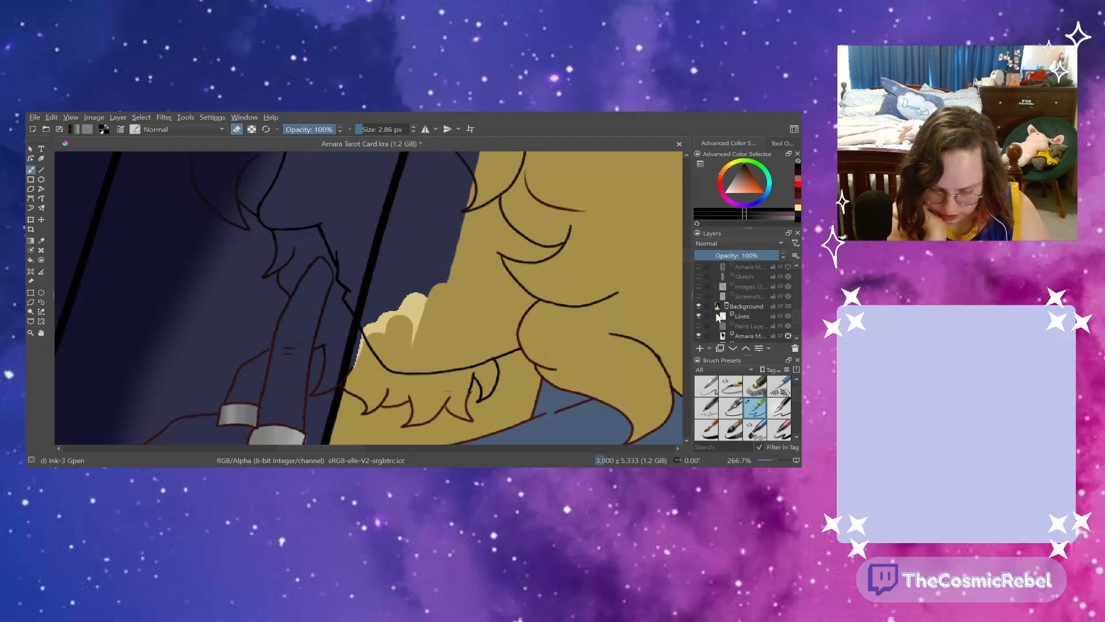
{"action": "left_click", "coordinate": [726, 309]}
{"action": "left_click", "coordinate": [697, 308]}
{"action": "left_click", "coordinate": [696, 307]}
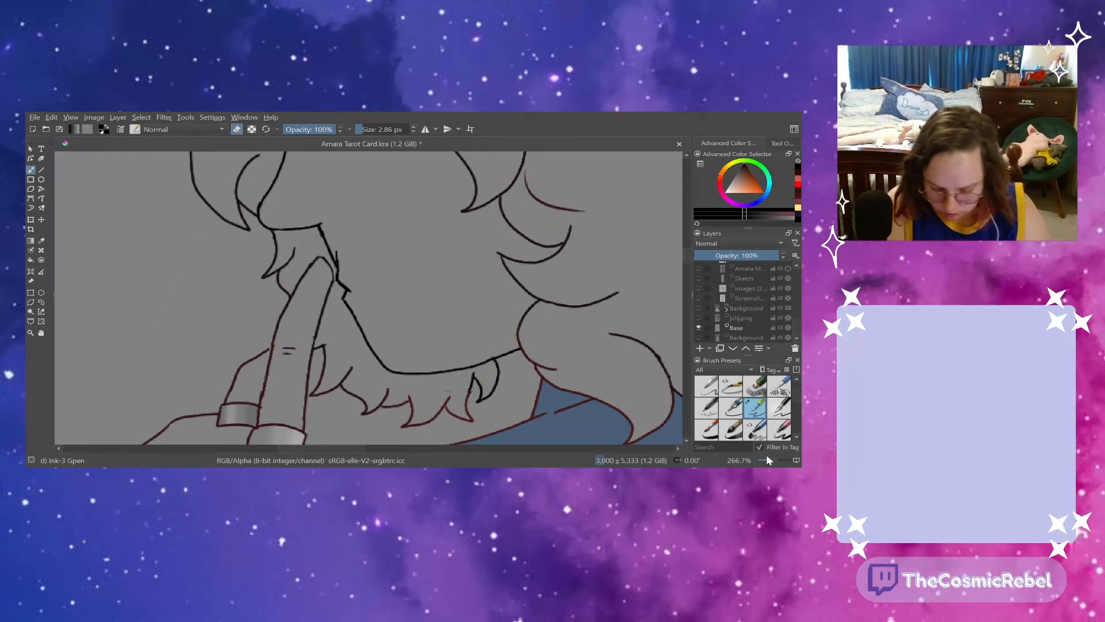
{"action": "left_click_drag", "start_coordinate": [775, 459], "coordinate": [769, 461]}
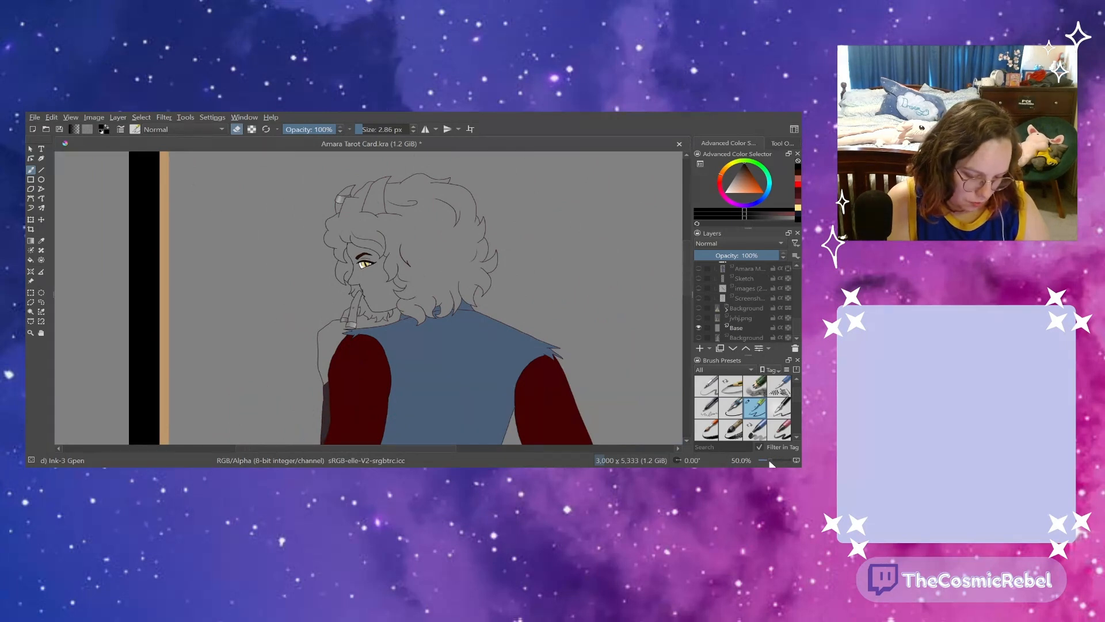
- Erase the lip profile between the nose base and the upper end of the jawline from the face's line art
{"action": "scroll", "coordinate": [772, 460], "scroll_direction": "up", "scroll_amount": 1}
{"action": "scroll", "coordinate": [772, 461], "scroll_direction": "up", "scroll_amount": 2}
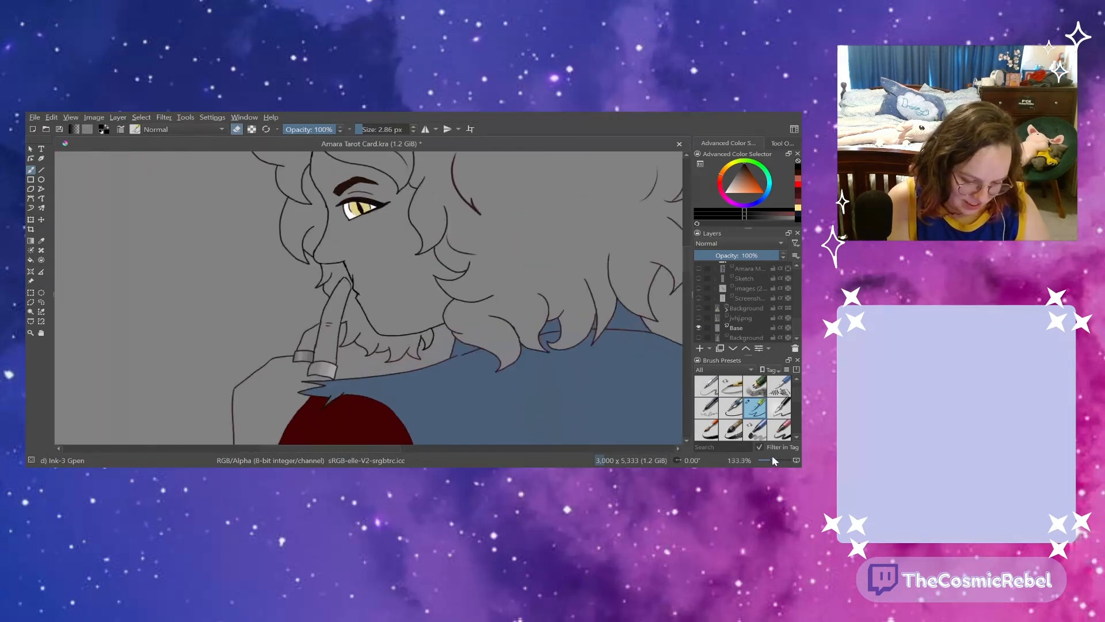
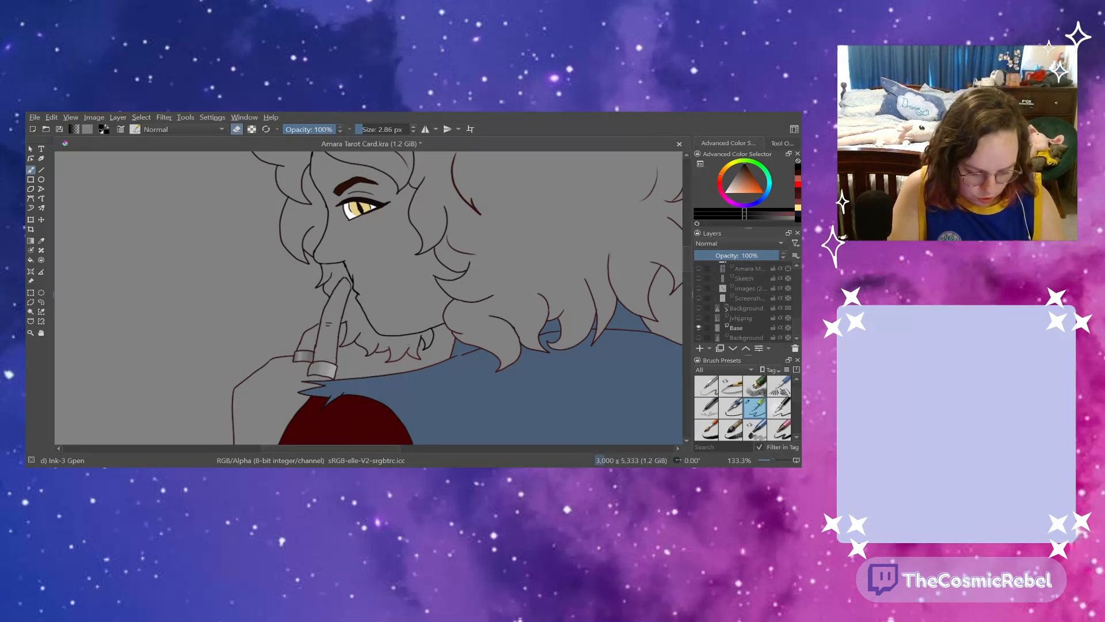
{"action": "left_click_drag", "start_coordinate": [772, 460], "coordinate": [777, 460]}
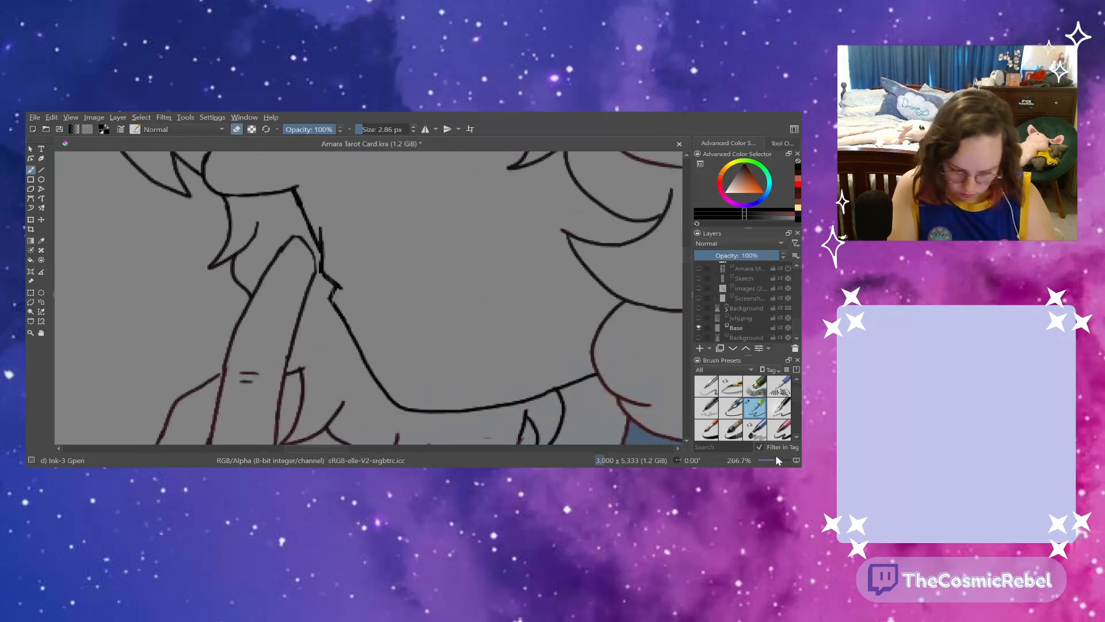
{"action": "mouse_move", "coordinate": [320, 230]}
{"action": "left_mouse_down"}
{"action": "mouse_move", "coordinate": [323, 275]}
{"action": "mouse_move", "coordinate": [342, 287]}
{"action": "left_mouse_up"}
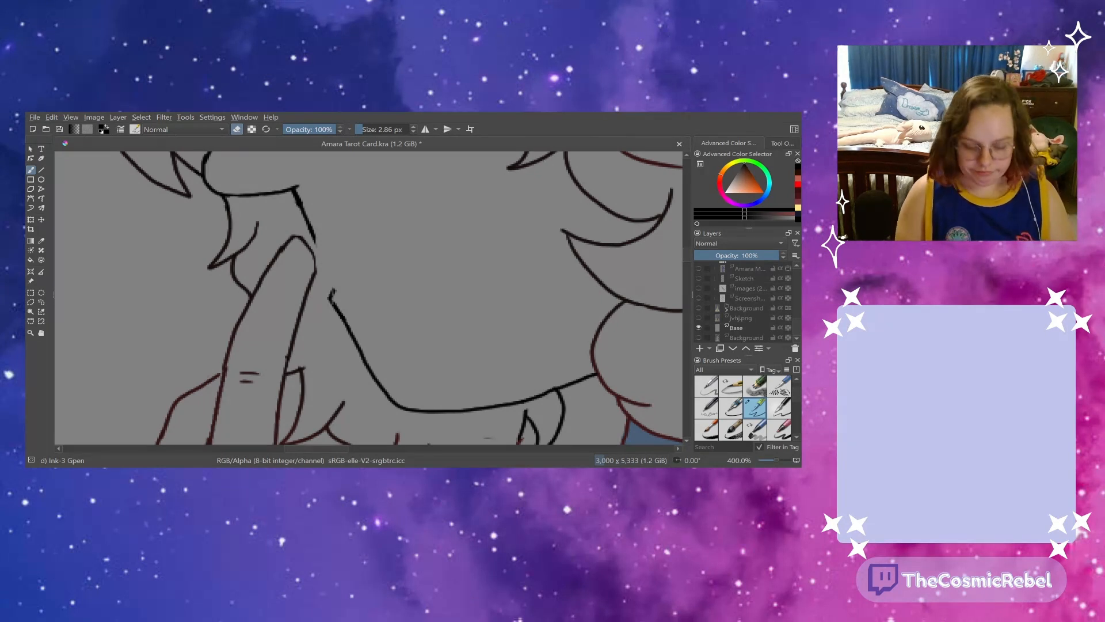
{"action": "mouse_move", "coordinate": [314, 238]}
{"action": "left_mouse_down"}
{"action": "mouse_move", "coordinate": [310, 227]}
{"action": "mouse_move", "coordinate": [314, 236]}
{"action": "left_mouse_up"}
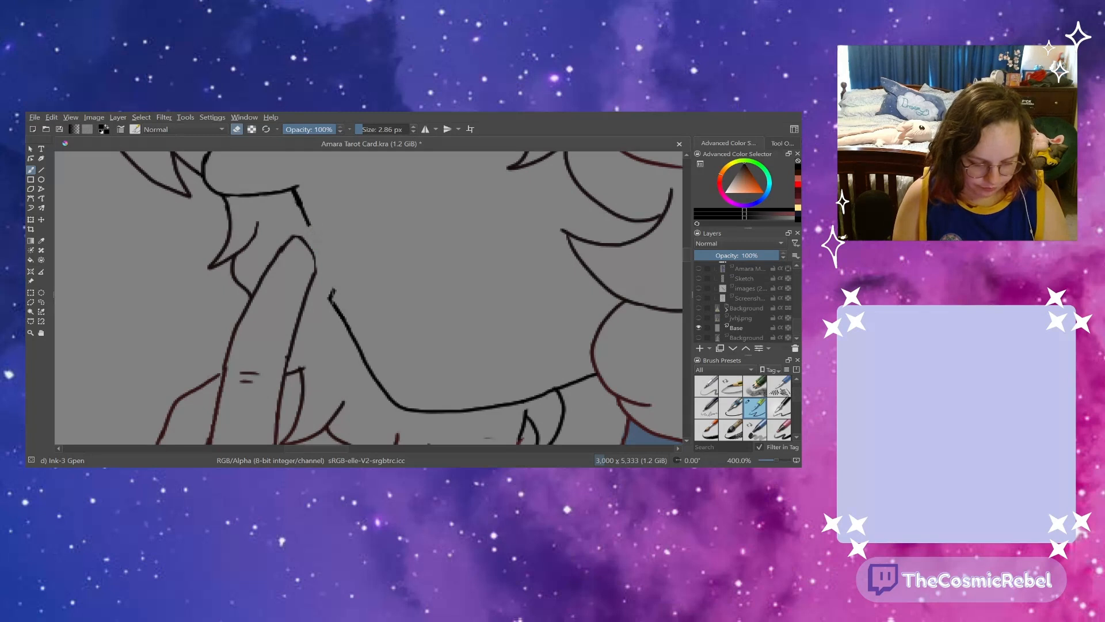
{"action": "left_click_drag", "start_coordinate": [331, 289], "coordinate": [331, 306]}
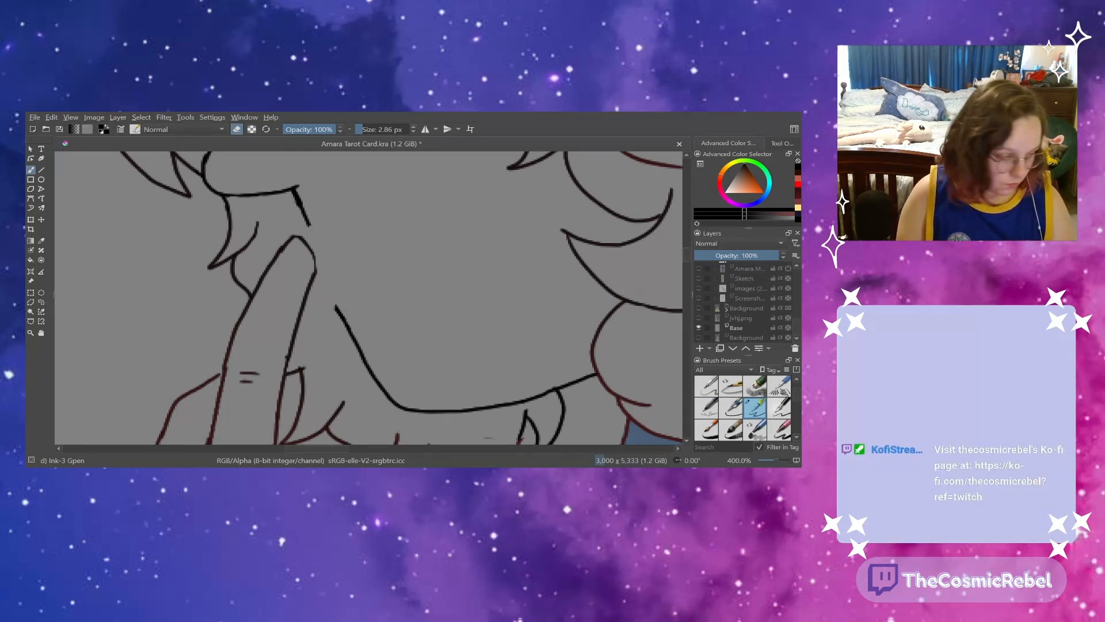
- Redraw the lips in black with a short mouth line, joining the upper-lip profile to the jawline
{"action": "left_click", "coordinate": [236, 130]}
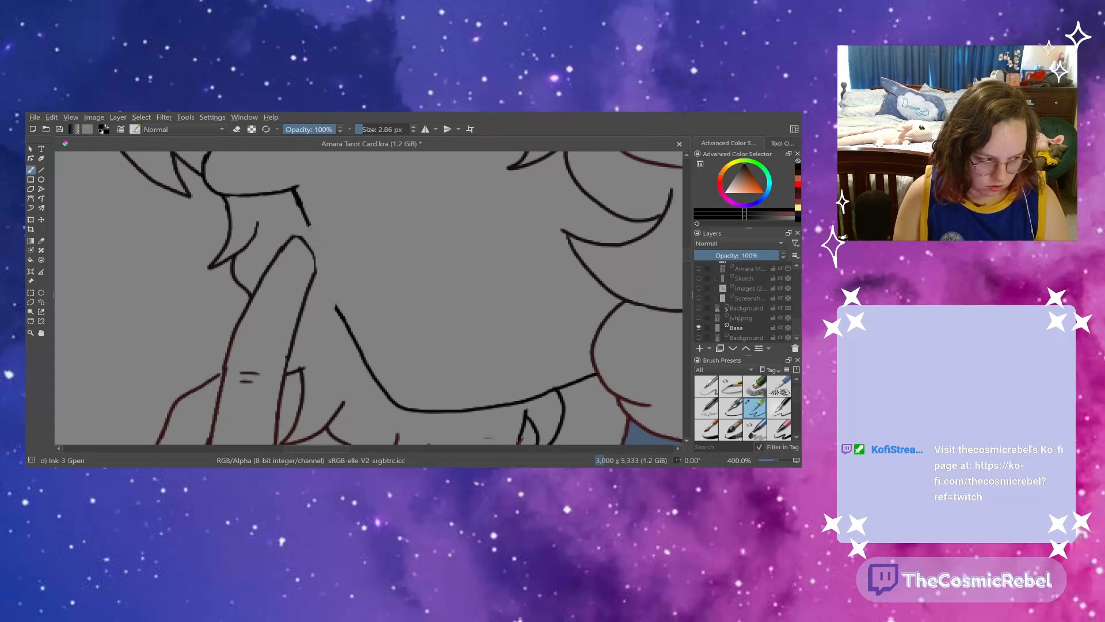
{"action": "left_click_drag", "start_coordinate": [308, 224], "coordinate": [328, 260]}
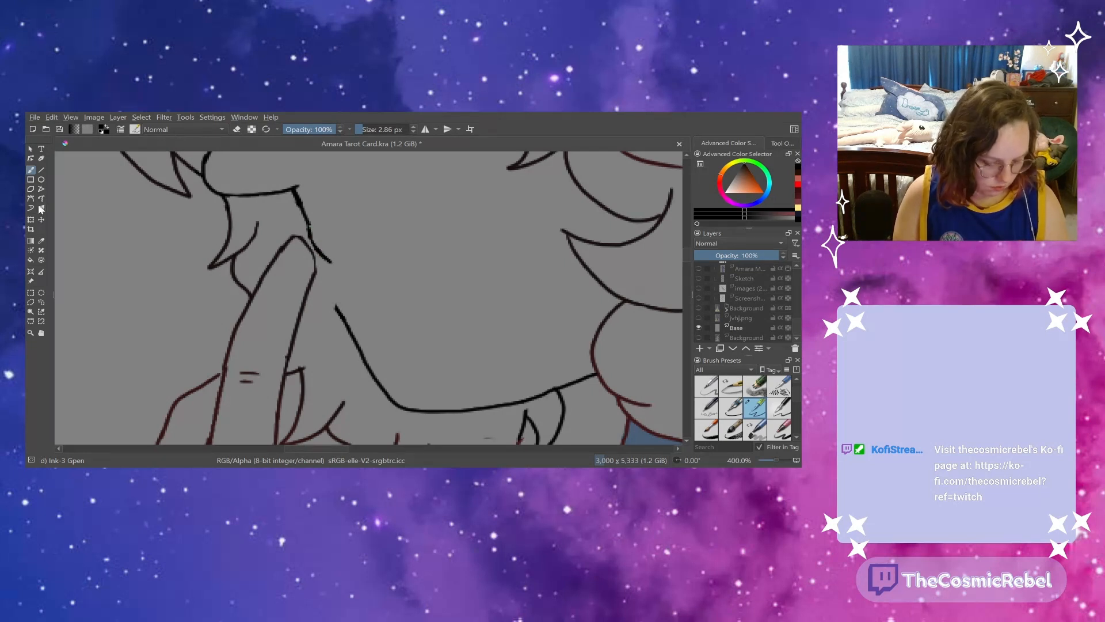
{"action": "key", "text": "minus"}
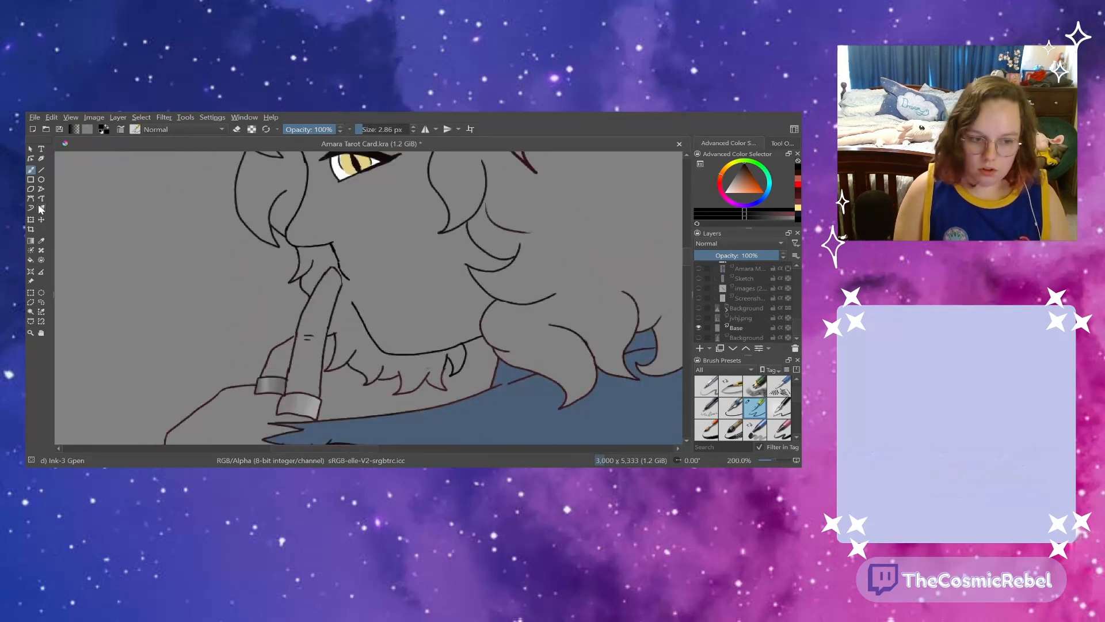
{"action": "left_click_drag", "start_coordinate": [775, 457], "coordinate": [778, 457]}
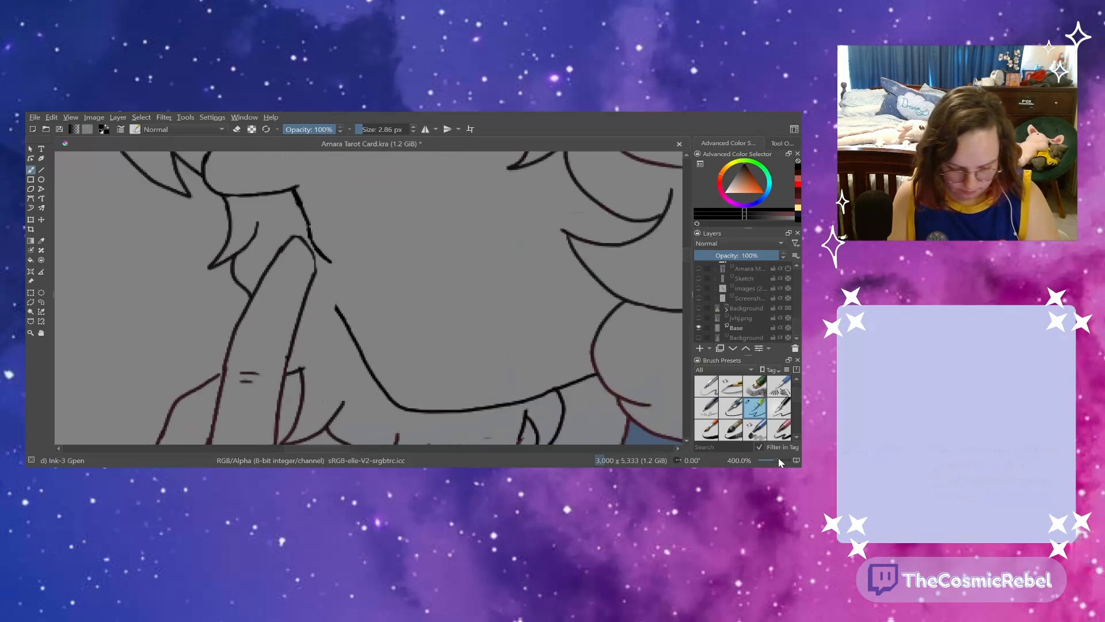
{"action": "key", "text": "ctrl+z"}
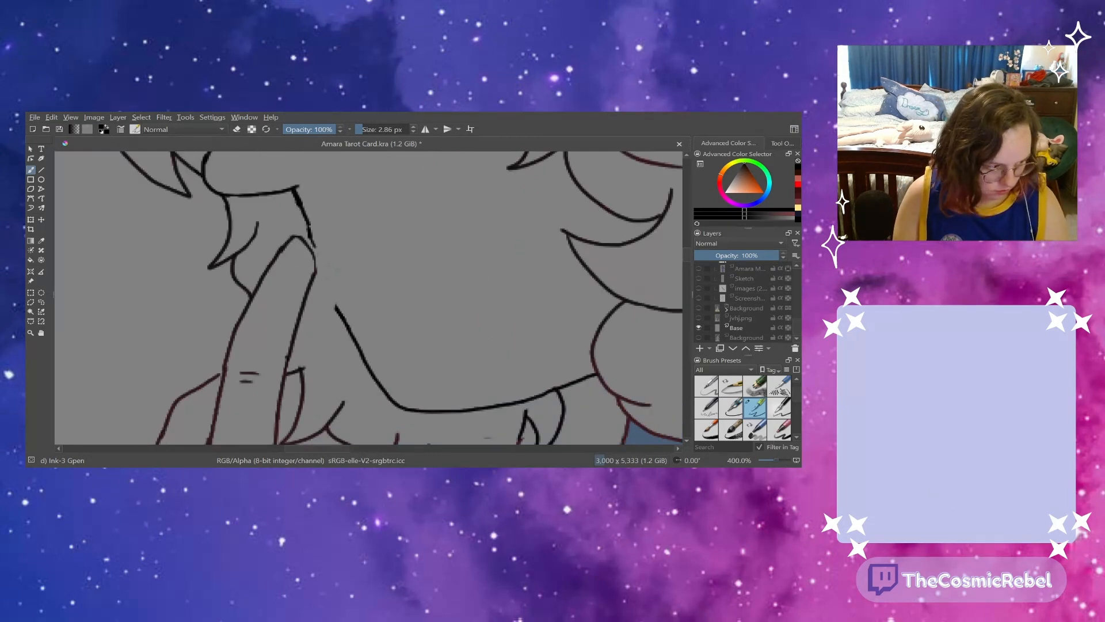
{"action": "left_click_drag", "start_coordinate": [315, 261], "coordinate": [348, 269]}
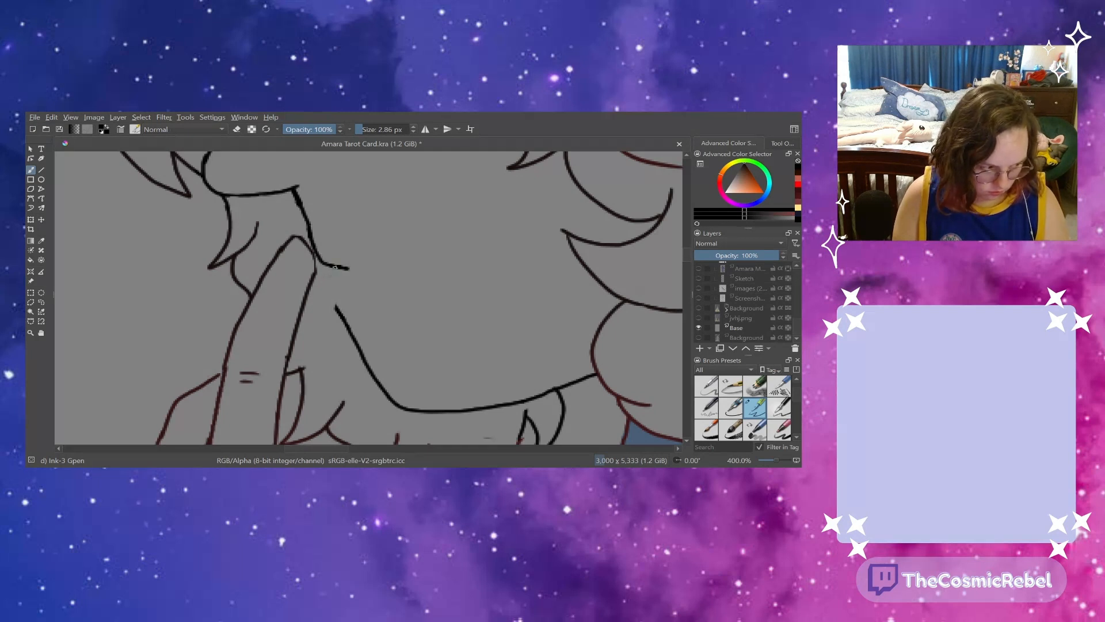
{"action": "mouse_move", "coordinate": [334, 266]}
{"action": "left_mouse_down"}
{"action": "mouse_move", "coordinate": [324, 293]}
{"action": "mouse_move", "coordinate": [335, 305]}
{"action": "left_mouse_up"}
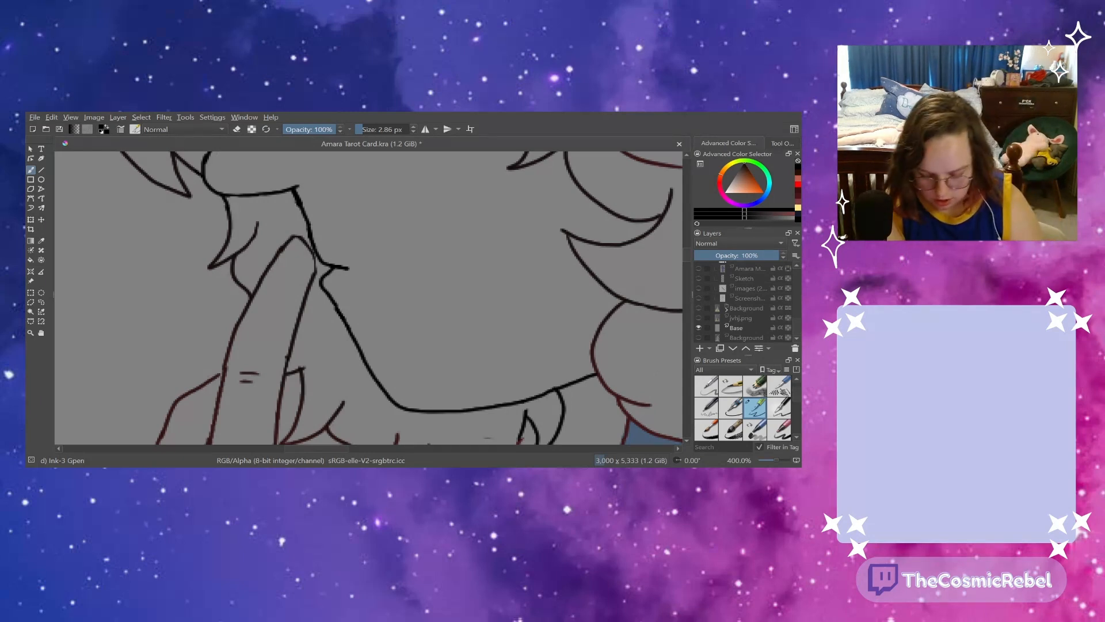
- Replace the short mouth line with a longer stroke slanting up into the cheek, and retrace the lower lip
{"action": "mouse_move", "coordinate": [776, 460]}
{"action": "left_mouse_down"}
{"action": "mouse_move", "coordinate": [767, 458]}
{"action": "mouse_move", "coordinate": [778, 457]}
{"action": "left_mouse_up"}
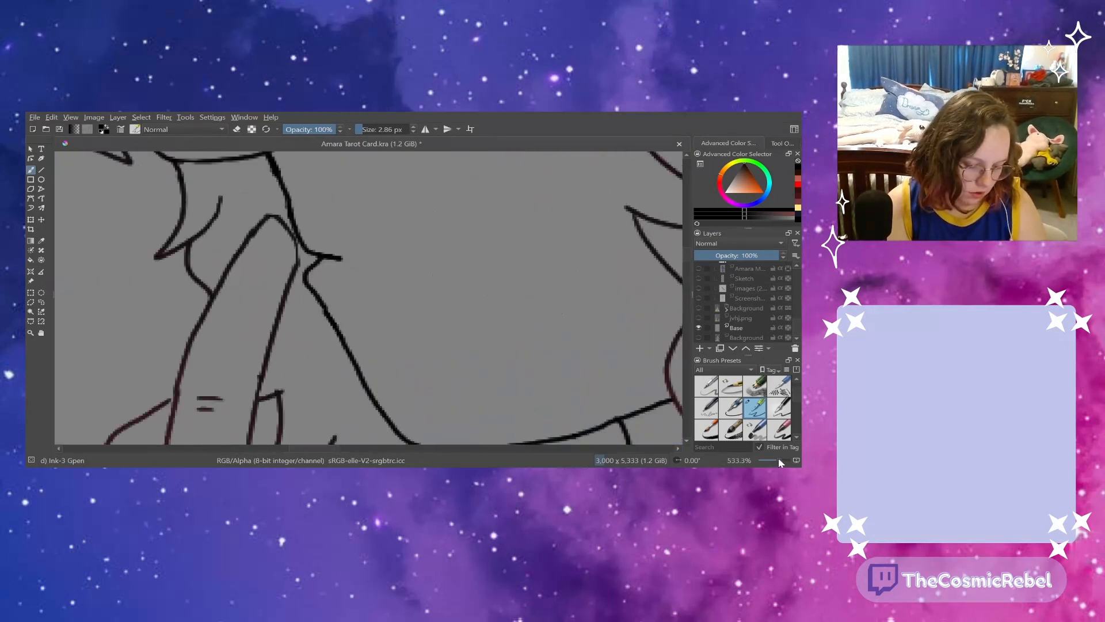
{"action": "mouse_move", "coordinate": [354, 259]}
{"action": "left_mouse_down"}
{"action": "mouse_move", "coordinate": [396, 241]}
{"action": "mouse_move", "coordinate": [314, 257]}
{"action": "mouse_move", "coordinate": [395, 241]}
{"action": "left_mouse_up"}
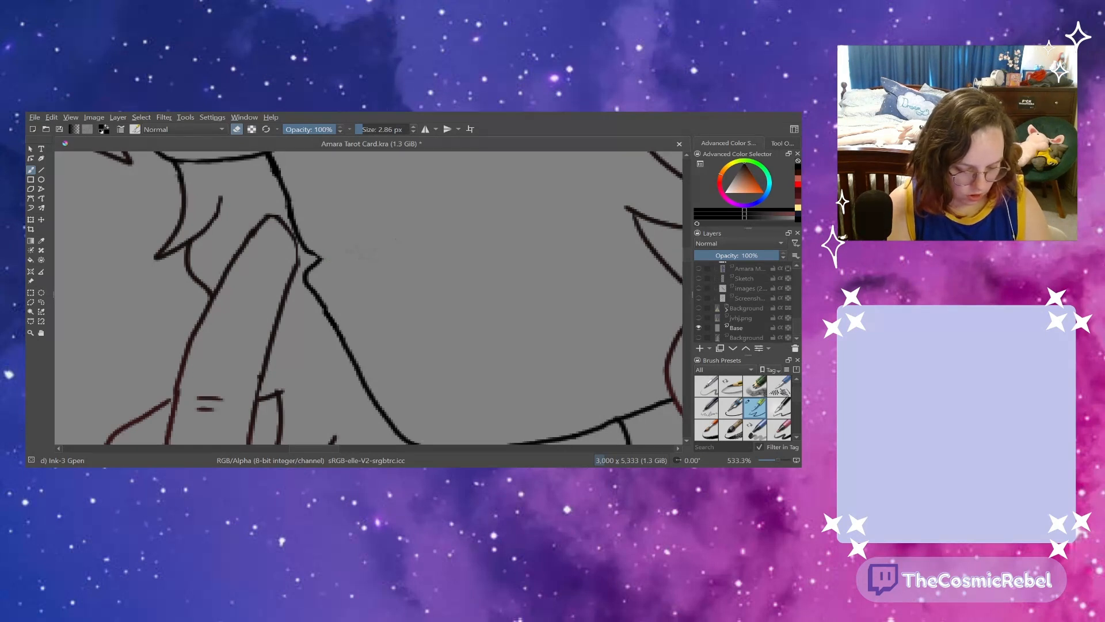
{"action": "left_click", "coordinate": [236, 129]}
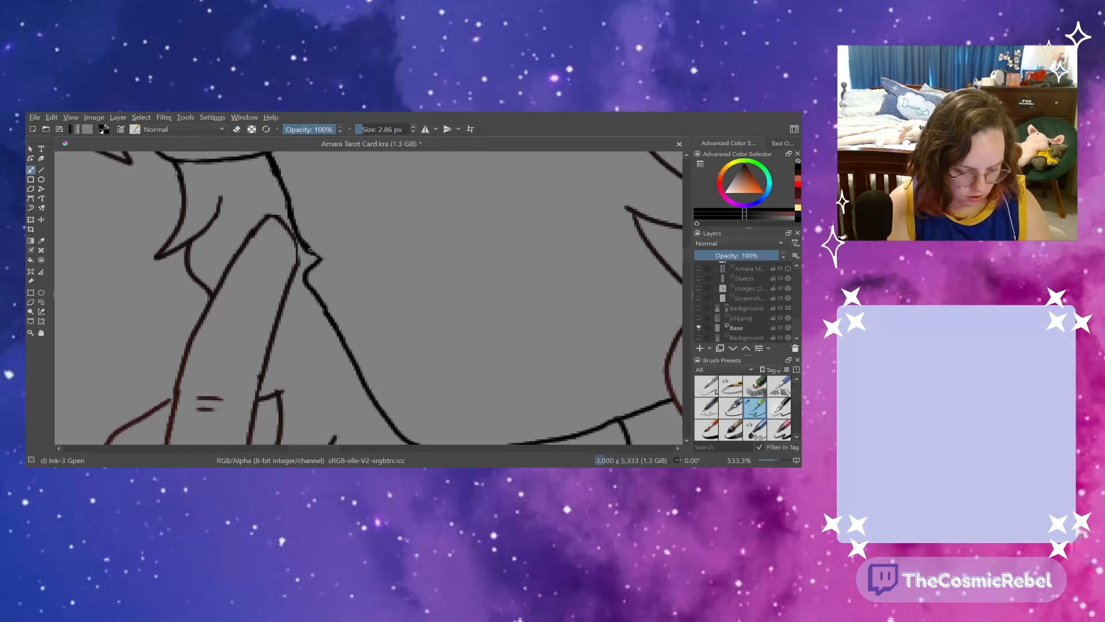
{"action": "mouse_move", "coordinate": [308, 249]}
{"action": "left_mouse_down"}
{"action": "mouse_move", "coordinate": [339, 253]}
{"action": "mouse_move", "coordinate": [383, 225]}
{"action": "left_mouse_up"}
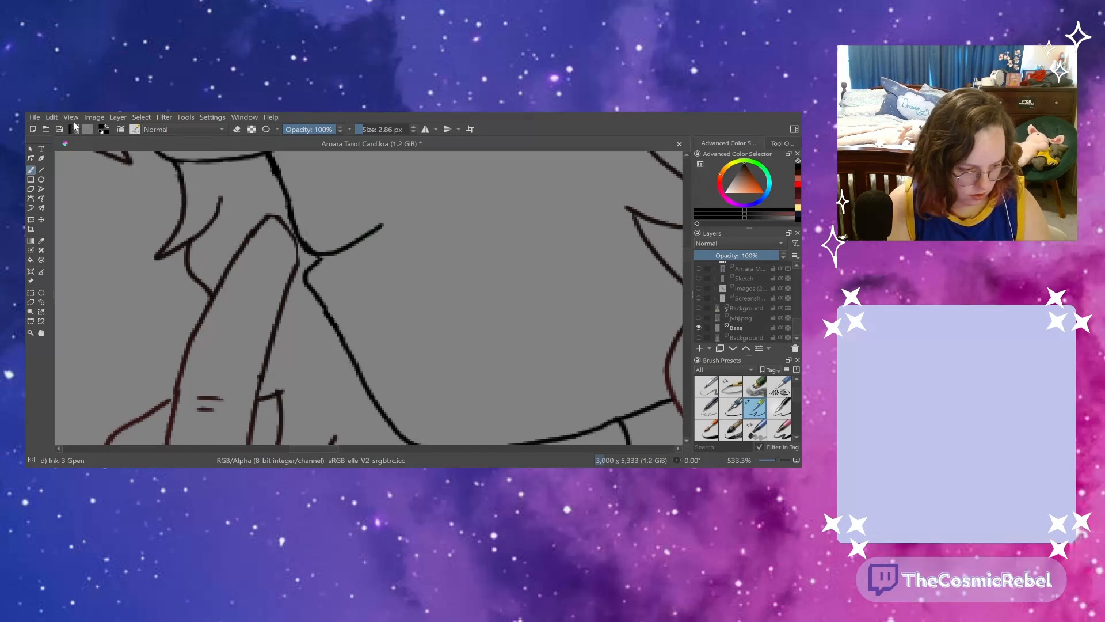
{"action": "key", "text": "ctrl+z"}
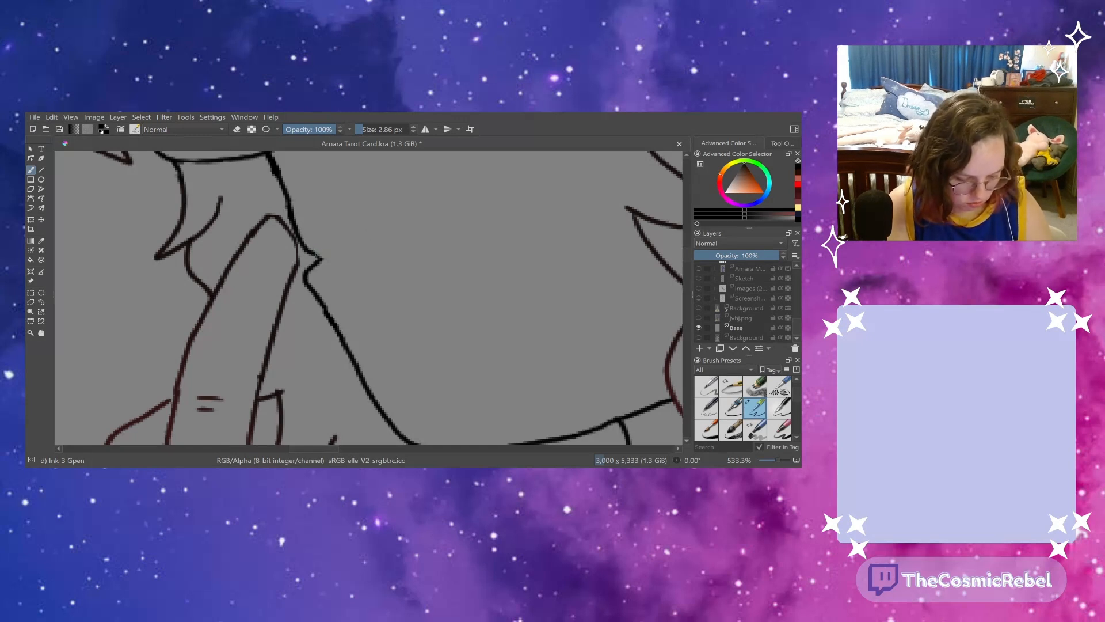
{"action": "left_click_drag", "start_coordinate": [311, 253], "coordinate": [400, 231]}
{"action": "key", "text": "ctrl+z"}
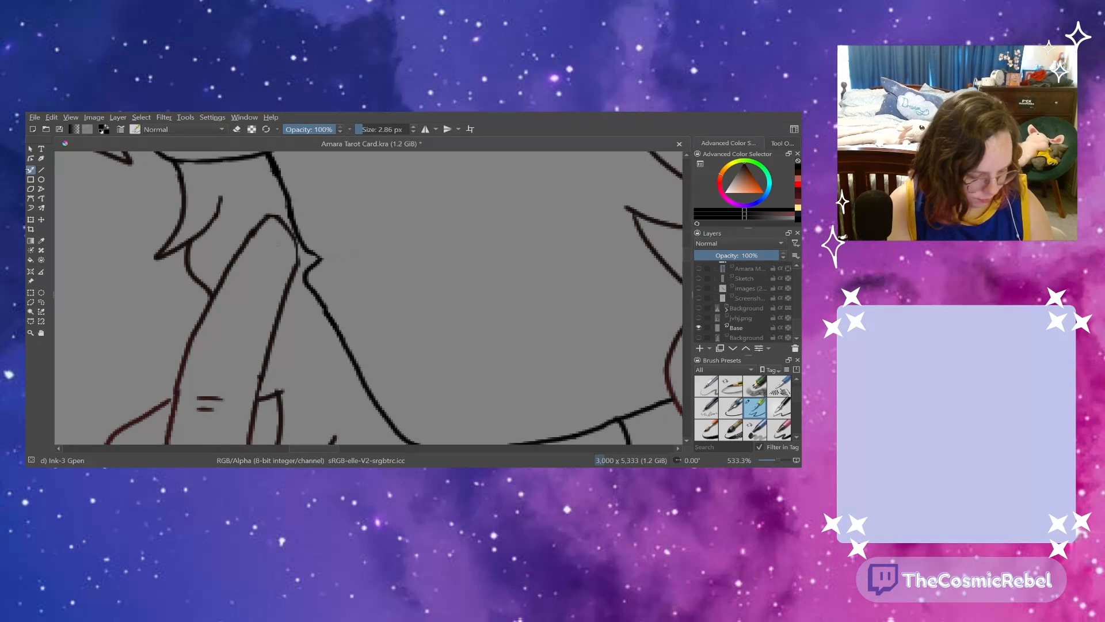
{"action": "left_click_drag", "start_coordinate": [305, 253], "coordinate": [403, 228]}
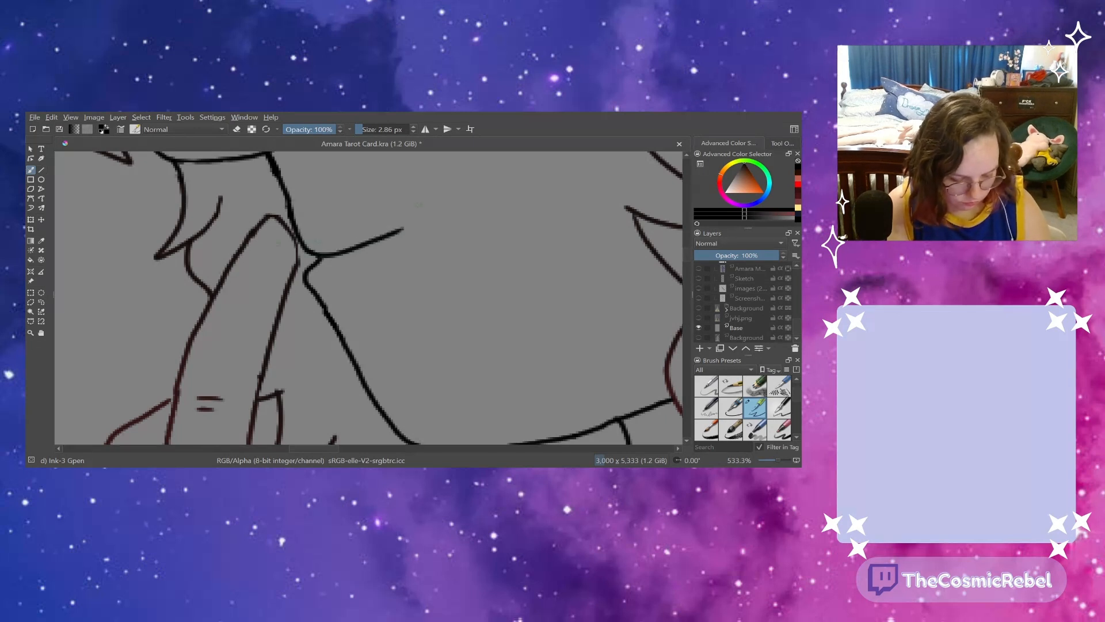
{"action": "mouse_move", "coordinate": [316, 256]}
{"action": "left_mouse_down"}
{"action": "mouse_move", "coordinate": [309, 294]}
{"action": "mouse_move", "coordinate": [325, 311]}
{"action": "left_mouse_up"}
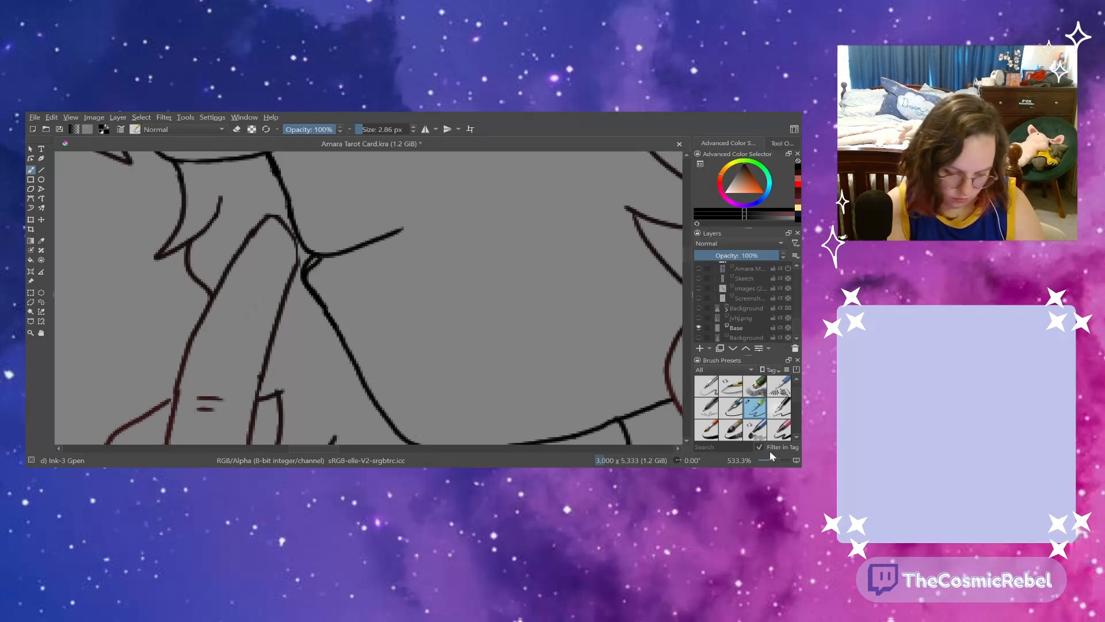
- Trim the outer end of the mouth line and redraw it curving upward into a smile
{"action": "mouse_move", "coordinate": [780, 459]}
{"action": "left_mouse_down"}
{"action": "mouse_move", "coordinate": [770, 459]}
{"action": "mouse_move", "coordinate": [780, 459]}
{"action": "left_mouse_up"}
{"action": "key", "text": "e"}
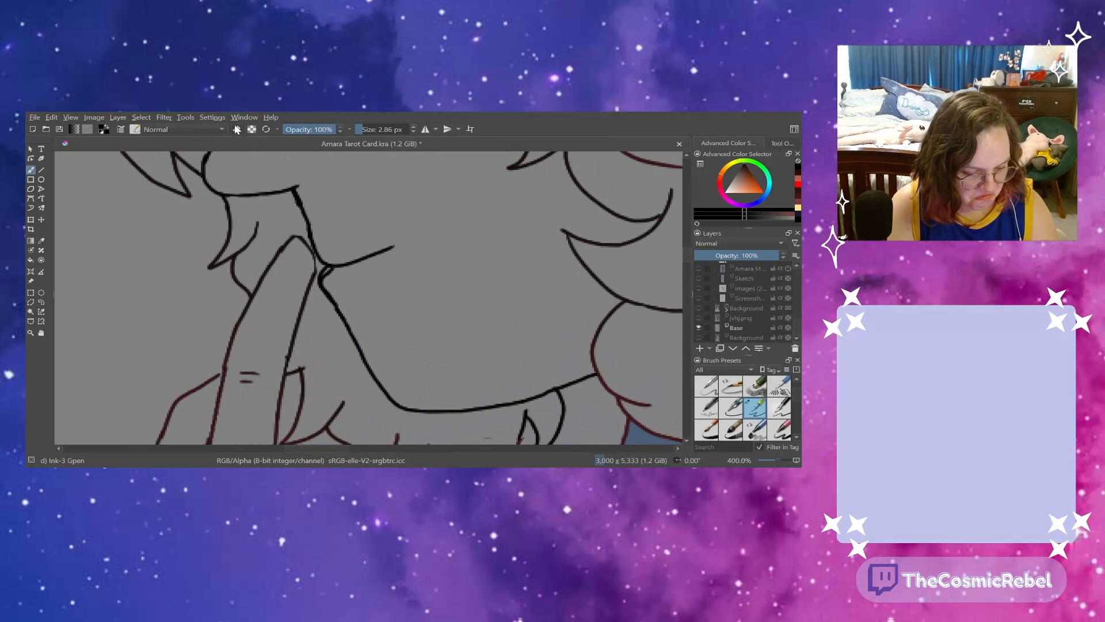
{"action": "mouse_move", "coordinate": [375, 254]}
{"action": "left_mouse_down"}
{"action": "mouse_move", "coordinate": [391, 248]}
{"action": "mouse_move", "coordinate": [367, 258]}
{"action": "left_mouse_up"}
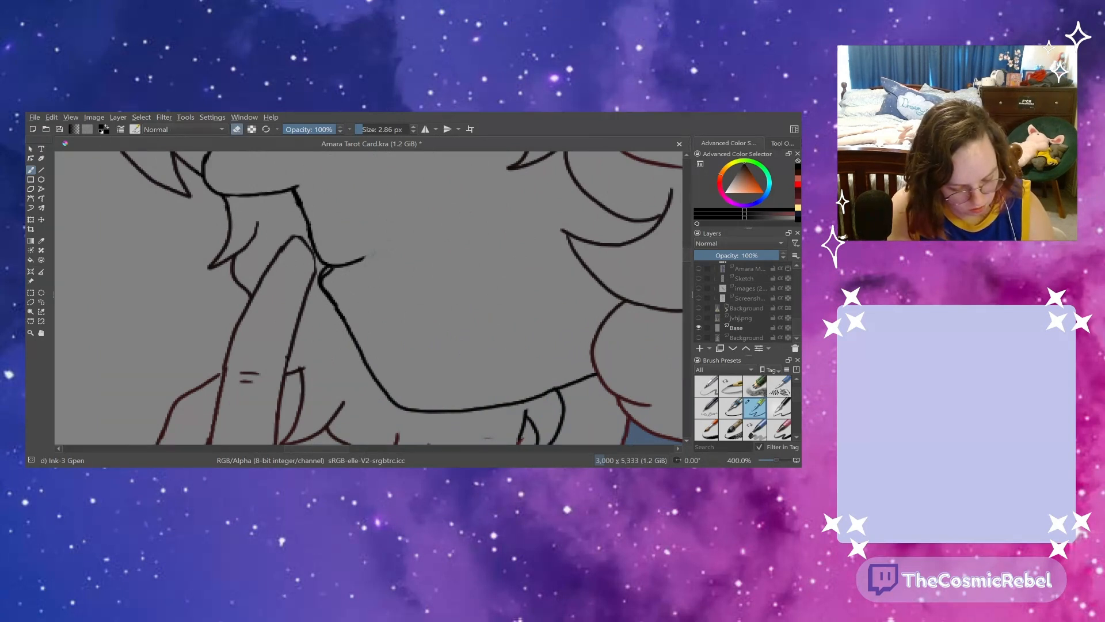
{"action": "left_click", "coordinate": [236, 129]}
{"action": "left_click_drag", "start_coordinate": [384, 236], "coordinate": [365, 256]}
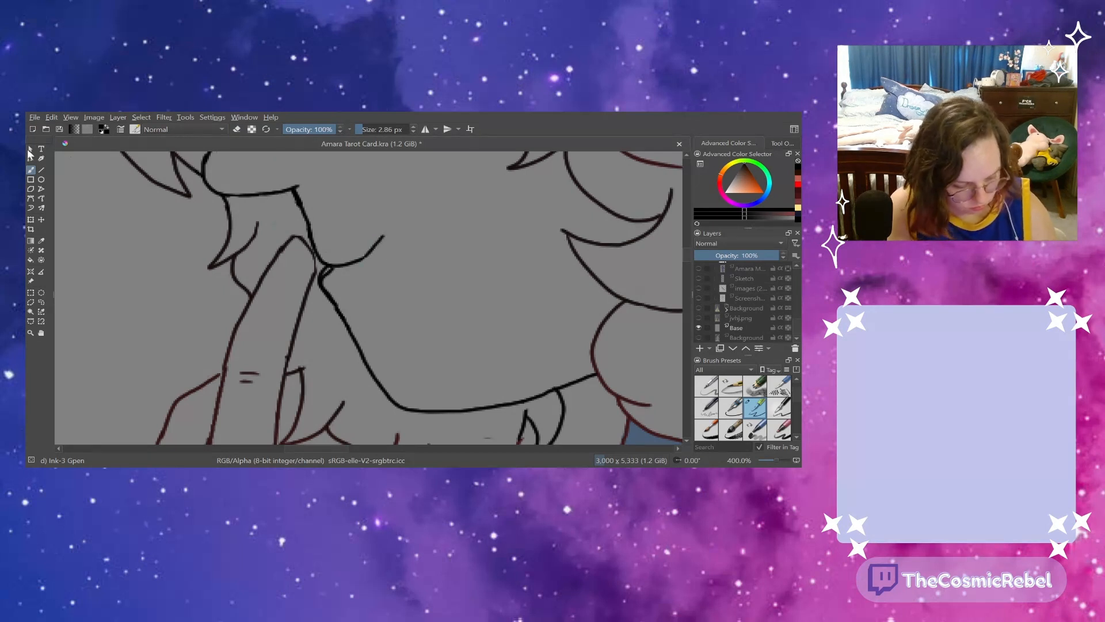
{"action": "key", "text": "ctrl+z"}
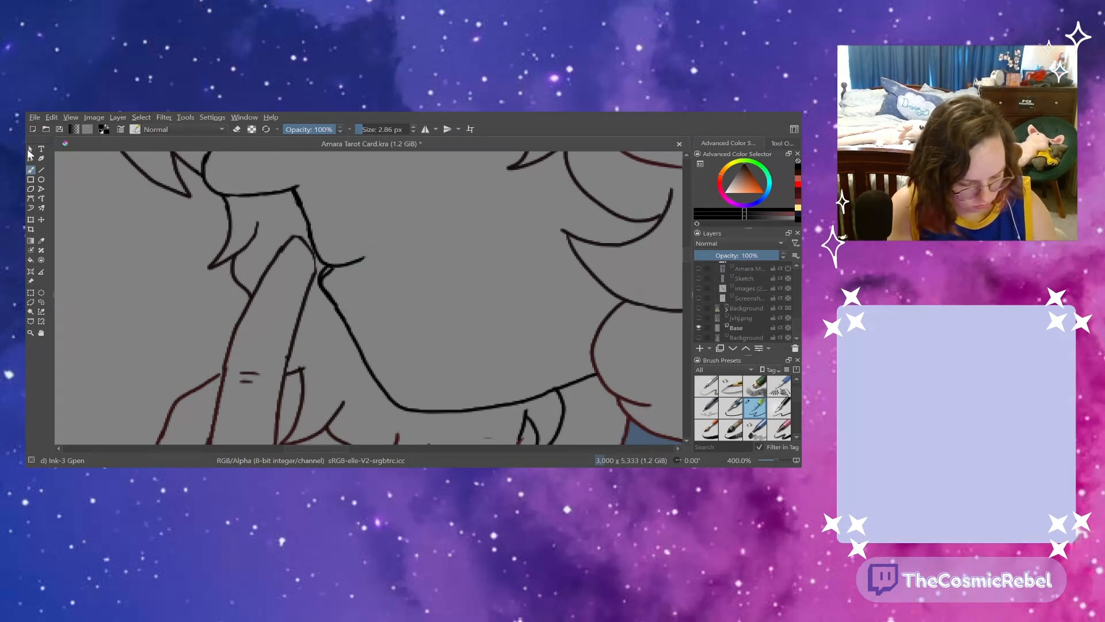
{"action": "left_click_drag", "start_coordinate": [365, 259], "coordinate": [386, 240]}
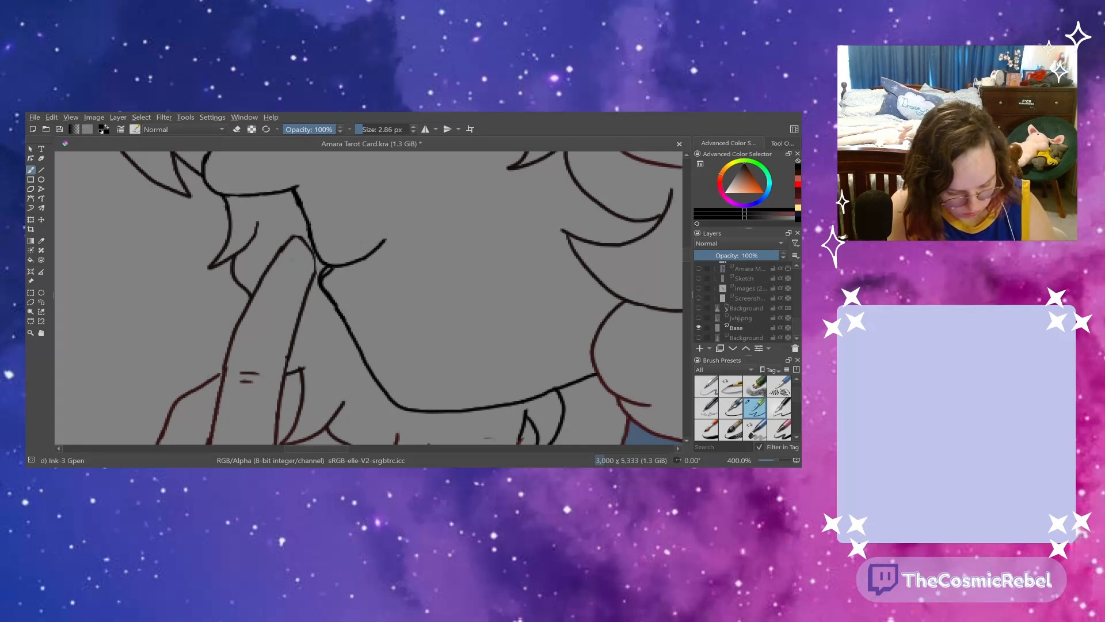
- Clean up the lower-lip junction, then erase the upper-lip profile and redraw it as a rounder curve from the nose base
{"action": "key", "text": "e"}
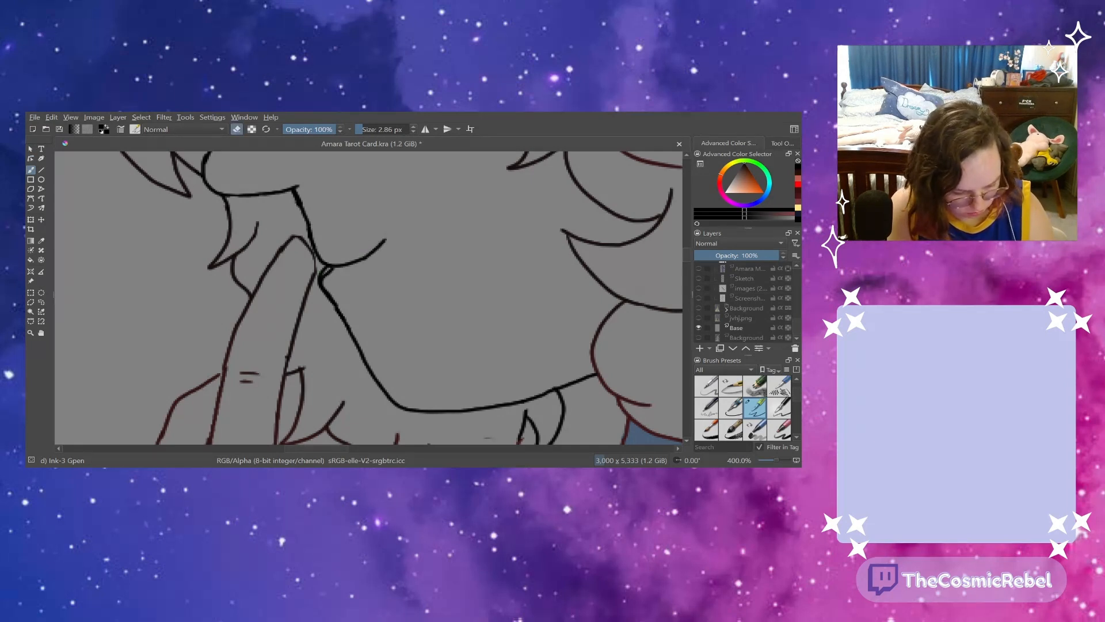
{"action": "left_click_drag", "start_coordinate": [332, 269], "coordinate": [324, 277]}
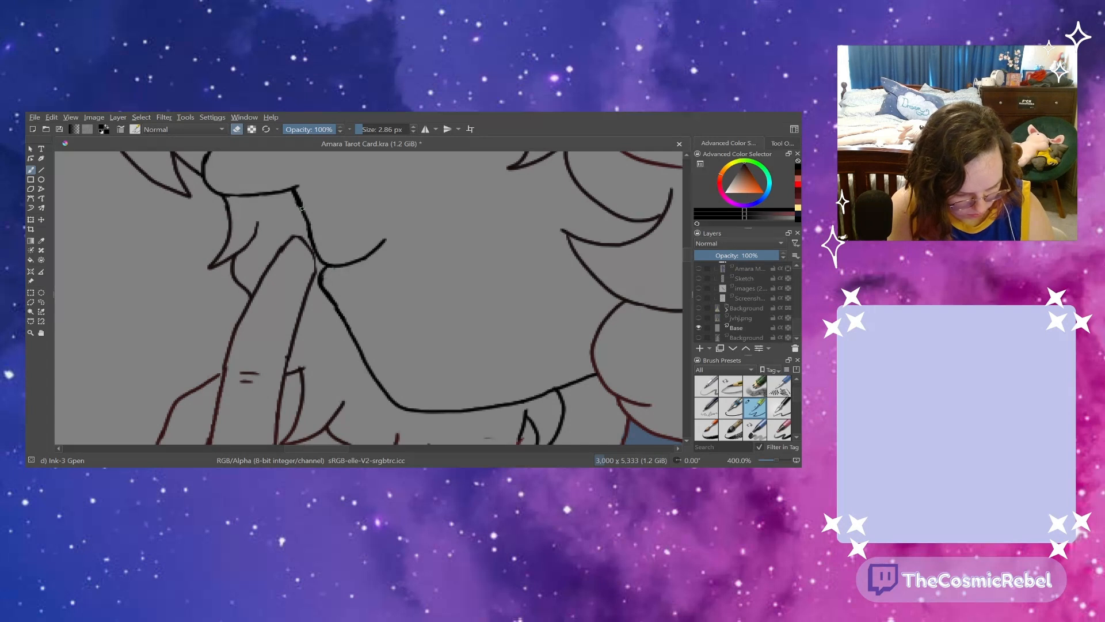
{"action": "mouse_move", "coordinate": [301, 208]}
{"action": "left_mouse_down"}
{"action": "mouse_move", "coordinate": [297, 193]}
{"action": "mouse_move", "coordinate": [310, 233]}
{"action": "left_mouse_up"}
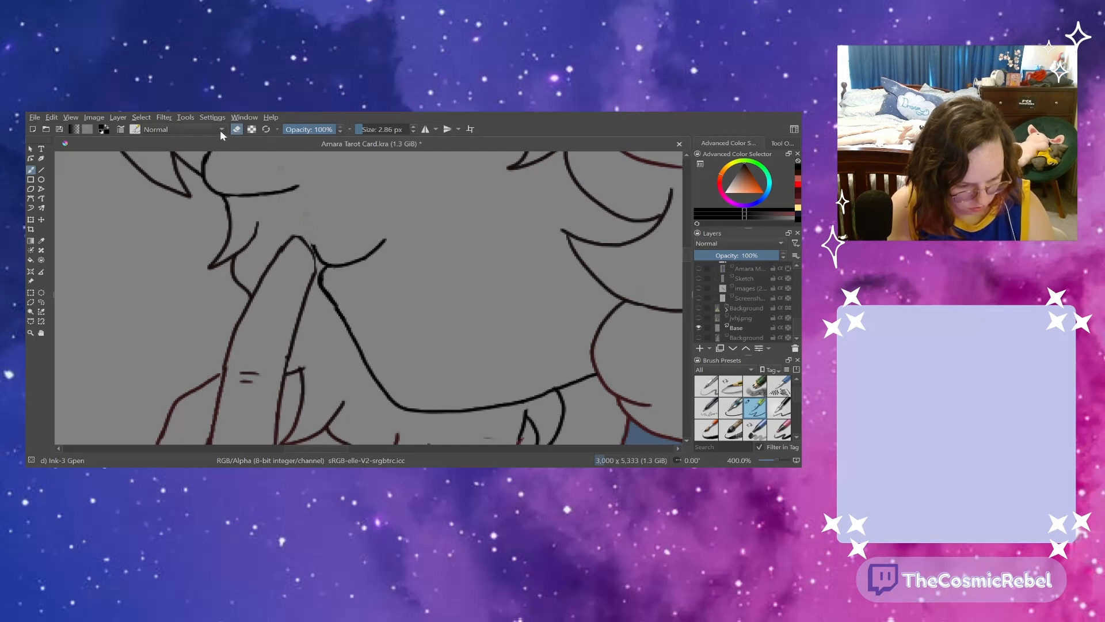
{"action": "key", "text": "e"}
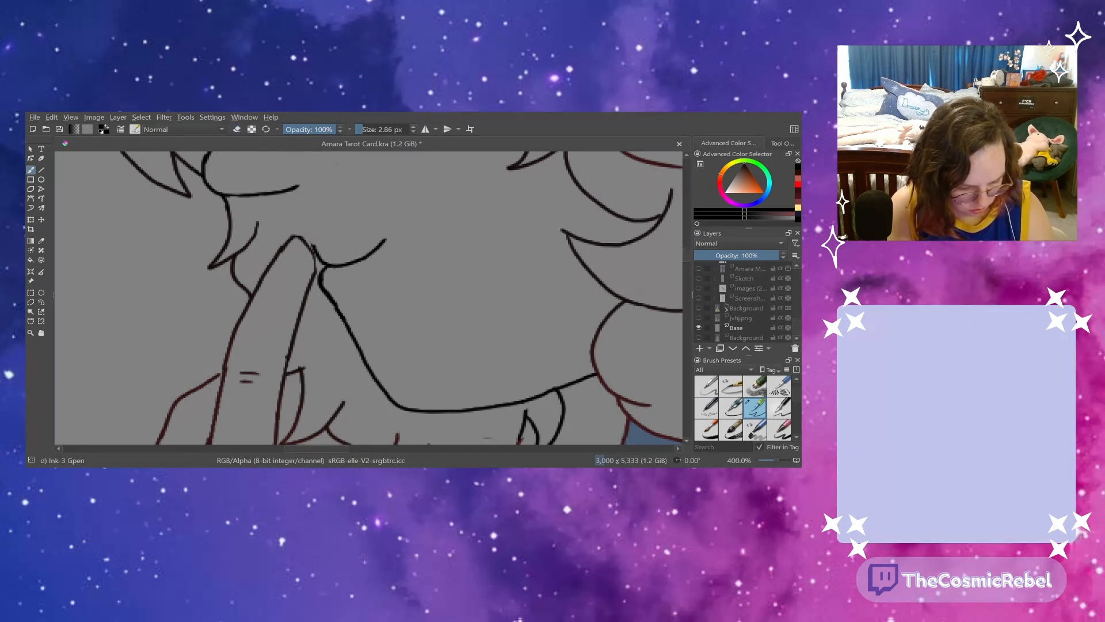
{"action": "left_click_drag", "start_coordinate": [314, 247], "coordinate": [296, 187]}
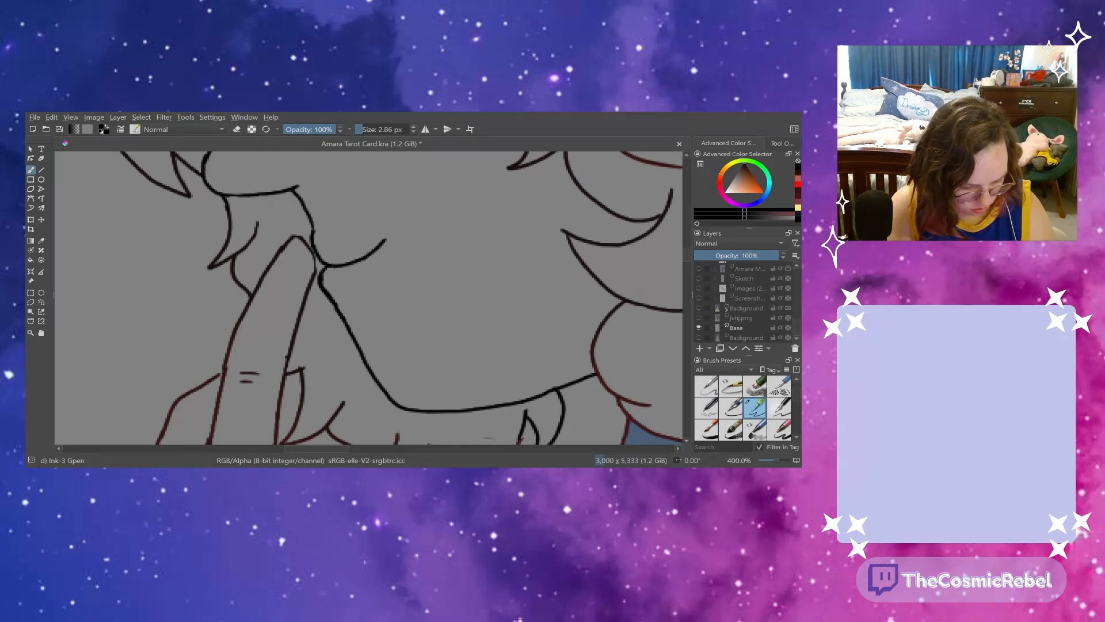
- Thin the lower-lip line, then erase the mouth line and lip junction with the eraser enlarged to 37.88 px
{"action": "left_click_drag", "start_coordinate": [771, 457], "coordinate": [778, 455]}
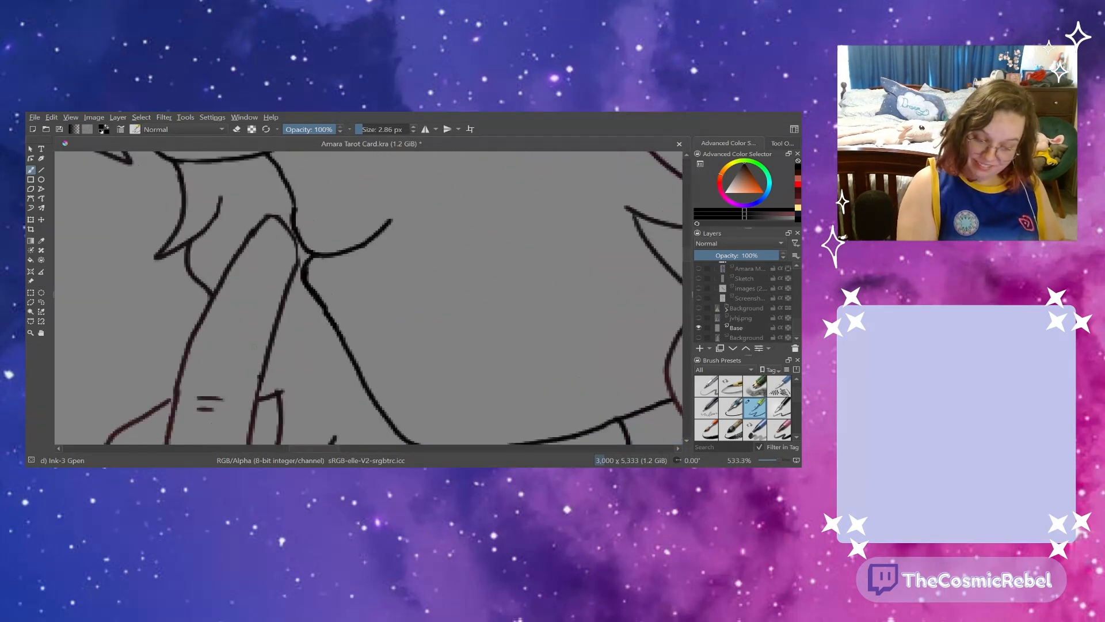
{"action": "left_click", "coordinate": [237, 129]}
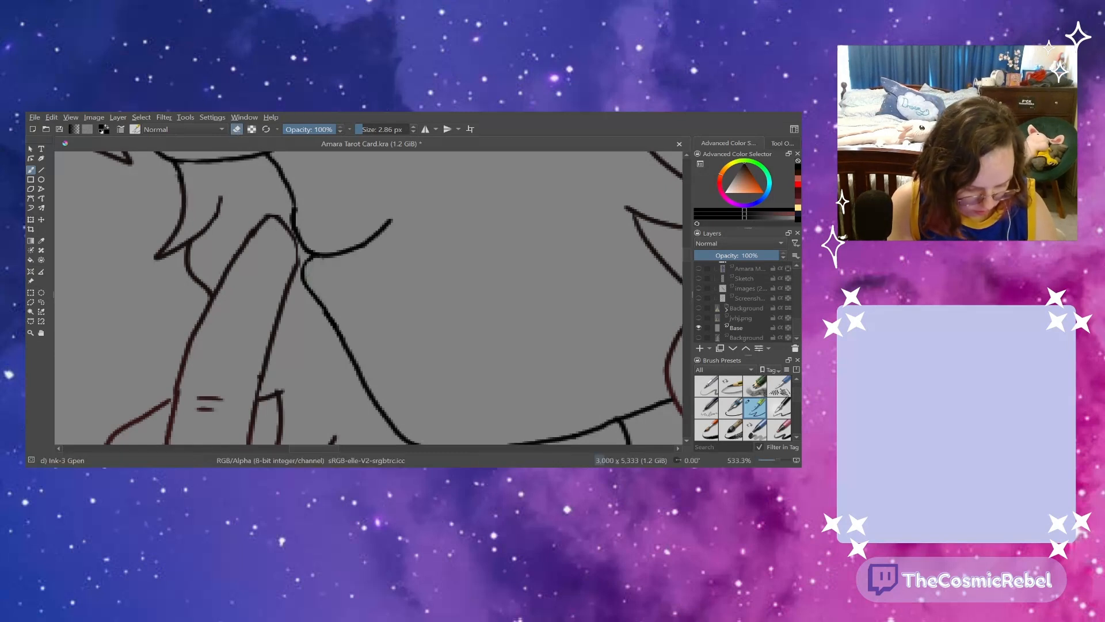
{"action": "left_click_drag", "start_coordinate": [314, 255], "coordinate": [321, 256]}
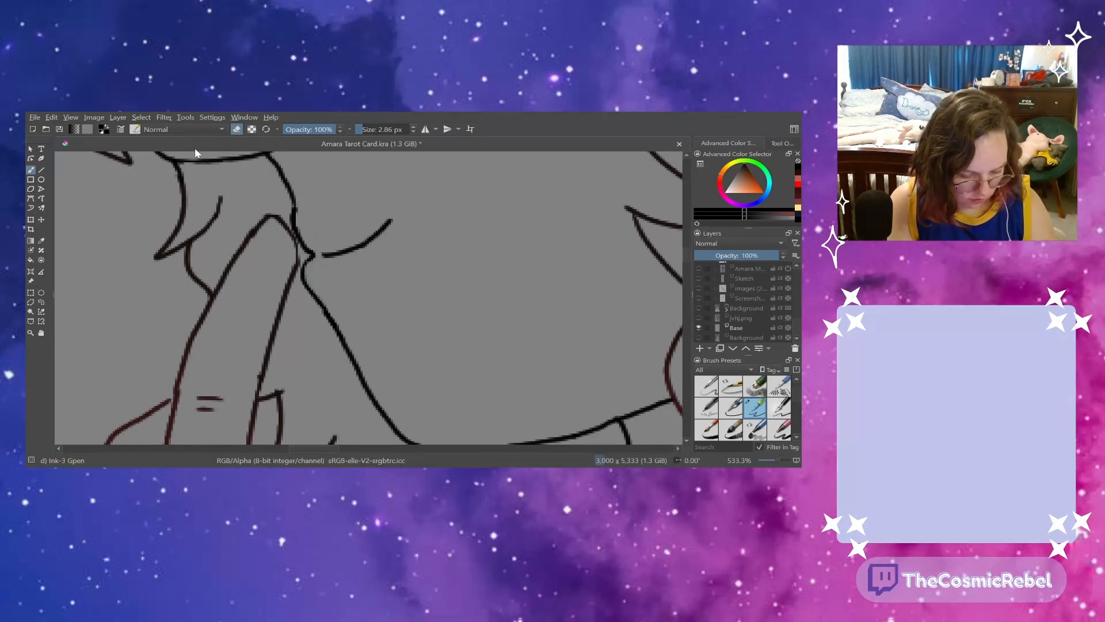
{"action": "left_click_drag", "start_coordinate": [363, 129], "coordinate": [374, 129]}
{"action": "left_click_drag", "start_coordinate": [344, 245], "coordinate": [348, 244]}
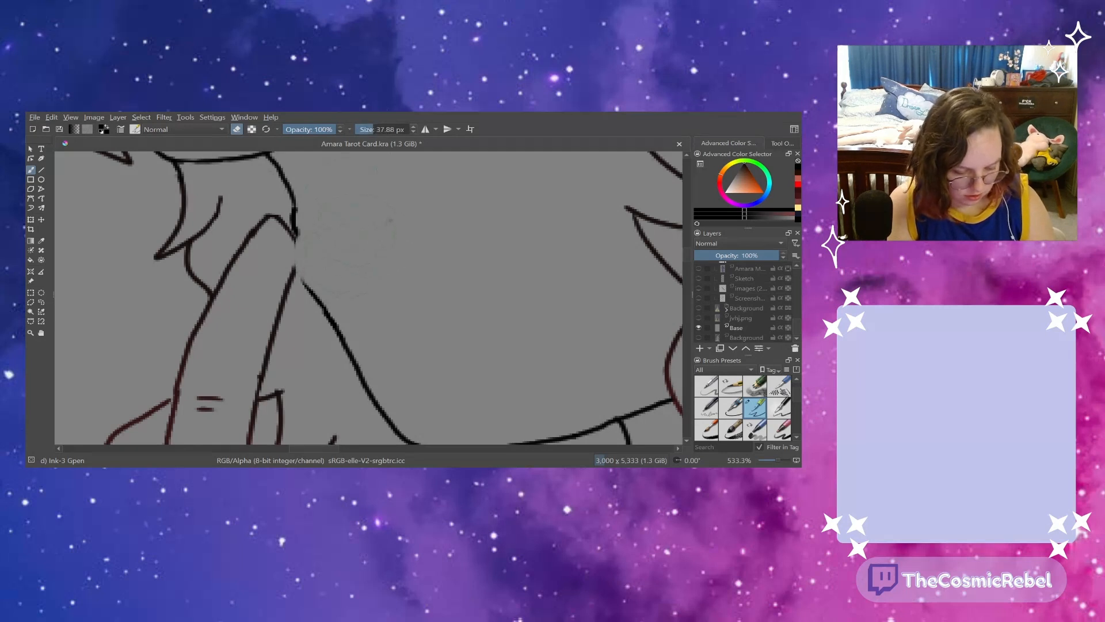
- Undo the last erasure, then erase the leftover mouth stroke on the face with a 16.34 px eraser
{"action": "key", "text": "ctrl+z"}
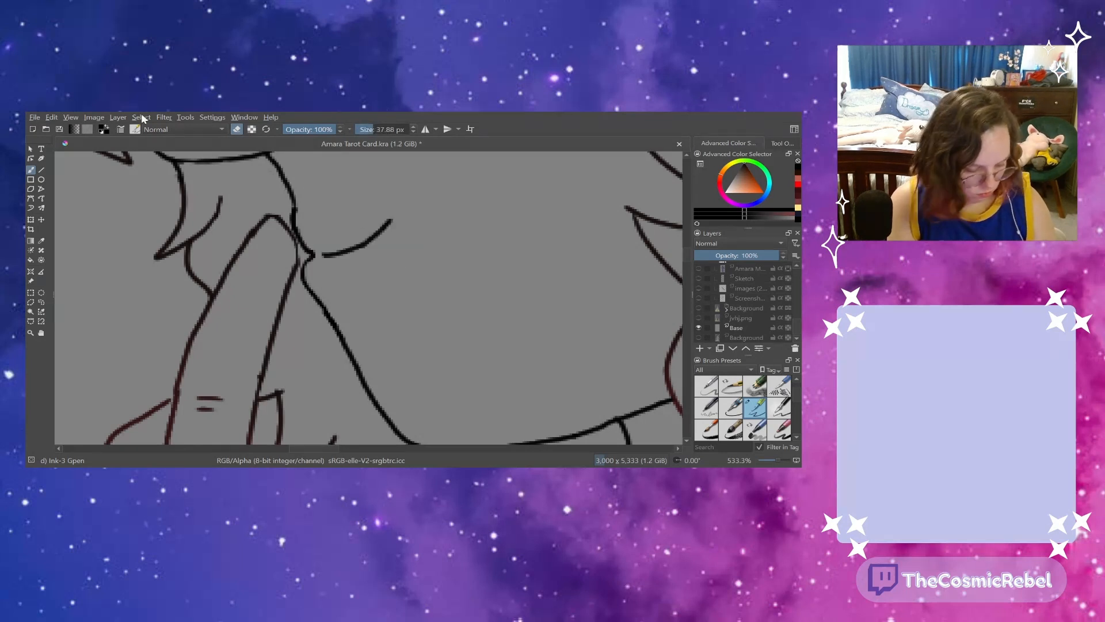
{"action": "left_click_drag", "start_coordinate": [374, 129], "coordinate": [368, 129]}
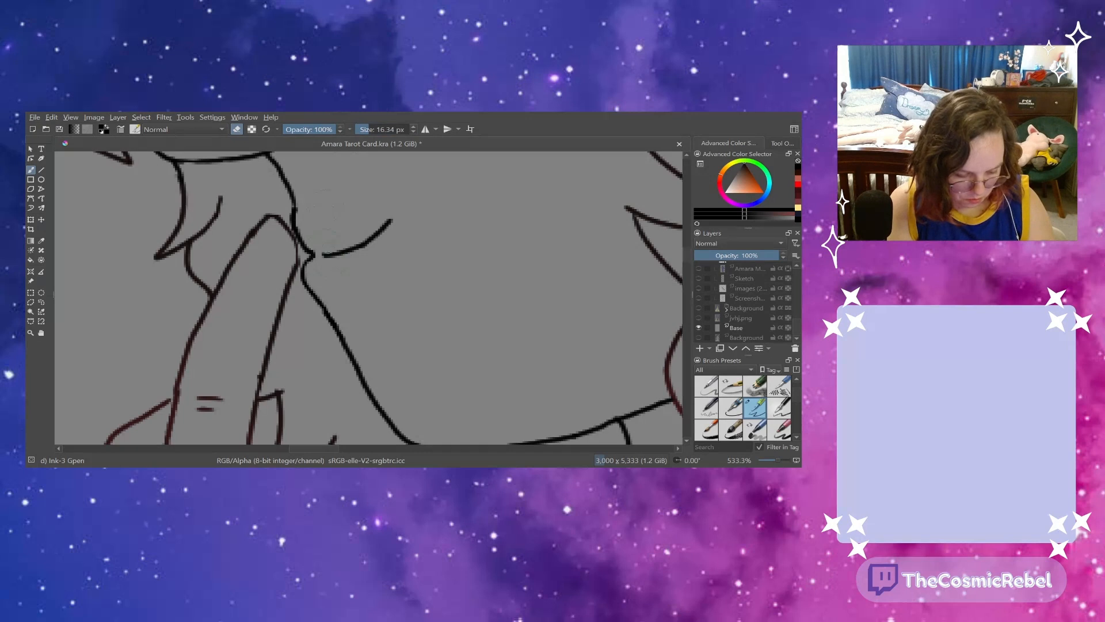
{"action": "left_click_drag", "start_coordinate": [326, 236], "coordinate": [391, 219]}
- Redraw the character's mouth line from the lips into the cheek with a 2.43 px brush, ending in a short corner tick
{"action": "left_click_drag", "start_coordinate": [371, 129], "coordinate": [367, 129]}
{"action": "left_click", "coordinate": [237, 129]}
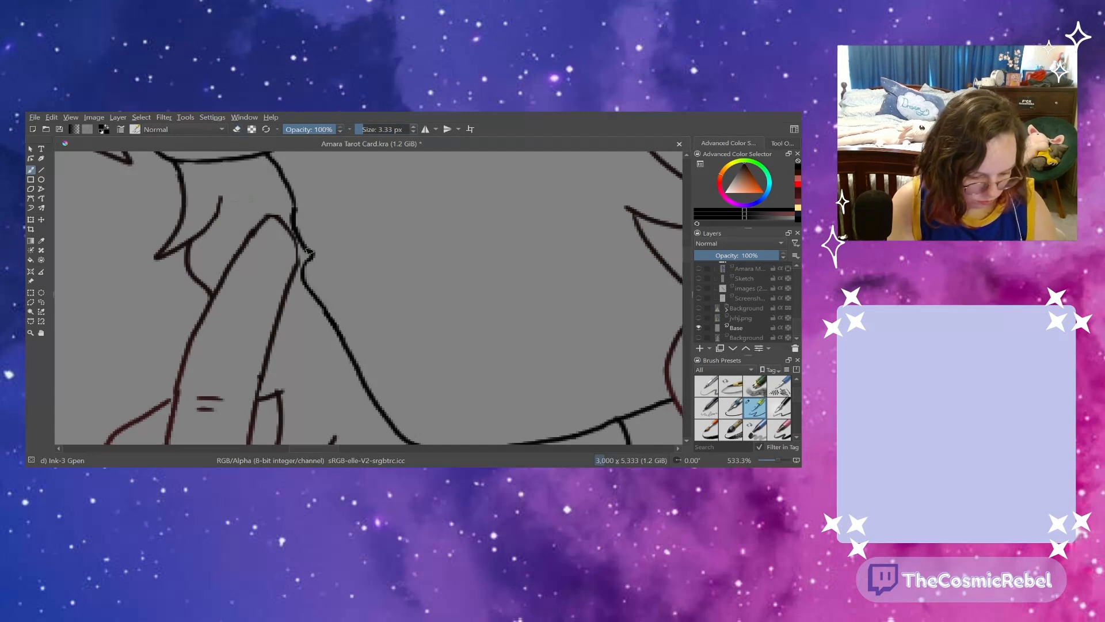
{"action": "left_click_drag", "start_coordinate": [364, 129], "coordinate": [362, 131]}
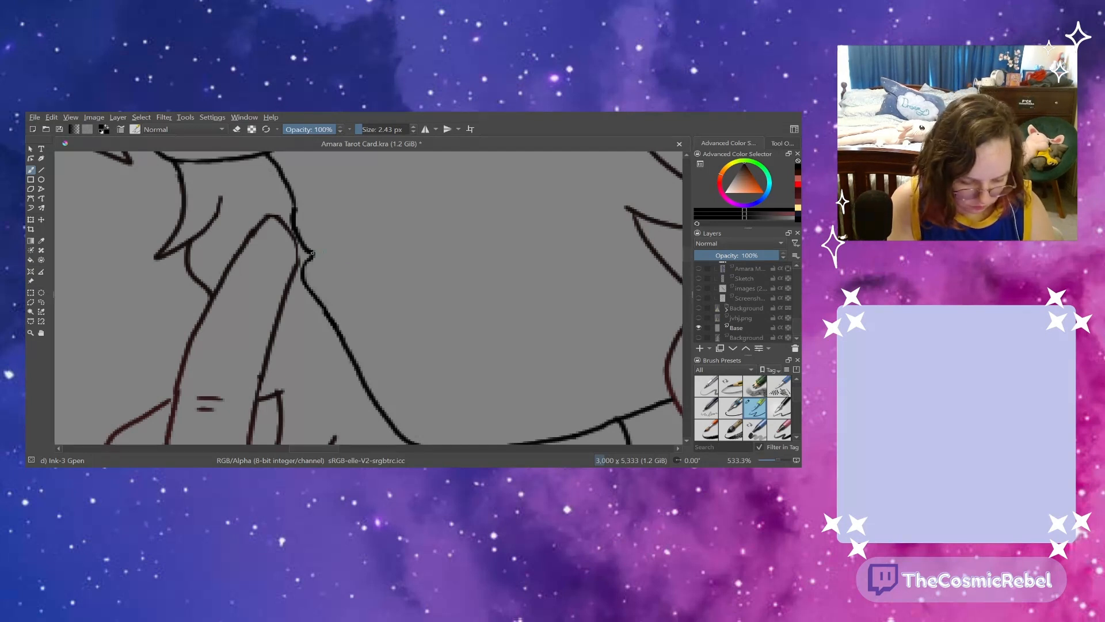
{"action": "left_click_drag", "start_coordinate": [312, 252], "coordinate": [377, 233]}
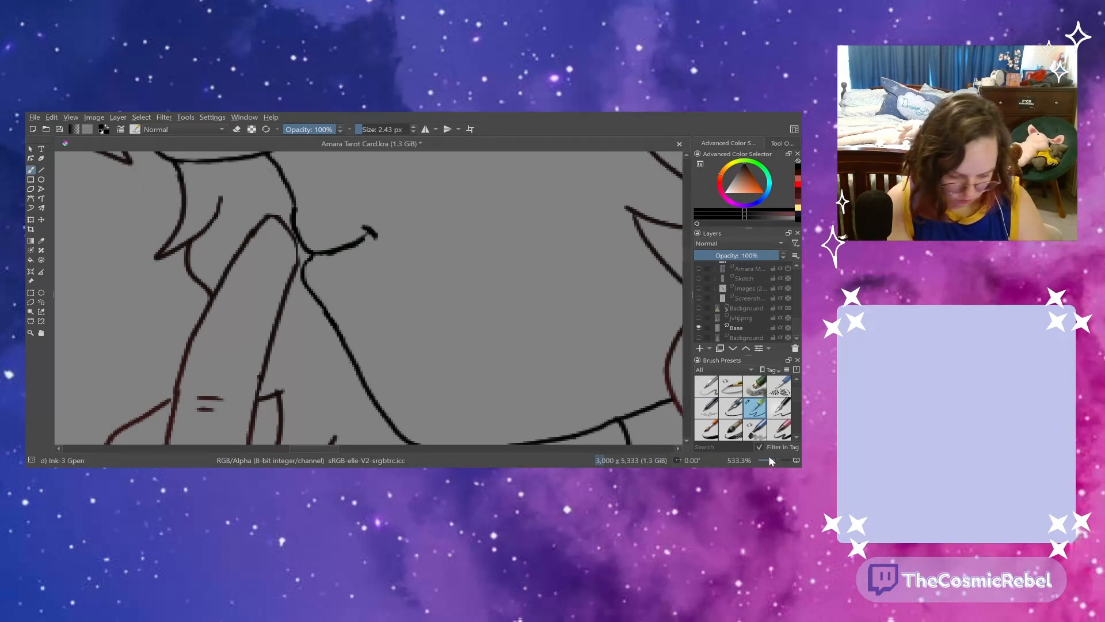
{"action": "left_click_drag", "start_coordinate": [770, 459], "coordinate": [778, 455]}
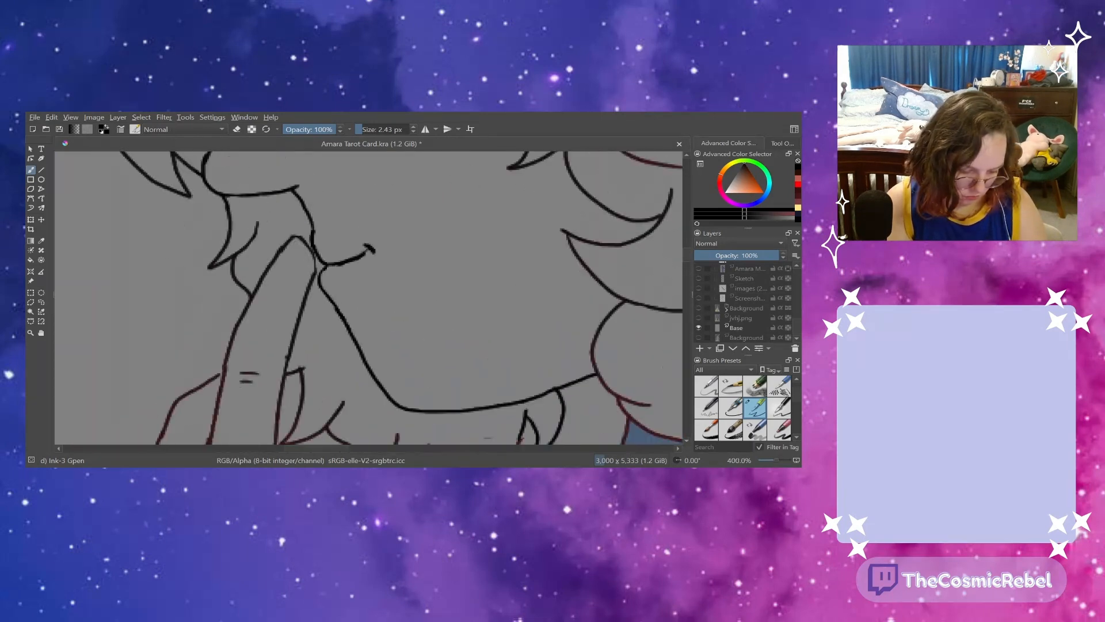
{"action": "left_click_drag", "start_coordinate": [358, 257], "coordinate": [388, 245]}
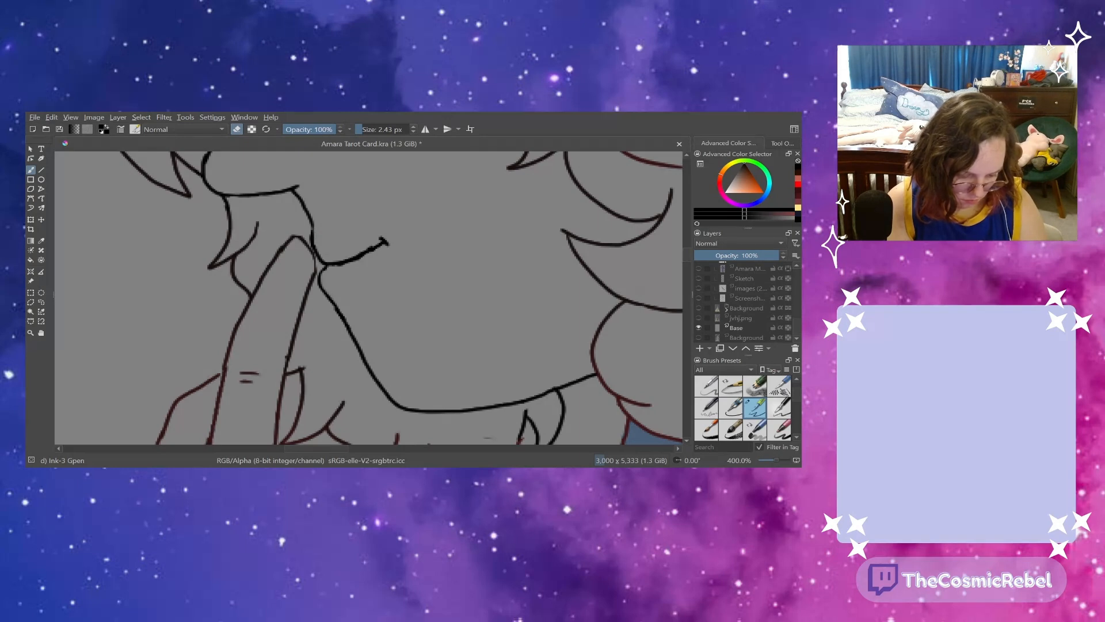
- Turn on the visibility of the Skin and Hair layers
{"action": "left_click_drag", "start_coordinate": [772, 464], "coordinate": [774, 465]}
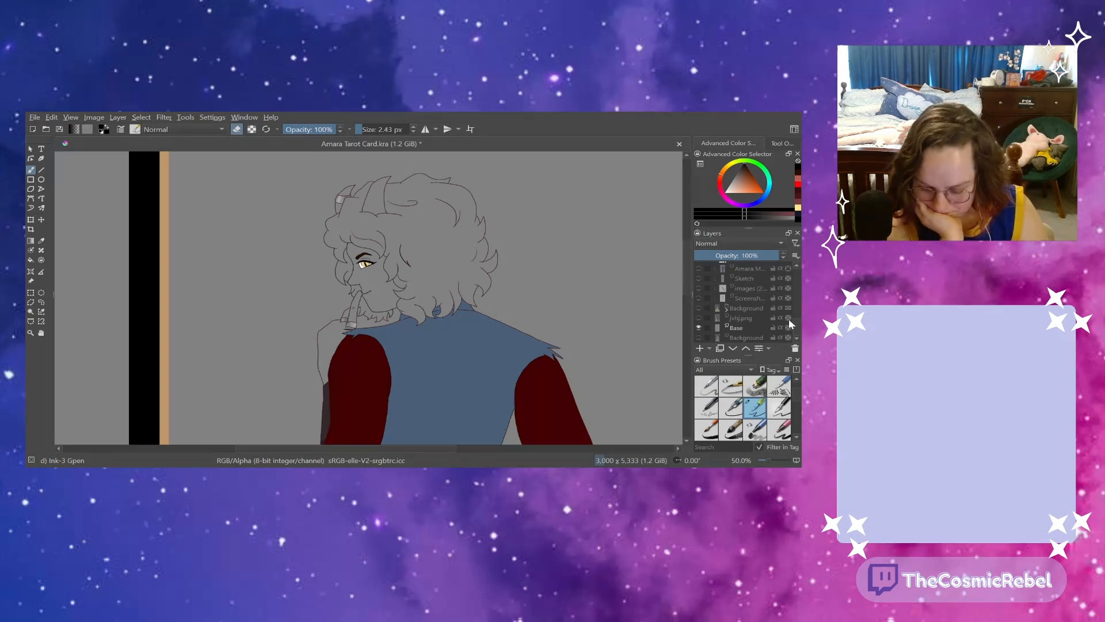
{"action": "scroll", "coordinate": [792, 317], "scroll_direction": "up", "scroll_amount": 4}
{"action": "left_click", "coordinate": [699, 303]}
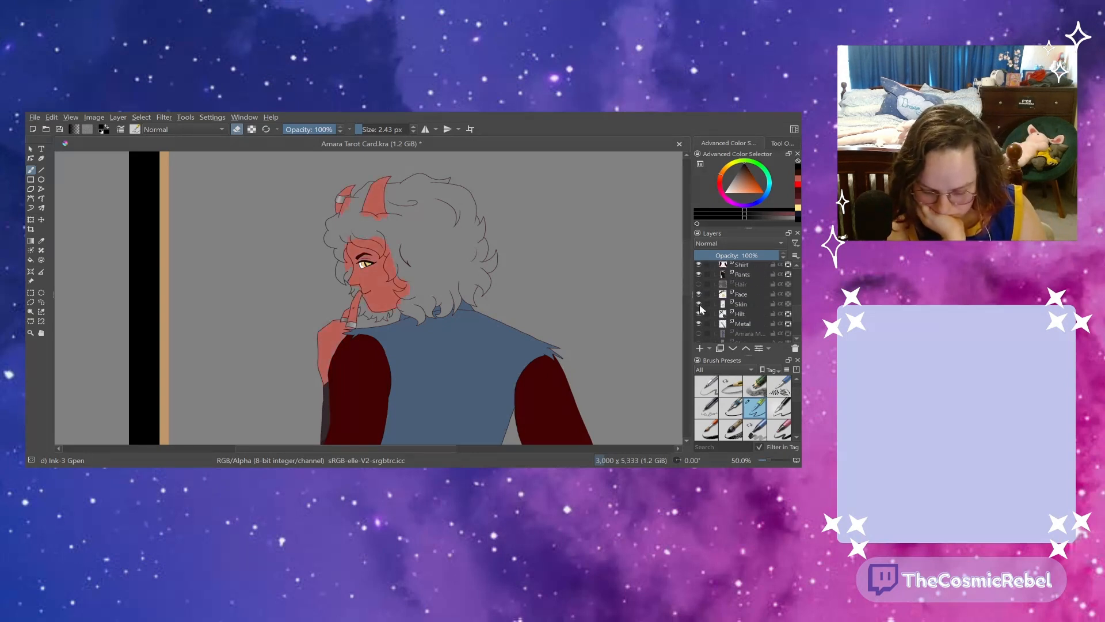
{"action": "left_click", "coordinate": [699, 284]}
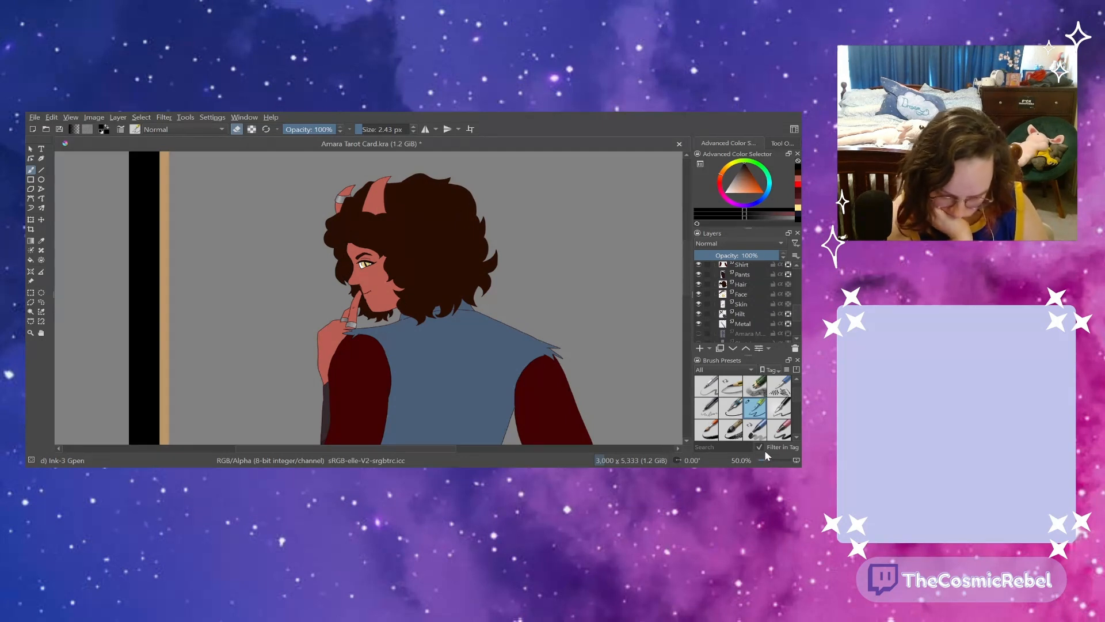
- Erase the stray brown colour spilling past the lower lip and chin outline on the Hair layer
{"action": "left_click_drag", "start_coordinate": [768, 457], "coordinate": [779, 458]}
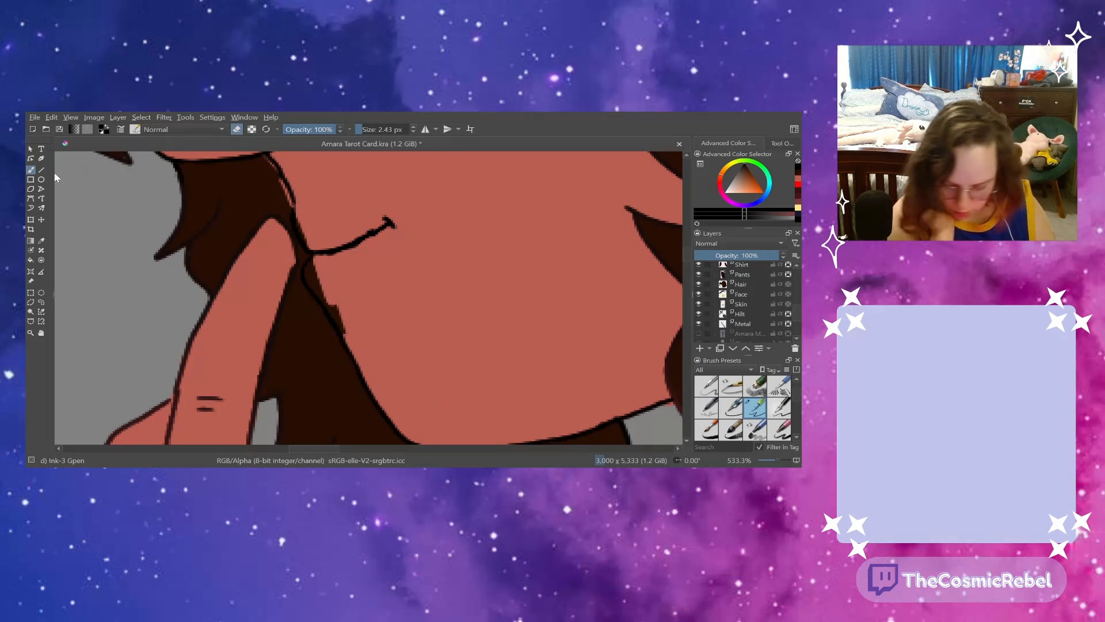
{"action": "left_click", "coordinate": [741, 285]}
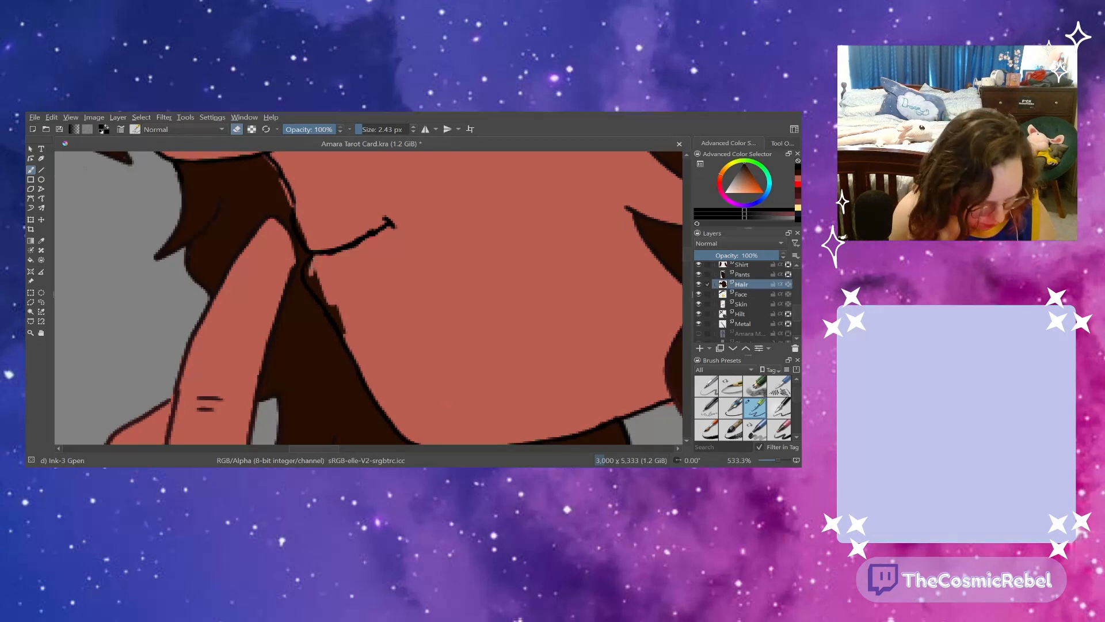
{"action": "mouse_move", "coordinate": [307, 269]}
{"action": "left_mouse_down"}
{"action": "mouse_move", "coordinate": [334, 320]}
{"action": "mouse_move", "coordinate": [316, 271]}
{"action": "left_mouse_up"}
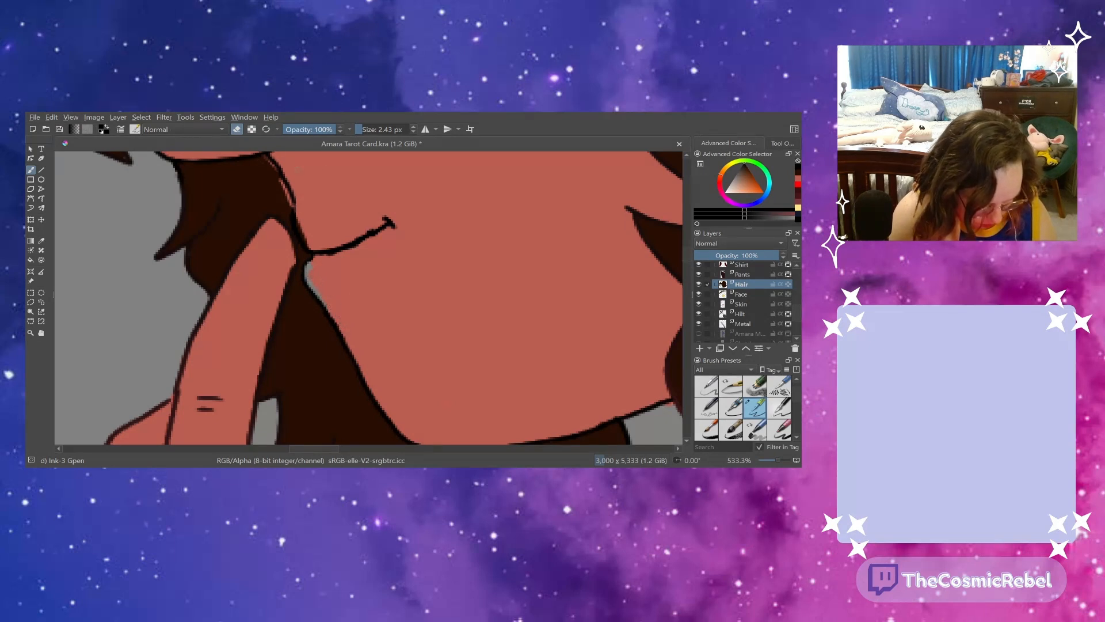
- Paint dark brown into the gap along the upper lip outline on the Hair layer
{"action": "scroll", "coordinate": [682, 251], "scroll_direction": "up", "scroll_amount": 3}
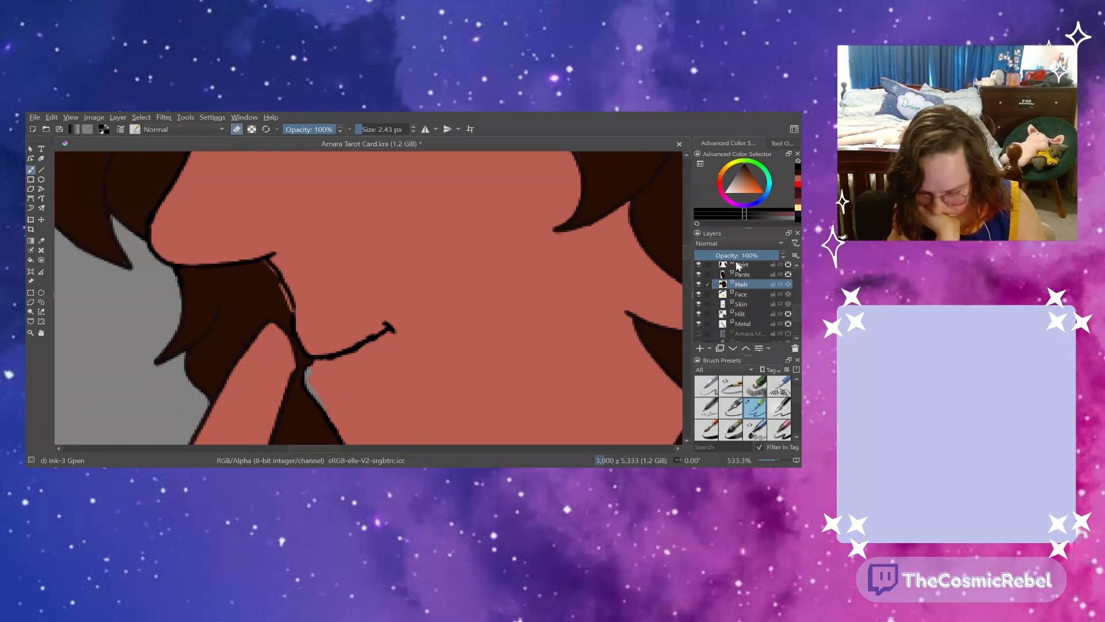
{"action": "left_click", "coordinate": [796, 172]}
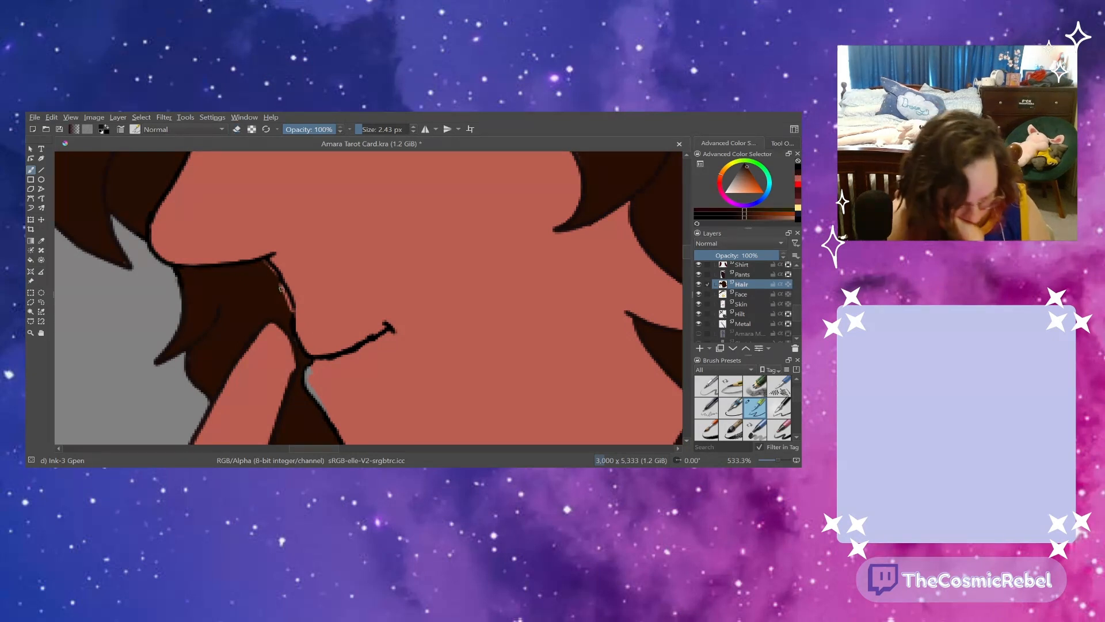
{"action": "left_click_drag", "start_coordinate": [281, 284], "coordinate": [290, 315]}
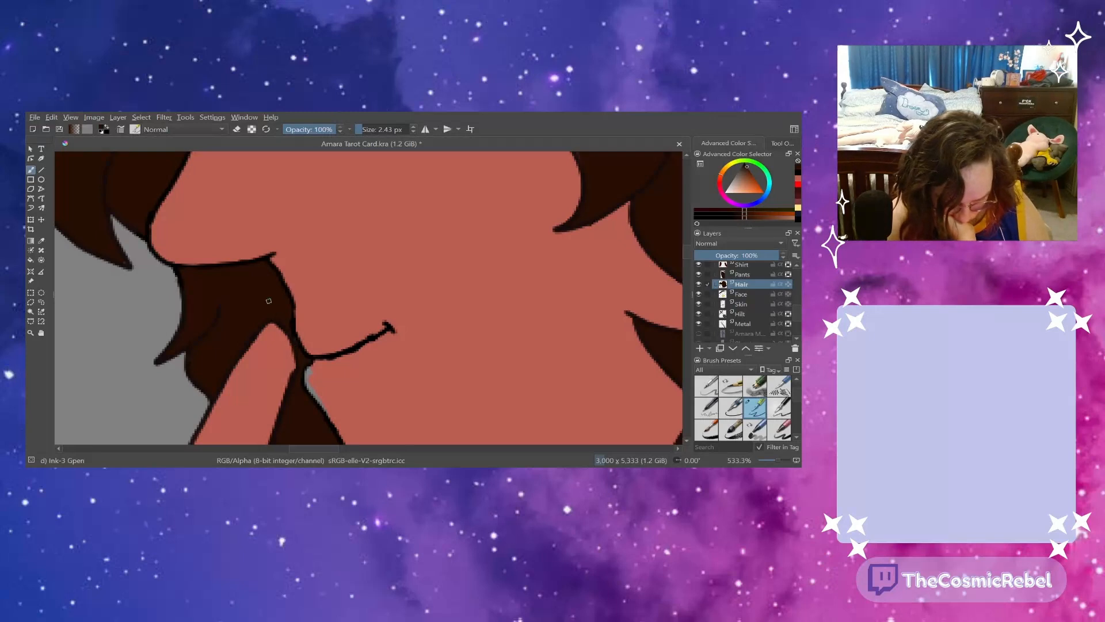
- Fill the uncoloured gap beneath the lower lip with the red skin tone on the Skin layer
{"action": "left_click", "coordinate": [740, 304]}
{"action": "left_click", "coordinate": [799, 182]}
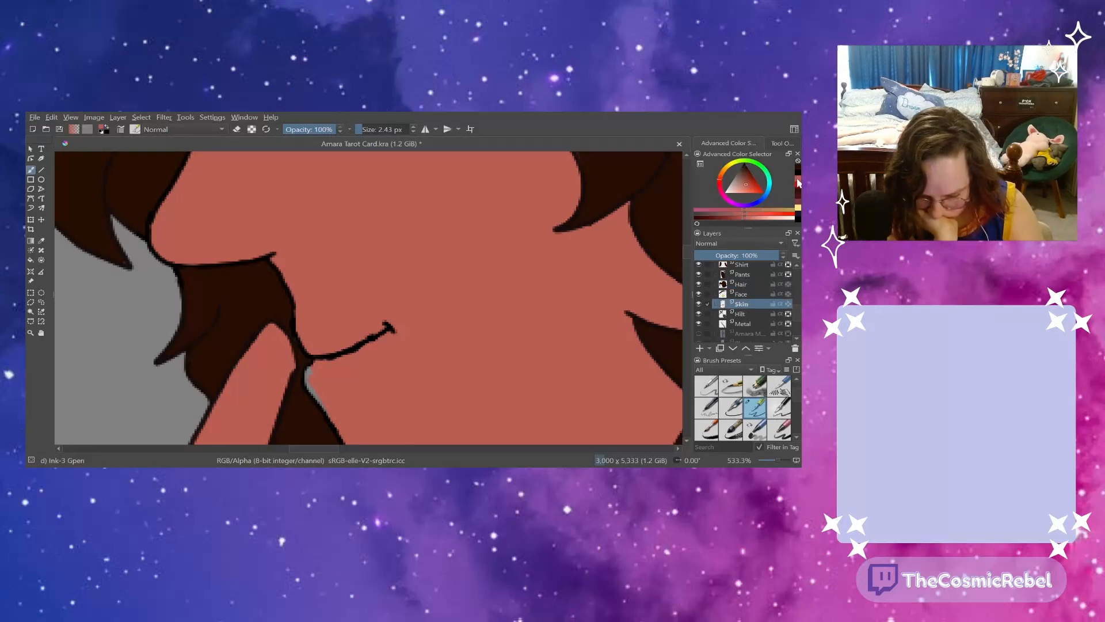
{"action": "left_click_drag", "start_coordinate": [309, 387], "coordinate": [321, 404]}
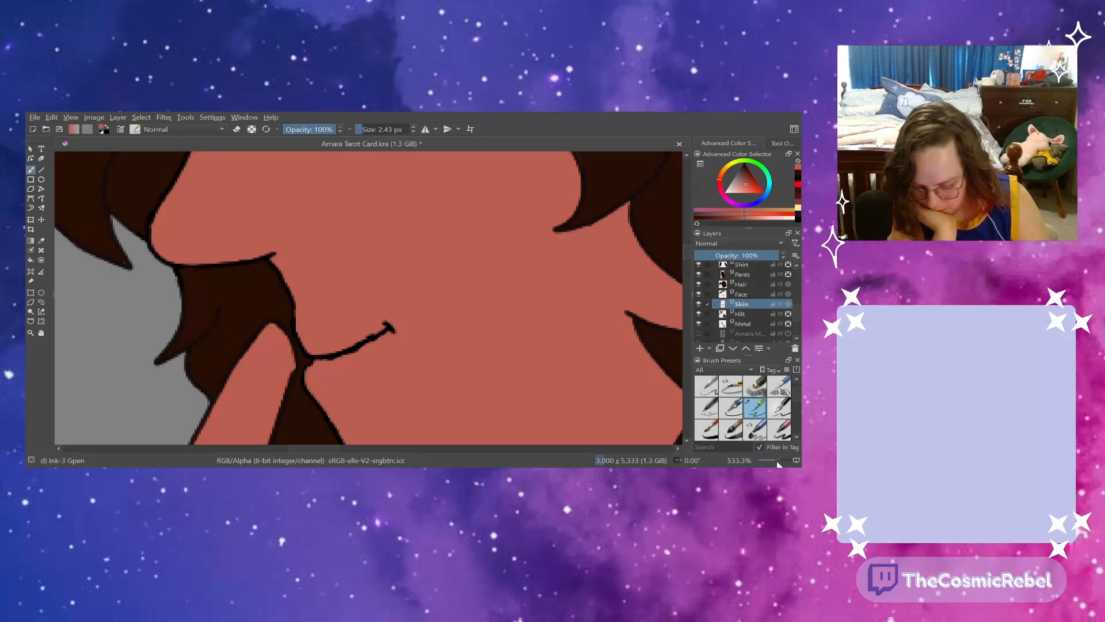
- Turn on the visibility of the Background group behind the figure
{"action": "left_click_drag", "start_coordinate": [778, 456], "coordinate": [760, 454]}
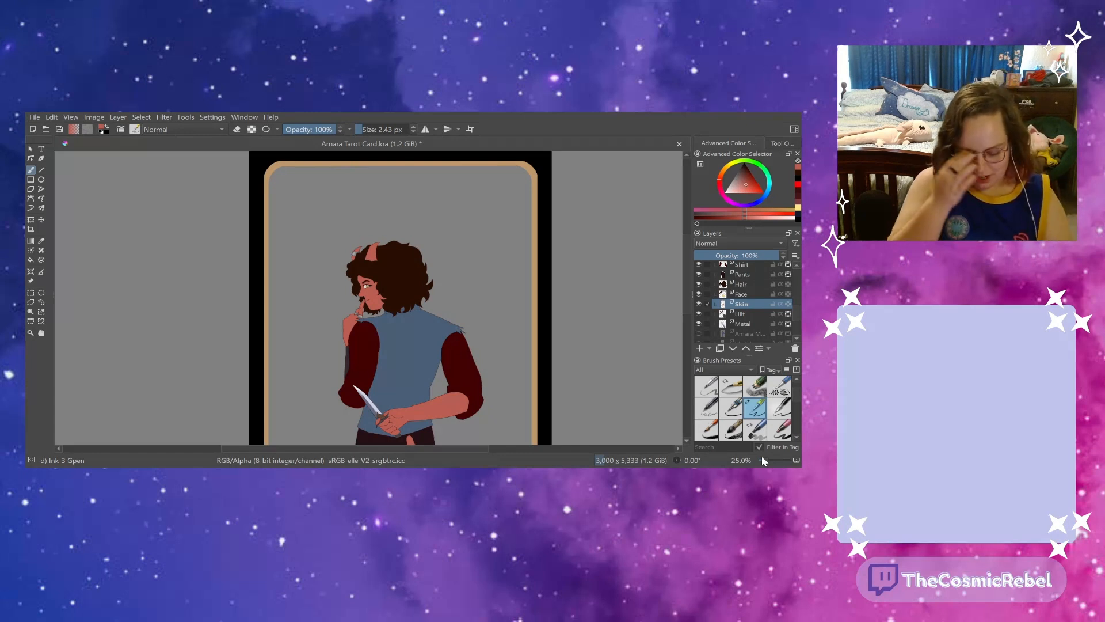
{"action": "scroll", "coordinate": [686, 289], "scroll_direction": "down", "scroll_amount": 5}
{"action": "scroll", "coordinate": [682, 349], "scroll_direction": "up", "scroll_amount": 3}
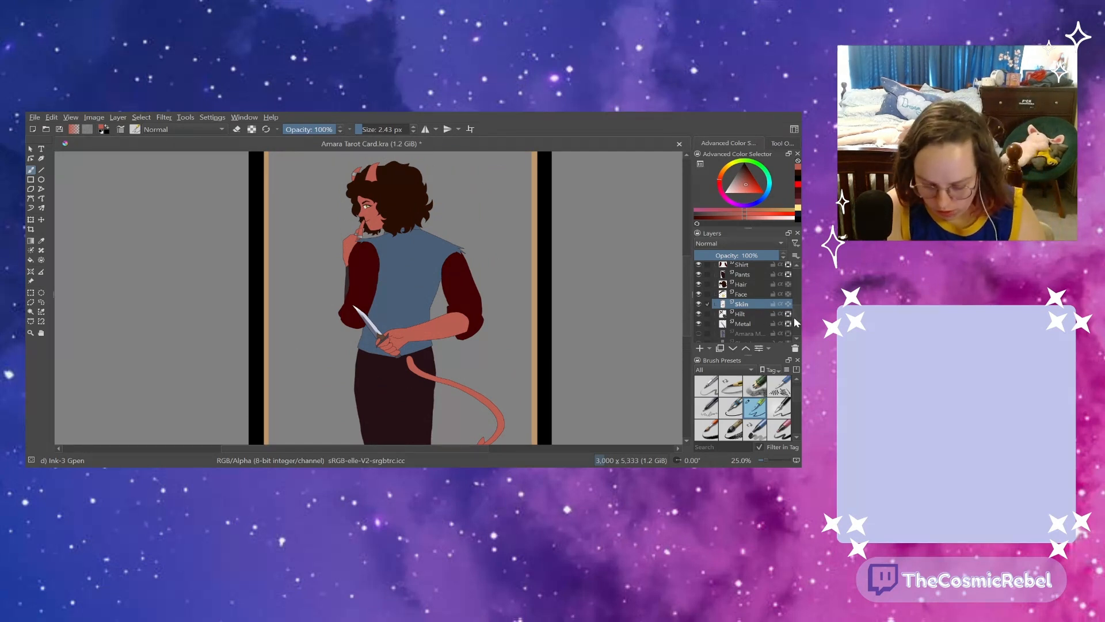
{"action": "scroll", "coordinate": [793, 317], "scroll_direction": "down", "scroll_amount": 3}
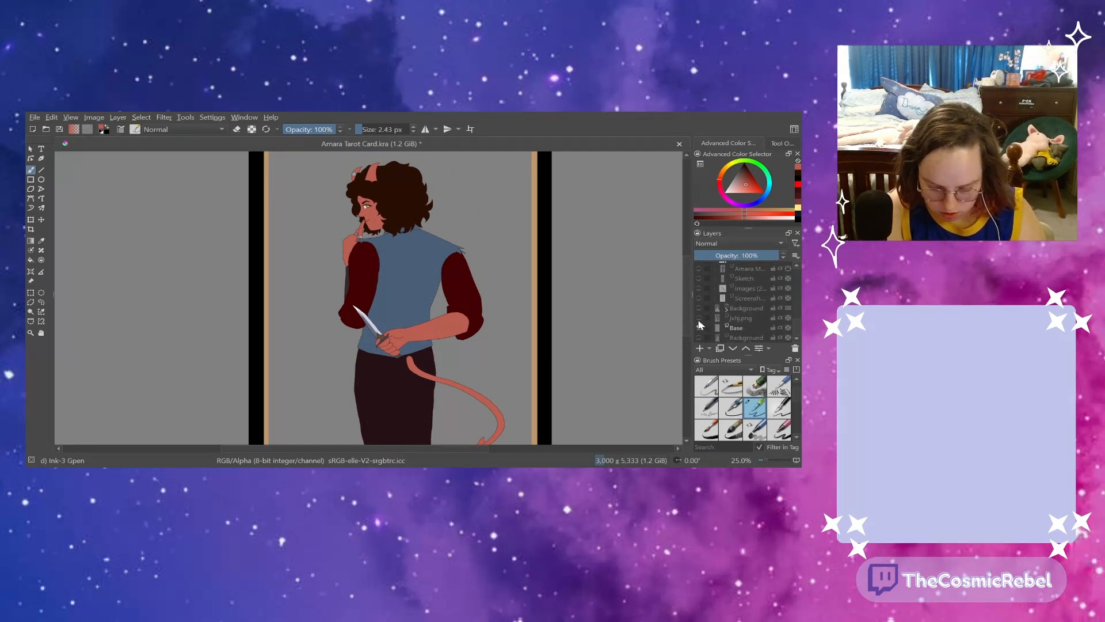
{"action": "left_click", "coordinate": [698, 308]}
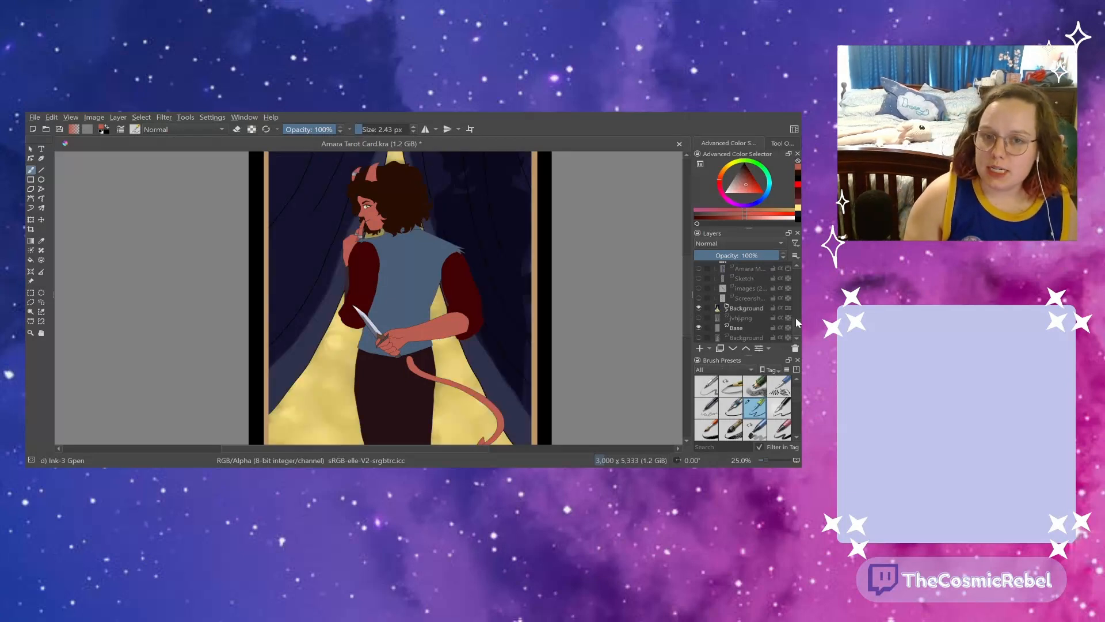
- Make the figure's Lines layer active and pick the very dark red from the recent colours
{"action": "scroll", "coordinate": [793, 319], "scroll_direction": "up", "scroll_amount": 3}
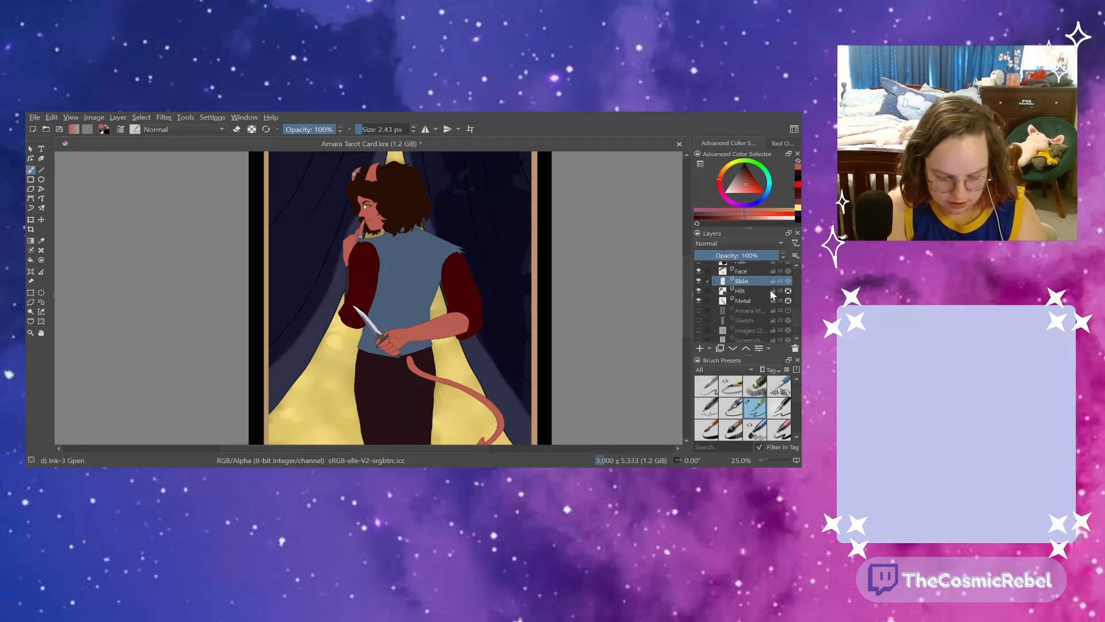
{"action": "scroll", "coordinate": [796, 315], "scroll_direction": "up", "scroll_amount": 5}
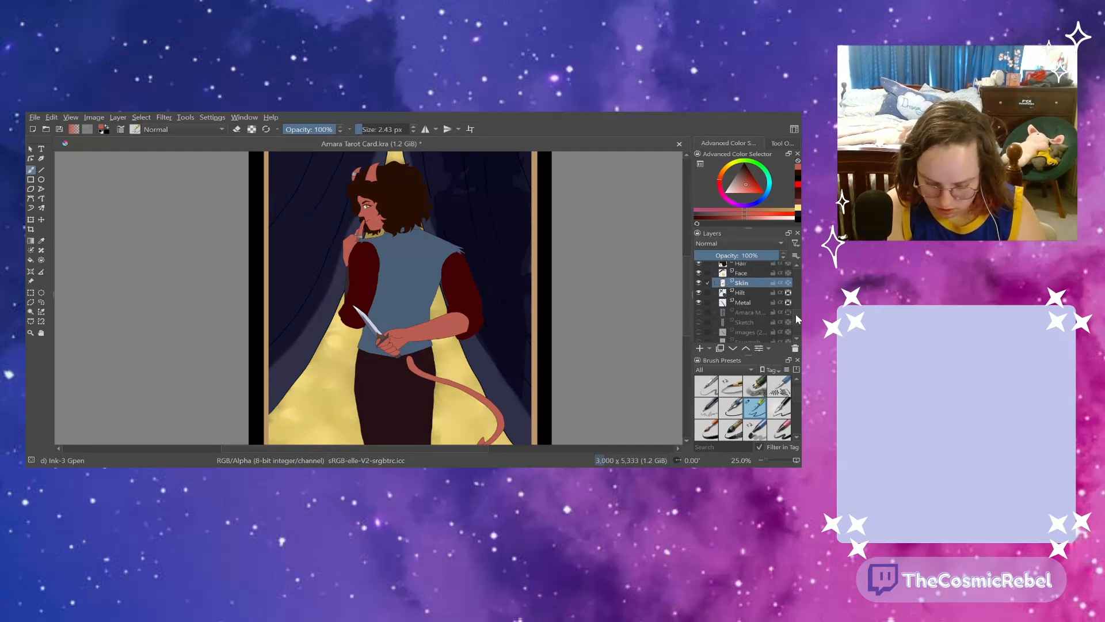
{"action": "scroll", "coordinate": [794, 308], "scroll_direction": "up", "scroll_amount": 2}
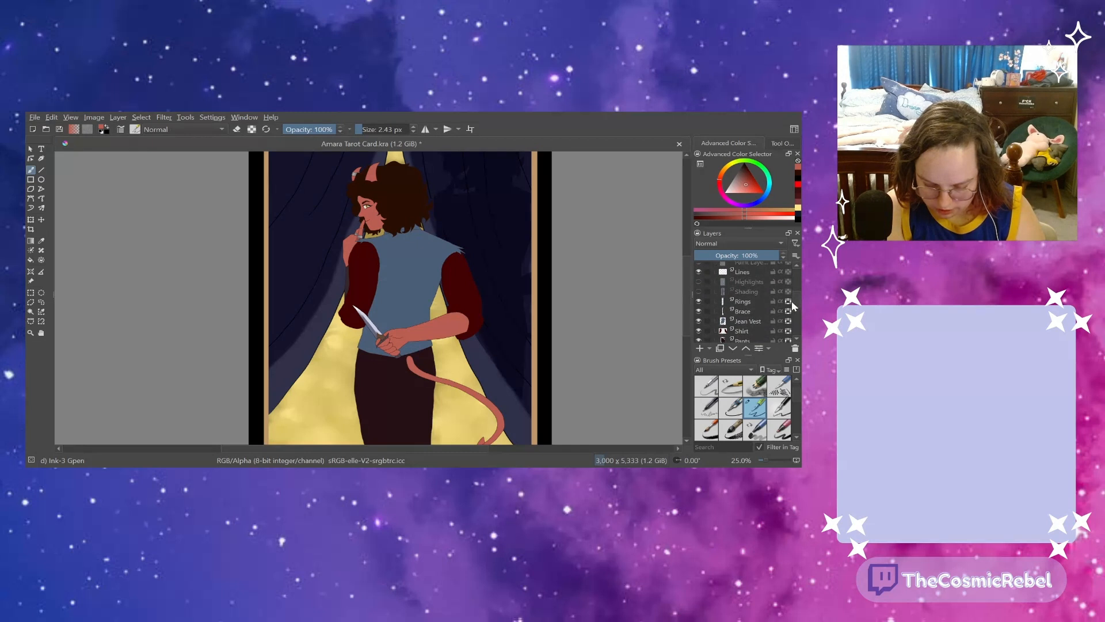
{"action": "left_click", "coordinate": [740, 272]}
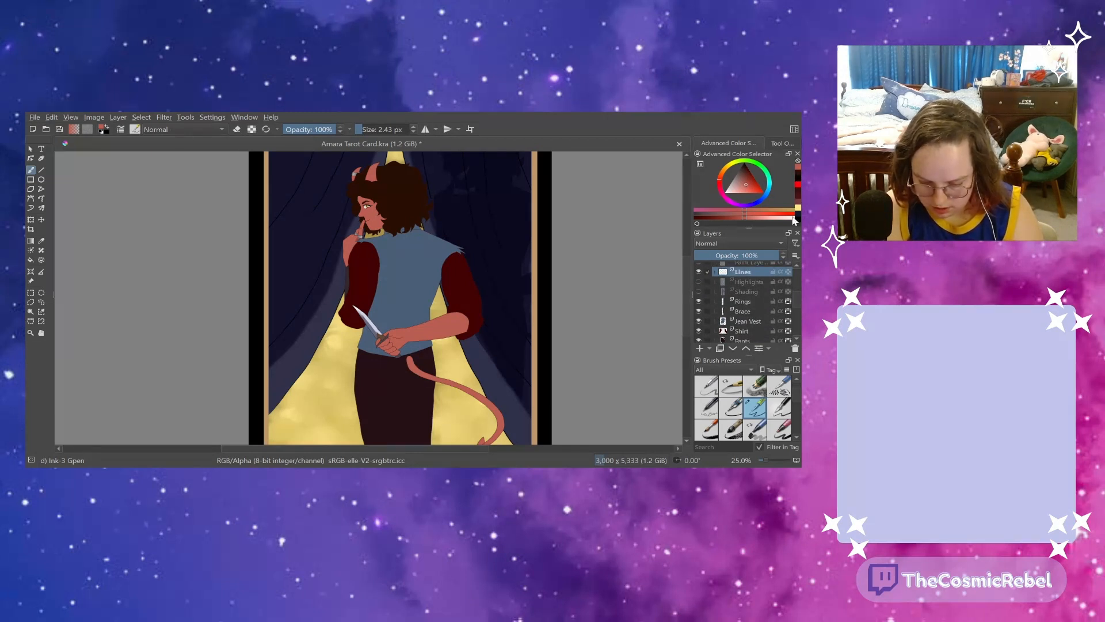
{"action": "left_click", "coordinate": [799, 192]}
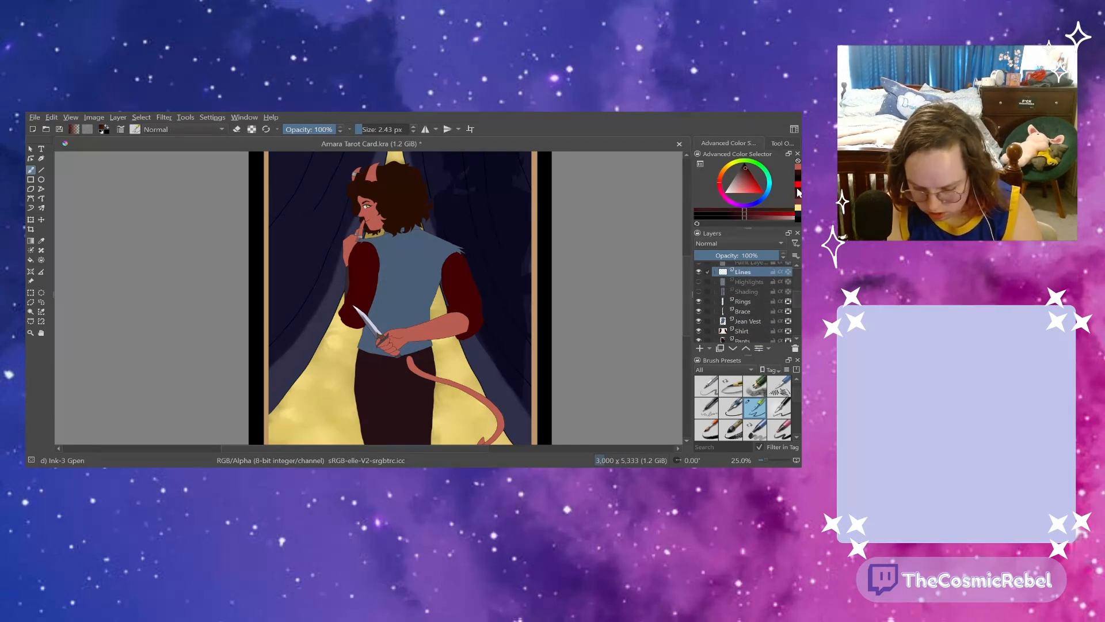
- Turn on the visibility of the figure's Highlights and Shading layers
{"action": "left_click_drag", "start_coordinate": [765, 461], "coordinate": [774, 460]}
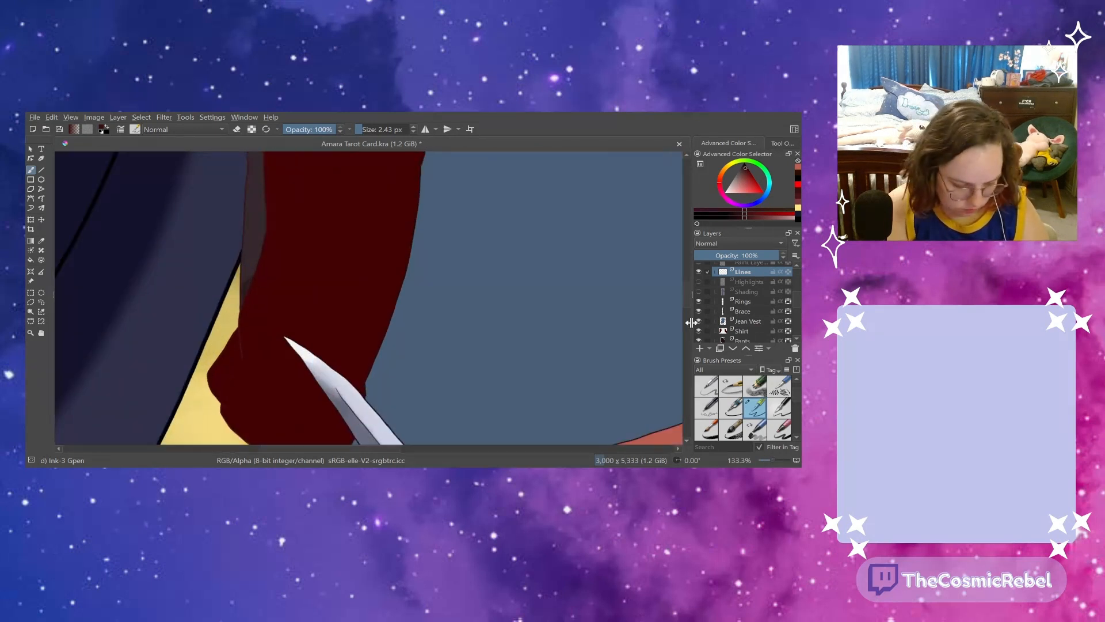
{"action": "left_click_drag", "start_coordinate": [685, 273], "coordinate": [689, 264]}
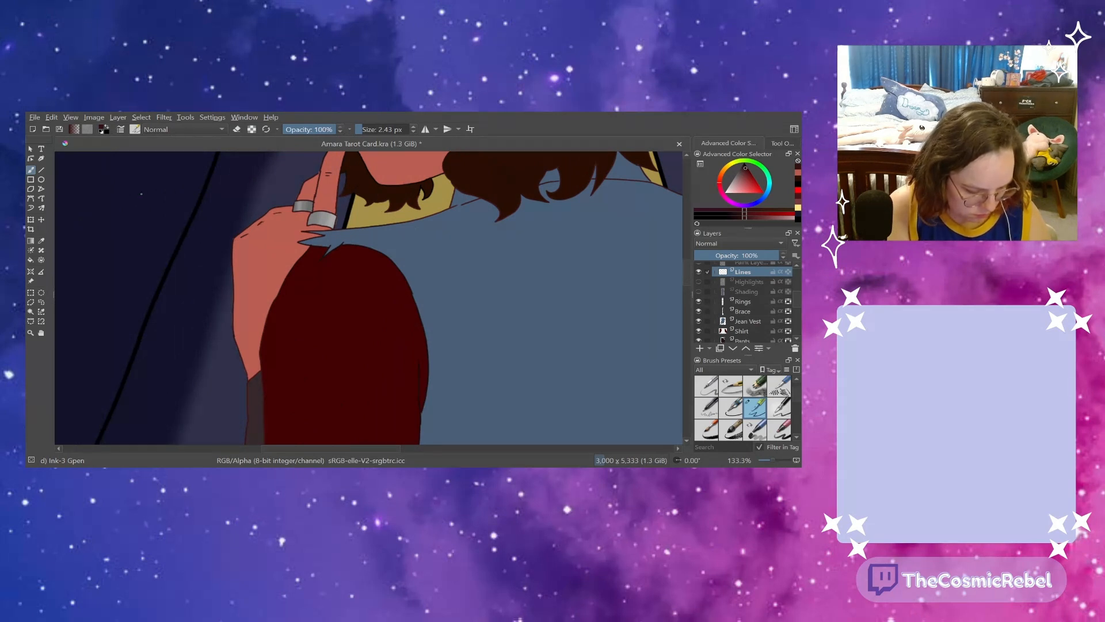
{"action": "left_click_drag", "start_coordinate": [772, 458], "coordinate": [766, 459]}
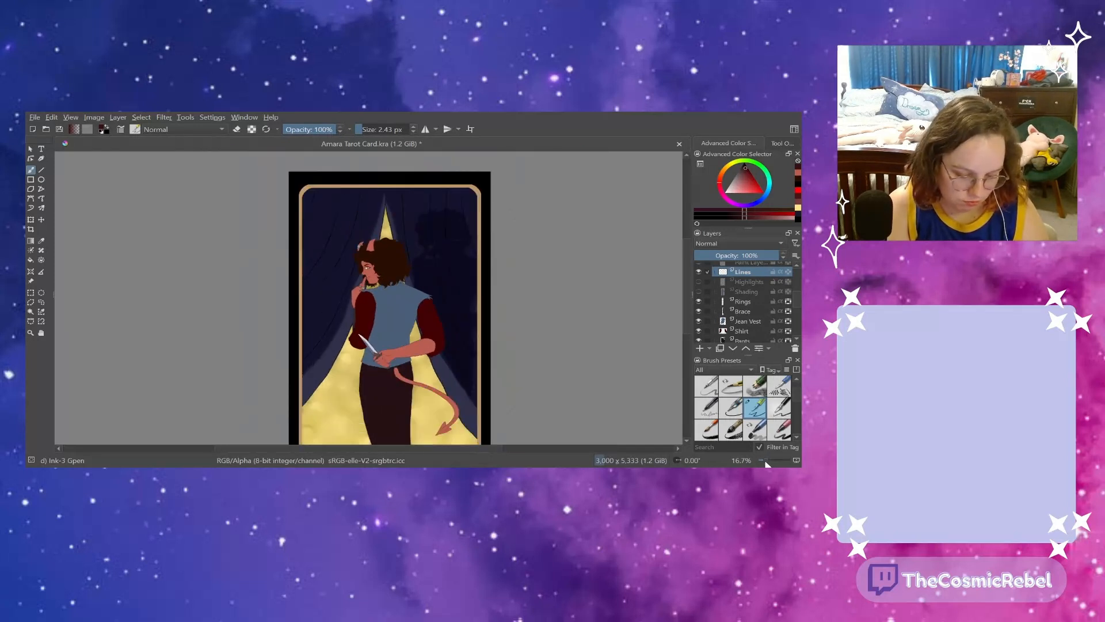
{"action": "left_click", "coordinate": [698, 282]}
{"action": "left_click", "coordinate": [699, 292]}
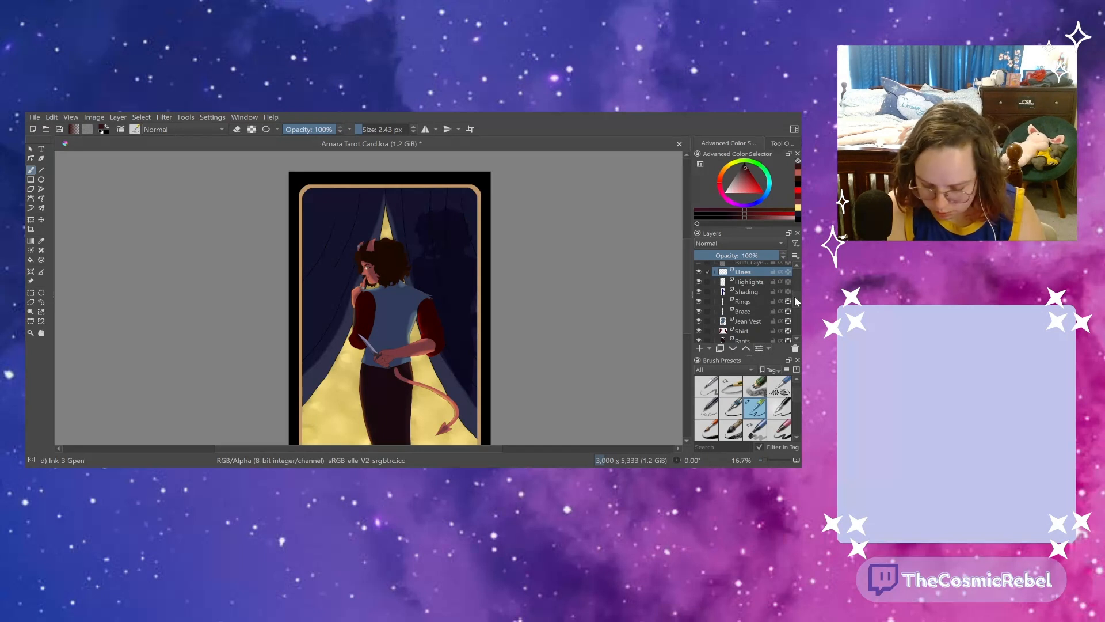
- Examine the Background group's layers and the shaded figure from head to waist against the curtain
{"action": "mouse_move", "coordinate": [795, 297]}
{"action": "left_mouse_down"}
{"action": "mouse_move", "coordinate": [796, 331]}
{"action": "mouse_move", "coordinate": [796, 320]}
{"action": "left_mouse_up"}
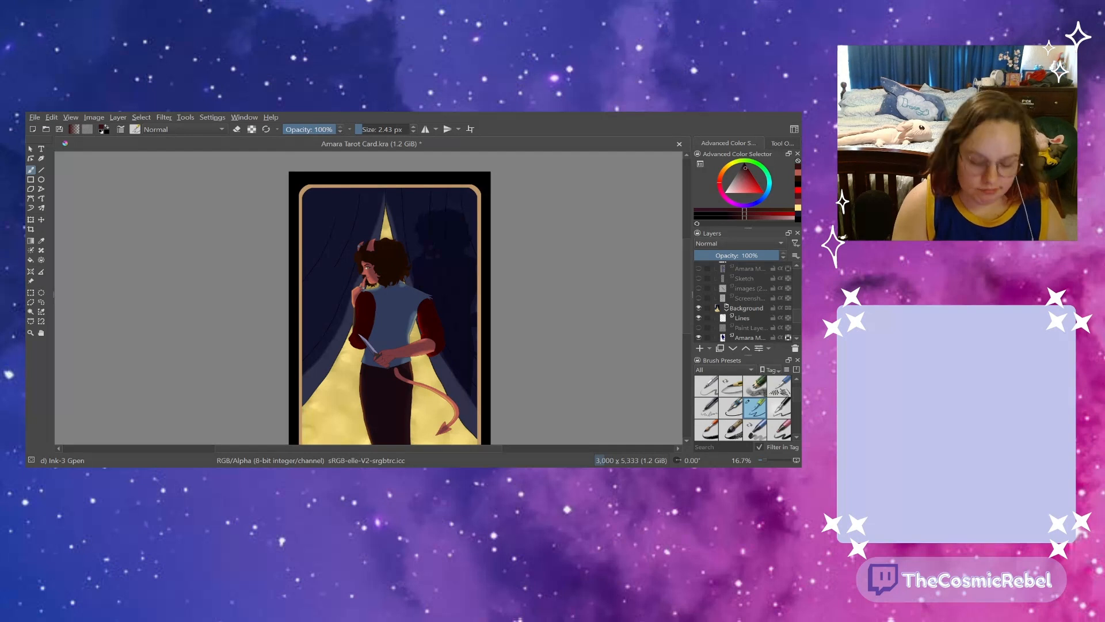
{"action": "left_click_drag", "start_coordinate": [763, 460], "coordinate": [770, 460]}
{"action": "scroll", "coordinate": [768, 459], "scroll_direction": "up", "scroll_amount": 2}
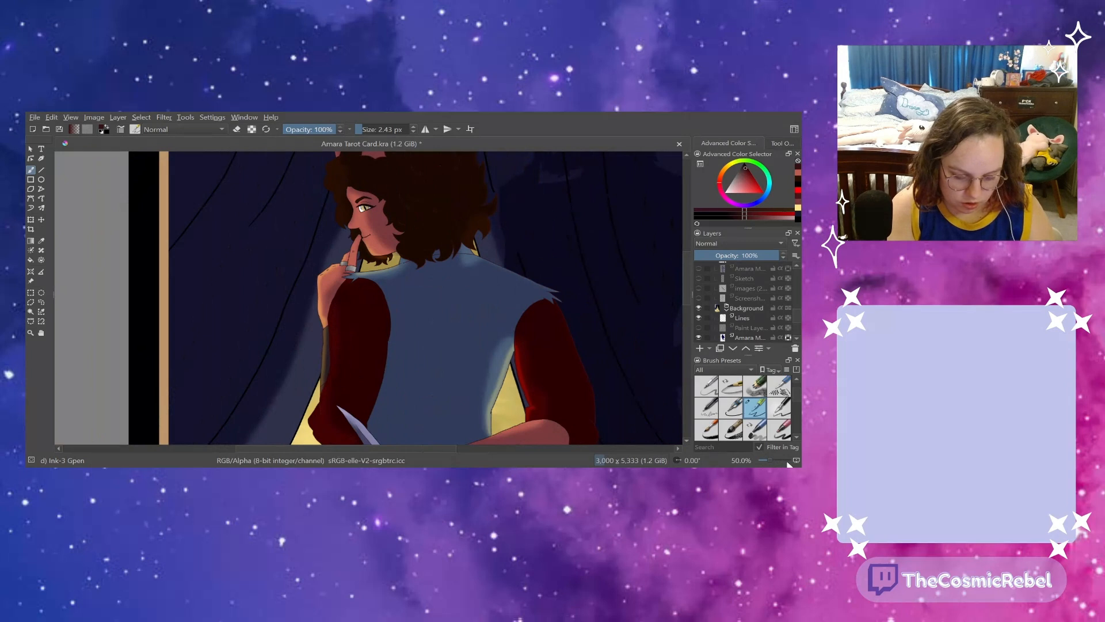
{"action": "scroll", "coordinate": [685, 285], "scroll_direction": "up", "scroll_amount": 5}
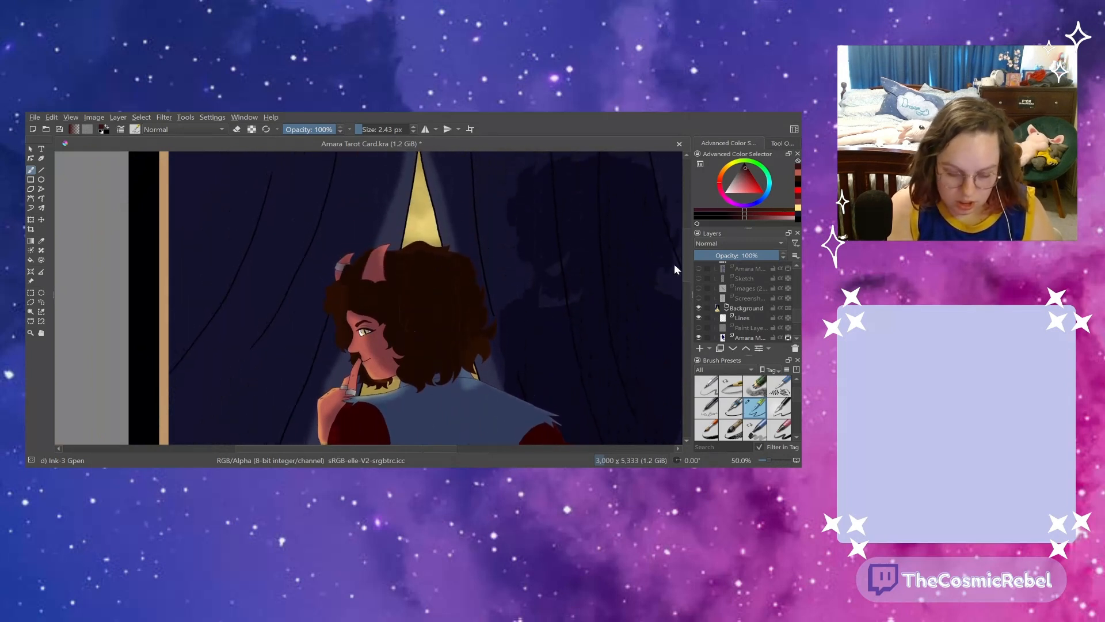
{"action": "scroll", "coordinate": [675, 264], "scroll_direction": "down", "scroll_amount": 3}
{"action": "scroll", "coordinate": [675, 281], "scroll_direction": "down", "scroll_amount": 3}
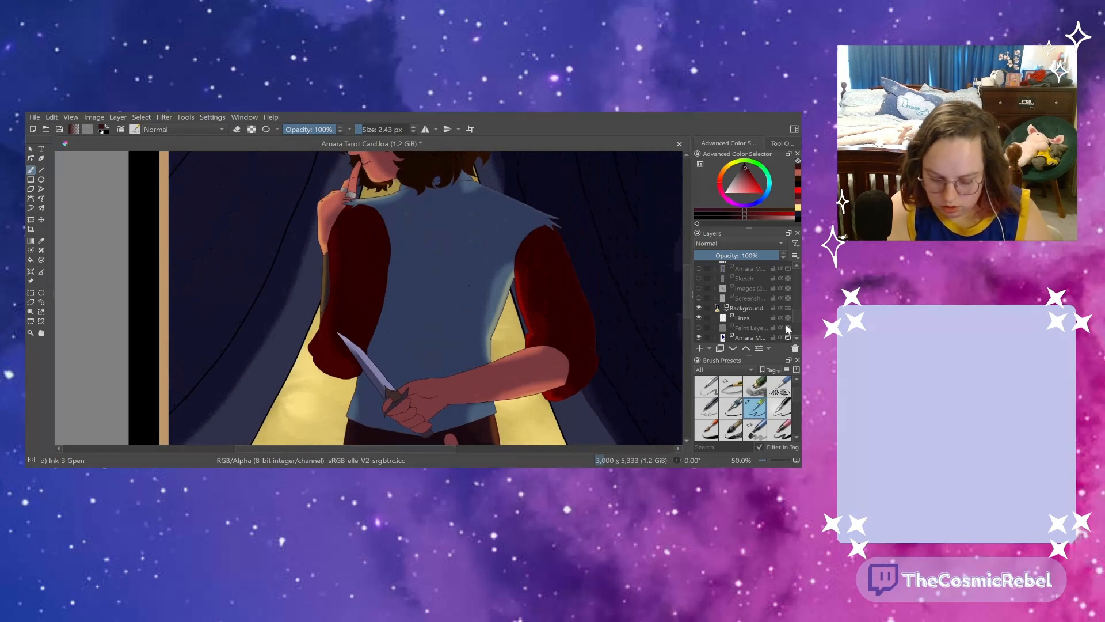
- Set the Background group's Amara shadow layer to Normal at 100% opacity and sample the shadow's dark blue from the curtain
{"action": "scroll", "coordinate": [789, 326], "scroll_direction": "down", "scroll_amount": 2}
{"action": "left_click", "coordinate": [740, 296]}
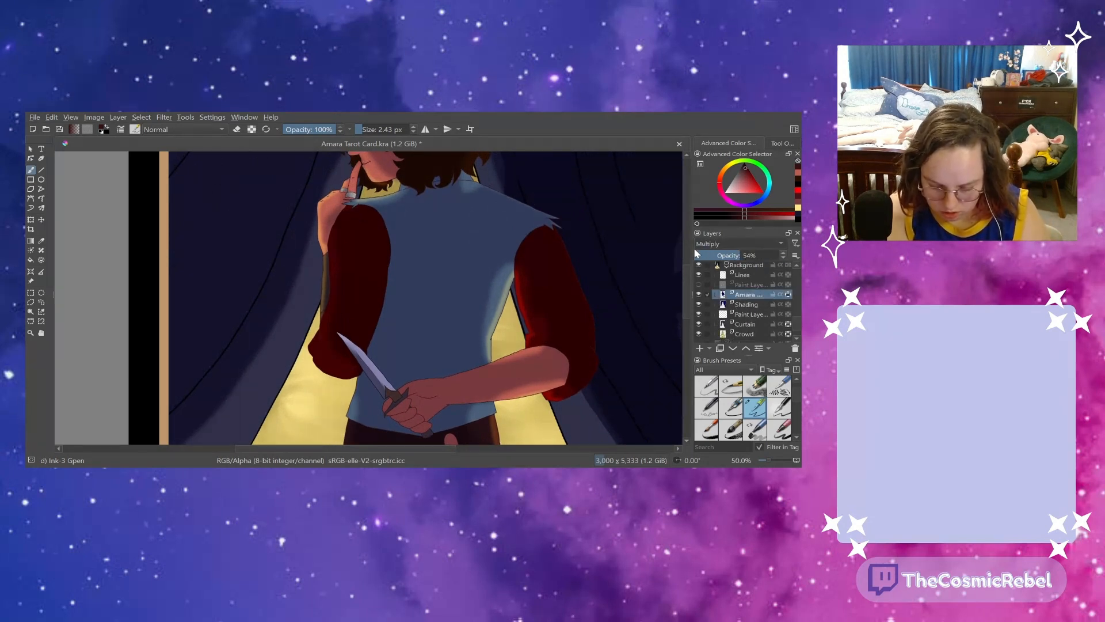
{"action": "scroll", "coordinate": [697, 245], "scroll_direction": "up", "scroll_amount": 2}
{"action": "left_click_drag", "start_coordinate": [697, 255], "coordinate": [783, 255]}
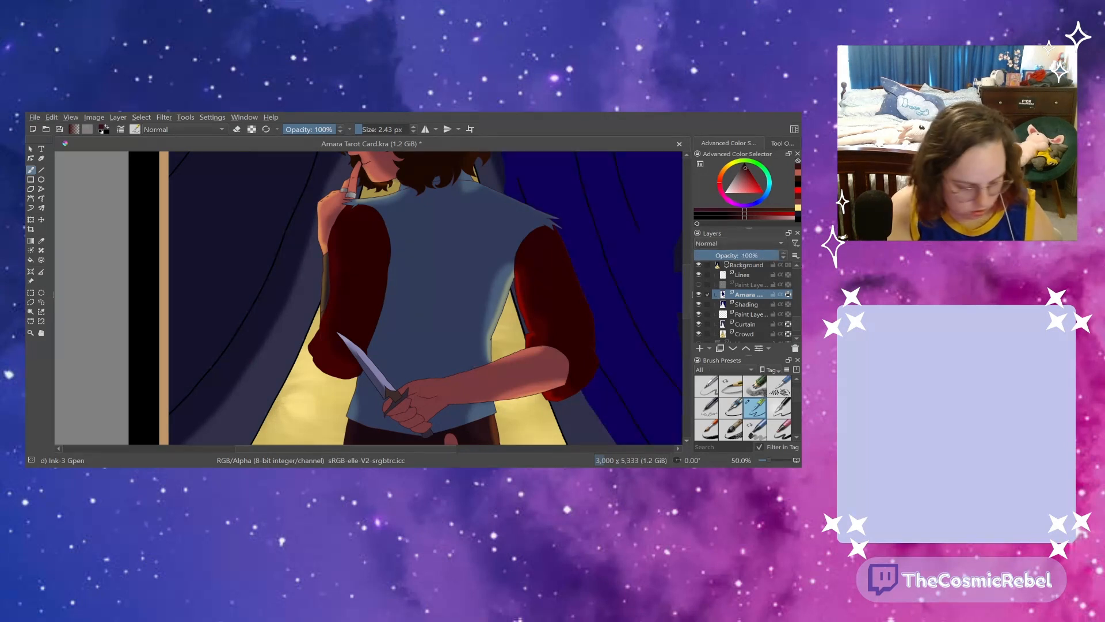
{"action": "left_click", "coordinate": [41, 240]}
{"action": "left_click", "coordinate": [611, 289]}
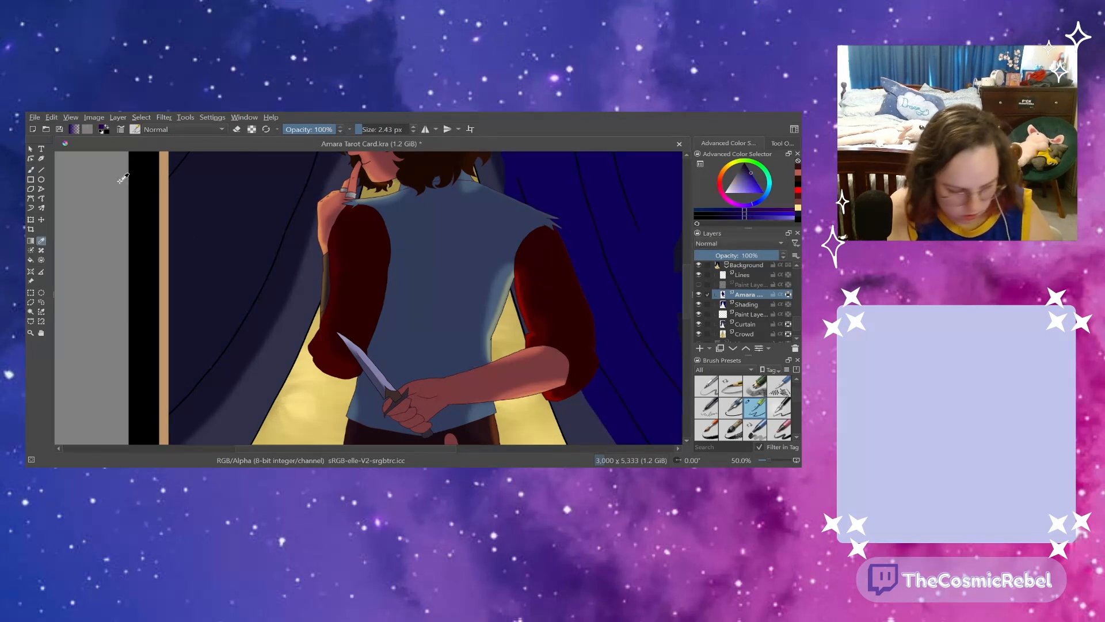
- Return to the Freehand Brush and undo the shadow layer's blend mode and opacity changes
{"action": "left_click", "coordinate": [30, 170]}
{"action": "key", "text": "ctrl+z"}
{"action": "key", "text": "ctrl+z"}
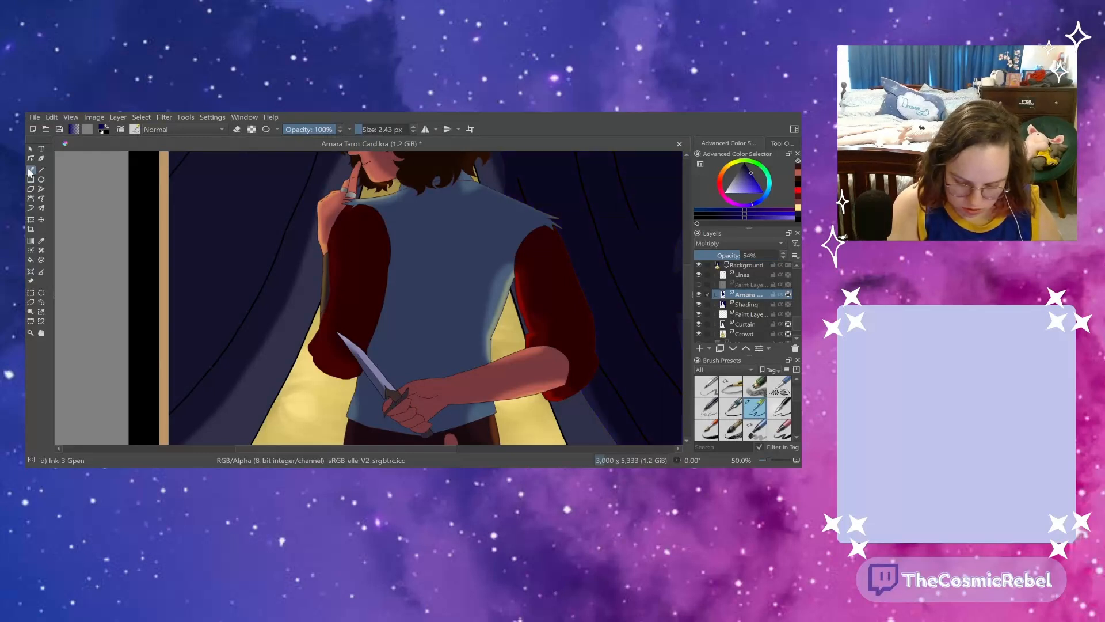
- Set the brush size to 119.49 px for painting the shadow on the lower curtain beside the tail
{"action": "scroll", "coordinate": [685, 299], "scroll_direction": "down", "scroll_amount": 5}
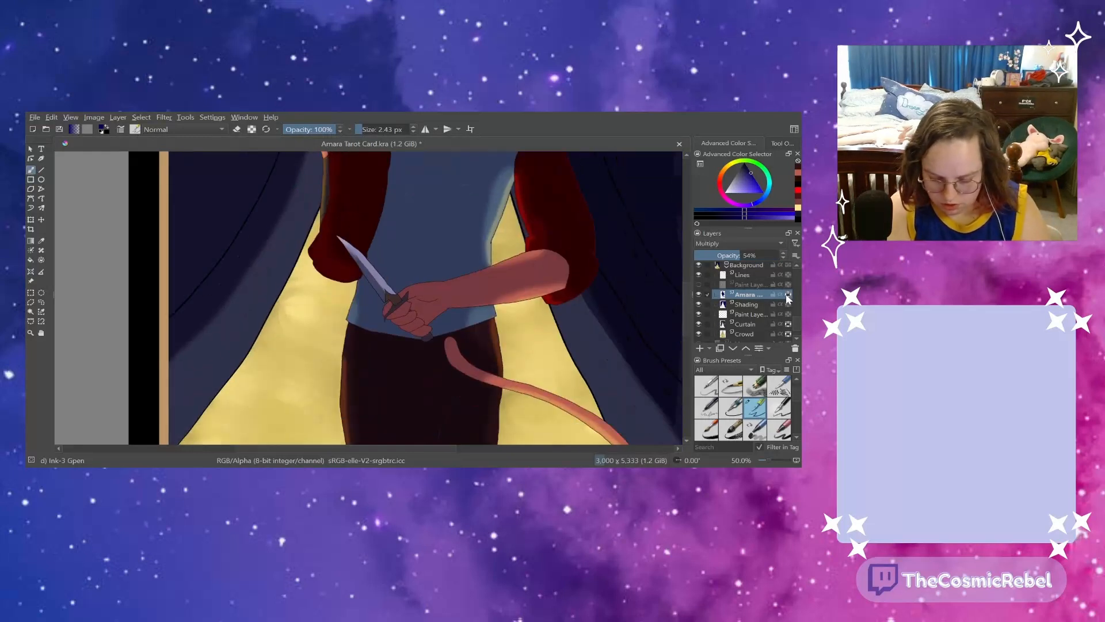
{"action": "left_click_drag", "start_coordinate": [390, 448], "coordinate": [452, 448]}
{"action": "scroll", "coordinate": [688, 300], "scroll_direction": "down", "scroll_amount": 2}
{"action": "left_click", "coordinate": [380, 129]}
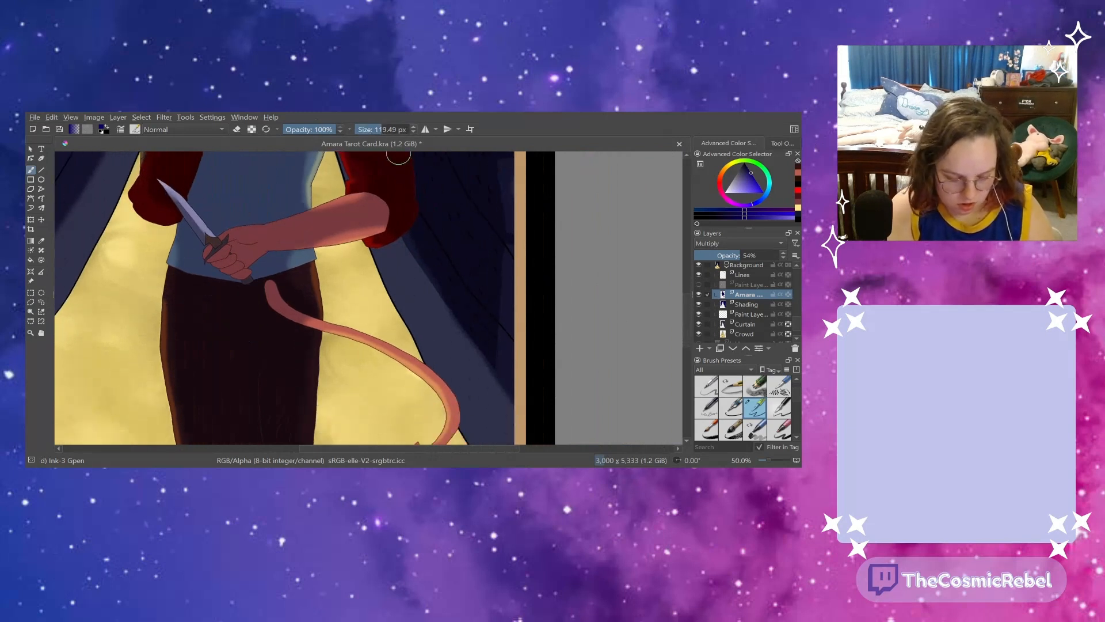
- Try to extend the figure's shadow down the curtain beside the arm and tail, then undo those strokes
{"action": "mouse_move", "coordinate": [483, 338]}
{"action": "left_mouse_down"}
{"action": "mouse_move", "coordinate": [476, 378]}
{"action": "mouse_move", "coordinate": [488, 333]}
{"action": "mouse_move", "coordinate": [465, 411]}
{"action": "mouse_move", "coordinate": [486, 352]}
{"action": "mouse_move", "coordinate": [480, 286]}
{"action": "mouse_move", "coordinate": [479, 370]}
{"action": "mouse_move", "coordinate": [460, 419]}
{"action": "mouse_move", "coordinate": [469, 326]}
{"action": "mouse_move", "coordinate": [426, 429]}
{"action": "left_mouse_up"}
{"action": "mouse_move", "coordinate": [439, 361]}
{"action": "left_mouse_down"}
{"action": "mouse_move", "coordinate": [428, 251]}
{"action": "mouse_move", "coordinate": [412, 346]}
{"action": "left_mouse_up"}
{"action": "mouse_move", "coordinate": [484, 353]}
{"action": "left_mouse_down"}
{"action": "mouse_move", "coordinate": [460, 440]}
{"action": "mouse_move", "coordinate": [426, 444]}
{"action": "left_mouse_up"}
{"action": "scroll", "coordinate": [397, 278], "scroll_direction": "up", "scroll_amount": 2}
{"action": "left_click_drag", "start_coordinate": [397, 278], "coordinate": [402, 343]}
{"action": "scroll", "coordinate": [671, 305], "scroll_direction": "up", "scroll_amount": 8}
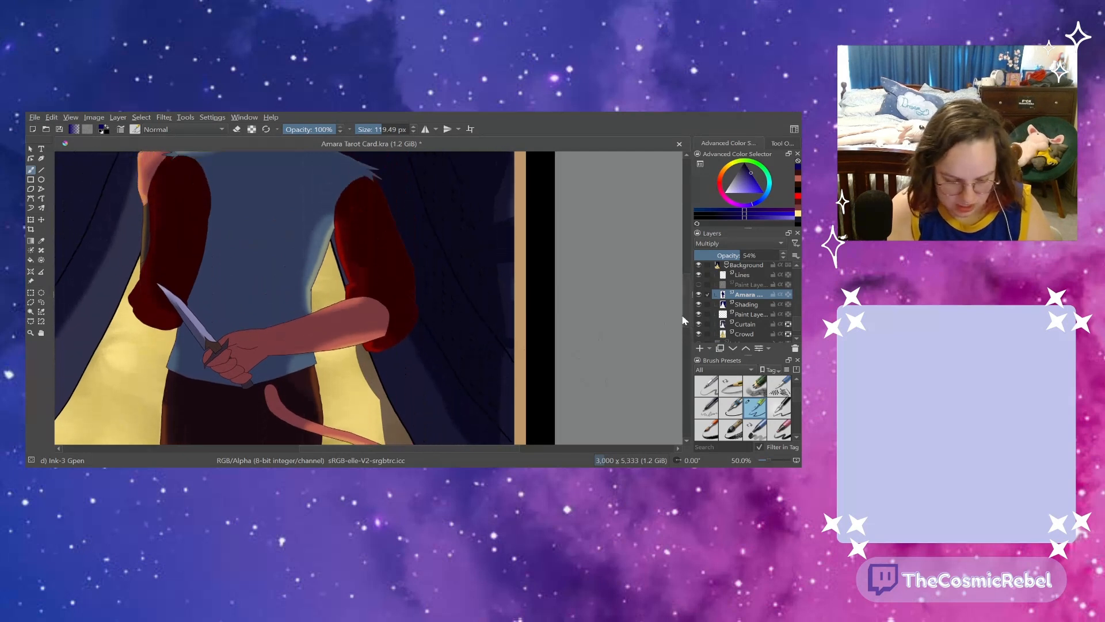
{"action": "scroll", "coordinate": [668, 305], "scroll_direction": "down", "scroll_amount": 6}
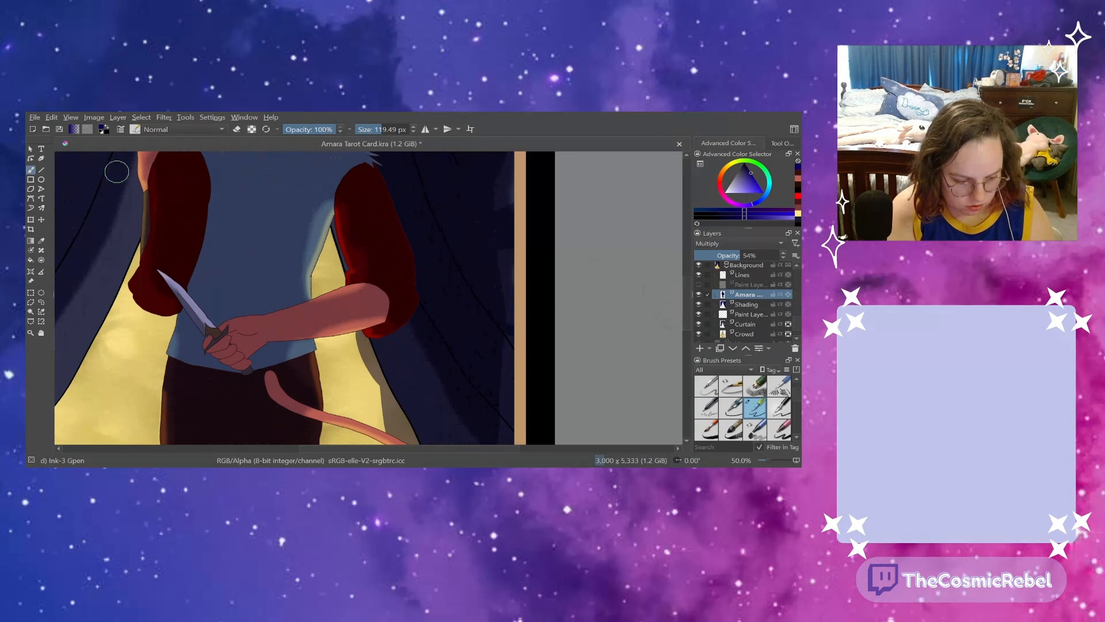
{"action": "key", "text": "ctrl+z"}
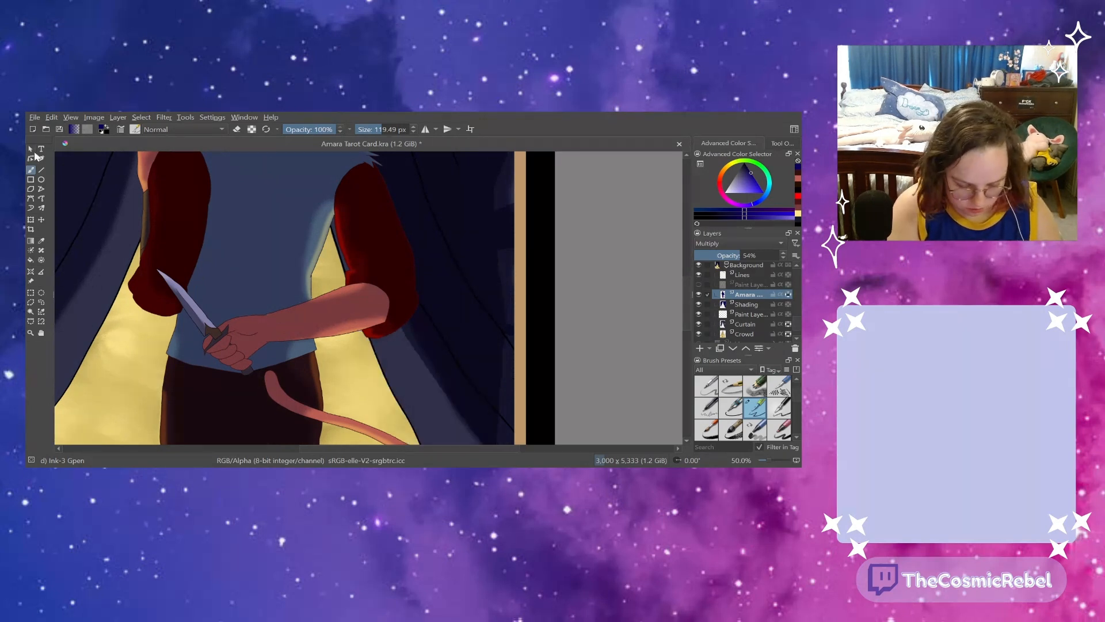
{"action": "key", "text": "ctrl+z"}
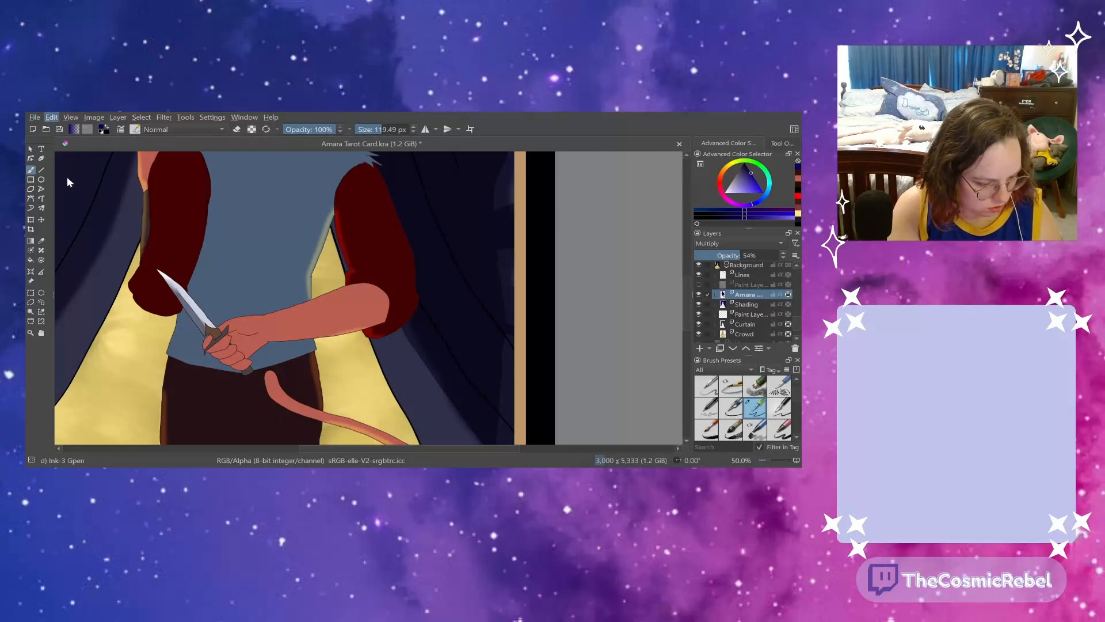
{"action": "key", "text": "ctrl+shift+z"}
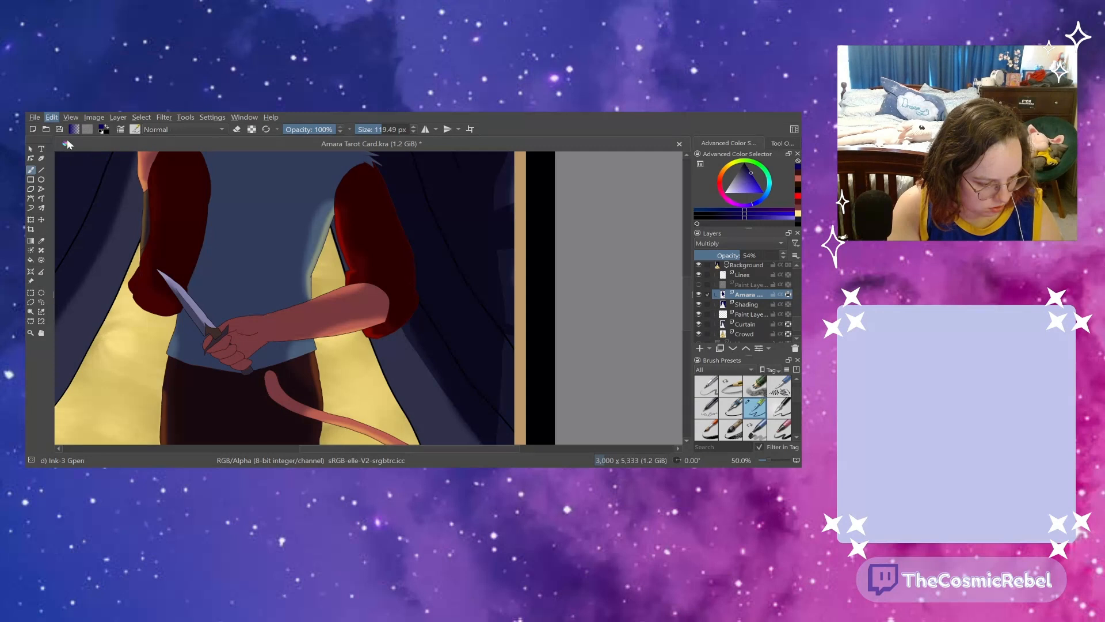
- Paint the figure's dark blue shadow across the lower curtain beside the elbow and tail, reaching the curtain's edge
{"action": "mouse_move", "coordinate": [387, 339]}
{"action": "left_mouse_down"}
{"action": "mouse_move", "coordinate": [405, 383]}
{"action": "mouse_move", "coordinate": [417, 356]}
{"action": "mouse_move", "coordinate": [435, 380]}
{"action": "mouse_move", "coordinate": [420, 396]}
{"action": "left_mouse_up"}
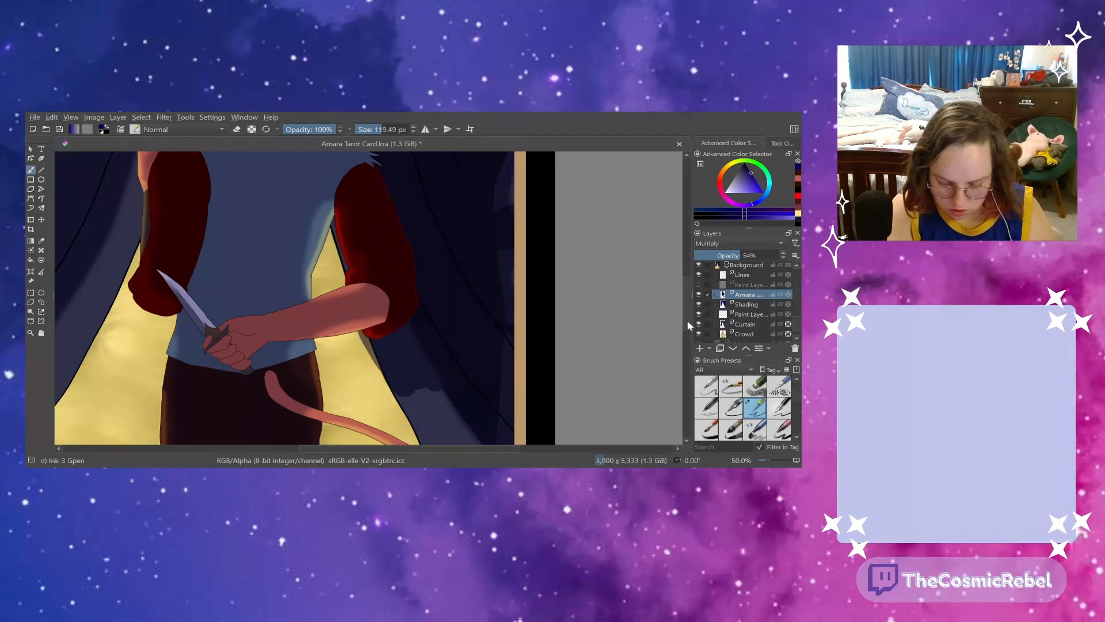
{"action": "left_click_drag", "start_coordinate": [686, 320], "coordinate": [682, 325]}
{"action": "mouse_move", "coordinate": [457, 387]}
{"action": "left_mouse_down"}
{"action": "mouse_move", "coordinate": [477, 430]}
{"action": "mouse_move", "coordinate": [481, 420]}
{"action": "mouse_move", "coordinate": [446, 414]}
{"action": "mouse_move", "coordinate": [413, 354]}
{"action": "mouse_move", "coordinate": [410, 392]}
{"action": "left_mouse_up"}
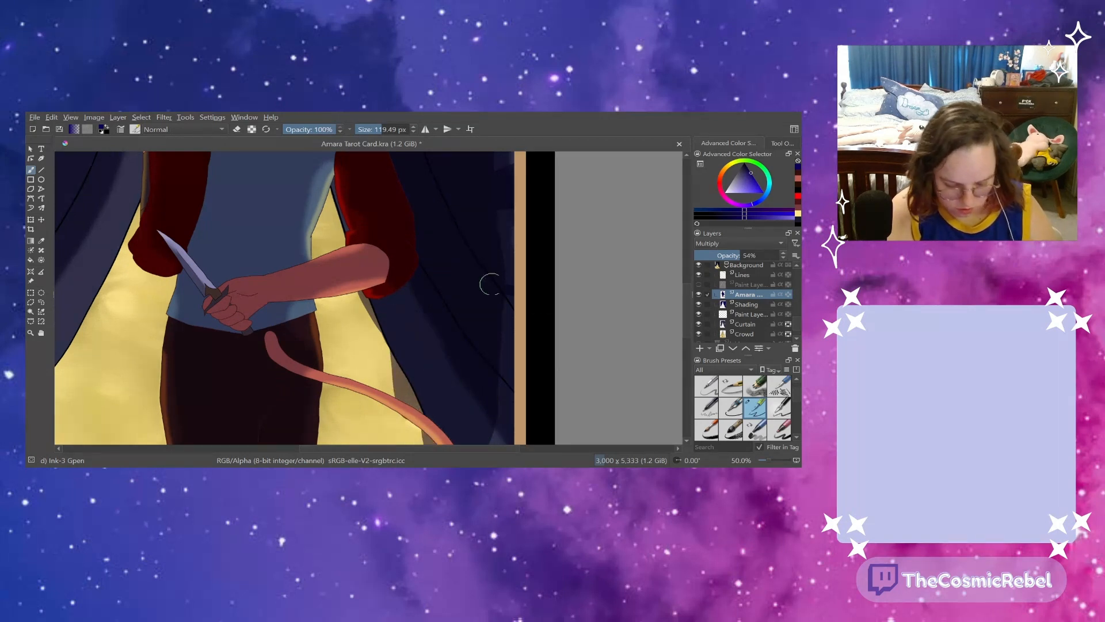
{"action": "left_click_drag", "start_coordinate": [686, 322], "coordinate": [686, 306]}
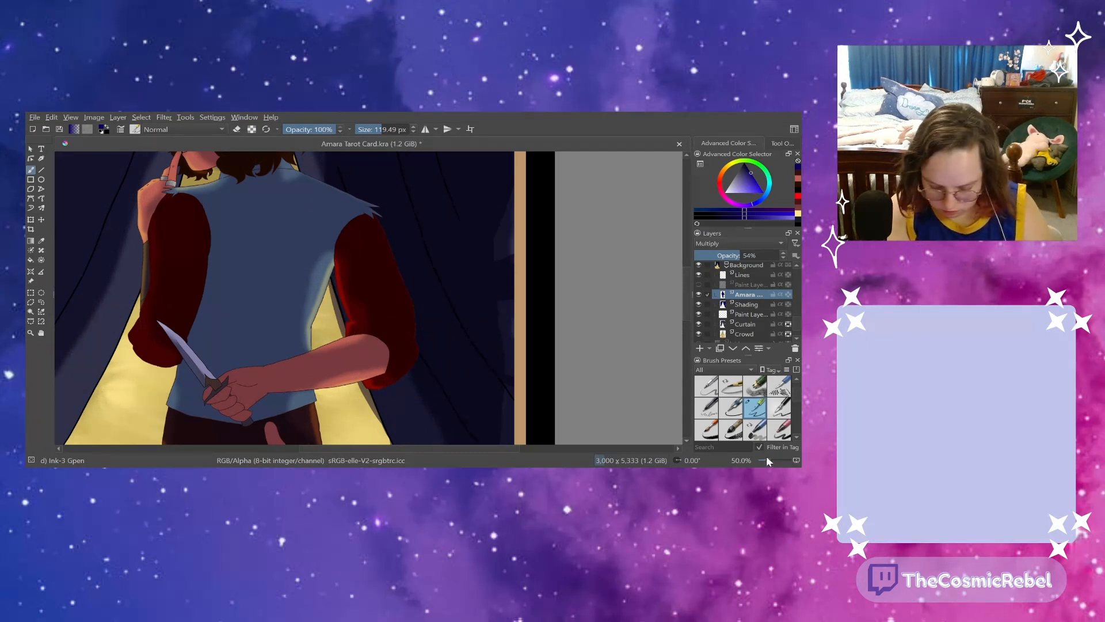
- Check the shadow on the whole card and erase its spill over the yellow light beside the tail
{"action": "left_click_drag", "start_coordinate": [767, 459], "coordinate": [763, 460]}
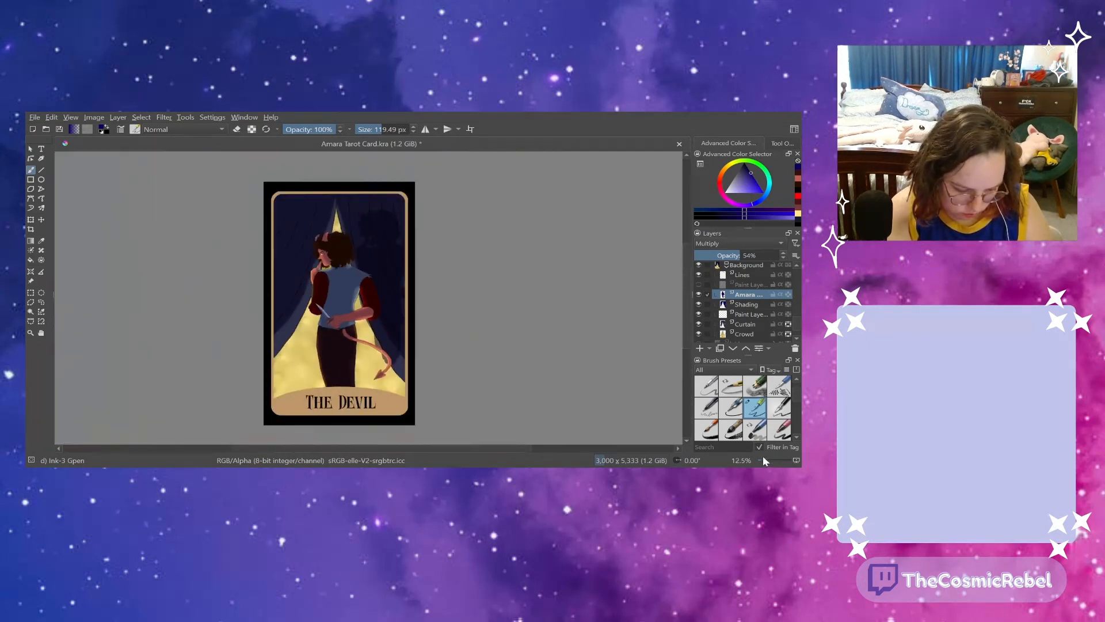
{"action": "left_click_drag", "start_coordinate": [763, 458], "coordinate": [767, 457]}
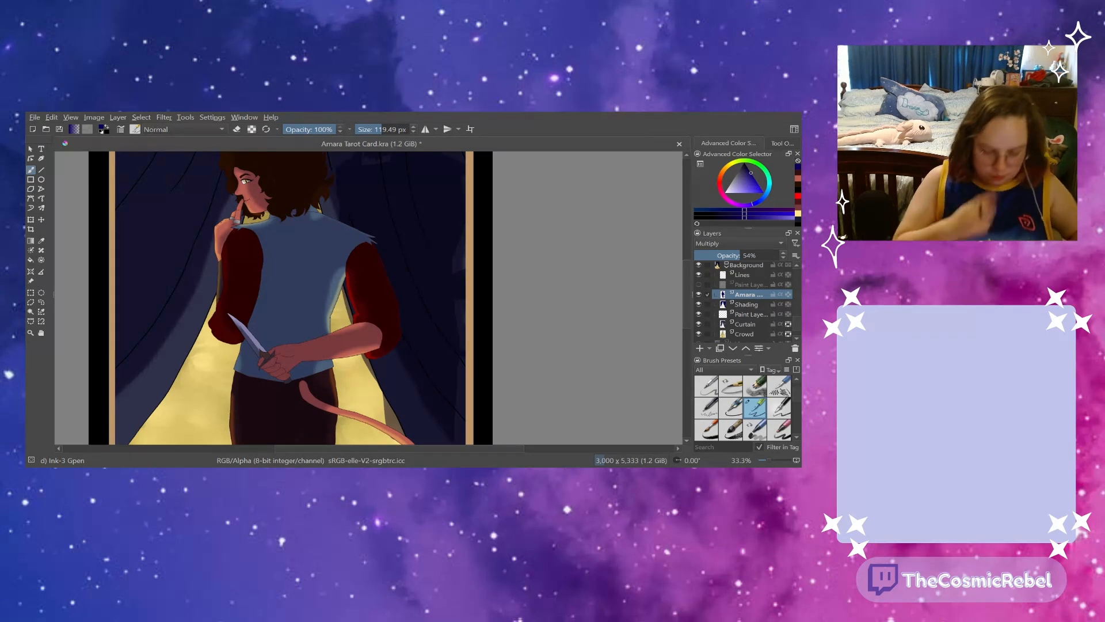
{"action": "scroll", "coordinate": [662, 311], "scroll_direction": "down", "scroll_amount": 3}
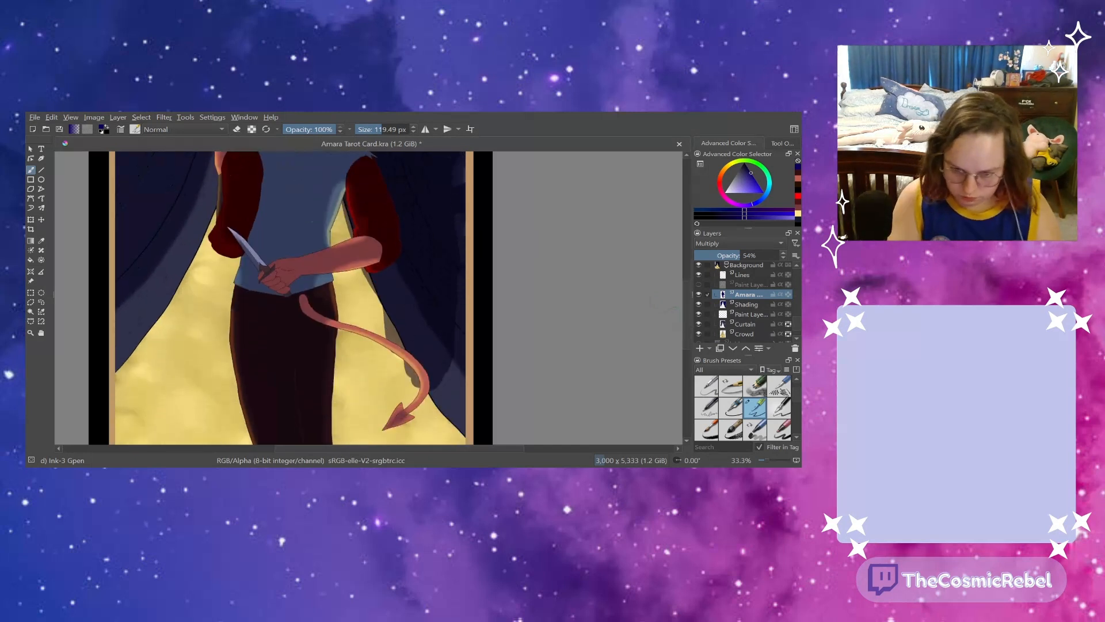
{"action": "left_click", "coordinate": [236, 129]}
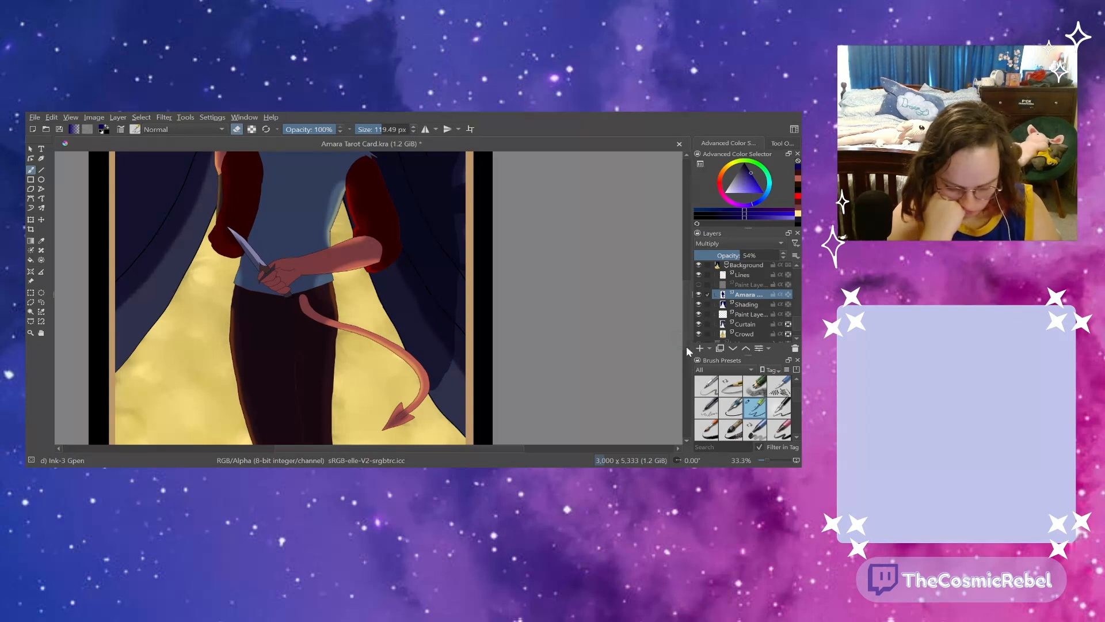
{"action": "scroll", "coordinate": [685, 333], "scroll_direction": "up", "scroll_amount": 5}
{"action": "scroll", "coordinate": [684, 318], "scroll_direction": "up", "scroll_amount": 6}
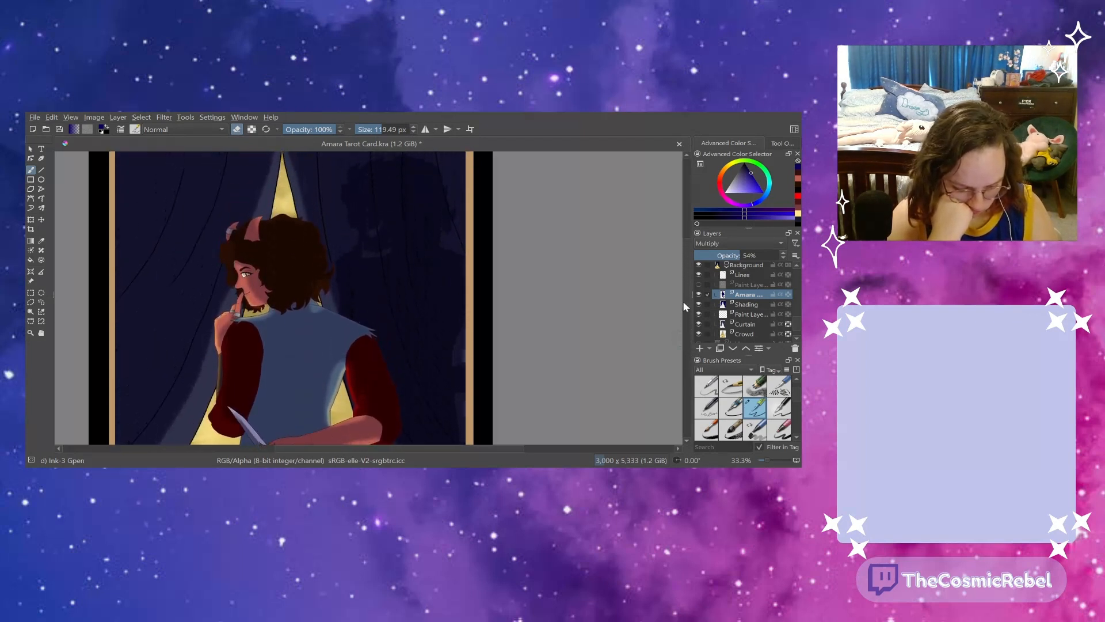
{"action": "scroll", "coordinate": [684, 291], "scroll_direction": "down", "scroll_amount": 3}
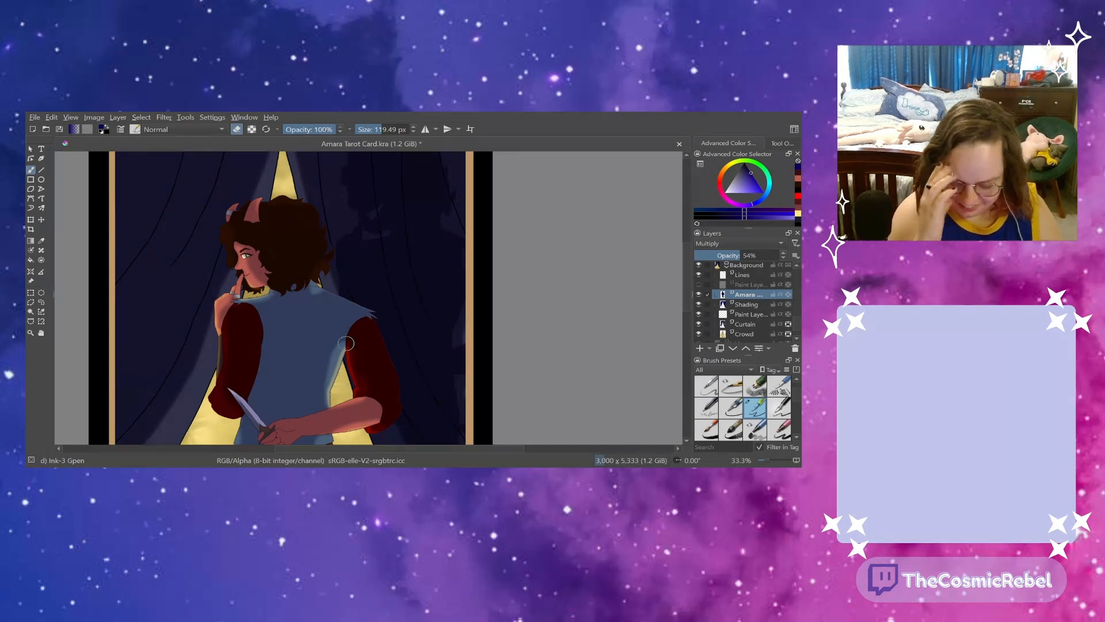
- On the Background group's Lines layer, thicken the curtain edge between hair and shoulder with a 16.34 px black brush, erasing turned off
{"action": "scroll", "coordinate": [790, 306], "scroll_direction": "up", "scroll_amount": 2}
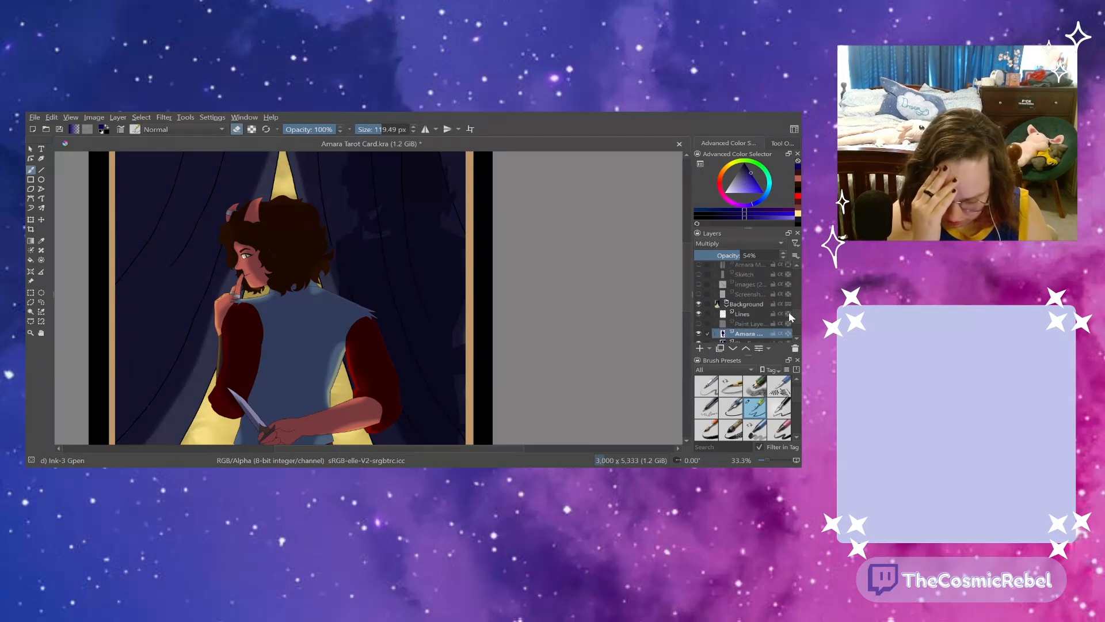
{"action": "left_click", "coordinate": [742, 293]}
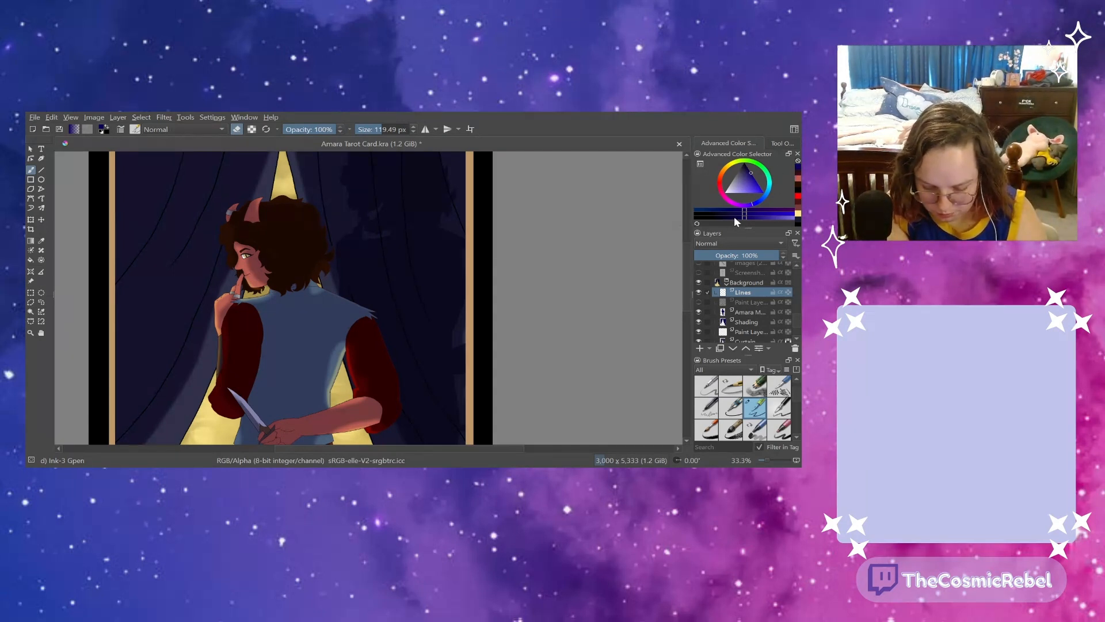
{"action": "key", "text": "e"}
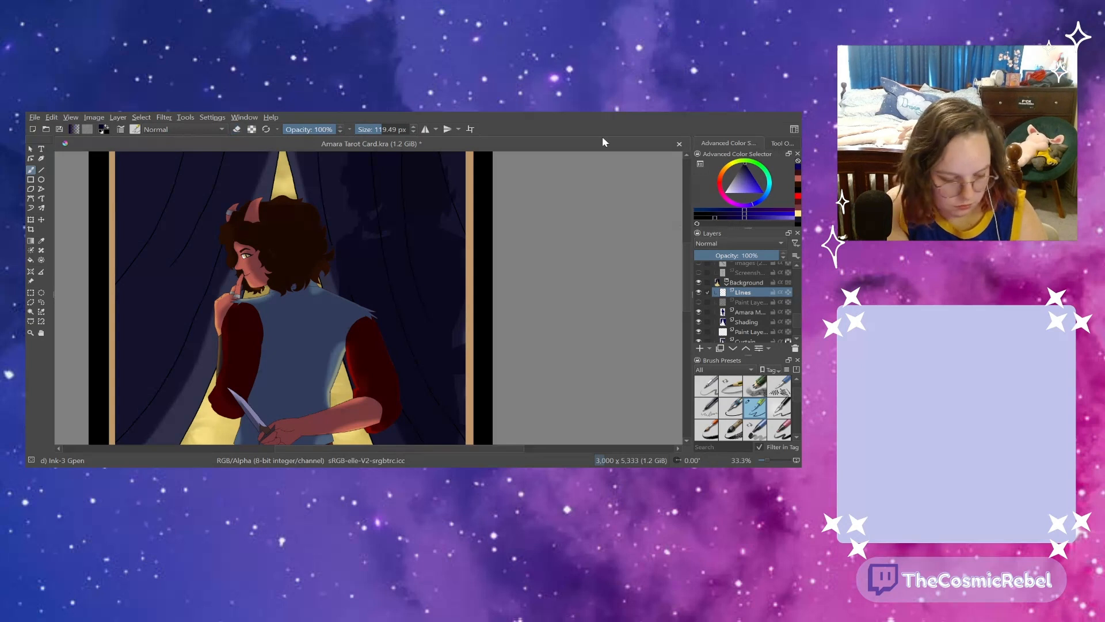
{"action": "left_click", "coordinate": [374, 130]}
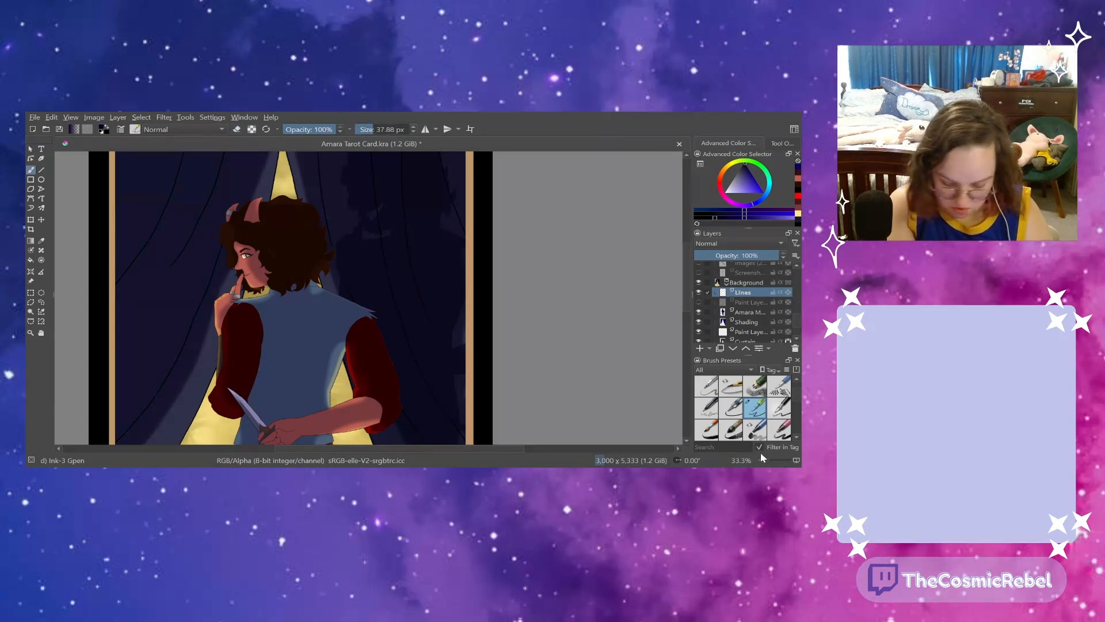
{"action": "left_click_drag", "start_coordinate": [766, 458], "coordinate": [772, 458]}
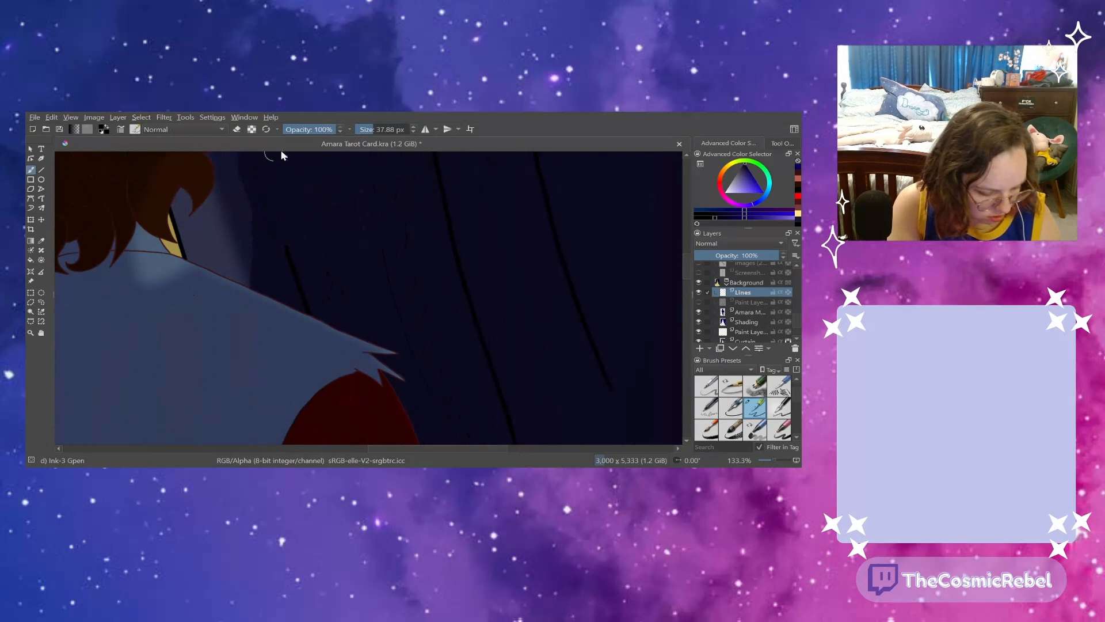
{"action": "left_click", "coordinate": [369, 129]}
{"action": "left_click_drag", "start_coordinate": [170, 211], "coordinate": [186, 259]}
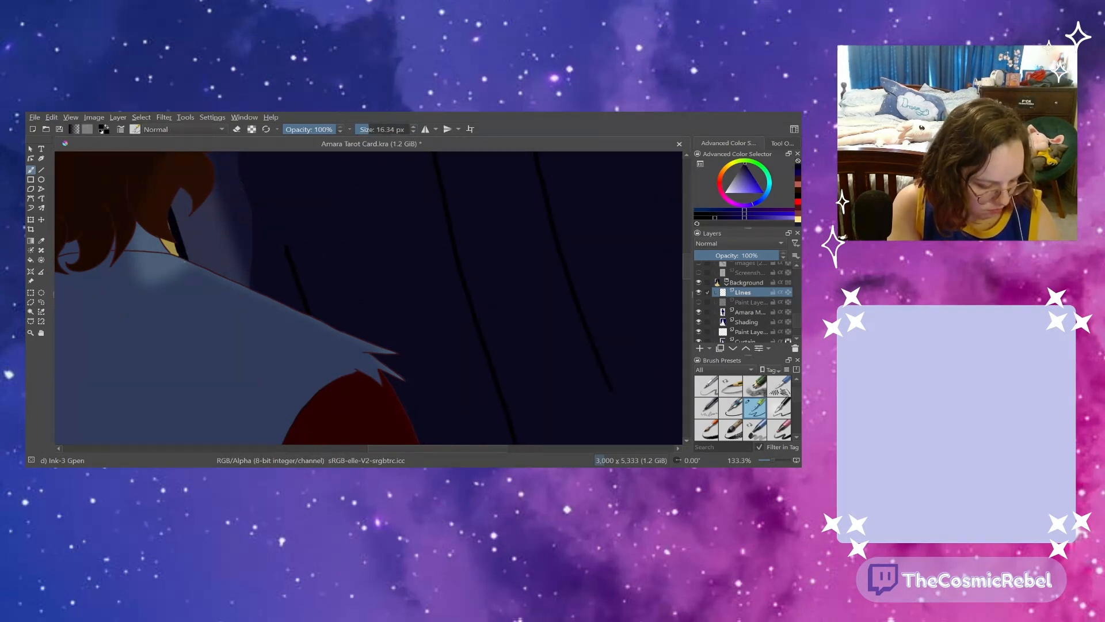
- Thicken the black line along the right edge of the curtain opening above the head, undoing the uneven first stroke
{"action": "scroll", "coordinate": [685, 263], "scroll_direction": "up", "scroll_amount": 10}
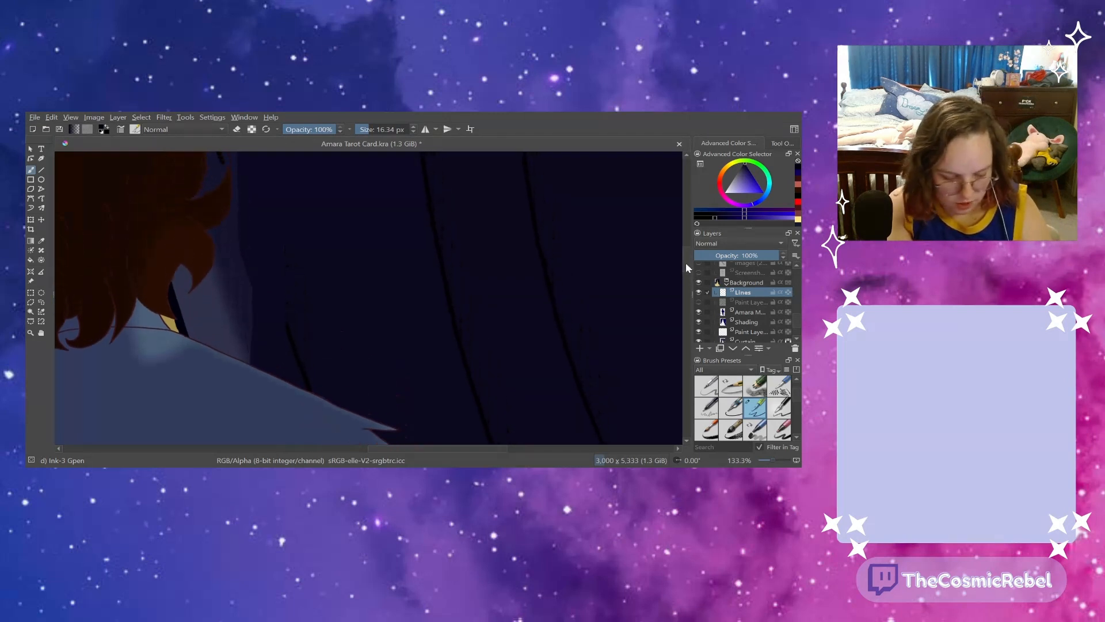
{"action": "left_click_drag", "start_coordinate": [416, 447], "coordinate": [349, 446]}
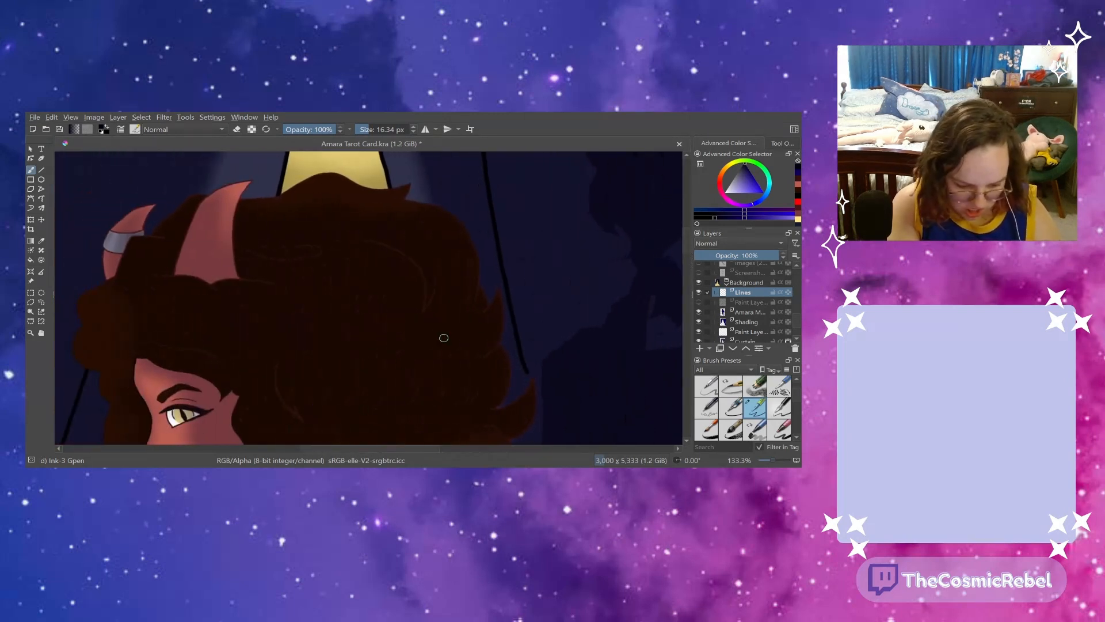
{"action": "scroll", "coordinate": [690, 231], "scroll_direction": "up", "scroll_amount": 5}
{"action": "left_click_drag", "start_coordinate": [395, 333], "coordinate": [360, 225]}
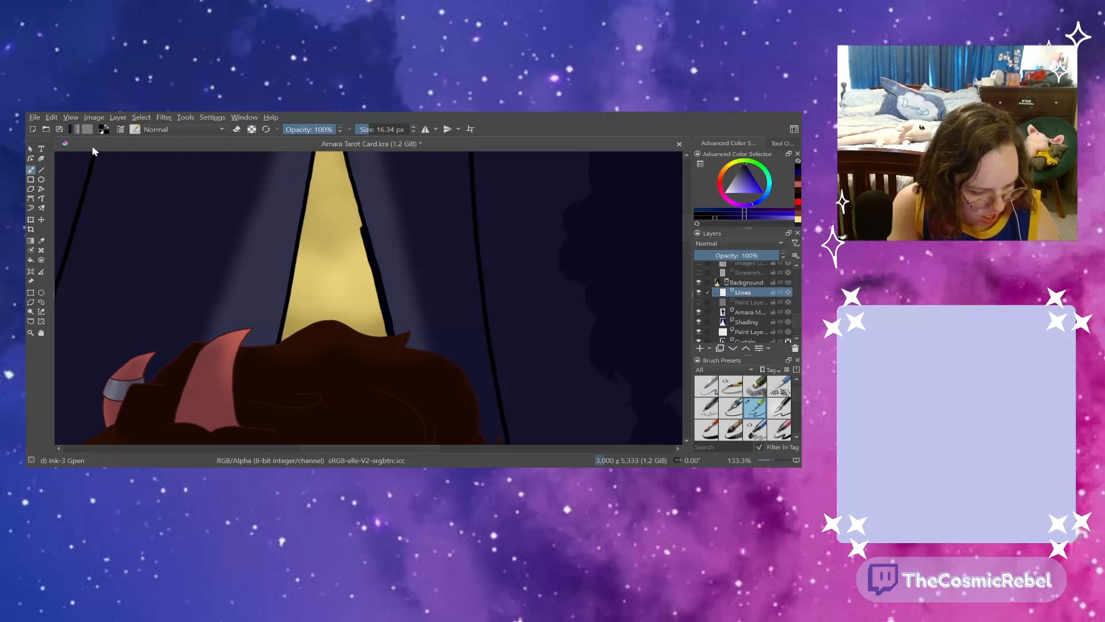
{"action": "key", "text": "ctrl+z"}
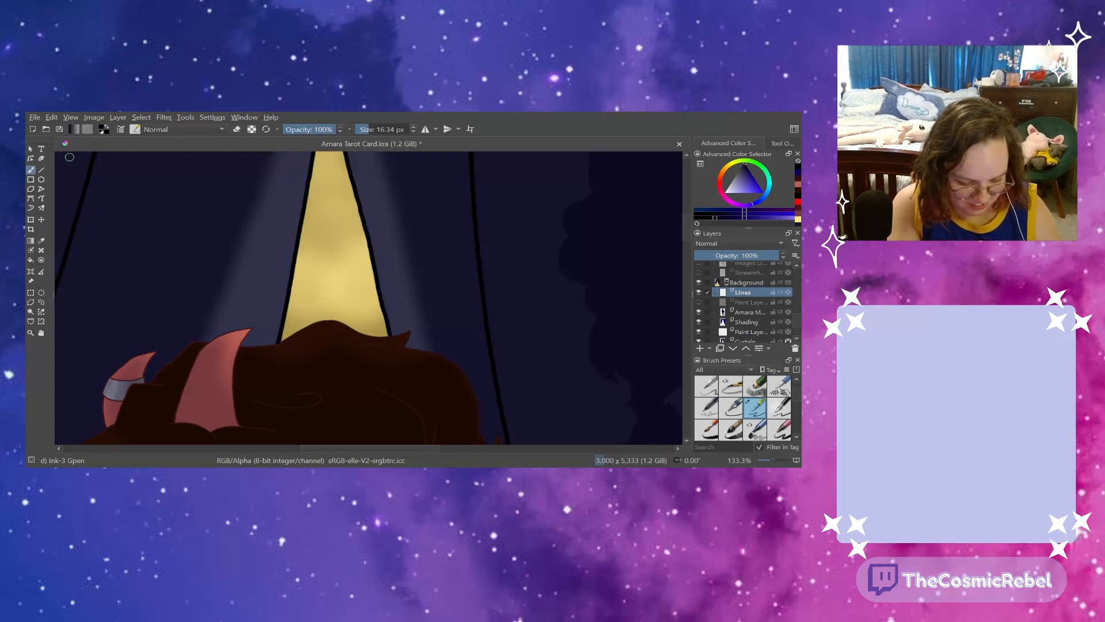
{"action": "left_click_drag", "start_coordinate": [347, 164], "coordinate": [391, 335]}
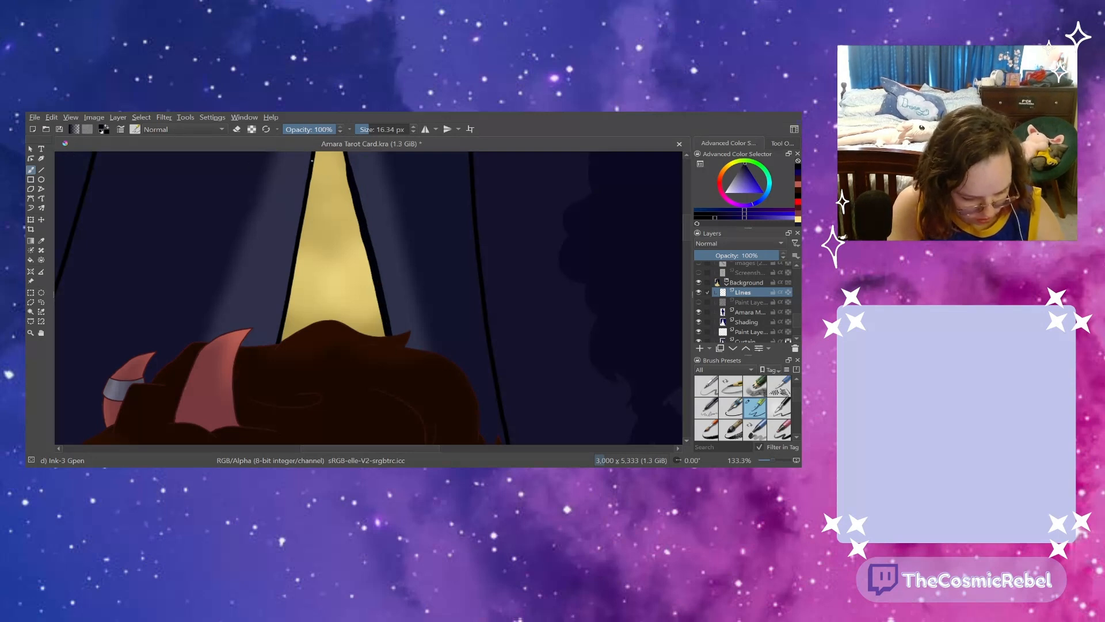
- Thicken the black line along the left edge of the curtain opening down to the hair, redoing the stroke once
{"action": "left_click_drag", "start_coordinate": [311, 161], "coordinate": [275, 345]}
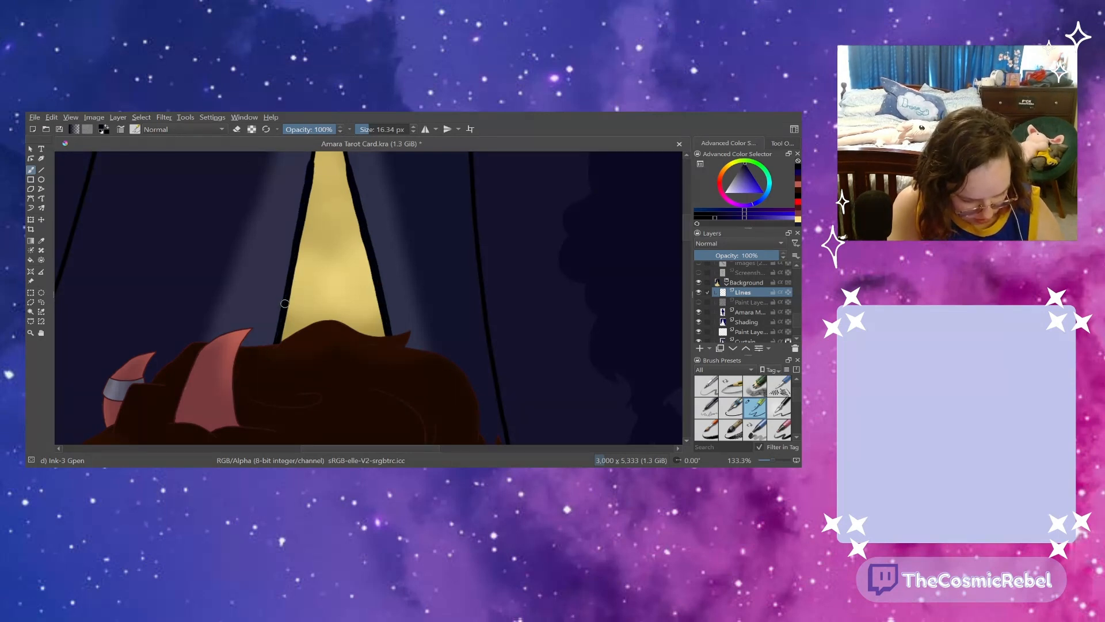
{"action": "key", "text": "ctrl+z"}
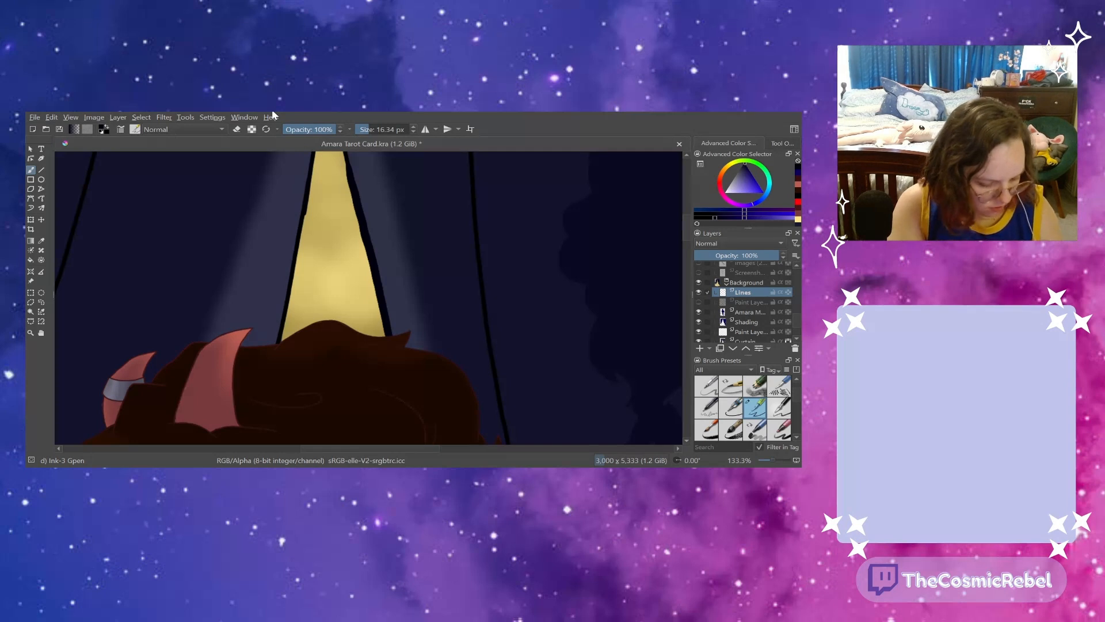
{"action": "left_click_drag", "start_coordinate": [315, 154], "coordinate": [274, 346]}
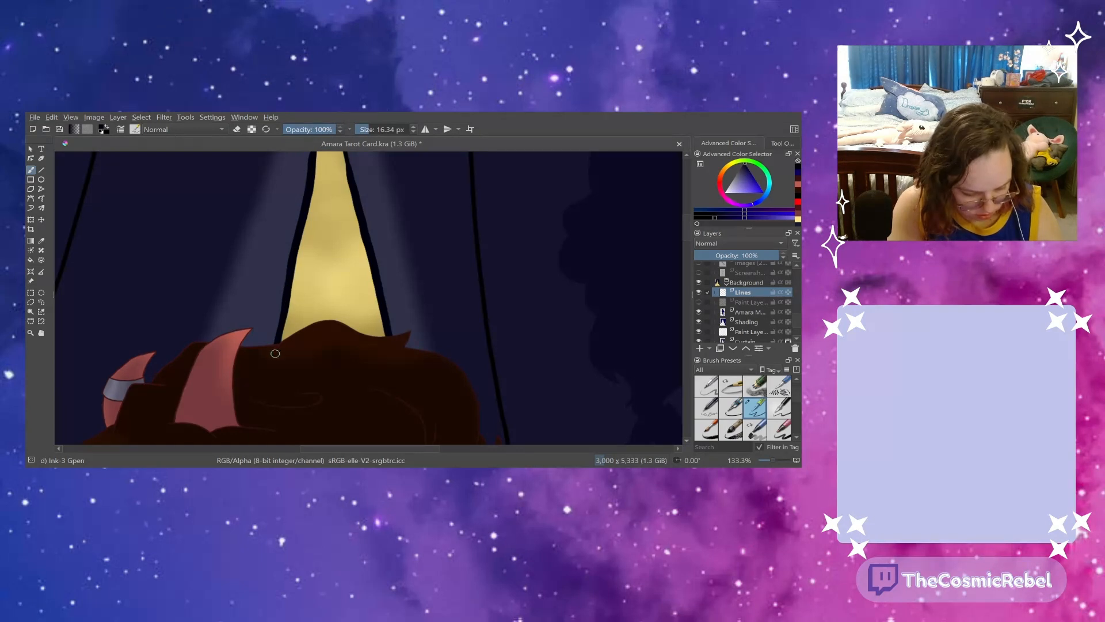
{"action": "scroll", "coordinate": [685, 261], "scroll_direction": "up", "scroll_amount": 5}
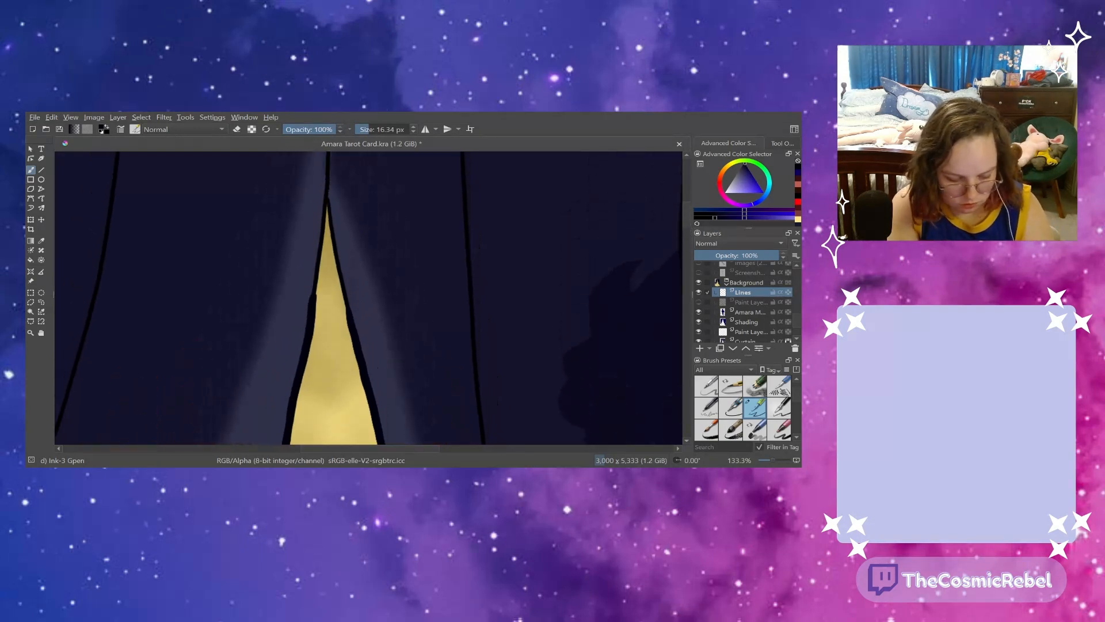
- Try to thicken the black line at the peak of the curtain opening, and undo the stroke
{"action": "left_click_drag", "start_coordinate": [311, 302], "coordinate": [333, 167]}
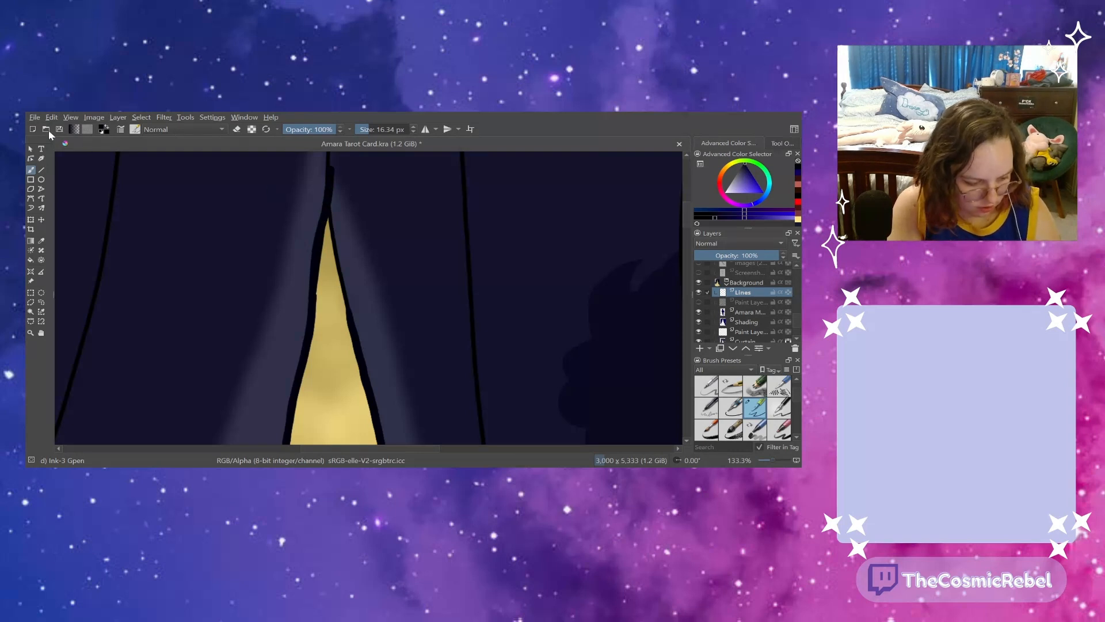
{"action": "key", "text": "ctrl+z"}
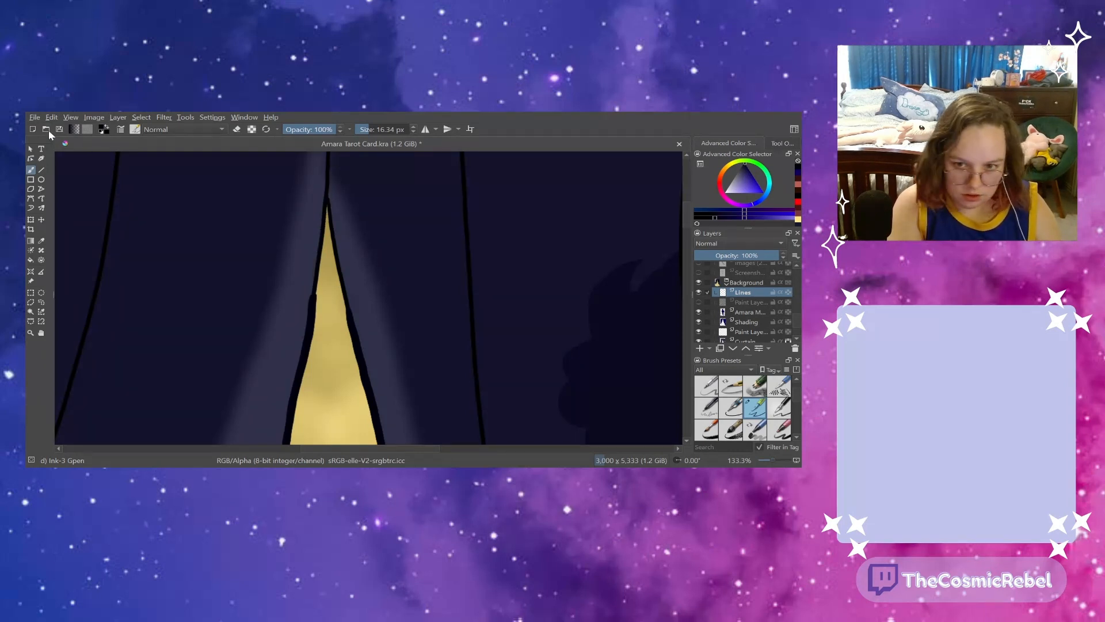
- Select the Background group's Shading layer and choose the Airbrush Soft brush preset
{"action": "left_click_drag", "start_coordinate": [769, 456], "coordinate": [765, 455]}
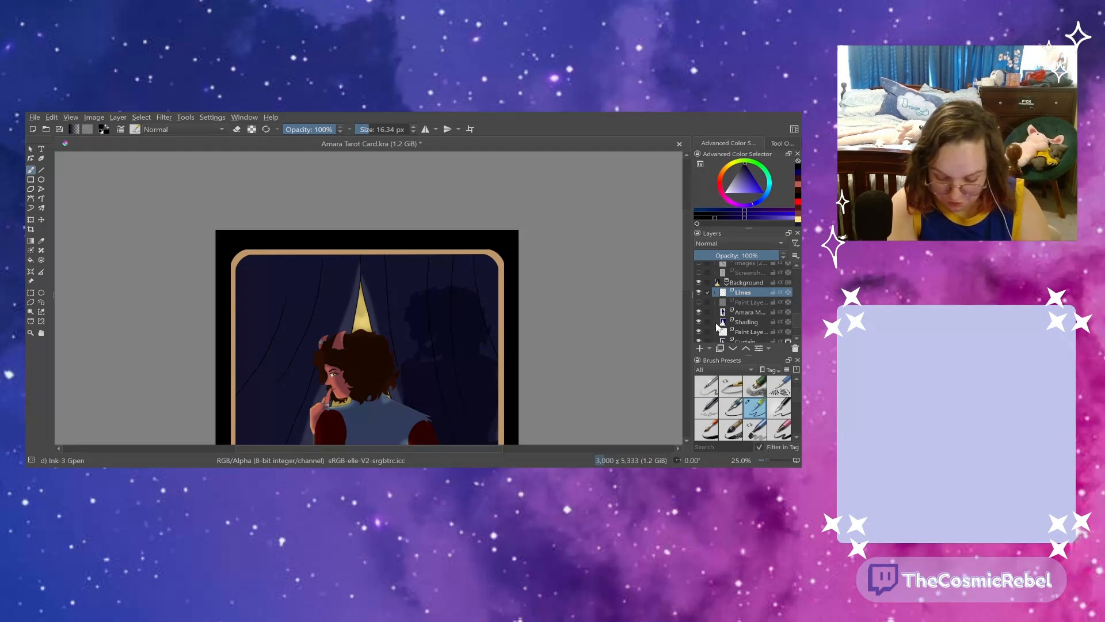
{"action": "left_click", "coordinate": [743, 323]}
{"action": "scroll", "coordinate": [777, 403], "scroll_direction": "up", "scroll_amount": 3}
{"action": "left_click", "coordinate": [778, 390]}
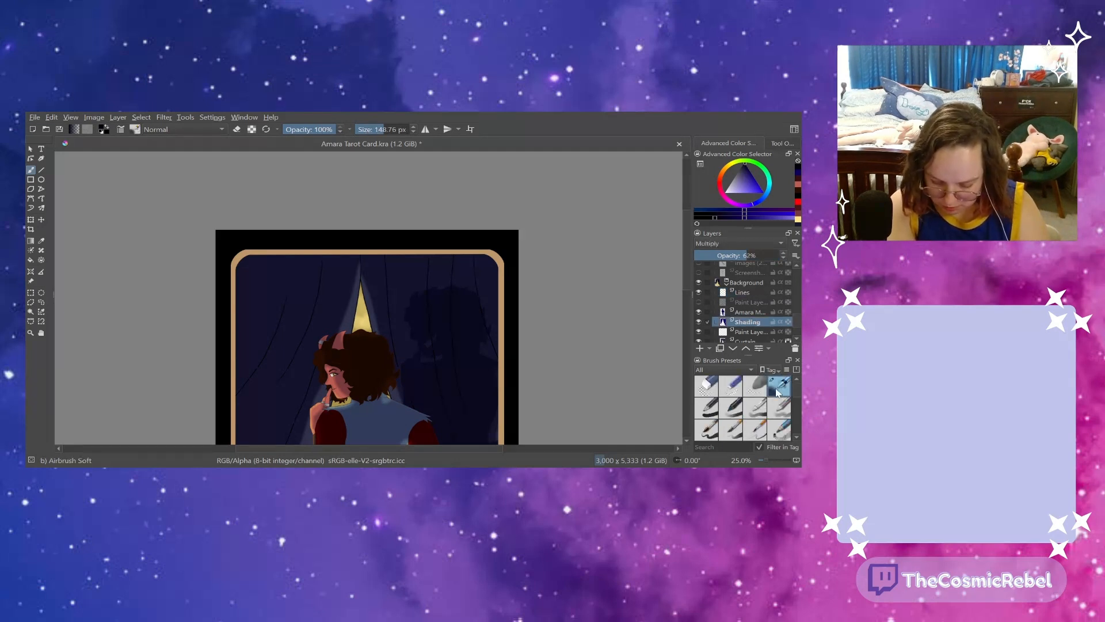
- Show the Shading layer as Normal at 100% opacity to sample its blue, and restore its Multiply blending and 62% opacity
{"action": "left_click", "coordinate": [714, 244]}
{"action": "left_click", "coordinate": [714, 254]}
{"action": "left_click_drag", "start_coordinate": [746, 255], "coordinate": [787, 255]}
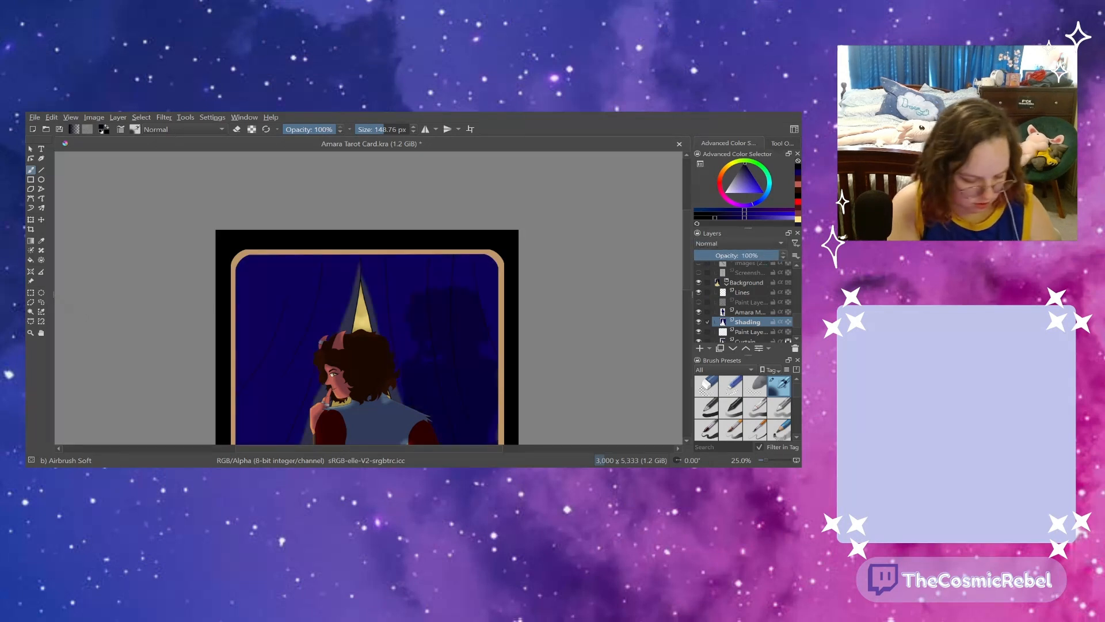
{"action": "left_click", "coordinate": [41, 241]}
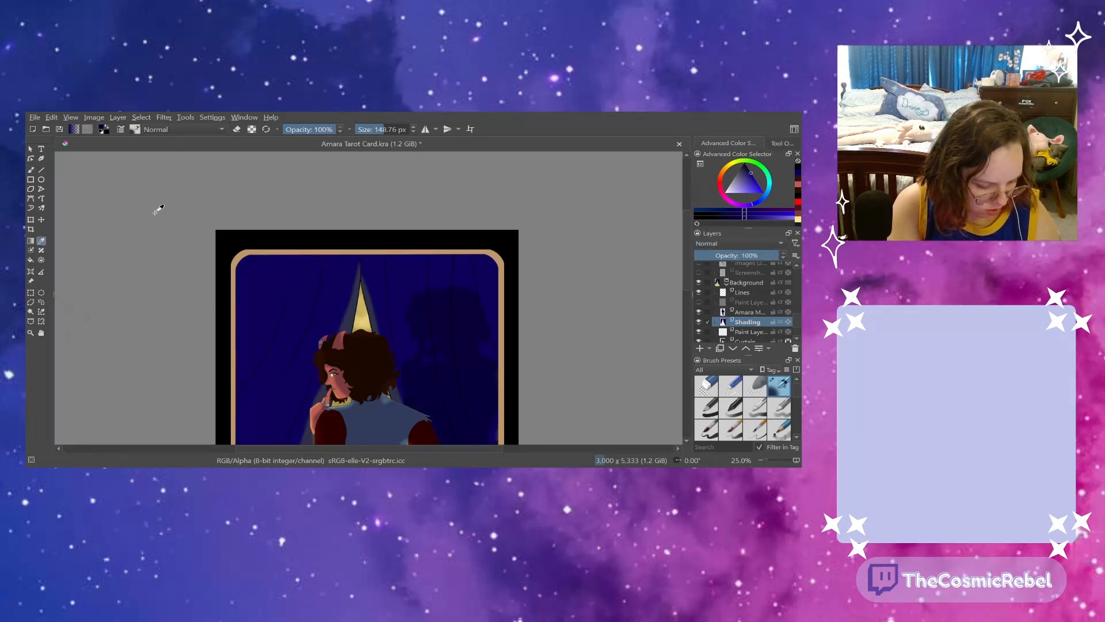
{"action": "left_click", "coordinate": [31, 171]}
{"action": "key", "text": "ctrl+z"}
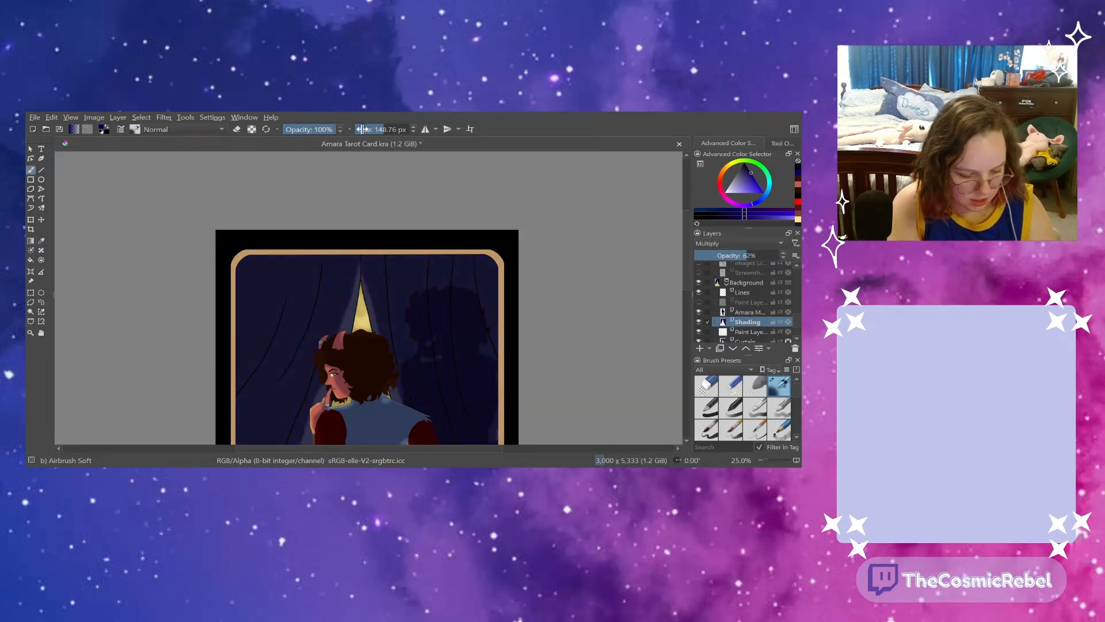
- Set the airbrush to 293 px and paint dark blue shading over the outer curtain folds on a new layer above Shading
{"action": "left_click_drag", "start_coordinate": [362, 129], "coordinate": [391, 129]}
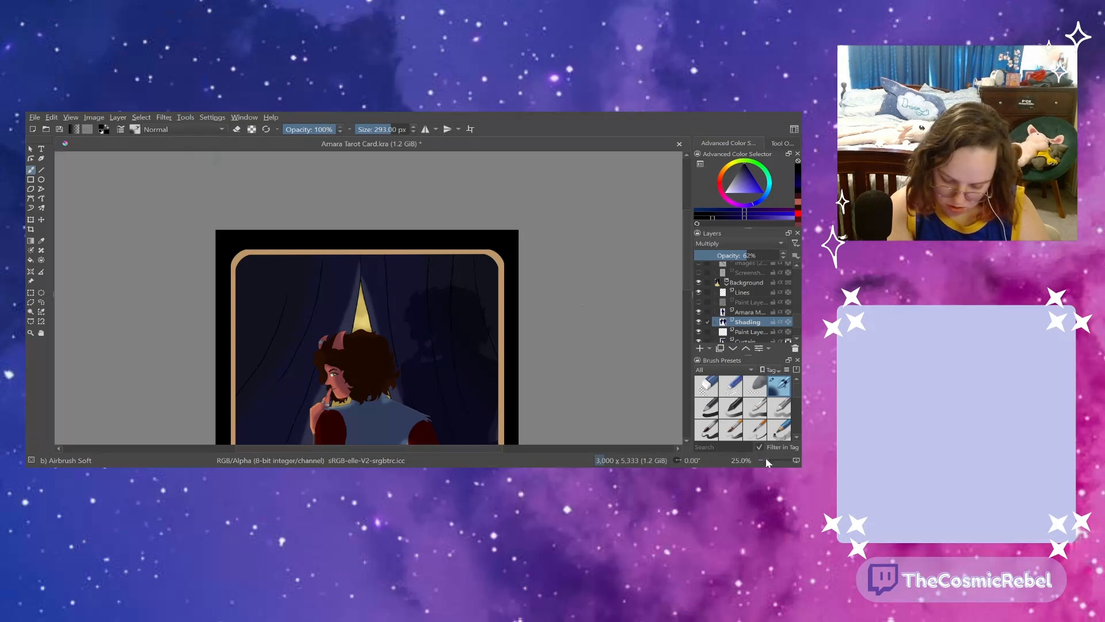
{"action": "left_click_drag", "start_coordinate": [766, 458], "coordinate": [768, 456]}
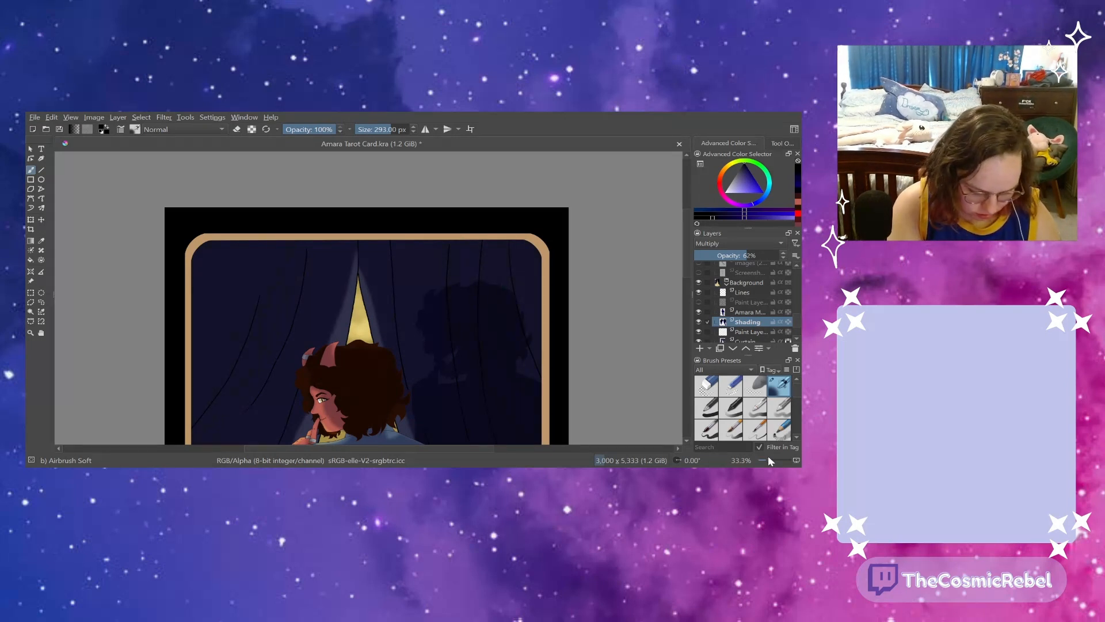
{"action": "left_click", "coordinate": [699, 348]}
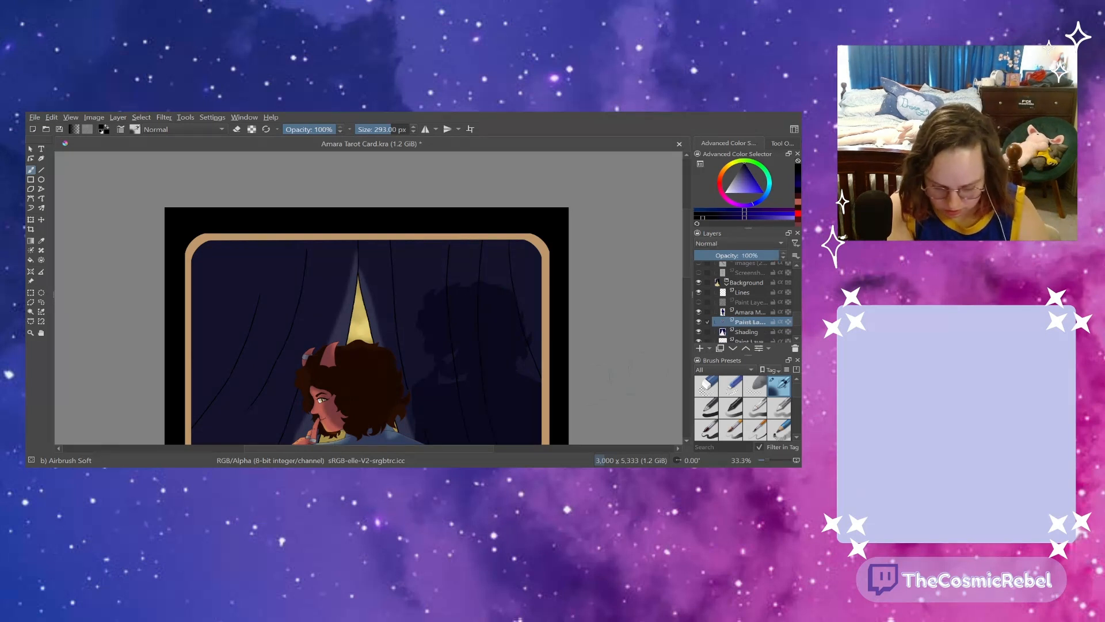
{"action": "left_click", "coordinate": [798, 182]}
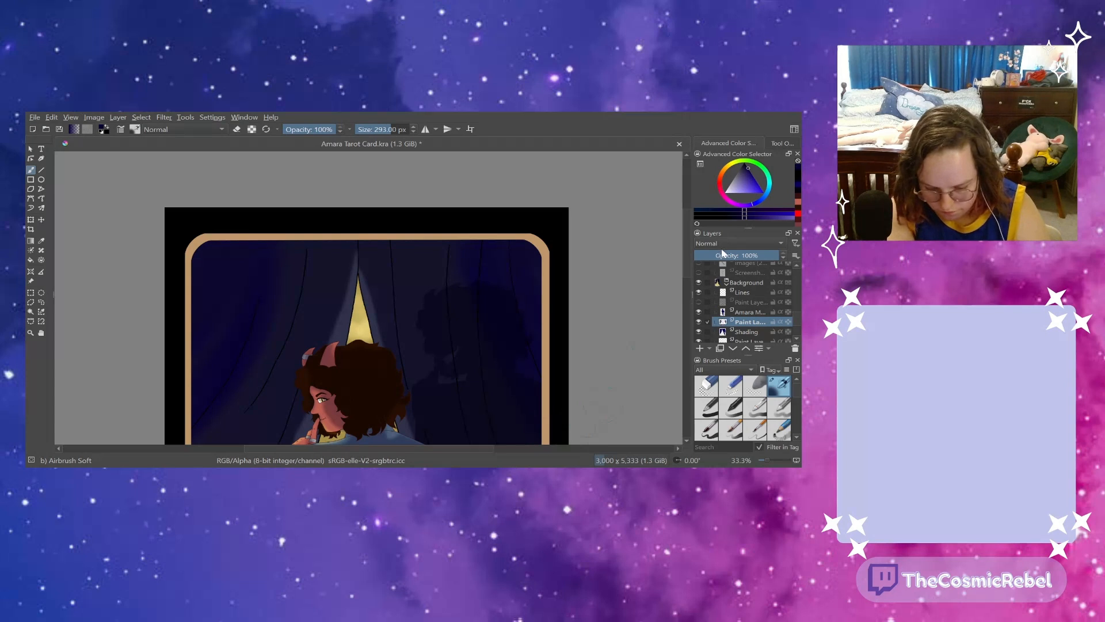
- Set the new fold shading layer to Multiply blending and lower its opacity to 36%
{"action": "left_click", "coordinate": [694, 232]}
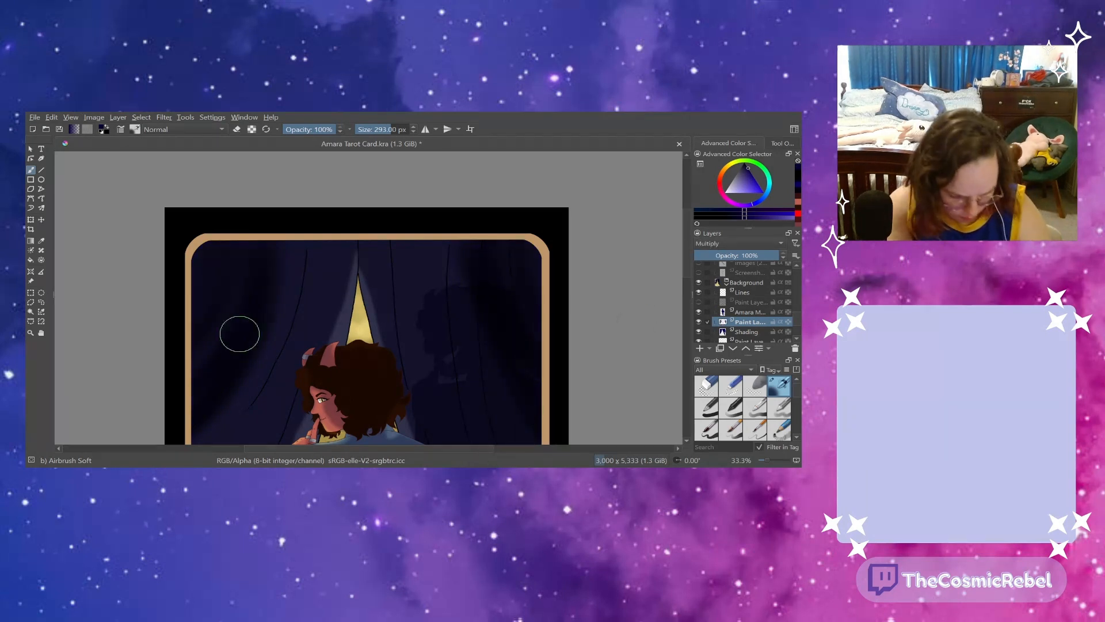
{"action": "left_click_drag", "start_coordinate": [743, 256], "coordinate": [731, 255]}
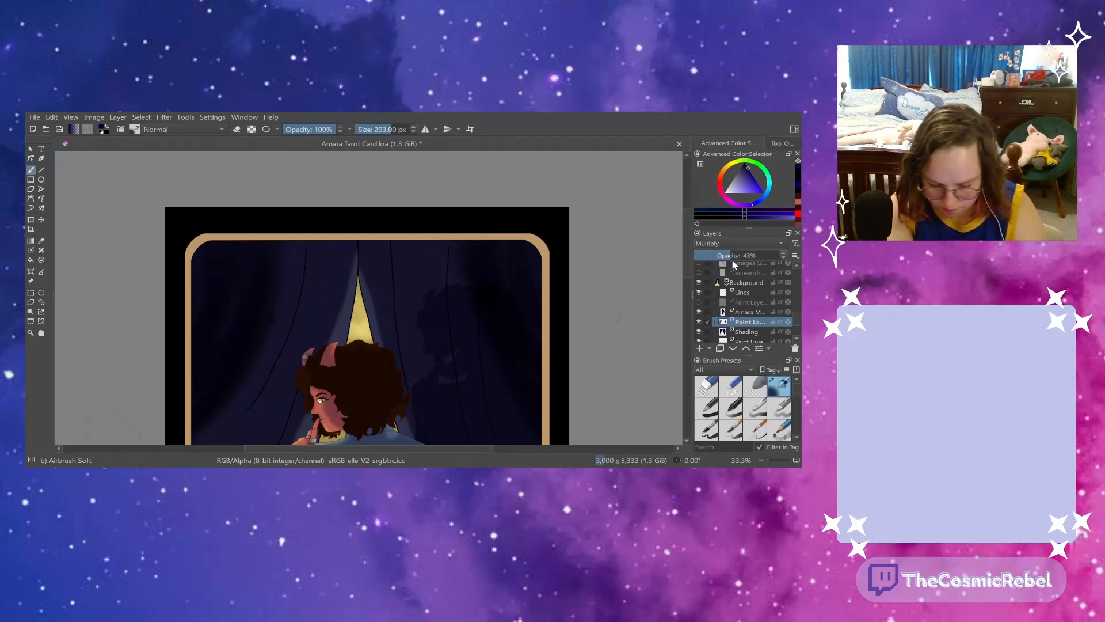
{"action": "left_click", "coordinate": [764, 458]}
{"action": "left_click_drag", "start_coordinate": [764, 457], "coordinate": [768, 458]}
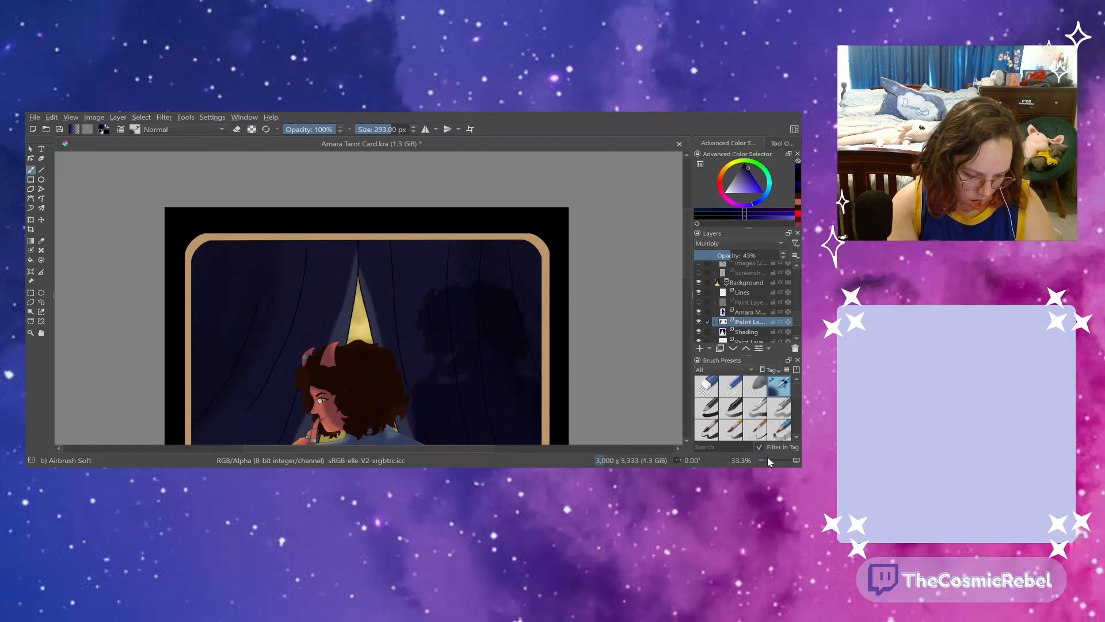
{"action": "left_click_drag", "start_coordinate": [732, 257], "coordinate": [727, 259]}
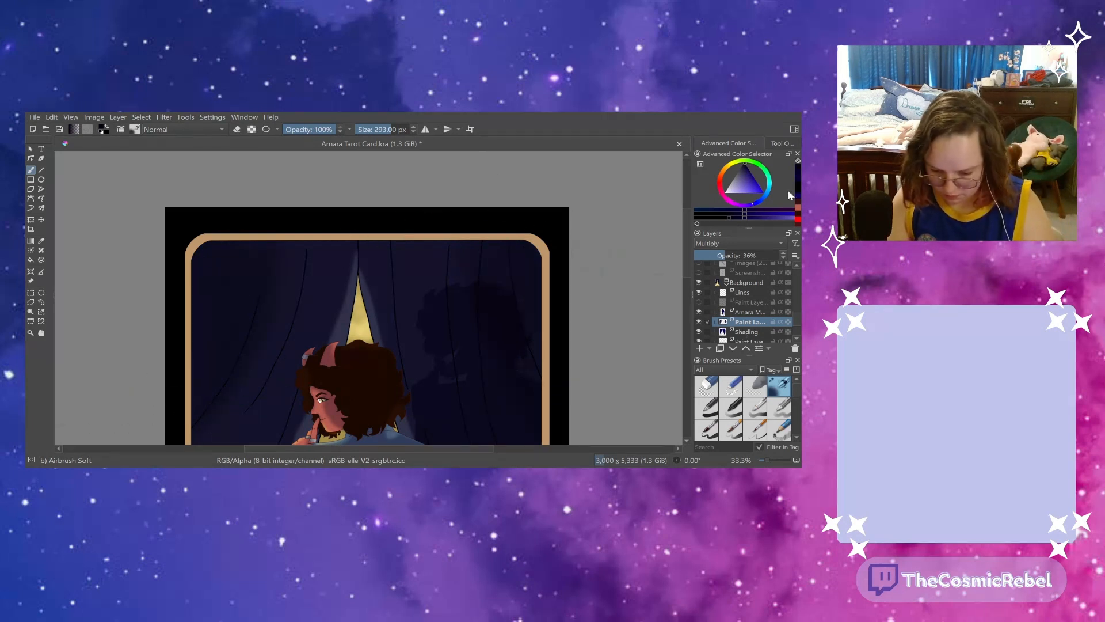
- Pick a recent dark colour and extend the airbrushed fold shading down both outer sides of the curtain
{"action": "left_click", "coordinate": [796, 175]}
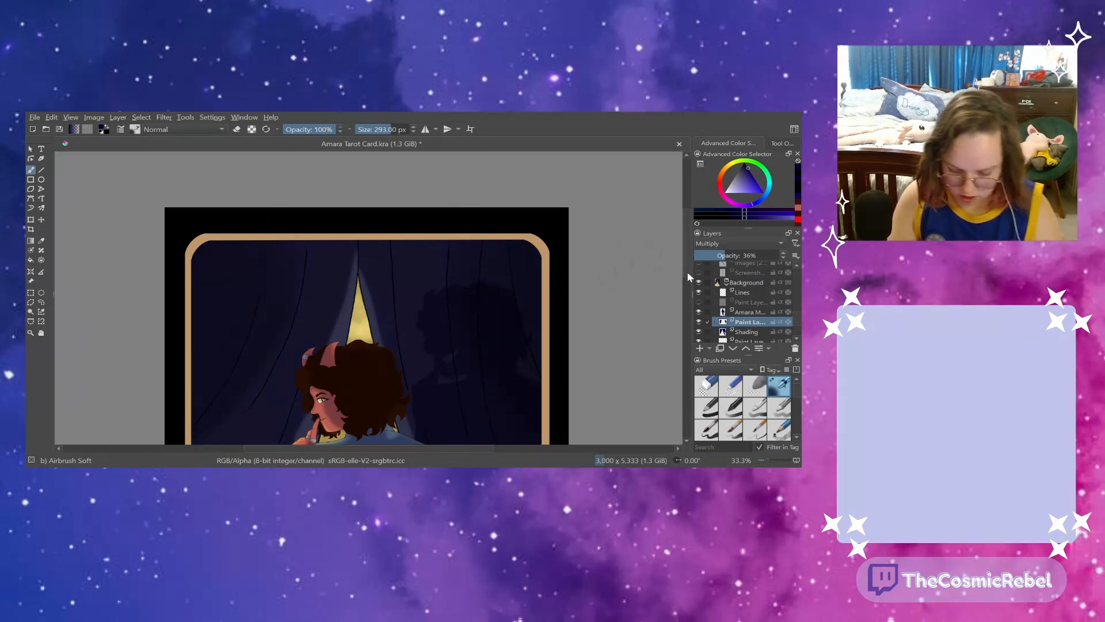
{"action": "scroll", "coordinate": [686, 272], "scroll_direction": "down", "scroll_amount": 2}
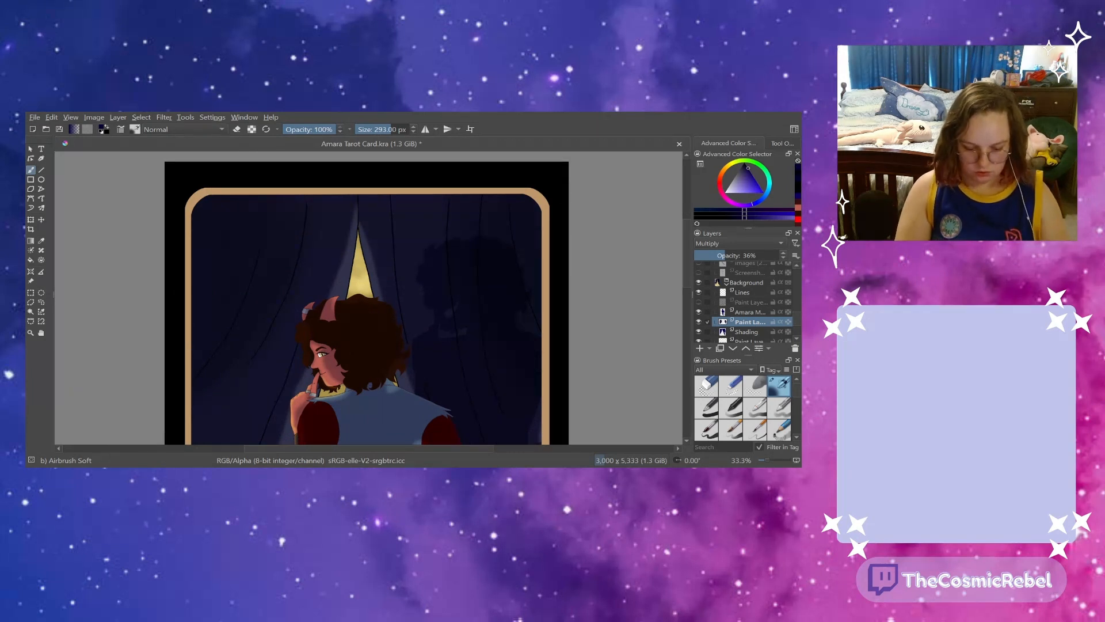
{"action": "scroll", "coordinate": [689, 278], "scroll_direction": "down", "scroll_amount": 1}
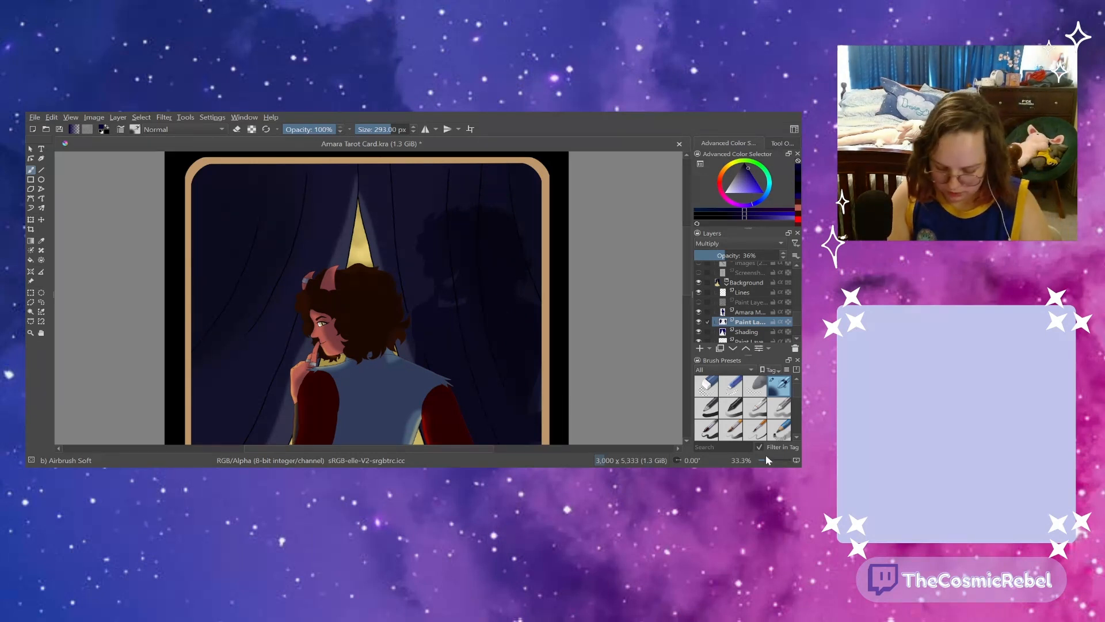
{"action": "left_click_drag", "start_coordinate": [767, 456], "coordinate": [767, 457]}
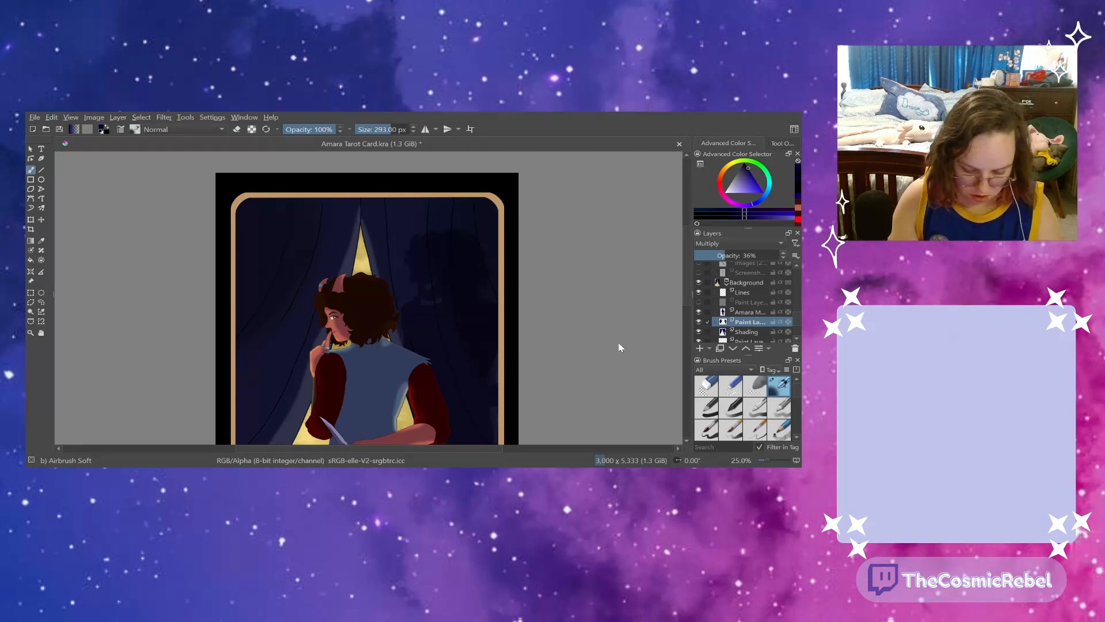
- Hide the figure's shadow layer and soften the fold shading with the Blender Blur brush at 204.92 px
{"action": "left_click_drag", "start_coordinate": [797, 391], "coordinate": [794, 405]}
{"action": "left_click", "coordinate": [731, 401]}
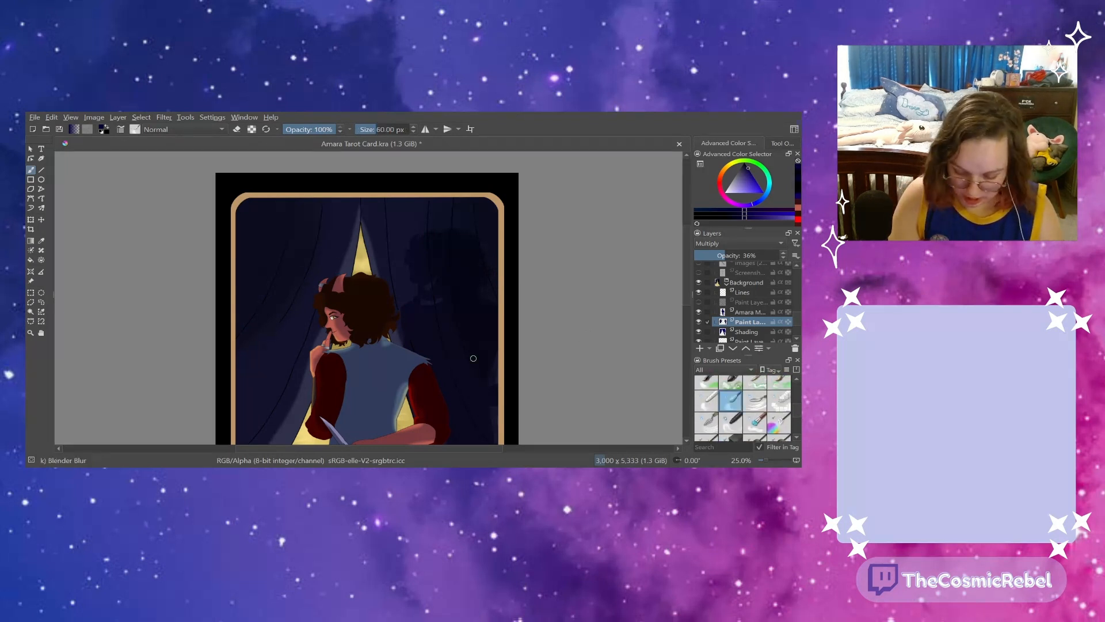
{"action": "left_click_drag", "start_coordinate": [372, 129], "coordinate": [387, 129]}
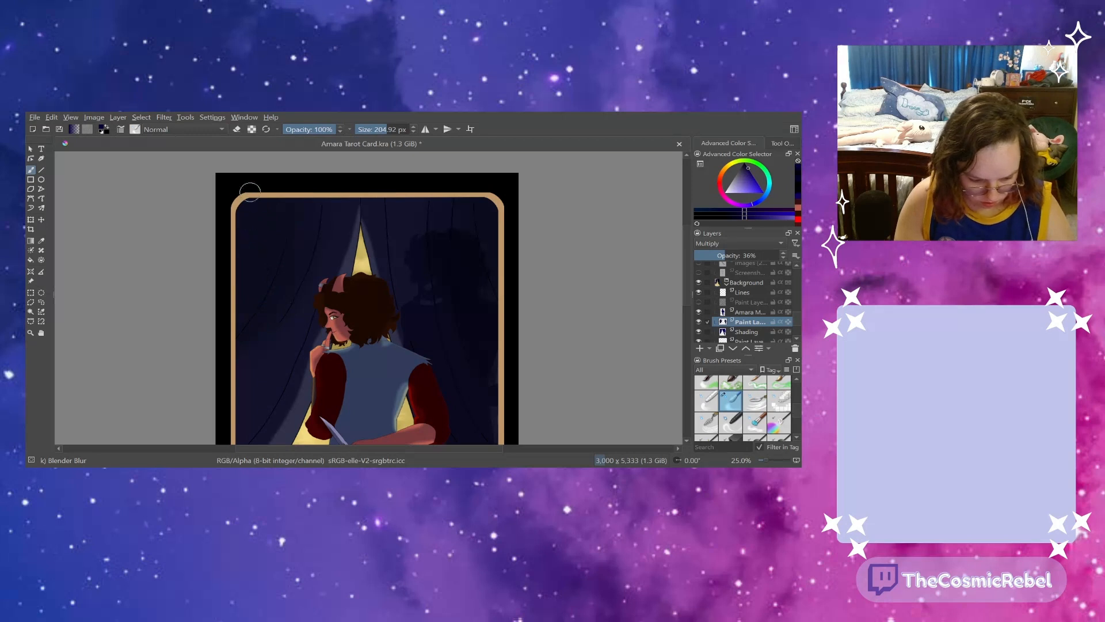
{"action": "left_click", "coordinate": [698, 311]}
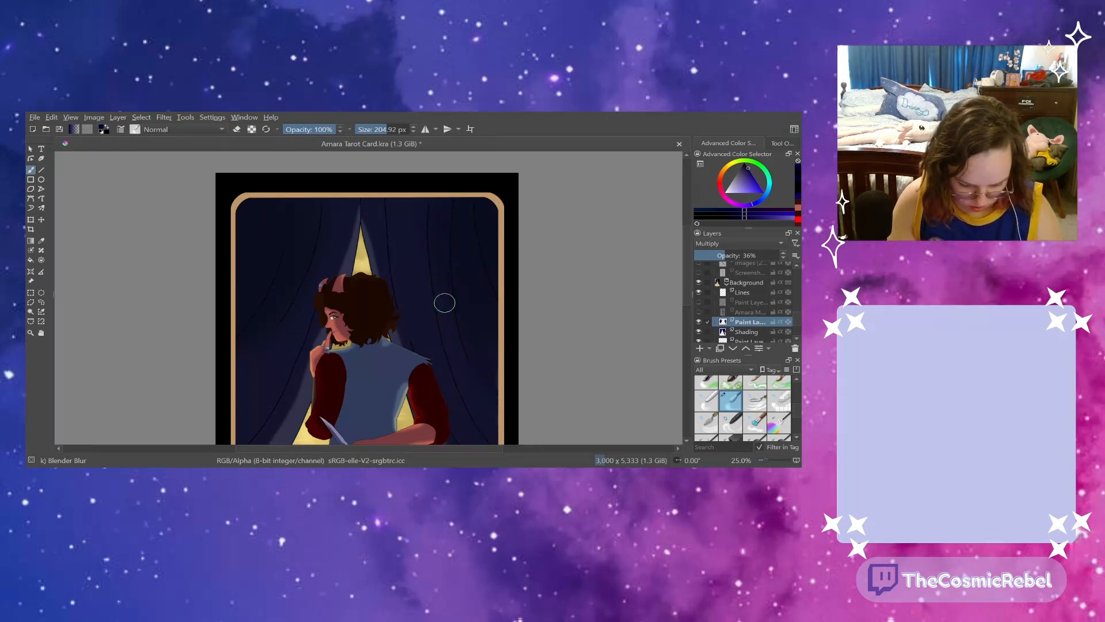
- On the Shading layer, blur the light edges along both sides of the curtain opening from the peak down to the tail
{"action": "left_click", "coordinate": [744, 332]}
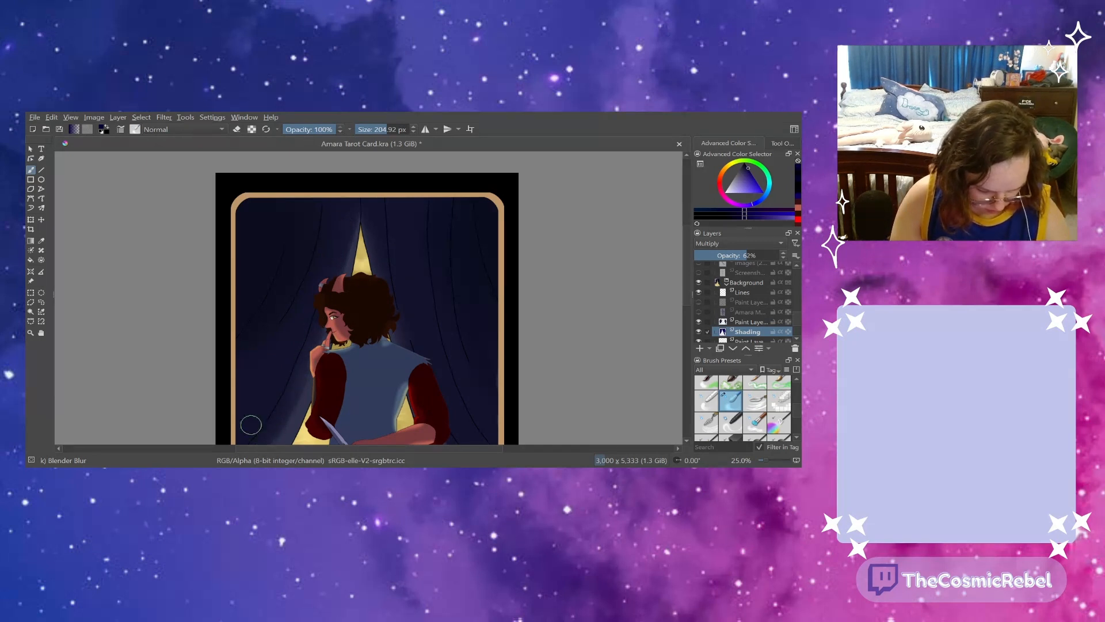
{"action": "scroll", "coordinate": [686, 297], "scroll_direction": "down", "scroll_amount": 3}
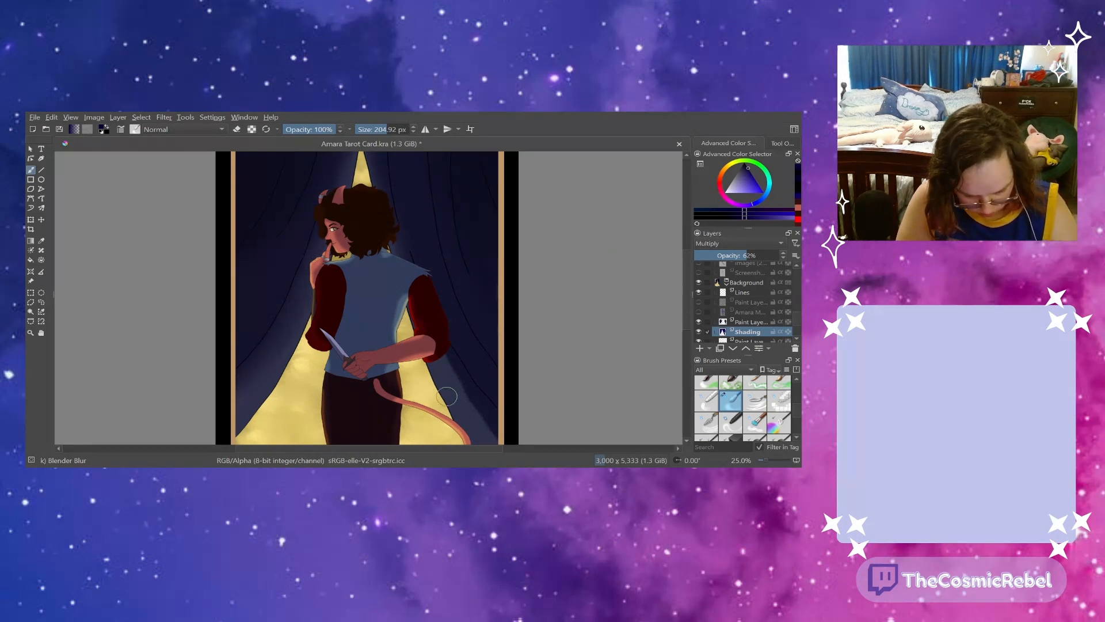
{"action": "left_click_drag", "start_coordinate": [686, 319], "coordinate": [689, 341]}
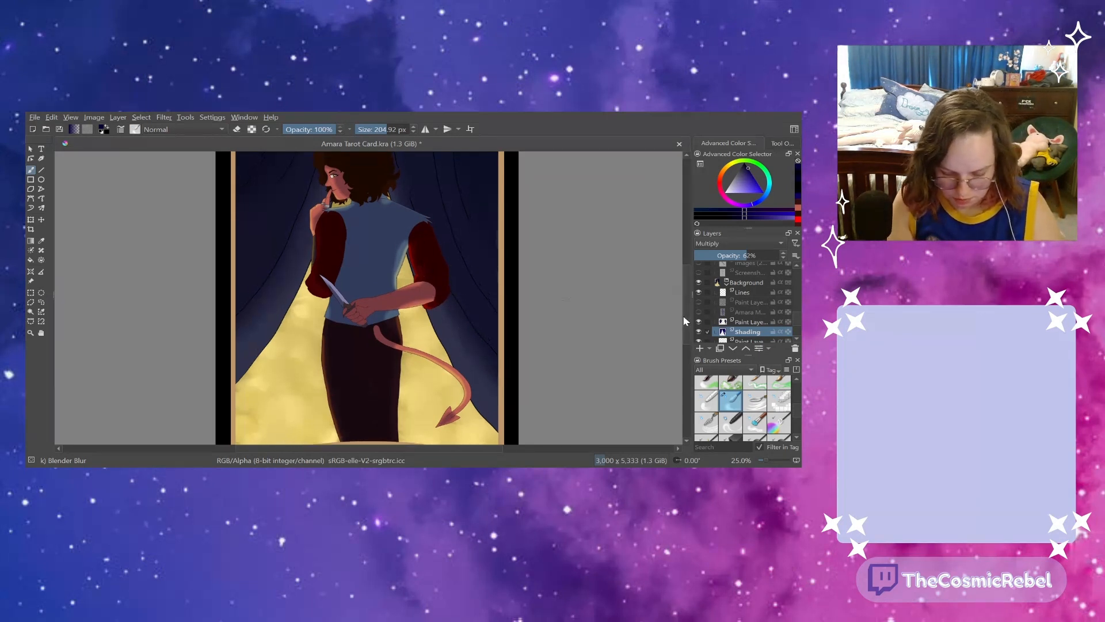
{"action": "scroll", "coordinate": [685, 316], "scroll_direction": "up", "scroll_amount": 3}
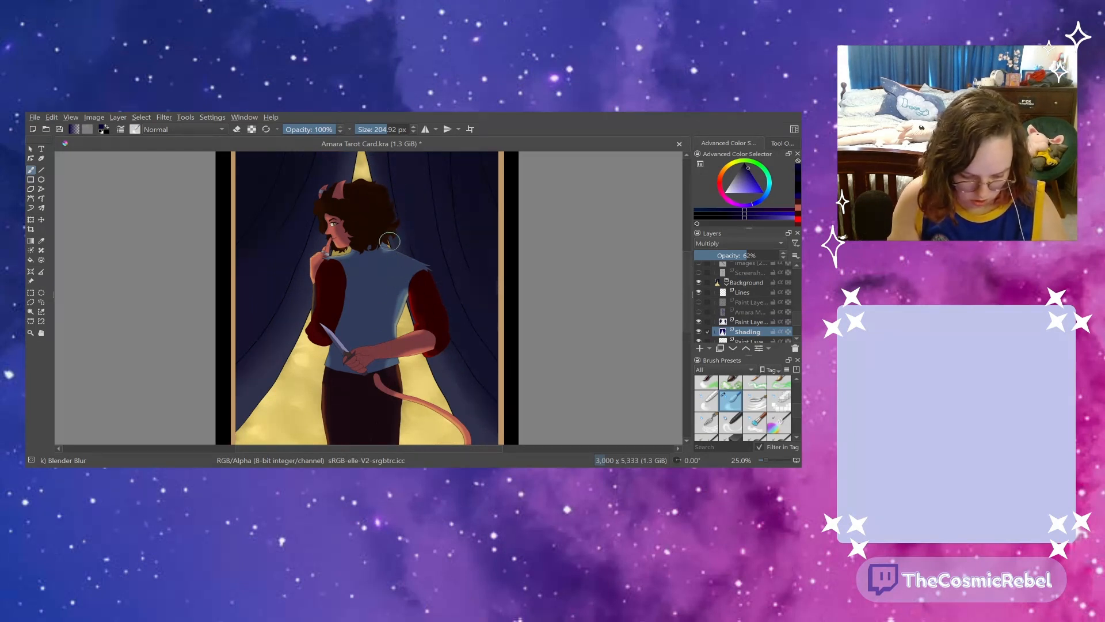
{"action": "scroll", "coordinate": [693, 304], "scroll_direction": "up", "scroll_amount": 3}
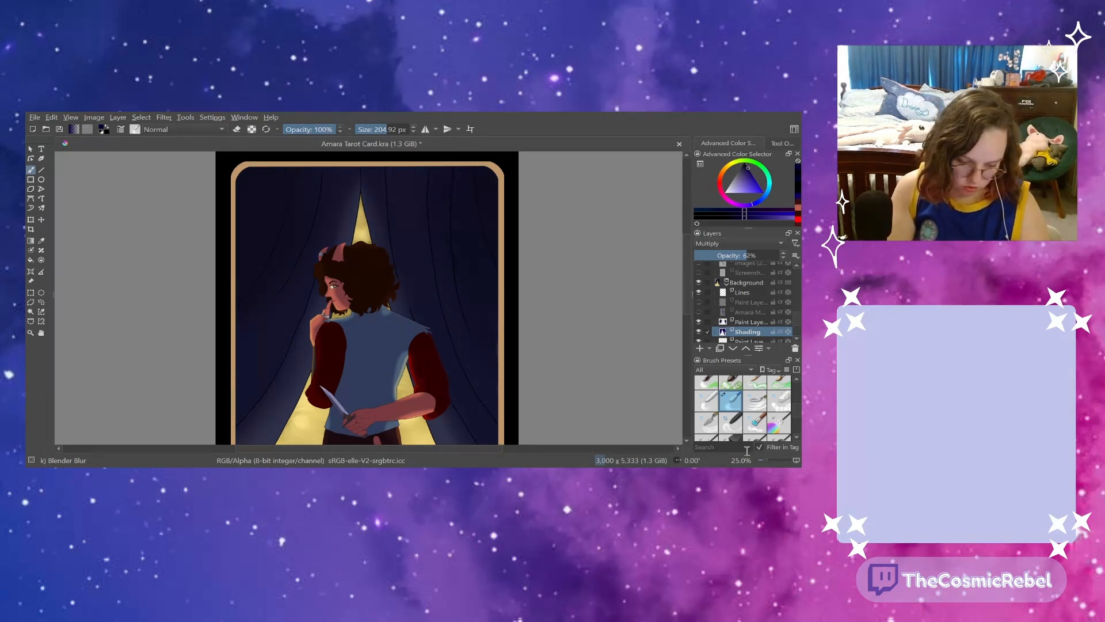
{"action": "left_click_drag", "start_coordinate": [759, 458], "coordinate": [764, 455]}
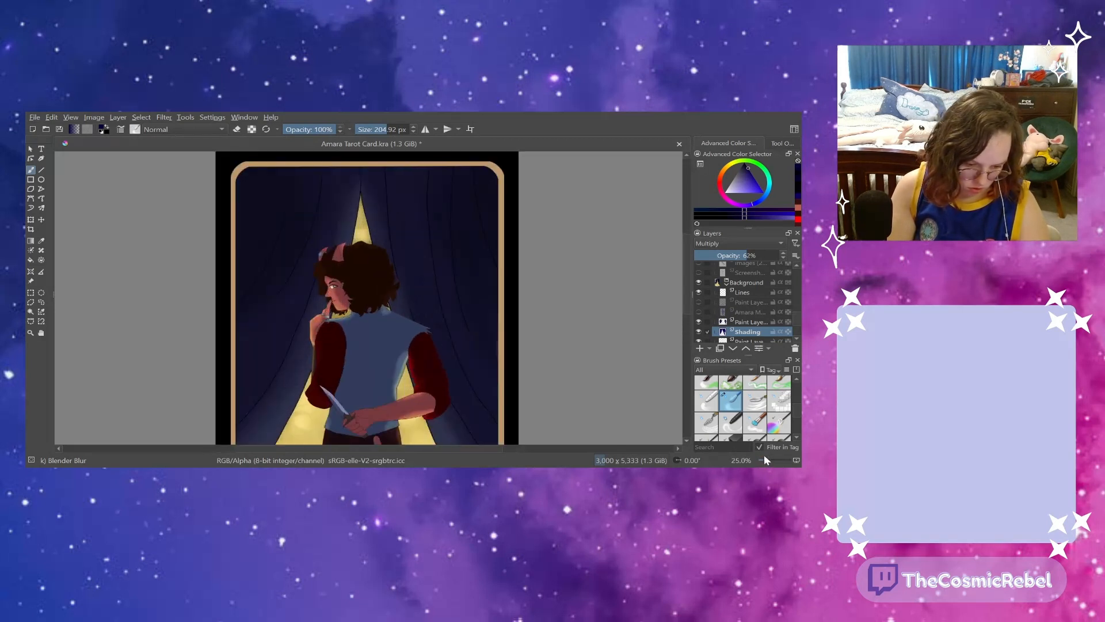
- Try to merge the fold shading layer down into the Shading layer, and undo the merge
{"action": "left_click", "coordinate": [742, 322]}
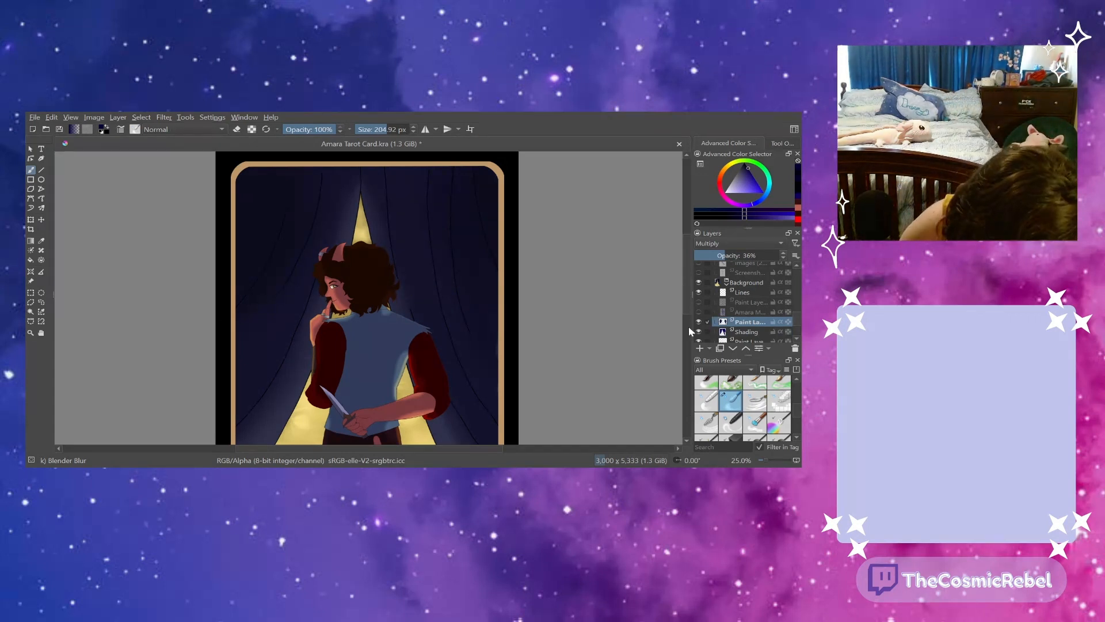
{"action": "key", "text": "shift+Delete"}
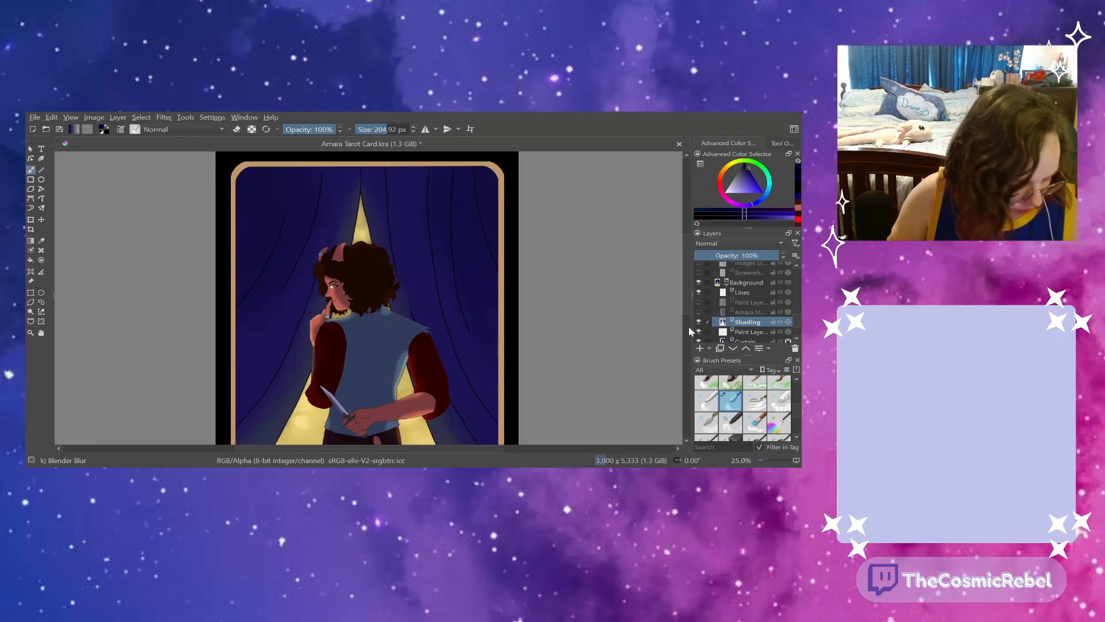
{"action": "key", "text": "ctrl+z"}
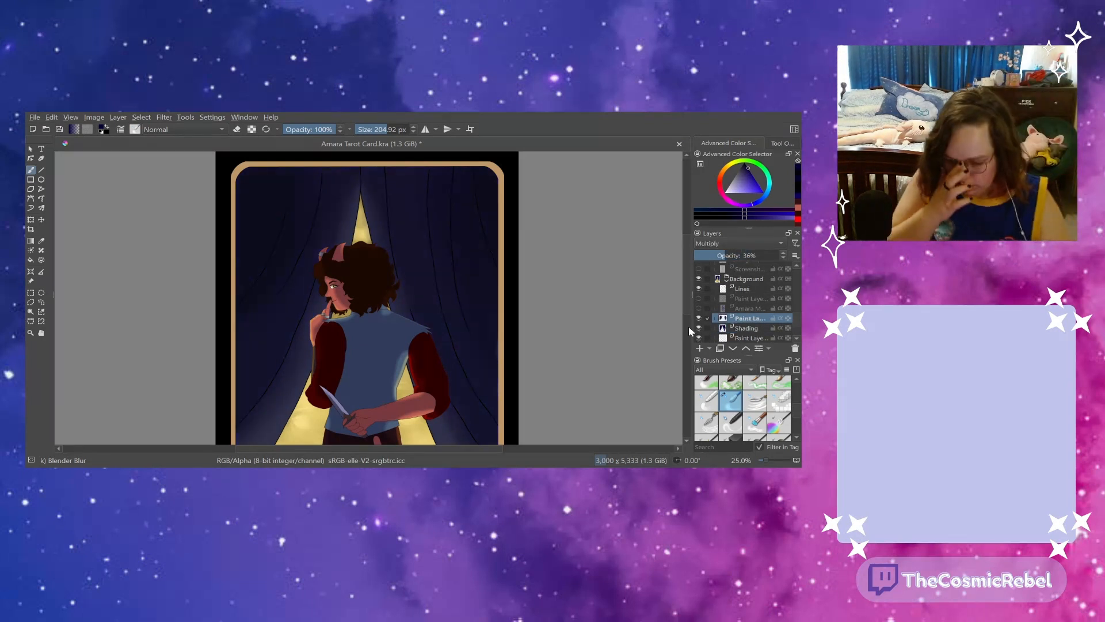
- Set the fold shading layer to 100% opacity and Normal blending
{"action": "left_click", "coordinate": [716, 254]}
{"action": "type", "text": "100"}
{"action": "key", "text": "Return"}
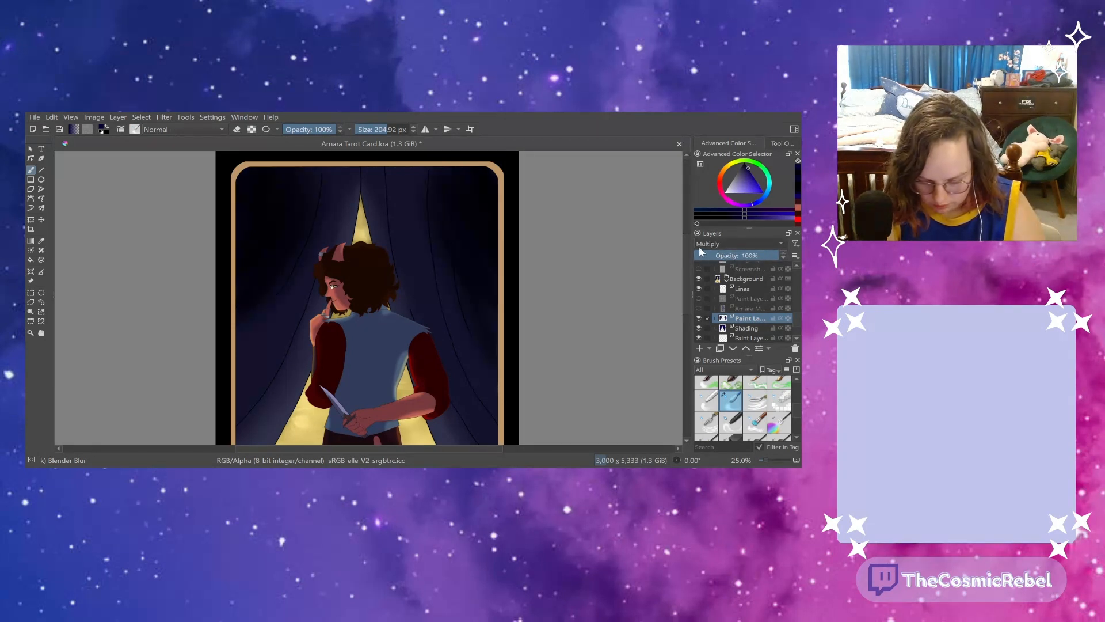
{"action": "left_click", "coordinate": [696, 247]}
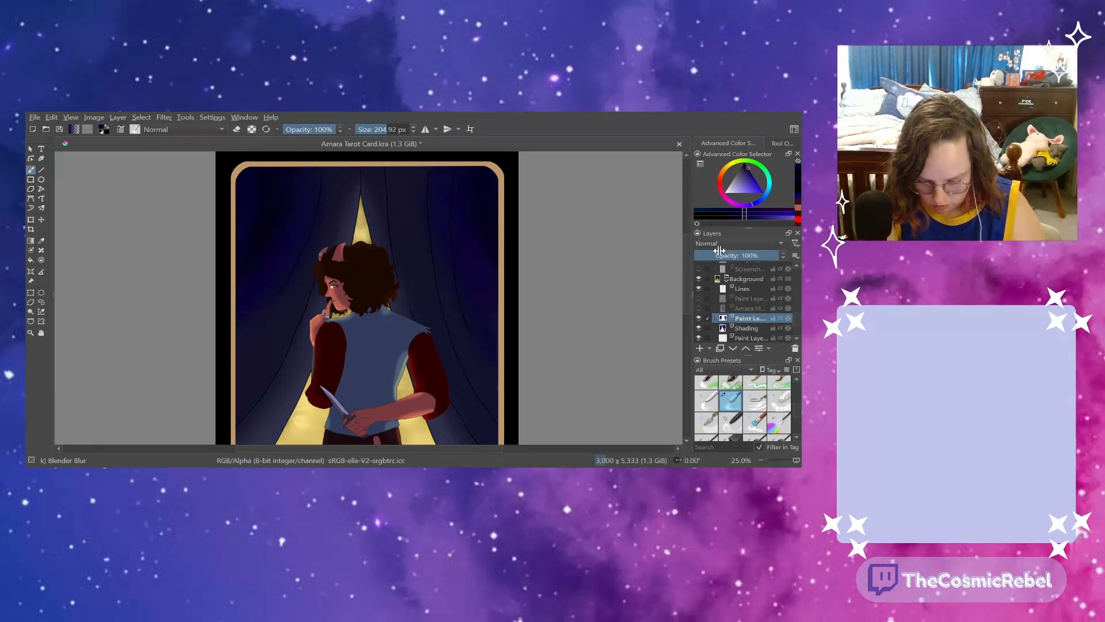
{"action": "left_click", "coordinate": [713, 245]}
- Switch the Shading layer to Normal blending at 100% opacity
{"action": "left_click", "coordinate": [742, 328]}
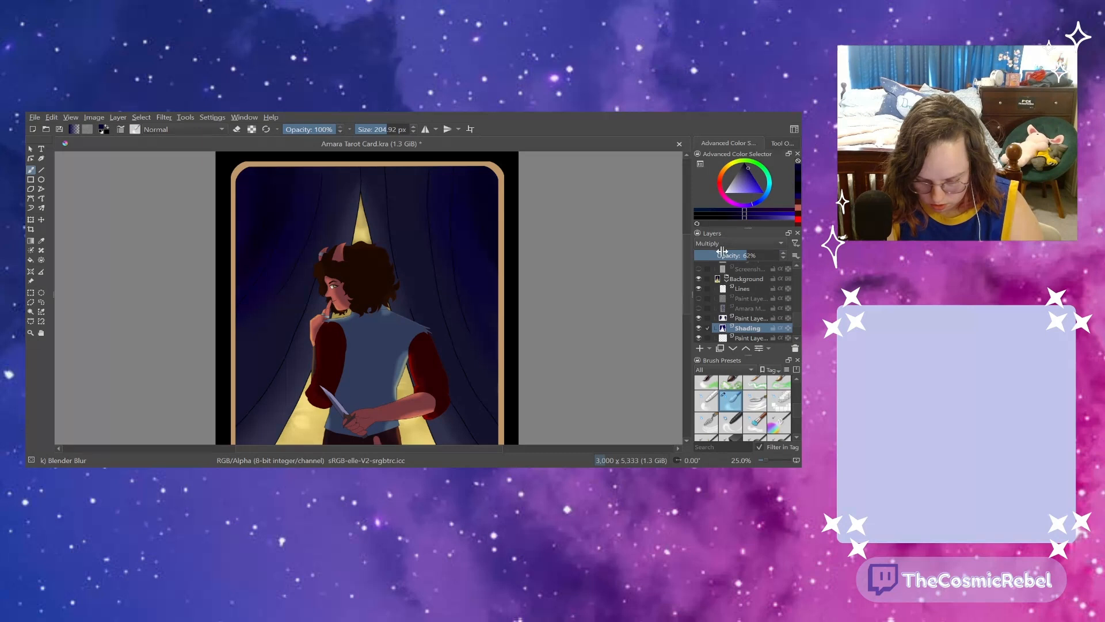
{"action": "left_click", "coordinate": [694, 244]}
{"action": "left_click", "coordinate": [693, 245]}
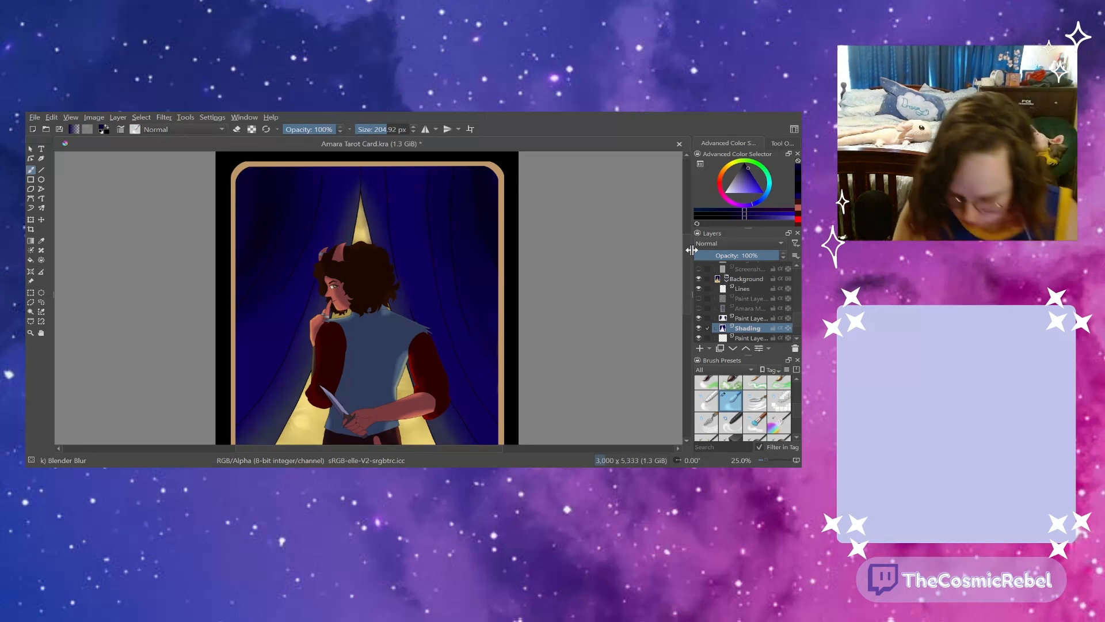
- Merge the fold shading layer down into the background's Shading layer, and set it to Multiply blending at 73% opacity
{"action": "left_click", "coordinate": [743, 319]}
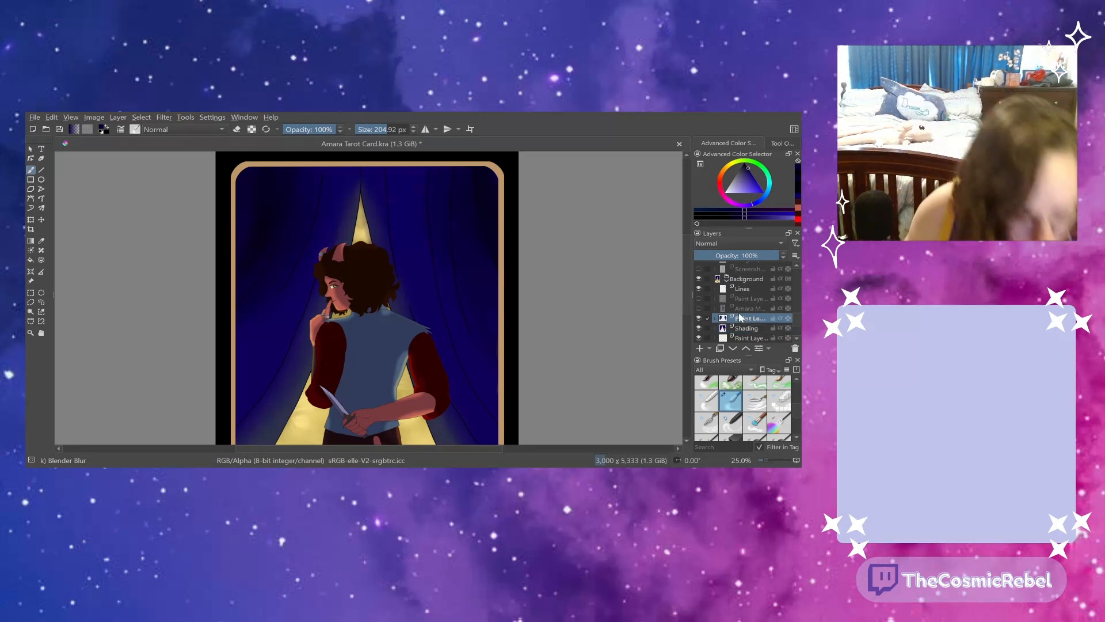
{"action": "key", "text": "ctrl+e"}
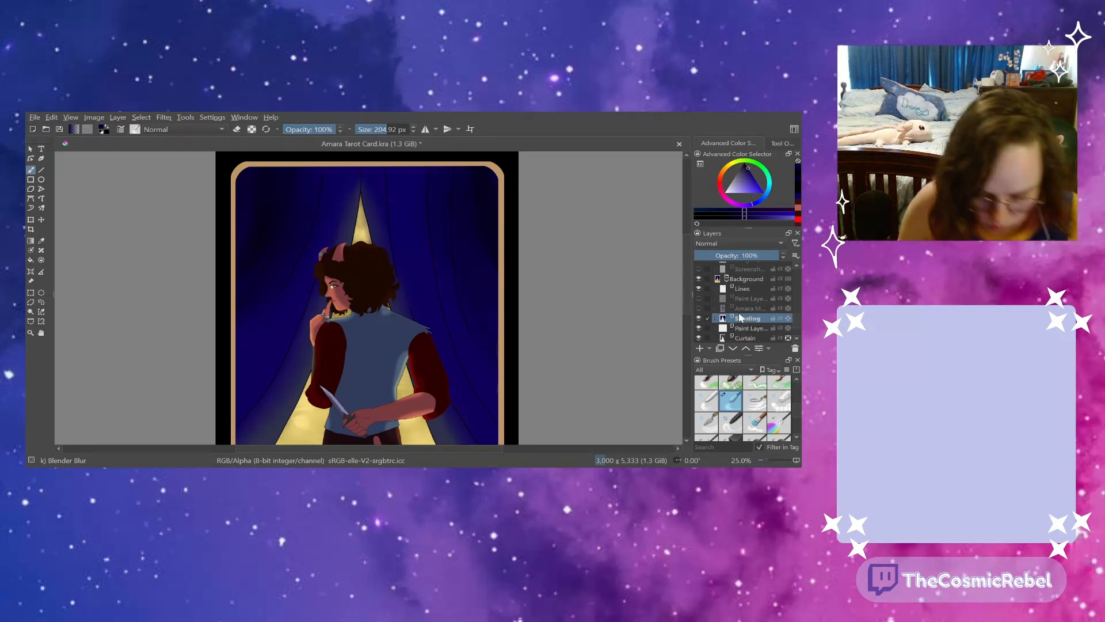
{"action": "mouse_move", "coordinate": [744, 255]}
{"action": "left_mouse_down"}
{"action": "mouse_move", "coordinate": [730, 255]}
{"action": "mouse_move", "coordinate": [739, 256]}
{"action": "left_mouse_up"}
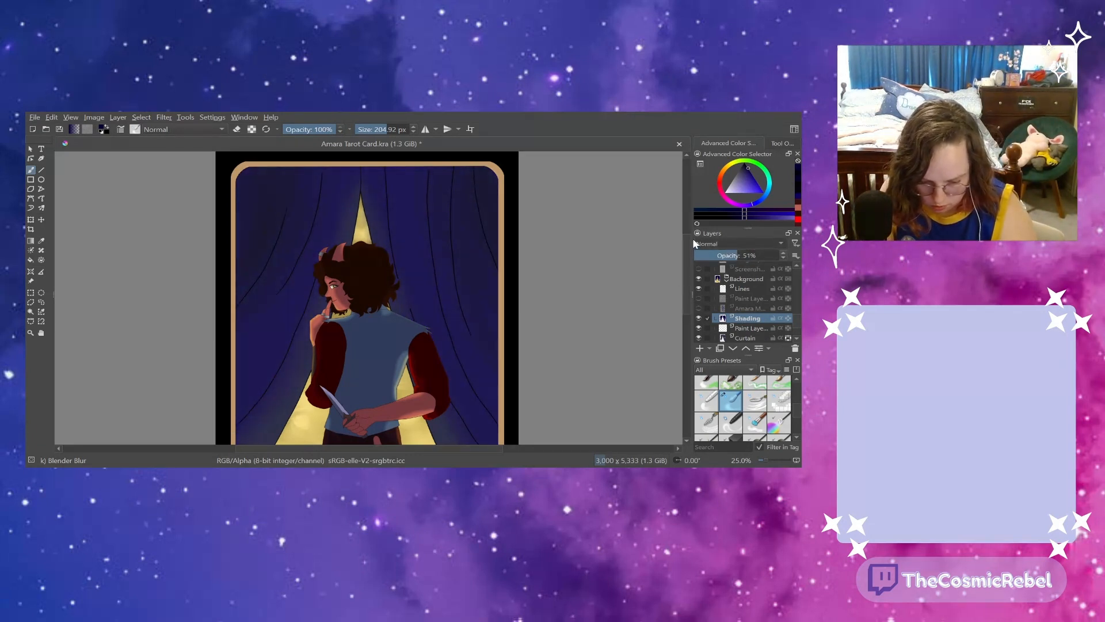
{"action": "scroll", "coordinate": [697, 243], "scroll_direction": "down", "scroll_amount": 2}
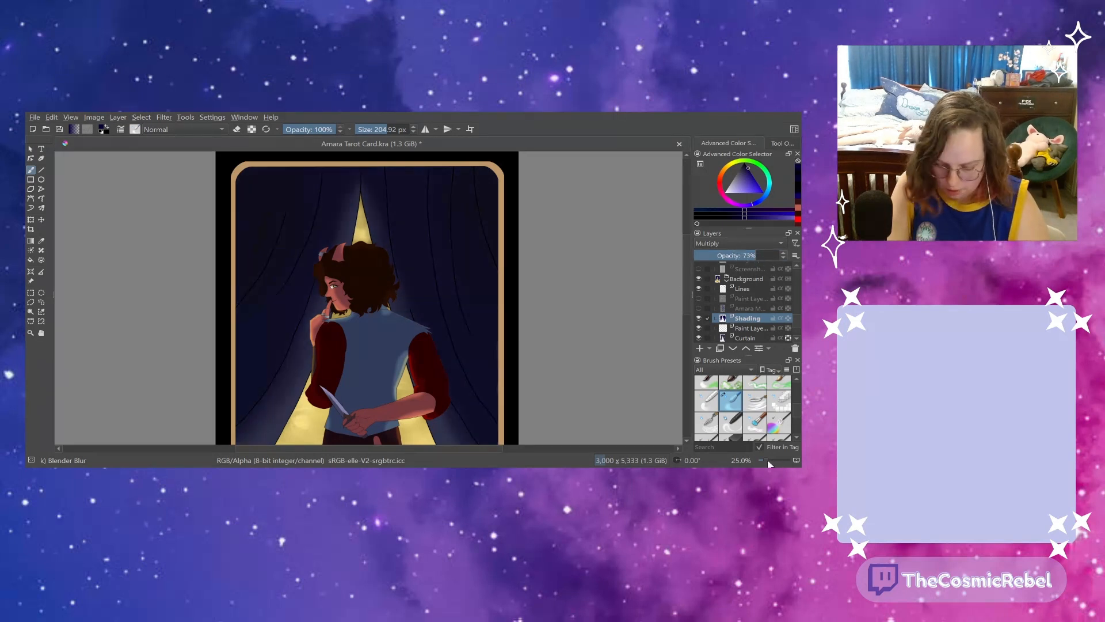
{"action": "scroll", "coordinate": [763, 462], "scroll_direction": "down", "scroll_amount": 1}
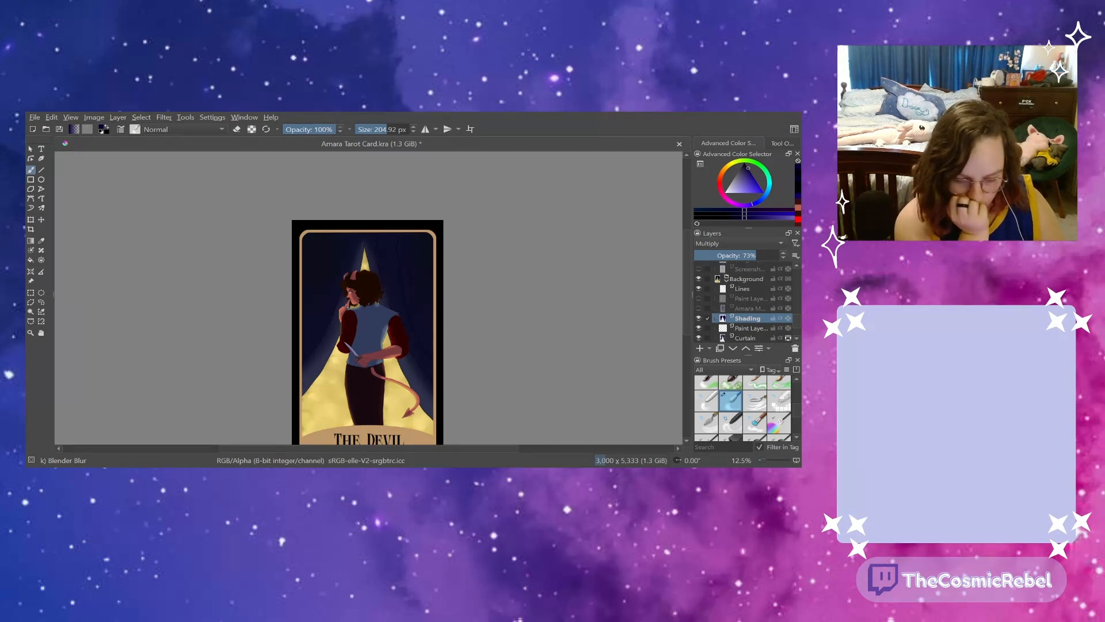
{"action": "scroll", "coordinate": [684, 308], "scroll_direction": "down", "scroll_amount": 3}
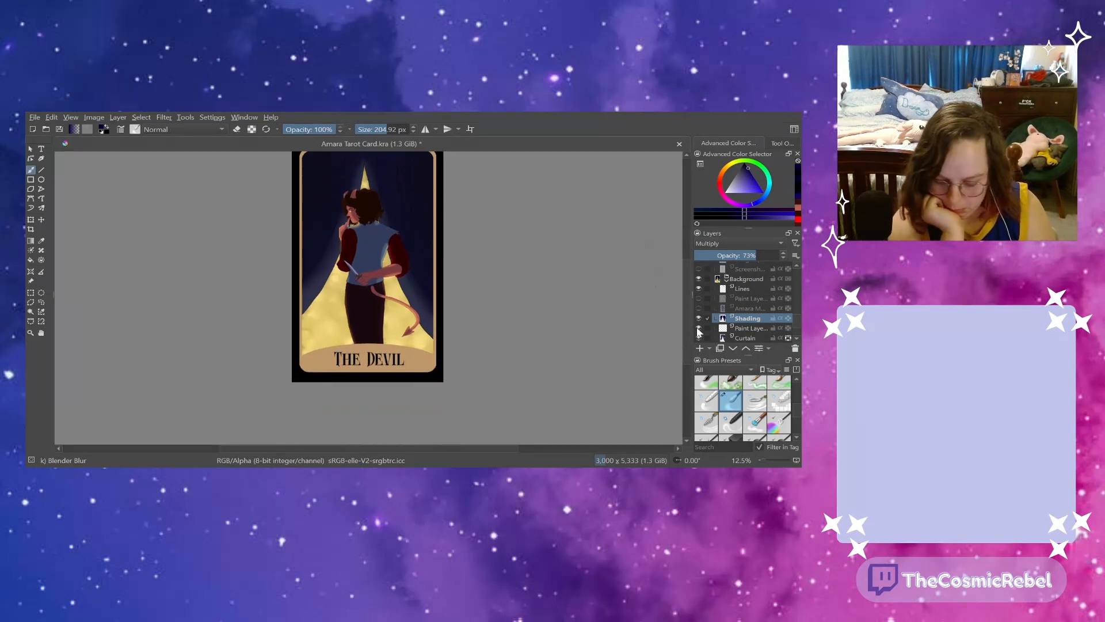
- Select the Lines layer in the Amara group and choose the Ink-3 Gpen brush
{"action": "scroll", "coordinate": [792, 413], "scroll_direction": "up", "scroll_amount": 5}
{"action": "left_click", "coordinate": [703, 408]}
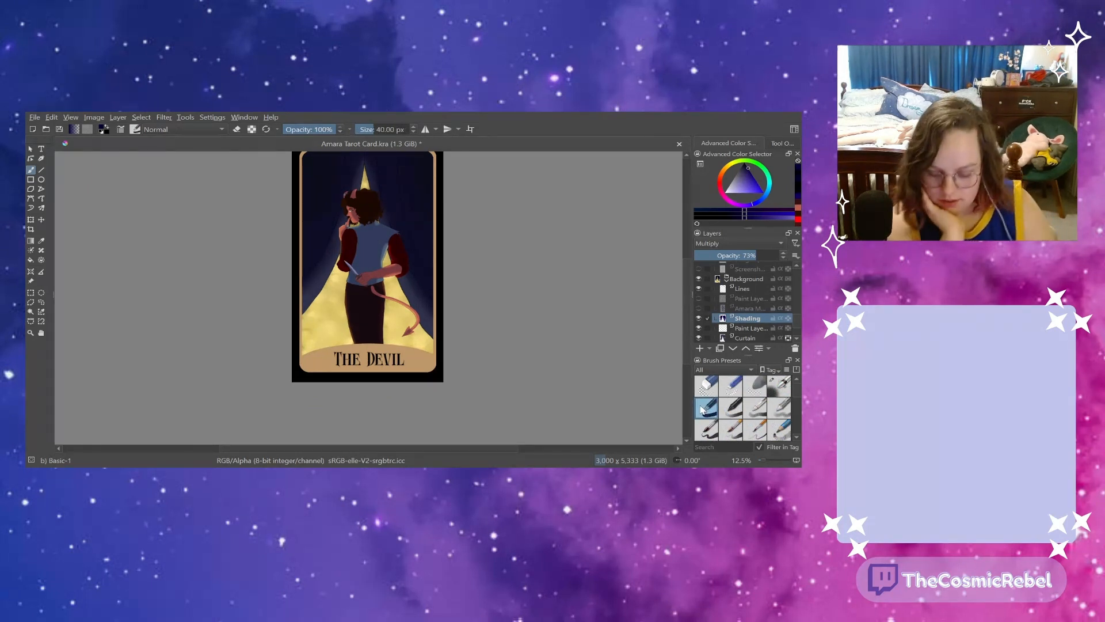
{"action": "scroll", "coordinate": [776, 299], "scroll_direction": "up", "scroll_amount": 4}
{"action": "scroll", "coordinate": [789, 299], "scroll_direction": "down", "scroll_amount": 6}
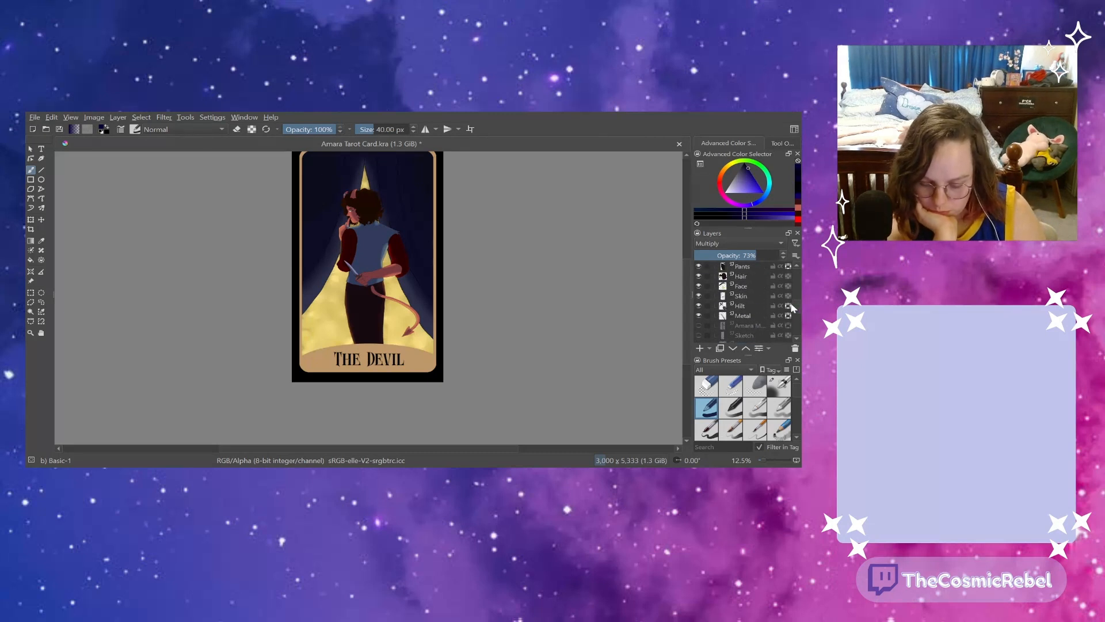
{"action": "left_click", "coordinate": [745, 288]}
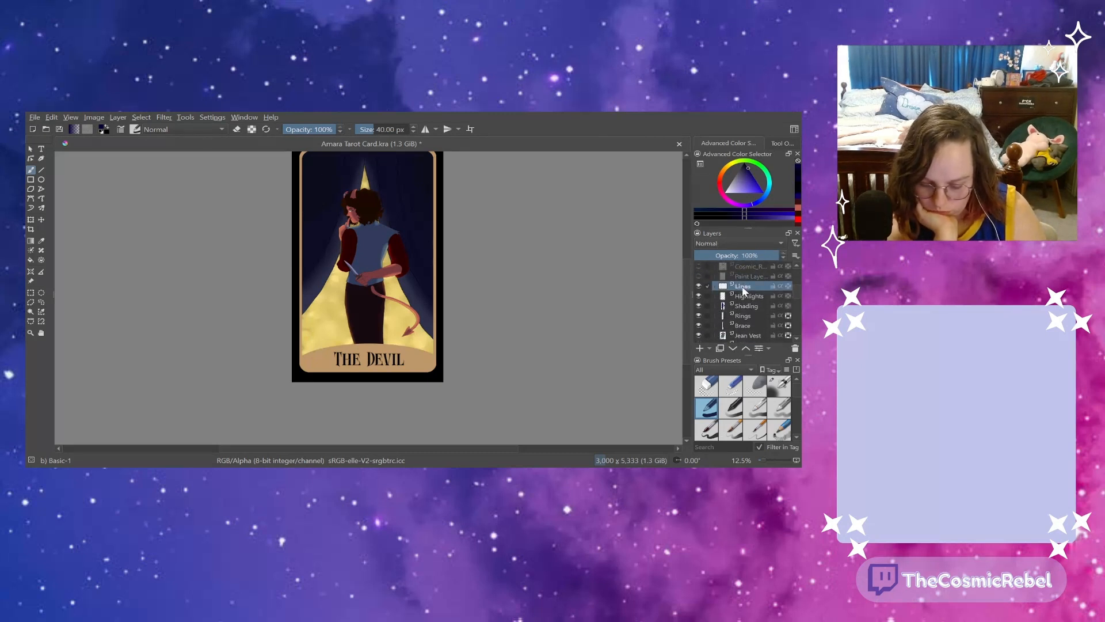
{"action": "left_click", "coordinate": [796, 437]}
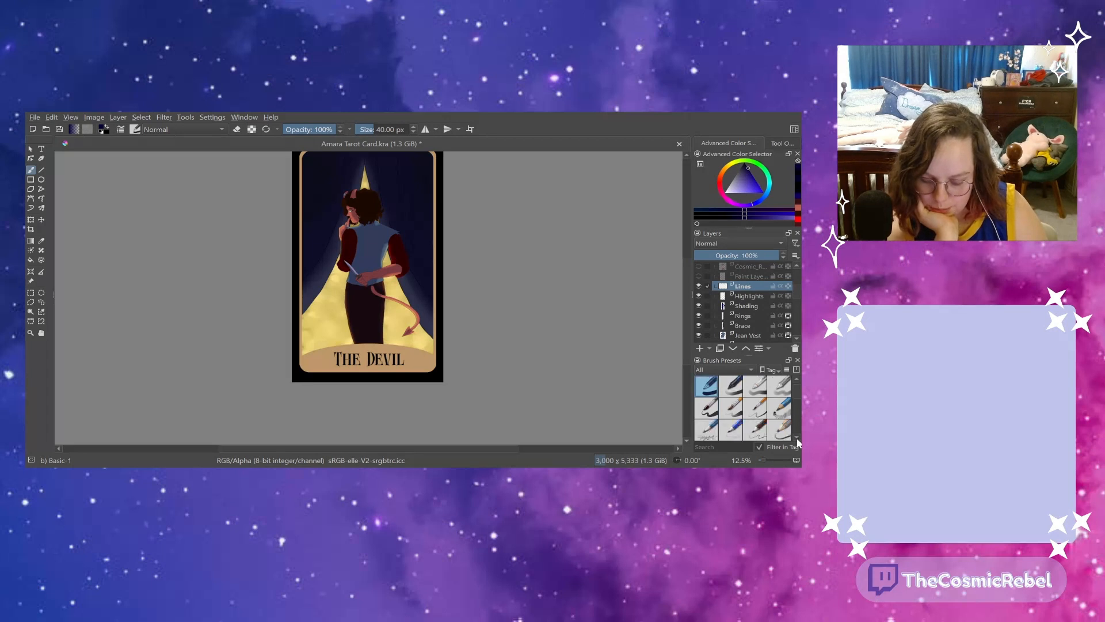
{"action": "left_click", "coordinate": [797, 437]}
{"action": "left_click", "coordinate": [797, 437]}
{"action": "left_click", "coordinate": [754, 429]}
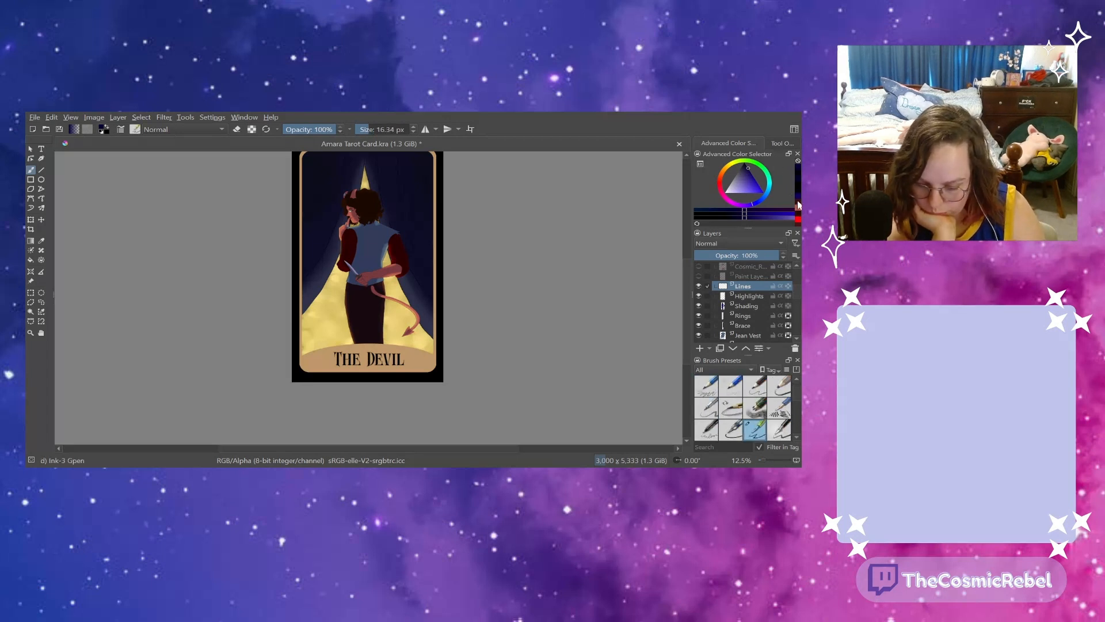
- Draw thin reddish curl lines inside Amara's hair with a brush size of about 3.86 px
{"action": "left_click_drag", "start_coordinate": [764, 459], "coordinate": [775, 458]}
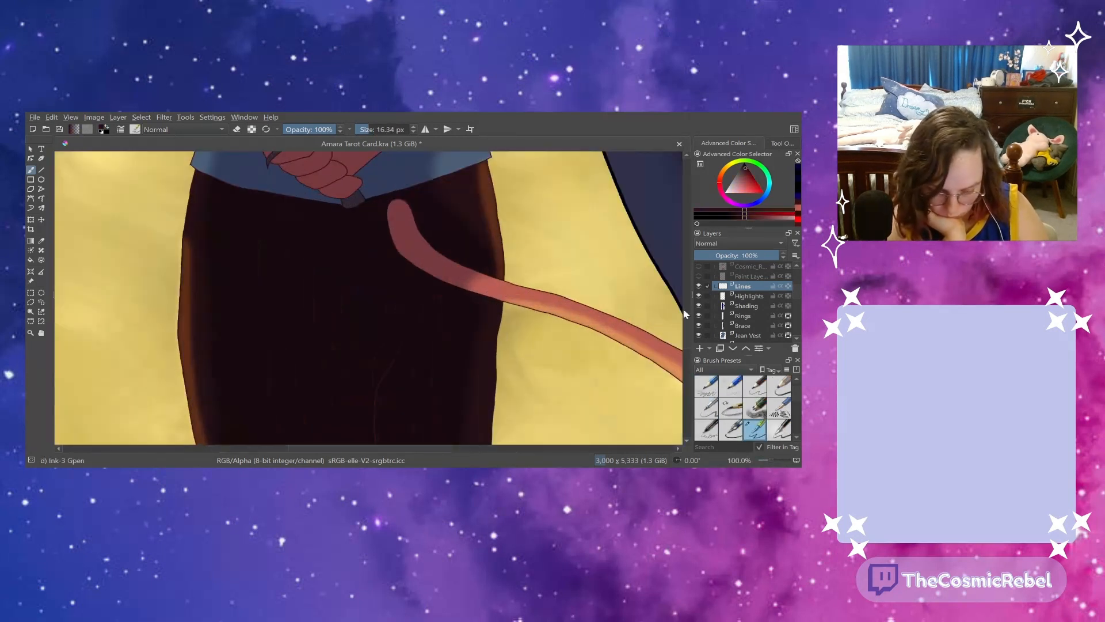
{"action": "left_click_drag", "start_coordinate": [688, 320], "coordinate": [669, 231]}
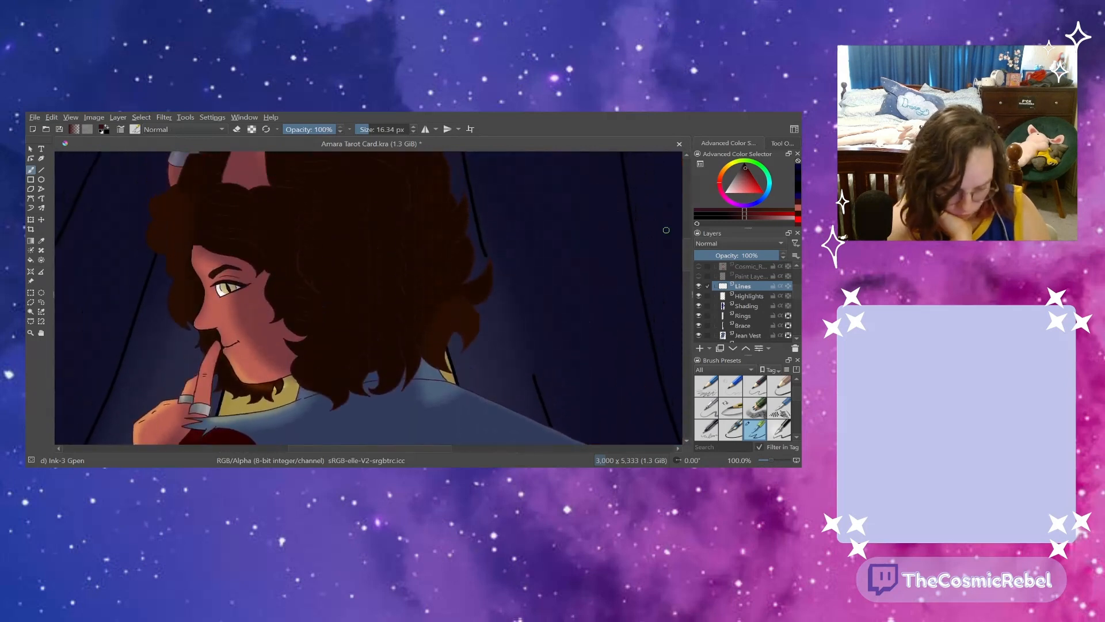
{"action": "left_click", "coordinate": [365, 129]}
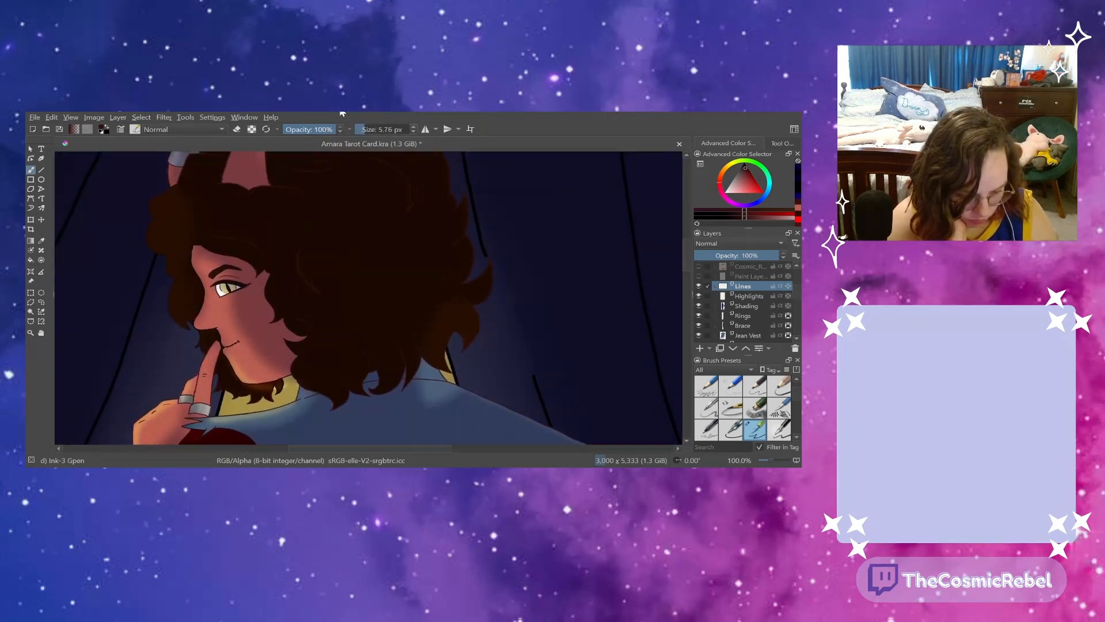
{"action": "left_click_drag", "start_coordinate": [365, 129], "coordinate": [361, 129]}
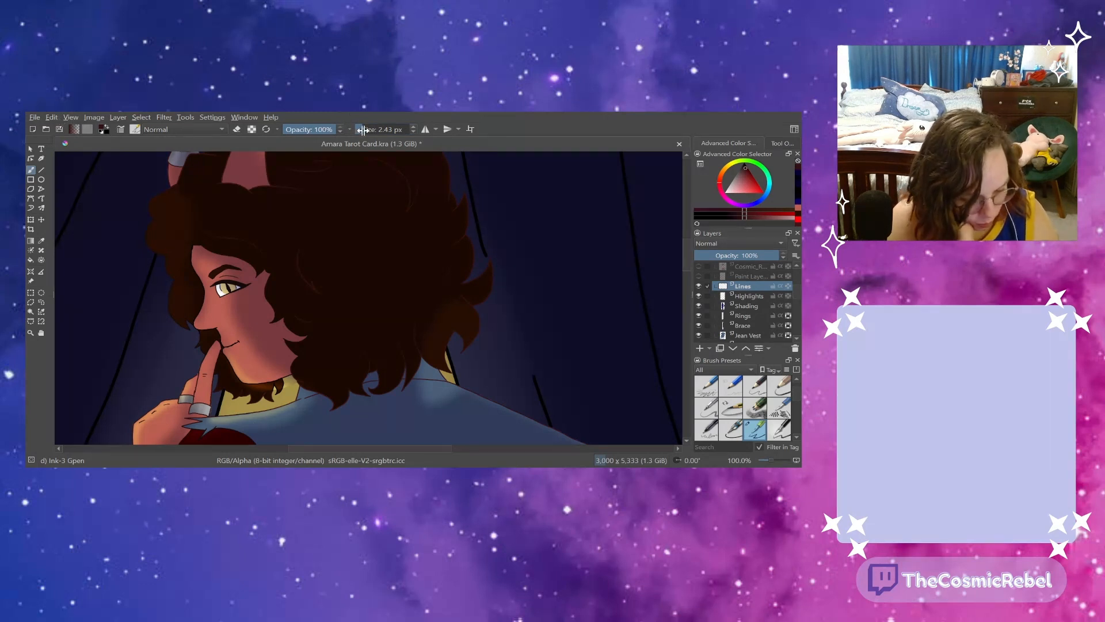
{"action": "left_click_drag", "start_coordinate": [357, 129], "coordinate": [359, 128]}
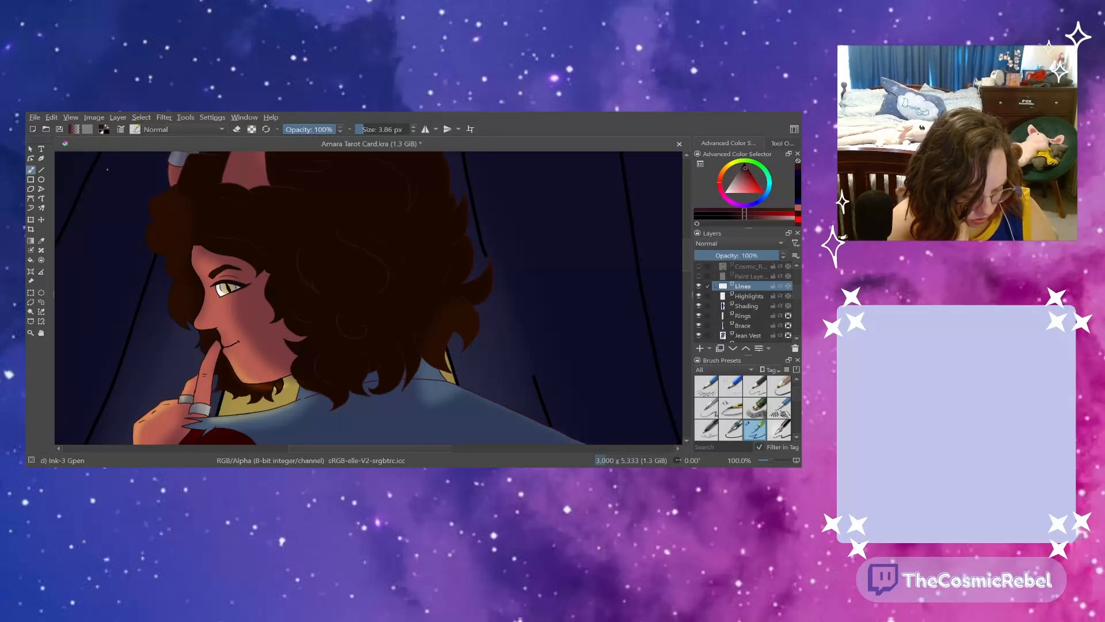
- Lock the Lines layer's alpha and tint the hair line art dark red with the Airbrush Soft brush at about 108.96 px
{"action": "scroll", "coordinate": [685, 261], "scroll_direction": "up", "scroll_amount": 4}
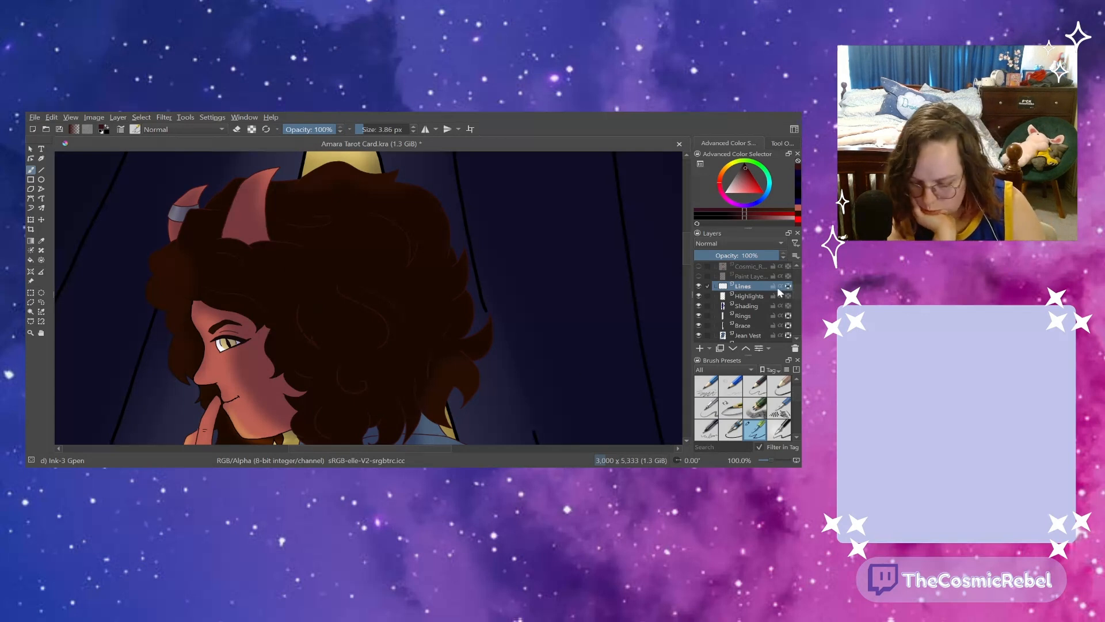
{"action": "scroll", "coordinate": [795, 390], "scroll_direction": "up", "scroll_amount": 2}
{"action": "left_click", "coordinate": [779, 385]}
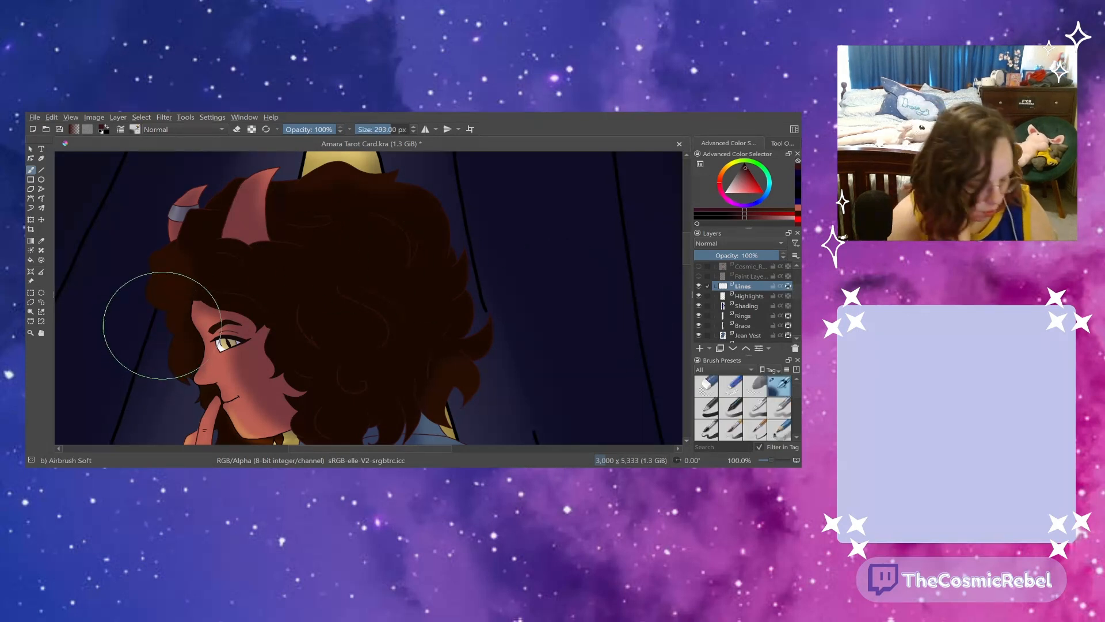
{"action": "scroll", "coordinate": [684, 257], "scroll_direction": "down", "scroll_amount": 3}
{"action": "key", "text": "bracketleft"}
{"action": "key", "text": "bracketleft"}
{"action": "key", "text": "bracketleft"}
{"action": "key", "text": "bracketleft"}
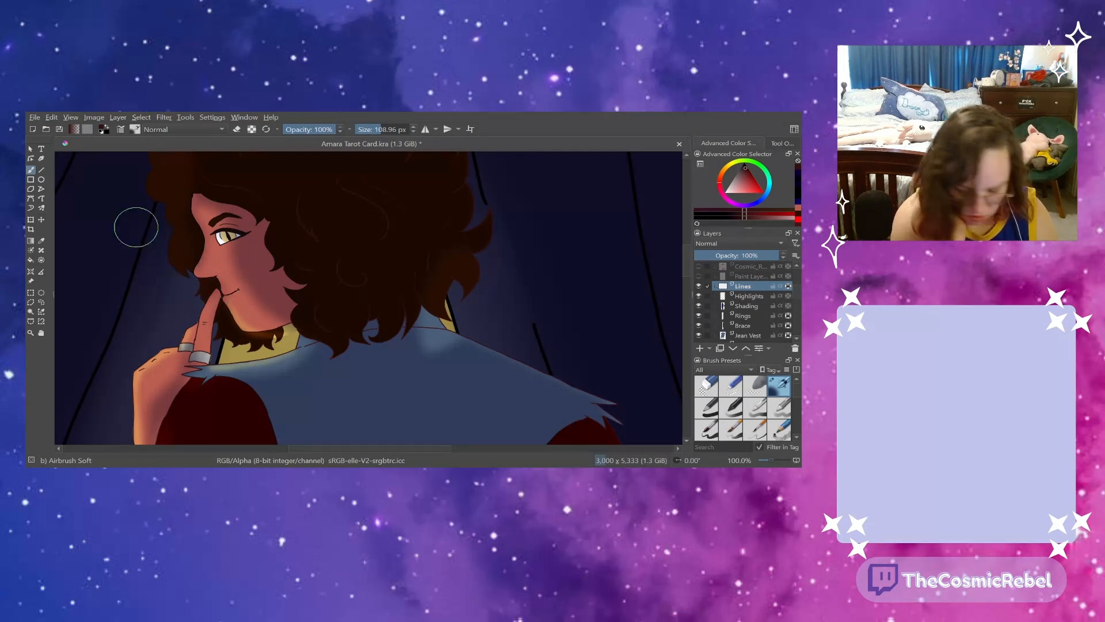
- Return to the Ink-3 Gpen brush in eraser mode for cleaning up around Amara's beard and collar
{"action": "scroll", "coordinate": [772, 458], "scroll_direction": "up", "scroll_amount": 3}
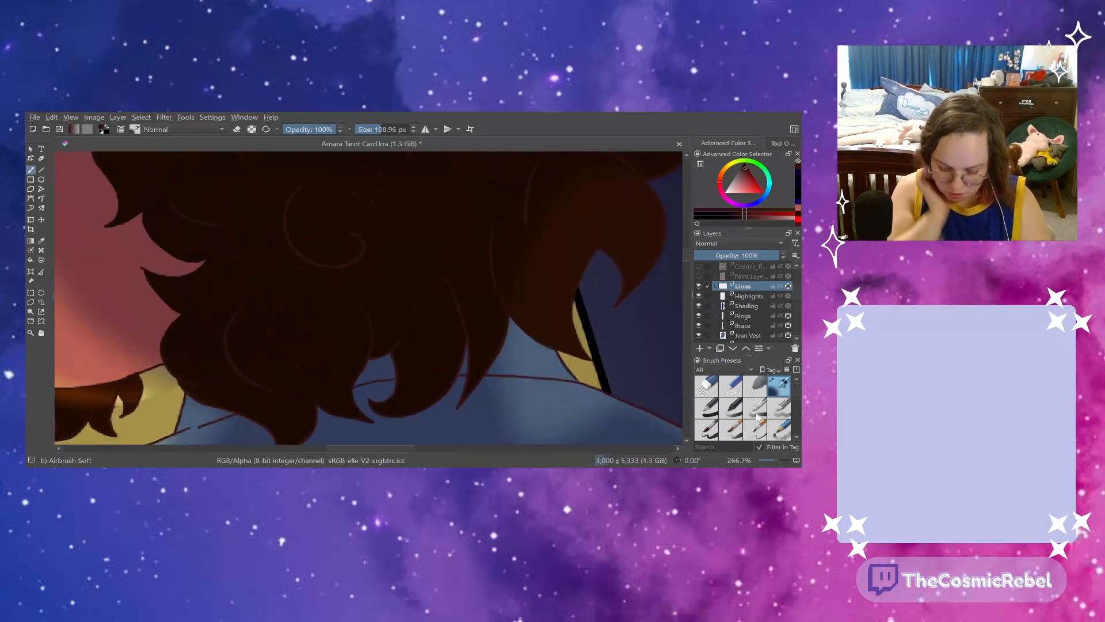
{"action": "scroll", "coordinate": [796, 415], "scroll_direction": "down", "scroll_amount": 2}
{"action": "scroll", "coordinate": [793, 409], "scroll_direction": "up", "scroll_amount": 5}
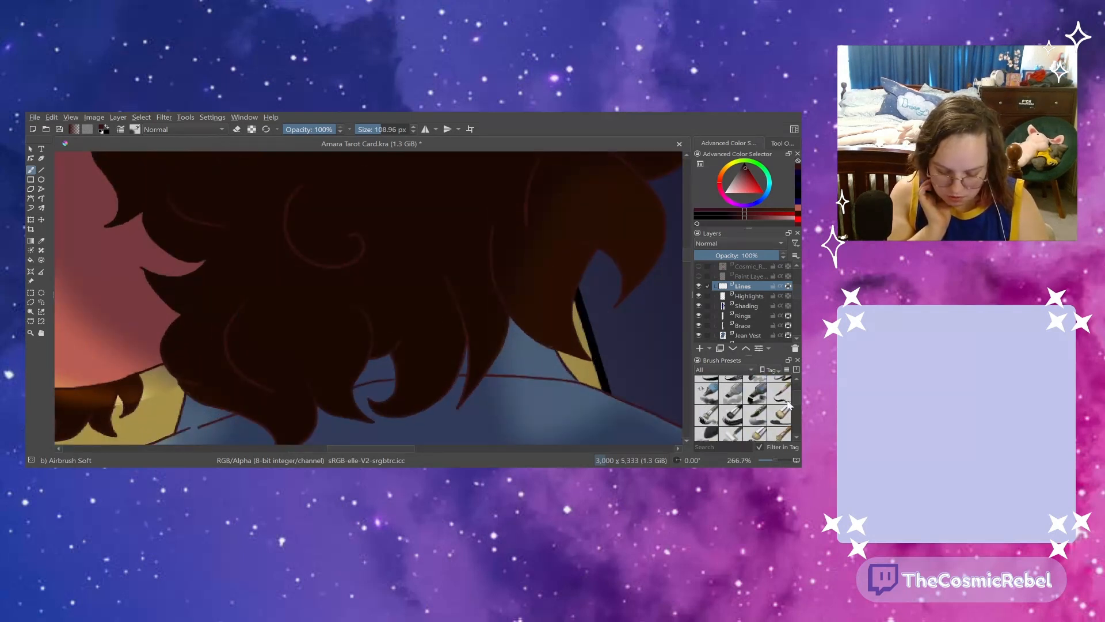
{"action": "left_click_drag", "start_coordinate": [788, 399], "coordinate": [798, 403]}
{"action": "left_click", "coordinate": [756, 400]}
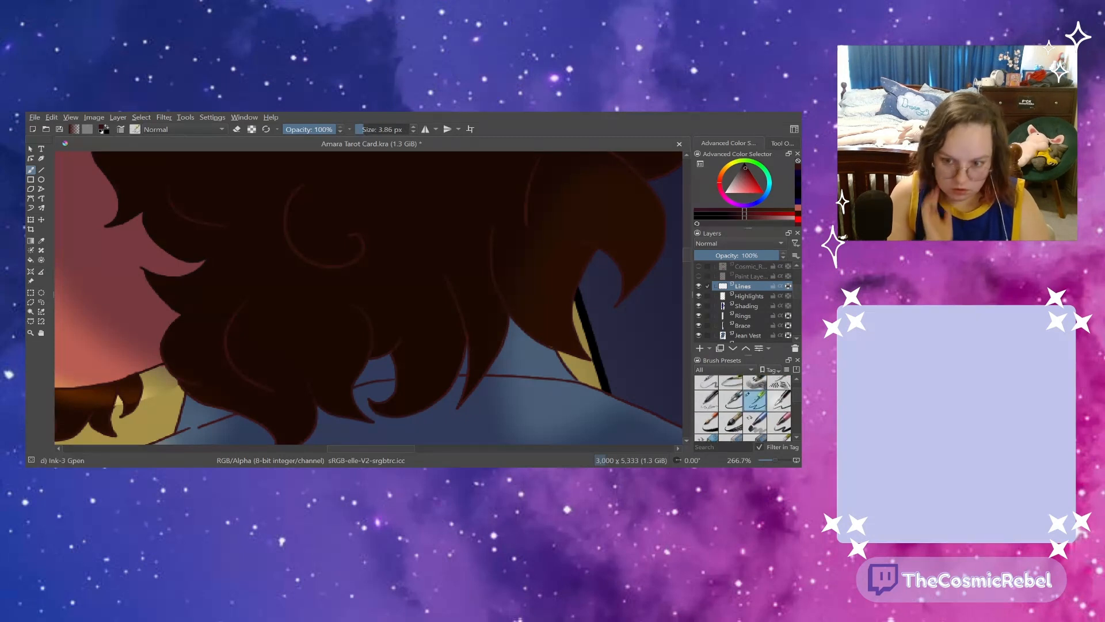
{"action": "left_click_drag", "start_coordinate": [336, 449], "coordinate": [293, 453]}
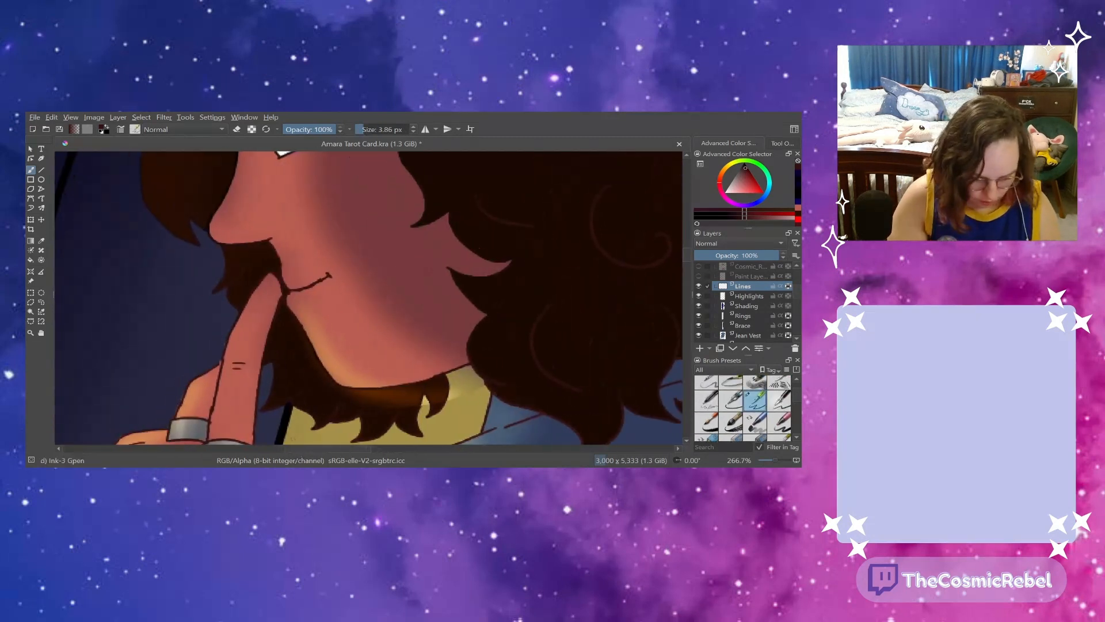
{"action": "left_click", "coordinate": [237, 129]}
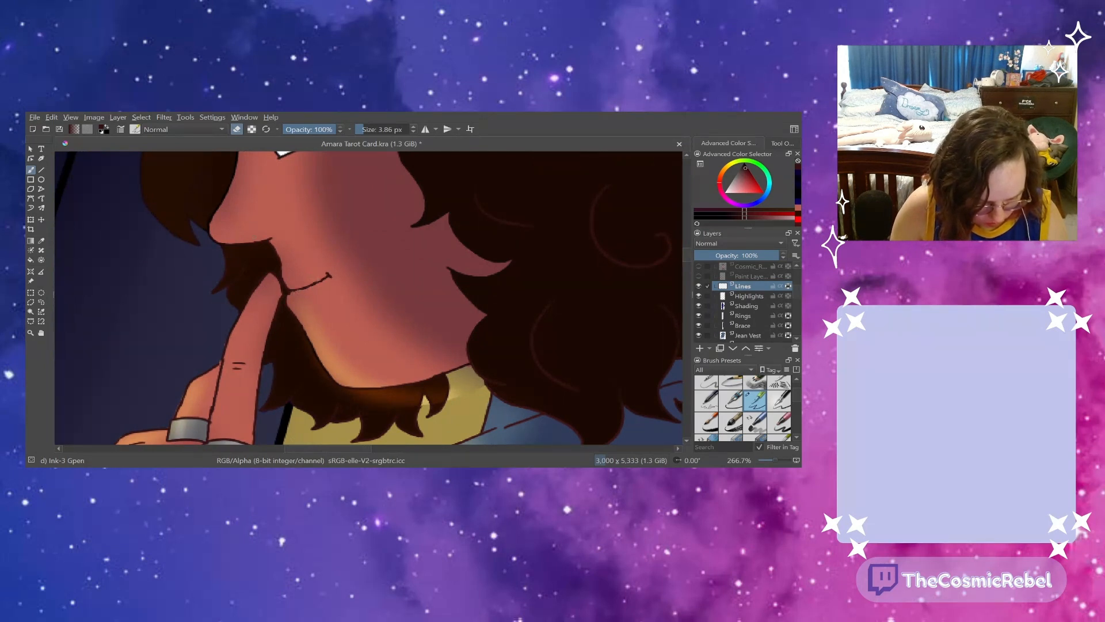
- On the Highlights layer with a 37.88 px eraser, examine the collar patch by hiding and reshowing the Amara group
{"action": "scroll", "coordinate": [687, 268], "scroll_direction": "down", "scroll_amount": 3}
{"action": "left_click", "coordinate": [747, 296]}
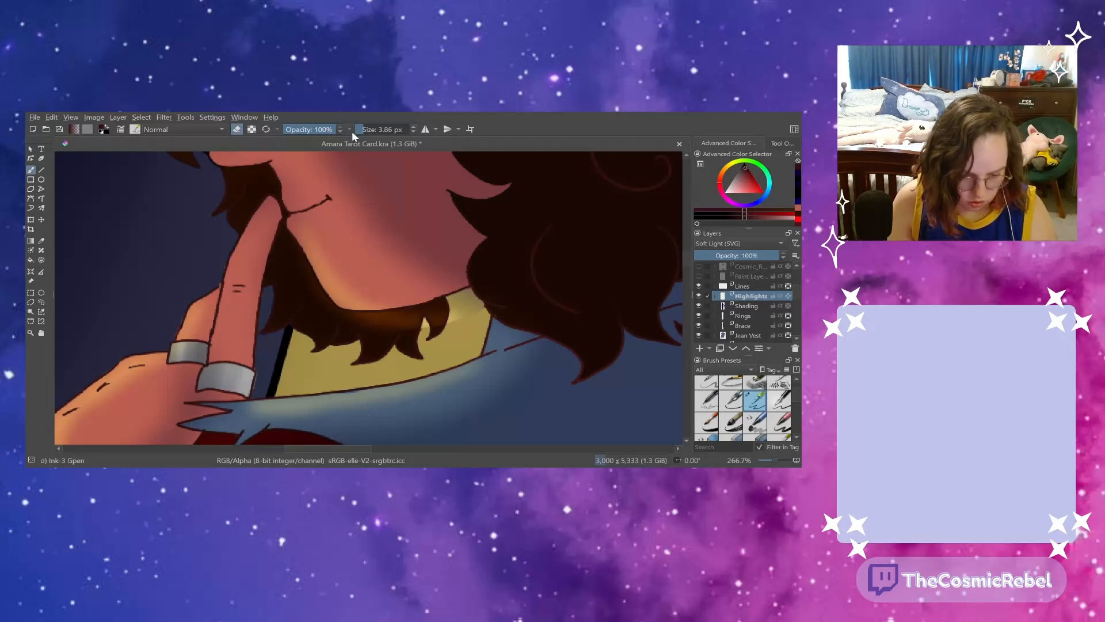
{"action": "left_click", "coordinate": [371, 129]}
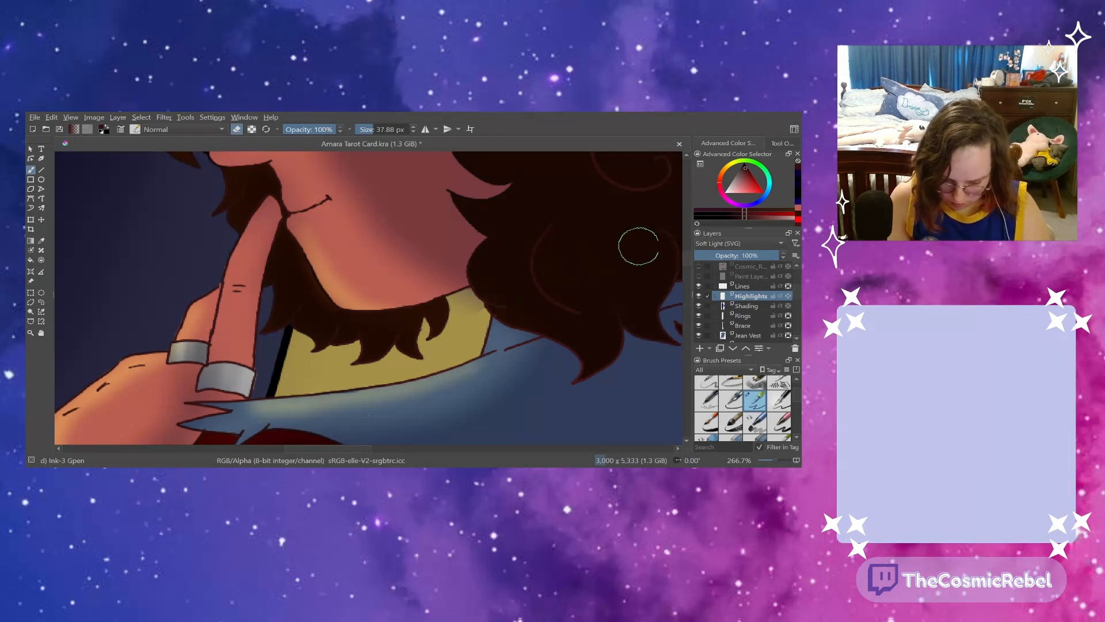
{"action": "scroll", "coordinate": [702, 286], "scroll_direction": "up", "scroll_amount": 1}
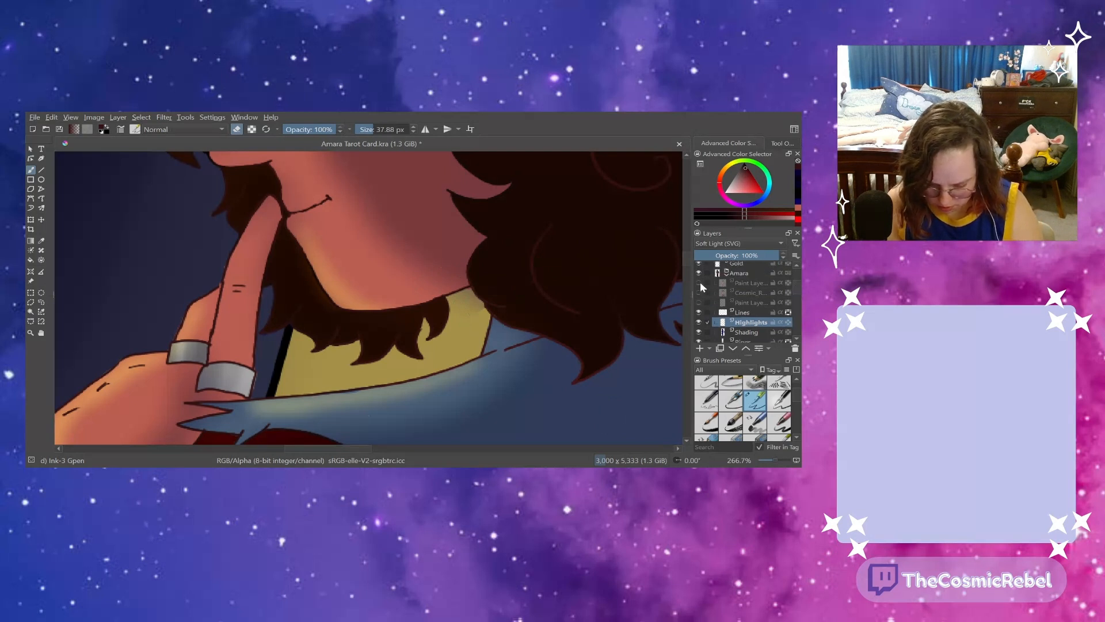
{"action": "left_click", "coordinate": [726, 273]}
{"action": "left_click", "coordinate": [699, 273]}
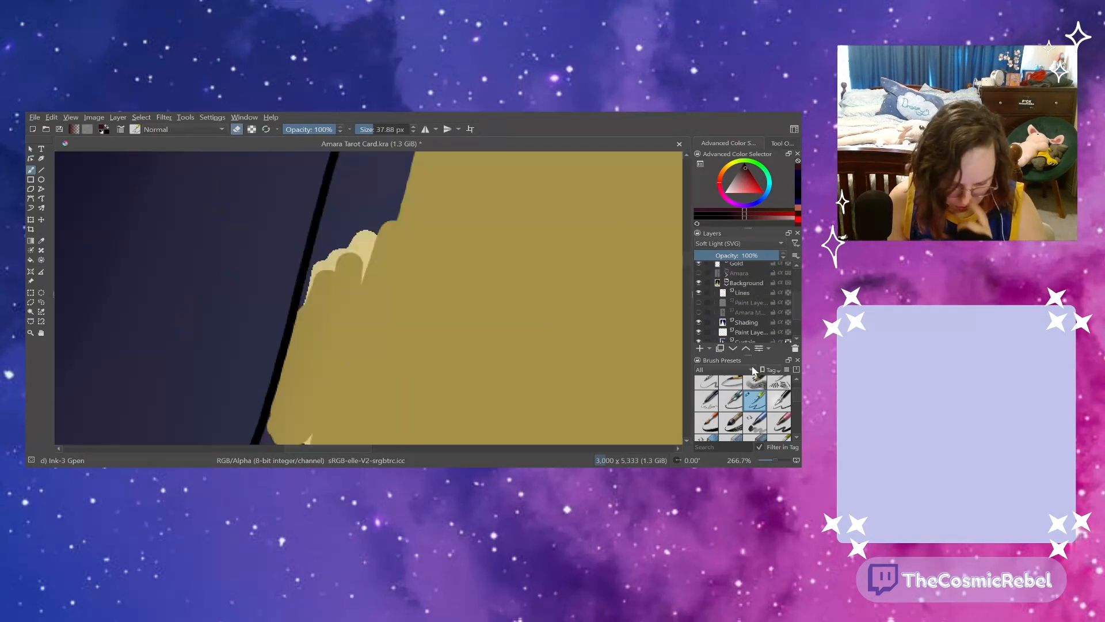
{"action": "left_click", "coordinate": [698, 273]}
{"action": "left_click", "coordinate": [726, 273]}
- Erase the stray shading patch between the beard and collar on Amara's Shading layer with a 9.13 px eraser
{"action": "left_click", "coordinate": [738, 332]}
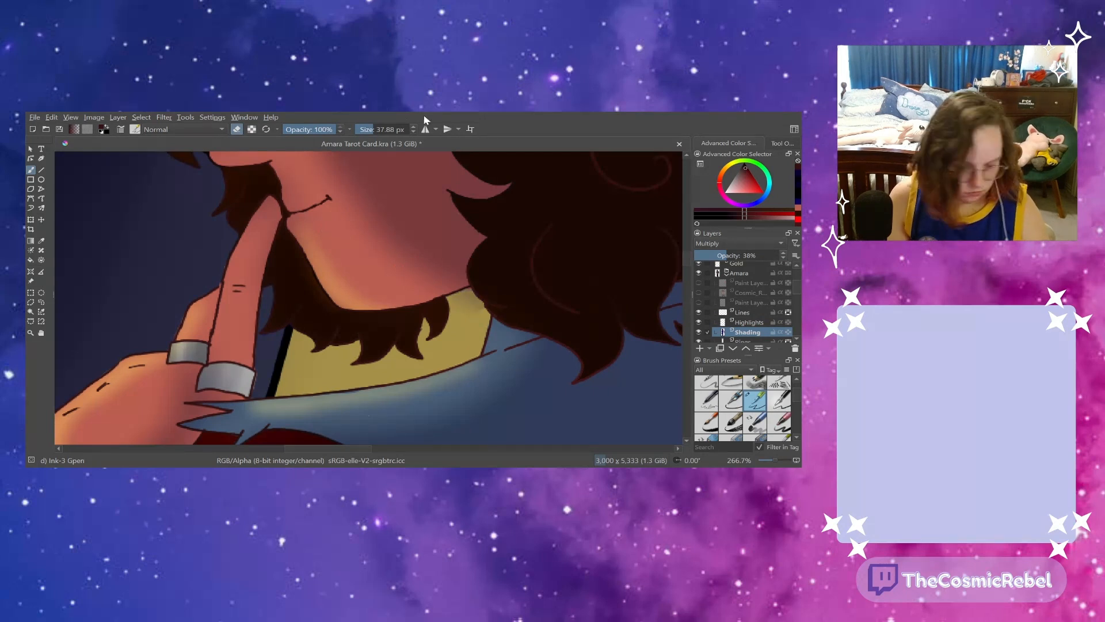
{"action": "key", "text": "bracketleft"}
{"action": "key", "text": "bracketleft"}
{"action": "key", "text": "bracketleft"}
{"action": "key", "text": "bracketleft"}
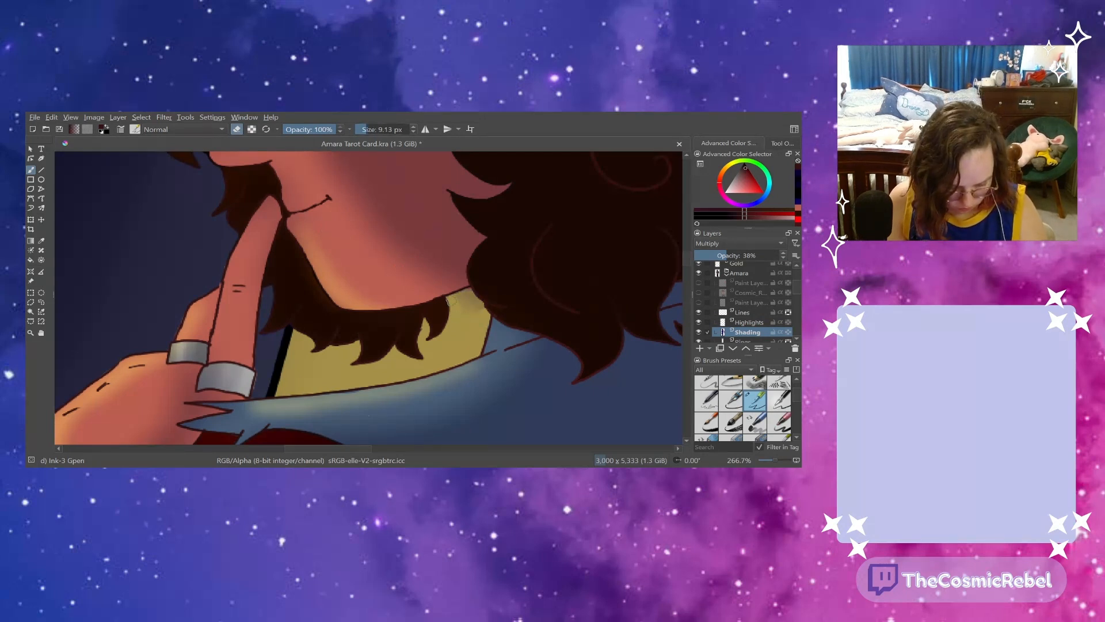
{"action": "mouse_move", "coordinate": [454, 297]}
{"action": "left_mouse_down"}
{"action": "mouse_move", "coordinate": [472, 292]}
{"action": "mouse_move", "coordinate": [479, 302]}
{"action": "mouse_move", "coordinate": [467, 310]}
{"action": "left_mouse_up"}
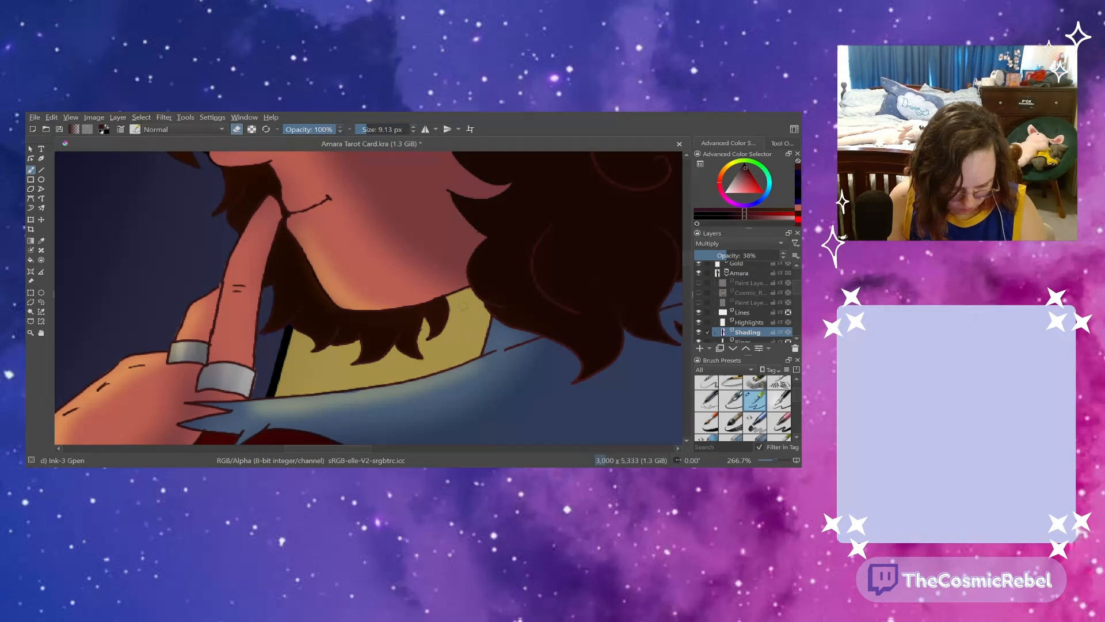
- Select Amara's Skin layer with the eraser active and review the whole card
{"action": "scroll", "coordinate": [791, 288], "scroll_direction": "down", "scroll_amount": 5}
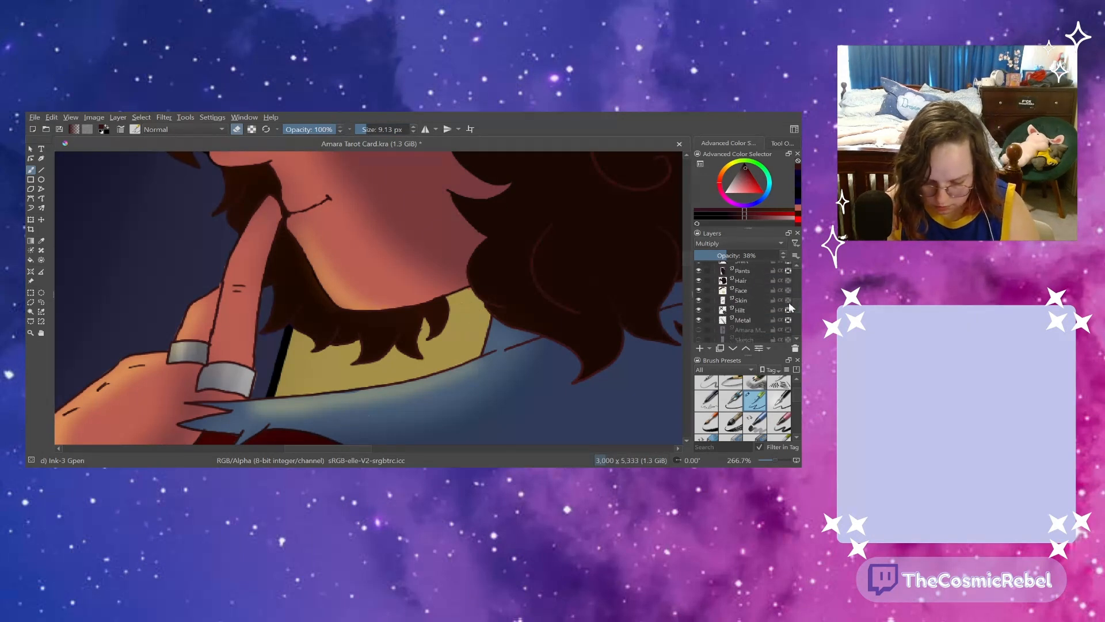
{"action": "left_click", "coordinate": [740, 289]}
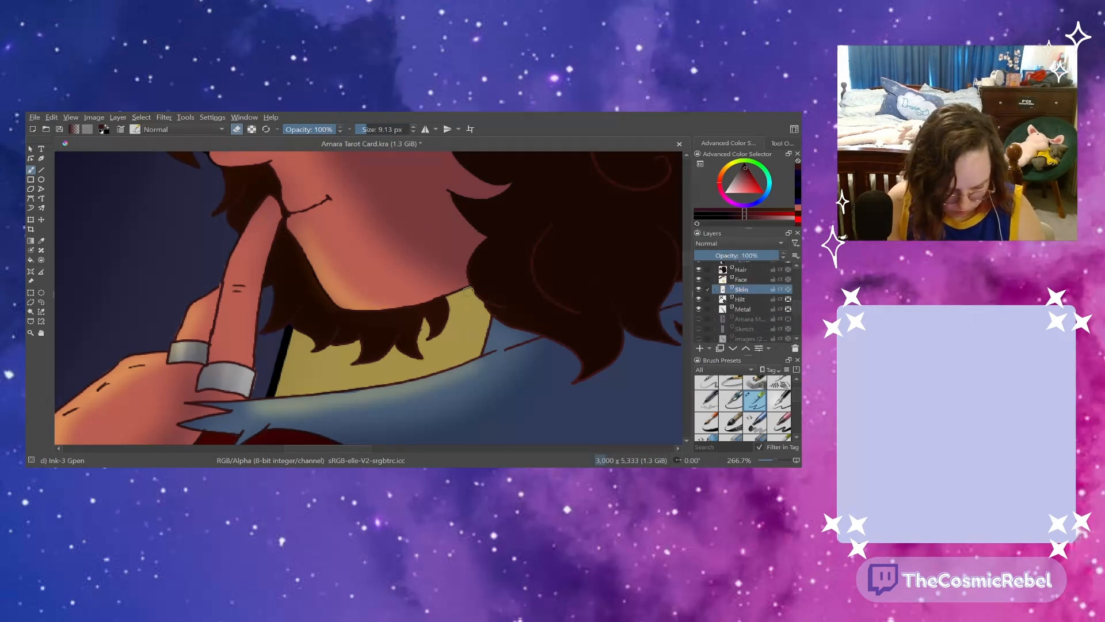
{"action": "left_click_drag", "start_coordinate": [772, 459], "coordinate": [762, 458]}
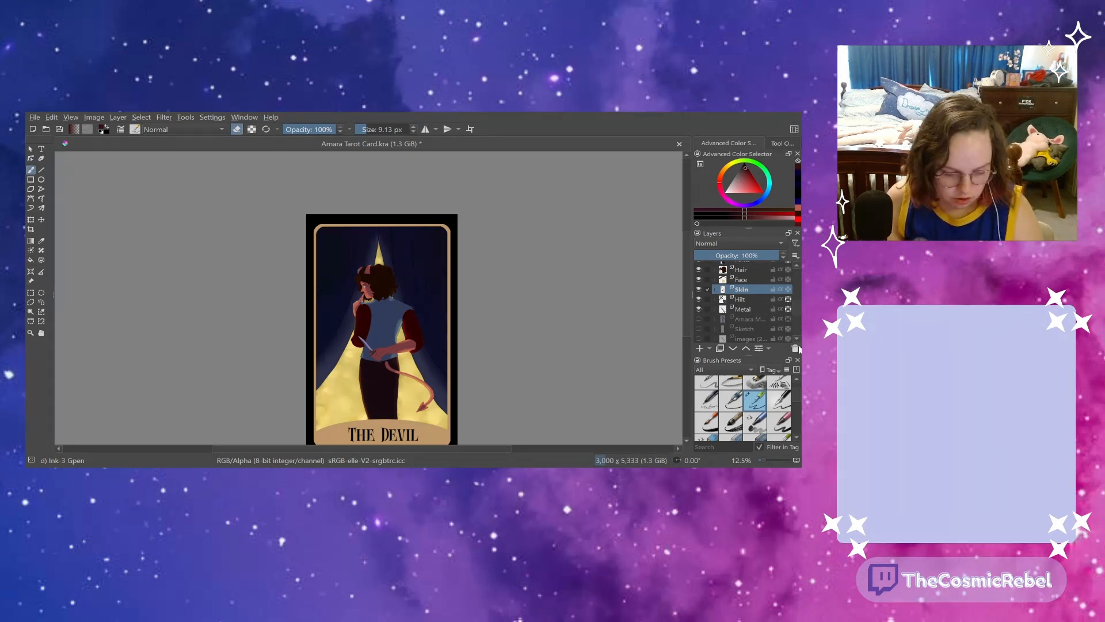
{"action": "scroll", "coordinate": [788, 298], "scroll_direction": "up", "scroll_amount": 5}
{"action": "scroll", "coordinate": [791, 296], "scroll_direction": "down", "scroll_amount": 6}
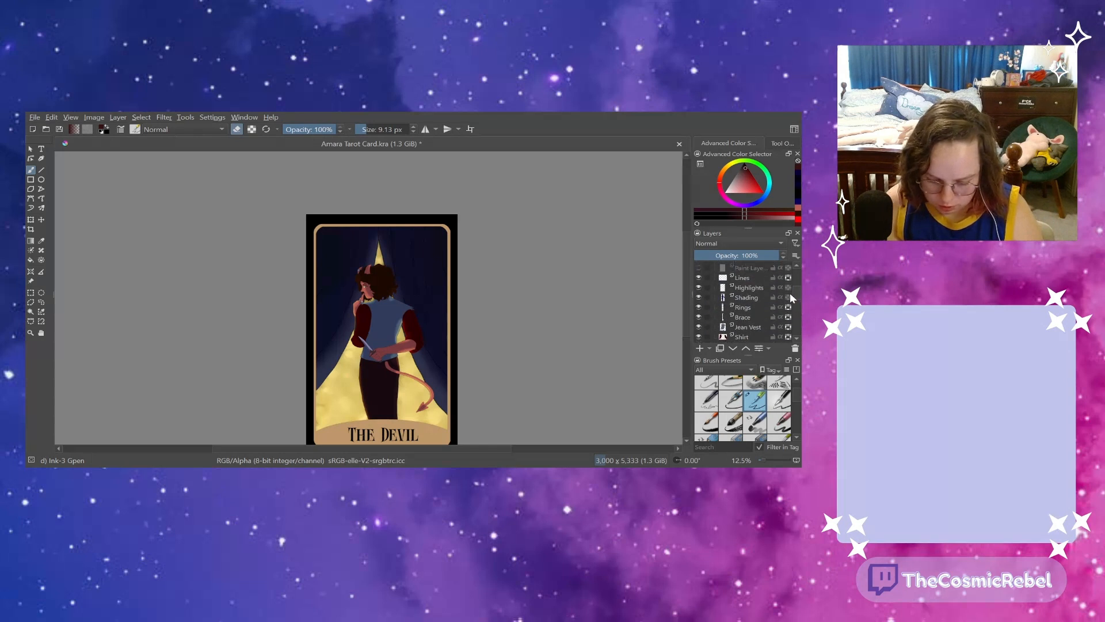
- Show and select the hidden Amara shadow layer directly above the background's Shading layer
{"action": "scroll", "coordinate": [786, 316], "scroll_direction": "down", "scroll_amount": 5}
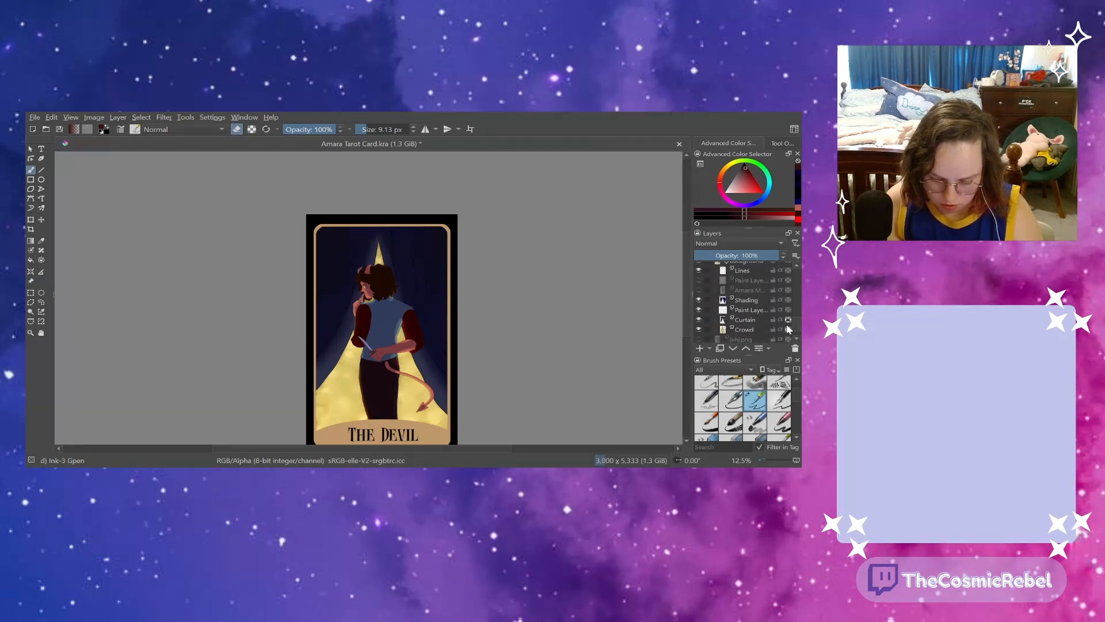
{"action": "left_click", "coordinate": [698, 288]}
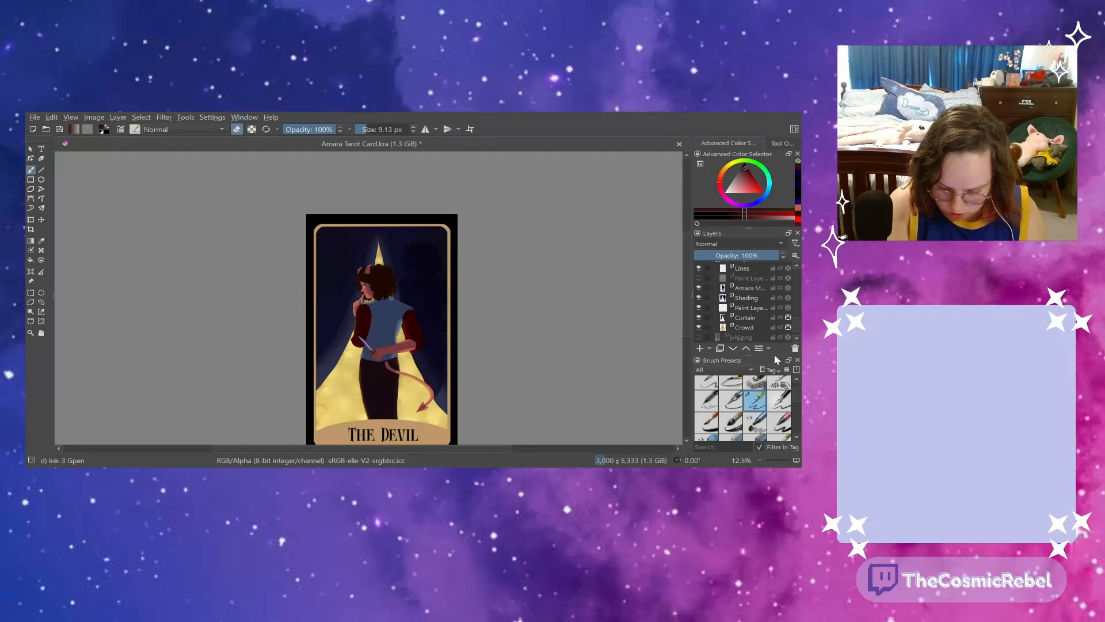
{"action": "left_click", "coordinate": [742, 290]}
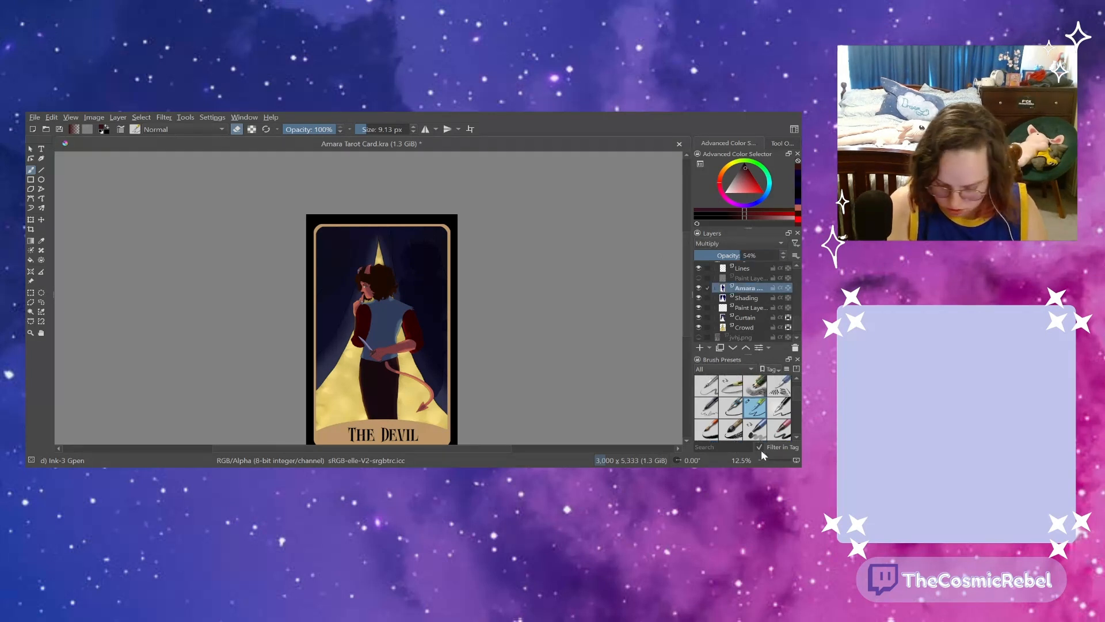
{"action": "left_click_drag", "start_coordinate": [762, 459], "coordinate": [767, 458]}
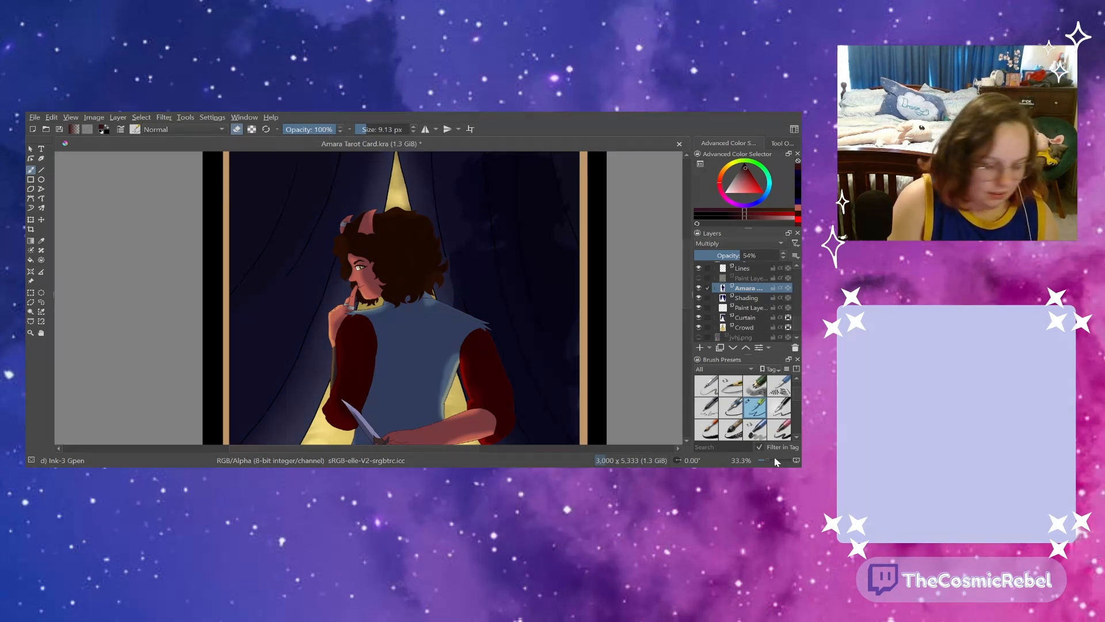
- Erase the shadow from the lower right curtain beside the tail with a 125.01 px eraser, undoing the last stroke
{"action": "scroll", "coordinate": [403, 298], "scroll_direction": "down", "scroll_amount": 3}
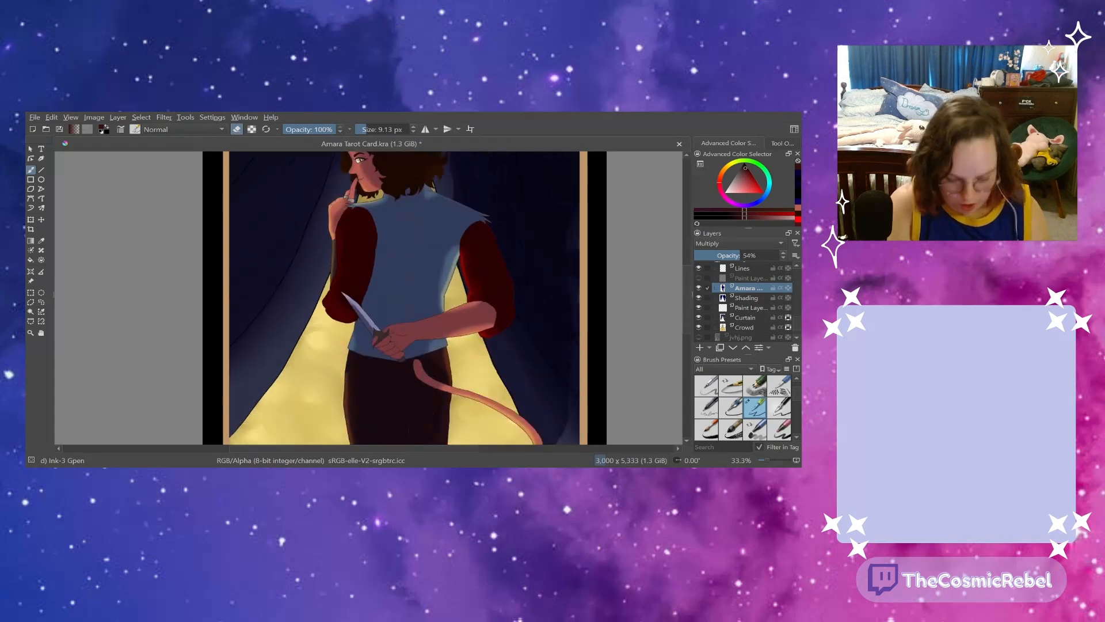
{"action": "scroll", "coordinate": [403, 298], "scroll_direction": "down", "scroll_amount": 1}
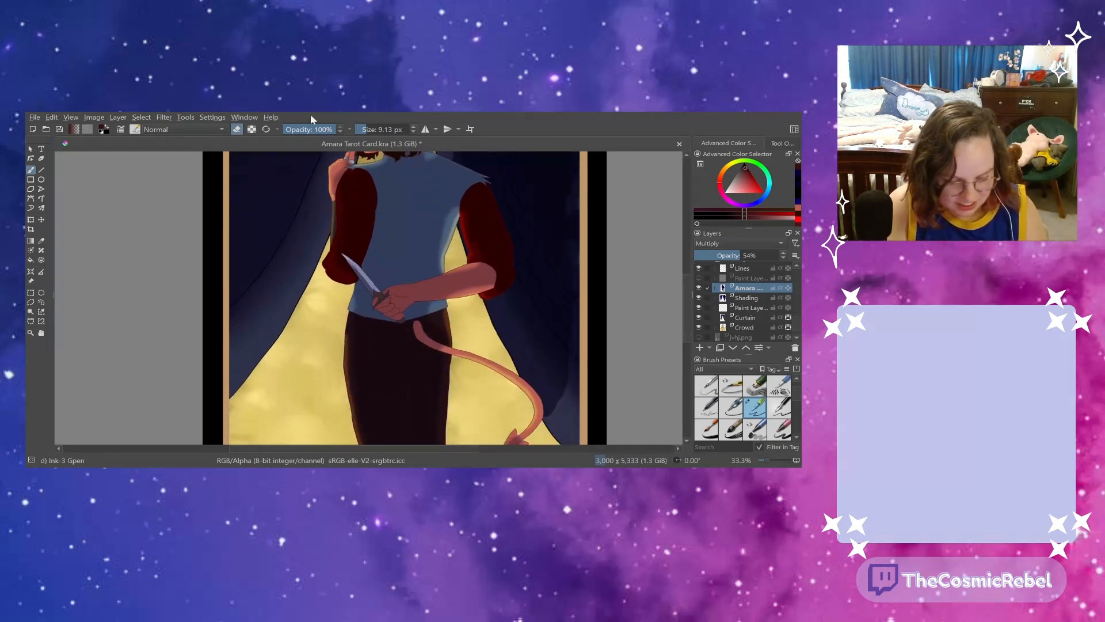
{"action": "left_click_drag", "start_coordinate": [365, 130], "coordinate": [381, 129]}
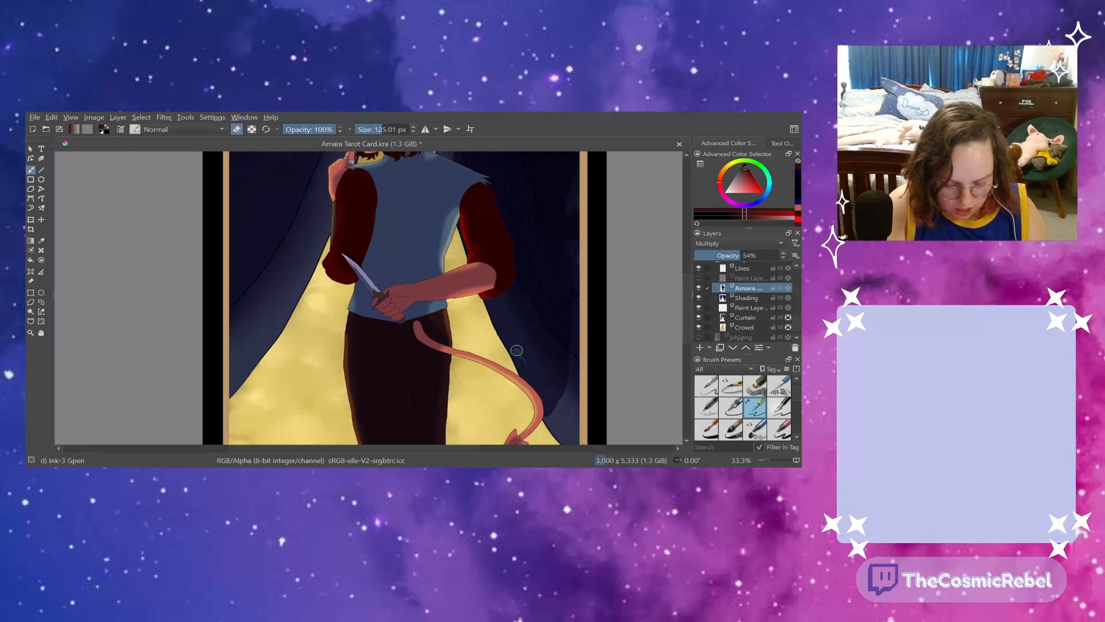
{"action": "mouse_move", "coordinate": [544, 397]}
{"action": "left_mouse_down"}
{"action": "mouse_move", "coordinate": [524, 353]}
{"action": "mouse_move", "coordinate": [556, 393]}
{"action": "left_mouse_up"}
{"action": "key", "text": "ctrl+z"}
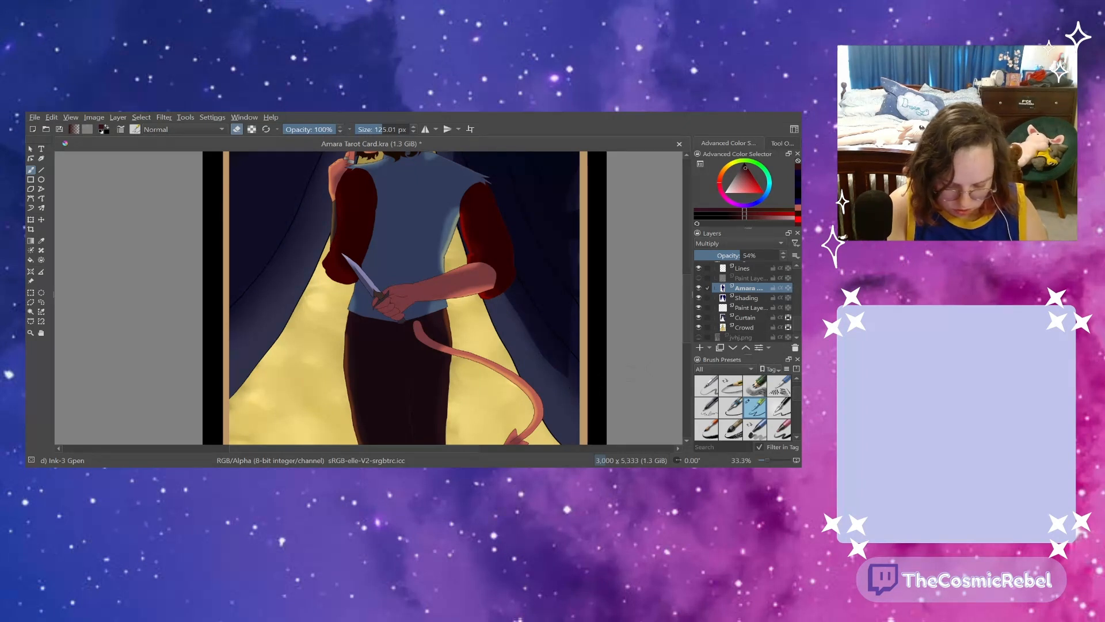
- Switch to the Blender Blur brush at 204.92 px for softening the shadow edges on the right curtain
{"action": "scroll", "coordinate": [662, 328], "scroll_direction": "up", "scroll_amount": 3}
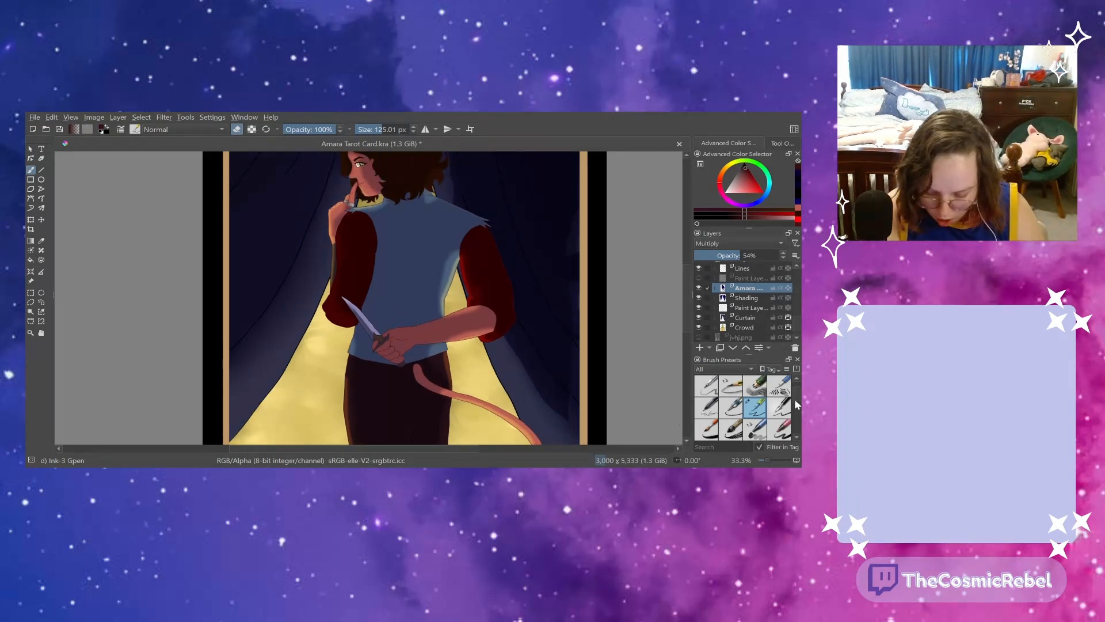
{"action": "scroll", "coordinate": [798, 404], "scroll_direction": "down", "scroll_amount": 6}
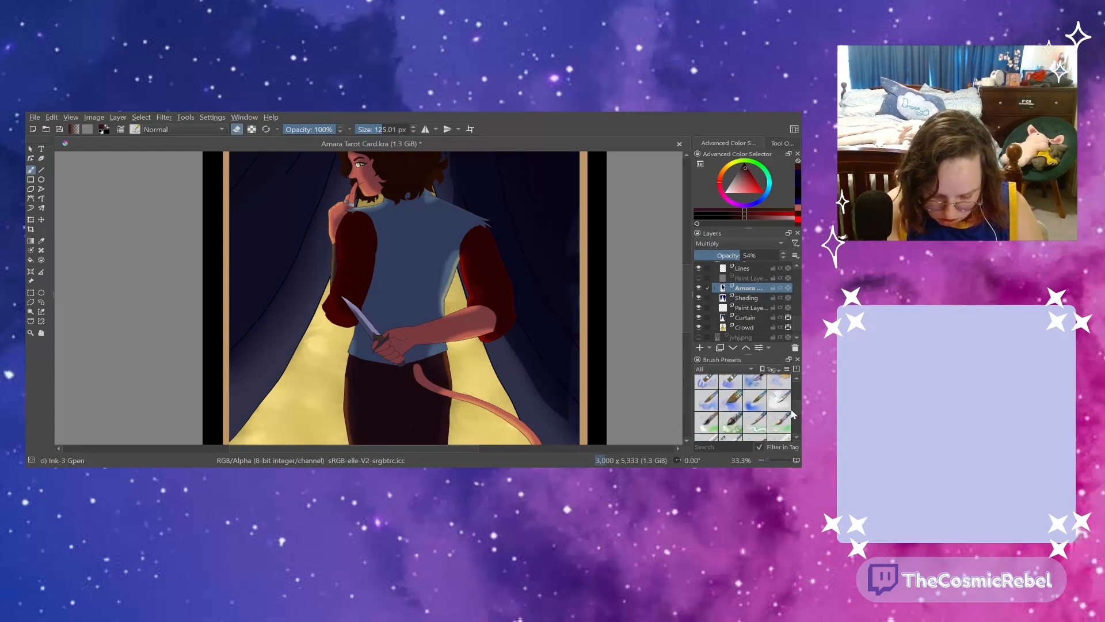
{"action": "scroll", "coordinate": [794, 414], "scroll_direction": "down", "scroll_amount": 3}
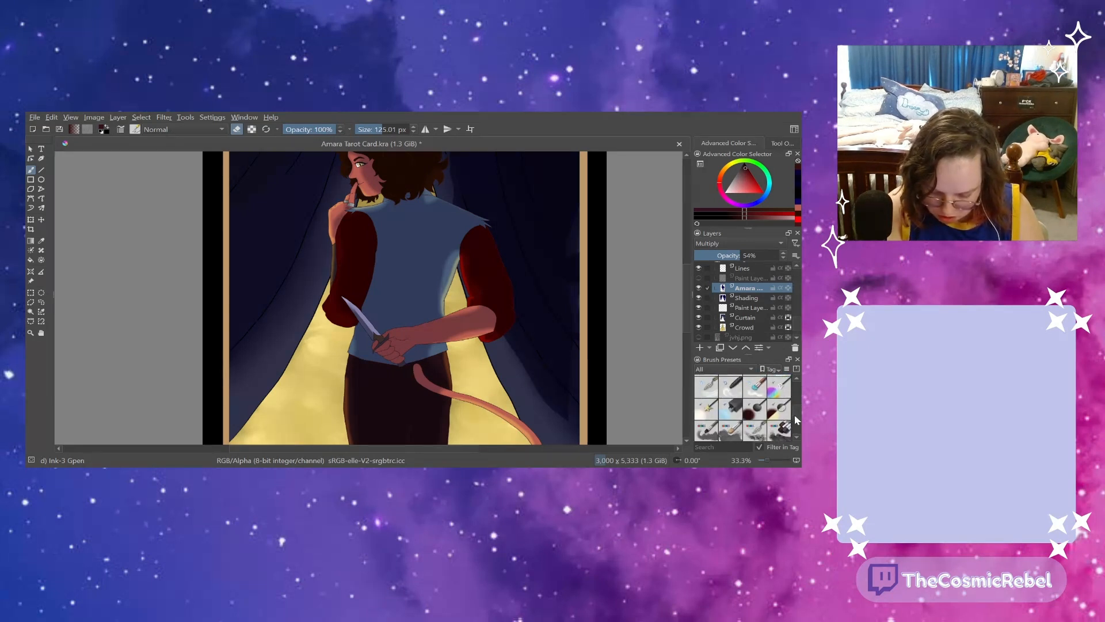
{"action": "scroll", "coordinate": [798, 417], "scroll_direction": "up", "scroll_amount": 3}
{"action": "left_click", "coordinate": [728, 415]}
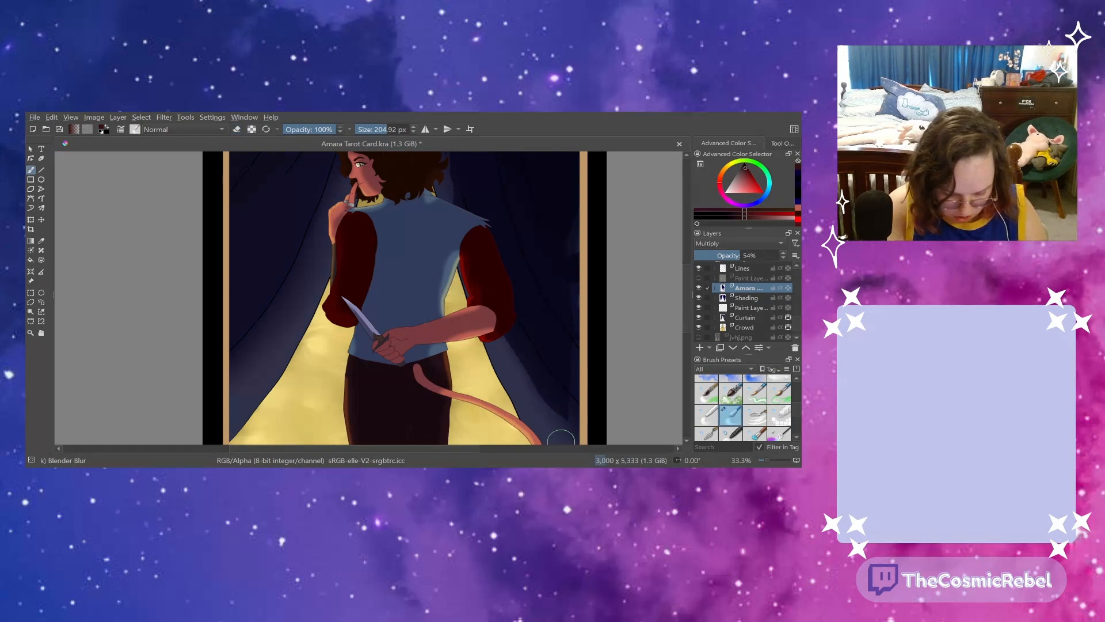
{"action": "scroll", "coordinate": [518, 346], "scroll_direction": "right", "scroll_amount": 5}
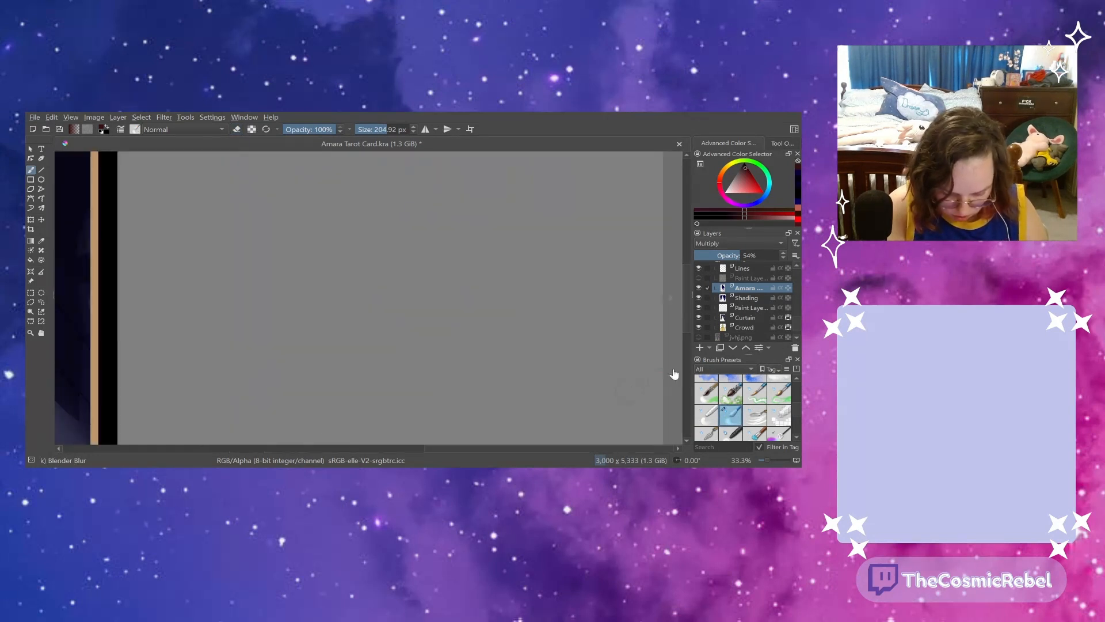
{"action": "scroll", "coordinate": [686, 319], "scroll_direction": "down", "scroll_amount": 3}
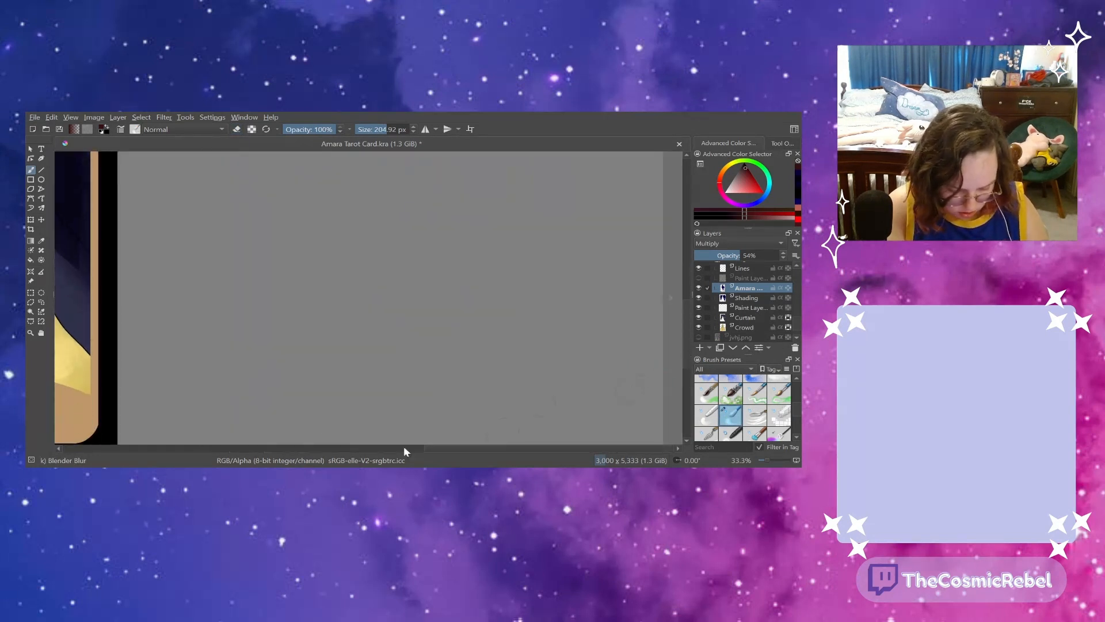
{"action": "scroll", "coordinate": [403, 446], "scroll_direction": "left", "scroll_amount": 5}
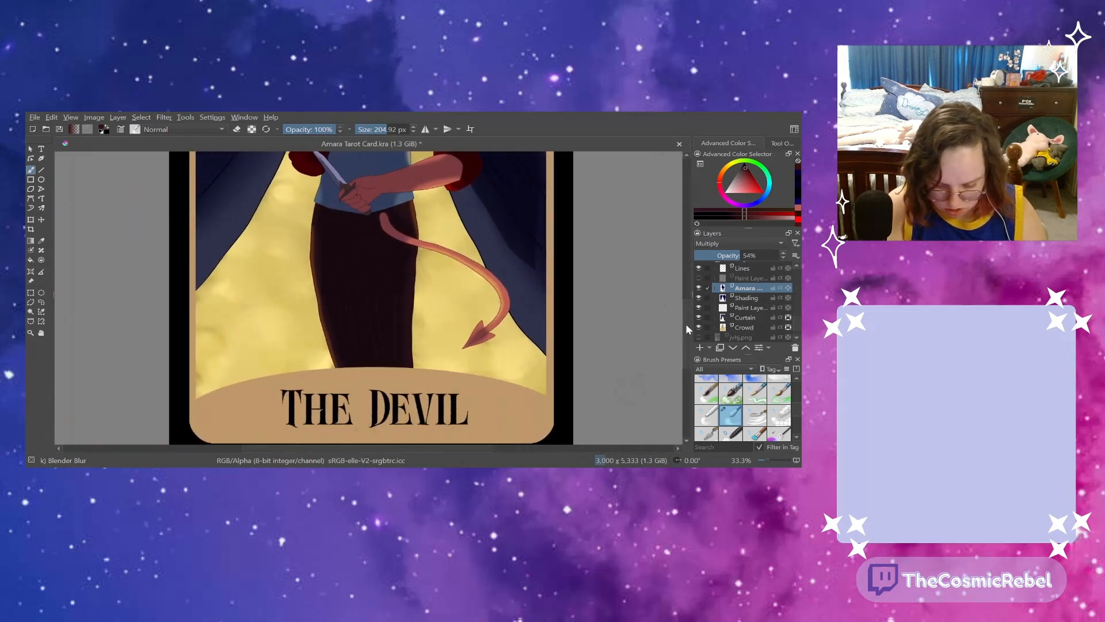
{"action": "scroll", "coordinate": [686, 324], "scroll_direction": "up", "scroll_amount": 4}
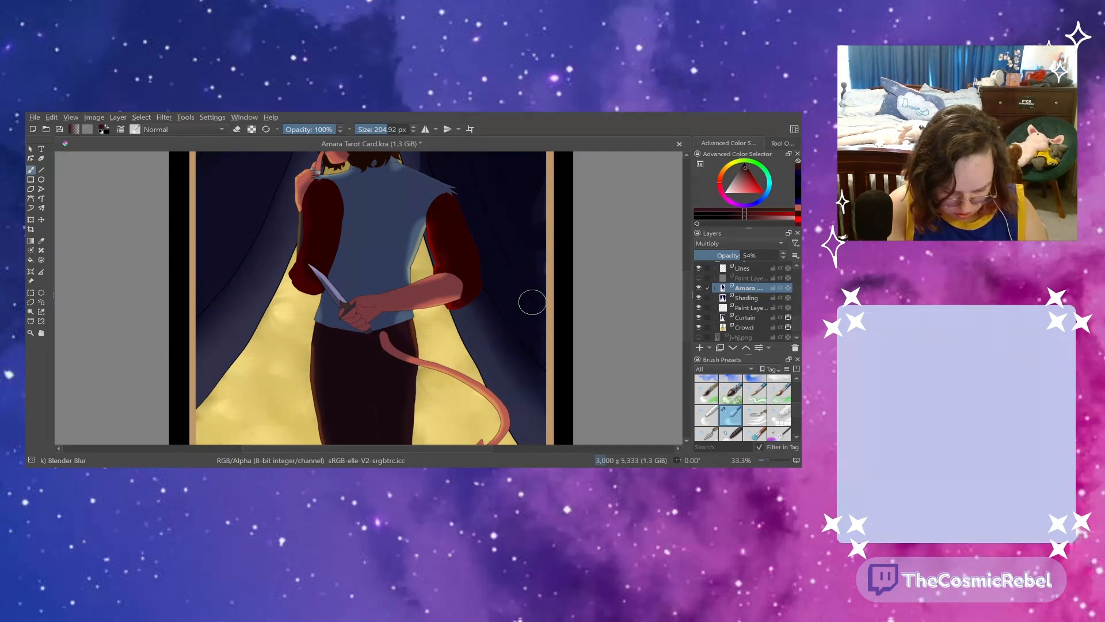
{"action": "scroll", "coordinate": [683, 309], "scroll_direction": "up", "scroll_amount": 3}
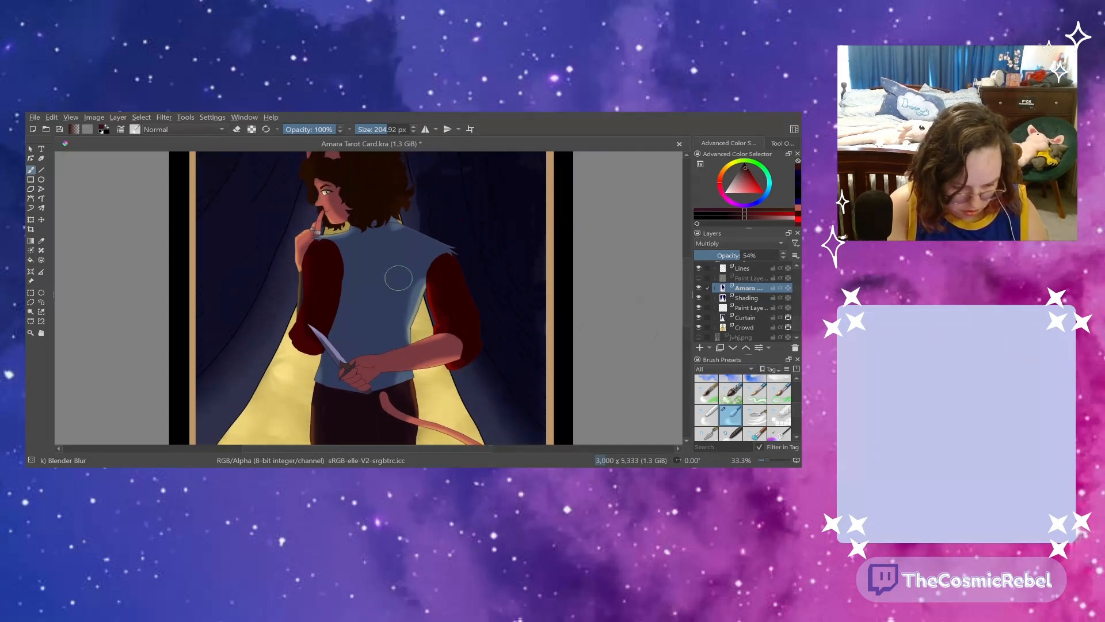
- Set the background's Amara shadow layer to 62% opacity, judging it against the whole card
{"action": "left_click", "coordinate": [763, 459]}
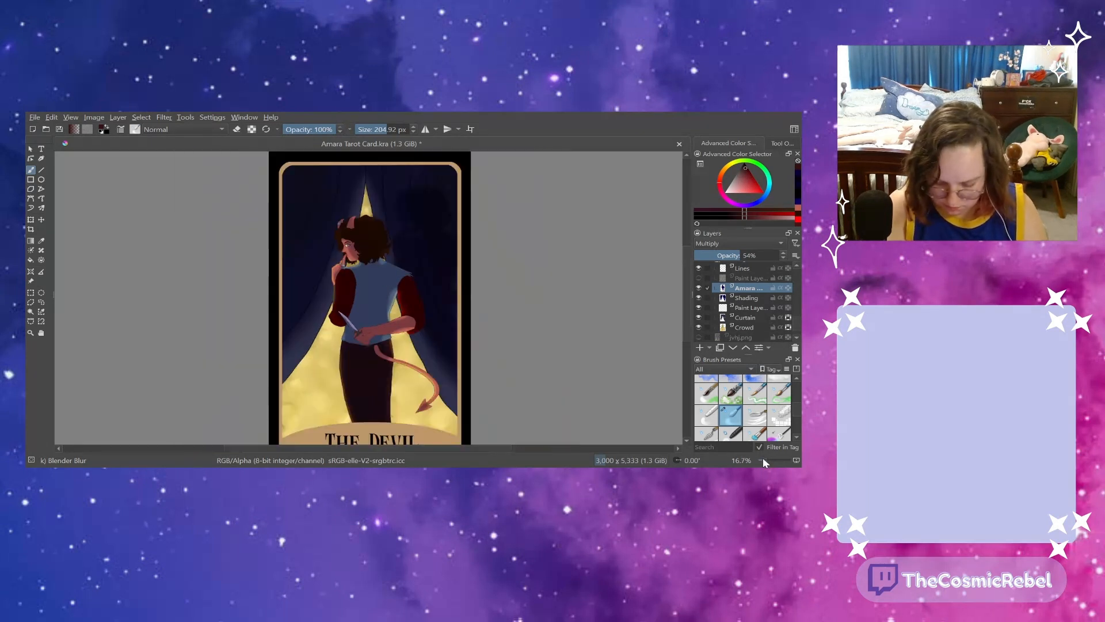
{"action": "left_click_drag", "start_coordinate": [764, 458], "coordinate": [760, 458]}
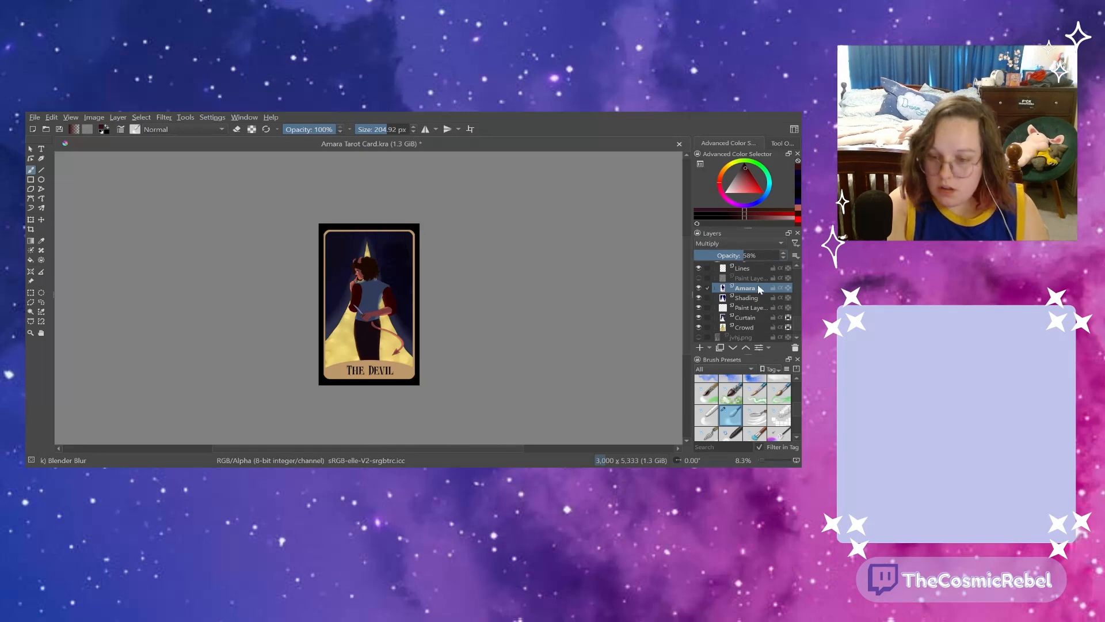
{"action": "left_click_drag", "start_coordinate": [761, 457], "coordinate": [767, 455]}
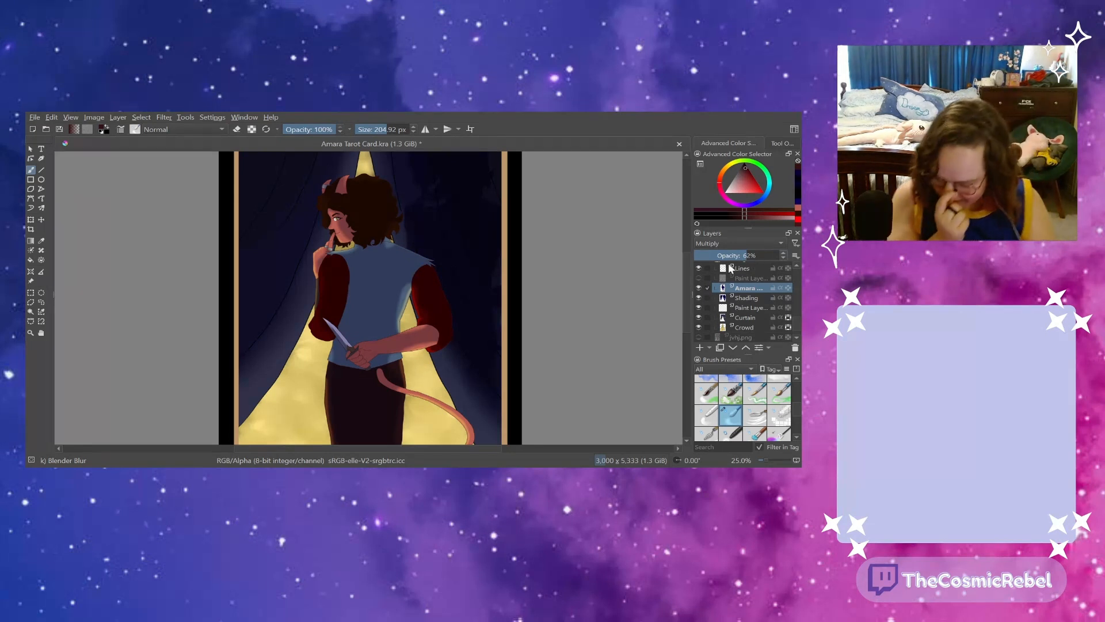
- Select the Shading layer in the Amara group for close work on the back of the jean vest
{"action": "left_click_drag", "start_coordinate": [795, 317], "coordinate": [784, 294]}
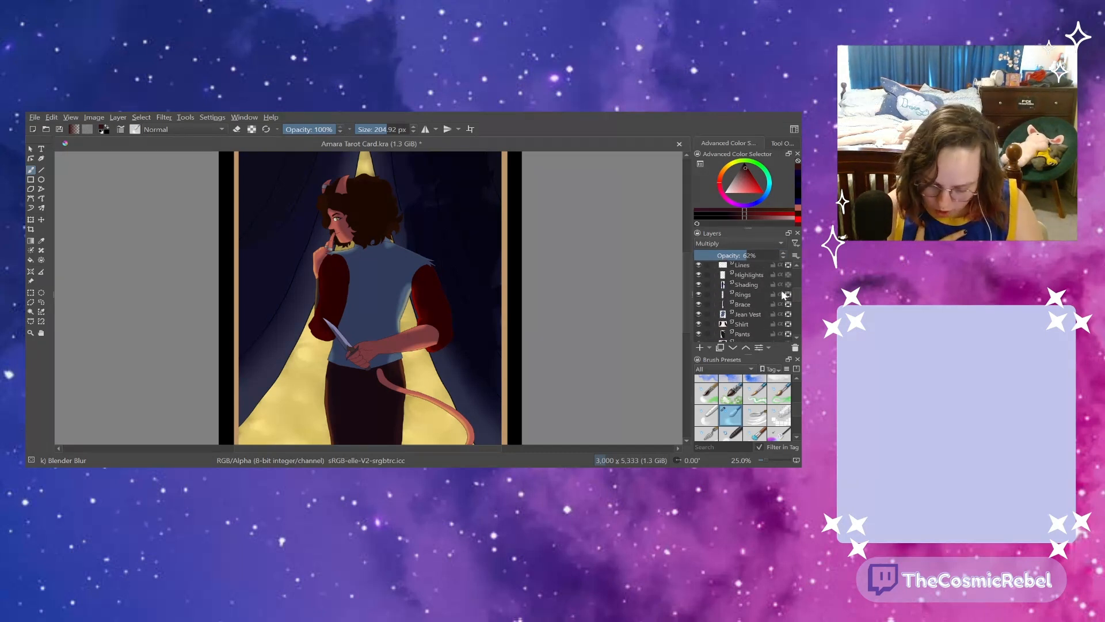
{"action": "left_click", "coordinate": [747, 287]}
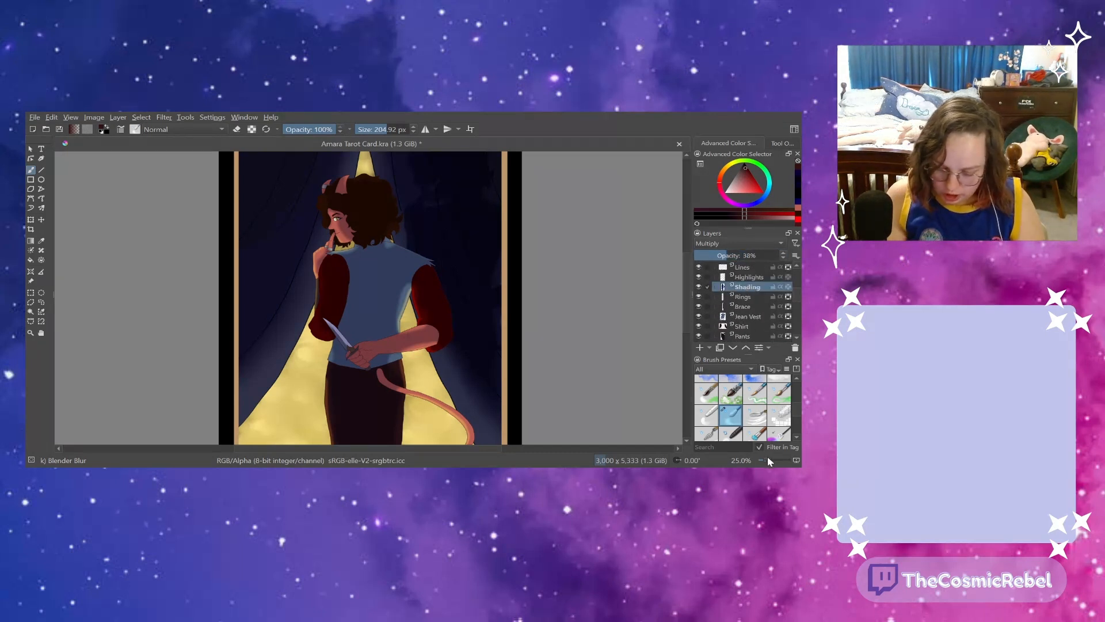
{"action": "left_click_drag", "start_coordinate": [764, 459], "coordinate": [771, 459]}
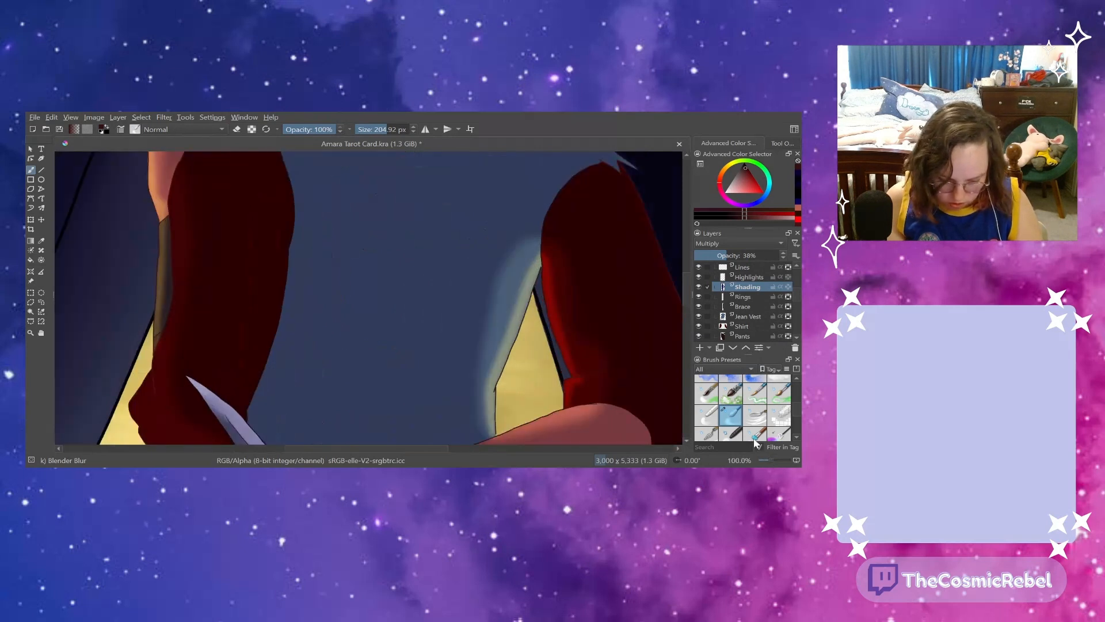
{"action": "scroll", "coordinate": [787, 285], "scroll_direction": "up", "scroll_amount": 5}
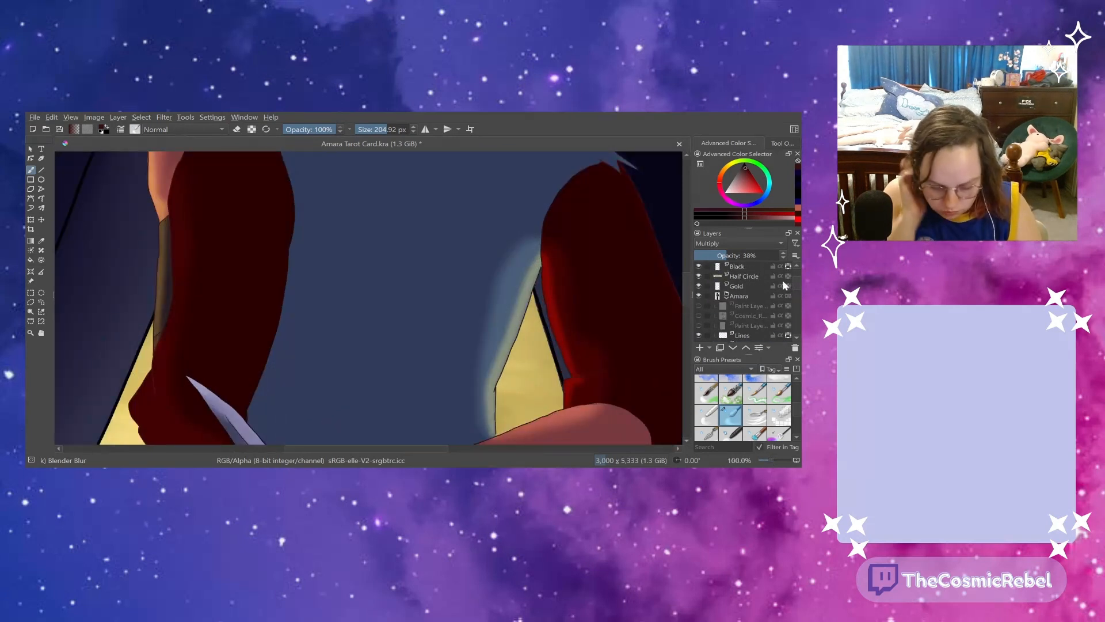
{"action": "scroll", "coordinate": [787, 293], "scroll_direction": "down", "scroll_amount": 5}
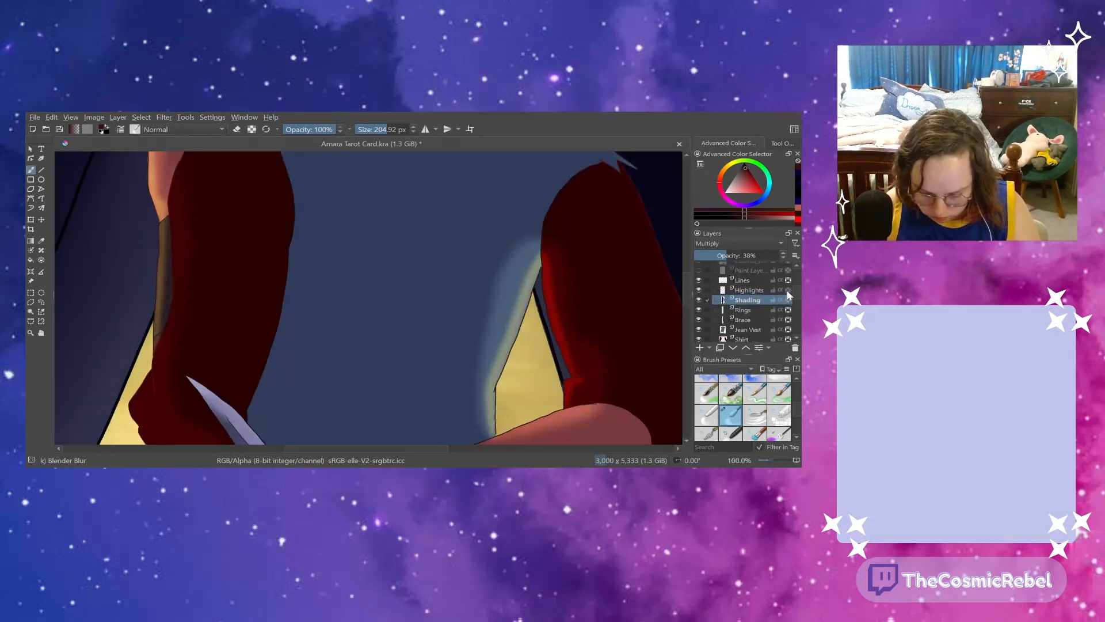
- Add a paint layer above Amara's Shading layer and set up the Airbrush Soft brush in dark blue at 51.96 px
{"action": "left_click", "coordinate": [798, 183]}
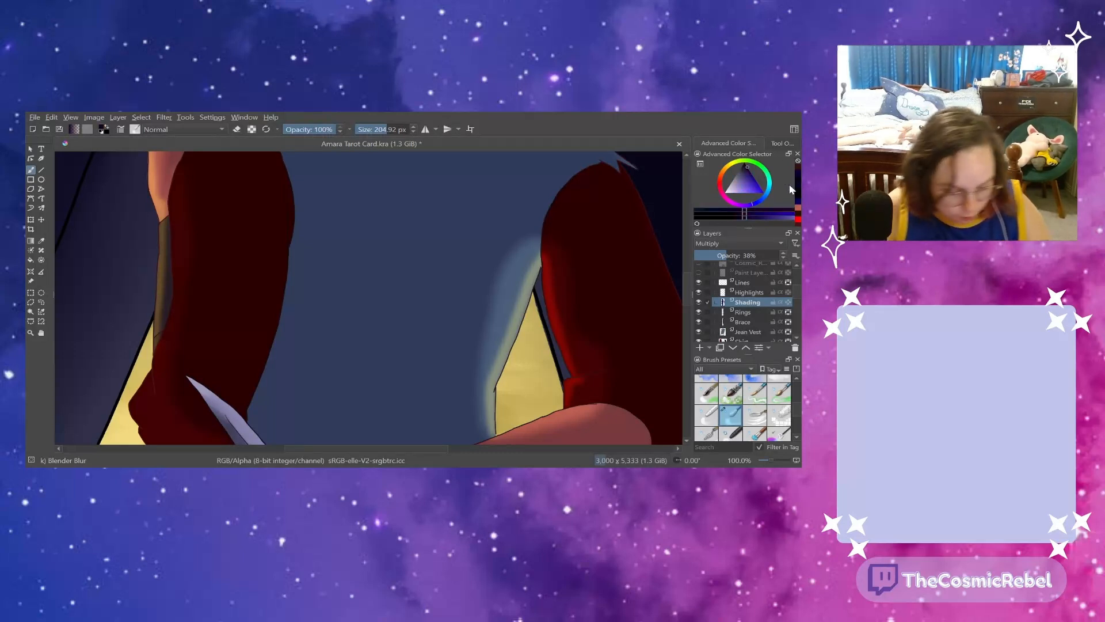
{"action": "left_click", "coordinate": [374, 128]}
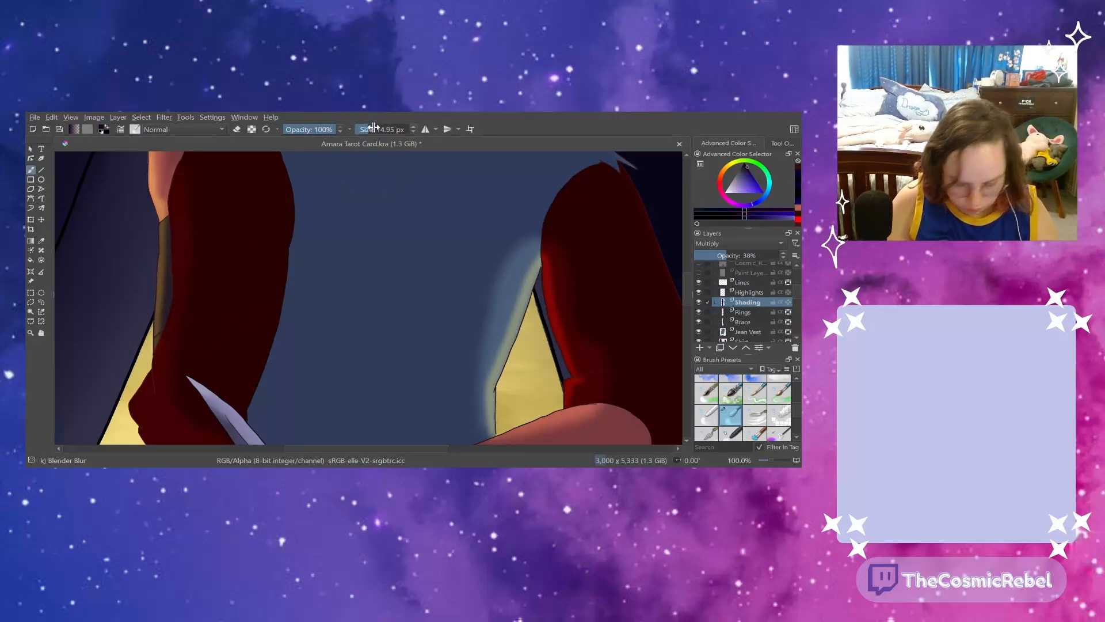
{"action": "scroll", "coordinate": [770, 389], "scroll_direction": "up", "scroll_amount": 5}
{"action": "left_click", "coordinate": [778, 386]}
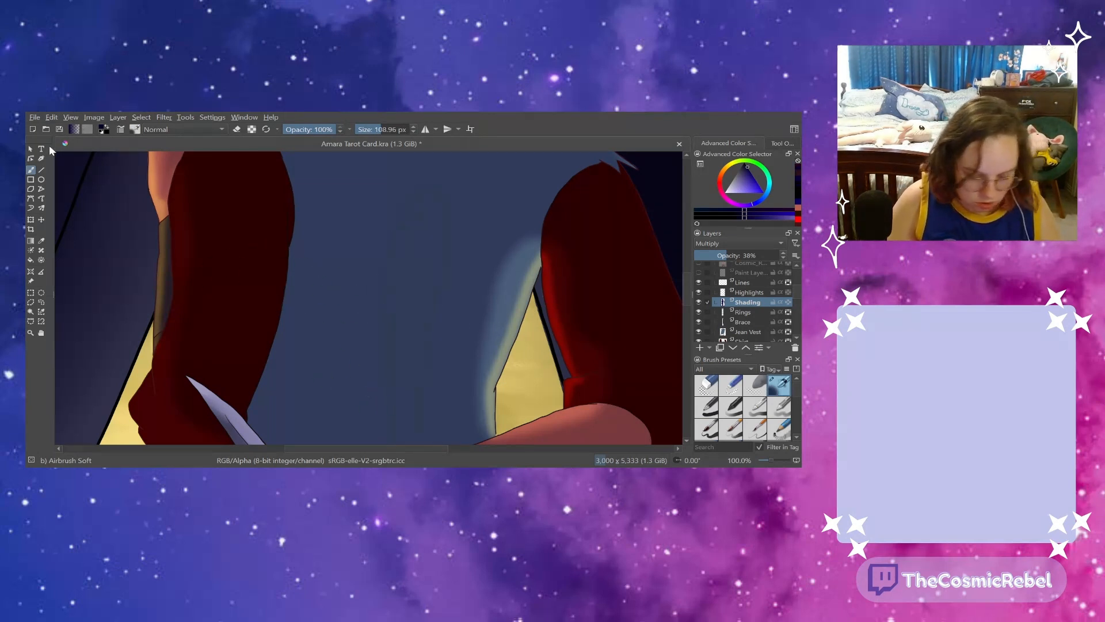
{"action": "left_click", "coordinate": [700, 348]}
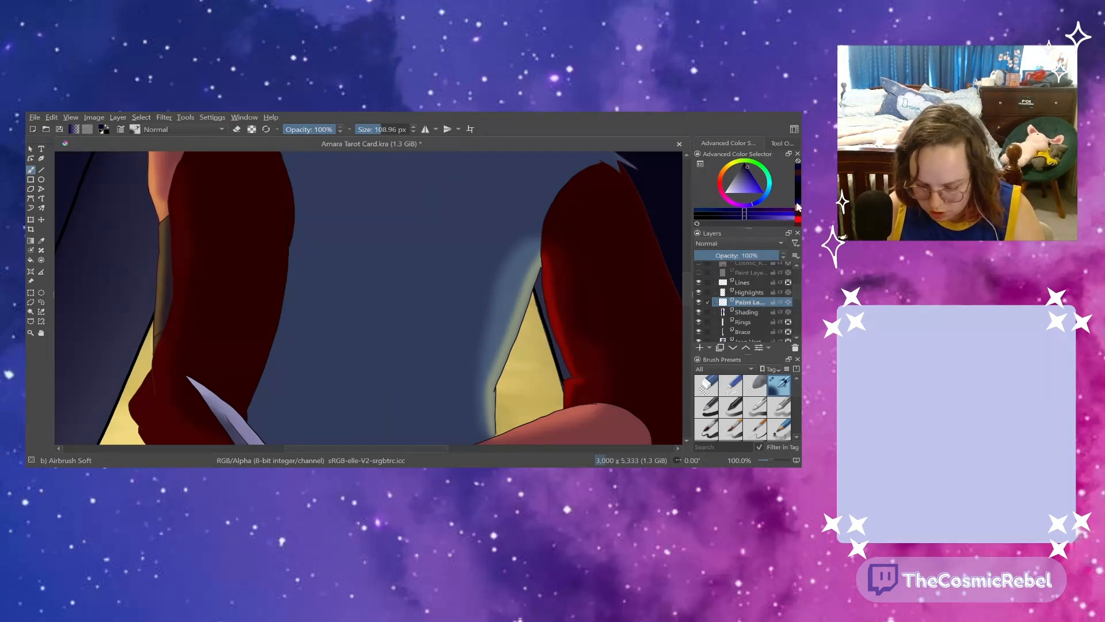
{"action": "left_click", "coordinate": [736, 216]}
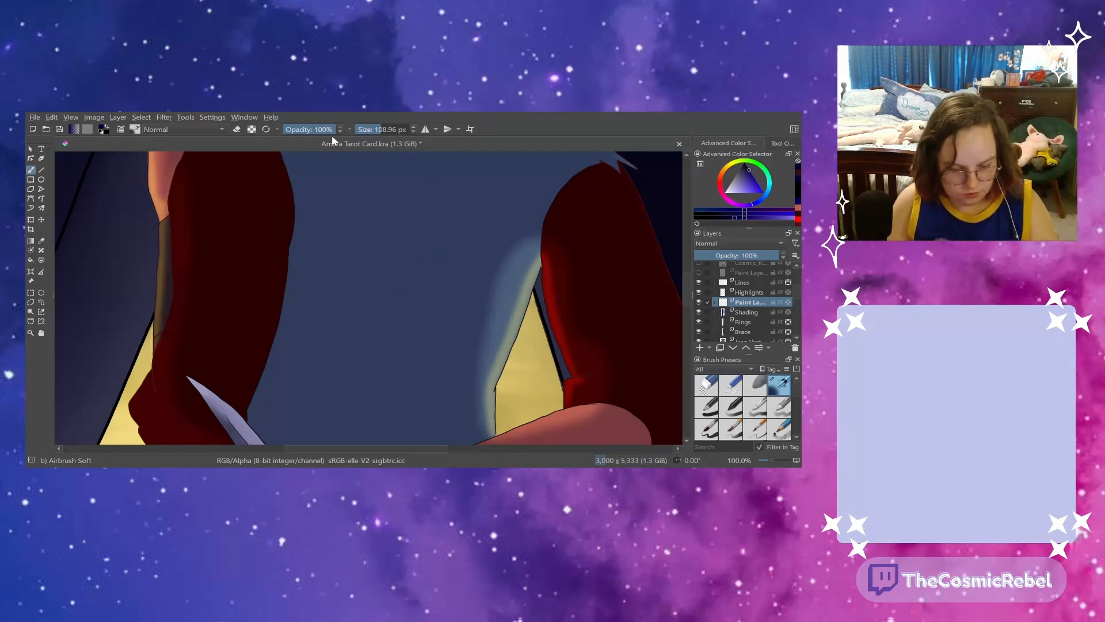
{"action": "left_click", "coordinate": [374, 128]}
- Undo a test fold stroke on the vest and set the new paint layer to Multiply at 62% opacity
{"action": "mouse_move", "coordinate": [437, 208]}
{"action": "left_mouse_down"}
{"action": "mouse_move", "coordinate": [371, 358]}
{"action": "mouse_move", "coordinate": [386, 403]}
{"action": "left_mouse_up"}
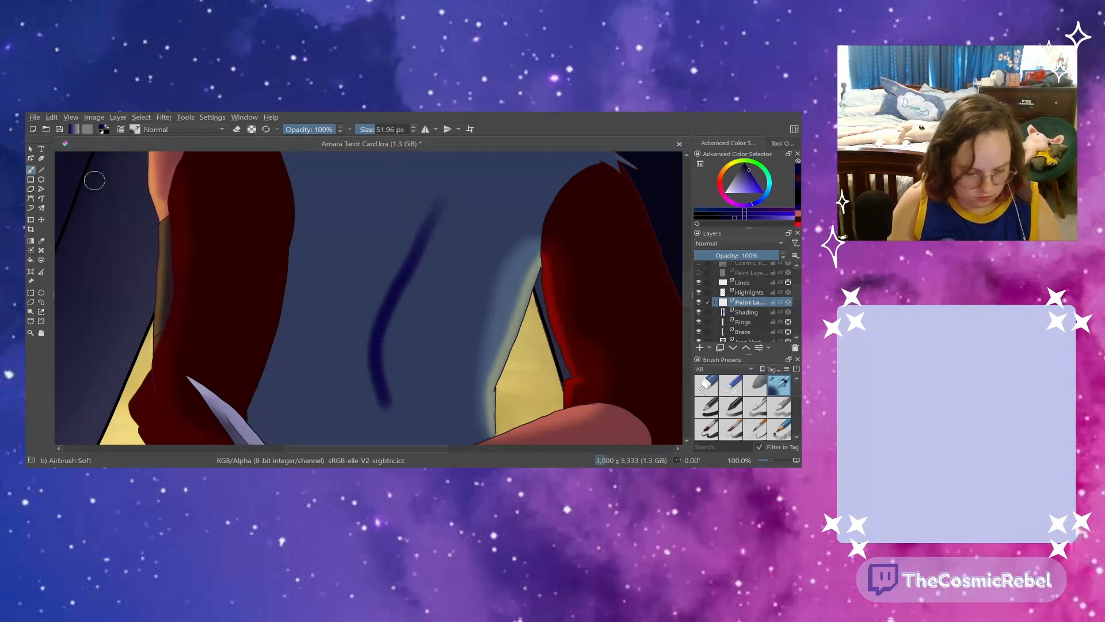
{"action": "key", "text": "ctrl+z"}
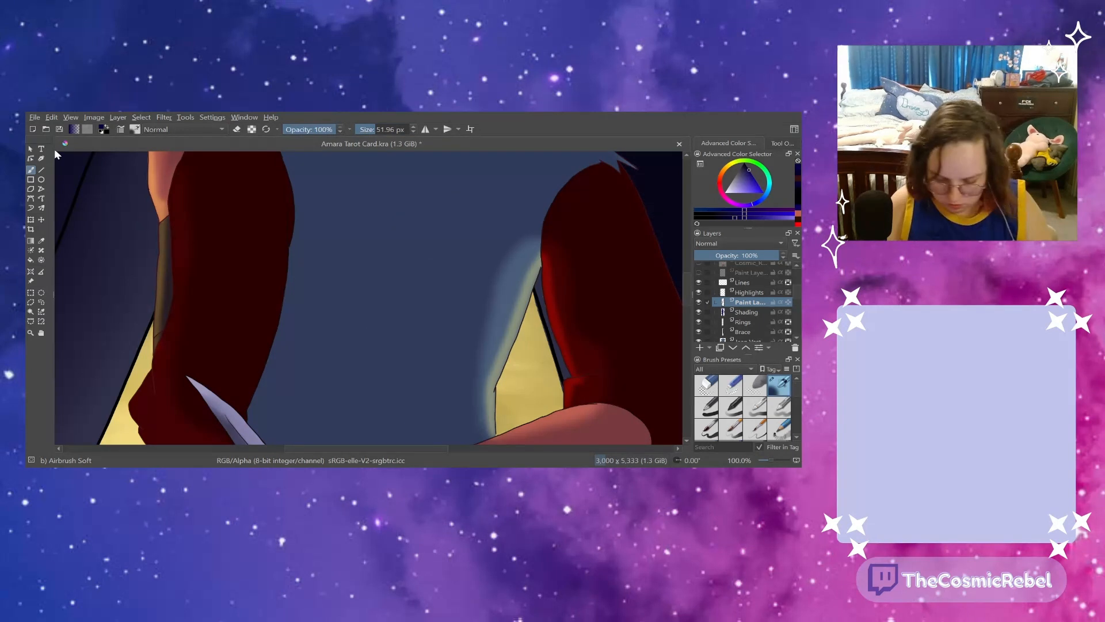
{"action": "left_click", "coordinate": [698, 237]}
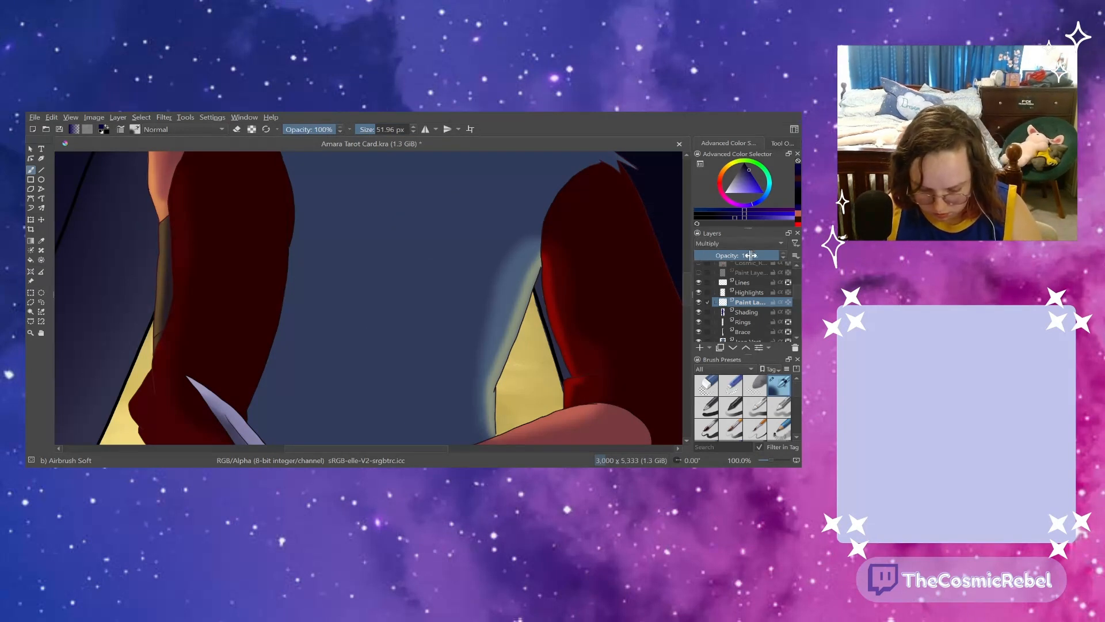
{"action": "left_click", "coordinate": [746, 252]}
- Airbrush dark fold shadows on the vest back, running down toward the forearm, up to the shoulder blade and across the upper back
{"action": "left_click_drag", "start_coordinate": [478, 211], "coordinate": [404, 381]}
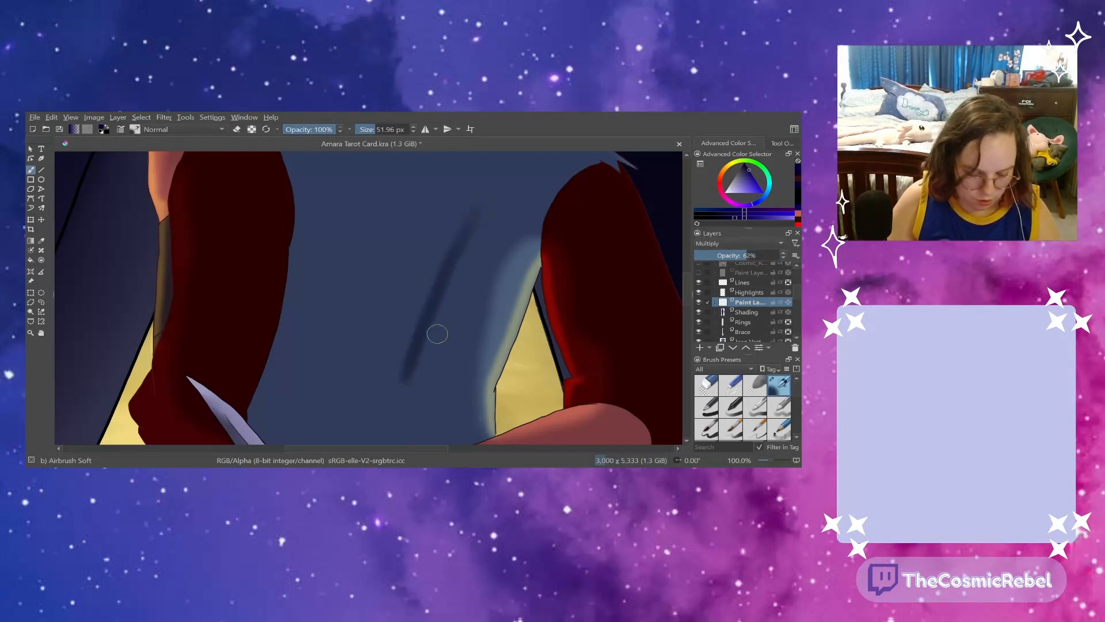
{"action": "left_click_drag", "start_coordinate": [431, 315], "coordinate": [438, 442]}
{"action": "scroll", "coordinate": [685, 292], "scroll_direction": "down", "scroll_amount": 3}
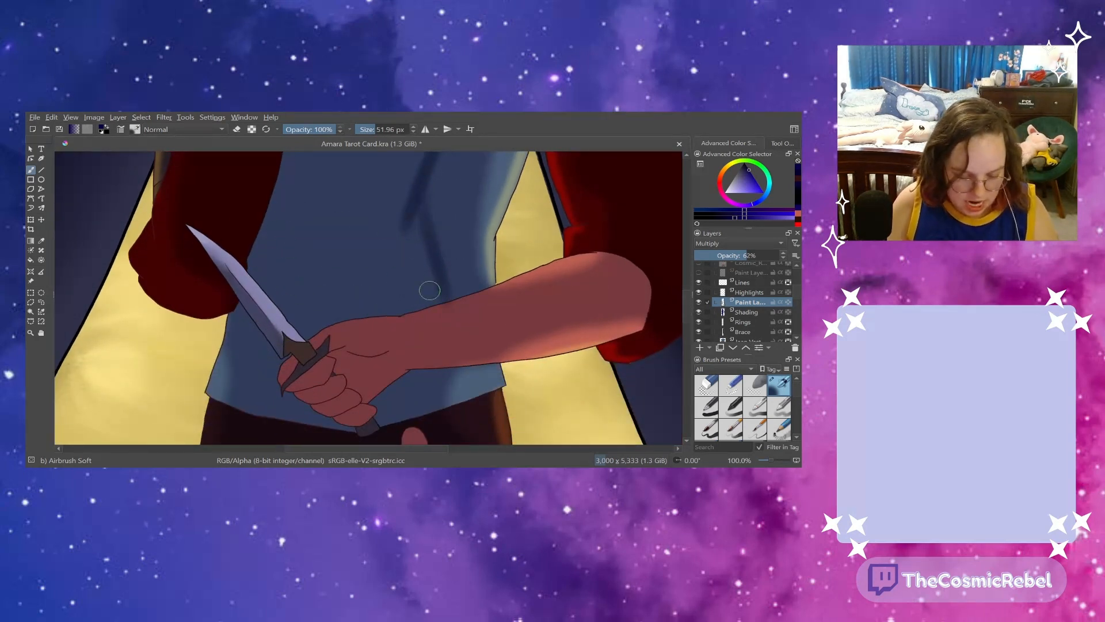
{"action": "scroll", "coordinate": [686, 288], "scroll_direction": "up", "scroll_amount": 6}
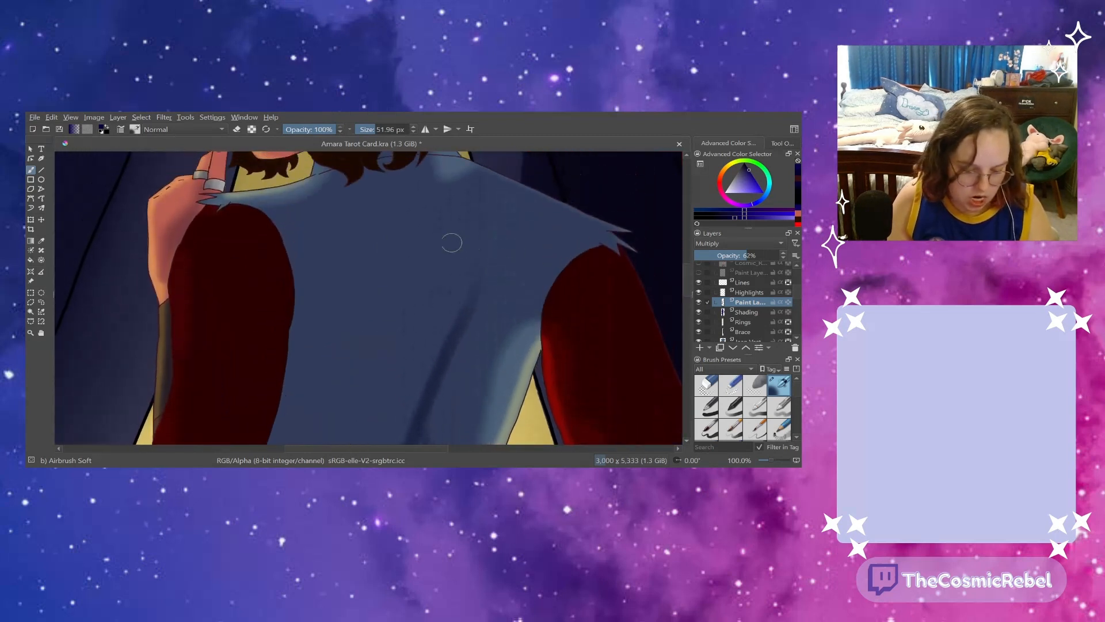
{"action": "mouse_move", "coordinate": [482, 266]}
{"action": "left_mouse_down"}
{"action": "mouse_move", "coordinate": [401, 243]}
{"action": "mouse_move", "coordinate": [482, 258]}
{"action": "mouse_move", "coordinate": [316, 246]}
{"action": "left_mouse_up"}
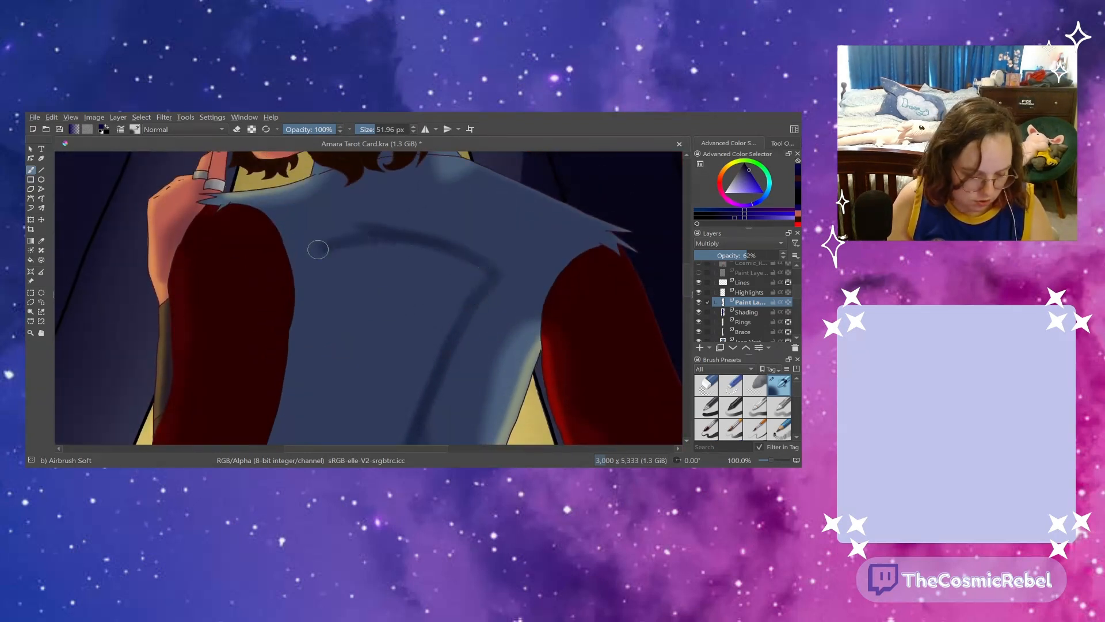
{"action": "left_click_drag", "start_coordinate": [388, 231], "coordinate": [311, 257]}
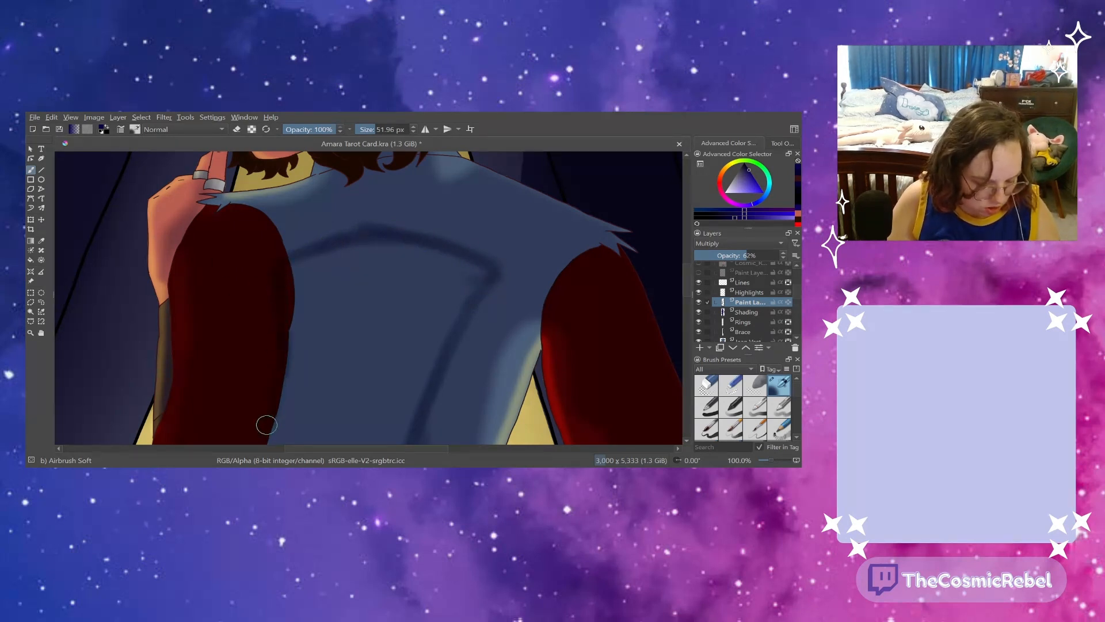
- Airbrush shadow along the vest's lower back above the knife and forearm, and onto the back of the hand holding the knife
{"action": "scroll", "coordinate": [668, 276], "scroll_direction": "down", "scroll_amount": 5}
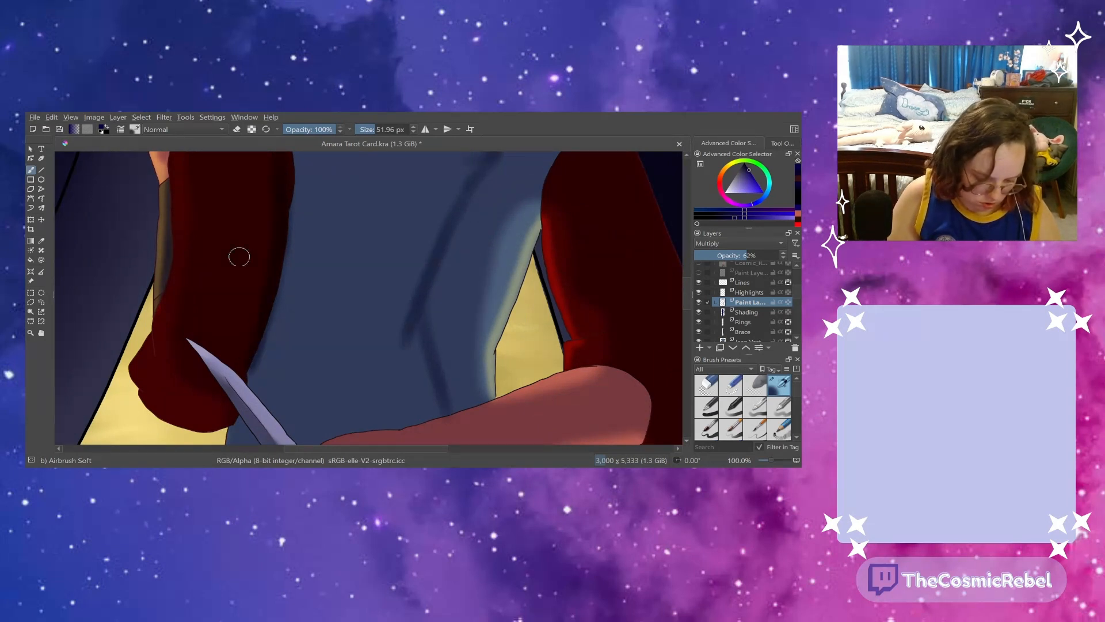
{"action": "mouse_move", "coordinate": [258, 375]}
{"action": "left_mouse_down"}
{"action": "mouse_move", "coordinate": [291, 422]}
{"action": "mouse_move", "coordinate": [254, 373]}
{"action": "mouse_move", "coordinate": [308, 439]}
{"action": "mouse_move", "coordinate": [420, 418]}
{"action": "left_mouse_up"}
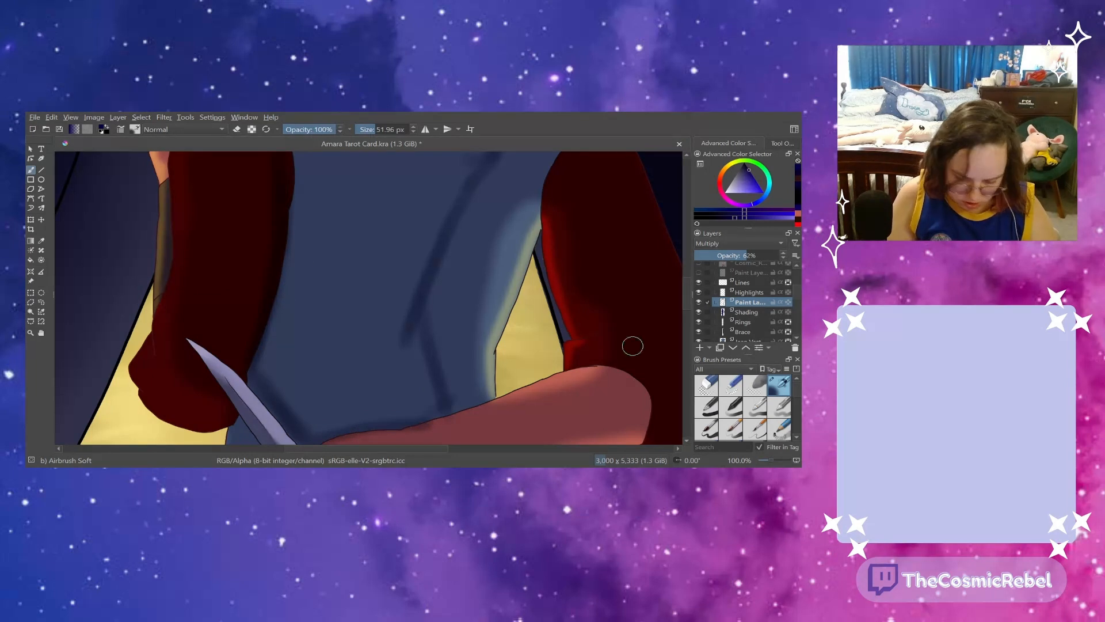
{"action": "scroll", "coordinate": [686, 301], "scroll_direction": "down", "scroll_amount": 4}
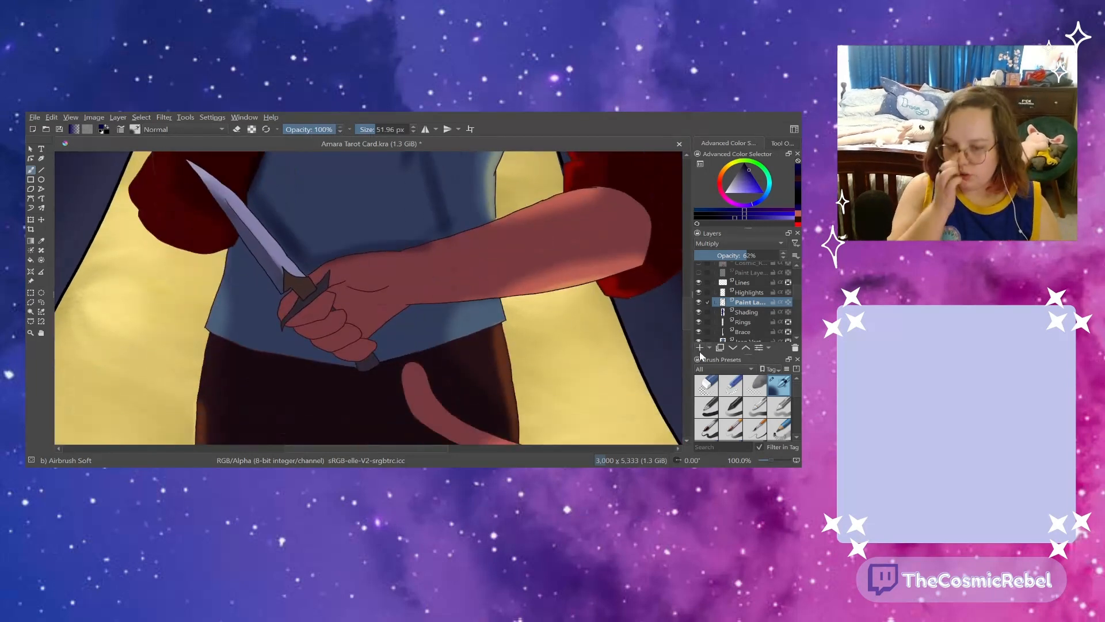
{"action": "mouse_move", "coordinate": [330, 283]}
{"action": "left_mouse_down"}
{"action": "mouse_move", "coordinate": [350, 291]}
{"action": "mouse_move", "coordinate": [342, 288]}
{"action": "mouse_move", "coordinate": [361, 313]}
{"action": "mouse_move", "coordinate": [336, 293]}
{"action": "mouse_move", "coordinate": [360, 326]}
{"action": "mouse_move", "coordinate": [388, 298]}
{"action": "mouse_move", "coordinate": [345, 291]}
{"action": "mouse_move", "coordinate": [383, 292]}
{"action": "mouse_move", "coordinate": [365, 315]}
{"action": "mouse_move", "coordinate": [338, 298]}
{"action": "mouse_move", "coordinate": [369, 301]}
{"action": "mouse_move", "coordinate": [336, 284]}
{"action": "mouse_move", "coordinate": [367, 322]}
{"action": "mouse_move", "coordinate": [376, 262]}
{"action": "left_mouse_up"}
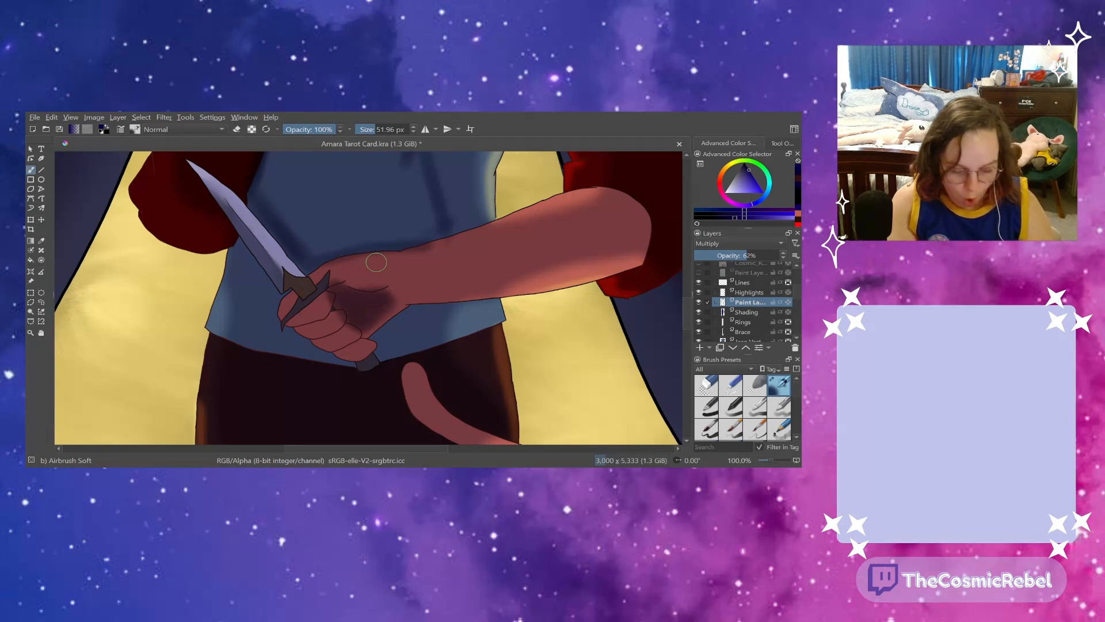
- Fill the lower and middle part of the outlined vest back with streaky dark blue airbrush shading up along the sleeve
{"action": "scroll", "coordinate": [685, 301], "scroll_direction": "up", "scroll_amount": 3}
{"action": "mouse_move", "coordinate": [280, 329]}
{"action": "left_mouse_down"}
{"action": "mouse_move", "coordinate": [247, 325]}
{"action": "mouse_move", "coordinate": [275, 313]}
{"action": "mouse_move", "coordinate": [314, 318]}
{"action": "mouse_move", "coordinate": [407, 376]}
{"action": "mouse_move", "coordinate": [420, 369]}
{"action": "mouse_move", "coordinate": [409, 281]}
{"action": "left_mouse_up"}
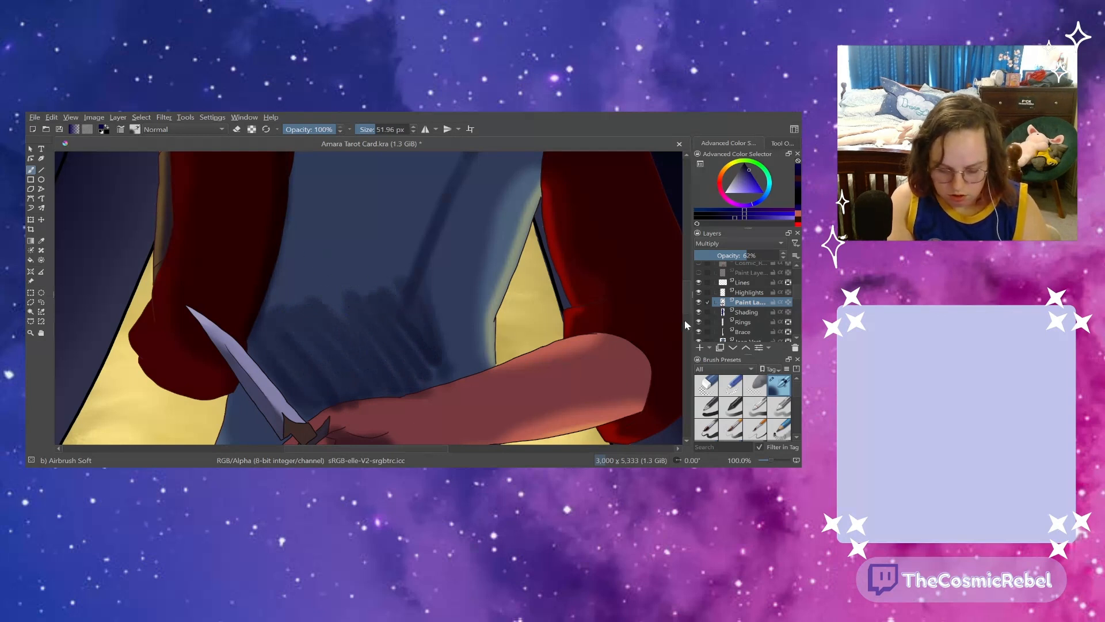
{"action": "scroll", "coordinate": [685, 319], "scroll_direction": "up", "scroll_amount": 2}
{"action": "mouse_move", "coordinate": [291, 356]}
{"action": "left_mouse_down"}
{"action": "mouse_move", "coordinate": [297, 306]}
{"action": "mouse_move", "coordinate": [287, 293]}
{"action": "mouse_move", "coordinate": [275, 389]}
{"action": "mouse_move", "coordinate": [301, 378]}
{"action": "mouse_move", "coordinate": [332, 328]}
{"action": "mouse_move", "coordinate": [317, 289]}
{"action": "mouse_move", "coordinate": [344, 286]}
{"action": "mouse_move", "coordinate": [321, 382]}
{"action": "mouse_move", "coordinate": [389, 271]}
{"action": "mouse_move", "coordinate": [402, 309]}
{"action": "mouse_move", "coordinate": [389, 353]}
{"action": "mouse_move", "coordinate": [434, 281]}
{"action": "mouse_move", "coordinate": [416, 336]}
{"action": "mouse_move", "coordinate": [437, 291]}
{"action": "left_mouse_up"}
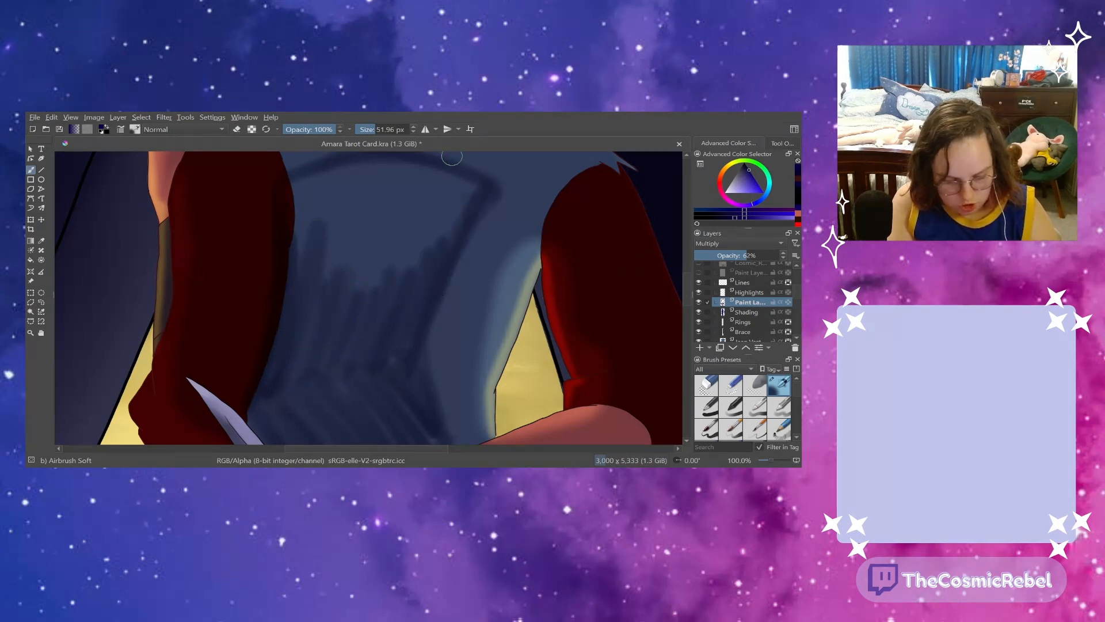
{"action": "left_click_drag", "start_coordinate": [291, 185], "coordinate": [292, 269]}
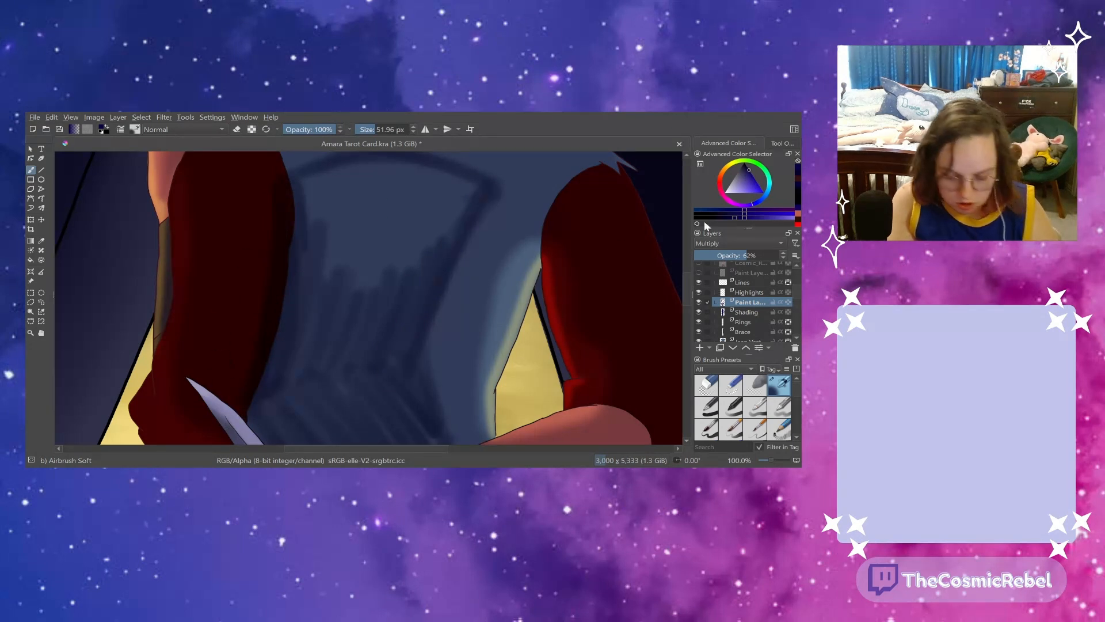
- Fill the upper part of the outlined vest back with vertical dark blue airbrush strokes and even out the shading from a wider view
{"action": "scroll", "coordinate": [685, 286], "scroll_direction": "up", "scroll_amount": 3}
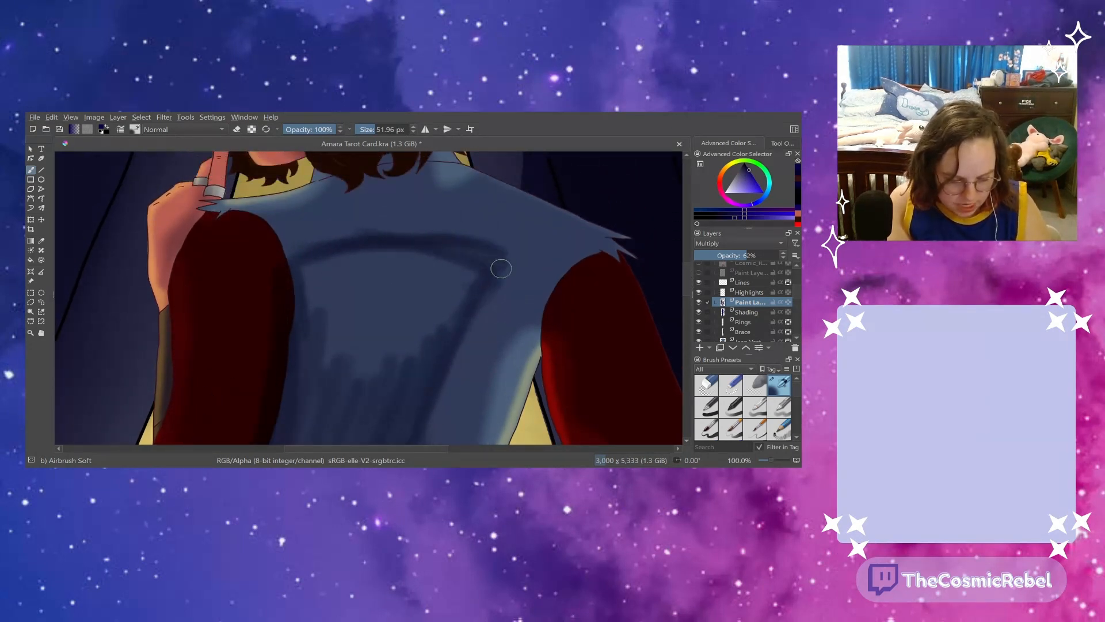
{"action": "mouse_move", "coordinate": [311, 281]}
{"action": "left_mouse_down"}
{"action": "mouse_move", "coordinate": [367, 271]}
{"action": "mouse_move", "coordinate": [336, 289]}
{"action": "mouse_move", "coordinate": [324, 271]}
{"action": "mouse_move", "coordinate": [310, 281]}
{"action": "mouse_move", "coordinate": [381, 253]}
{"action": "mouse_move", "coordinate": [359, 259]}
{"action": "mouse_move", "coordinate": [438, 270]}
{"action": "left_mouse_up"}
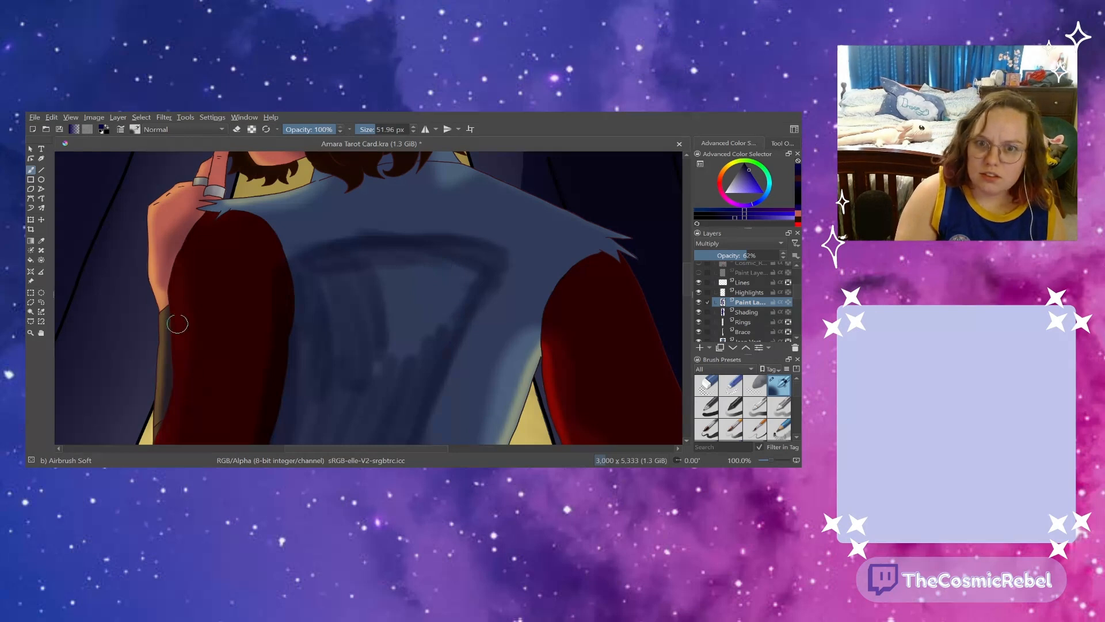
{"action": "mouse_move", "coordinate": [341, 223]}
{"action": "left_mouse_down"}
{"action": "mouse_move", "coordinate": [358, 301]}
{"action": "mouse_move", "coordinate": [363, 287]}
{"action": "mouse_move", "coordinate": [319, 233]}
{"action": "left_mouse_up"}
{"action": "left_click_drag", "start_coordinate": [421, 259], "coordinate": [434, 347]}
{"action": "left_click_drag", "start_coordinate": [490, 252], "coordinate": [463, 346]}
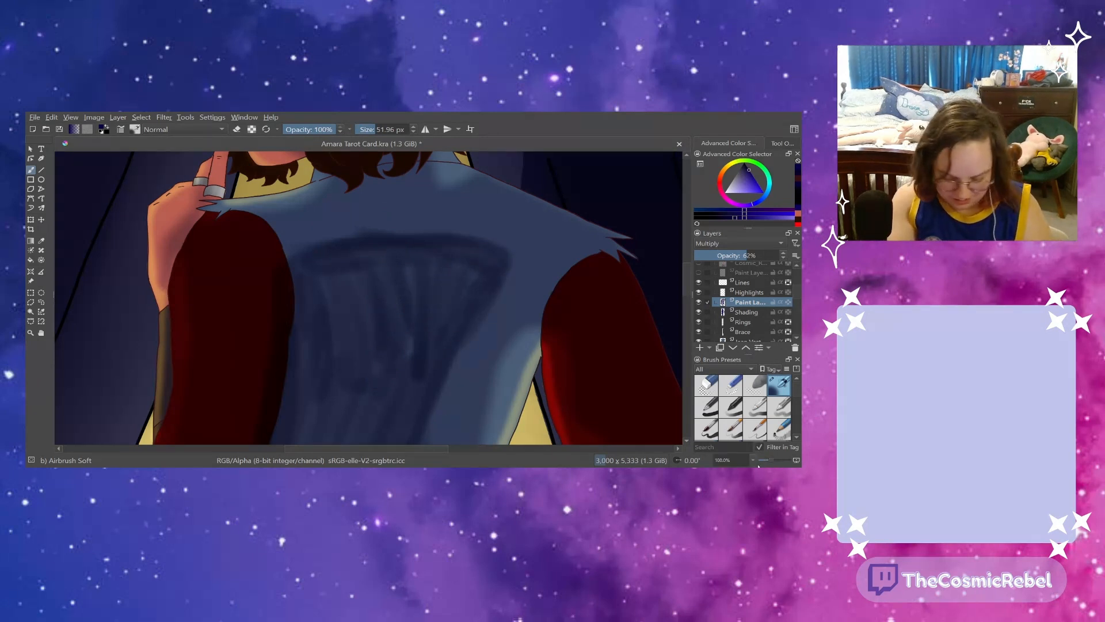
{"action": "left_click_drag", "start_coordinate": [771, 459], "coordinate": [770, 459]}
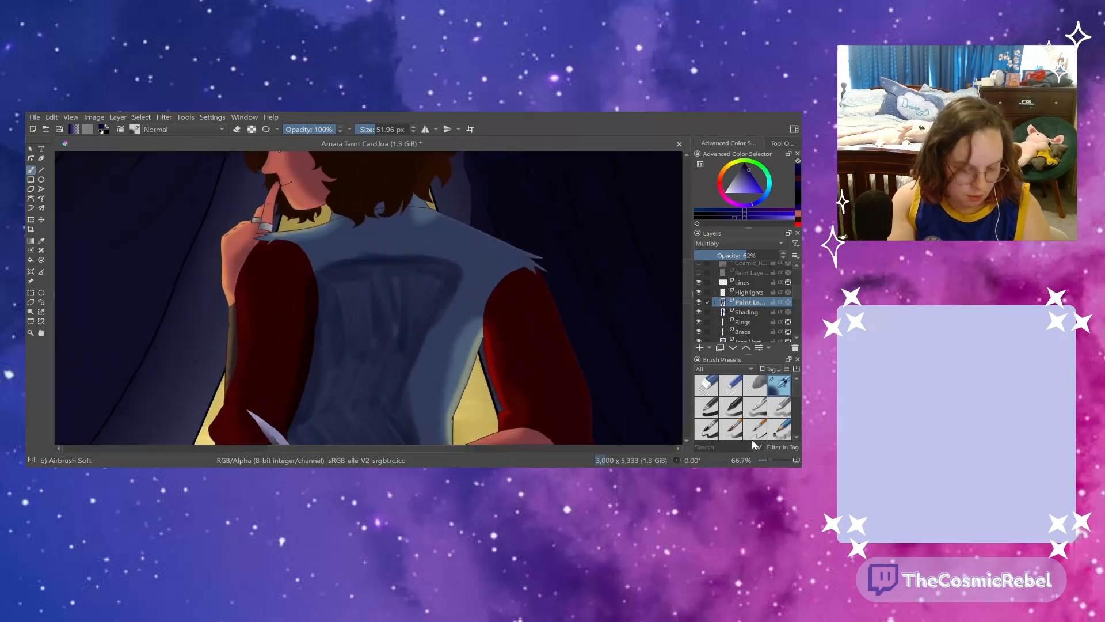
{"action": "scroll", "coordinate": [686, 287], "scroll_direction": "down", "scroll_amount": 3}
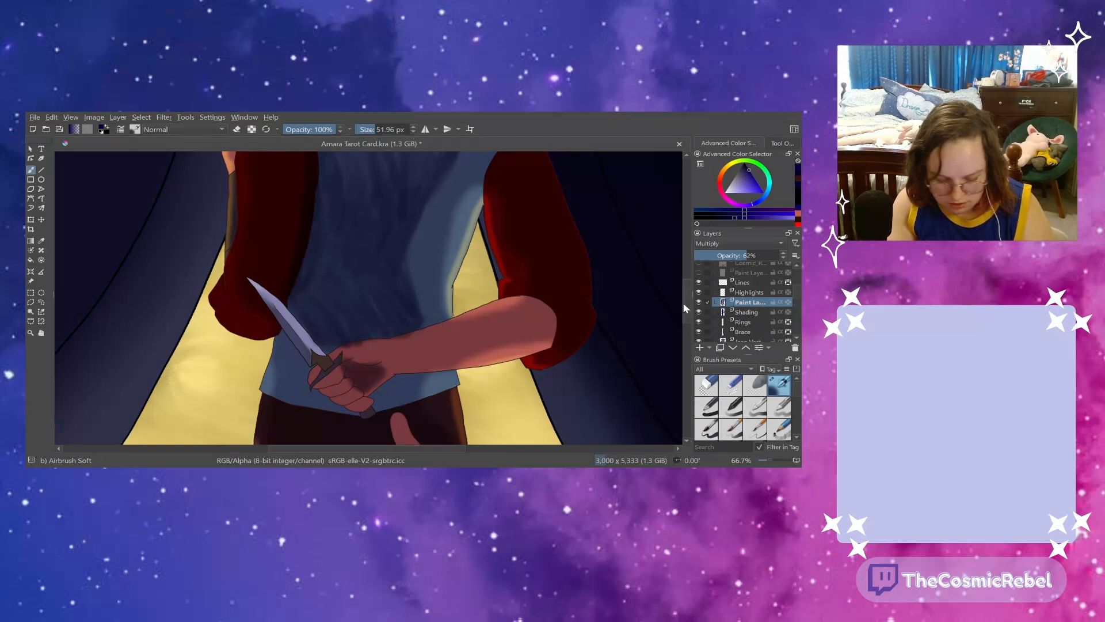
{"action": "left_click_drag", "start_coordinate": [685, 307], "coordinate": [688, 291]}
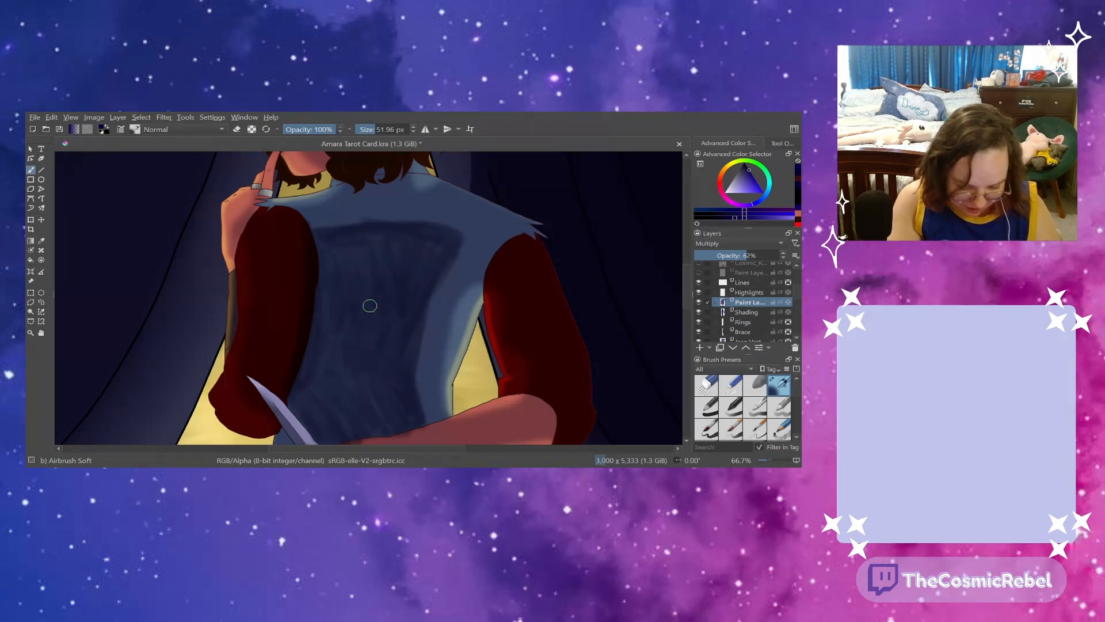
{"action": "scroll", "coordinate": [688, 295], "scroll_direction": "down", "scroll_amount": 3}
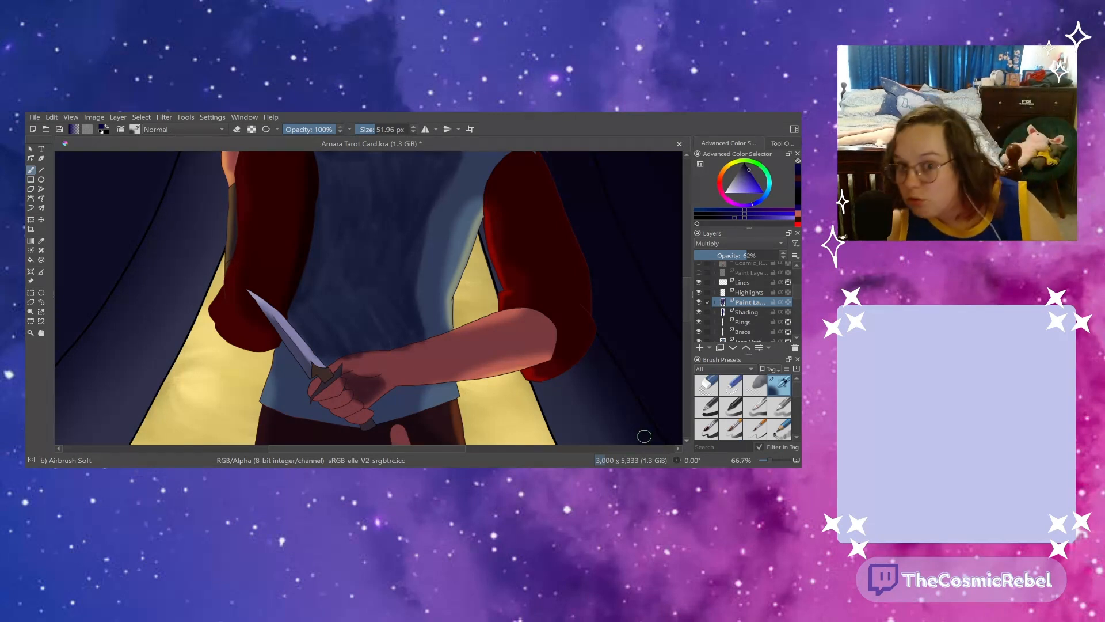
- Reduce the Airbrush Soft brush to 9.13 px and shade the base of the tail over the trousers
{"action": "scroll", "coordinate": [687, 313], "scroll_direction": "down", "scroll_amount": 5}
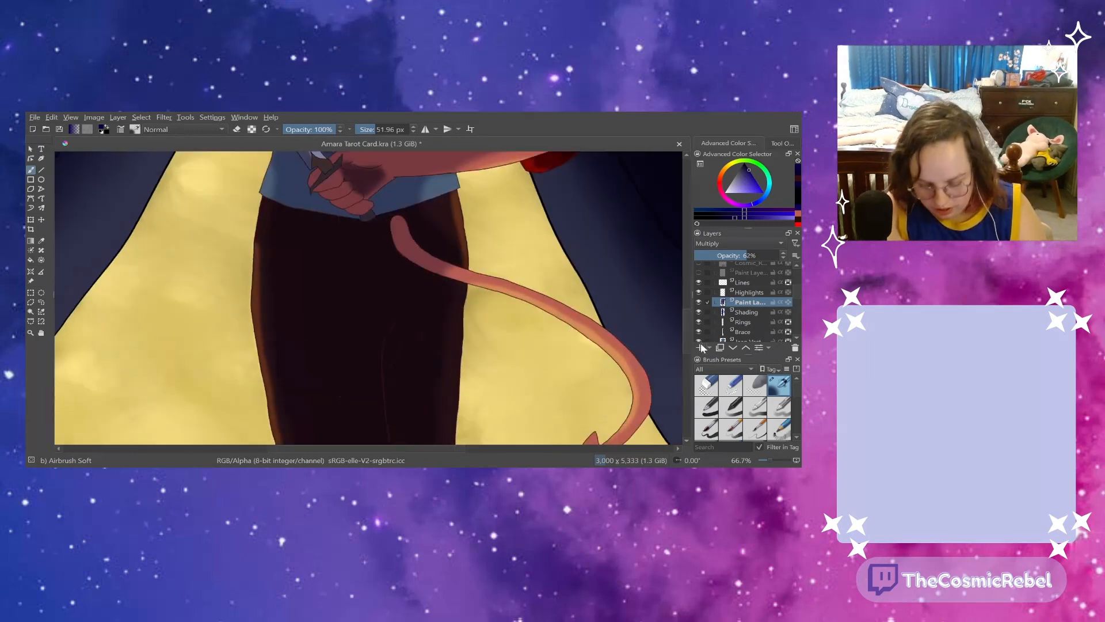
{"action": "left_click_drag", "start_coordinate": [771, 462], "coordinate": [774, 463]}
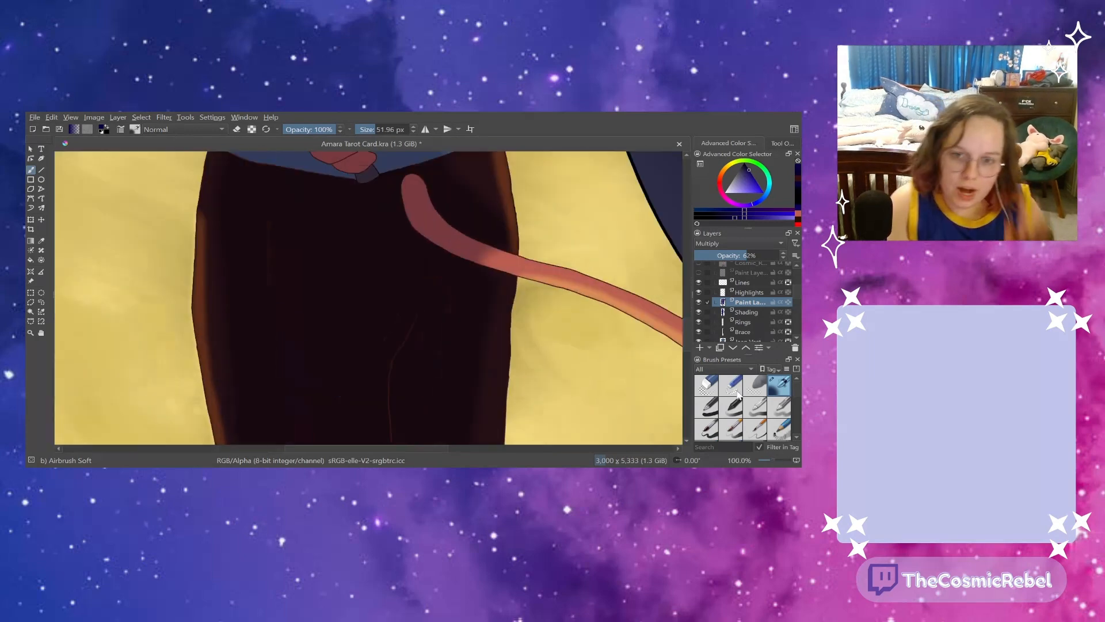
{"action": "left_click_drag", "start_coordinate": [374, 129], "coordinate": [371, 127]}
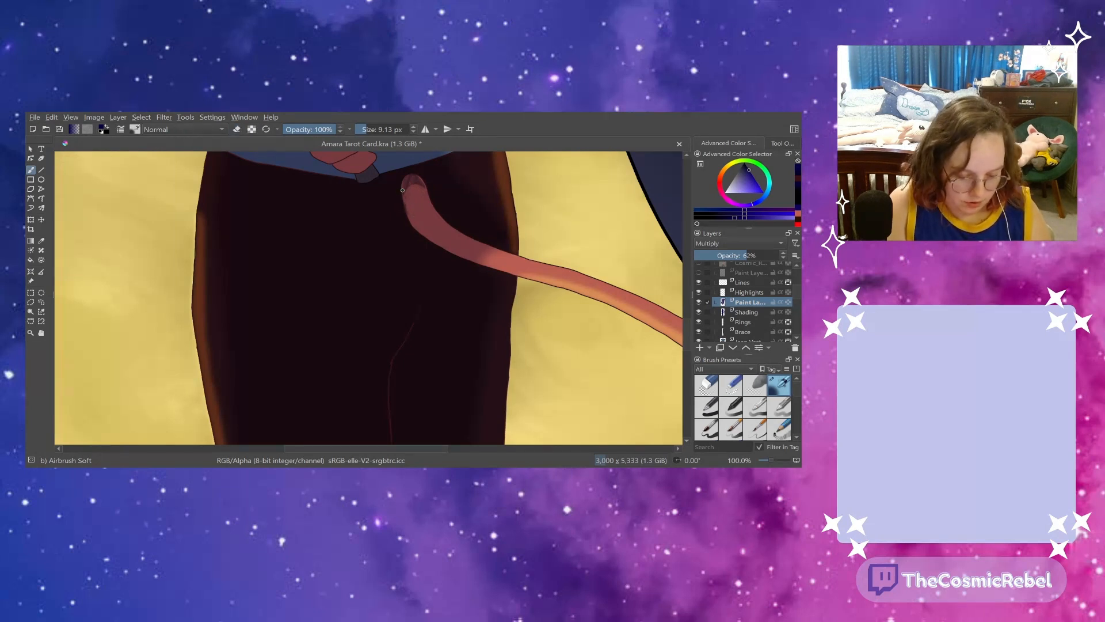
{"action": "mouse_move", "coordinate": [402, 192]}
{"action": "left_mouse_down"}
{"action": "mouse_move", "coordinate": [412, 202]}
{"action": "mouse_move", "coordinate": [420, 179]}
{"action": "mouse_move", "coordinate": [410, 195]}
{"action": "left_mouse_up"}
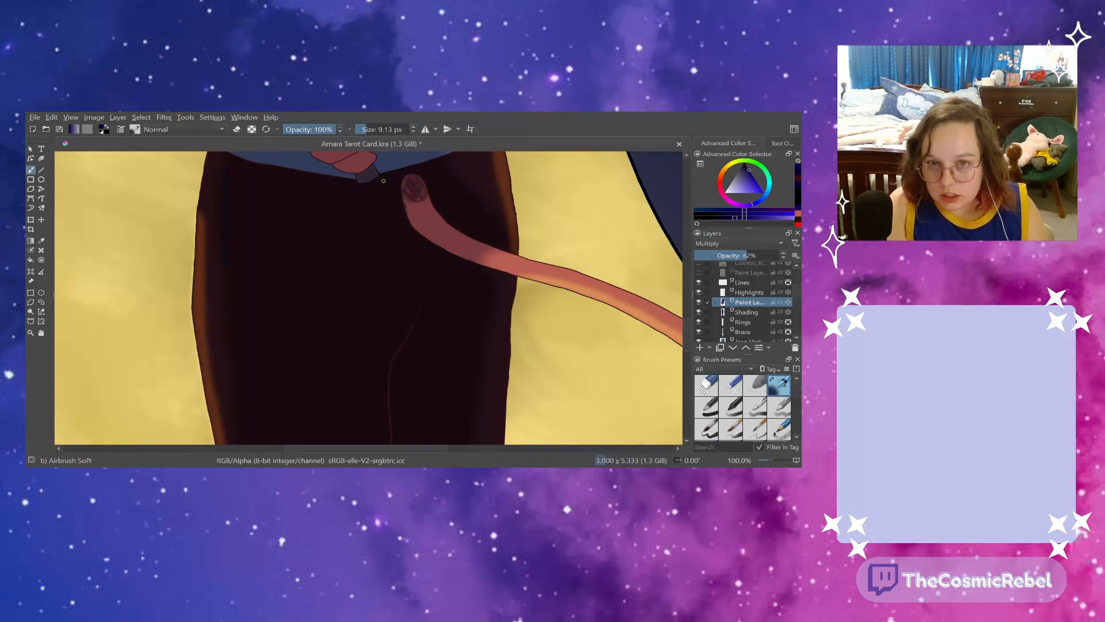
{"action": "mouse_move", "coordinate": [402, 195]}
{"action": "left_mouse_down"}
{"action": "mouse_move", "coordinate": [419, 213]}
{"action": "mouse_move", "coordinate": [404, 195]}
{"action": "mouse_move", "coordinate": [433, 210]}
{"action": "mouse_move", "coordinate": [409, 199]}
{"action": "mouse_move", "coordinate": [422, 181]}
{"action": "left_mouse_up"}
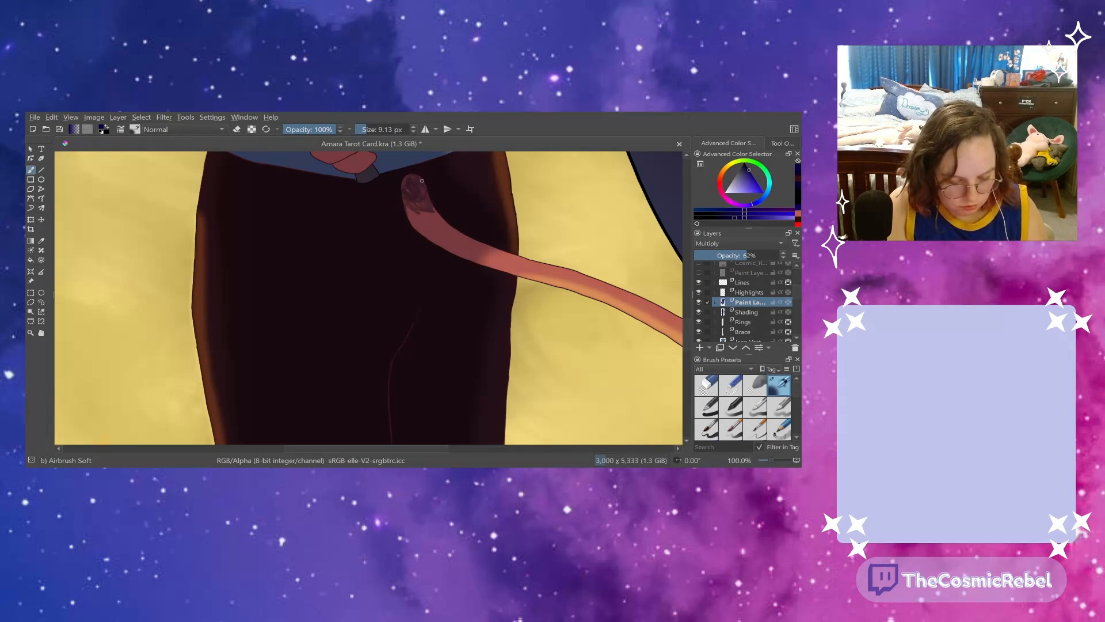
- Set the Multiply paint layer's opacity to 60%, trying 36% first and judging it against the whole card
{"action": "left_click_drag", "start_coordinate": [772, 460], "coordinate": [766, 461]}
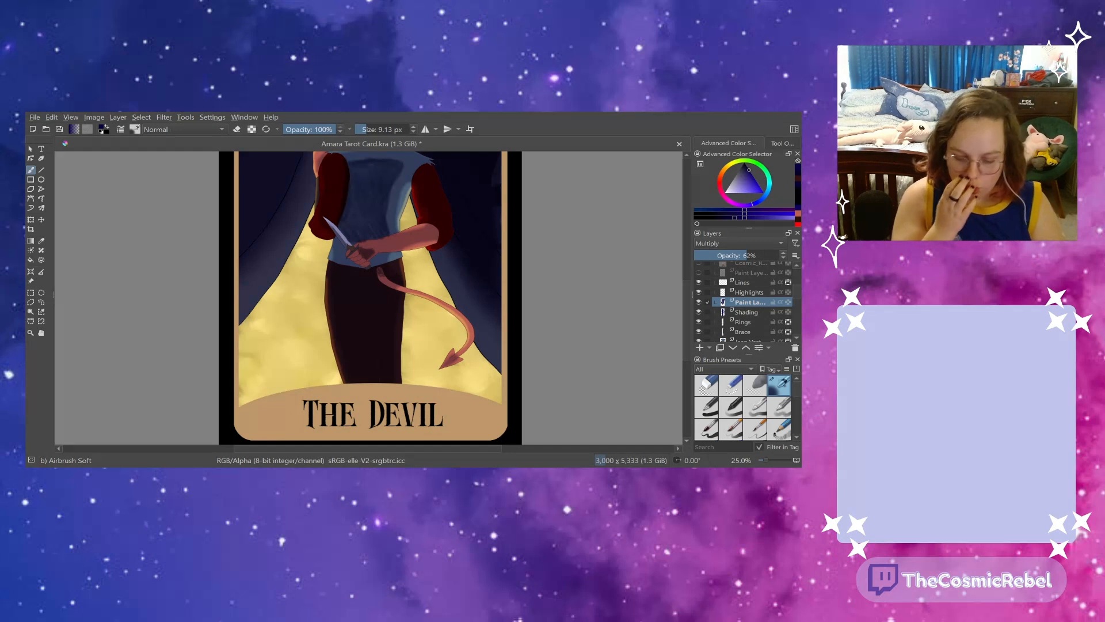
{"action": "left_click", "coordinate": [726, 255]}
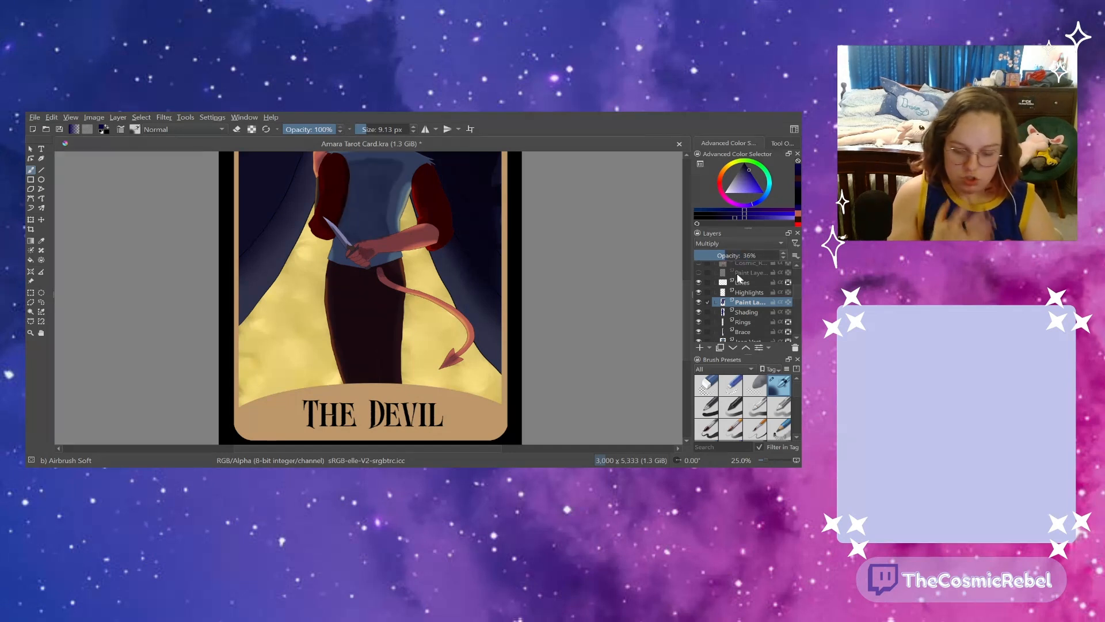
{"action": "left_click", "coordinate": [745, 255]}
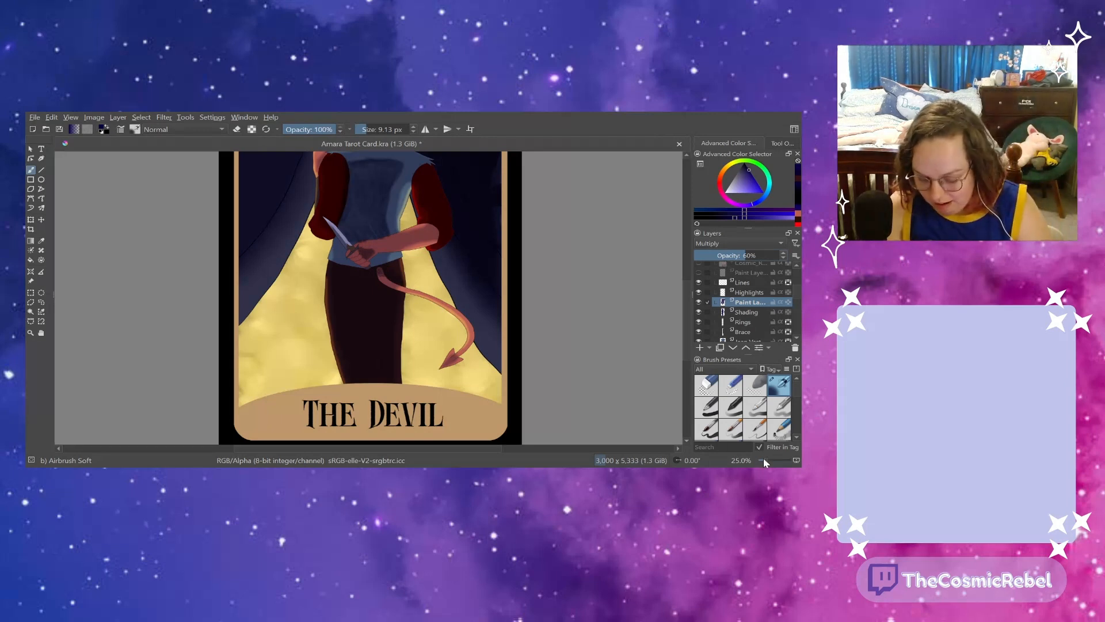
- Enlarge the Airbrush Soft brush to 33.05 px and darken the top and side edges of the vest back's shadow
{"action": "left_click_drag", "start_coordinate": [764, 458], "coordinate": [770, 459]}
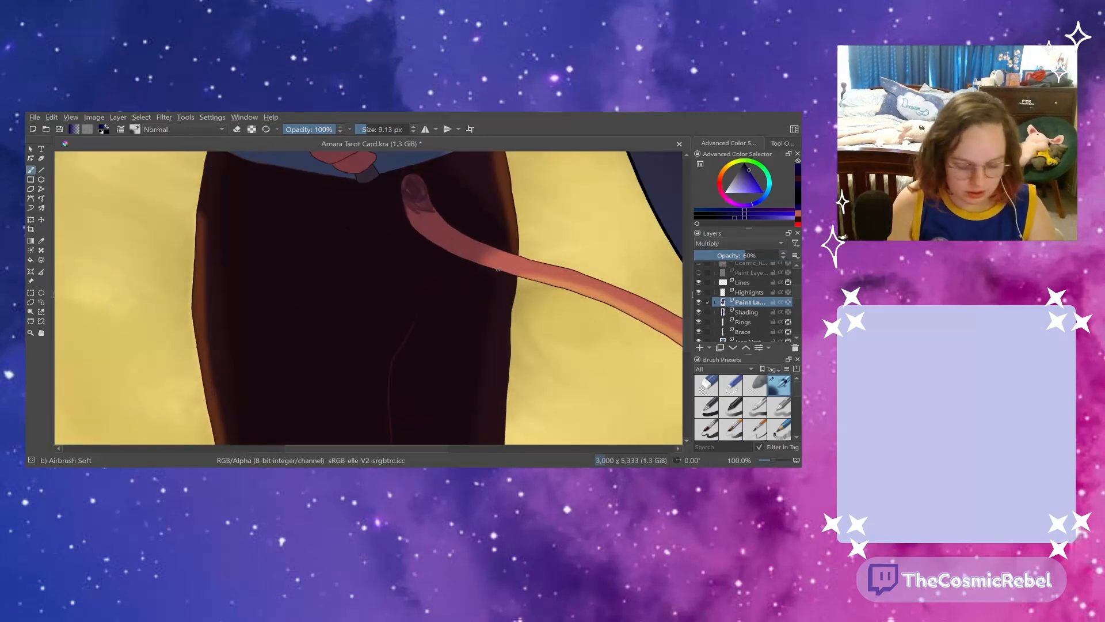
{"action": "left_click_drag", "start_coordinate": [690, 338], "coordinate": [683, 300]}
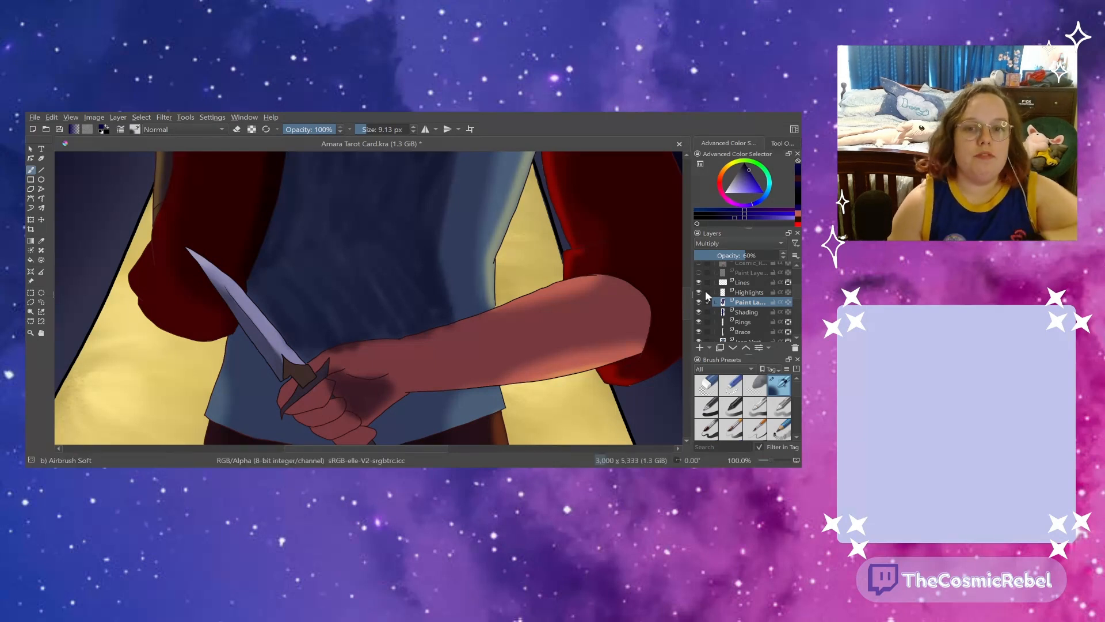
{"action": "scroll", "coordinate": [683, 285], "scroll_direction": "up", "scroll_amount": 2}
{"action": "scroll", "coordinate": [684, 286], "scroll_direction": "up", "scroll_amount": 2}
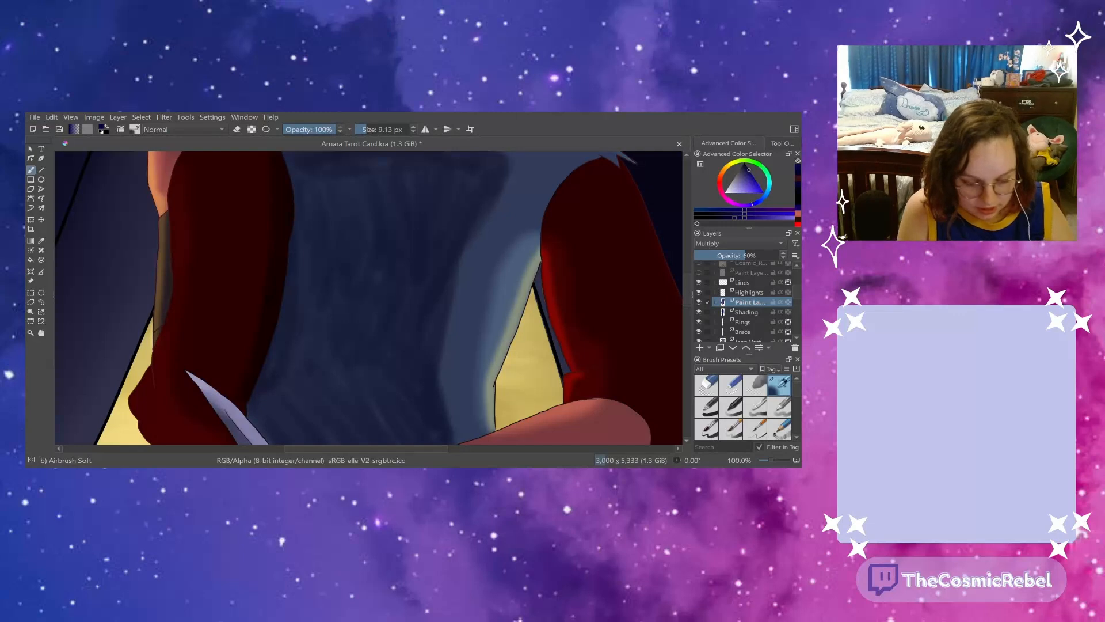
{"action": "key", "text": "bracketright"}
{"action": "key", "text": "bracketright"}
{"action": "key", "text": "bracketright"}
{"action": "key", "text": "bracketright"}
{"action": "key", "text": "bracketright"}
{"action": "key", "text": "bracketright"}
{"action": "key", "text": "bracketright"}
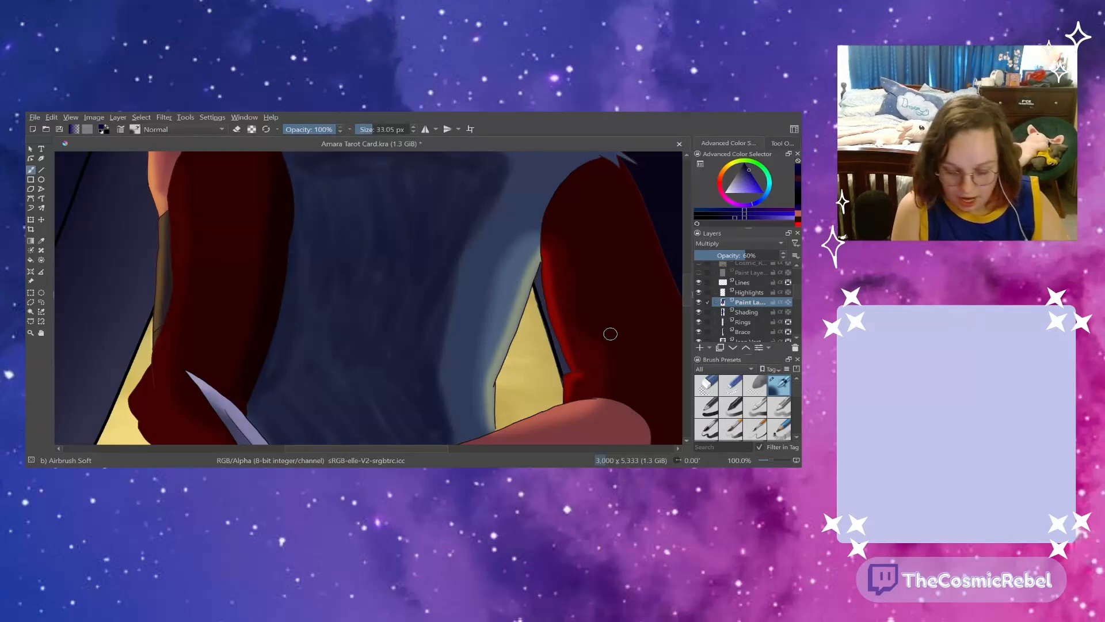
{"action": "scroll", "coordinate": [678, 291], "scroll_direction": "up", "scroll_amount": 5}
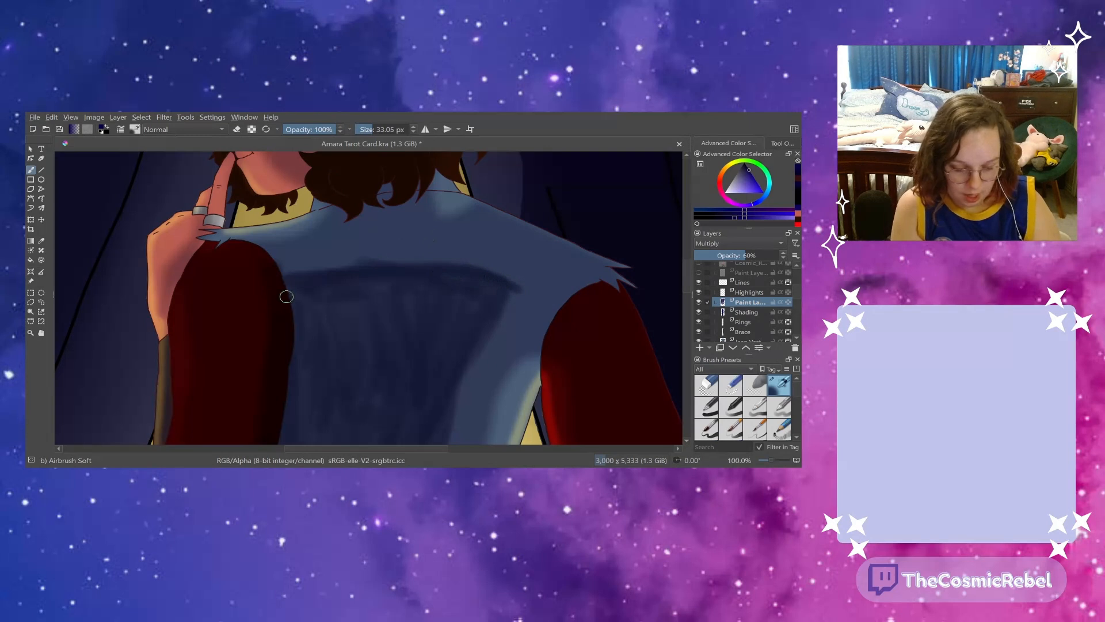
{"action": "left_click_drag", "start_coordinate": [325, 275], "coordinate": [456, 269]}
{"action": "mouse_move", "coordinate": [384, 265]}
{"action": "left_mouse_down"}
{"action": "mouse_move", "coordinate": [430, 263]}
{"action": "mouse_move", "coordinate": [297, 283]}
{"action": "mouse_move", "coordinate": [480, 277]}
{"action": "mouse_move", "coordinate": [455, 267]}
{"action": "mouse_move", "coordinate": [509, 296]}
{"action": "mouse_move", "coordinate": [508, 309]}
{"action": "mouse_move", "coordinate": [461, 377]}
{"action": "left_mouse_up"}
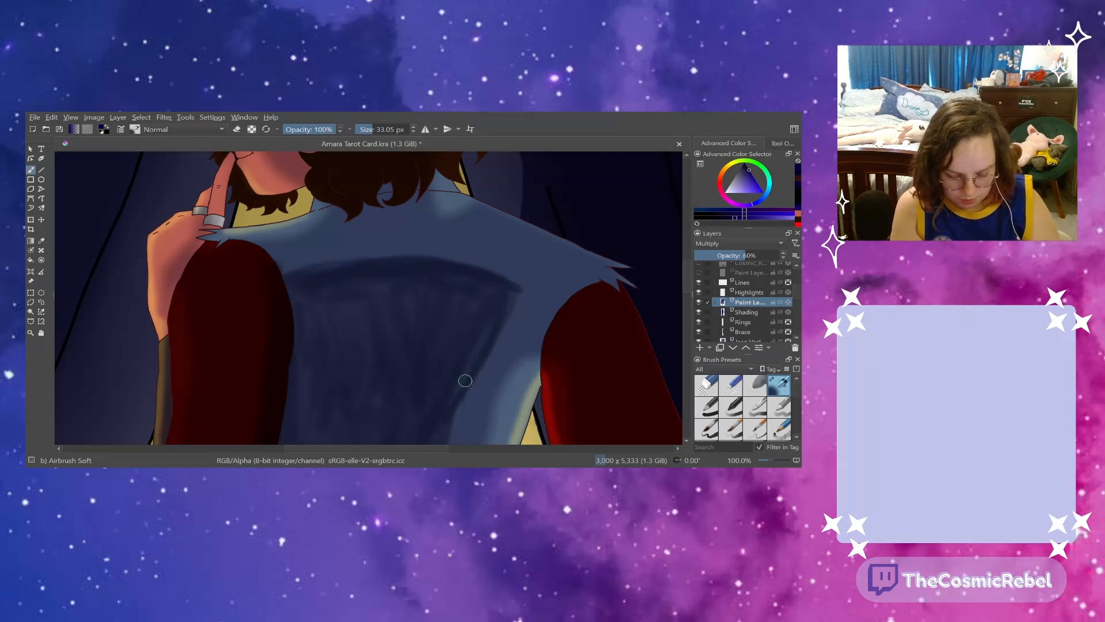
{"action": "scroll", "coordinate": [679, 287], "scroll_direction": "down", "scroll_amount": 5}
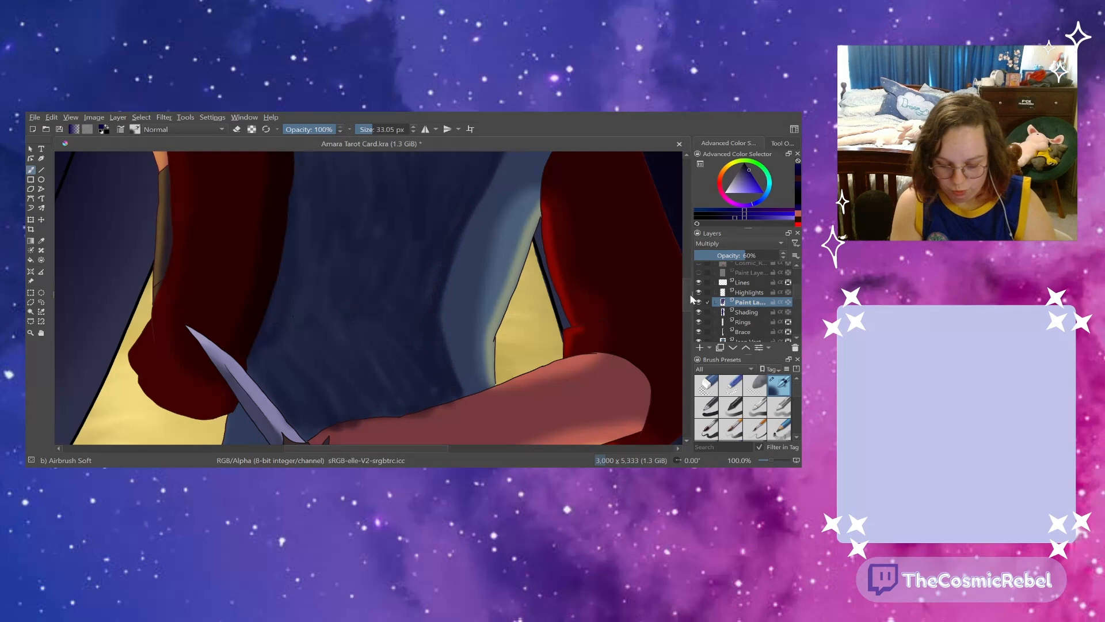
{"action": "scroll", "coordinate": [688, 305], "scroll_direction": "down", "scroll_amount": 4}
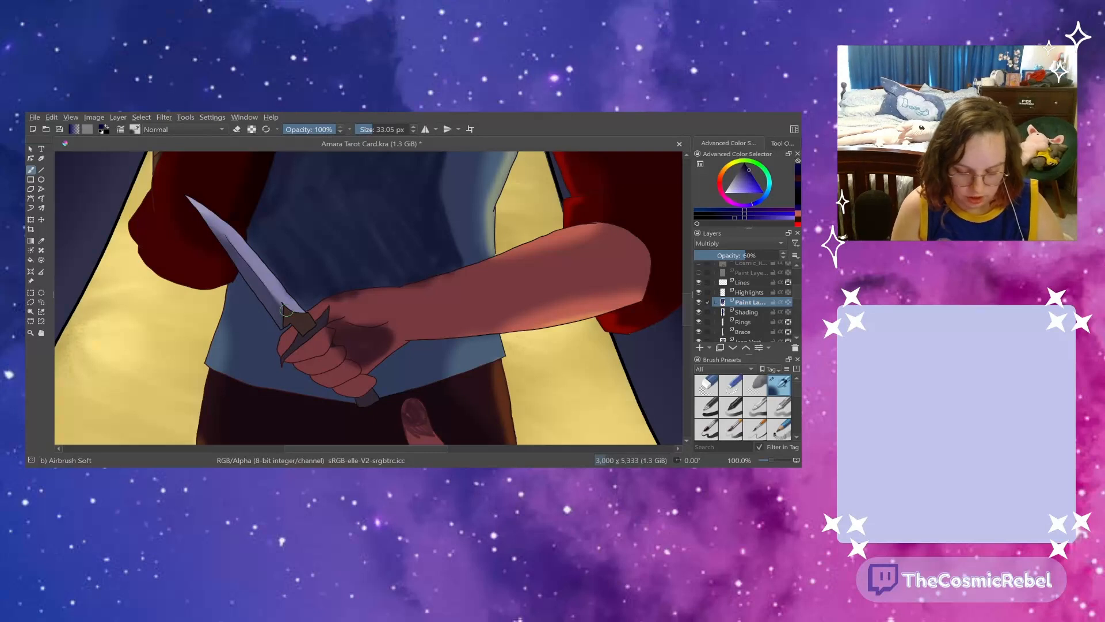
{"action": "scroll", "coordinate": [682, 320], "scroll_direction": "down", "scroll_amount": 5}
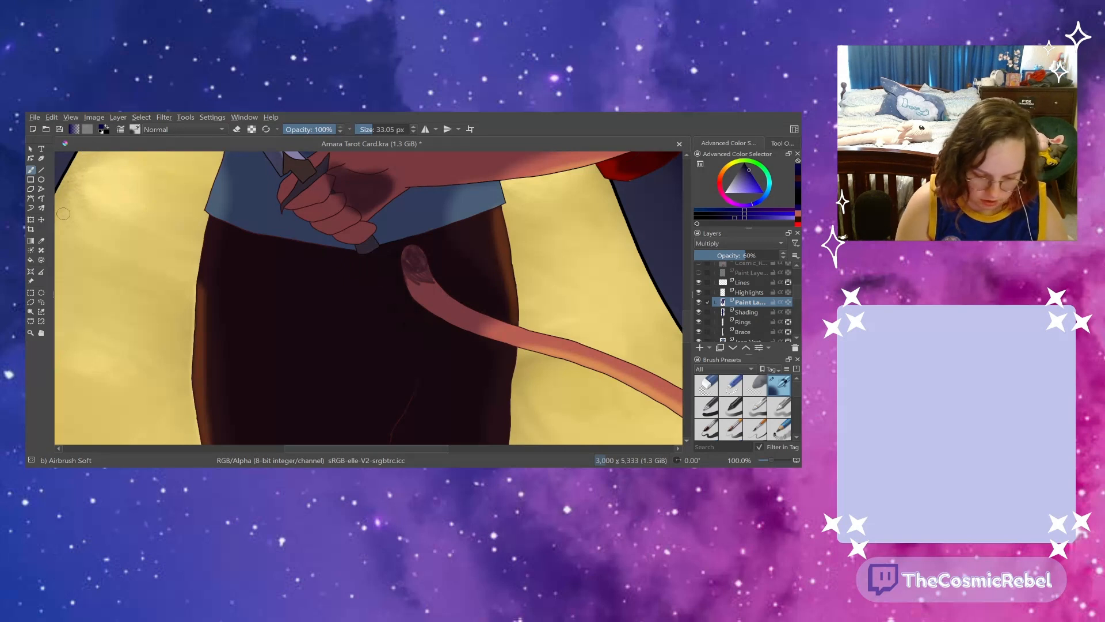
{"action": "left_click", "coordinate": [797, 183]}
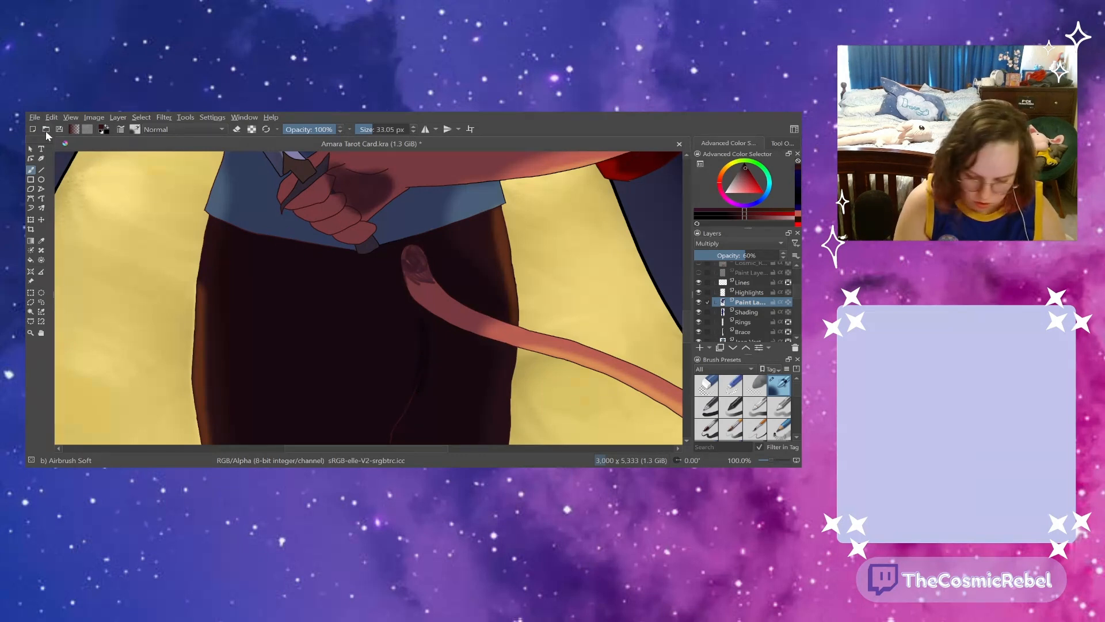
{"action": "left_click", "coordinate": [740, 282]}
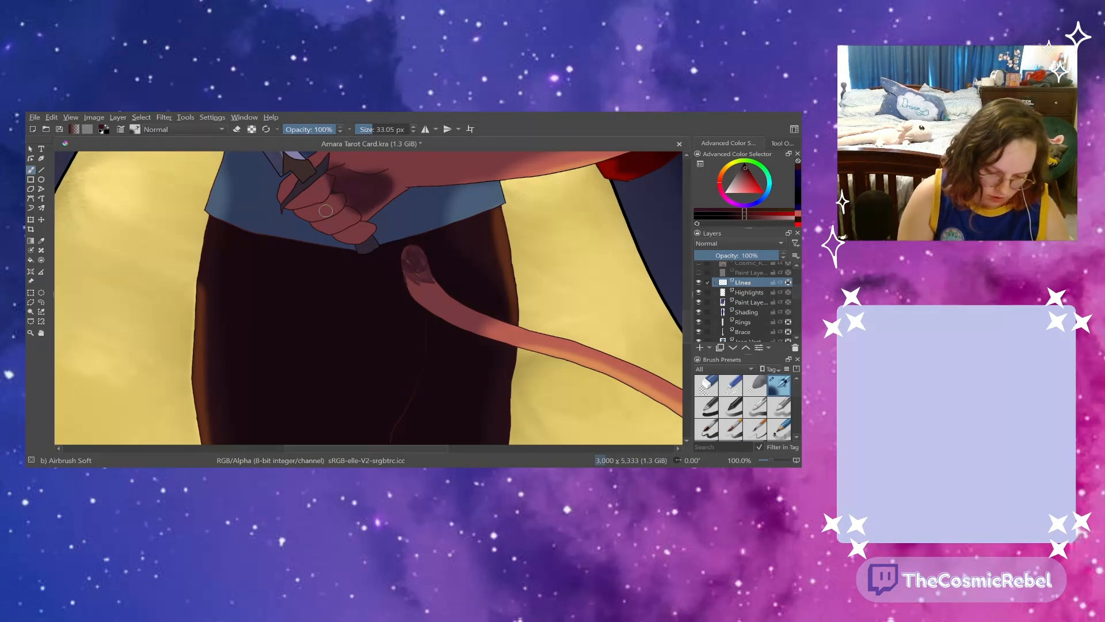
{"action": "left_click", "coordinate": [773, 459]}
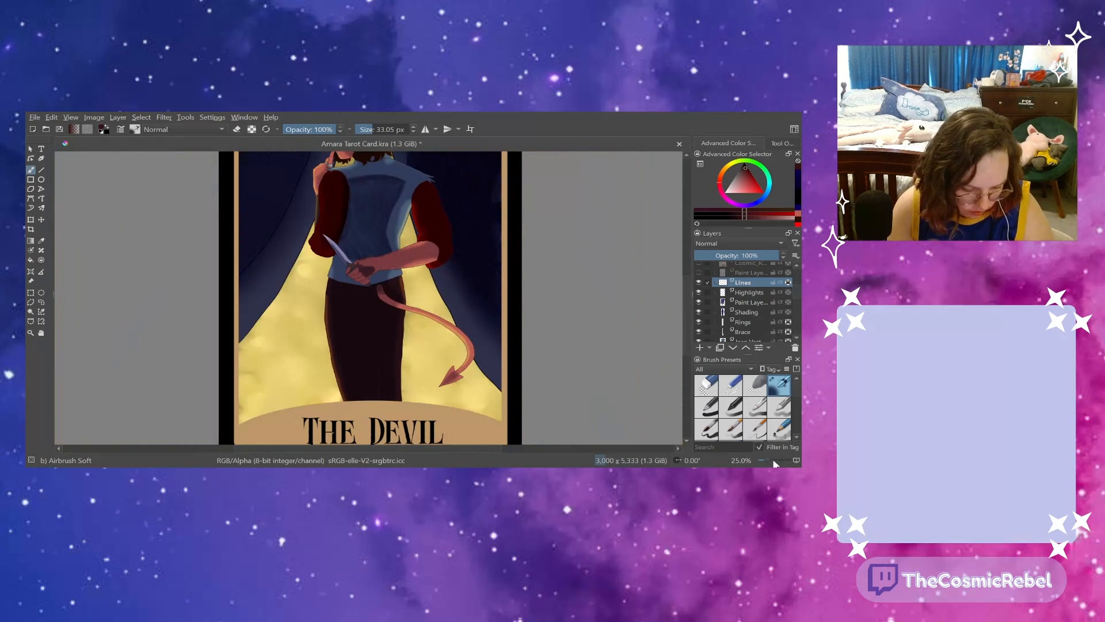
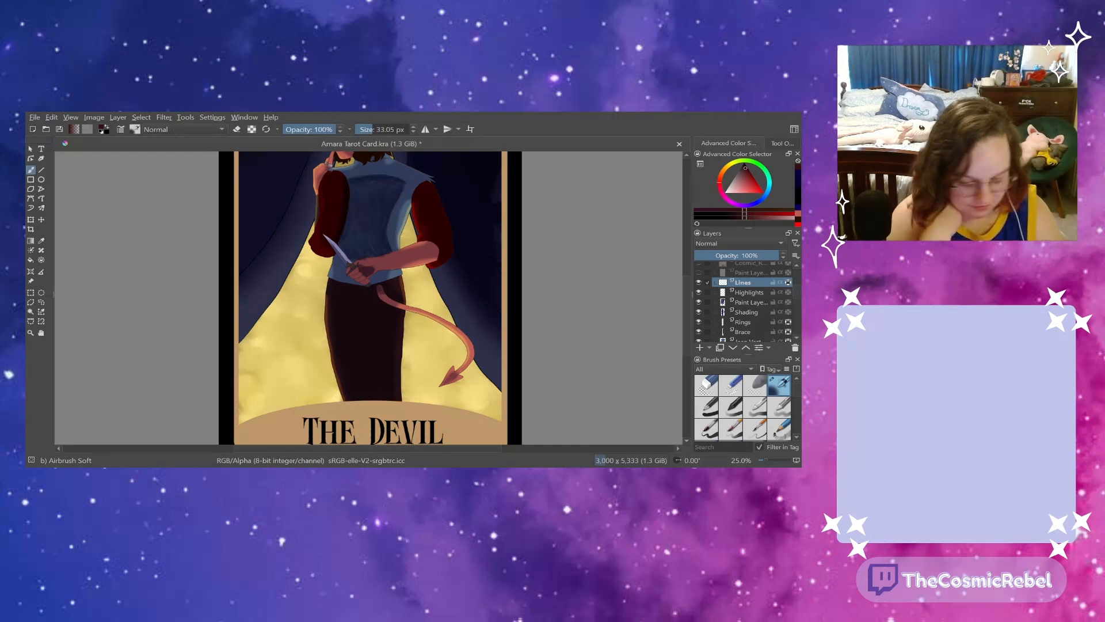
{"action": "scroll", "coordinate": [418, 197], "scroll_direction": "up", "scroll_amount": 6}
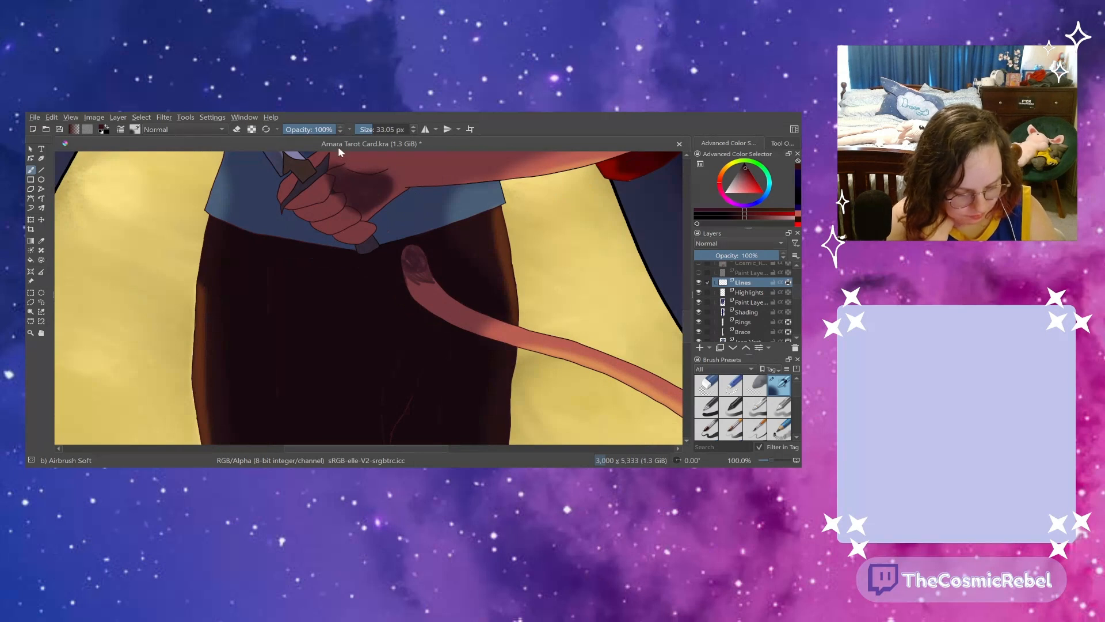
- On the Multiply paint layer, airbrush a soft dark blue shadow onto the vest's hem beneath the wrist and forearm
{"action": "left_click", "coordinate": [710, 301]}
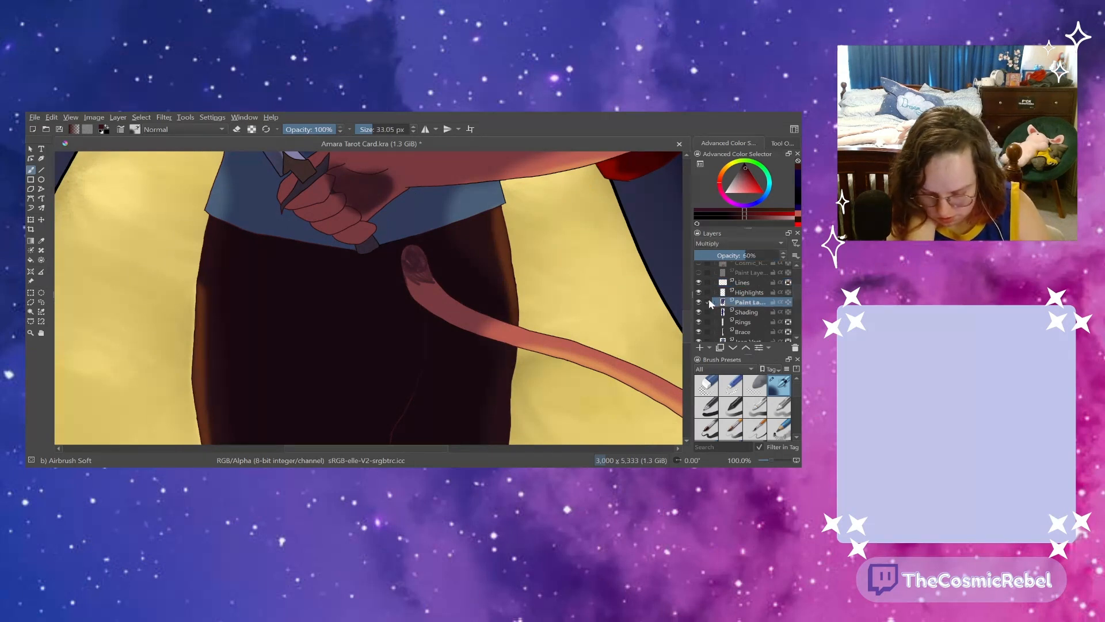
{"action": "left_click", "coordinate": [795, 171]}
{"action": "mouse_move", "coordinate": [436, 196]}
{"action": "left_mouse_down"}
{"action": "mouse_move", "coordinate": [426, 202]}
{"action": "mouse_move", "coordinate": [425, 189]}
{"action": "mouse_move", "coordinate": [397, 207]}
{"action": "mouse_move", "coordinate": [377, 236]}
{"action": "mouse_move", "coordinate": [384, 245]}
{"action": "left_mouse_up"}
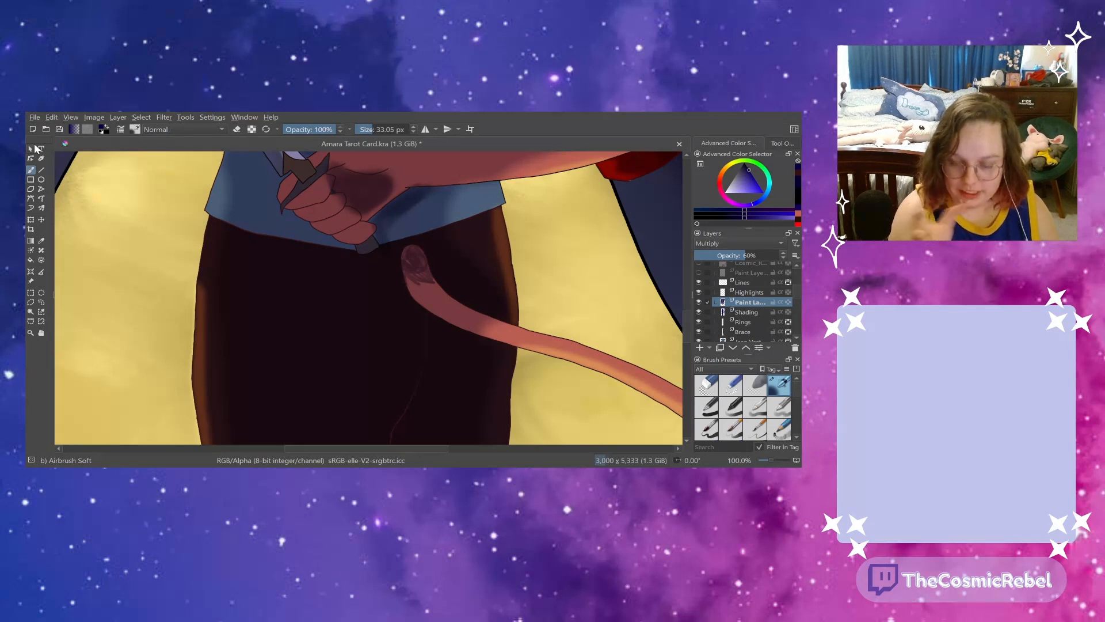
- Lower the Multiply paint layer's opacity to 35% and judge the softened shadows around the arm and hand
{"action": "left_click_drag", "start_coordinate": [685, 343], "coordinate": [687, 319]}
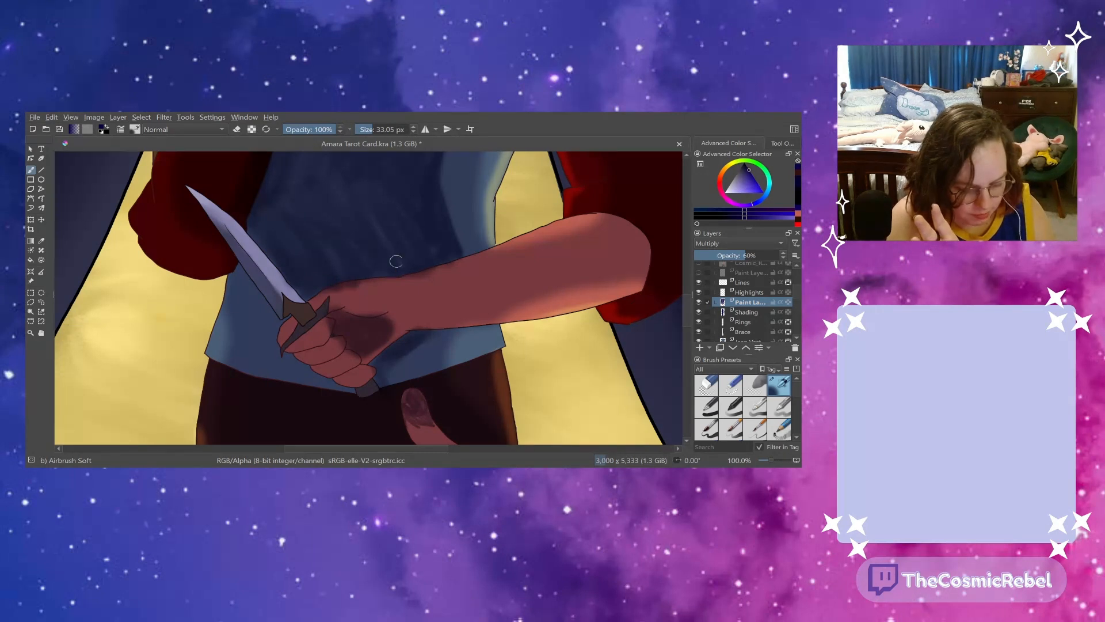
{"action": "left_click", "coordinate": [724, 255]}
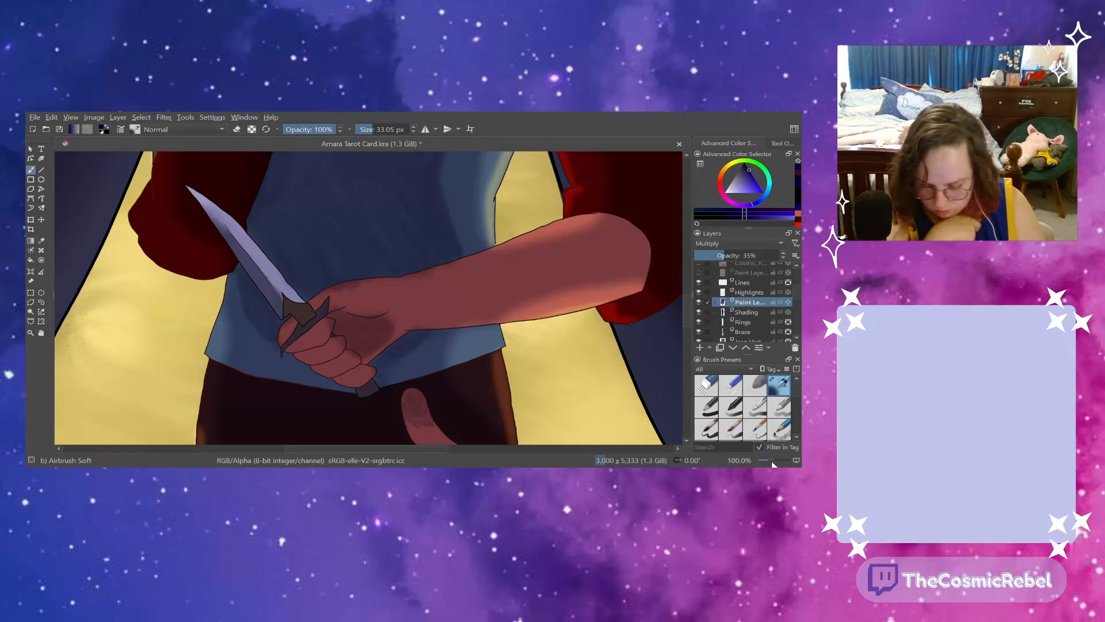
{"action": "left_click_drag", "start_coordinate": [772, 460], "coordinate": [769, 458]}
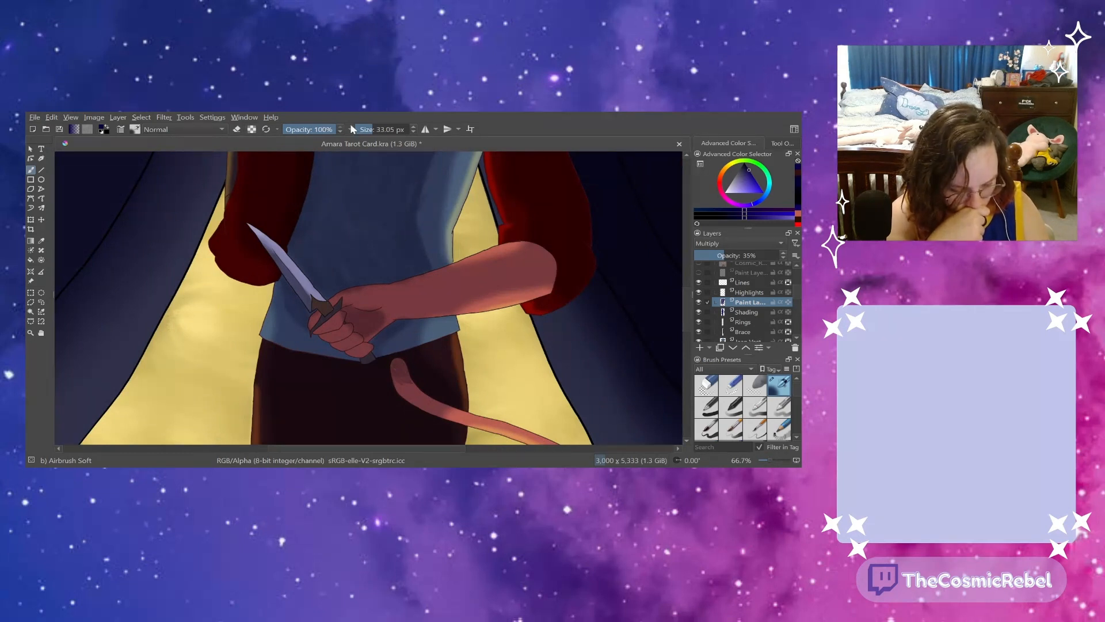
- Erase part of the vest back's shadow above the forearm and repaint its lower edge as an inward curve at the waist
{"action": "left_click", "coordinate": [237, 129]}
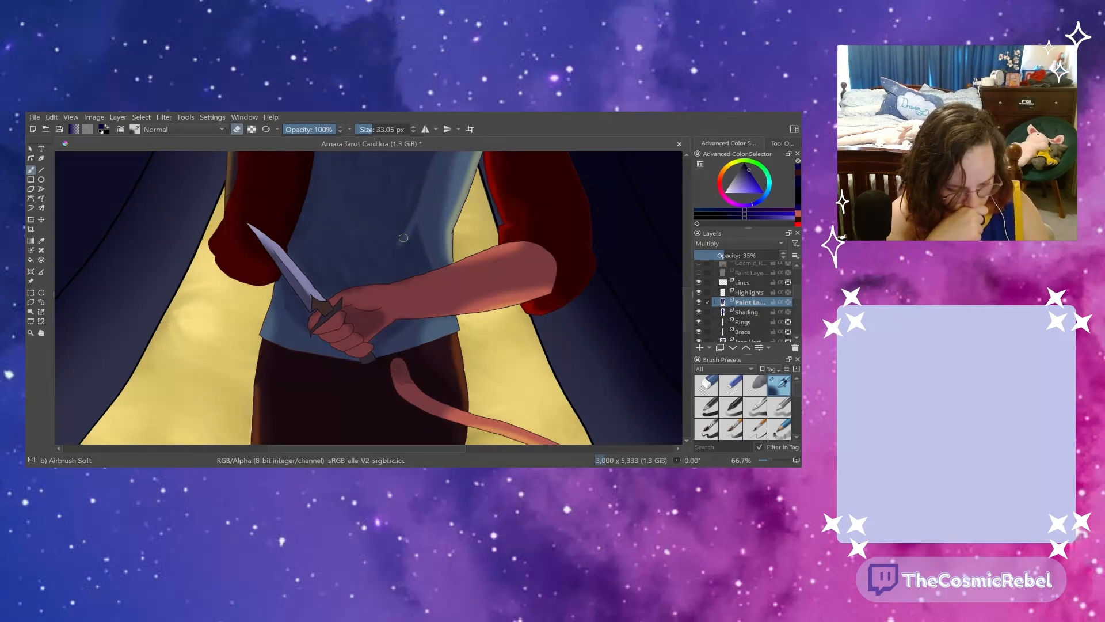
{"action": "mouse_move", "coordinate": [403, 236]}
{"action": "left_mouse_down"}
{"action": "mouse_move", "coordinate": [428, 275]}
{"action": "mouse_move", "coordinate": [417, 228]}
{"action": "left_mouse_up"}
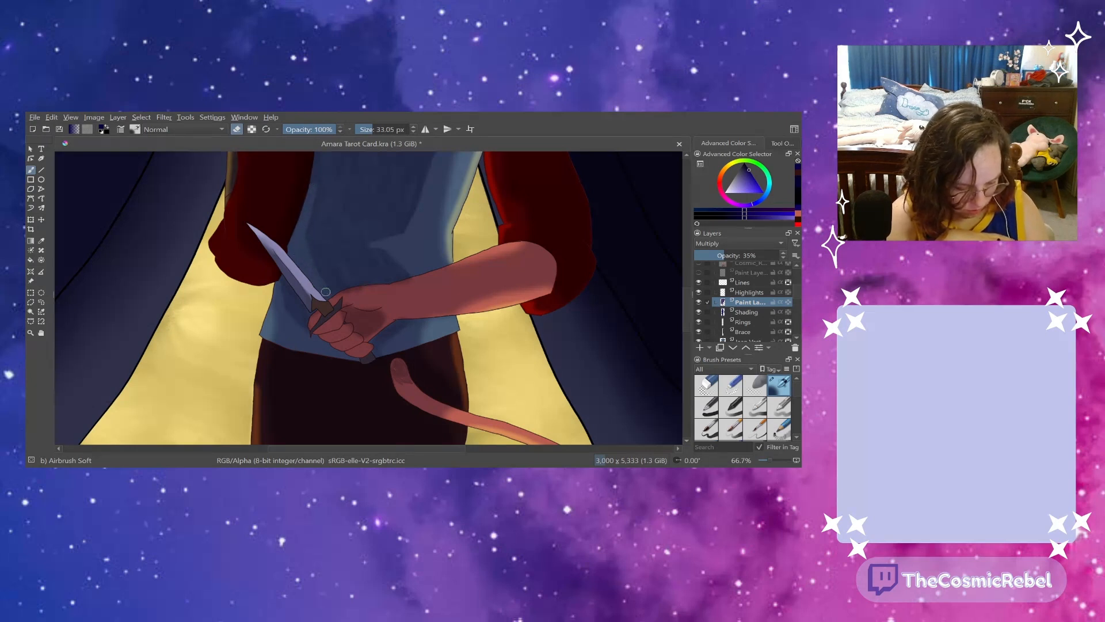
{"action": "scroll", "coordinate": [686, 299], "scroll_direction": "up", "scroll_amount": 4}
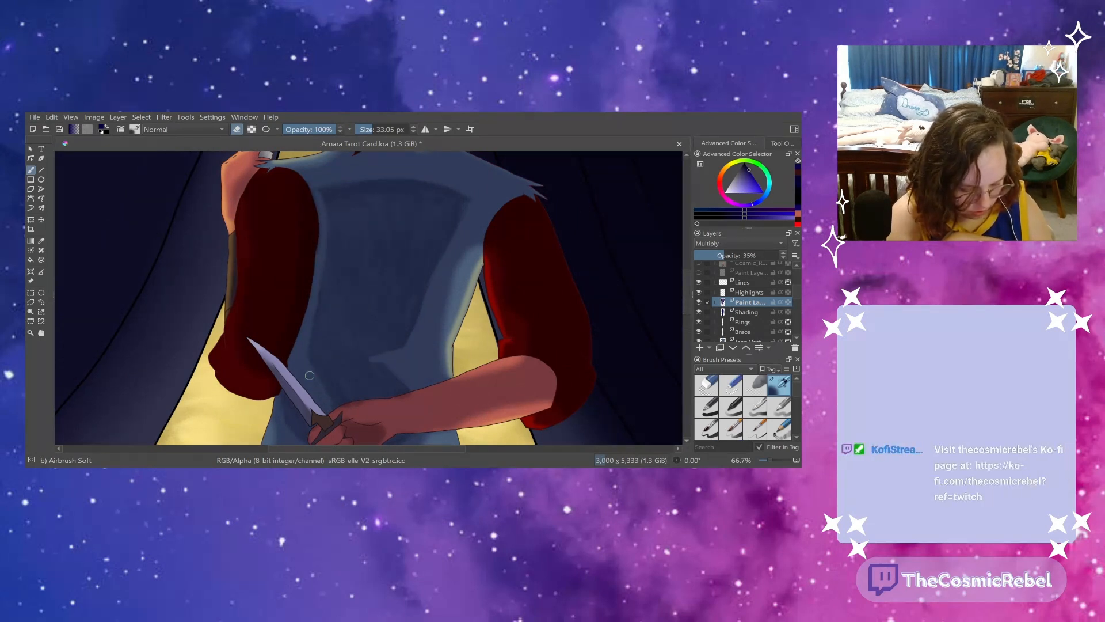
{"action": "left_click", "coordinate": [237, 129]}
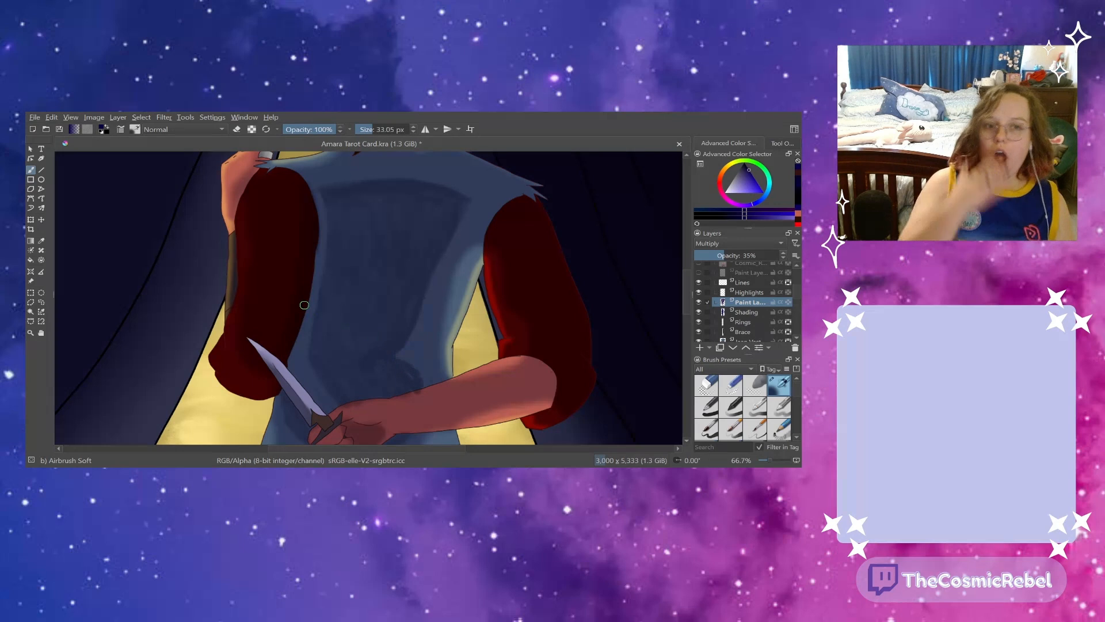
{"action": "left_click", "coordinate": [237, 130]}
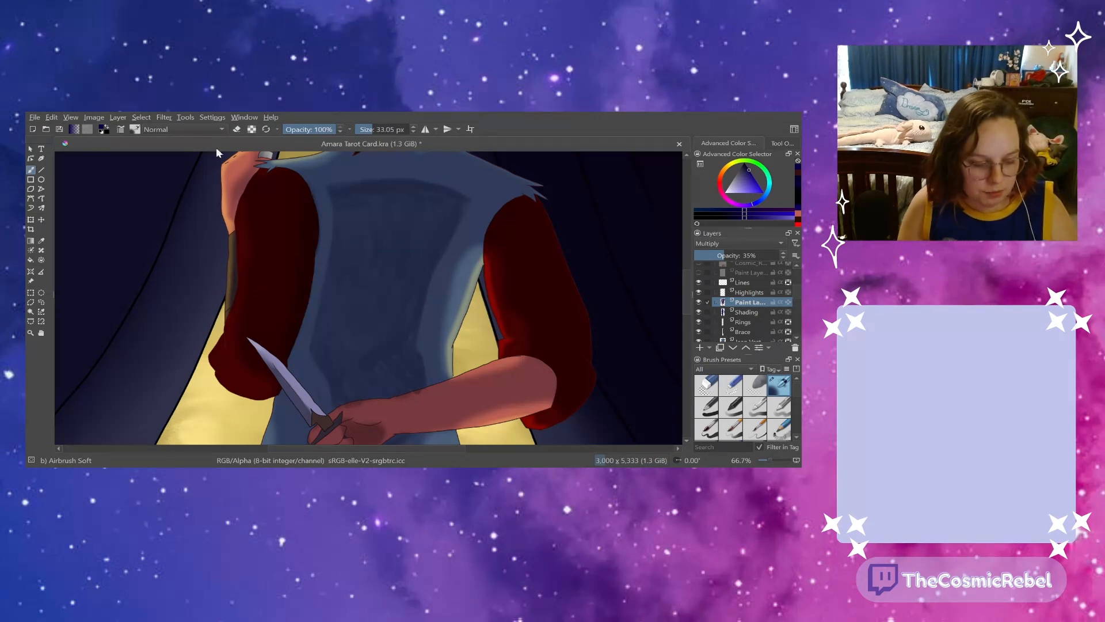
- Refine the vest back's shadow by alternately erasing and airbrushing, giving it clean side edges that narrow at the waist and an even fill
{"action": "key", "text": "e"}
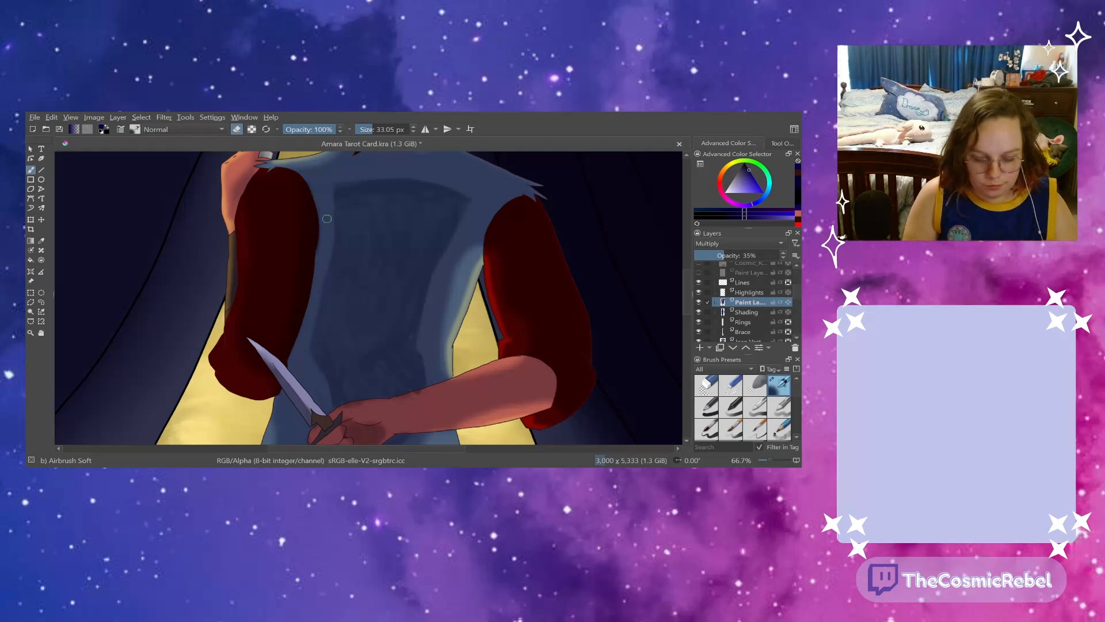
{"action": "scroll", "coordinate": [674, 329], "scroll_direction": "down", "scroll_amount": 5}
{"action": "scroll", "coordinate": [672, 326], "scroll_direction": "up", "scroll_amount": 2}
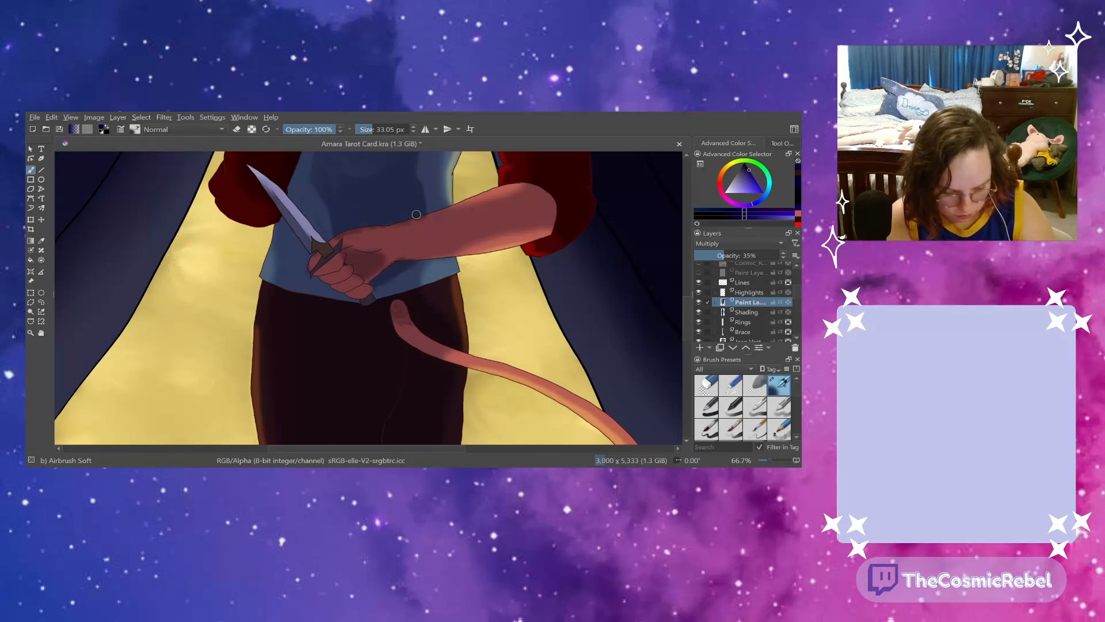
{"action": "scroll", "coordinate": [682, 305], "scroll_direction": "up", "scroll_amount": 5}
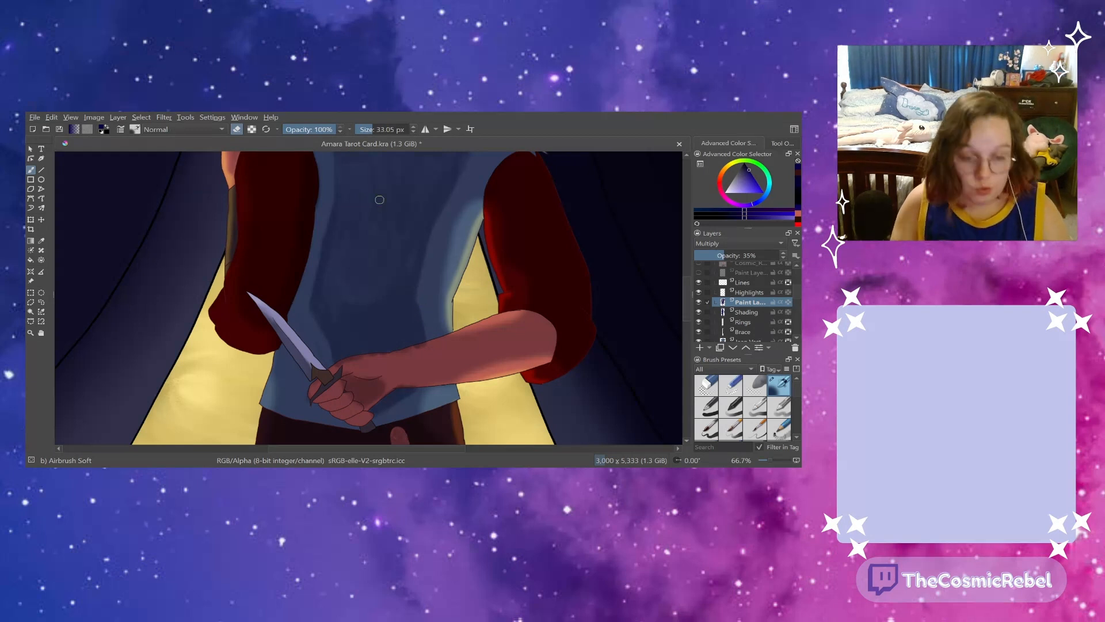
{"action": "left_click", "coordinate": [237, 129]}
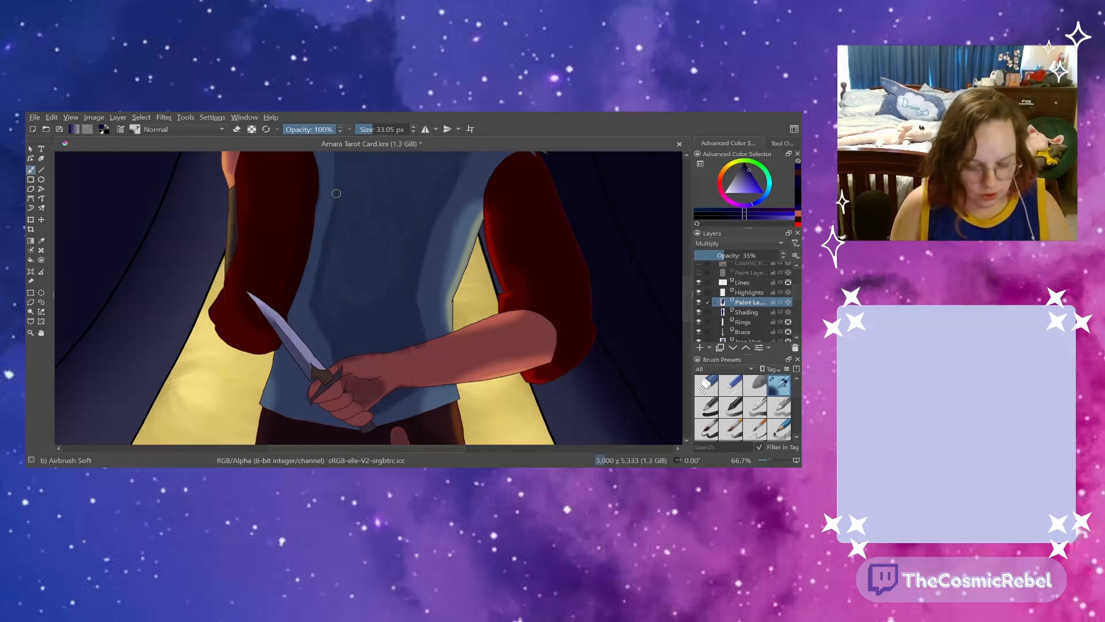
{"action": "left_click_drag", "start_coordinate": [686, 298], "coordinate": [684, 279]}
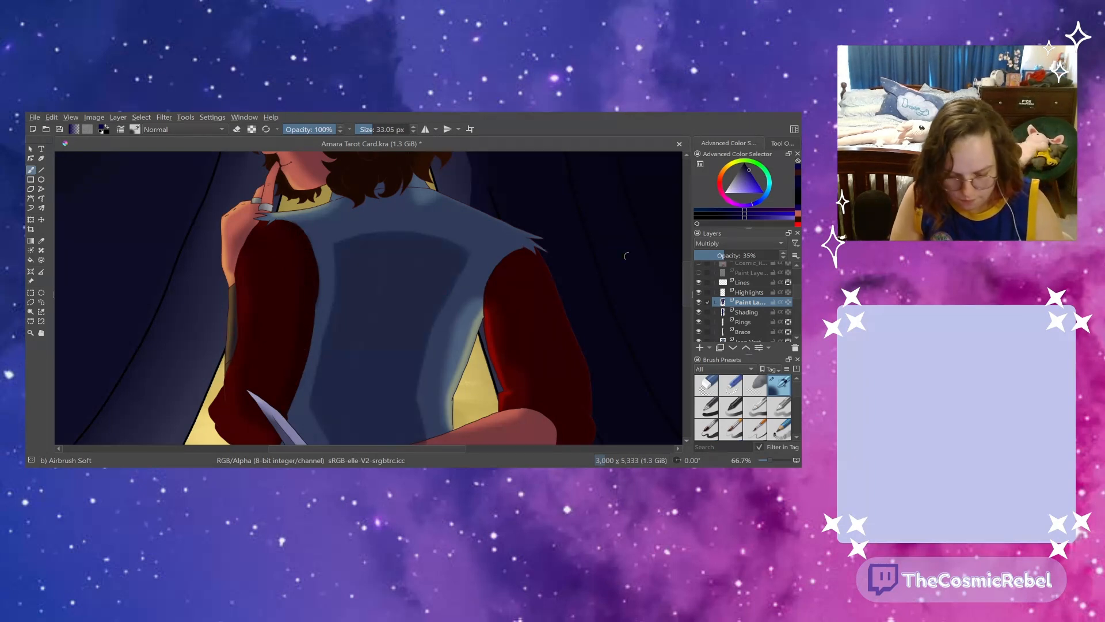
{"action": "scroll", "coordinate": [683, 299], "scroll_direction": "down", "scroll_amount": 5}
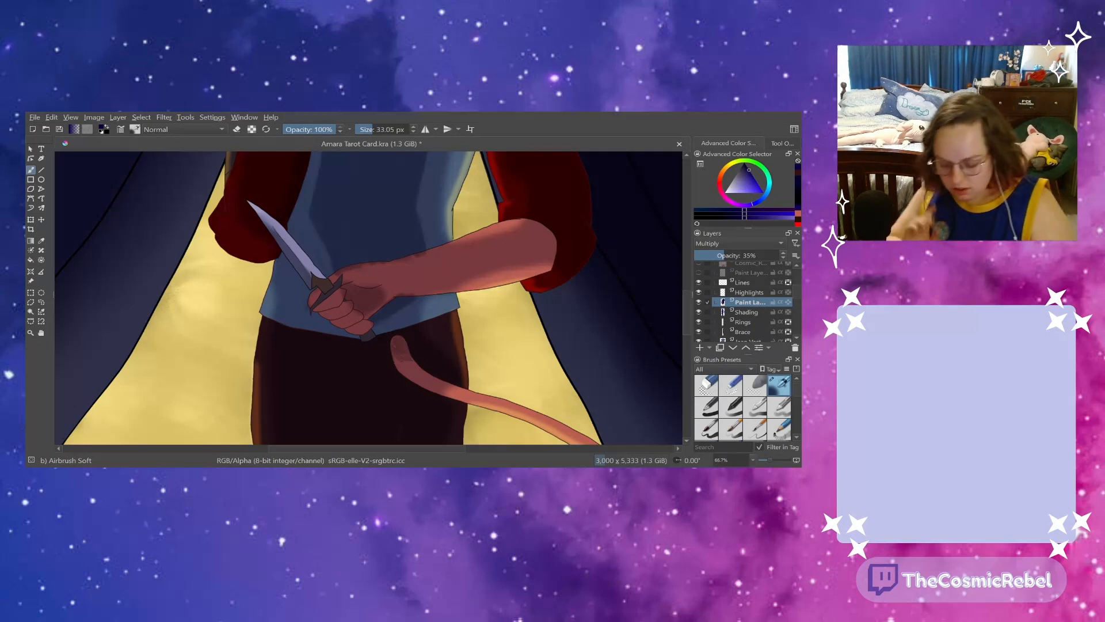
- Zoom in on the hand to 200% and erase the shadow spilling onto the index finger, reducing the brush to 16.34 px
{"action": "left_click", "coordinate": [773, 460]}
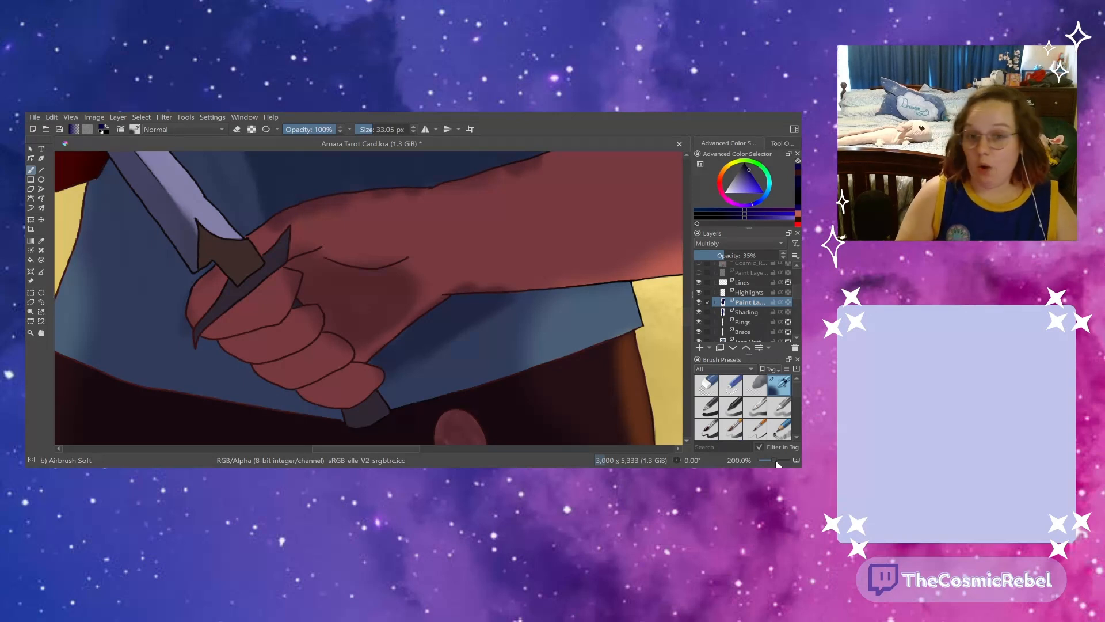
{"action": "left_click", "coordinate": [236, 129]}
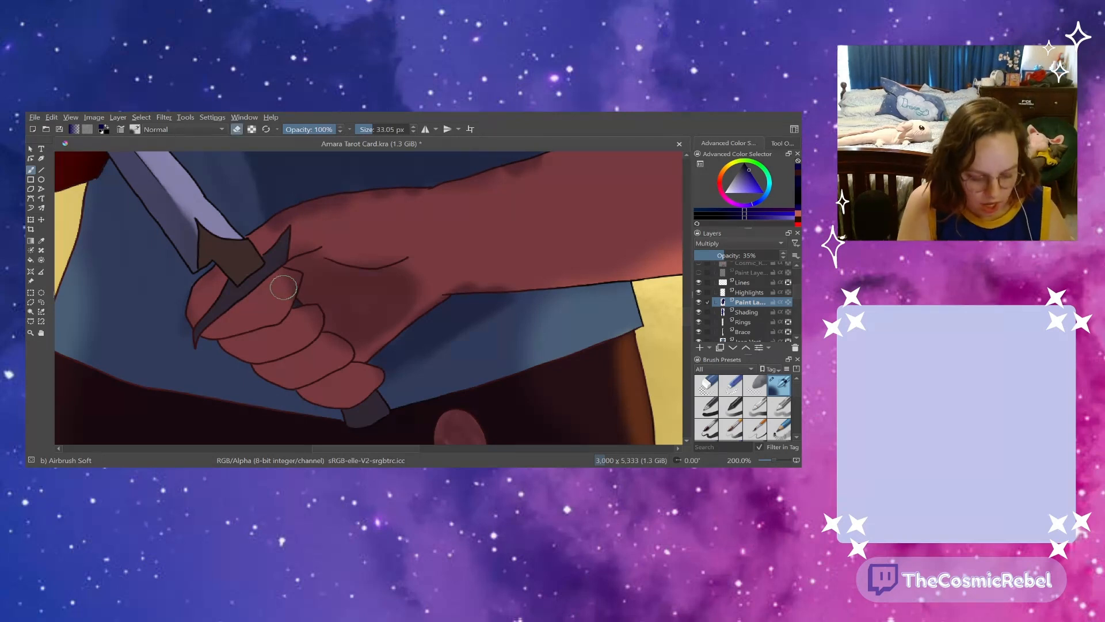
{"action": "left_click_drag", "start_coordinate": [280, 286], "coordinate": [293, 279]}
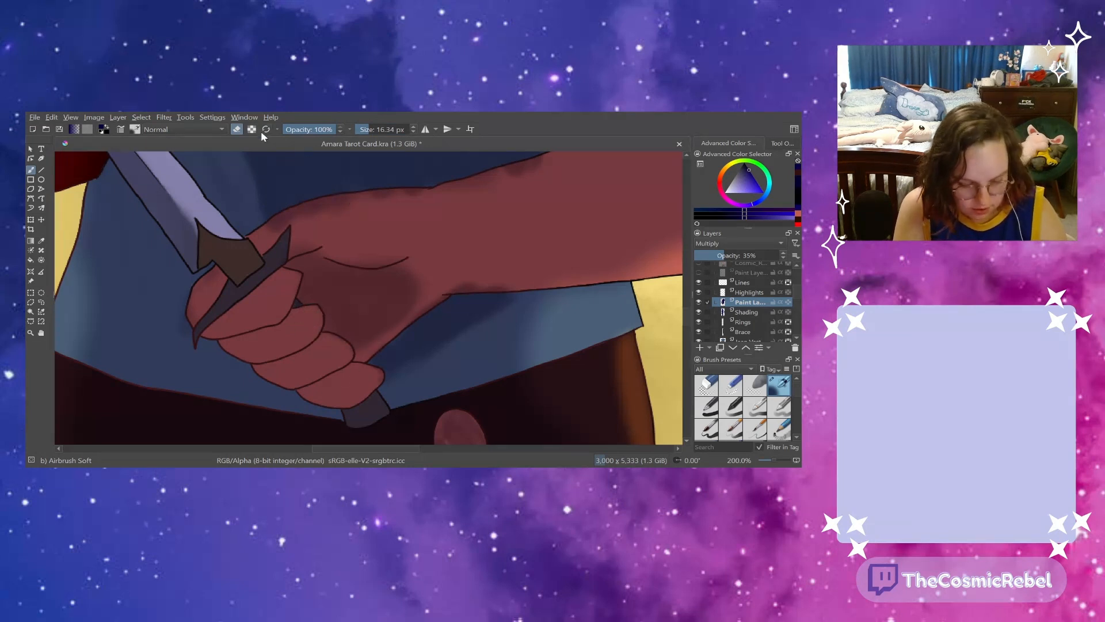
- Reshape the palm's shadow below the thumb crease with a 13.63 px brush and erase stray shading along the wrist and forearm's upper edge
{"action": "left_click", "coordinate": [363, 129]}
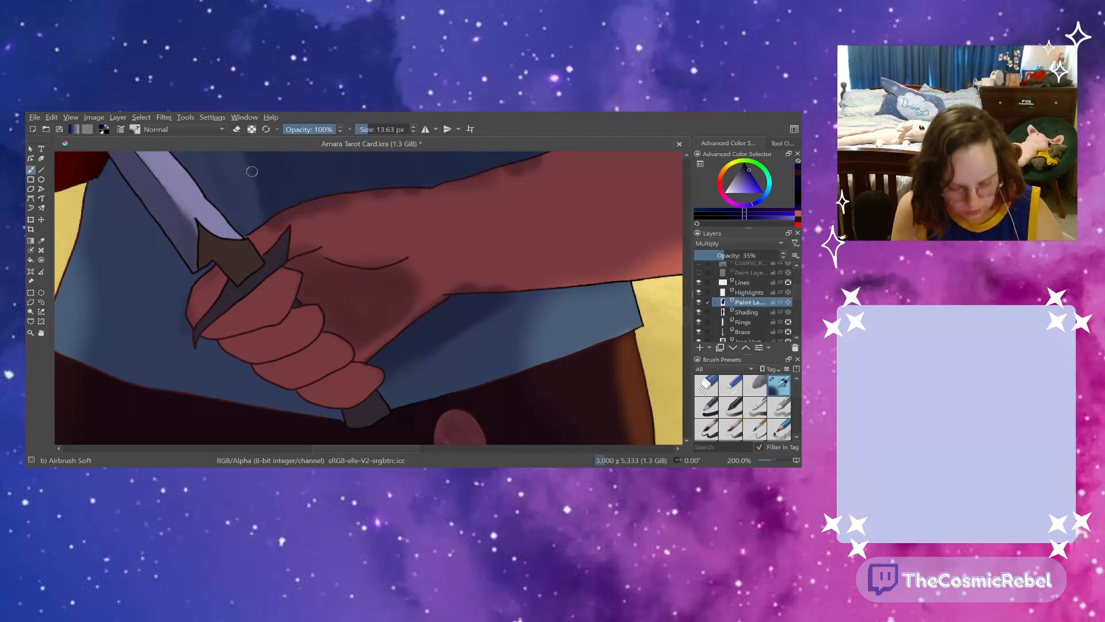
{"action": "left_click", "coordinate": [237, 132]}
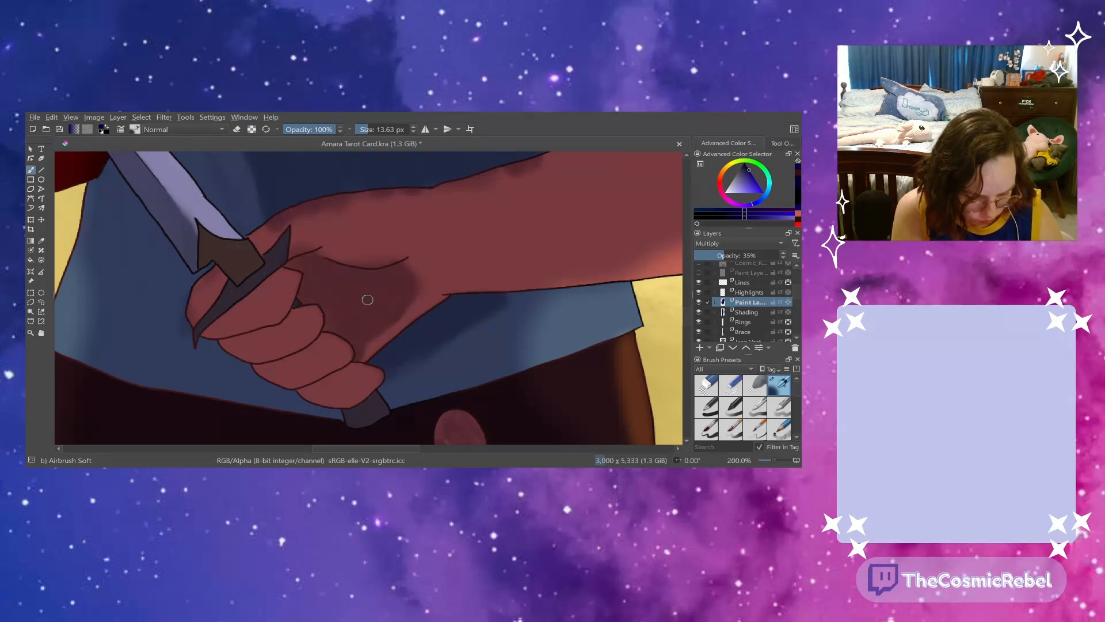
{"action": "left_click", "coordinate": [235, 129]}
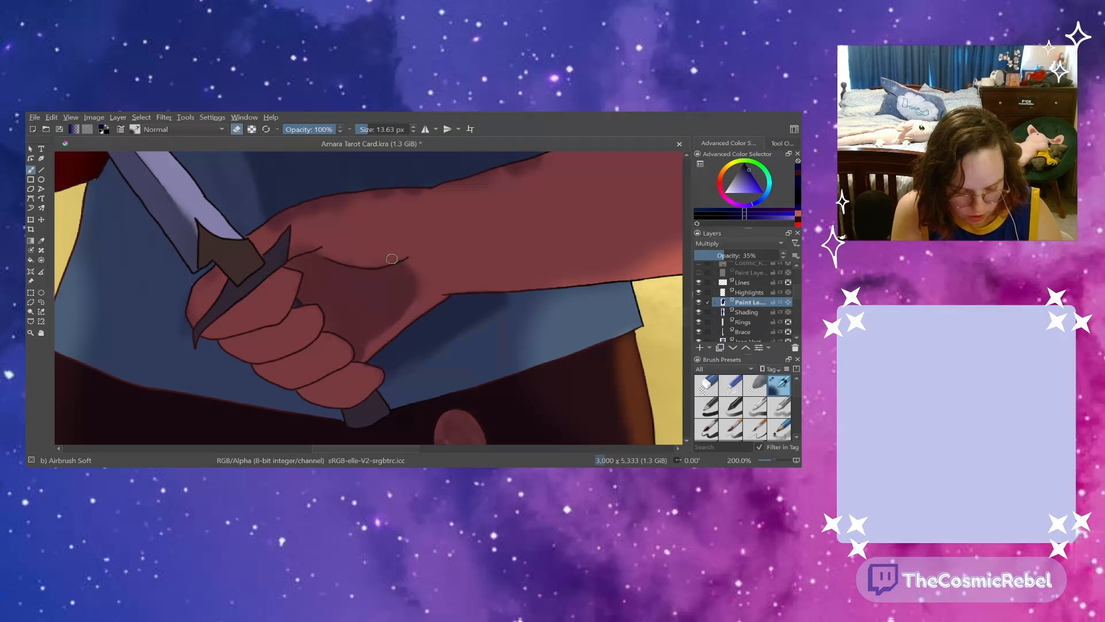
{"action": "mouse_move", "coordinate": [392, 260]}
{"action": "left_mouse_down"}
{"action": "mouse_move", "coordinate": [409, 297]}
{"action": "mouse_move", "coordinate": [350, 357]}
{"action": "left_mouse_up"}
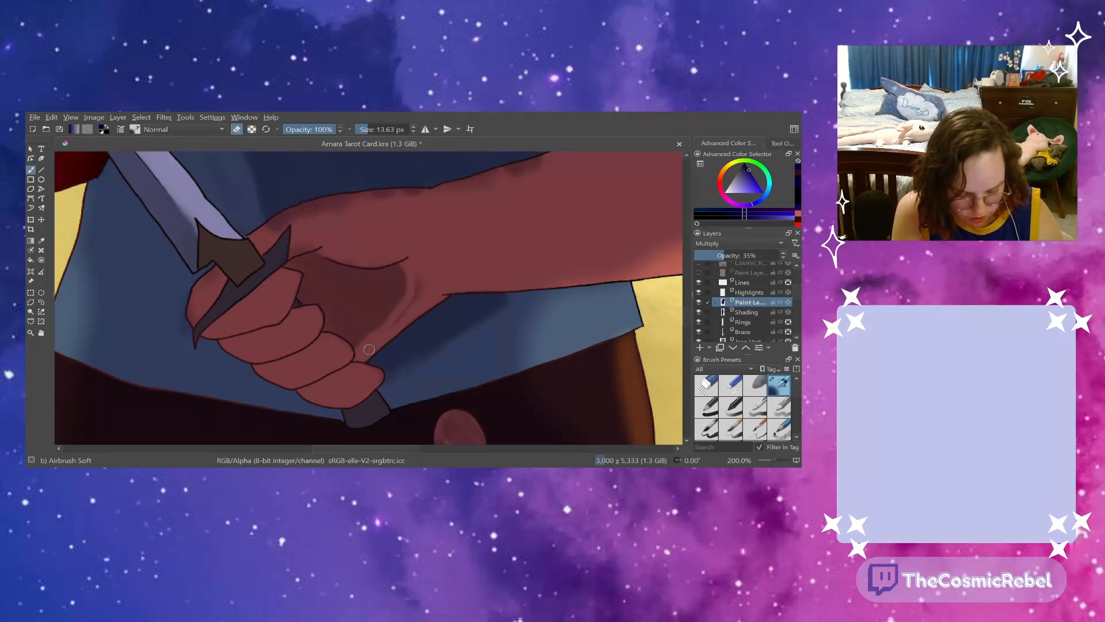
{"action": "mouse_move", "coordinate": [389, 321]}
{"action": "left_mouse_down"}
{"action": "mouse_move", "coordinate": [400, 263]}
{"action": "mouse_move", "coordinate": [399, 319]}
{"action": "left_mouse_up"}
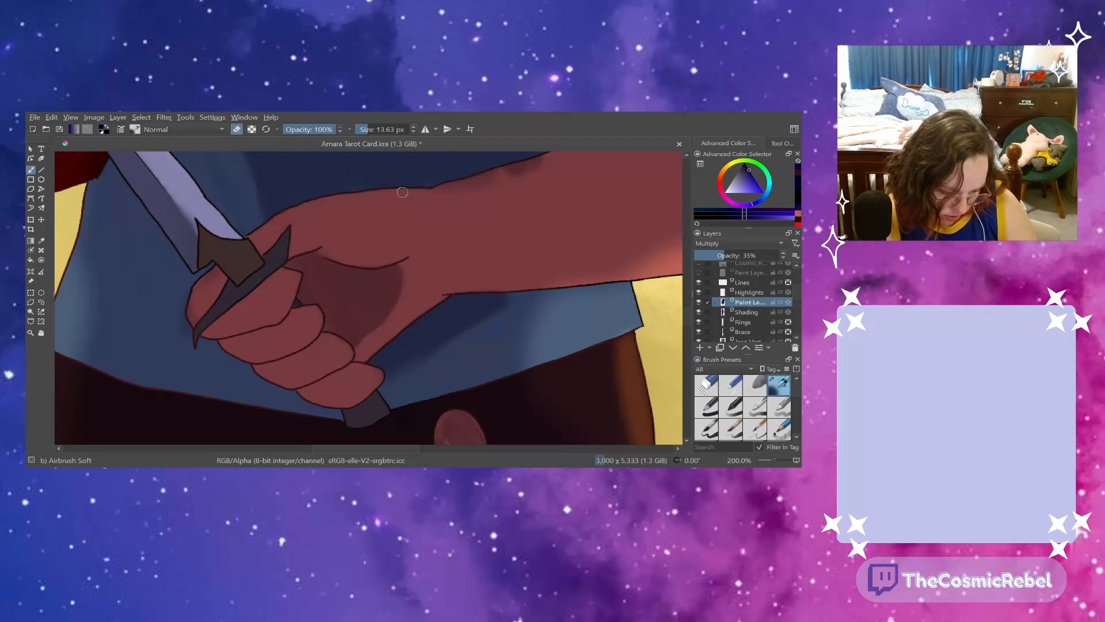
{"action": "scroll", "coordinate": [684, 313], "scroll_direction": "up", "scroll_amount": 2}
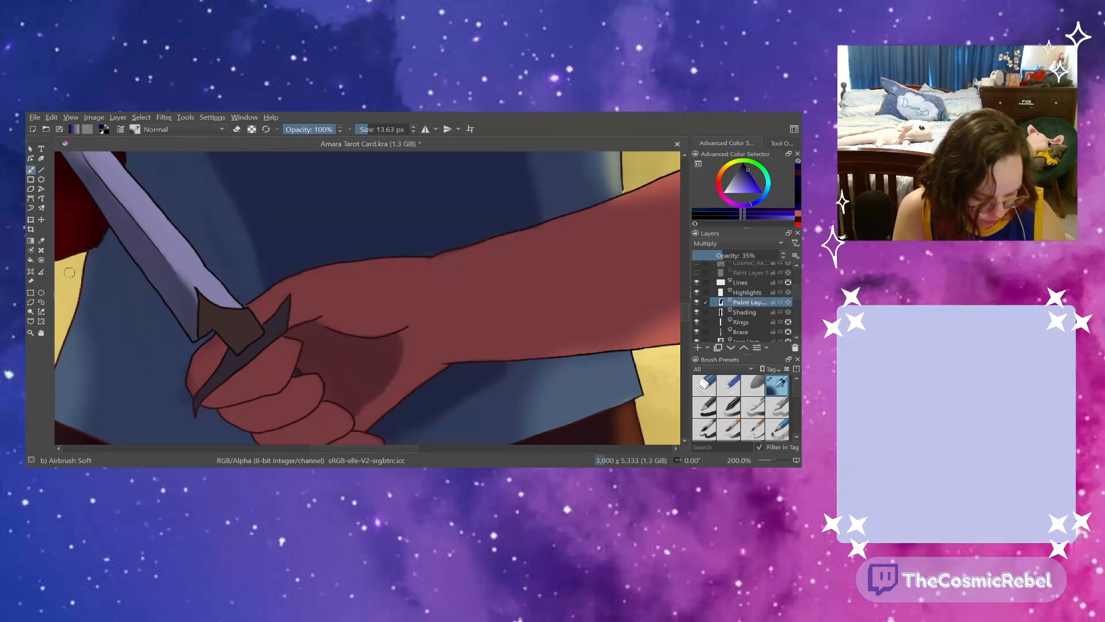
- Airbrush soft shadows onto the fingers gripping the dagger, behind the guard and along the knuckles, erasing any spill
{"action": "left_click_drag", "start_coordinate": [320, 449], "coordinate": [303, 448]}
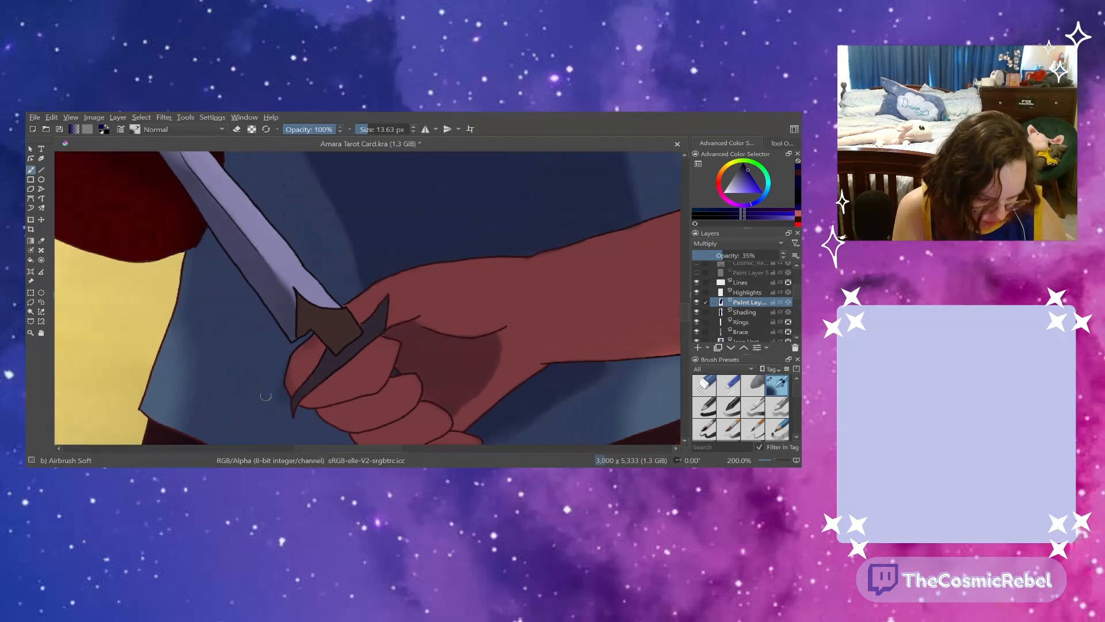
{"action": "left_click", "coordinate": [236, 131]}
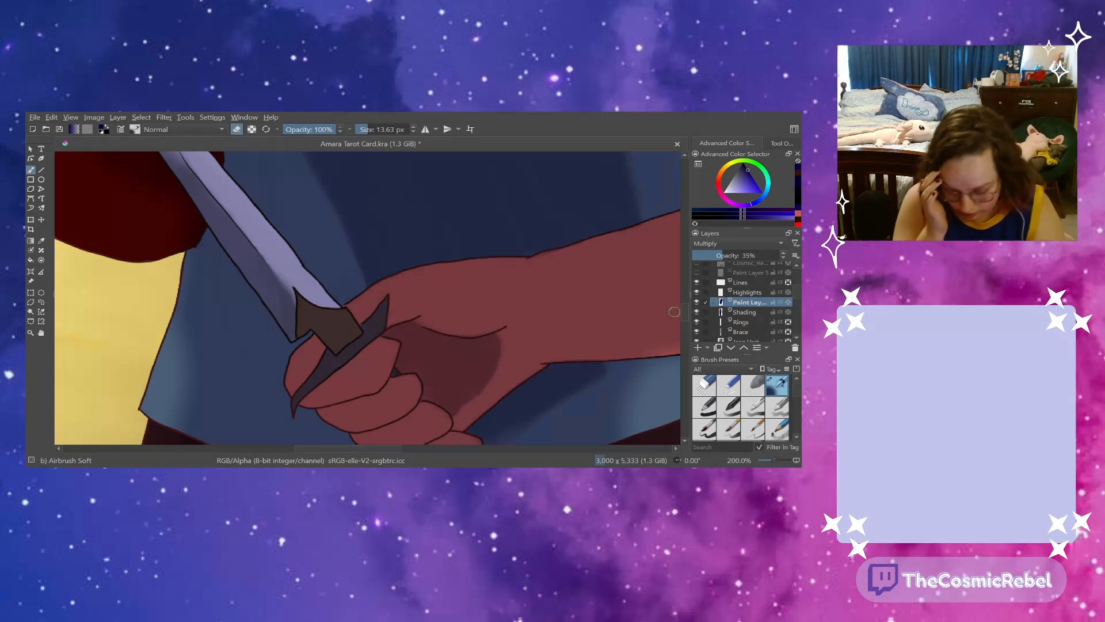
{"action": "left_click_drag", "start_coordinate": [684, 312], "coordinate": [684, 301]}
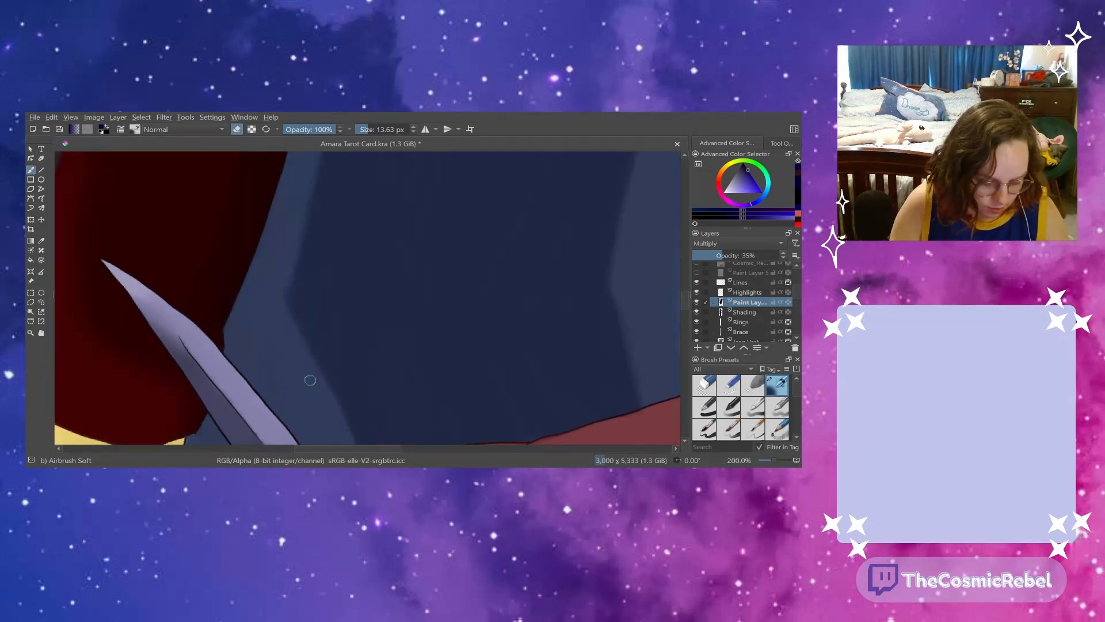
{"action": "left_click_drag", "start_coordinate": [683, 298], "coordinate": [682, 316]}
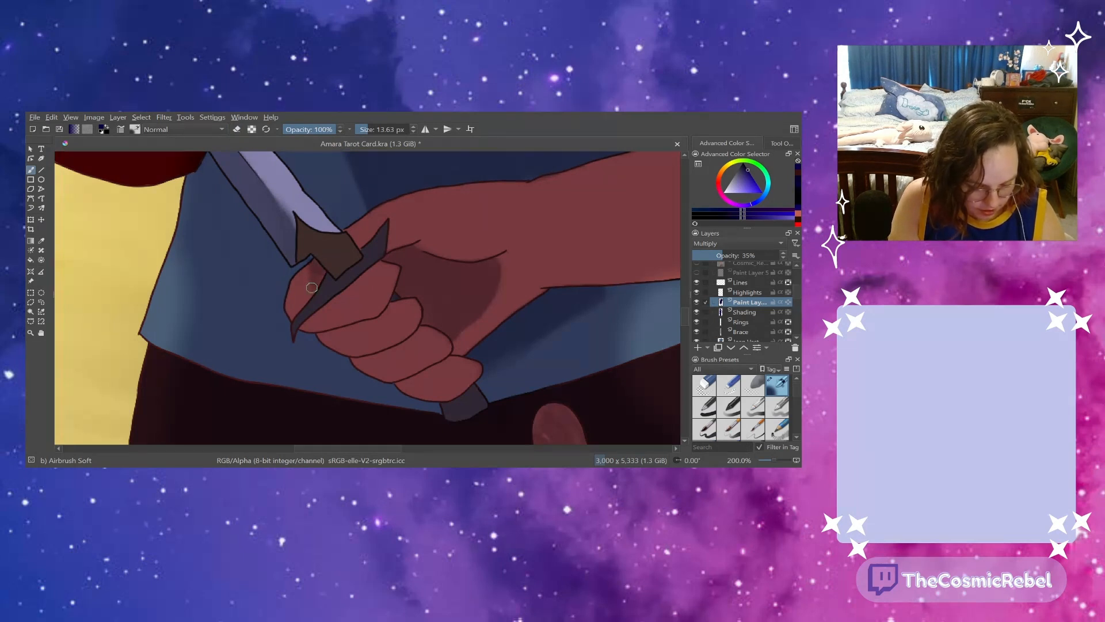
{"action": "key", "text": "e"}
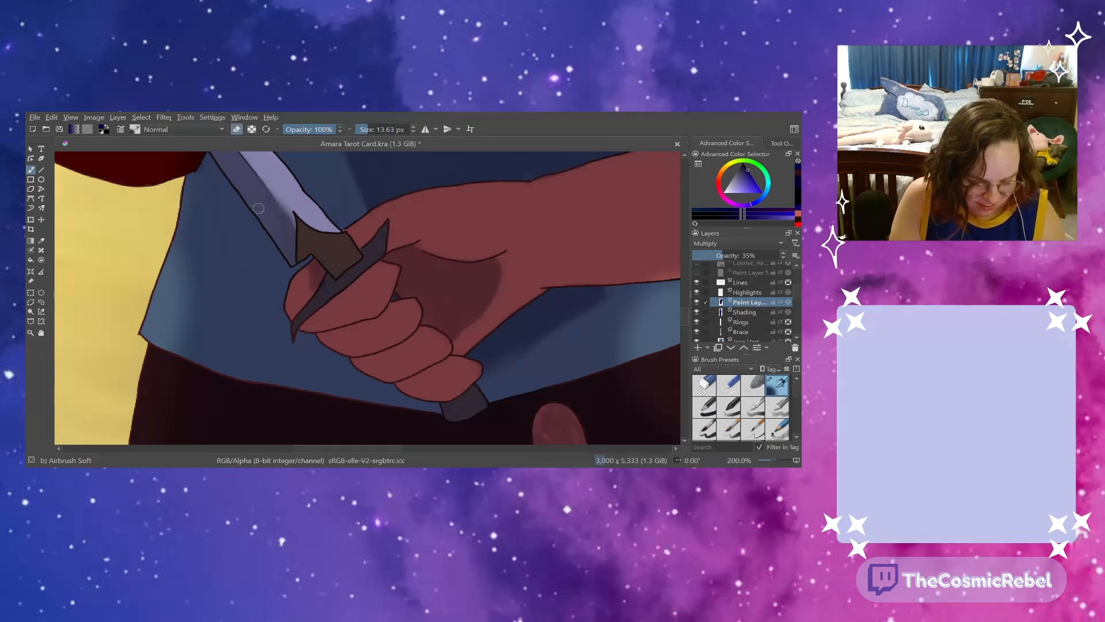
{"action": "left_click", "coordinate": [237, 130]}
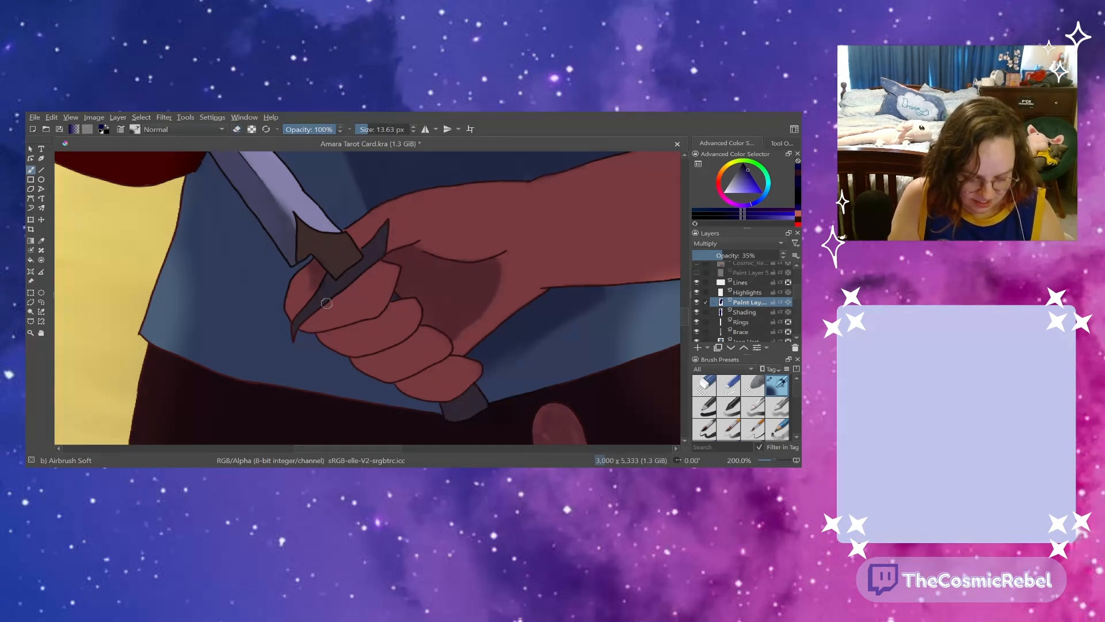
{"action": "mouse_move", "coordinate": [378, 263]}
{"action": "left_mouse_down"}
{"action": "mouse_move", "coordinate": [383, 301]}
{"action": "mouse_move", "coordinate": [389, 273]}
{"action": "left_mouse_up"}
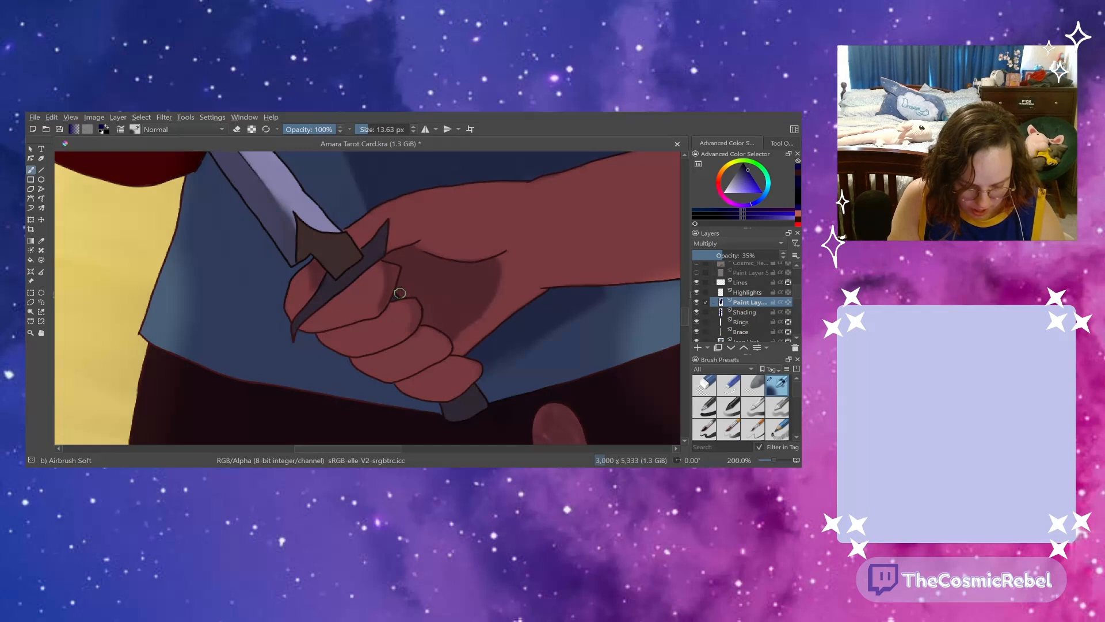
{"action": "mouse_move", "coordinate": [416, 339]}
{"action": "left_mouse_down"}
{"action": "mouse_move", "coordinate": [442, 338]}
{"action": "mouse_move", "coordinate": [428, 327]}
{"action": "left_mouse_up"}
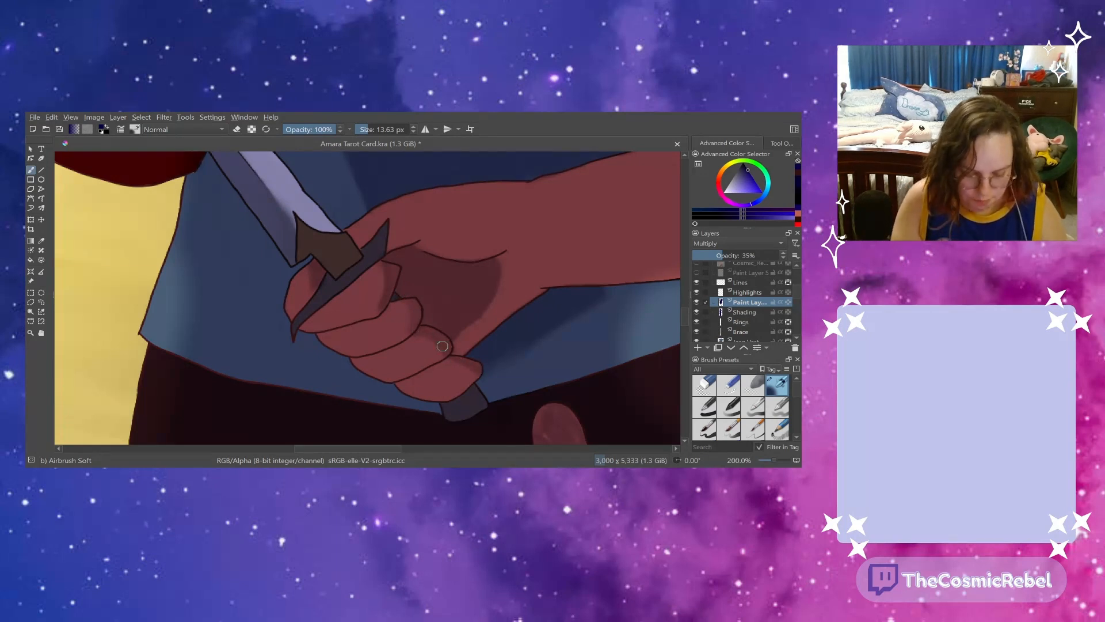
{"action": "left_click", "coordinate": [236, 129]}
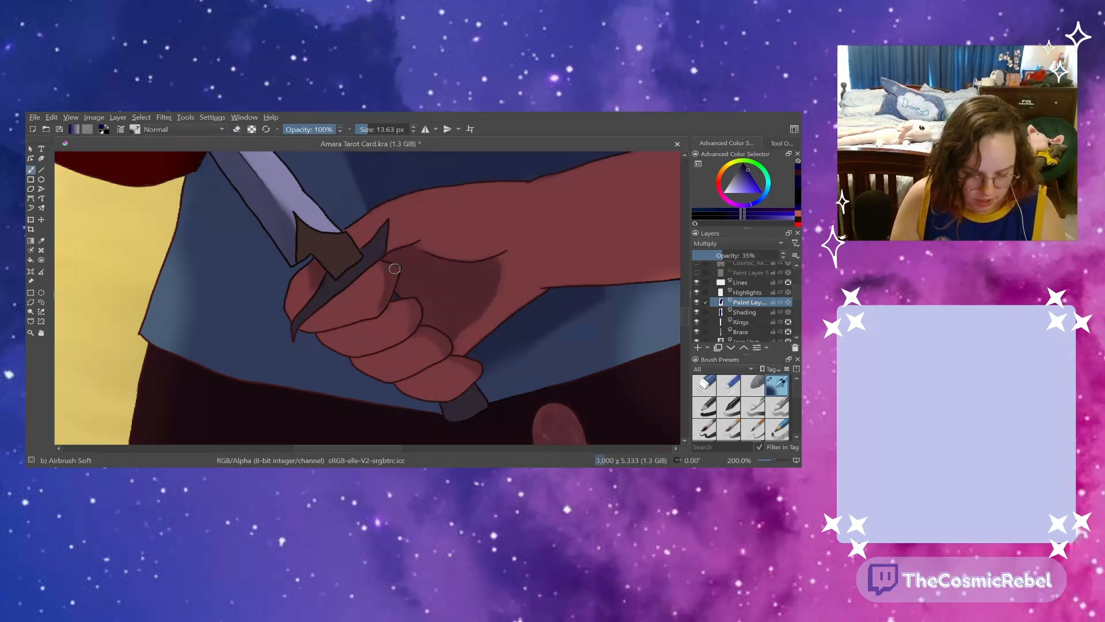
{"action": "left_click", "coordinate": [236, 130]}
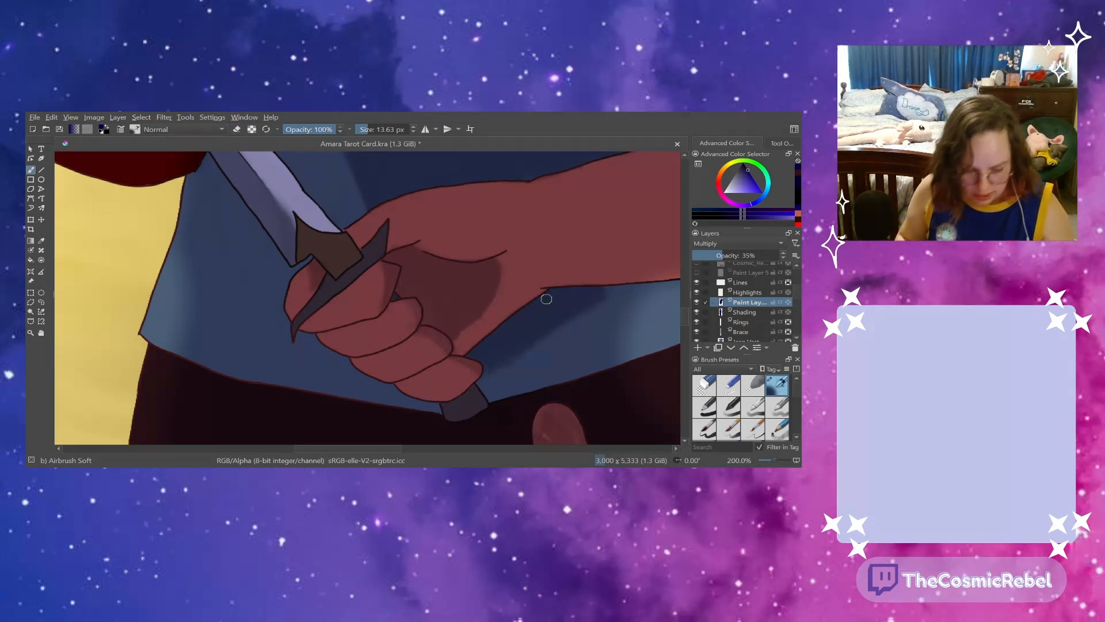
- Switch to the Blender Blur brush at 48.91 px and soften the shadow edges on the palm and the vest back
{"action": "left_click_drag", "start_coordinate": [775, 461], "coordinate": [771, 463]}
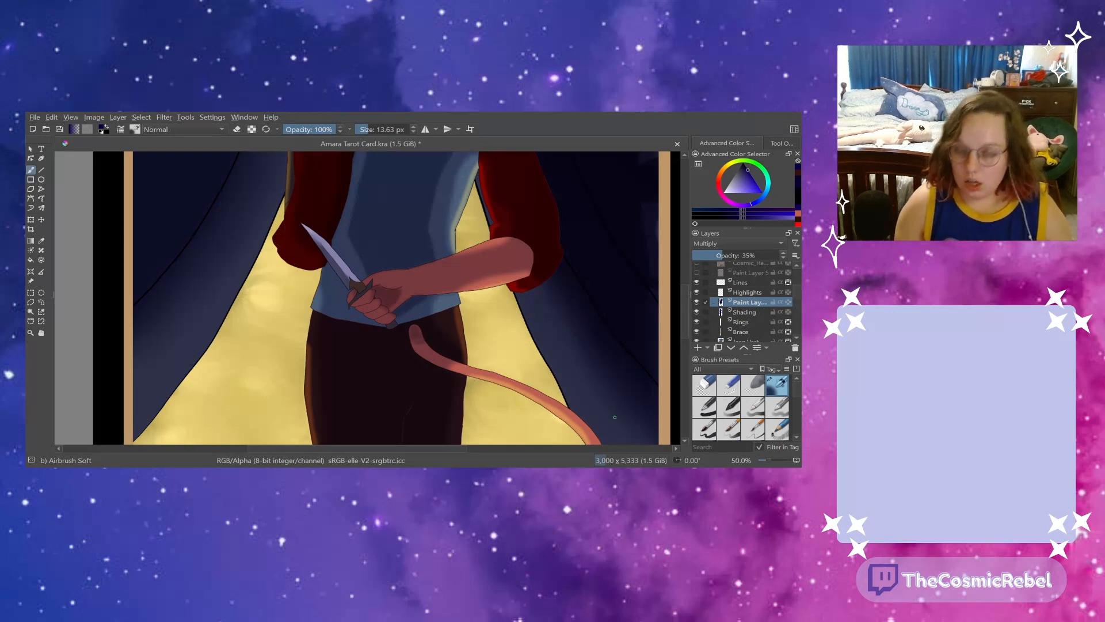
{"action": "scroll", "coordinate": [787, 405], "scroll_direction": "down", "scroll_amount": 5}
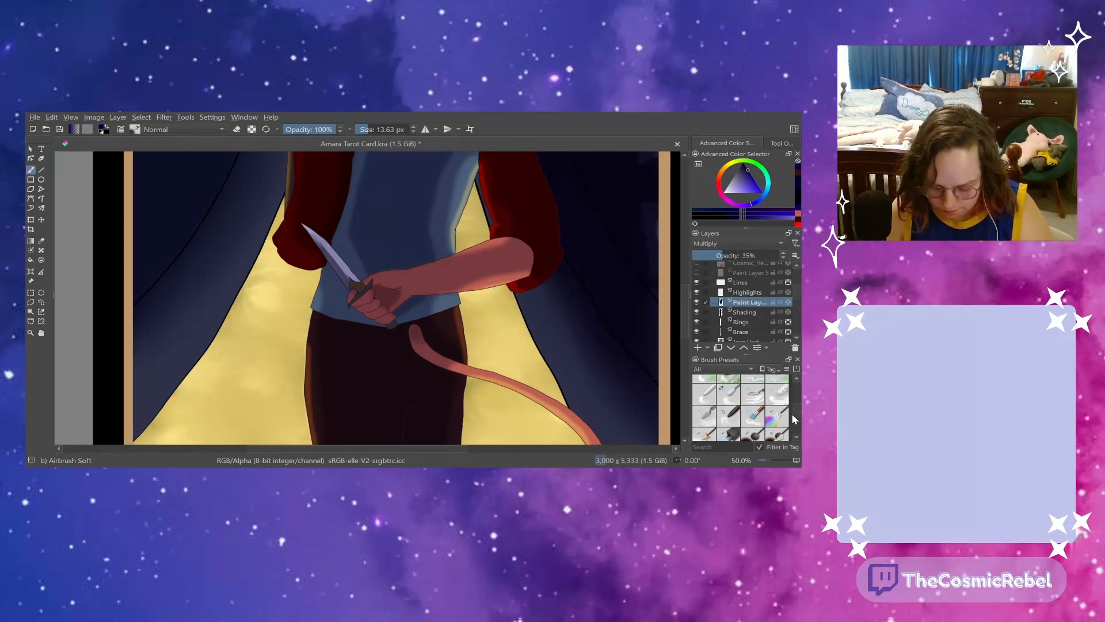
{"action": "scroll", "coordinate": [792, 415], "scroll_direction": "down", "scroll_amount": 3}
{"action": "left_click", "coordinate": [729, 429]}
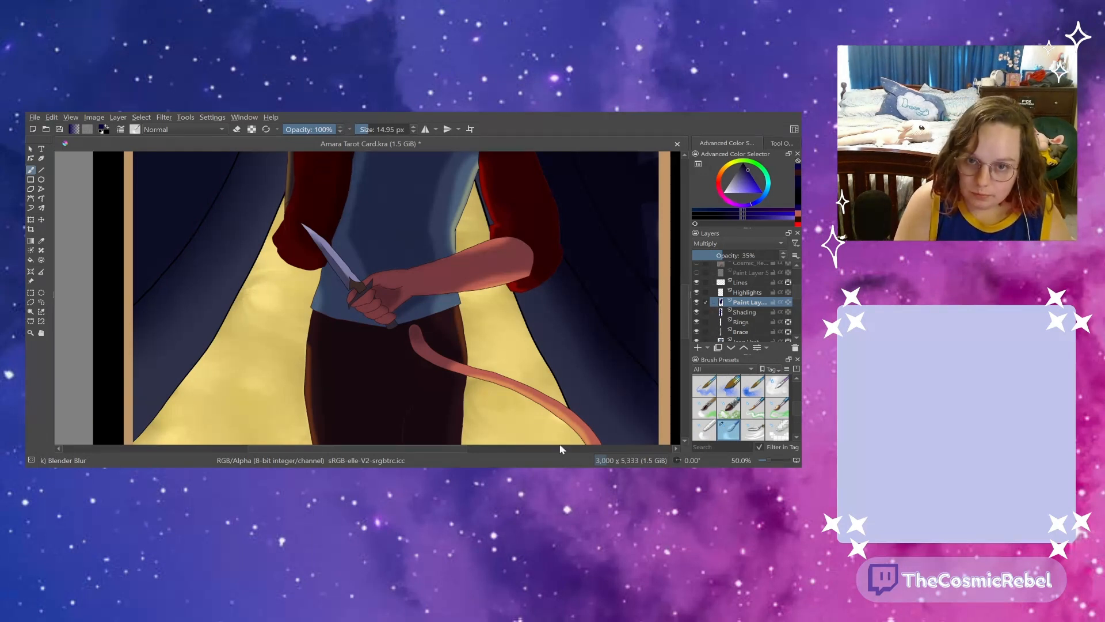
{"action": "left_click_drag", "start_coordinate": [766, 460], "coordinate": [774, 462]}
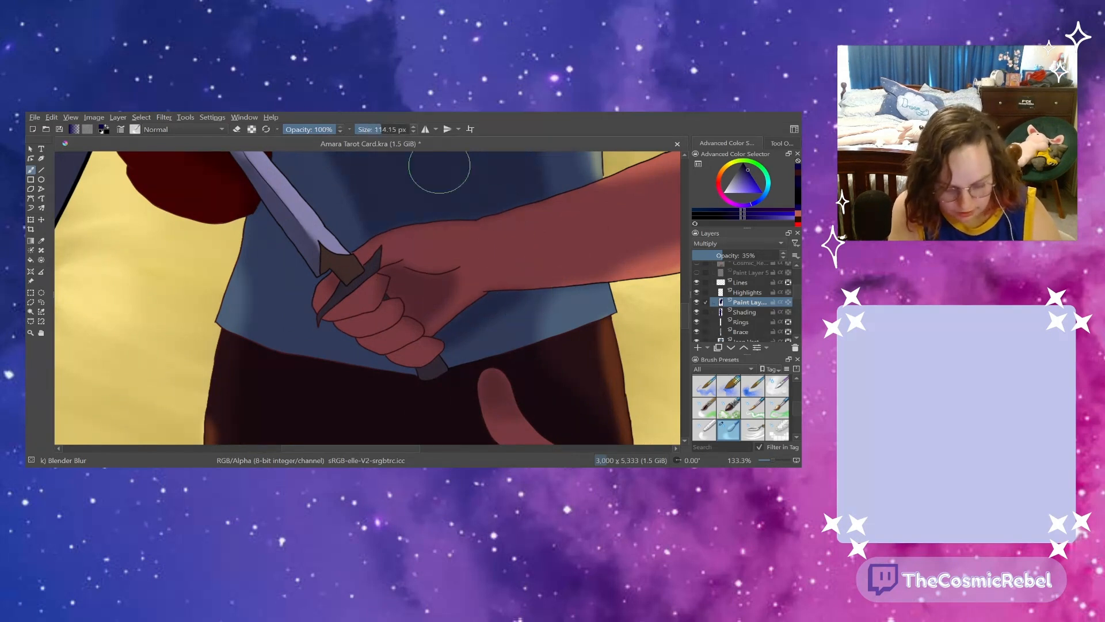
{"action": "left_click_drag", "start_coordinate": [385, 130], "coordinate": [373, 130]}
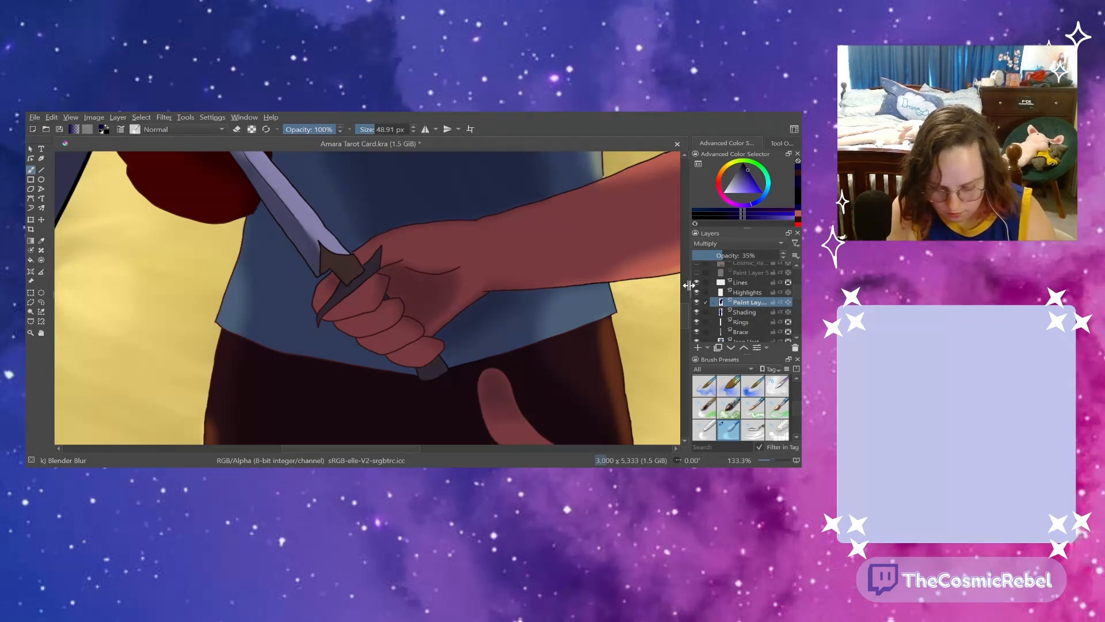
{"action": "scroll", "coordinate": [685, 311], "scroll_direction": "up", "scroll_amount": 2}
{"action": "scroll", "coordinate": [683, 306], "scroll_direction": "up", "scroll_amount": 8}
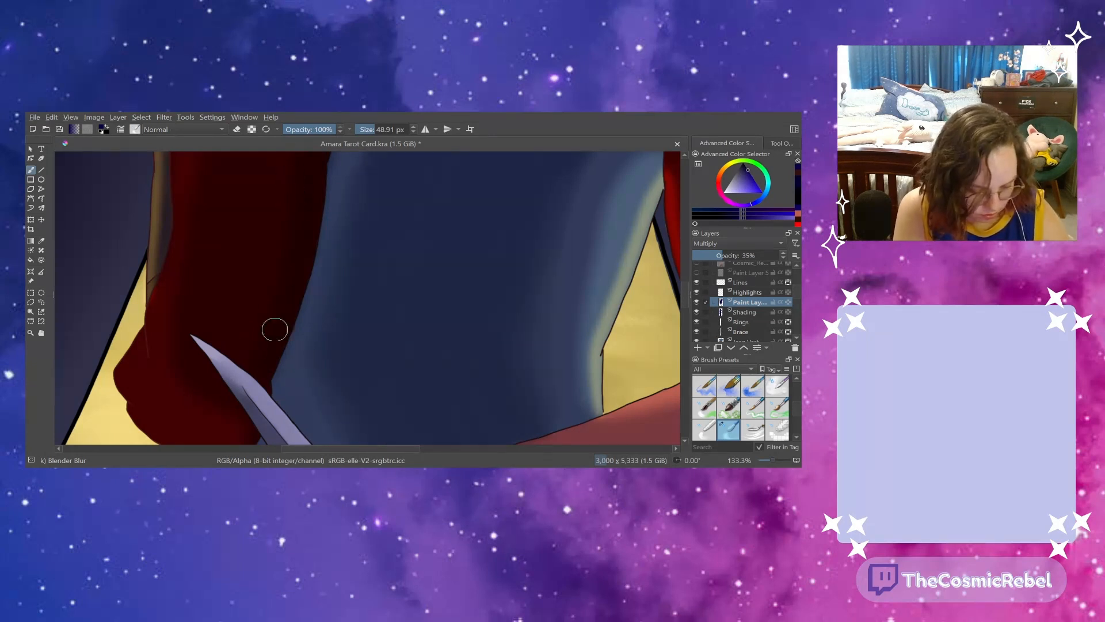
{"action": "scroll", "coordinate": [528, 234], "scroll_direction": "up", "scroll_amount": 3}
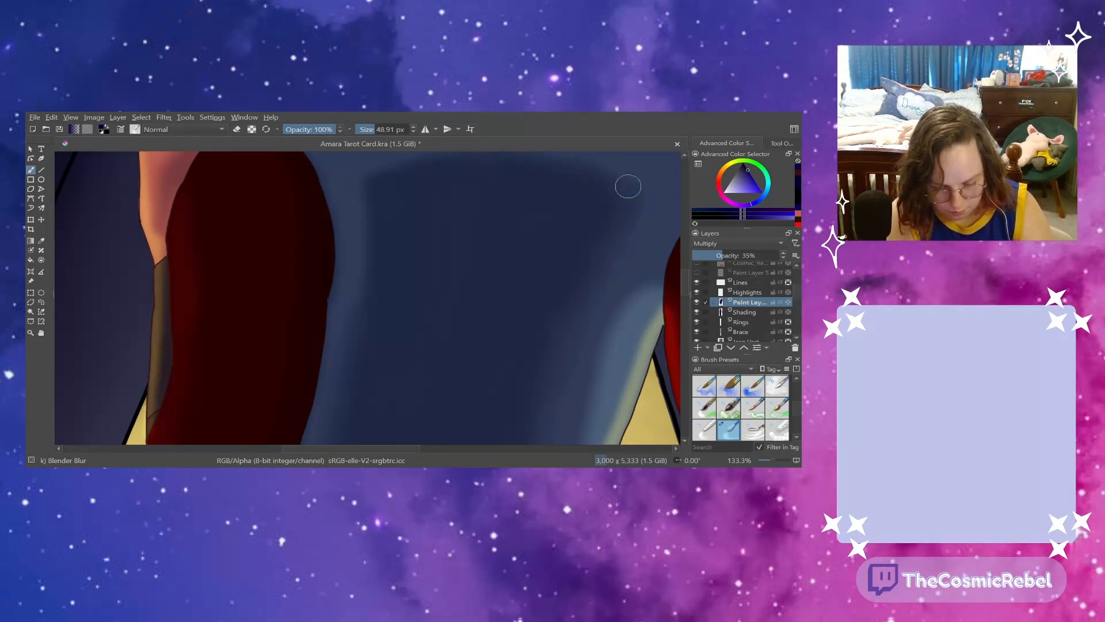
- Lower the shadow layer's opacity to 28% and blur the upper edge of the vest back's shadow, undoing a bad stroke
{"action": "left_click", "coordinate": [719, 257]}
{"action": "scroll", "coordinate": [670, 245], "scroll_direction": "up", "scroll_amount": 1}
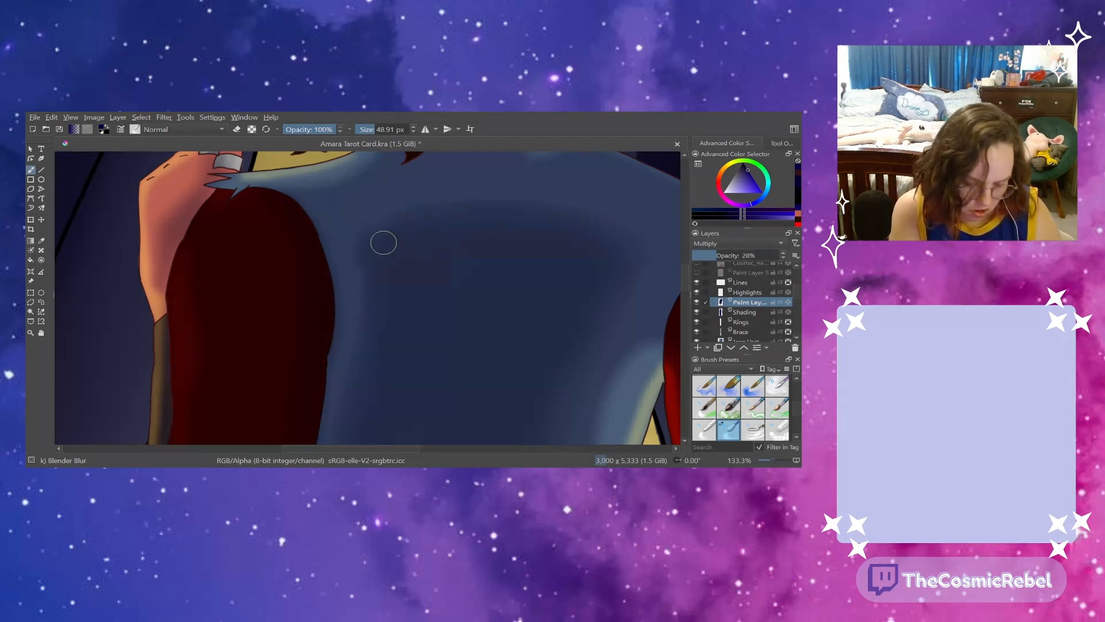
{"action": "key", "text": "ctrl+z"}
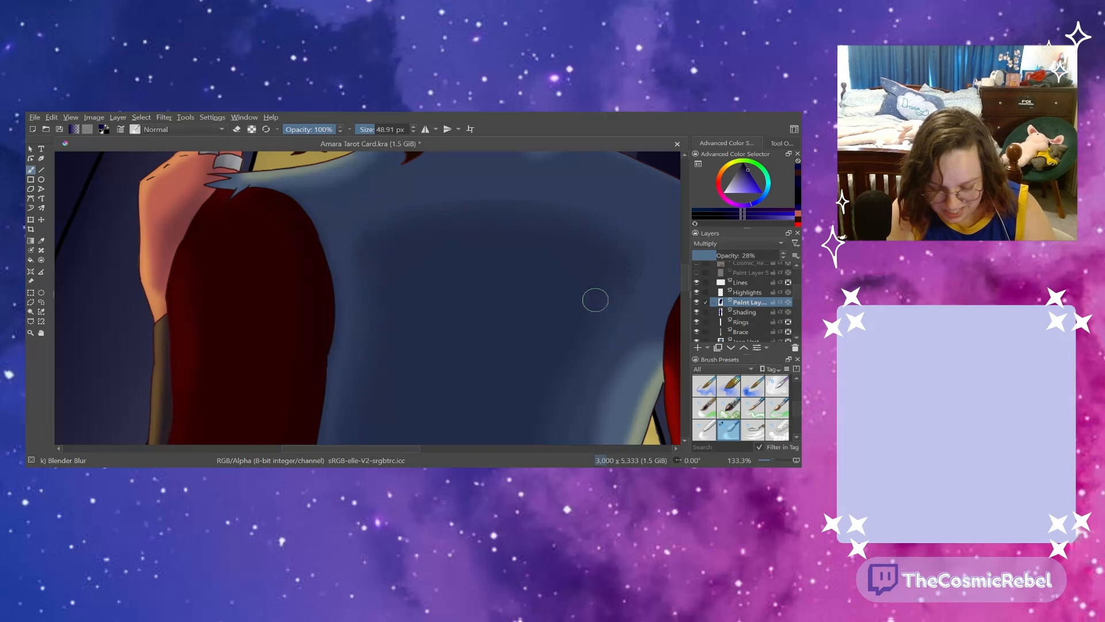
{"action": "scroll", "coordinate": [570, 288], "scroll_direction": "down", "scroll_amount": 4}
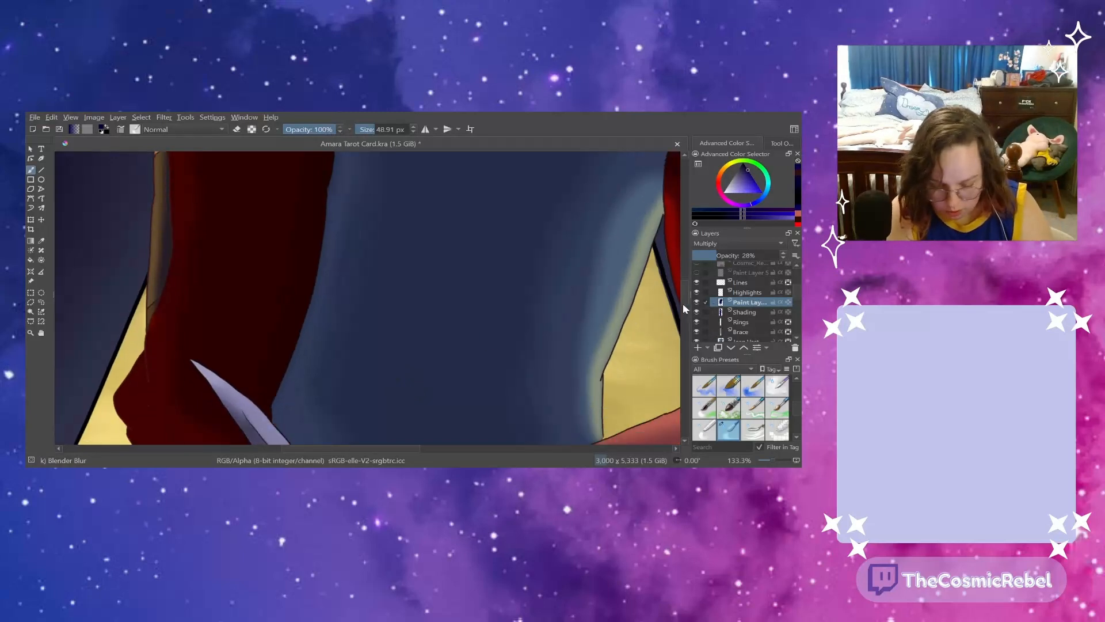
{"action": "scroll", "coordinate": [346, 291], "scroll_direction": "down", "scroll_amount": 2}
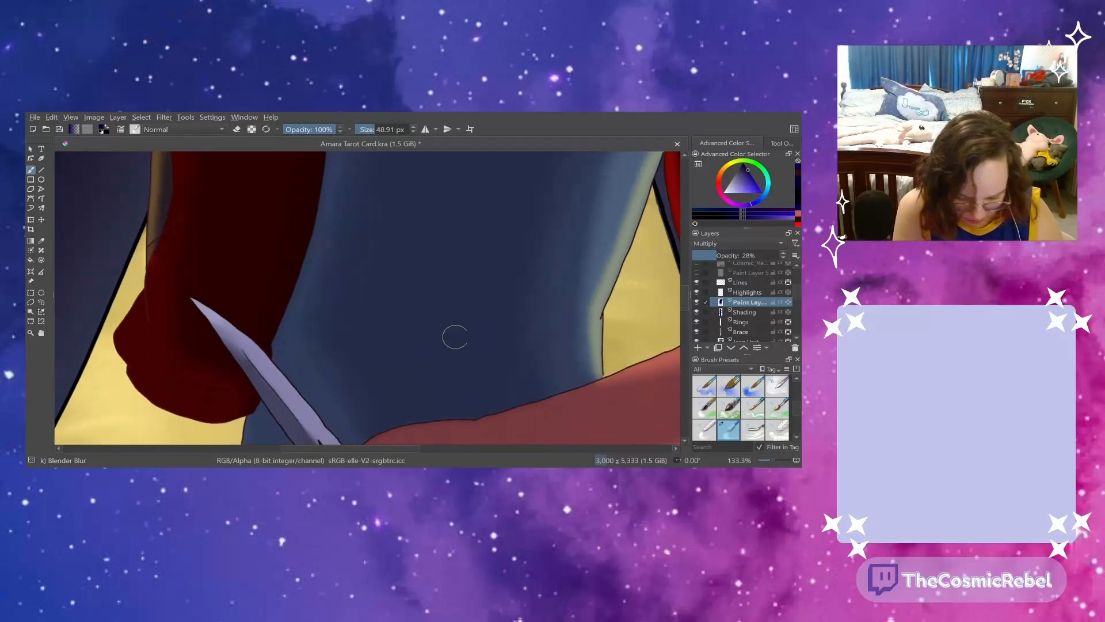
- Soften the shadows on the dagger hand's fingers with the blur brush reduced to 33.05 px
{"action": "scroll", "coordinate": [668, 282], "scroll_direction": "down", "scroll_amount": 6}
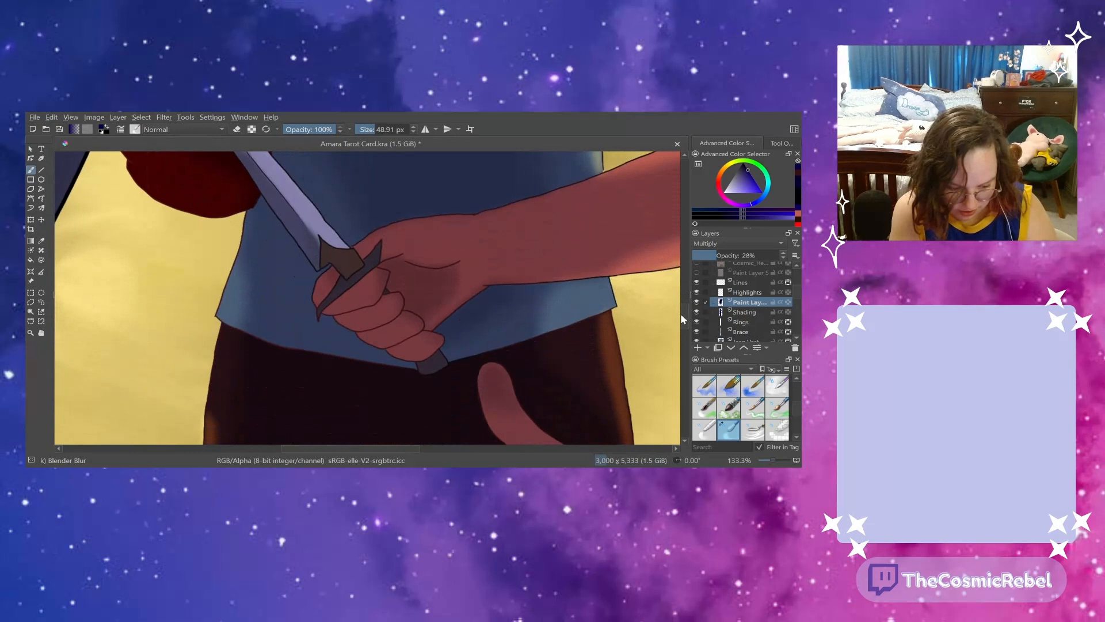
{"action": "key", "text": "bracketleft"}
{"action": "key", "text": "bracketleft"}
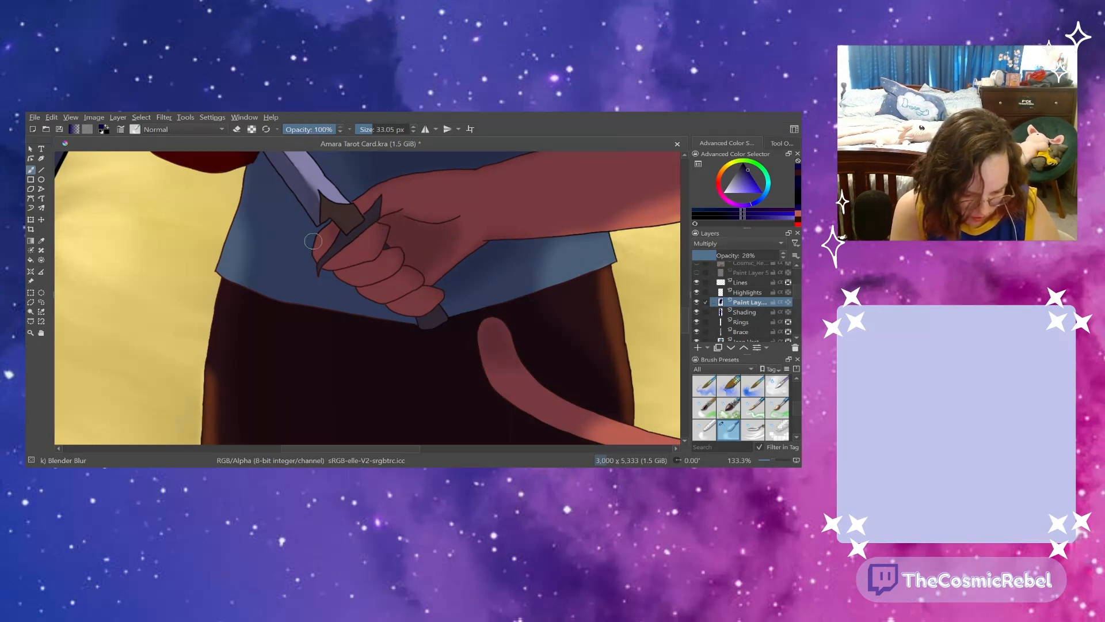
- Judge the shadow layer's strength on the whole figure, trying 19% opacity and settling on 29%
{"action": "left_click_drag", "start_coordinate": [682, 316], "coordinate": [681, 287]}
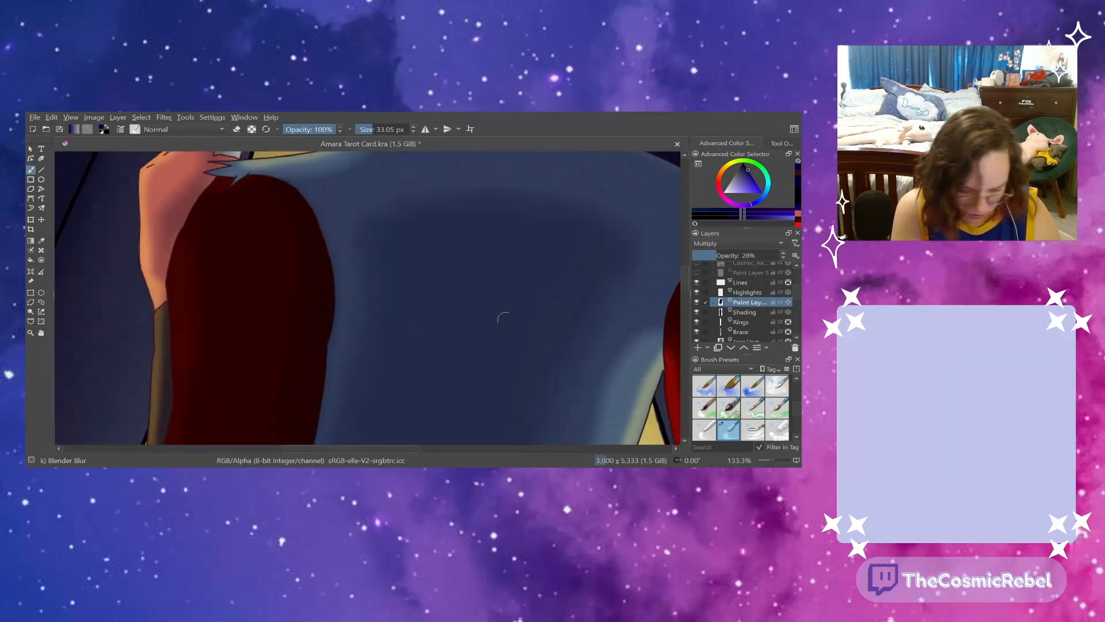
{"action": "left_click_drag", "start_coordinate": [773, 460], "coordinate": [765, 464]}
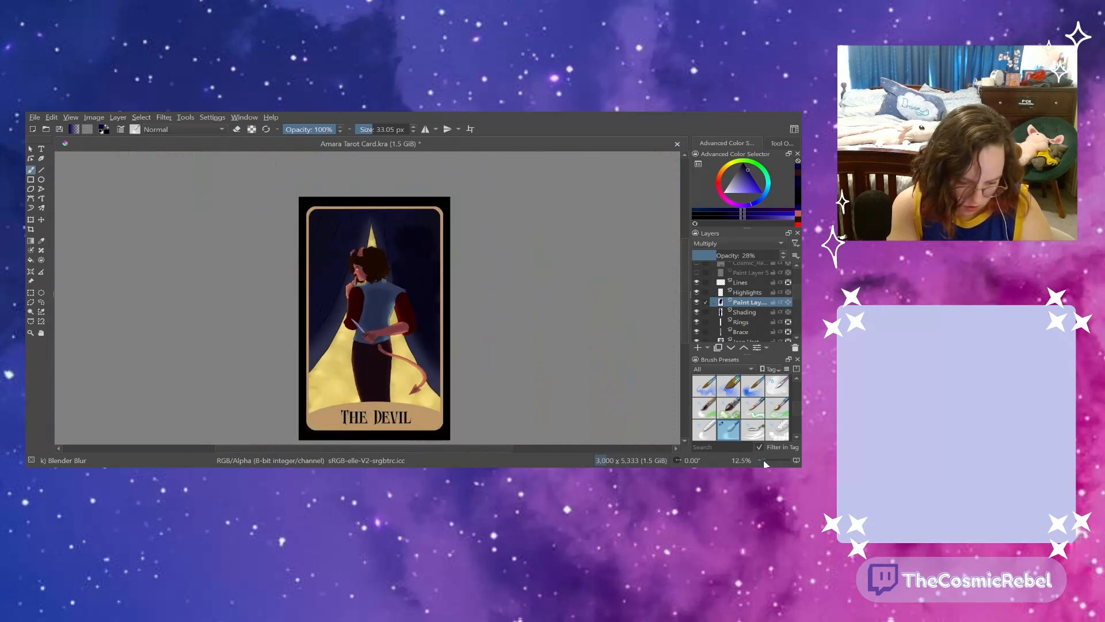
{"action": "left_click", "coordinate": [765, 463]}
{"action": "left_click", "coordinate": [710, 255]}
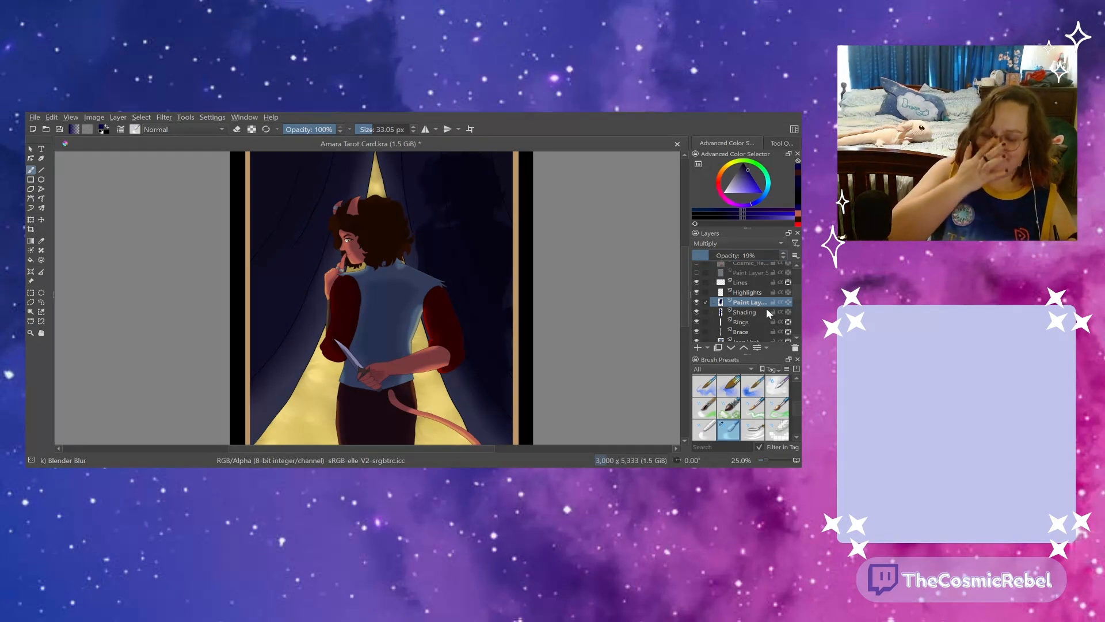
{"action": "left_click", "coordinate": [718, 255]}
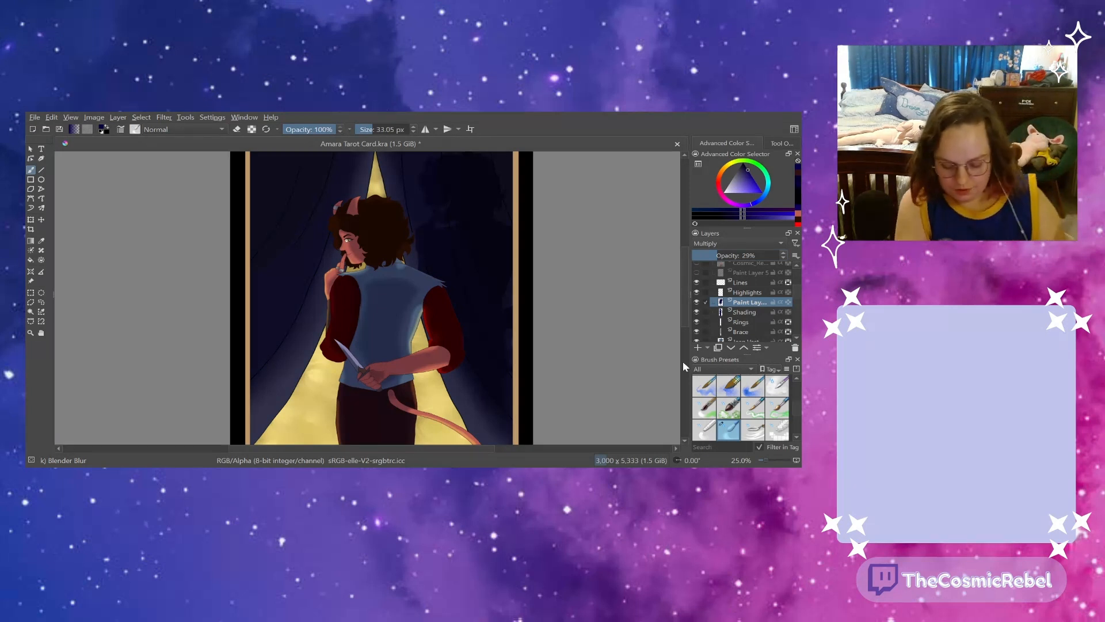
- Inspect the tail and trousers up close, and review the shading across the entire card
{"action": "scroll", "coordinate": [685, 303], "scroll_direction": "down", "scroll_amount": 2}
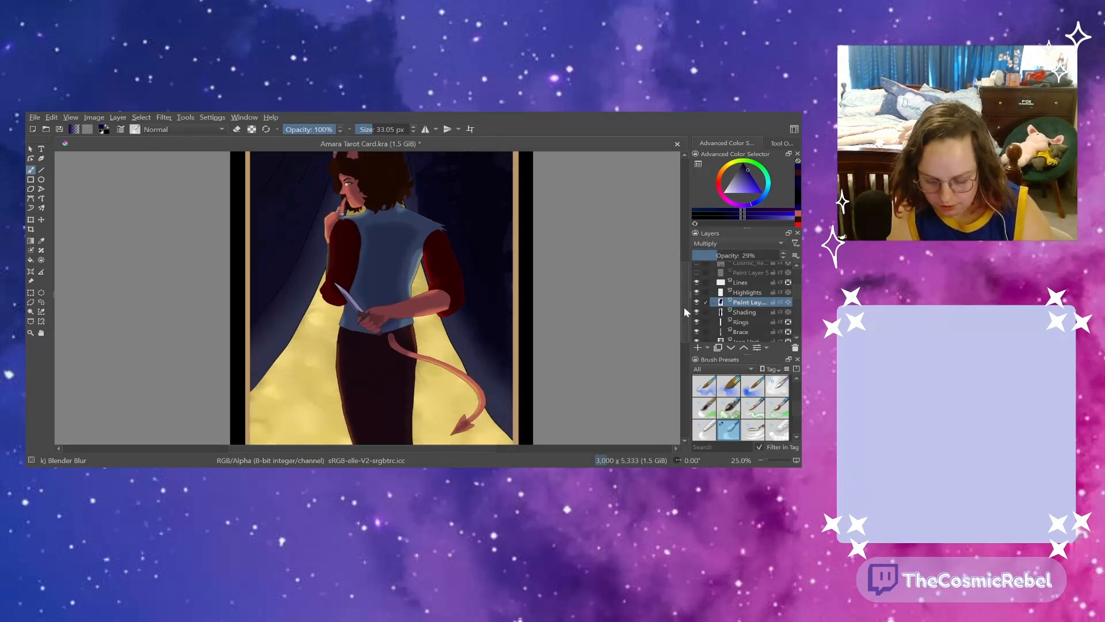
{"action": "left_click", "coordinate": [765, 457]}
{"action": "scroll", "coordinate": [681, 330], "scroll_direction": "down", "scroll_amount": 2}
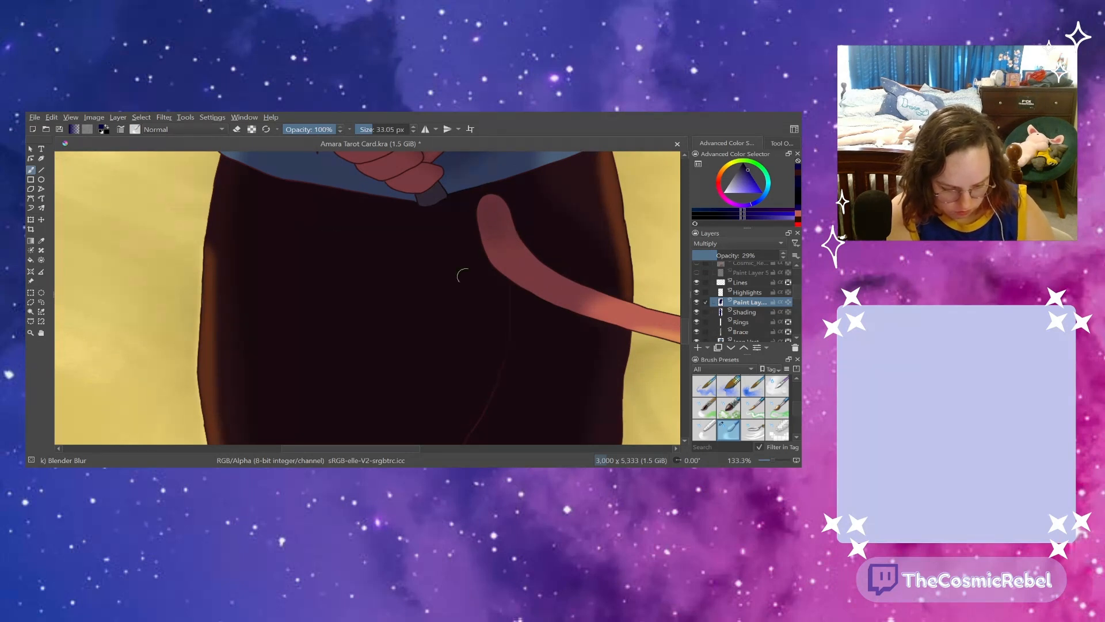
{"action": "left_click", "coordinate": [765, 460]}
{"action": "left_click_drag", "start_coordinate": [765, 456], "coordinate": [762, 456]}
{"action": "left_click", "coordinate": [765, 455]}
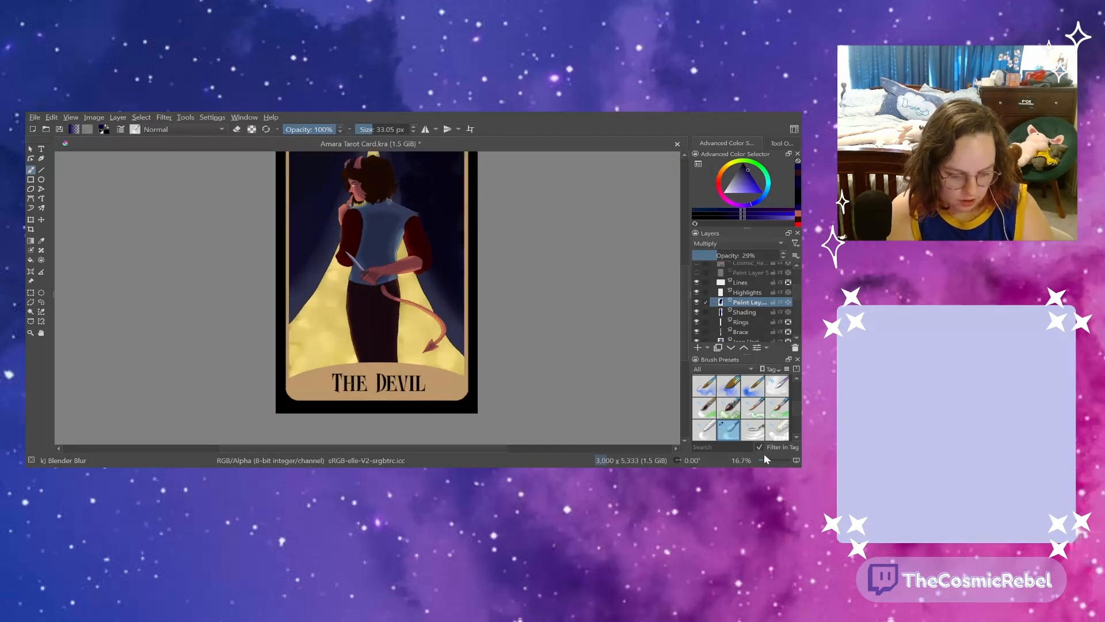
{"action": "scroll", "coordinate": [683, 311], "scroll_direction": "up", "scroll_amount": 1}
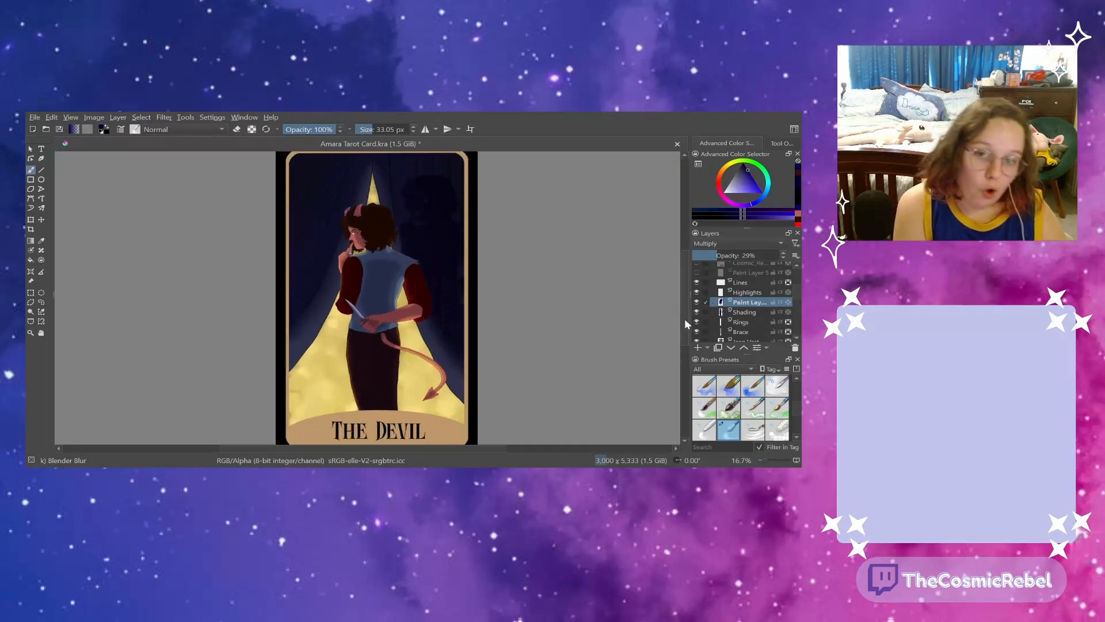